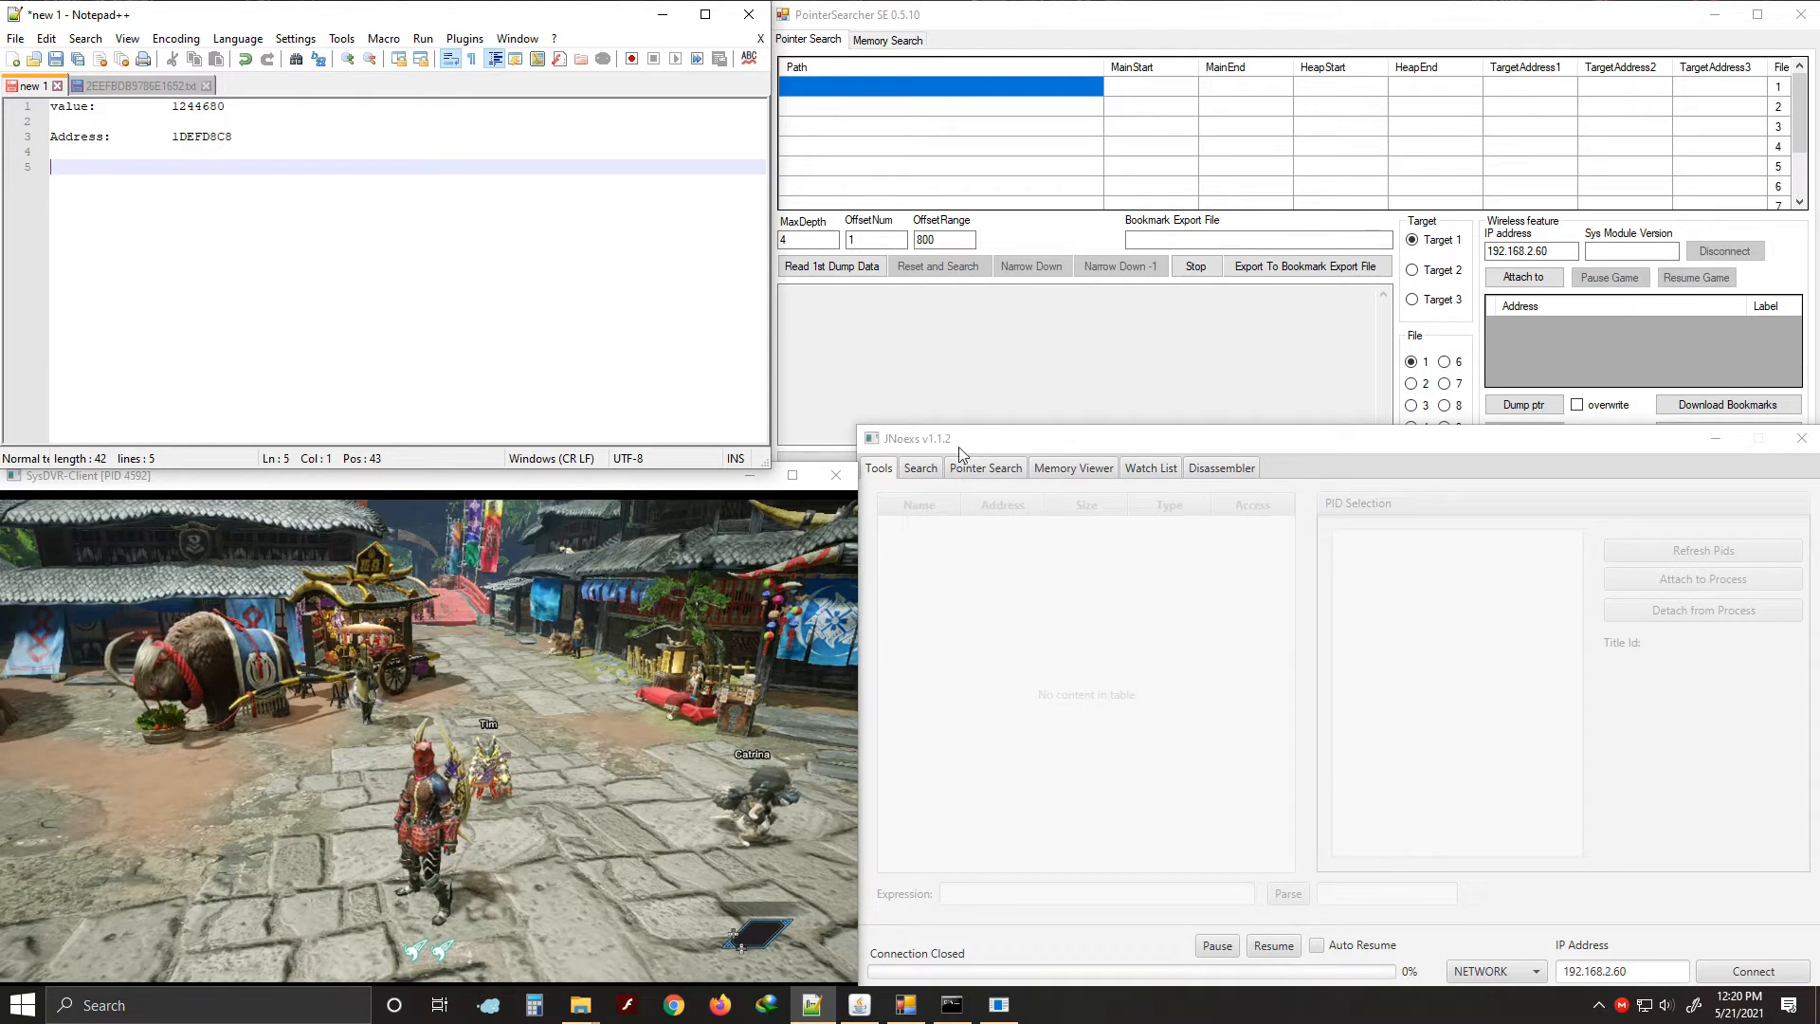
{"action": "left_click", "coordinate": [559, 559]}
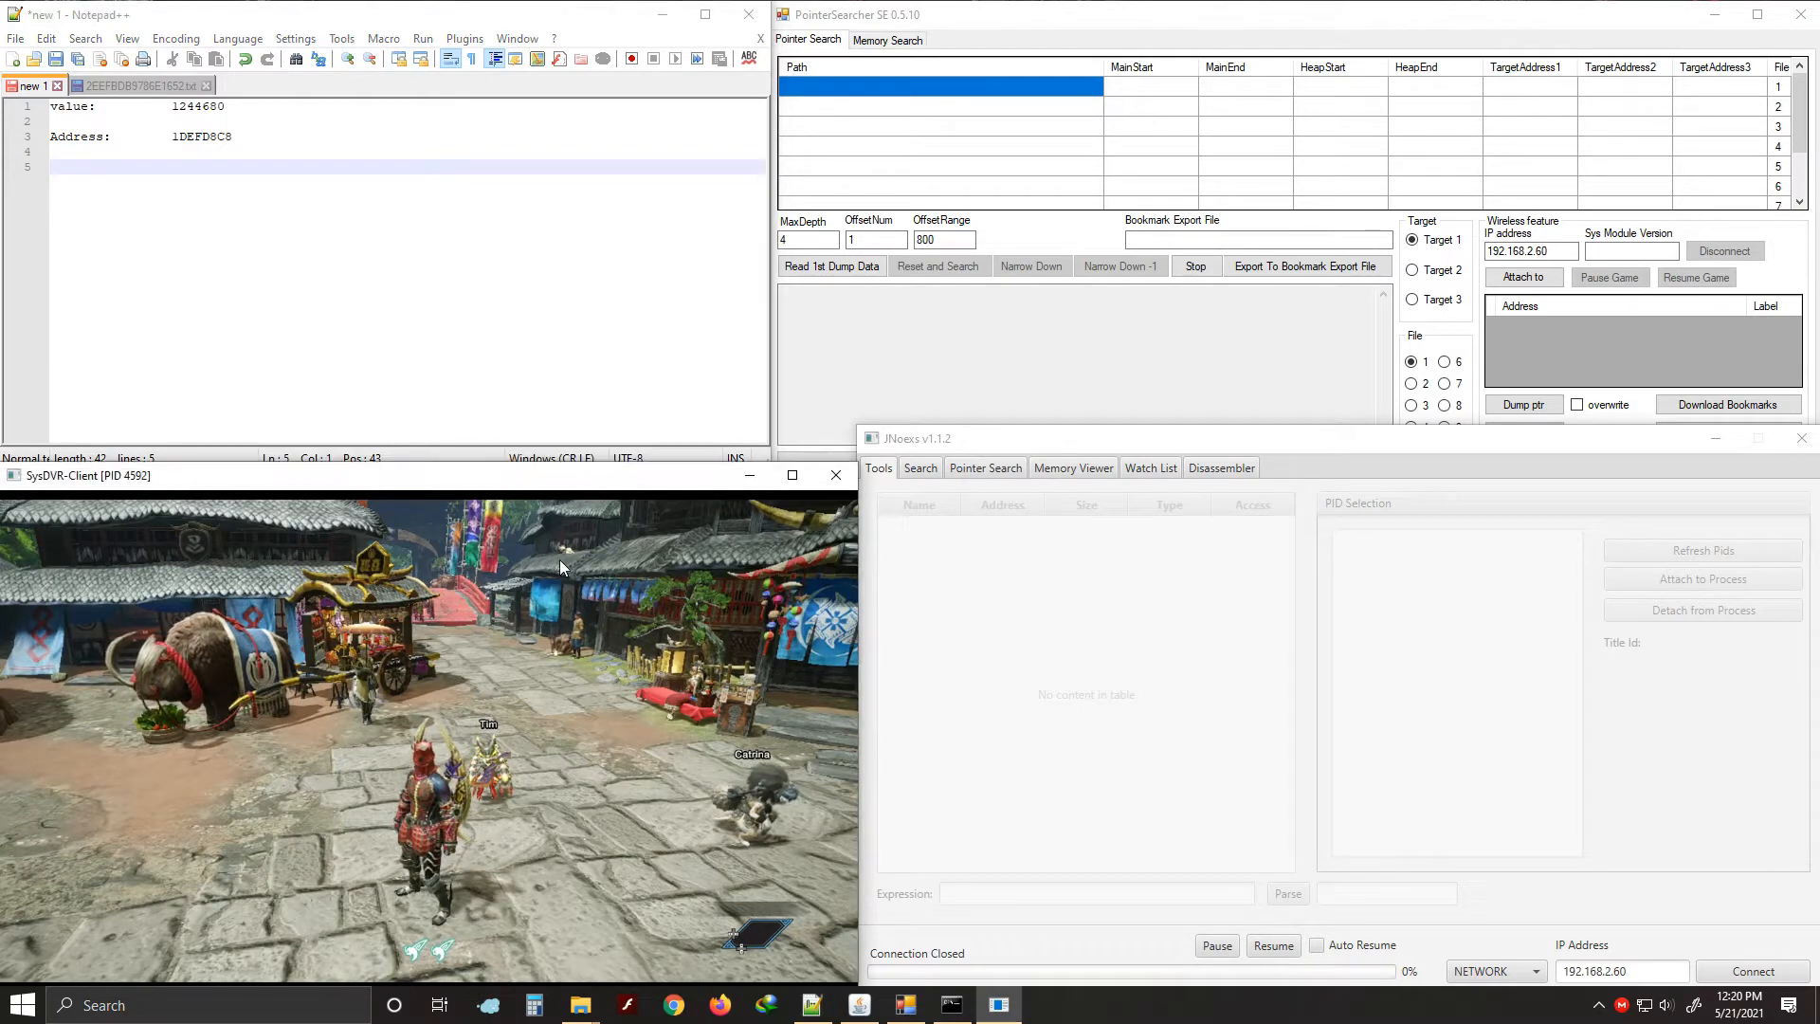
{"action": "left_click", "coordinate": [1054, 609]}
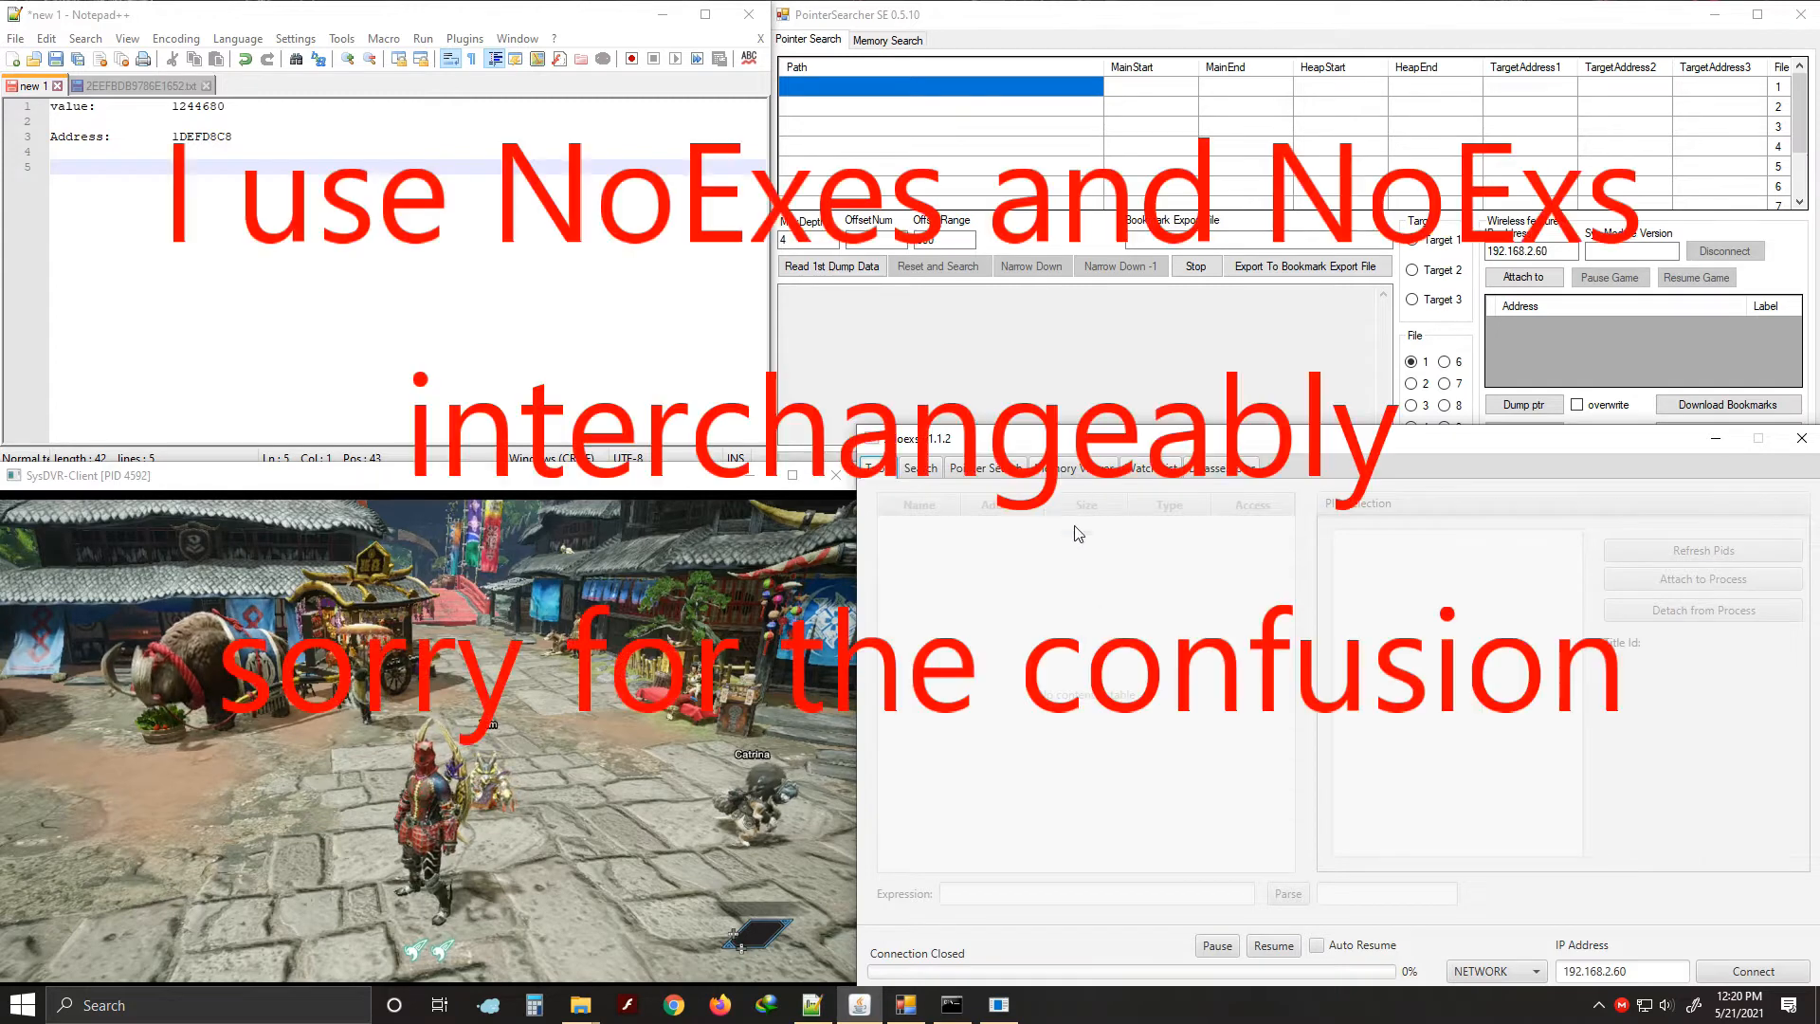
{"action": "left_click", "coordinate": [1001, 474]}
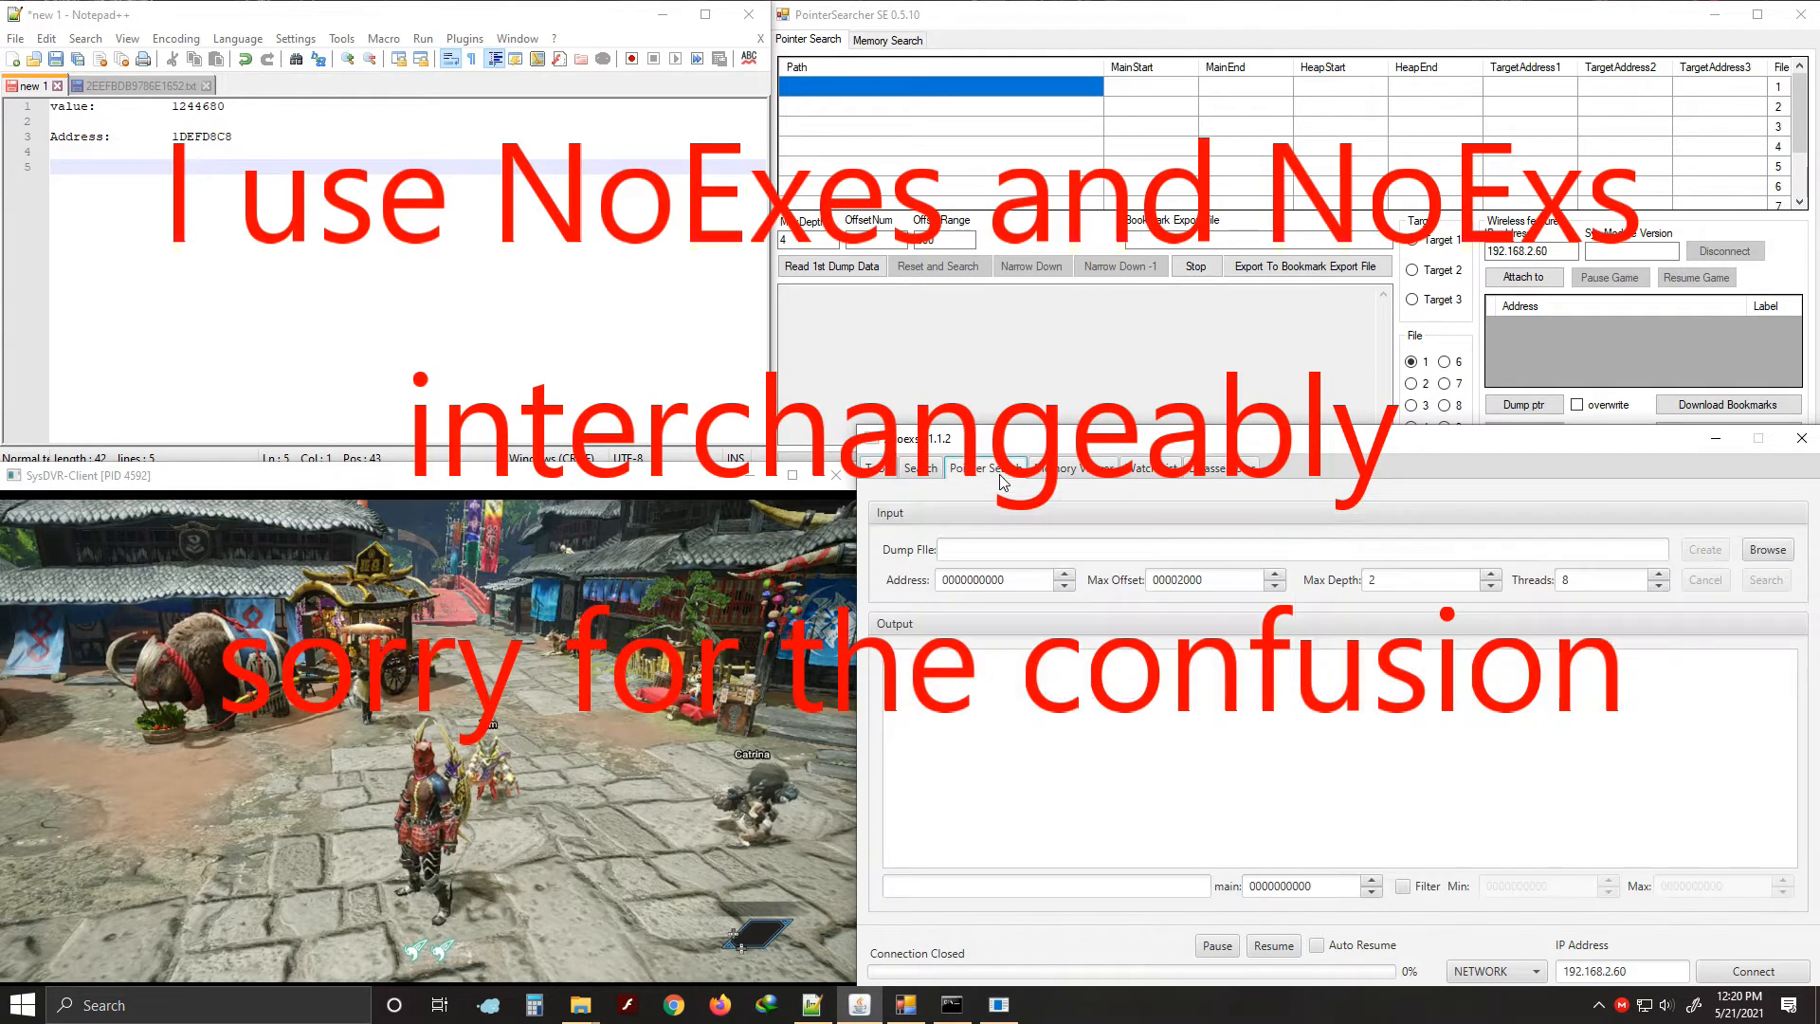
{"action": "left_click", "coordinate": [879, 469]}
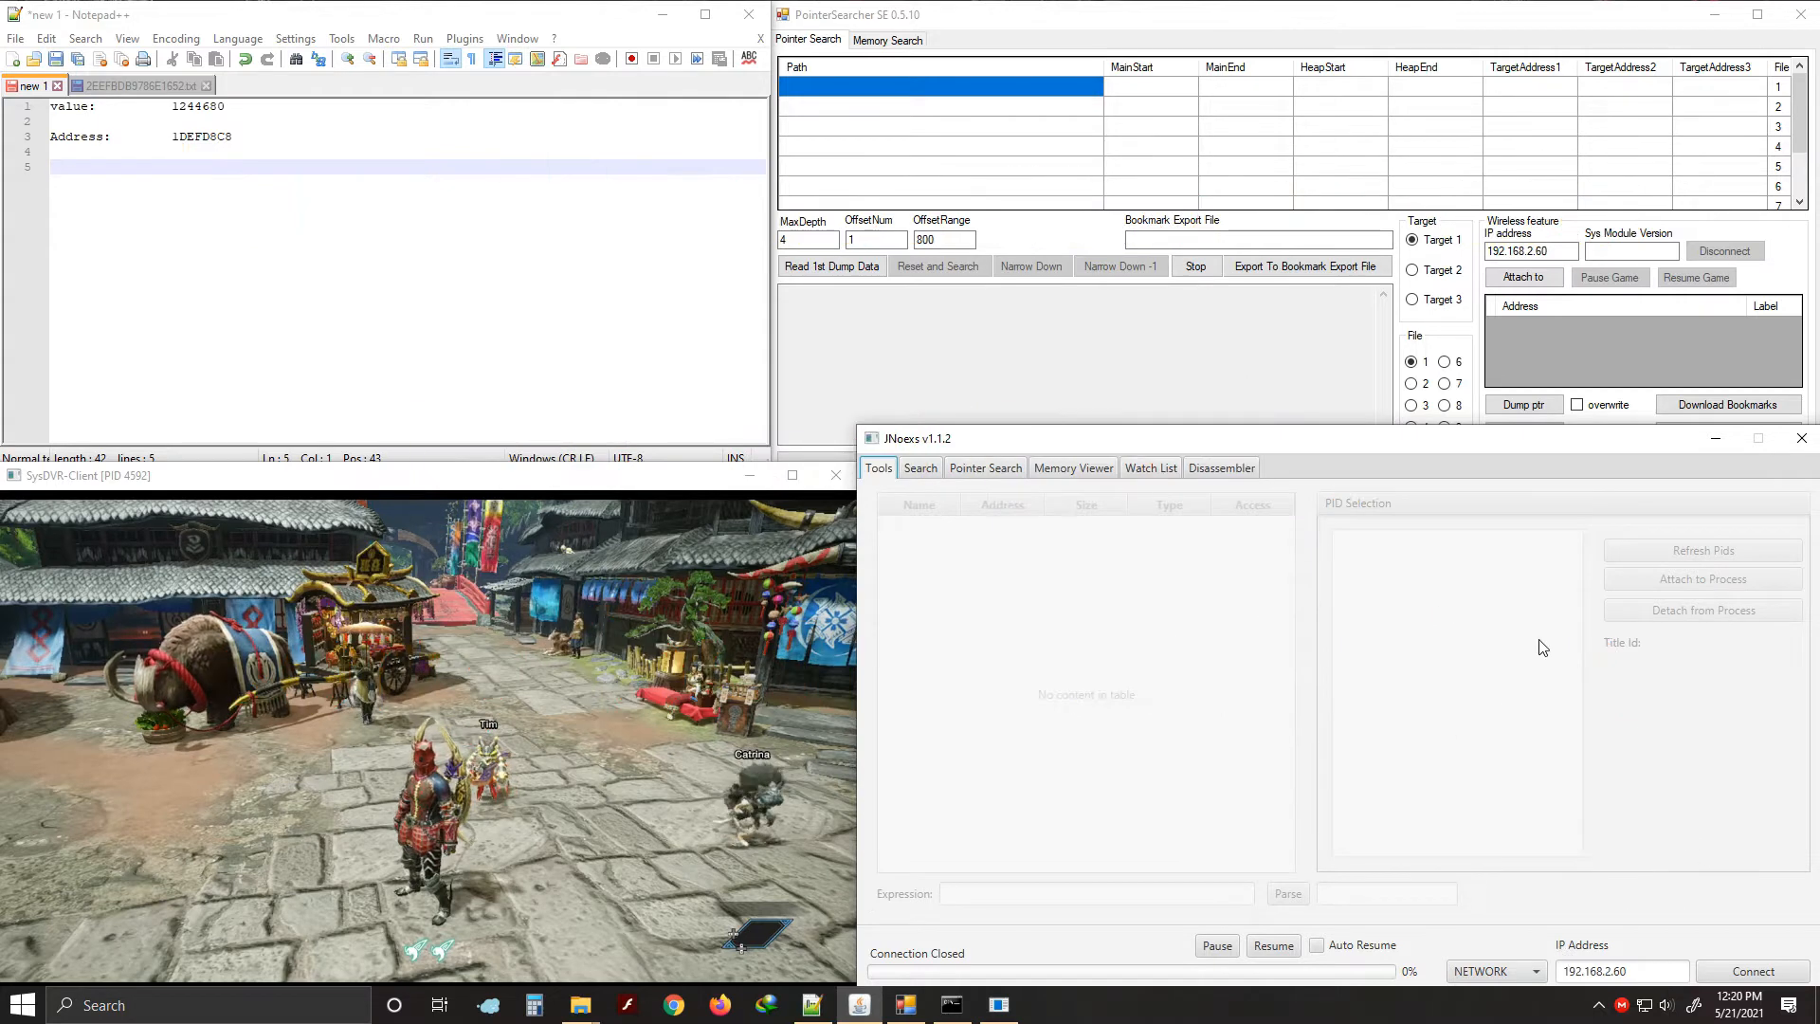
Connect to the console over NETWORK at IP address 192.168.2.60
{"action": "left_click", "coordinate": [1508, 972]}
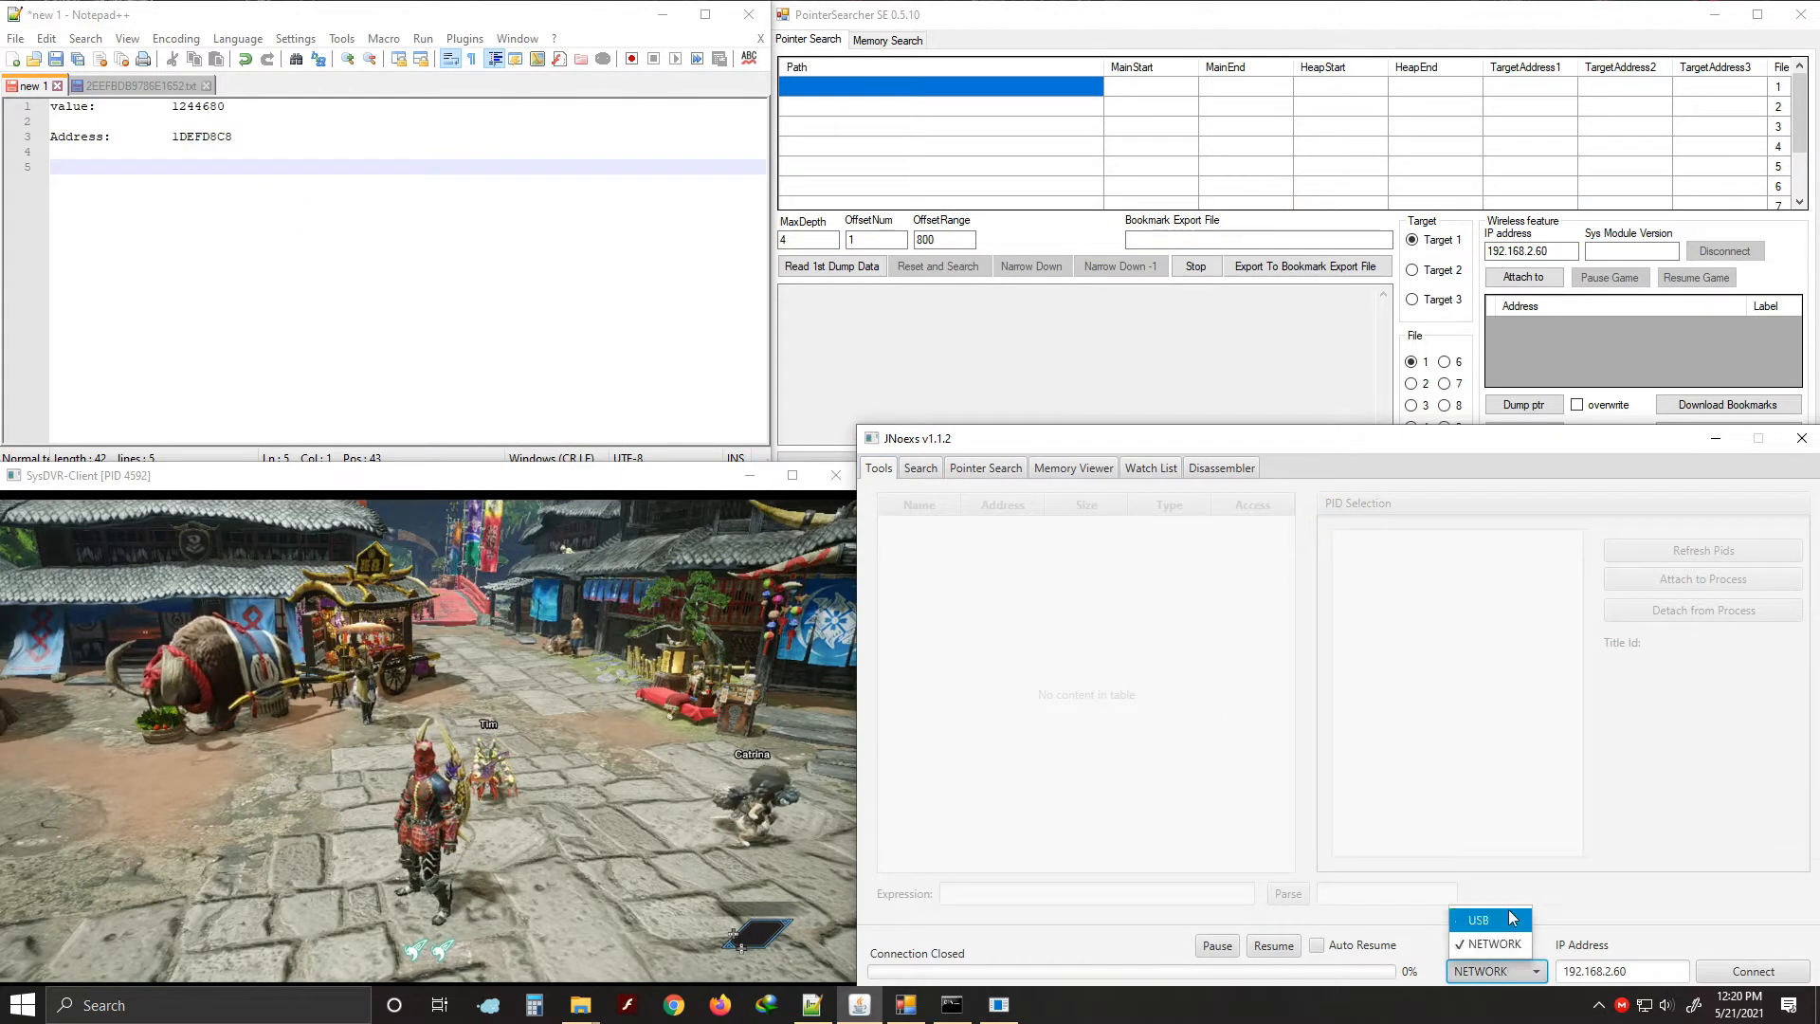
{"action": "left_click", "coordinate": [1623, 942]}
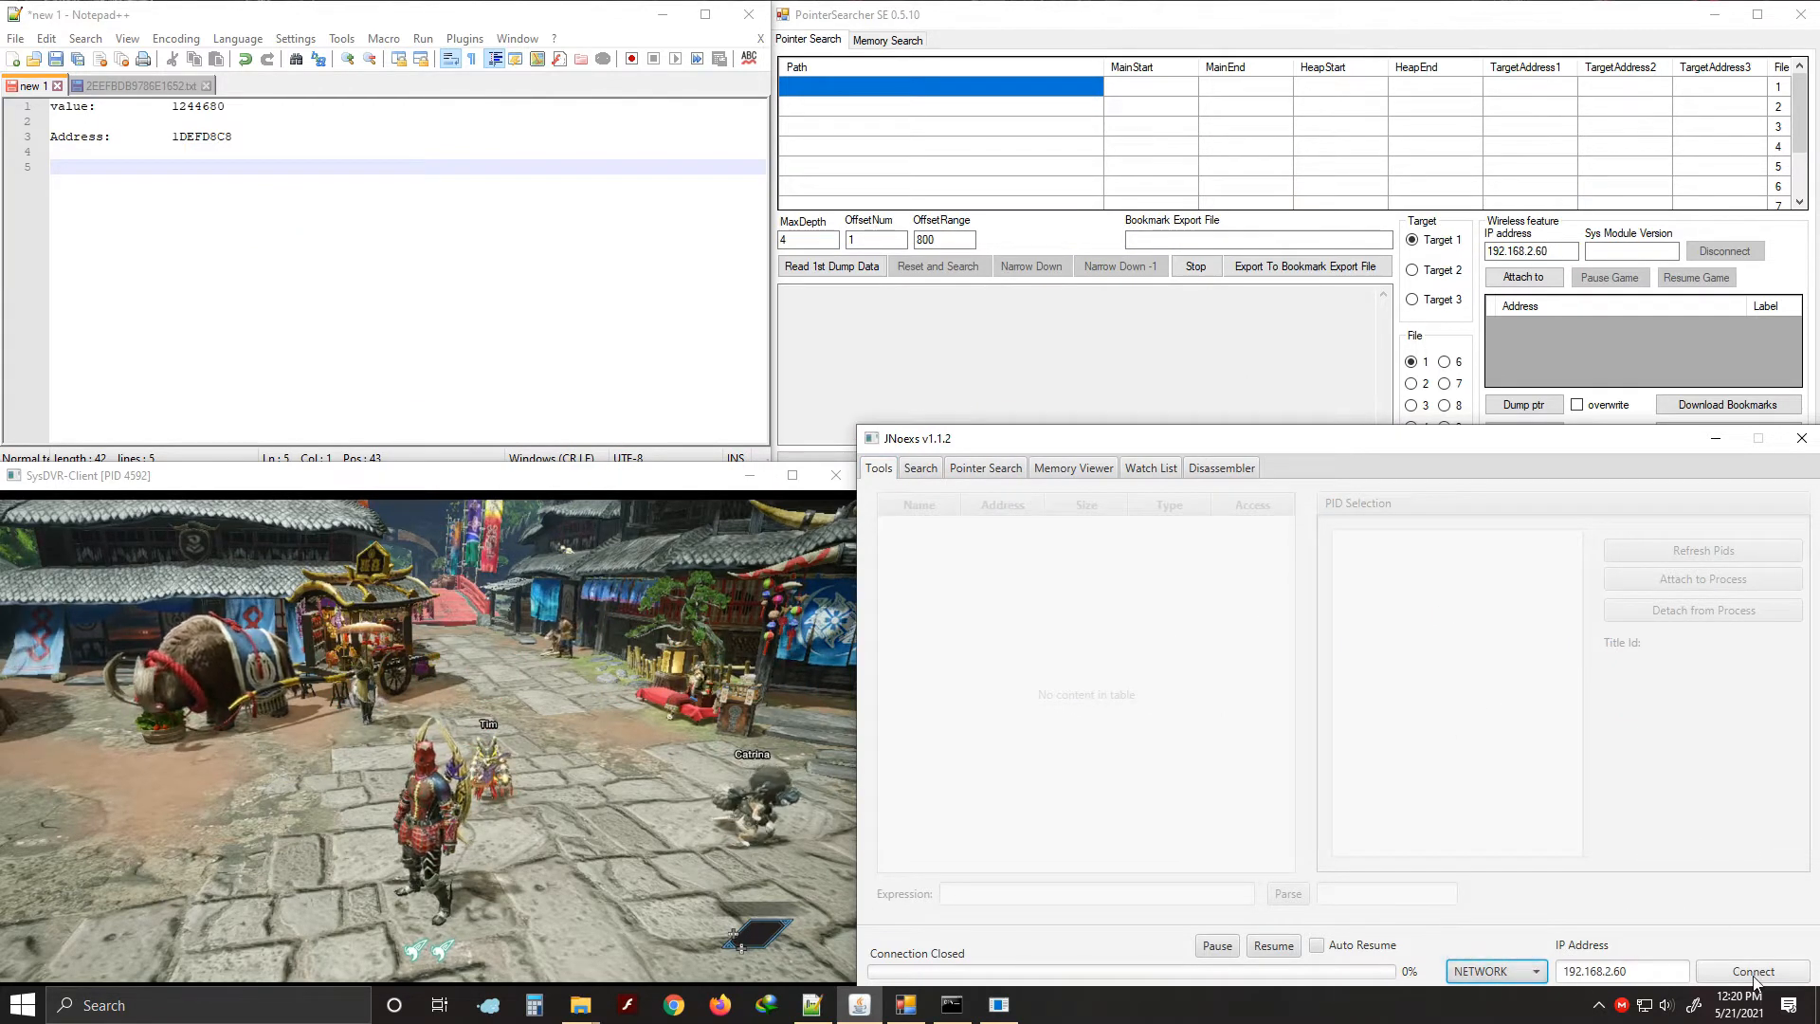
{"action": "left_click", "coordinate": [1697, 973]}
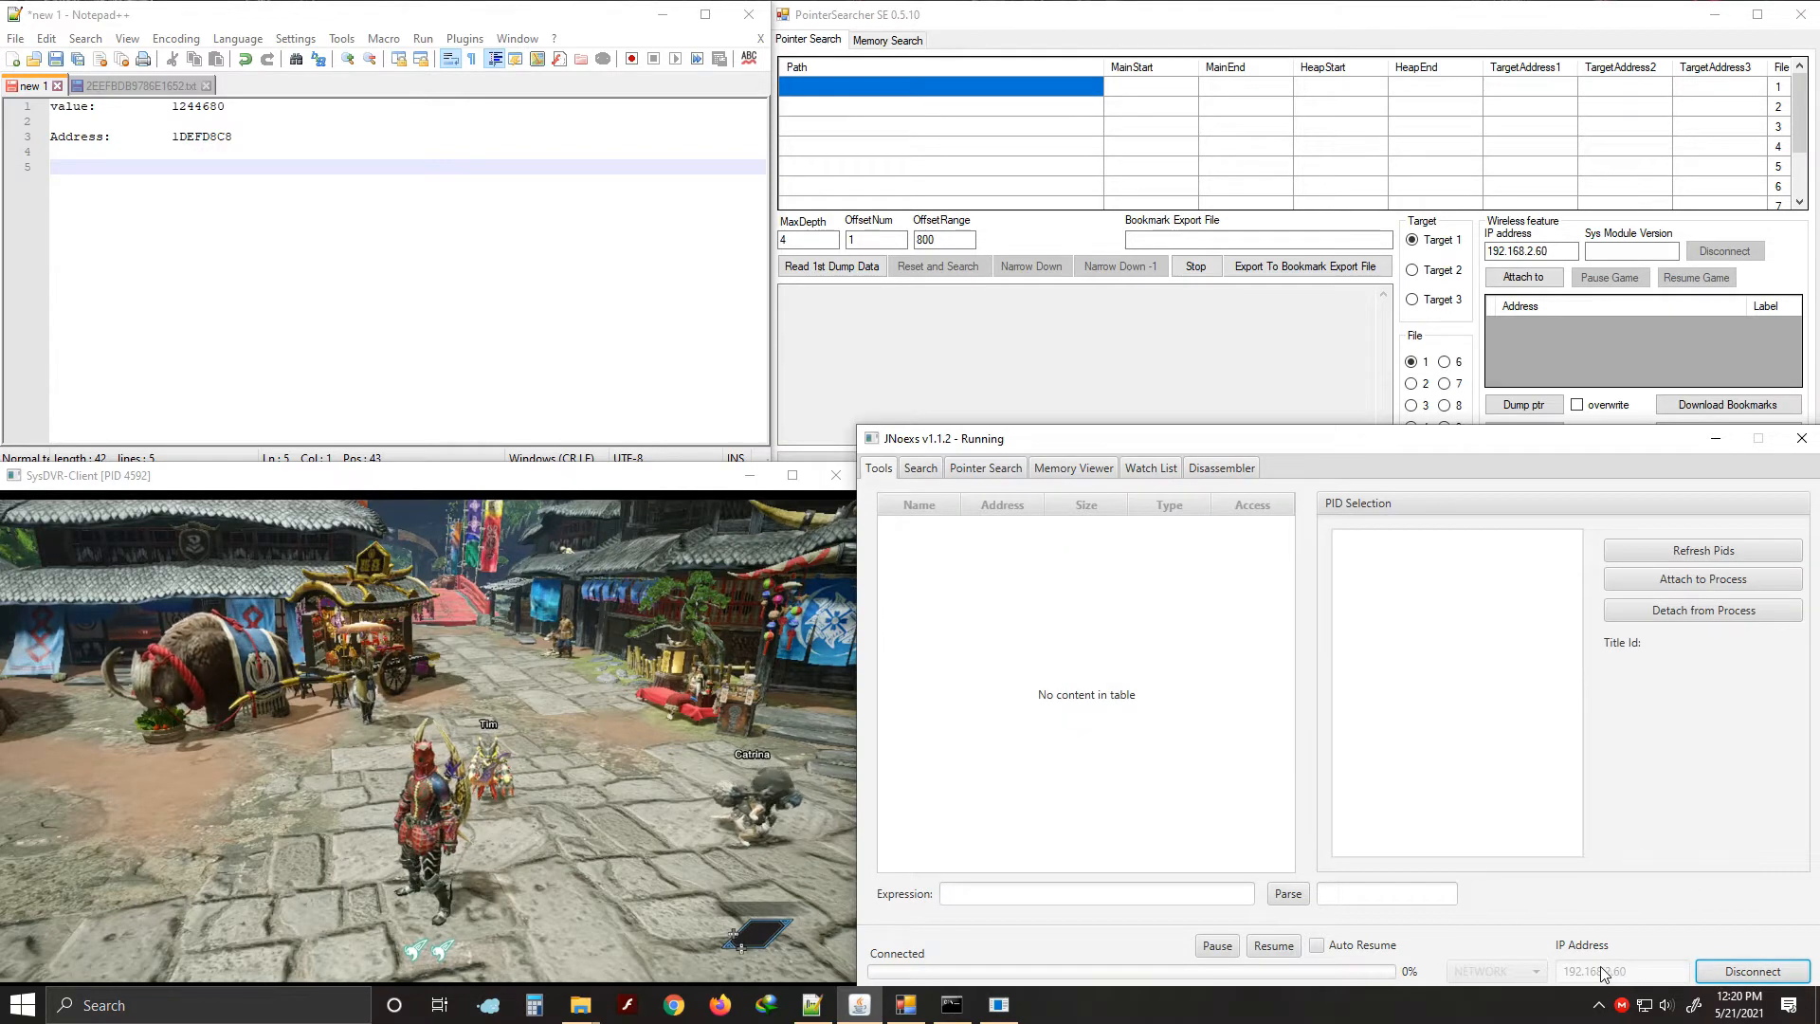
Refresh the process list and attach to PID 135, the last process in it
{"action": "left_click", "coordinate": [1610, 559]}
{"action": "scroll", "coordinate": [1448, 655], "scroll_direction": "down", "scroll_amount": 10}
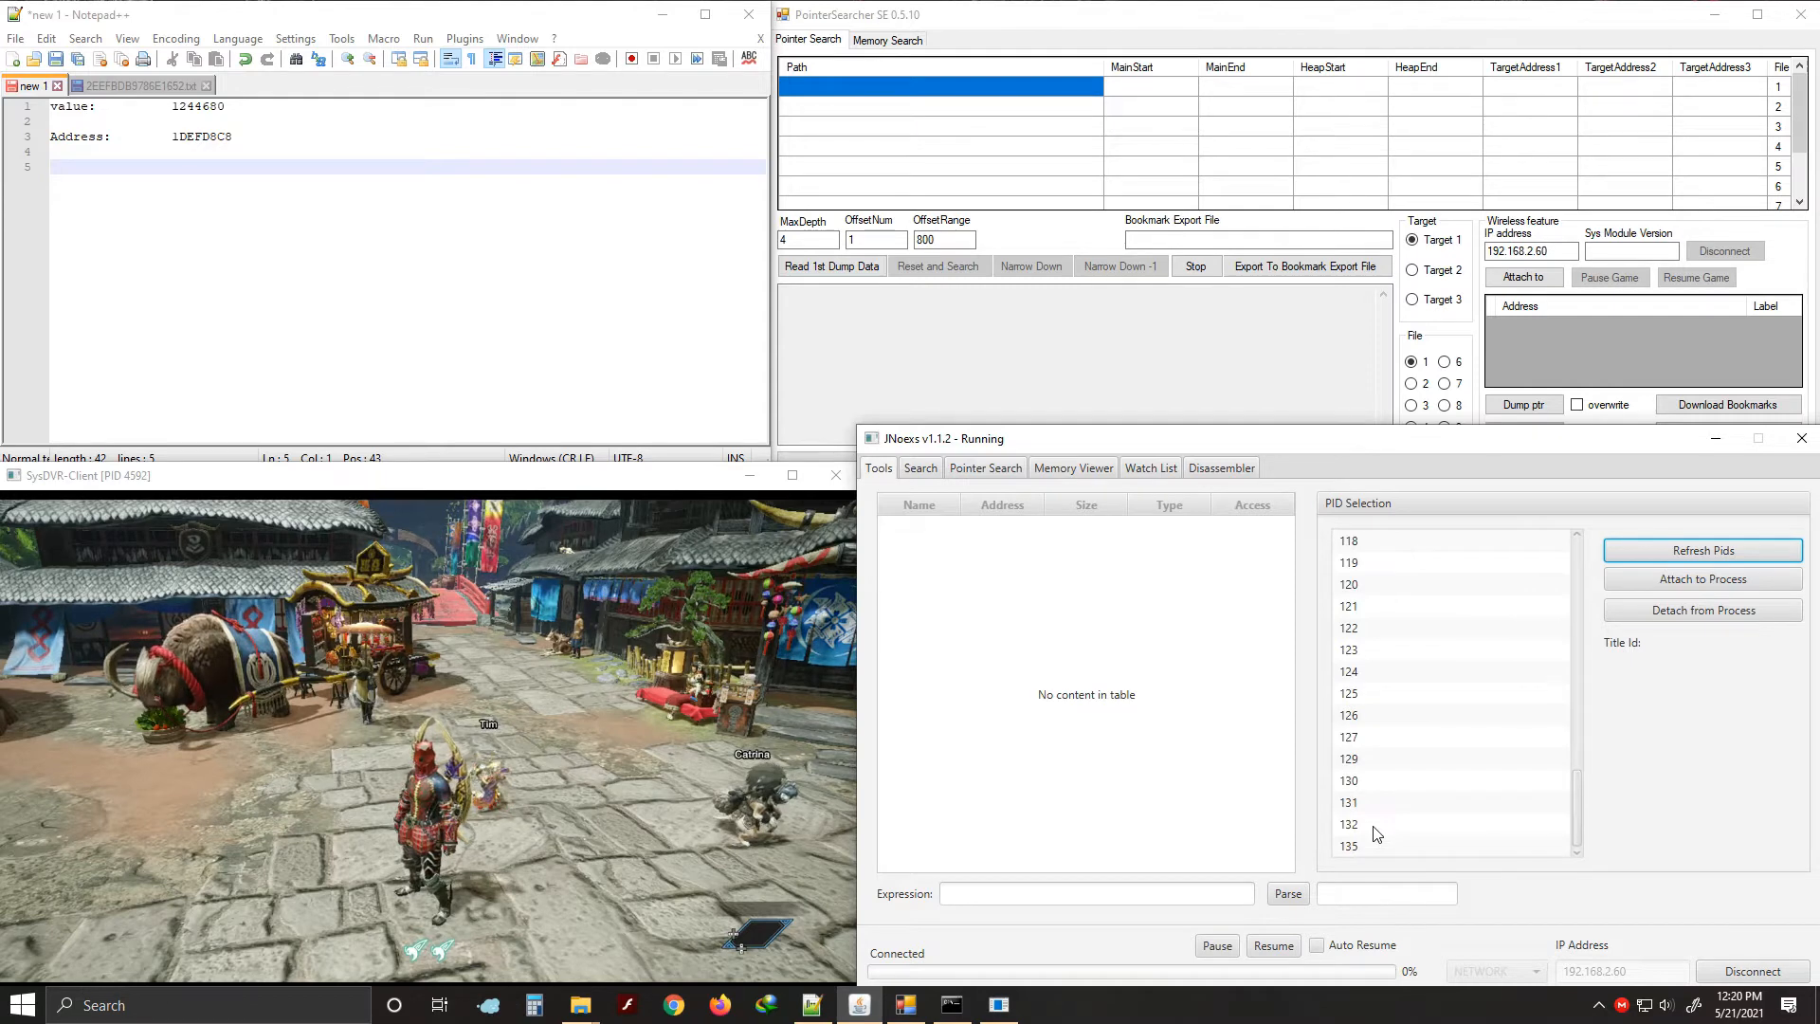
{"action": "left_click", "coordinate": [1390, 846]}
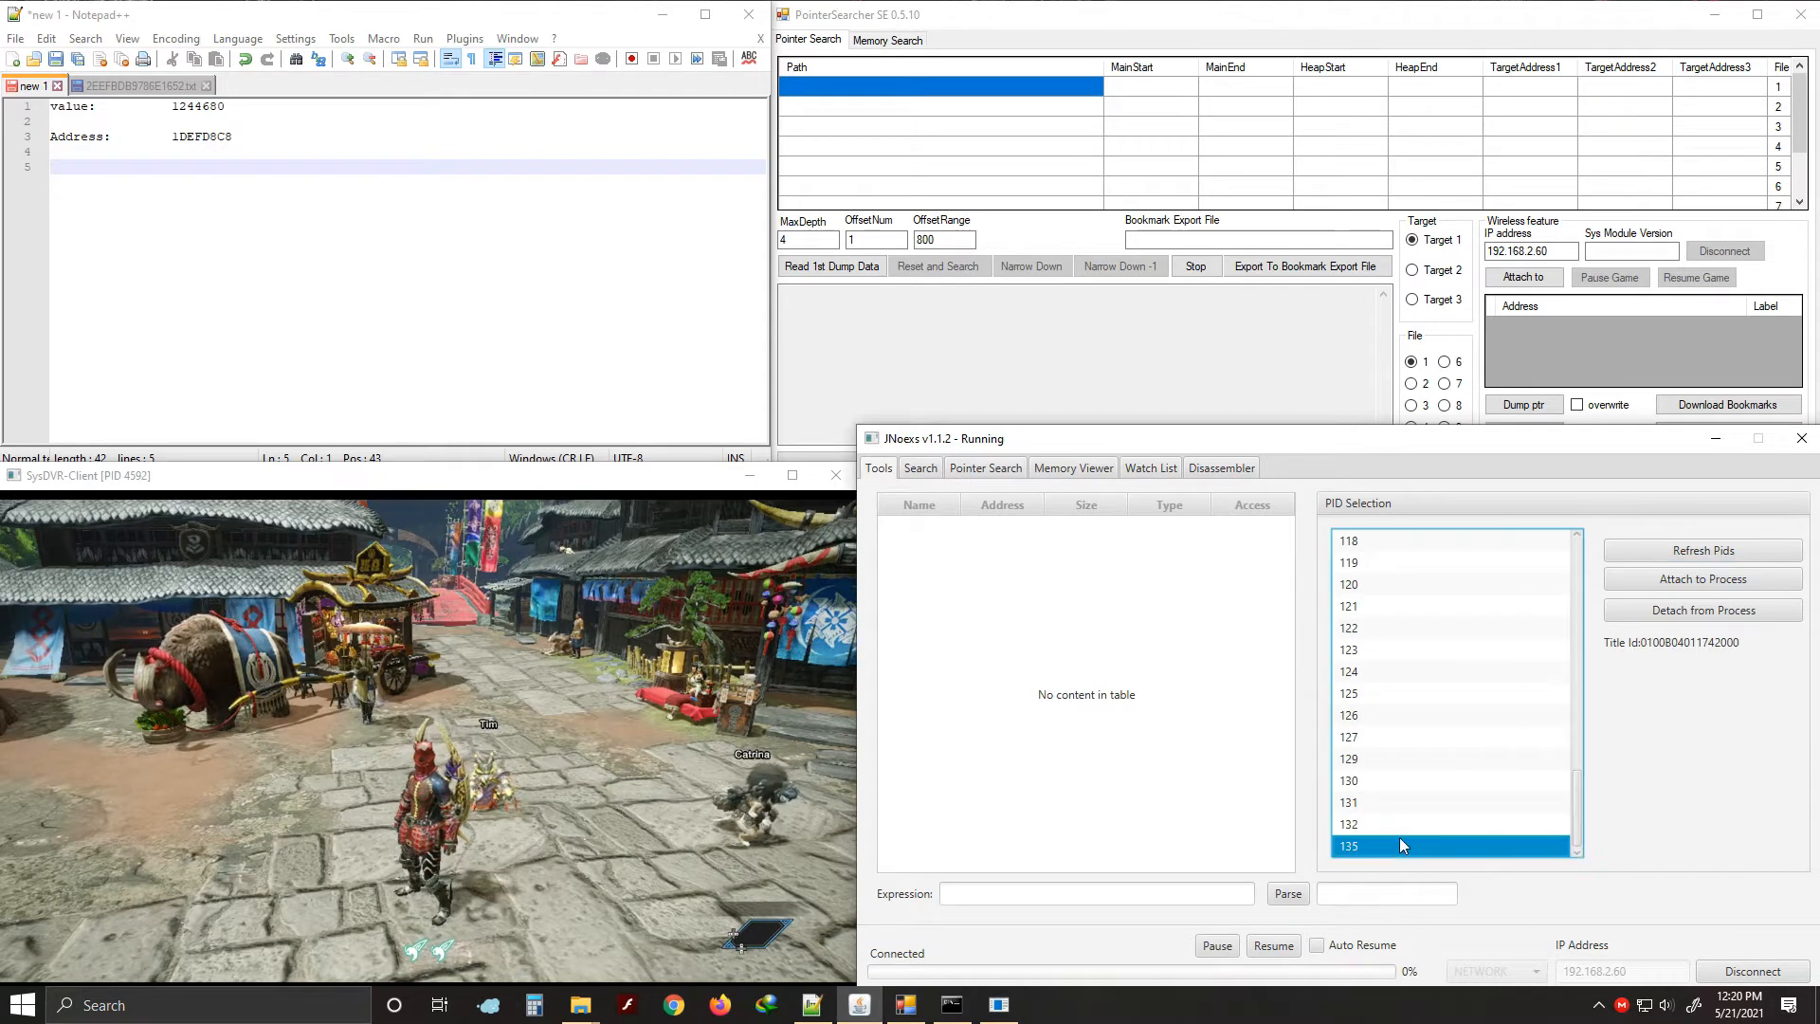
{"action": "left_click", "coordinate": [1641, 642]}
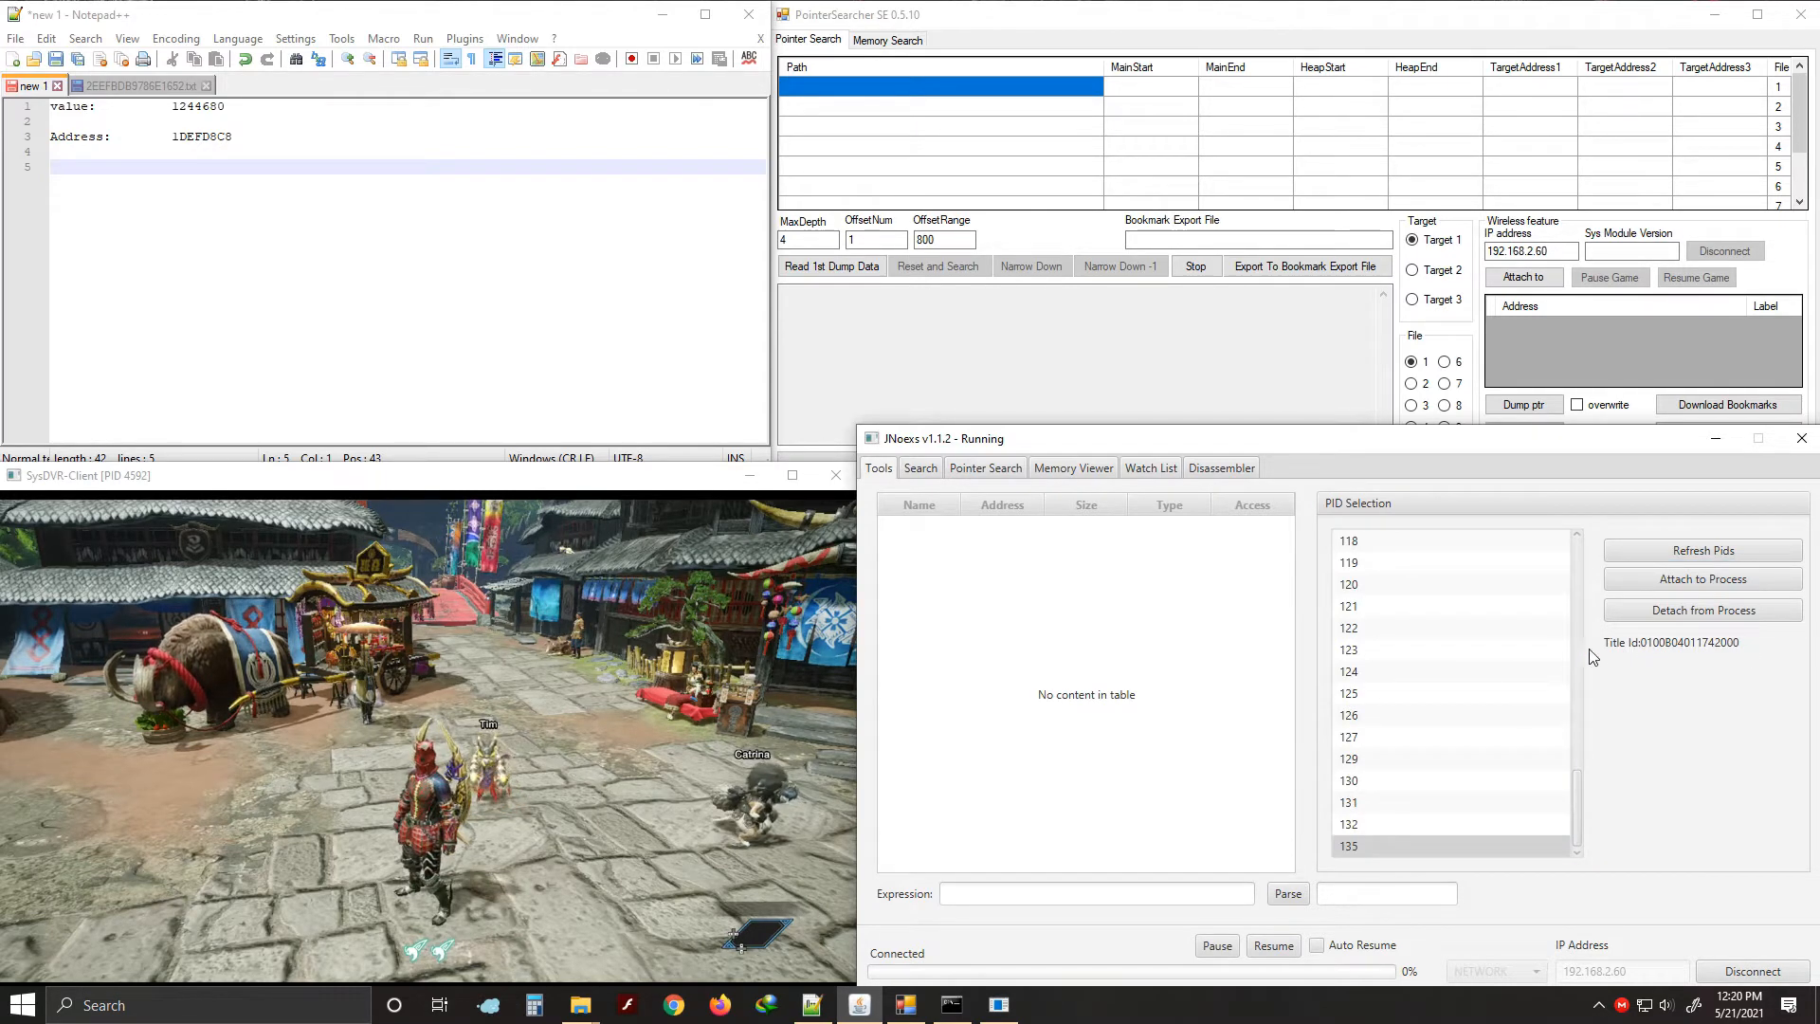
{"action": "left_click", "coordinate": [1670, 582]}
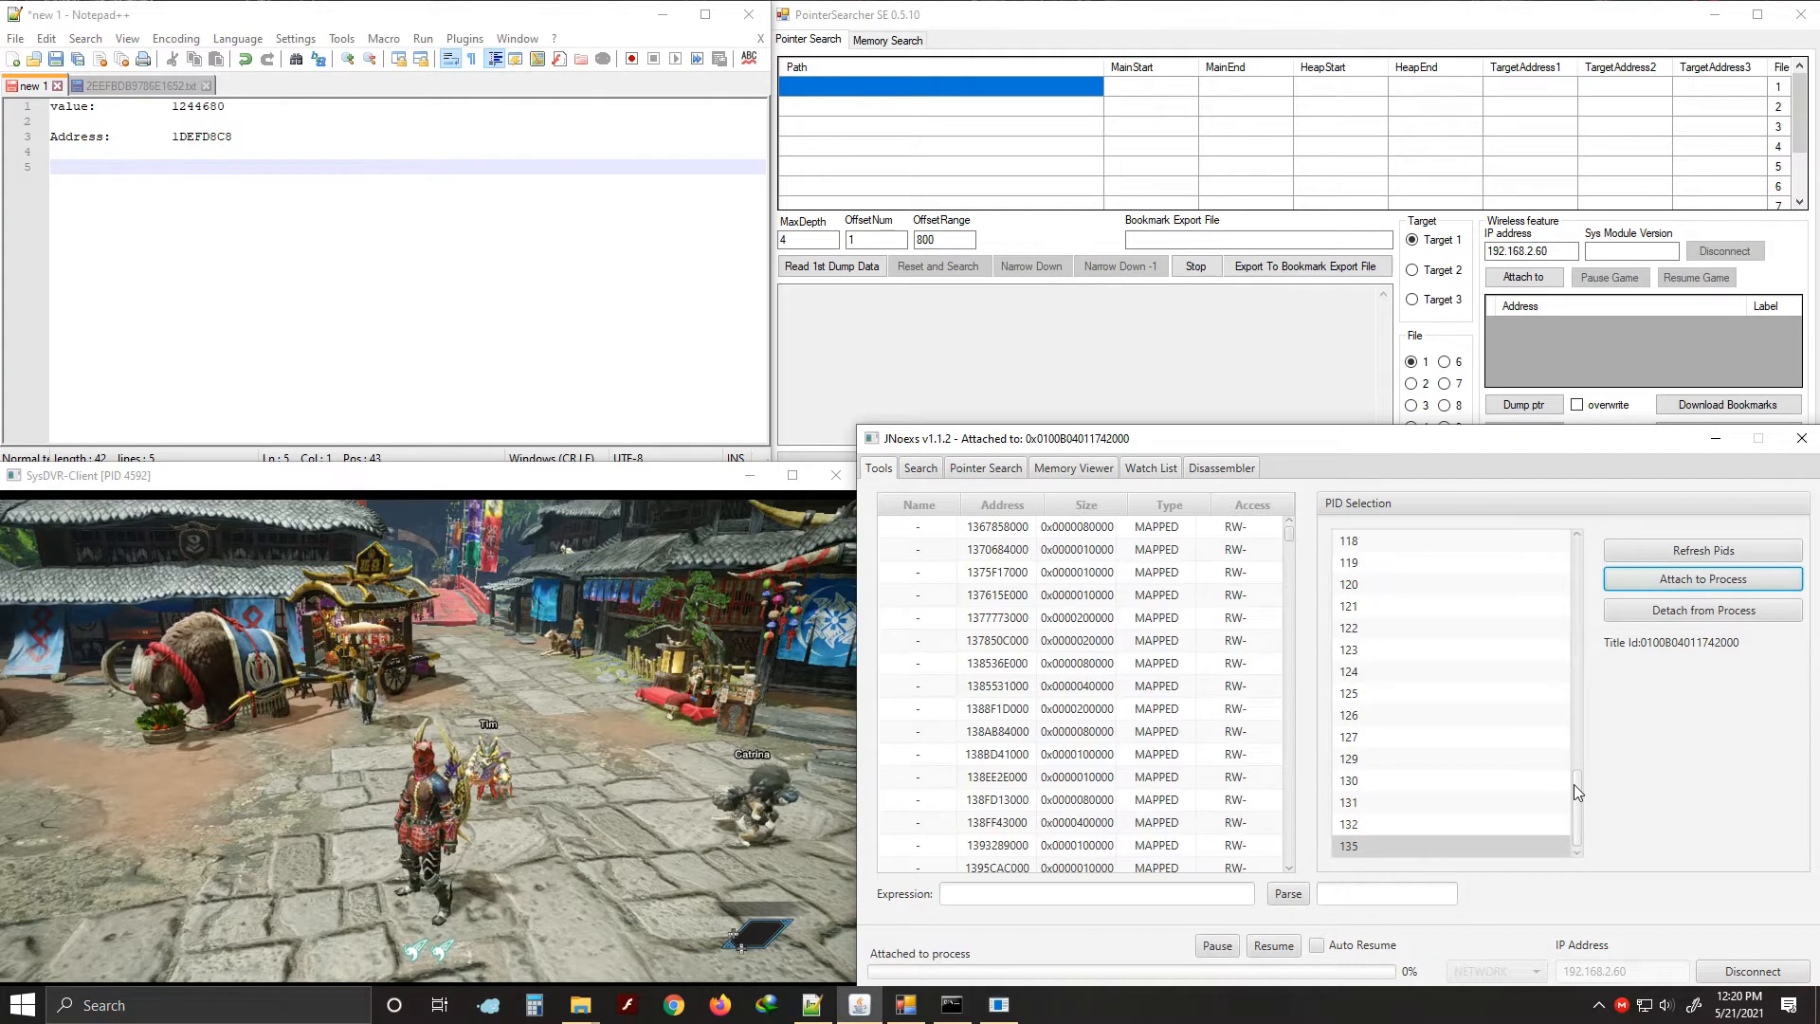
Examine the attached process's memory regions, comparing the types and access of the heap, main, sdk and subsdk1 entries
{"action": "scroll", "coordinate": [1102, 646], "scroll_direction": "down", "scroll_amount": 5}
{"action": "scroll", "coordinate": [1101, 647], "scroll_direction": "down", "scroll_amount": 15}
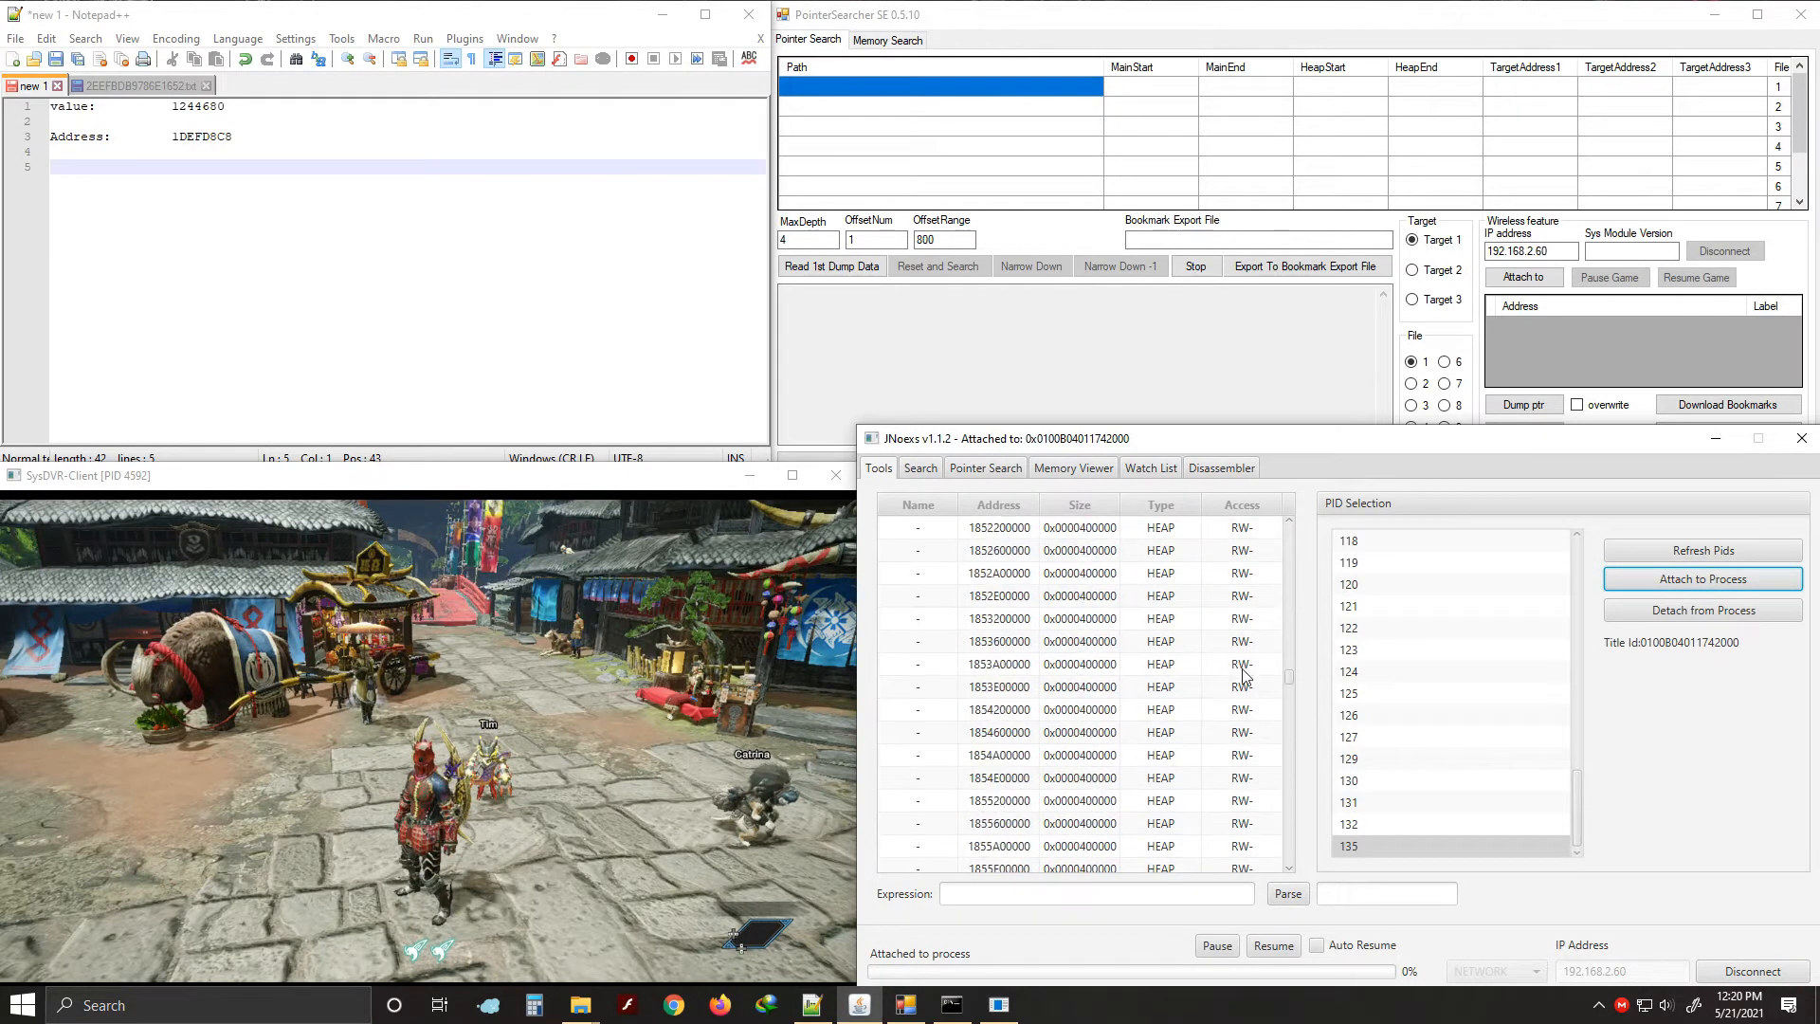
{"action": "left_click_drag", "start_coordinate": [1288, 677], "coordinate": [1293, 567]}
{"action": "scroll", "coordinate": [1084, 744], "scroll_direction": "up", "scroll_amount": 5}
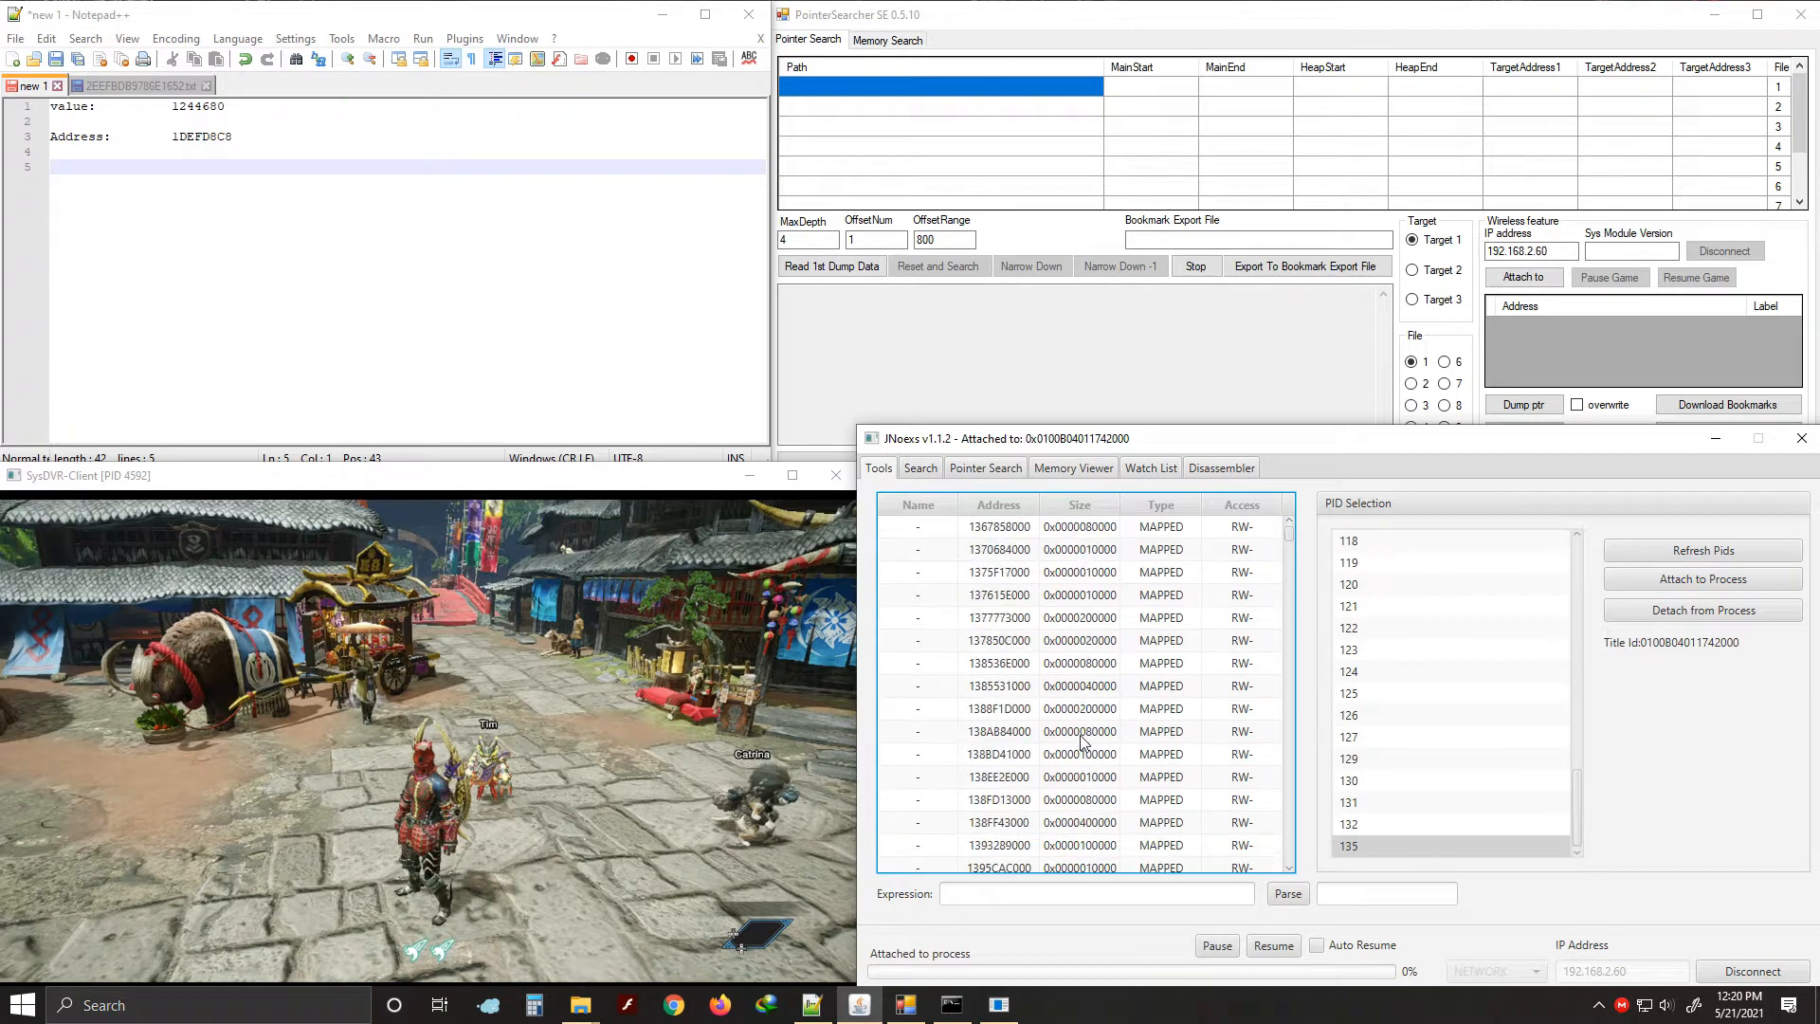
{"action": "left_click_drag", "start_coordinate": [1290, 533], "coordinate": [1266, 858]}
{"action": "left_click", "coordinate": [943, 550]}
{"action": "left_click", "coordinate": [934, 709]}
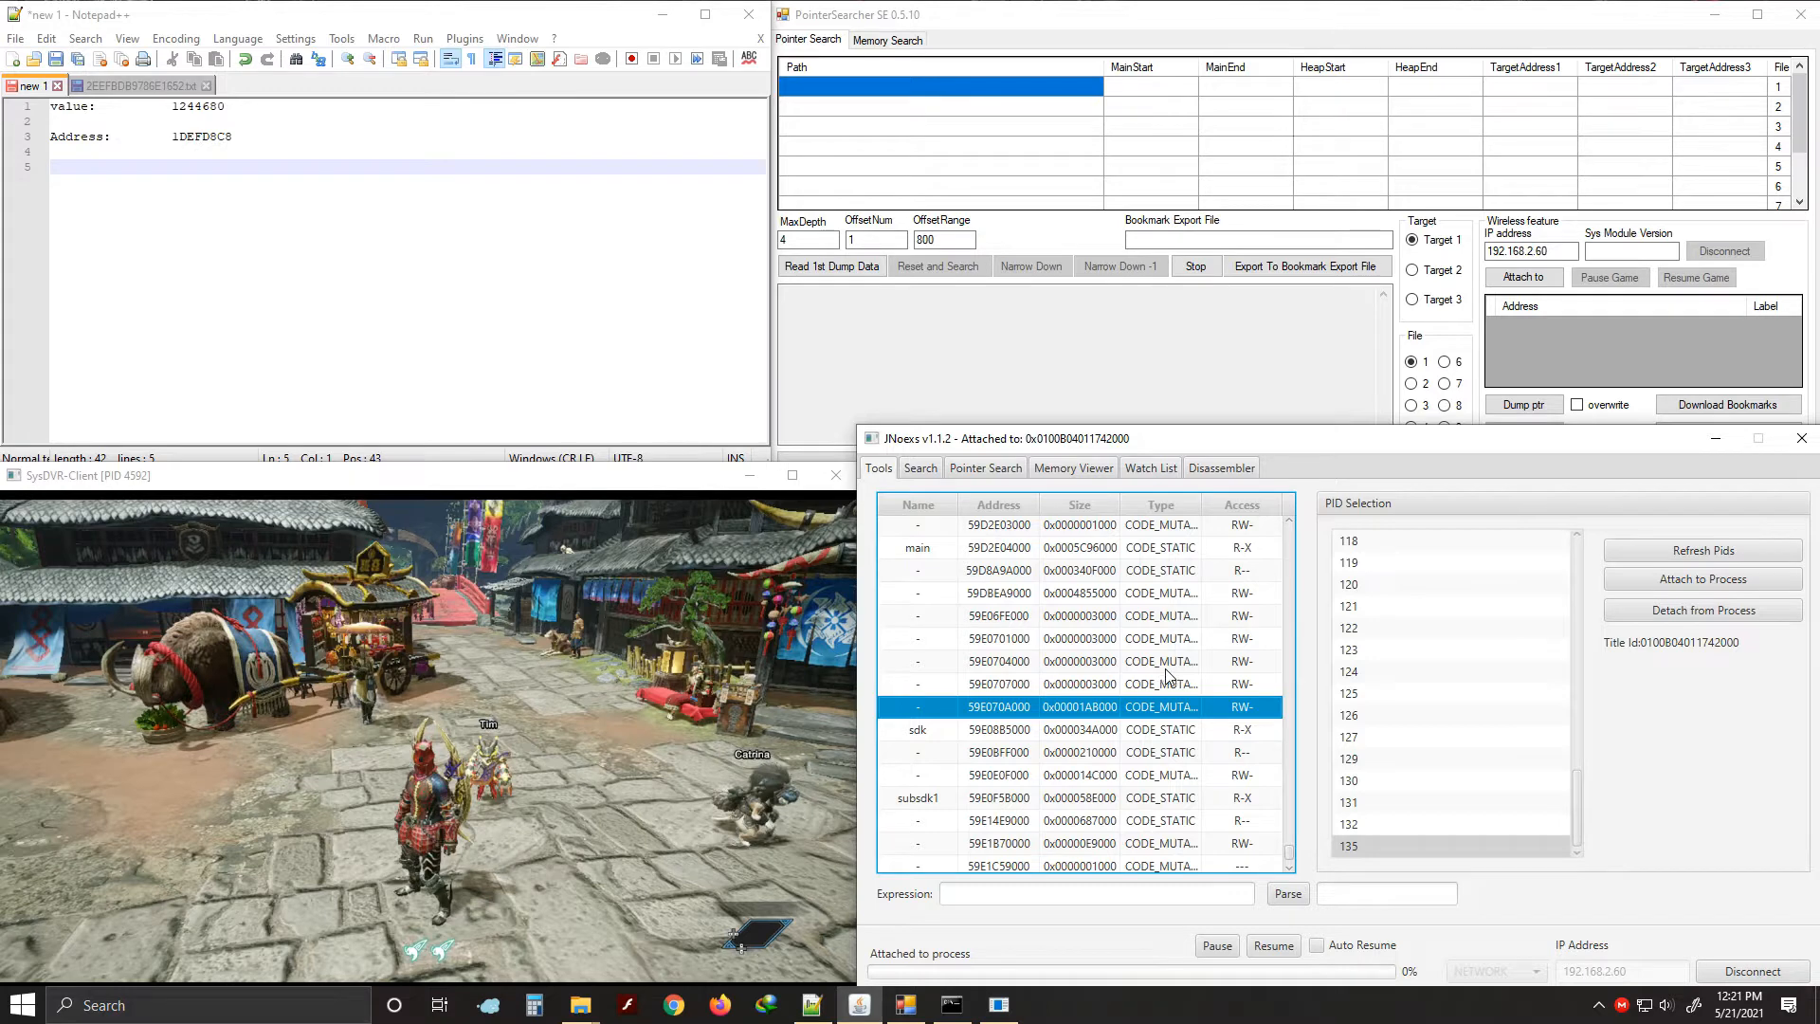
{"action": "scroll", "coordinate": [1148, 664], "scroll_direction": "up", "scroll_amount": 10}
{"action": "scroll", "coordinate": [1123, 652], "scroll_direction": "up", "scroll_amount": 20}
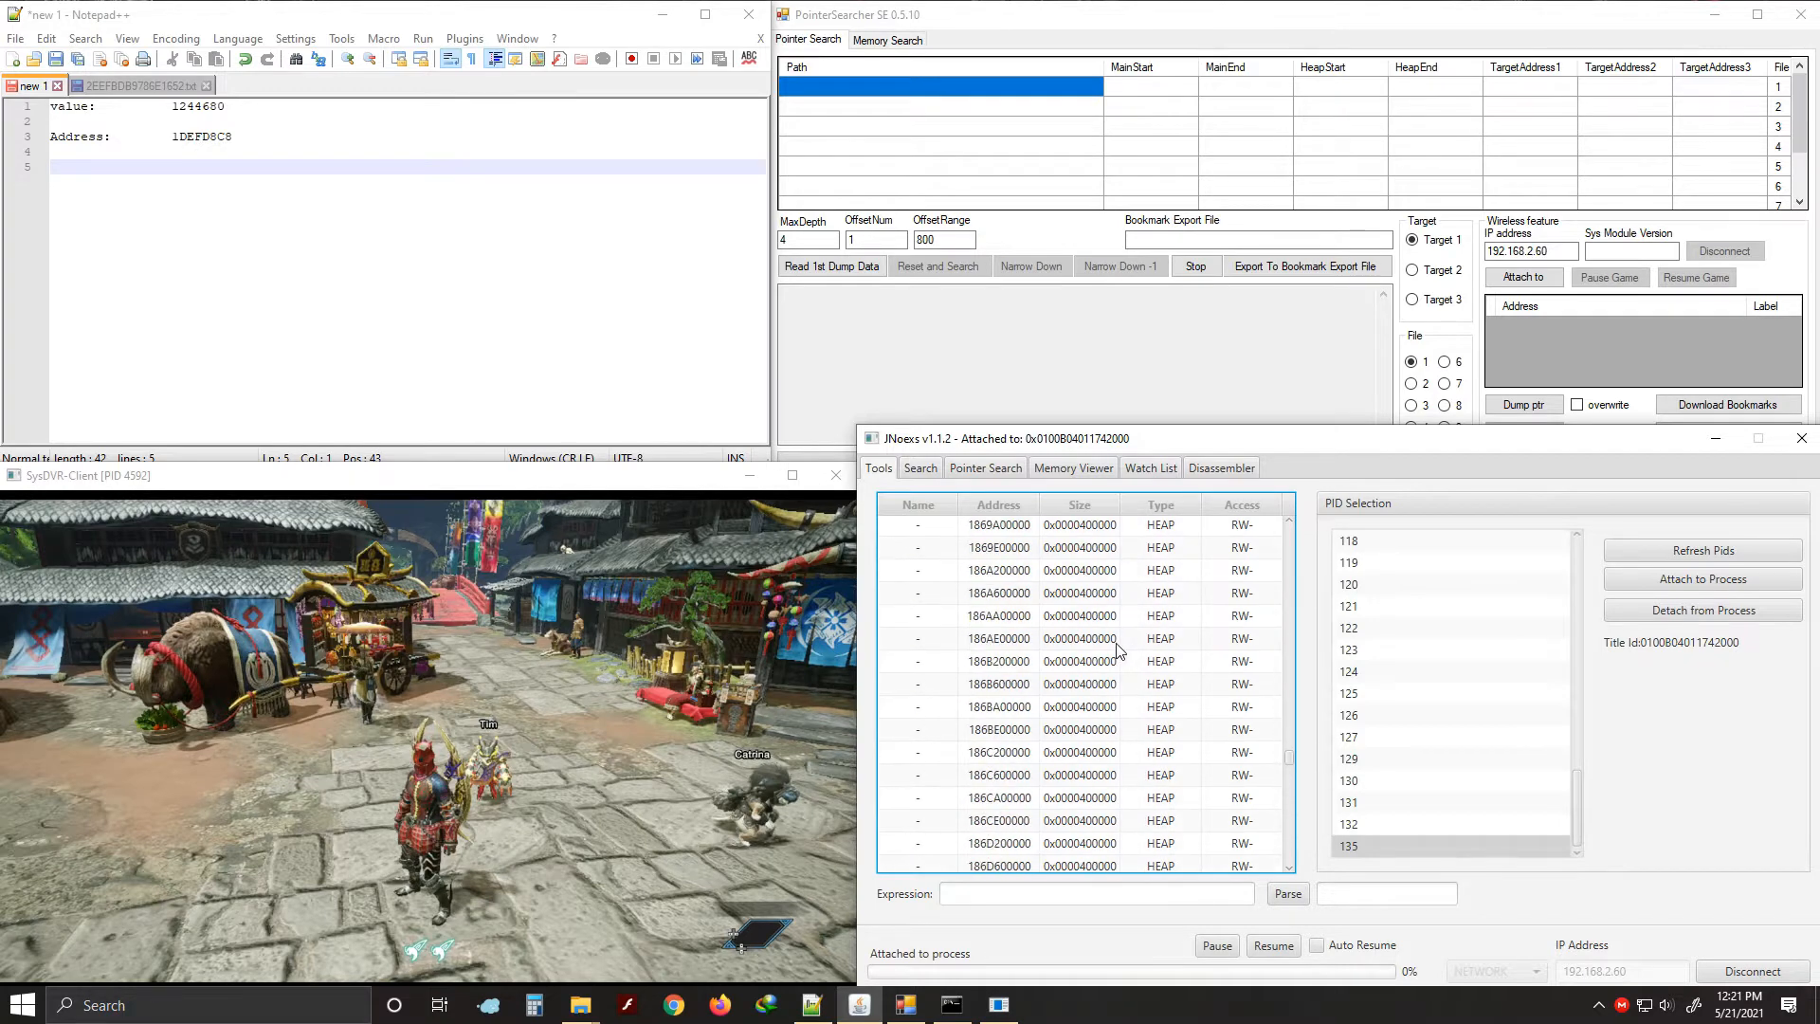
{"action": "scroll", "coordinate": [1121, 634], "scroll_direction": "up", "scroll_amount": 20}
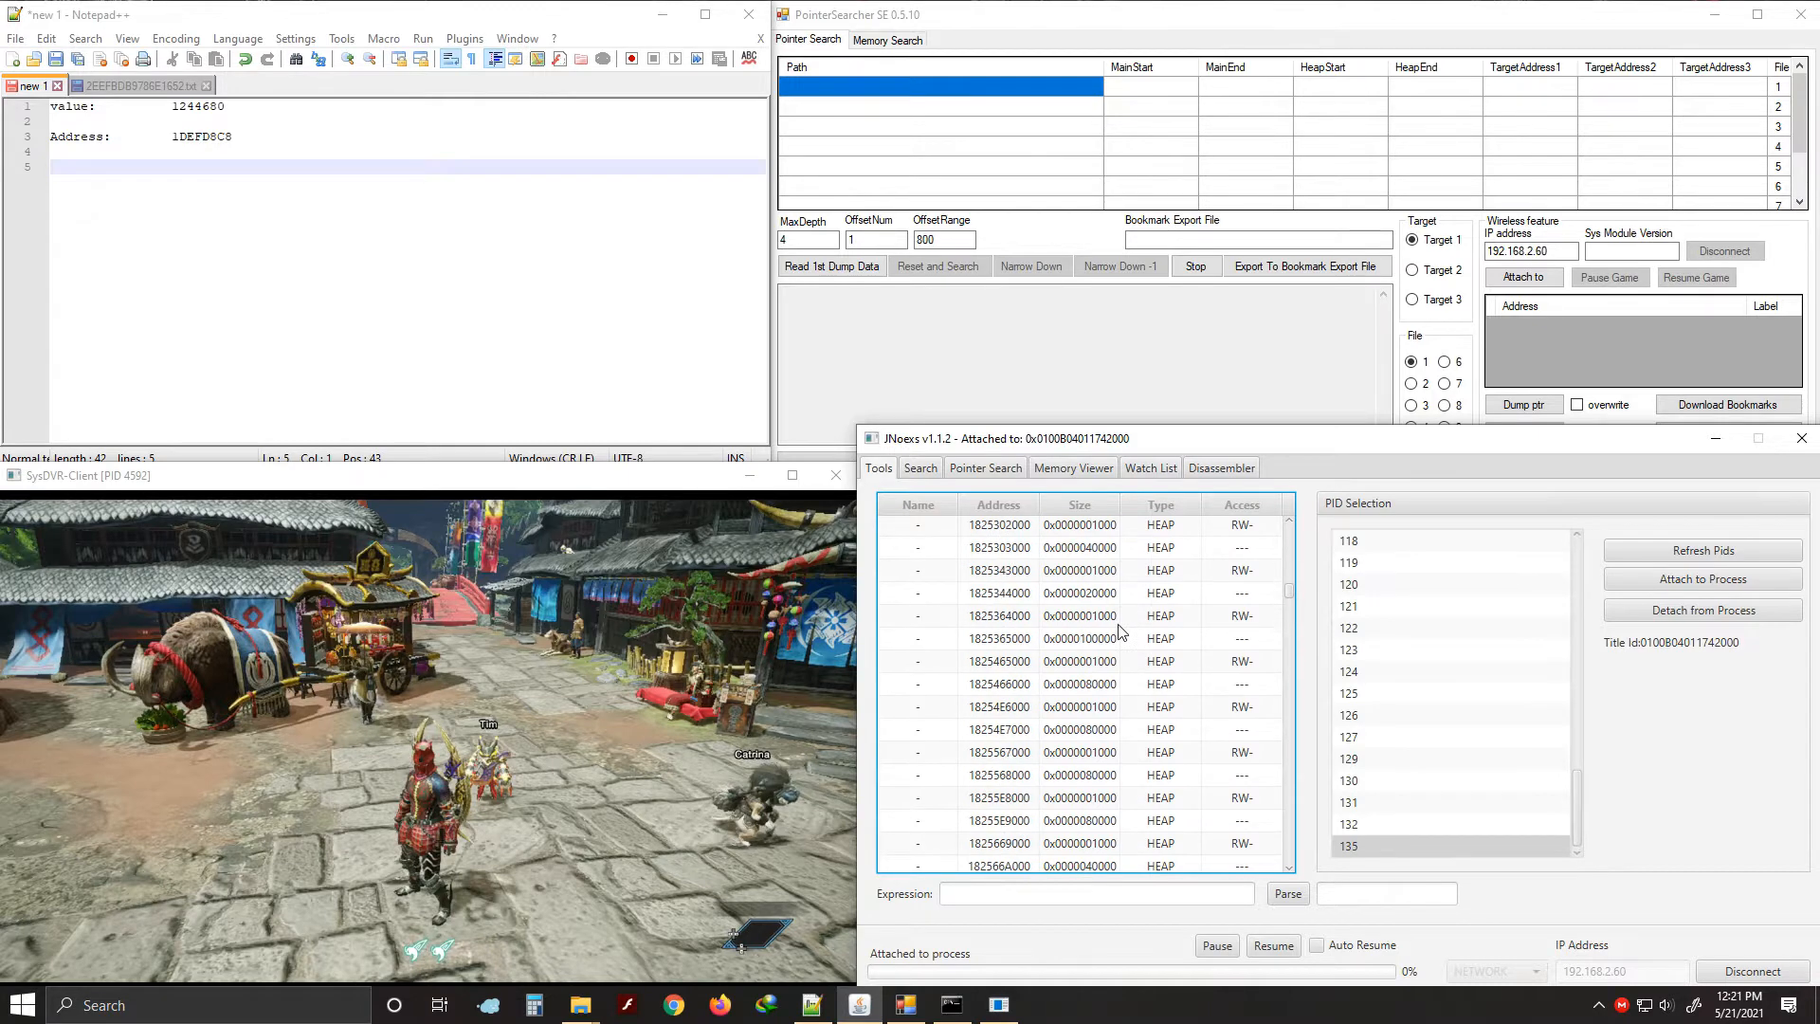
{"action": "scroll", "coordinate": [1114, 632], "scroll_direction": "up", "scroll_amount": 10}
{"action": "scroll", "coordinate": [1106, 631], "scroll_direction": "down", "scroll_amount": 10}
{"action": "scroll", "coordinate": [1100, 629], "scroll_direction": "up", "scroll_amount": 8}
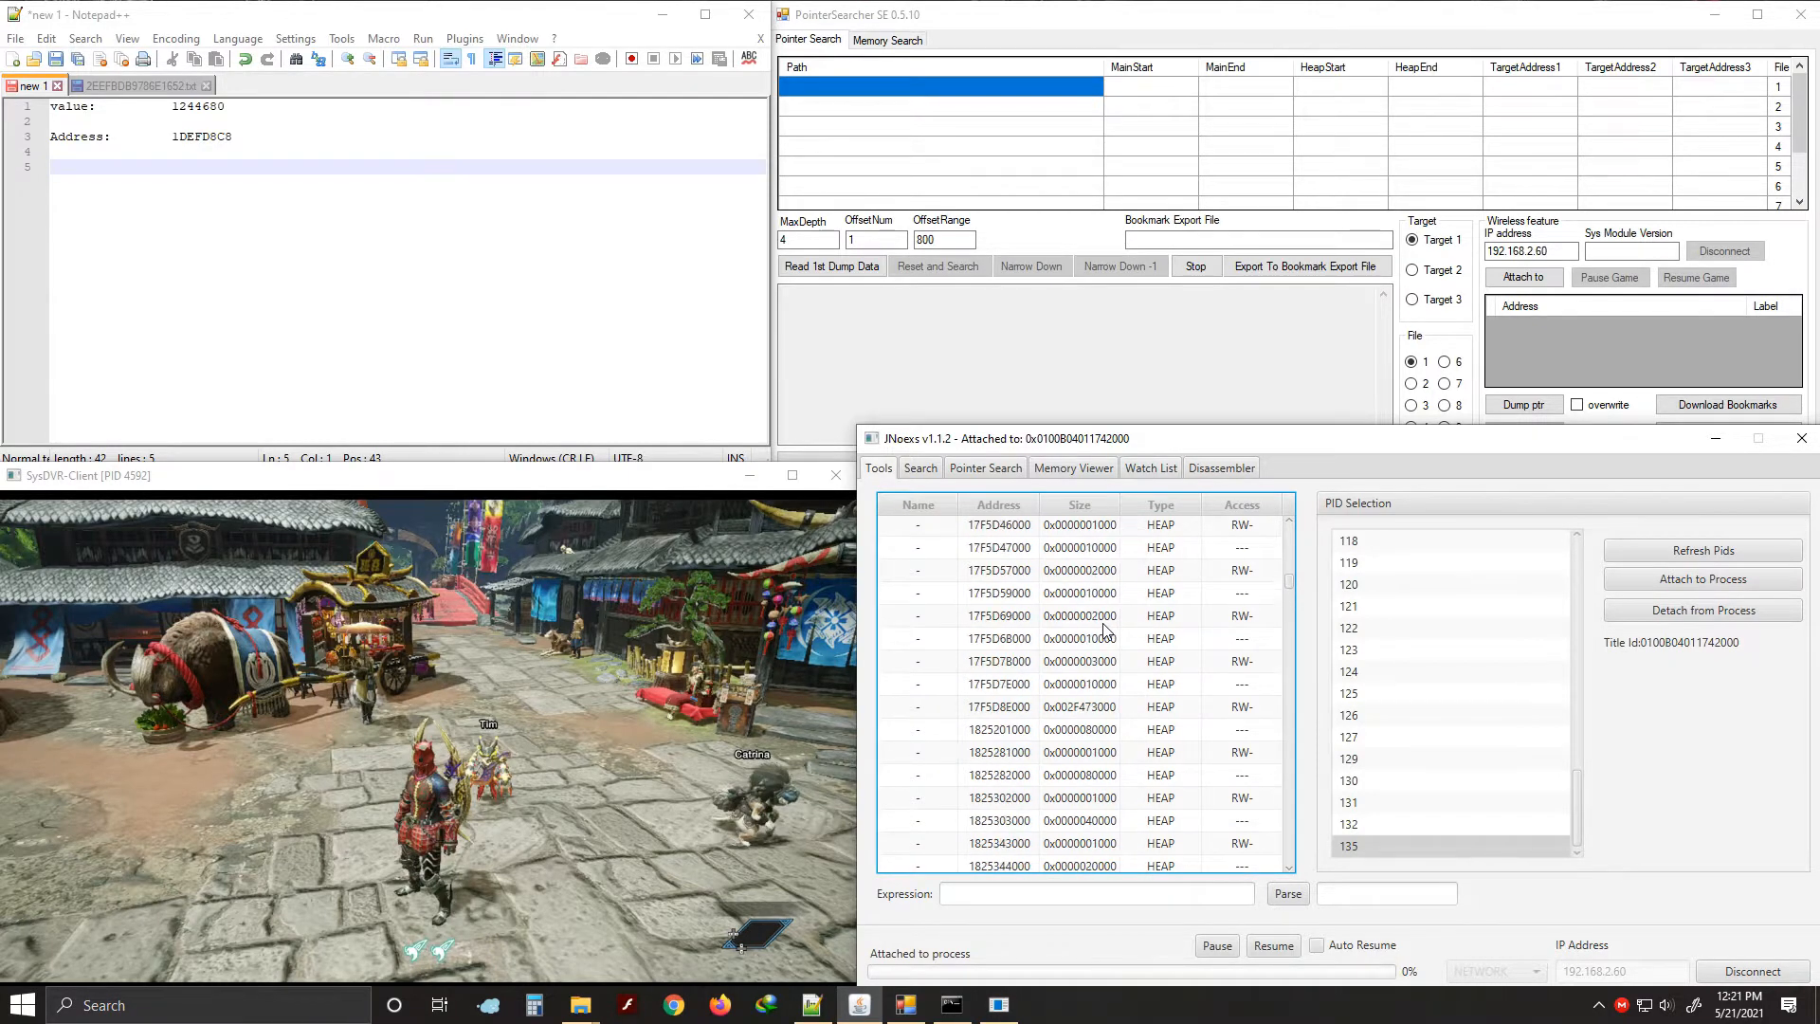
{"action": "scroll", "coordinate": [1041, 600], "scroll_direction": "down", "scroll_amount": 8}
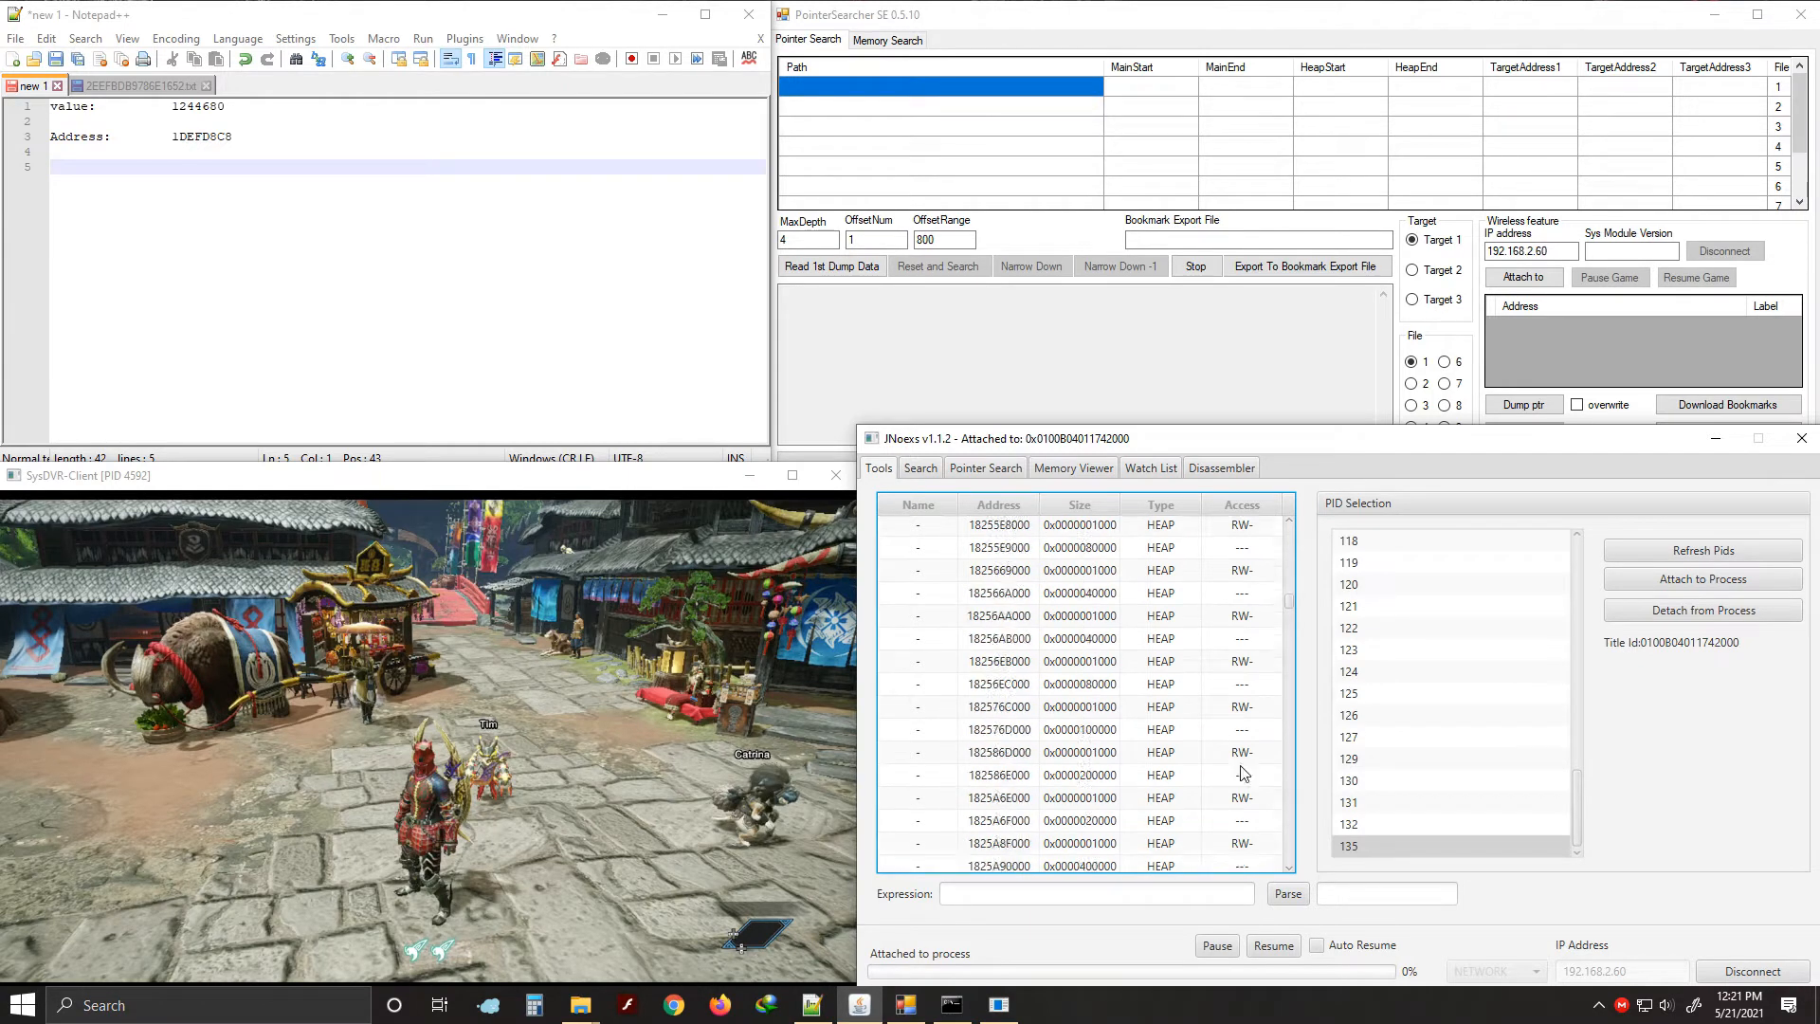
{"action": "scroll", "coordinate": [1095, 641], "scroll_direction": "down", "scroll_amount": 5}
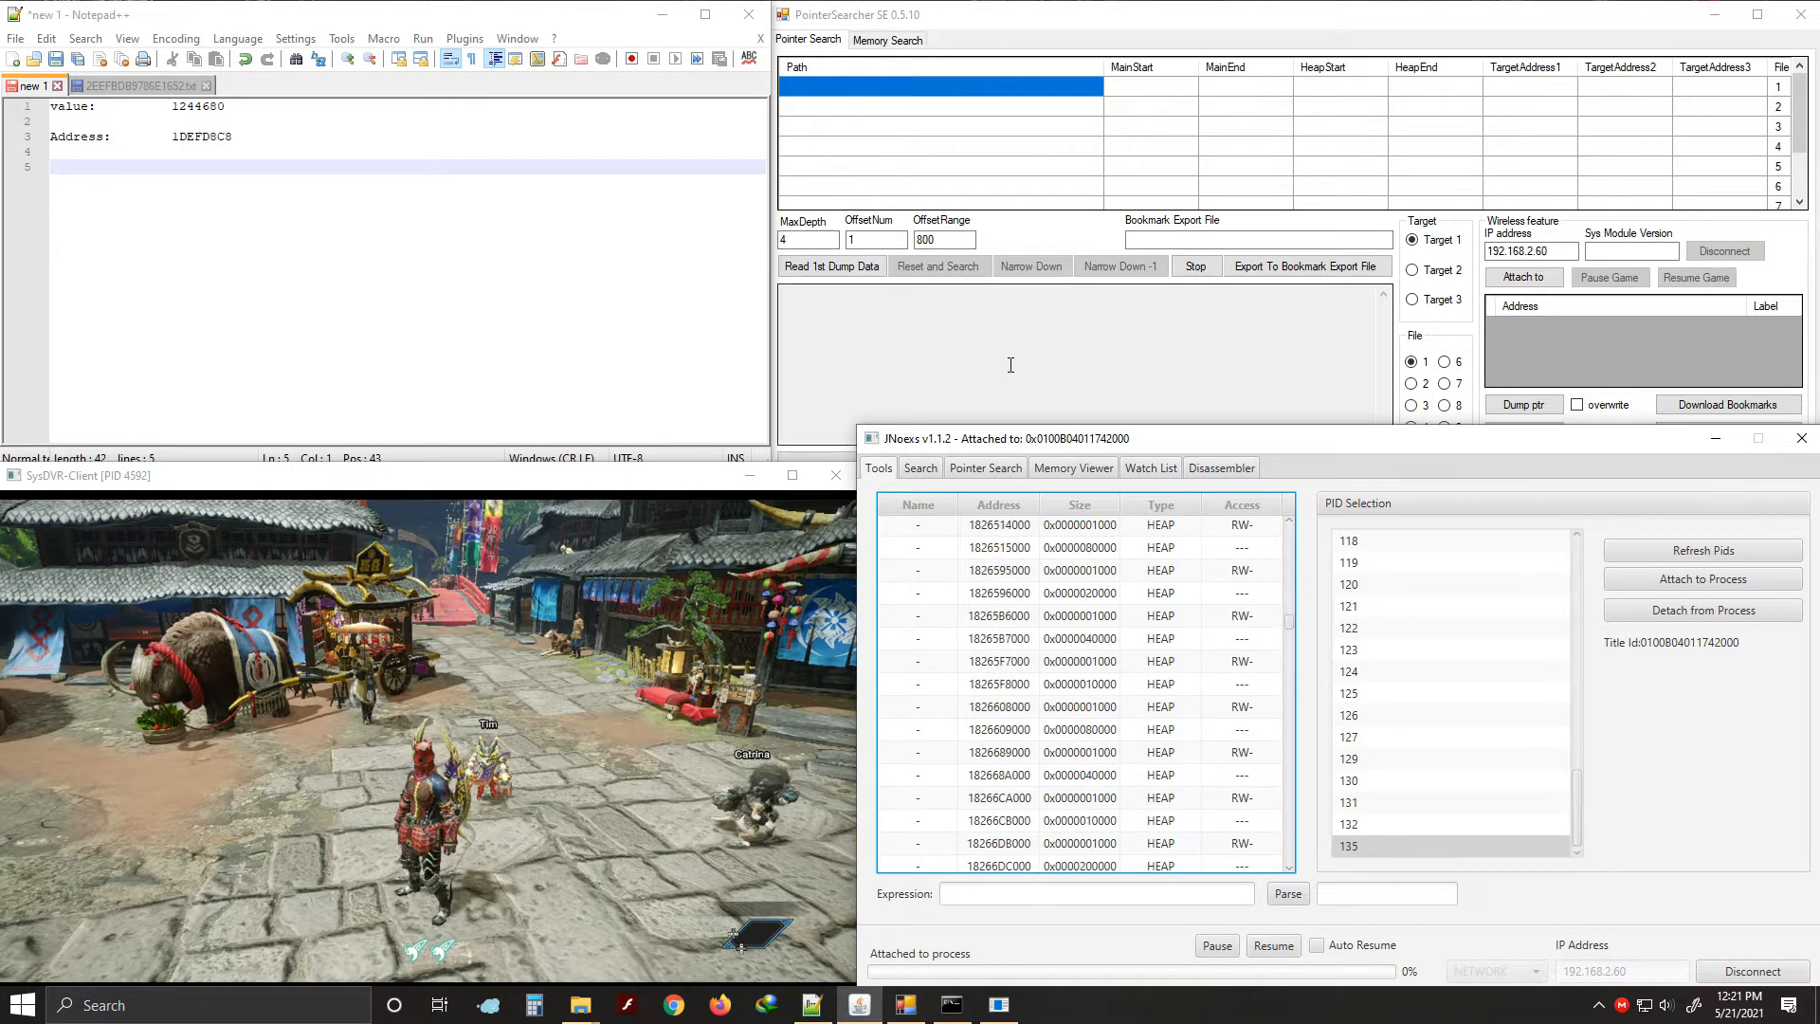
Search all R/W memory for the known 32-bit value equal to decimal 1244680, converted to hex as 0012FE08
{"action": "left_click", "coordinate": [920, 468]}
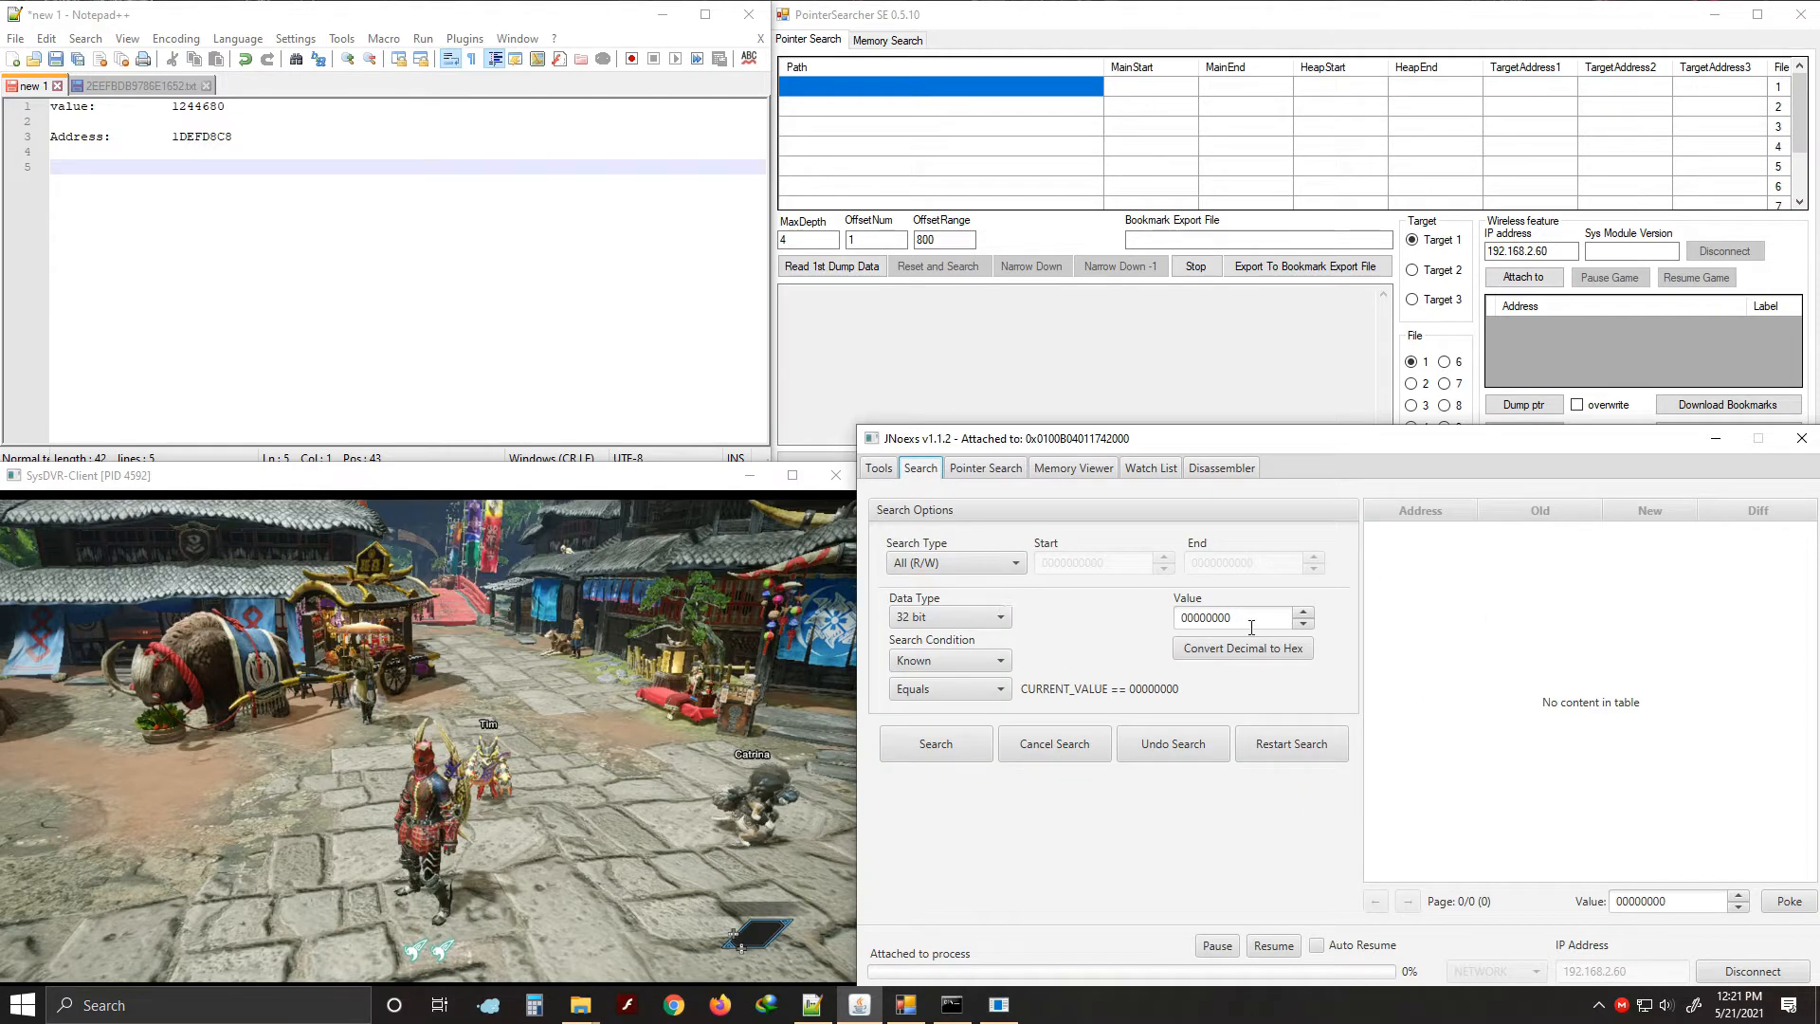
{"action": "left_click_drag", "start_coordinate": [1257, 628], "coordinate": [1125, 628]}
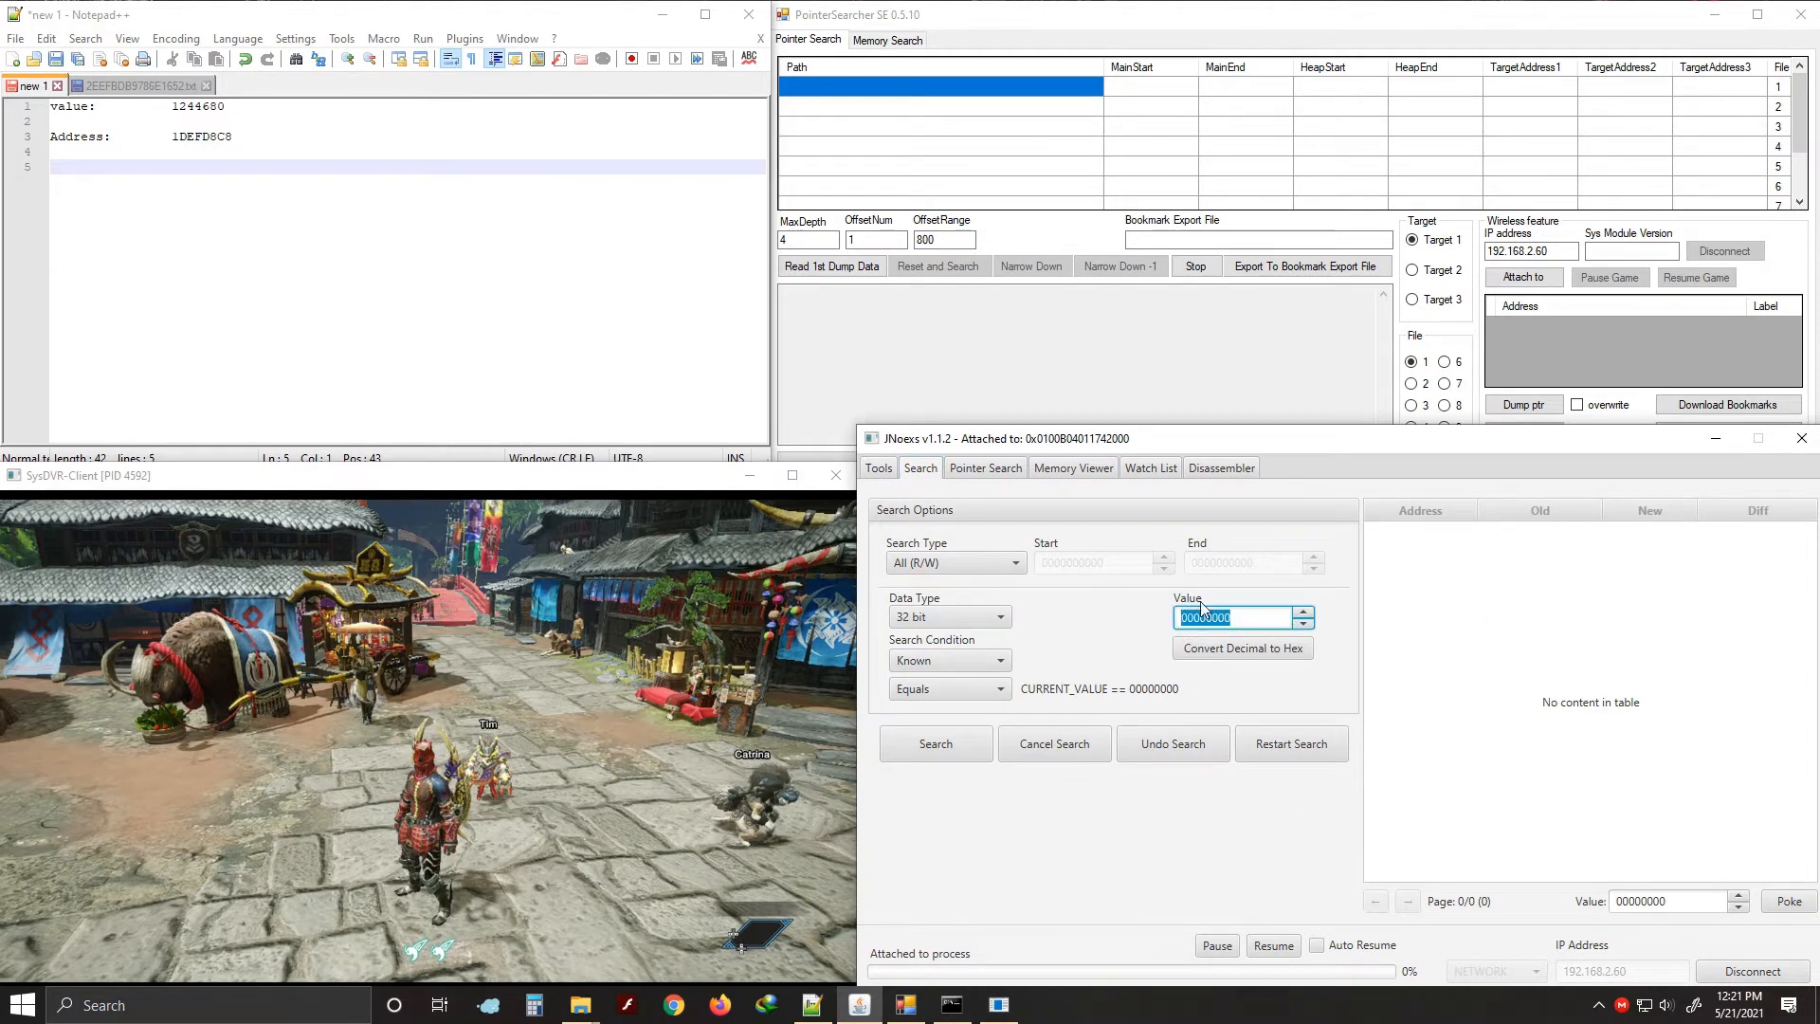
{"action": "type", "text": "12FE08"}
{"action": "left_click", "coordinate": [1222, 647]}
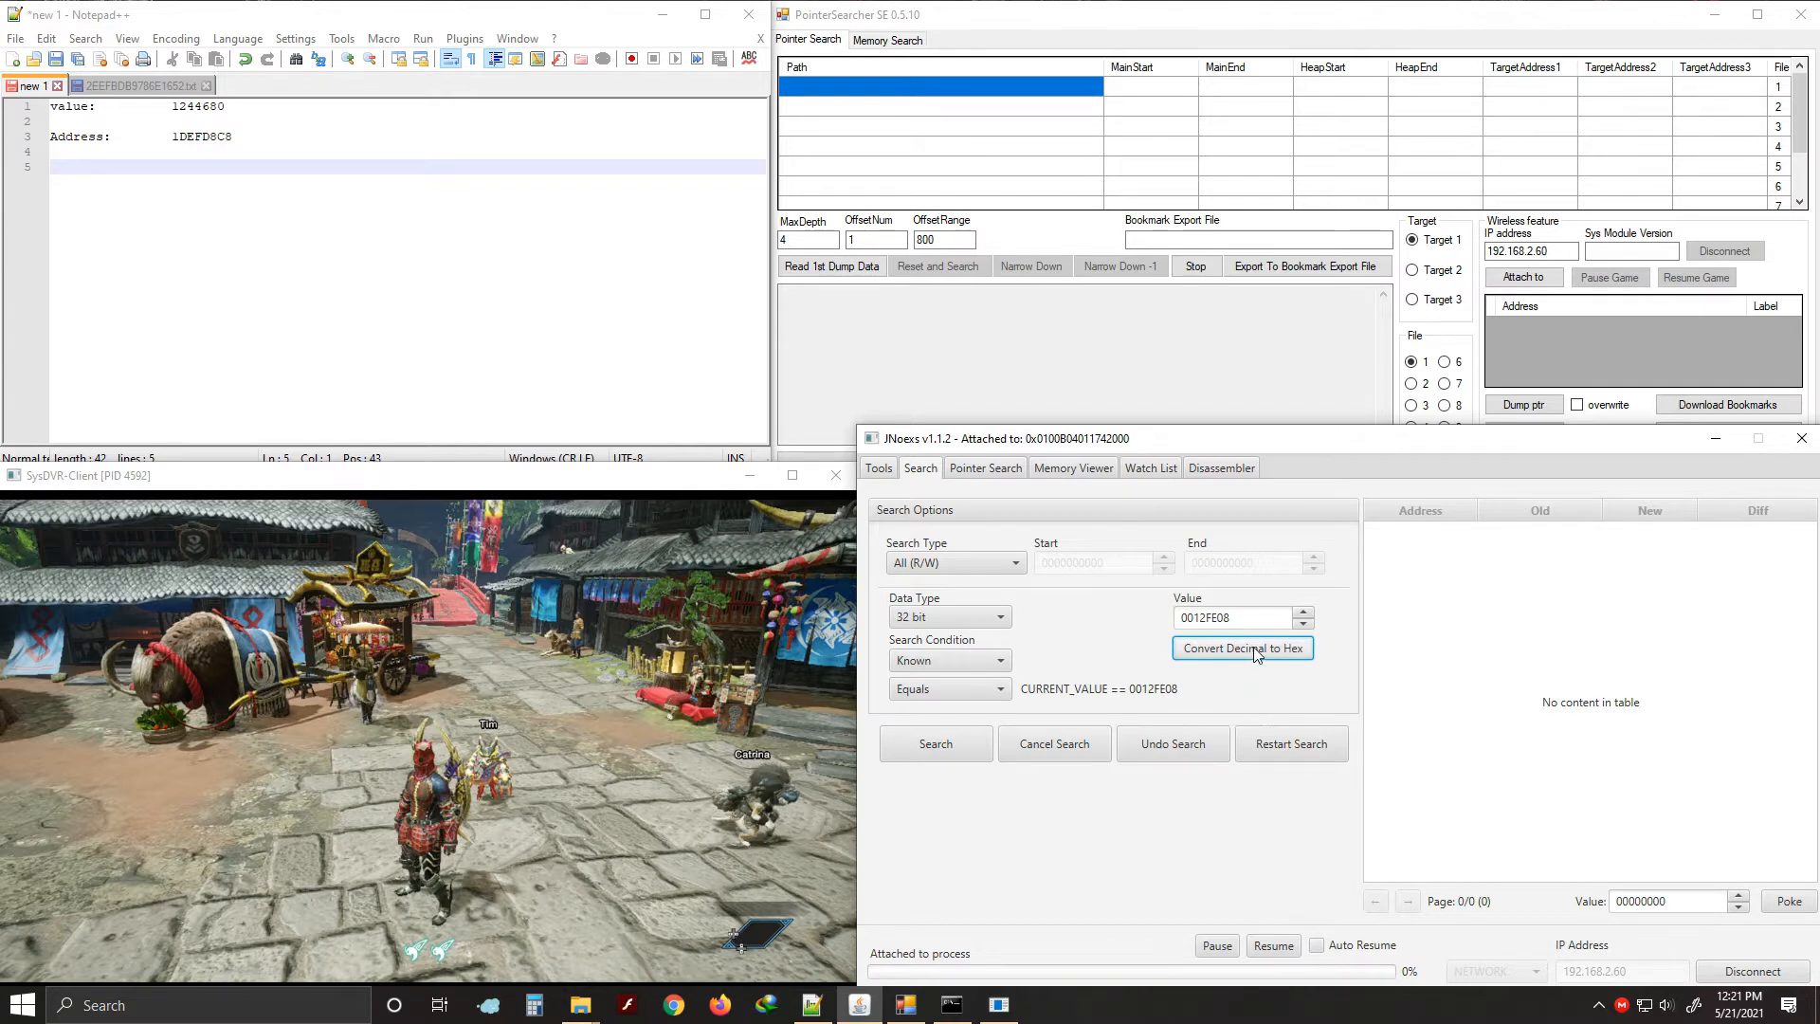
{"action": "key", "text": "shift+Tab"}
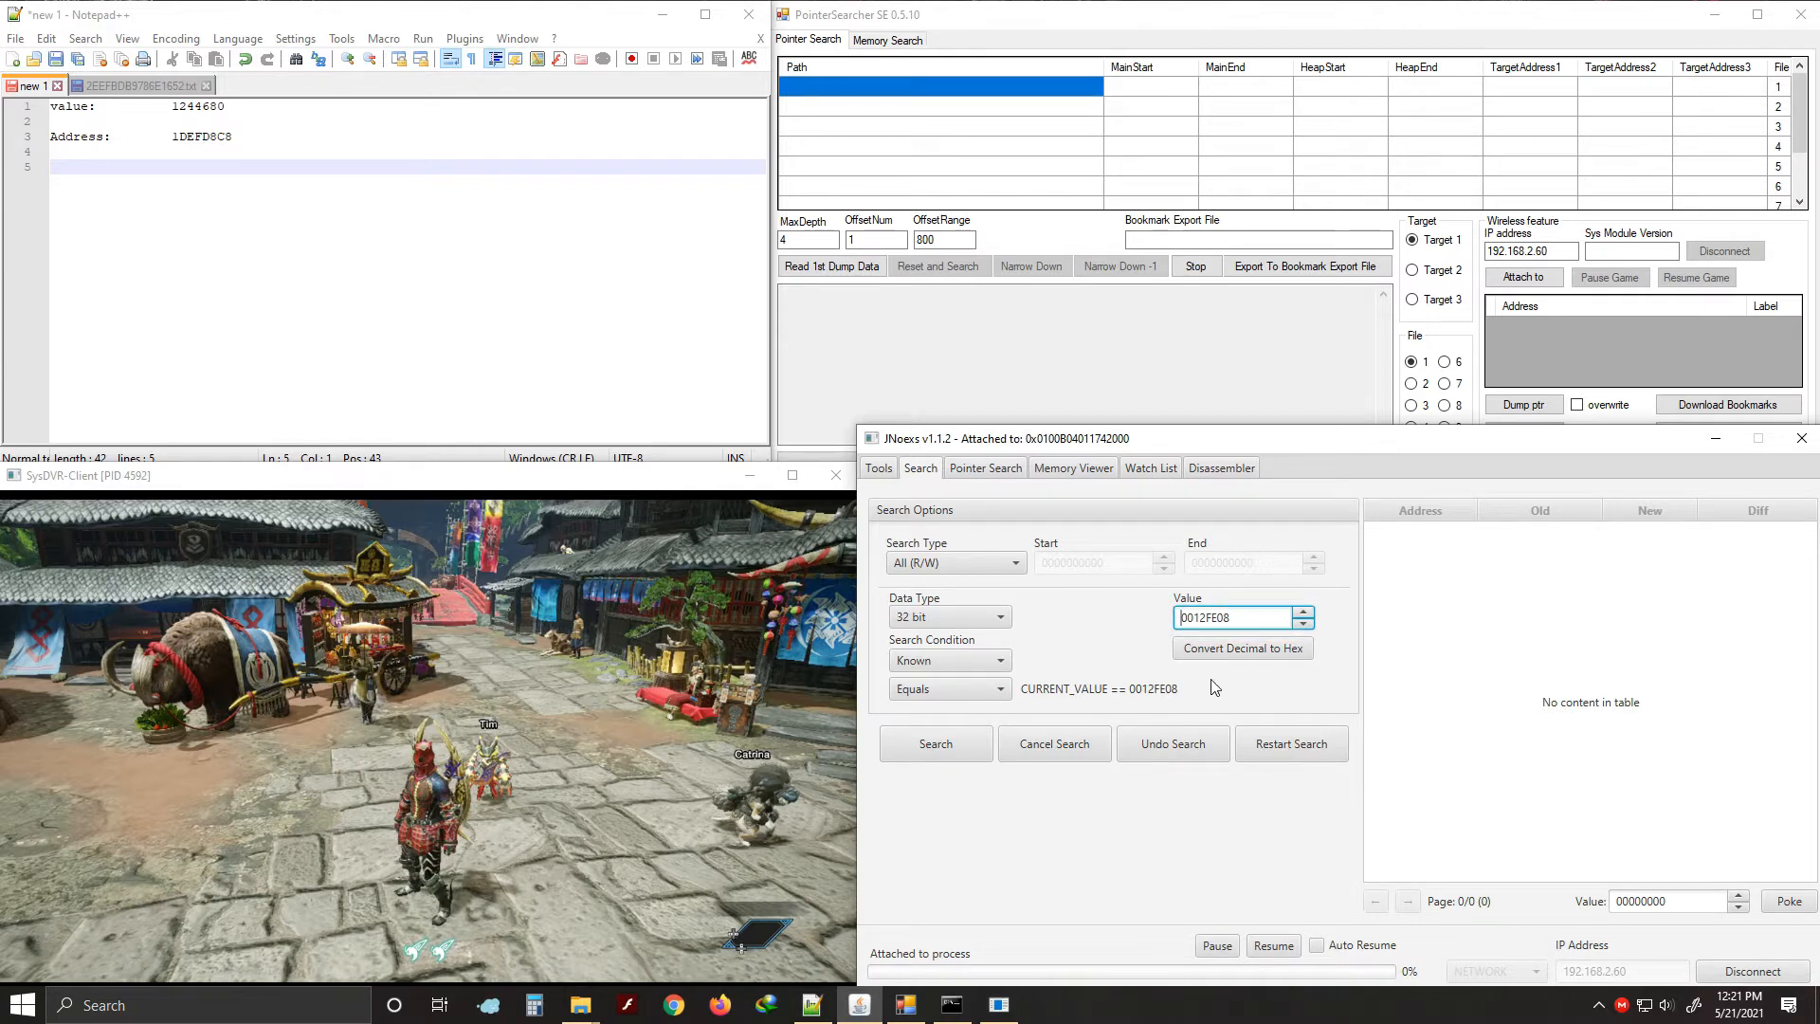
{"action": "left_click", "coordinate": [1108, 640]}
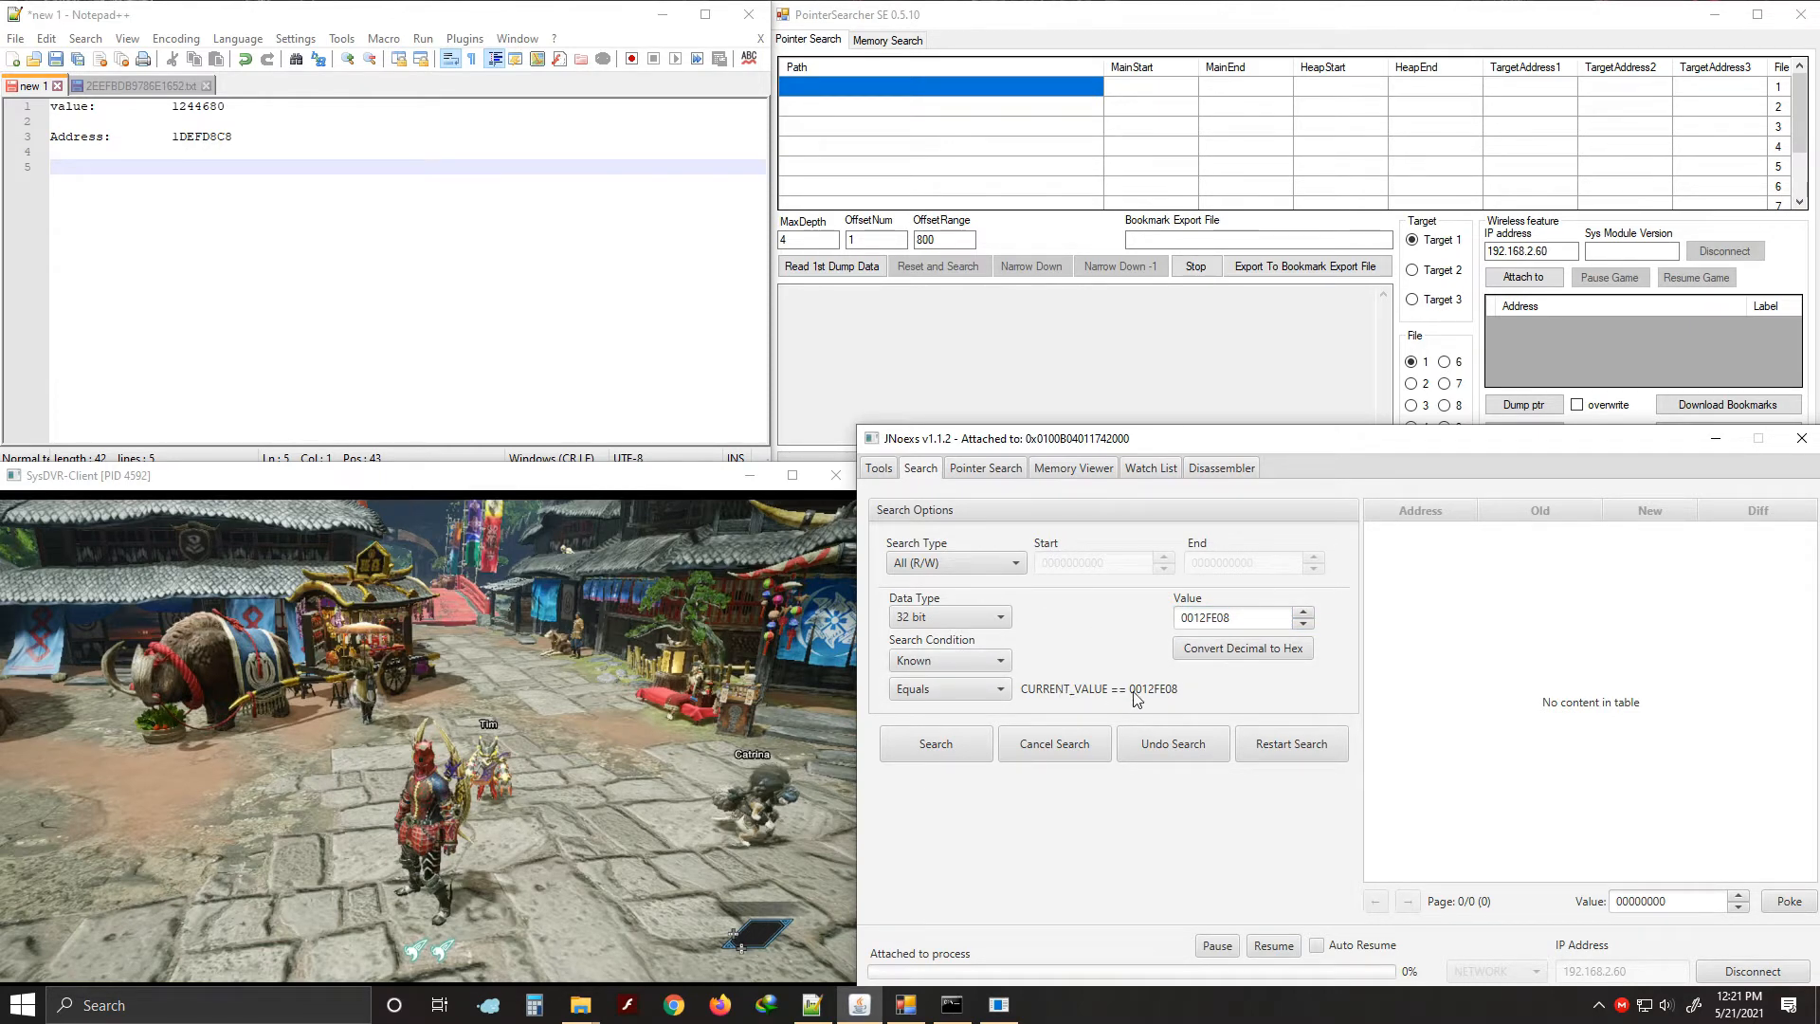
{"action": "left_click", "coordinate": [968, 745]}
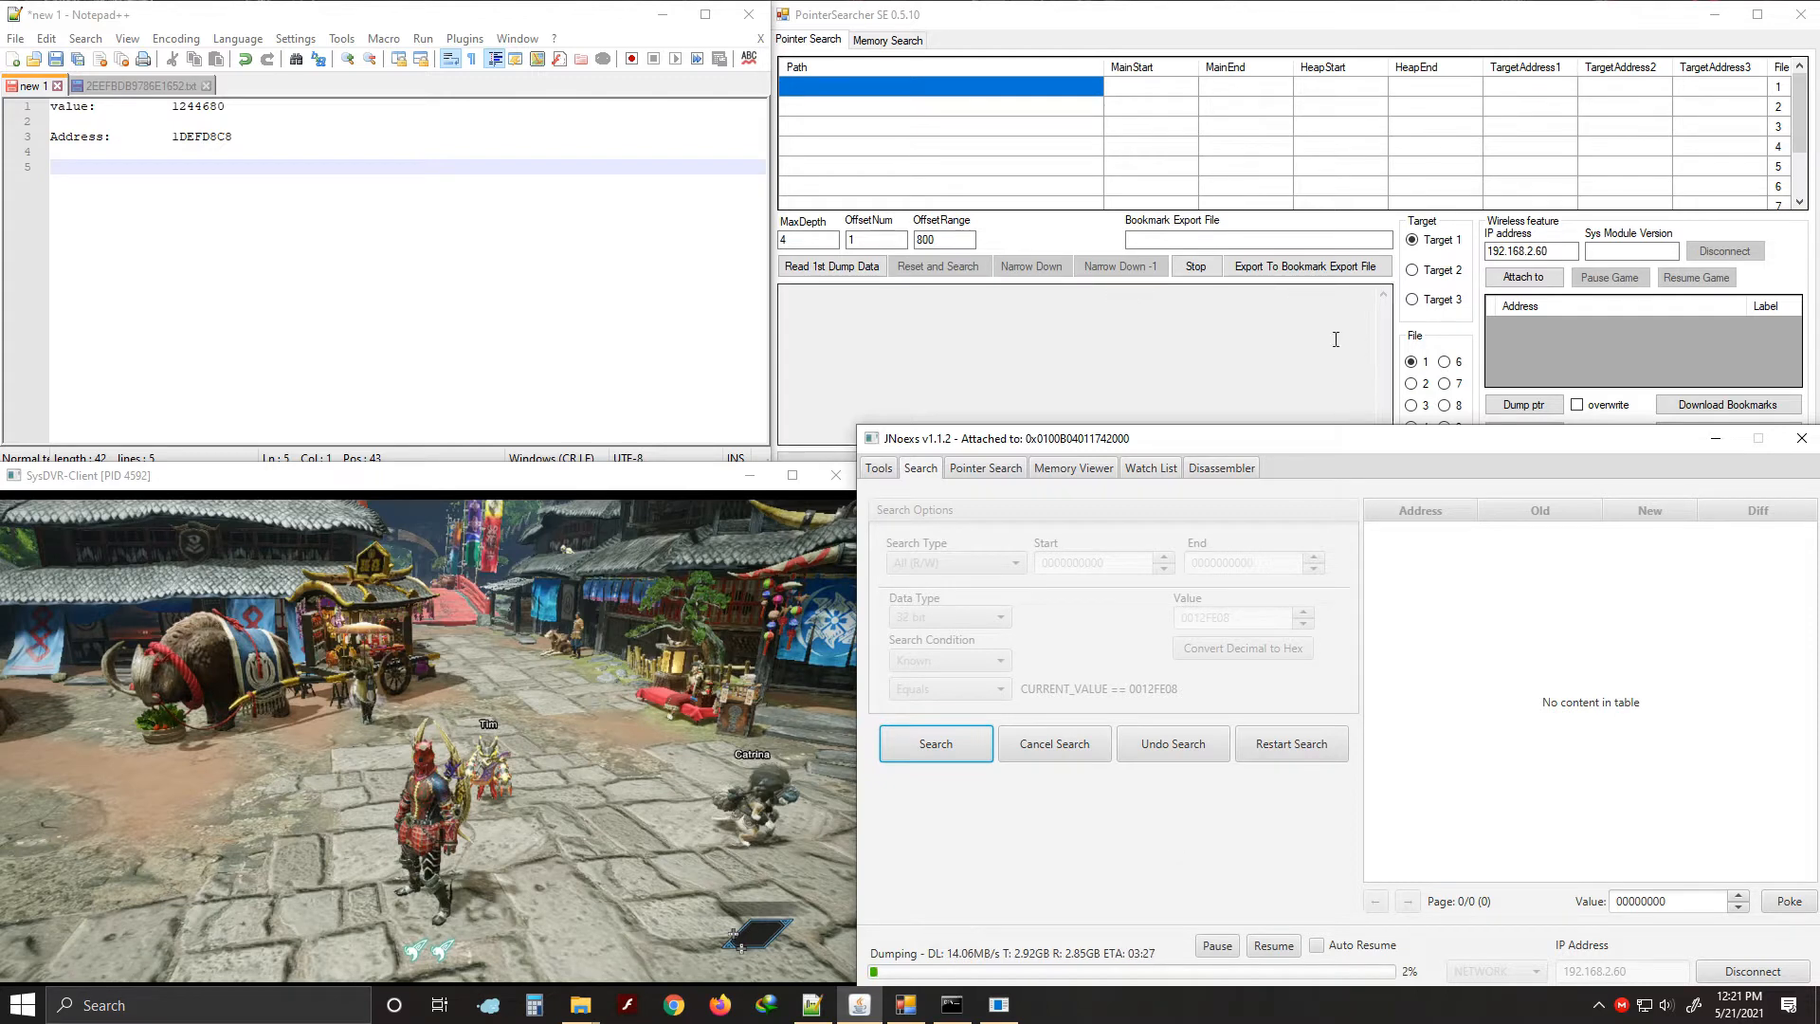
{"action": "left_click", "coordinate": [1261, 407]}
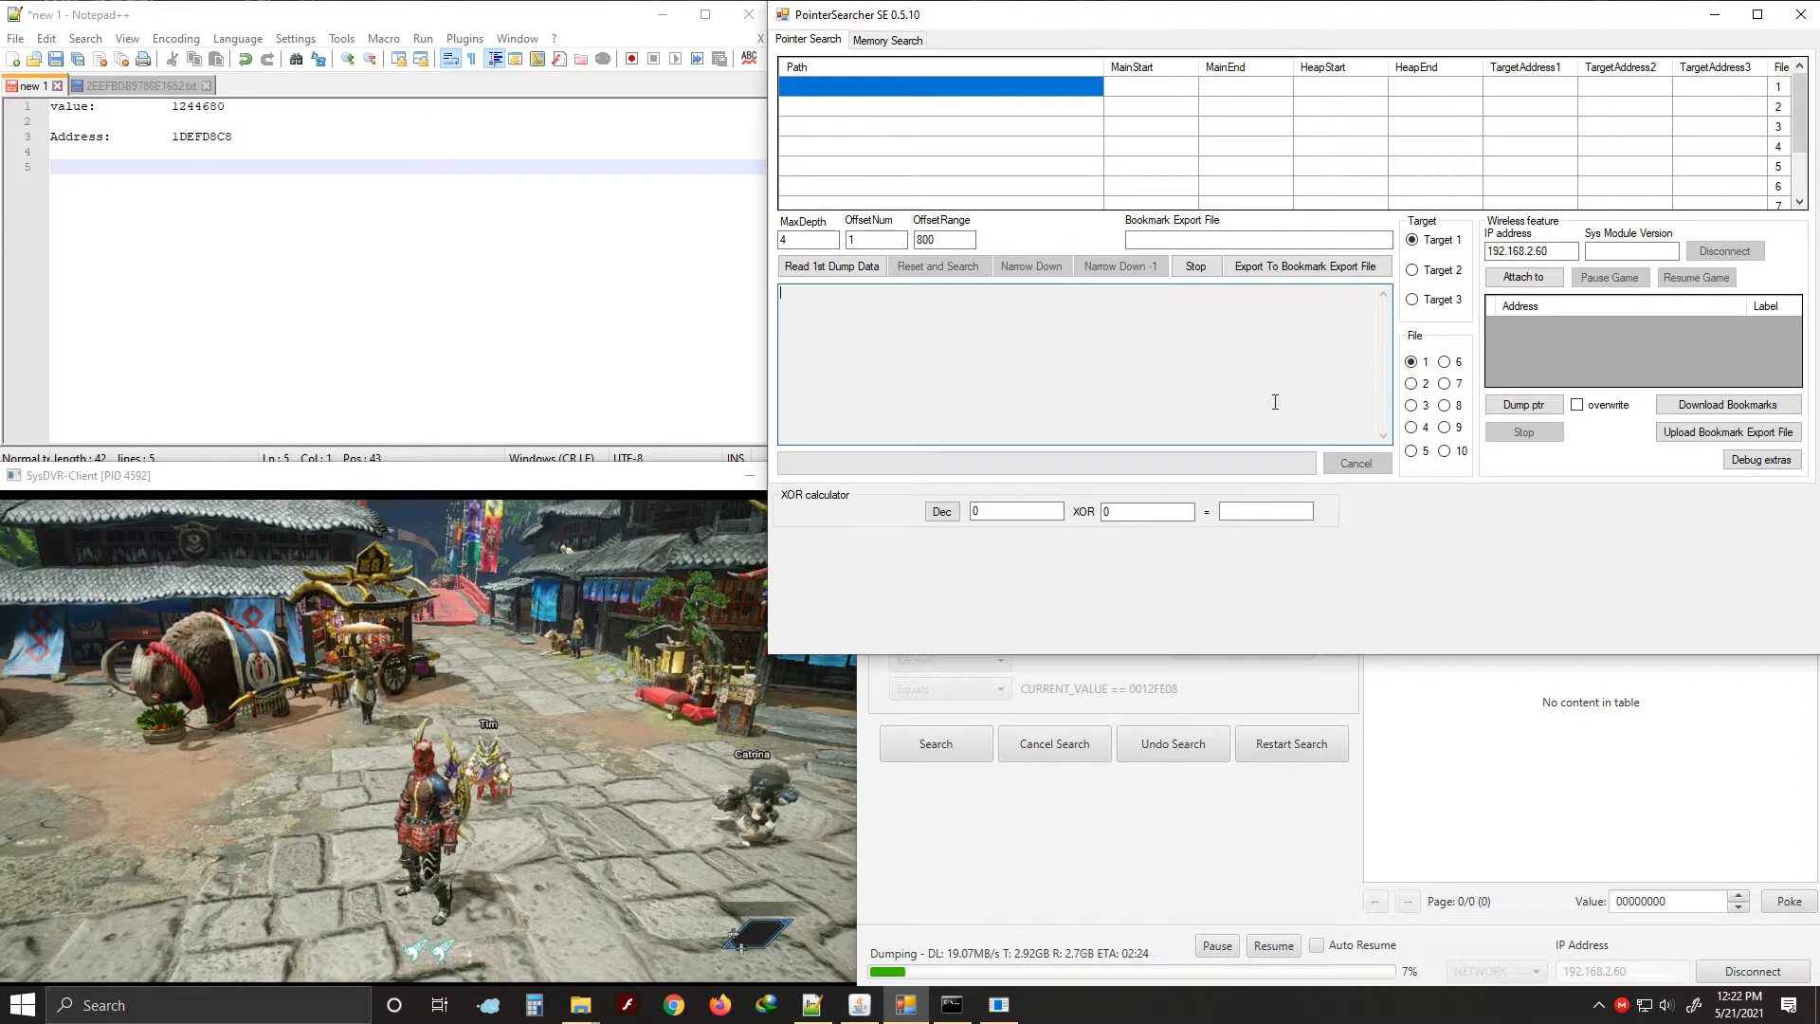
{"action": "left_click", "coordinate": [1220, 823]}
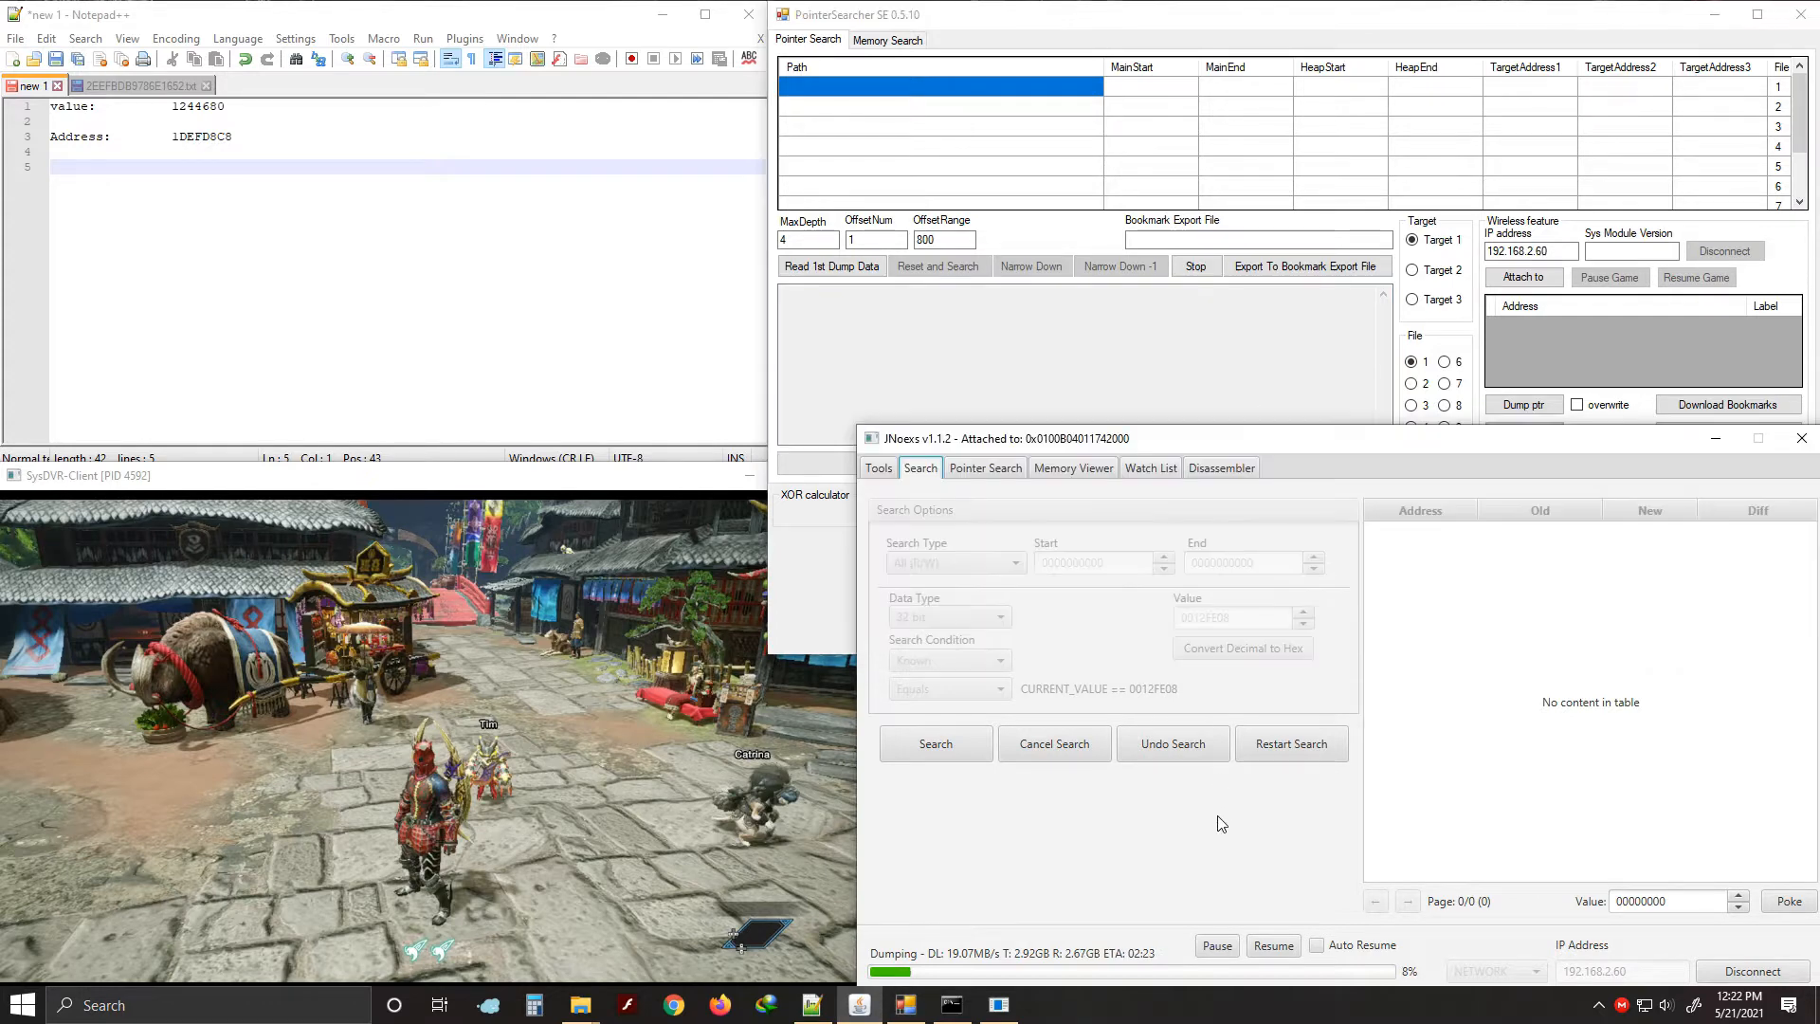
{"action": "left_click", "coordinate": [1015, 471]}
{"action": "left_click", "coordinate": [1074, 468]}
{"action": "left_click", "coordinate": [986, 468]}
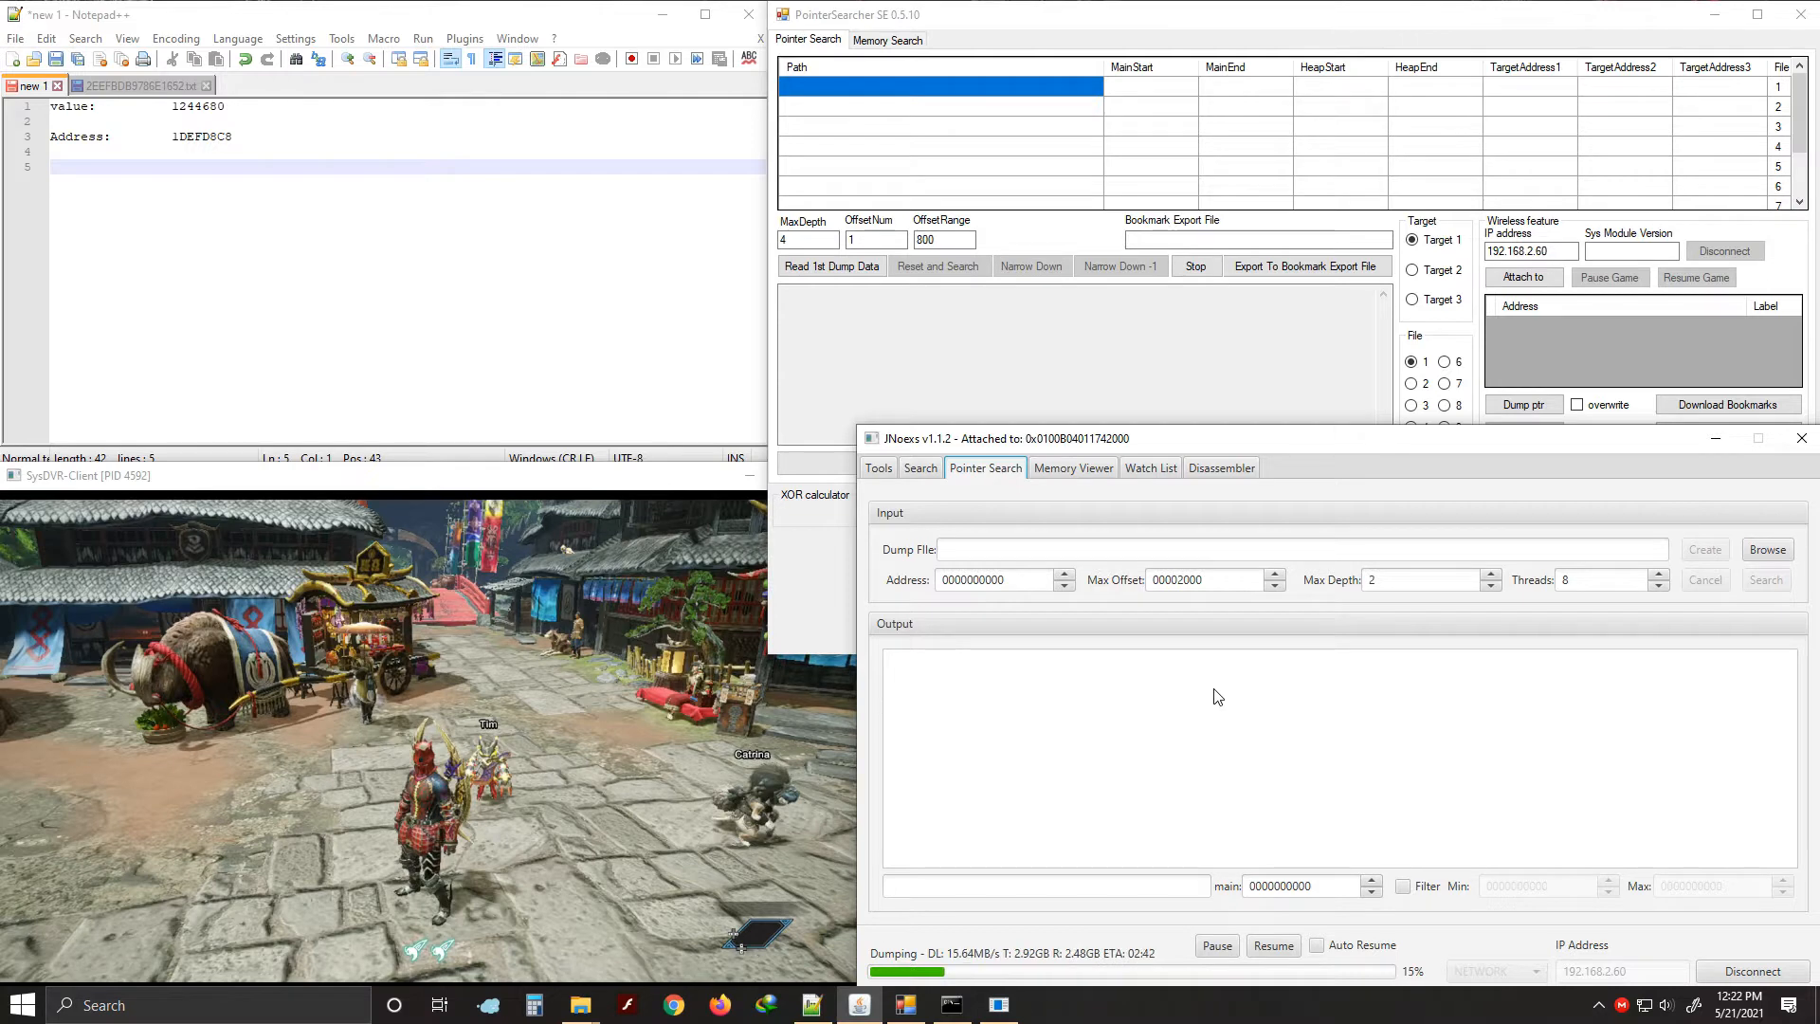
{"action": "left_click", "coordinate": [1109, 339]}
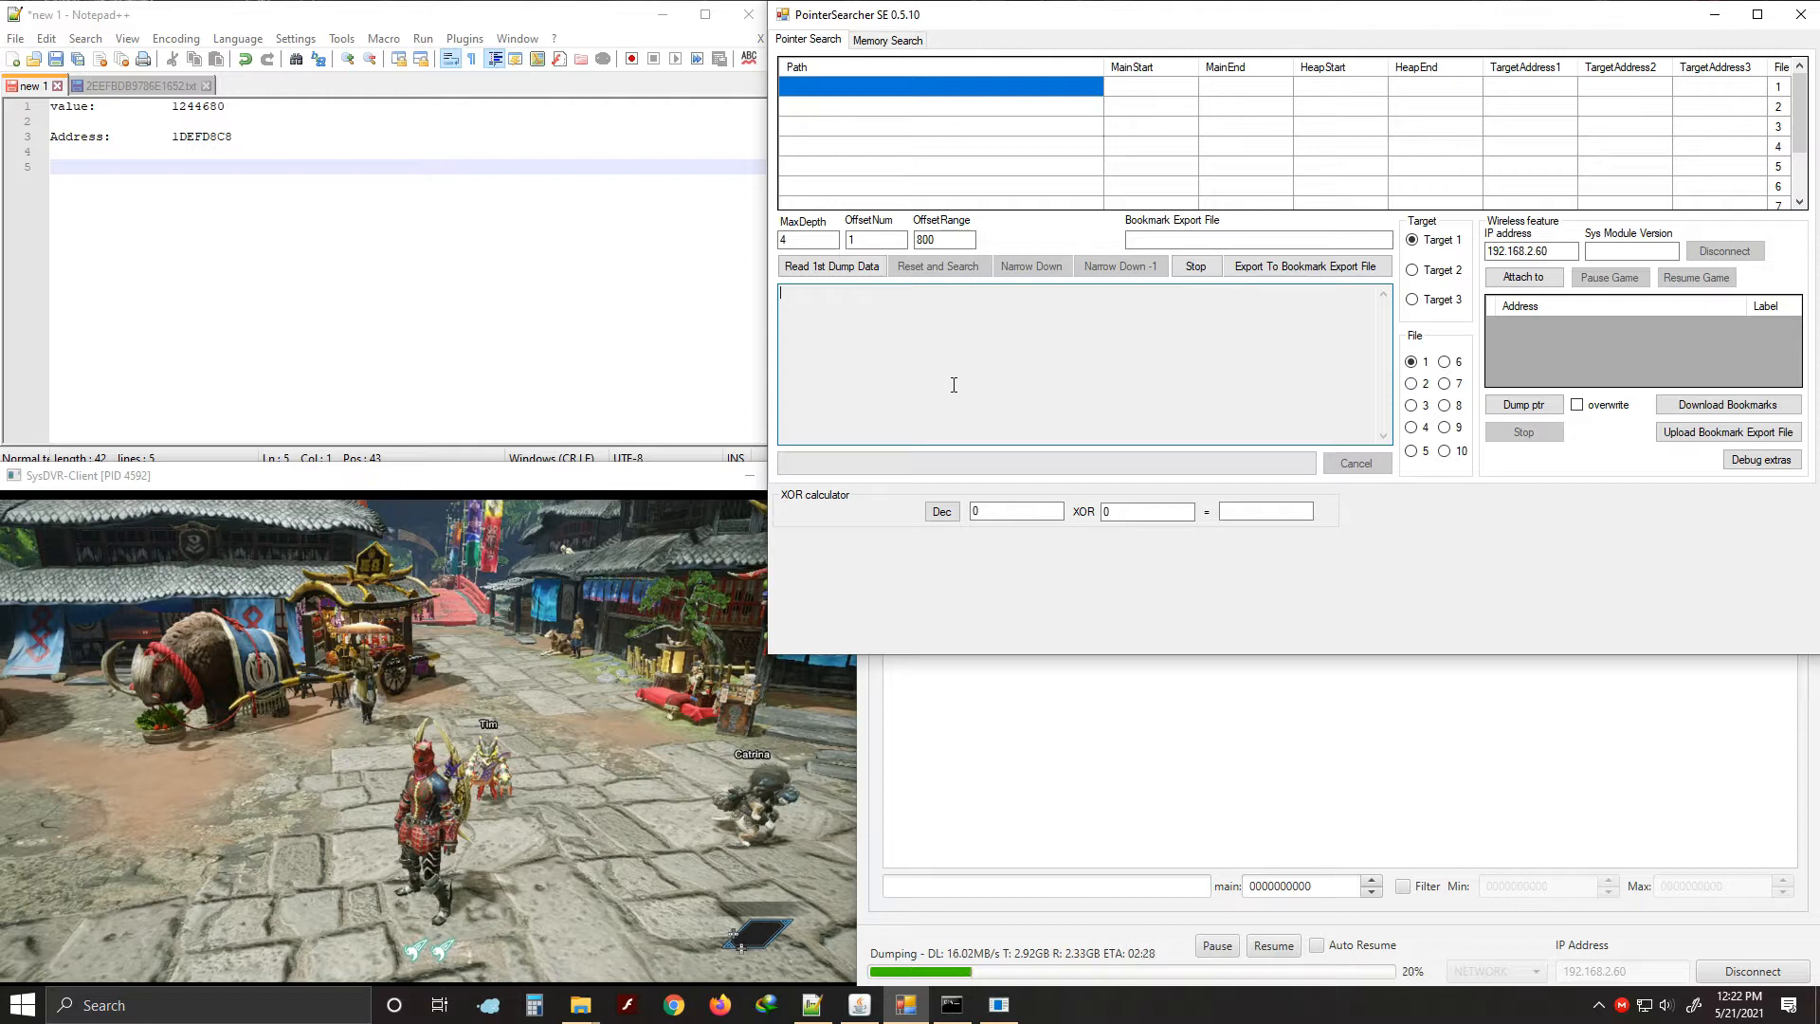
{"action": "left_click", "coordinate": [304, 305]}
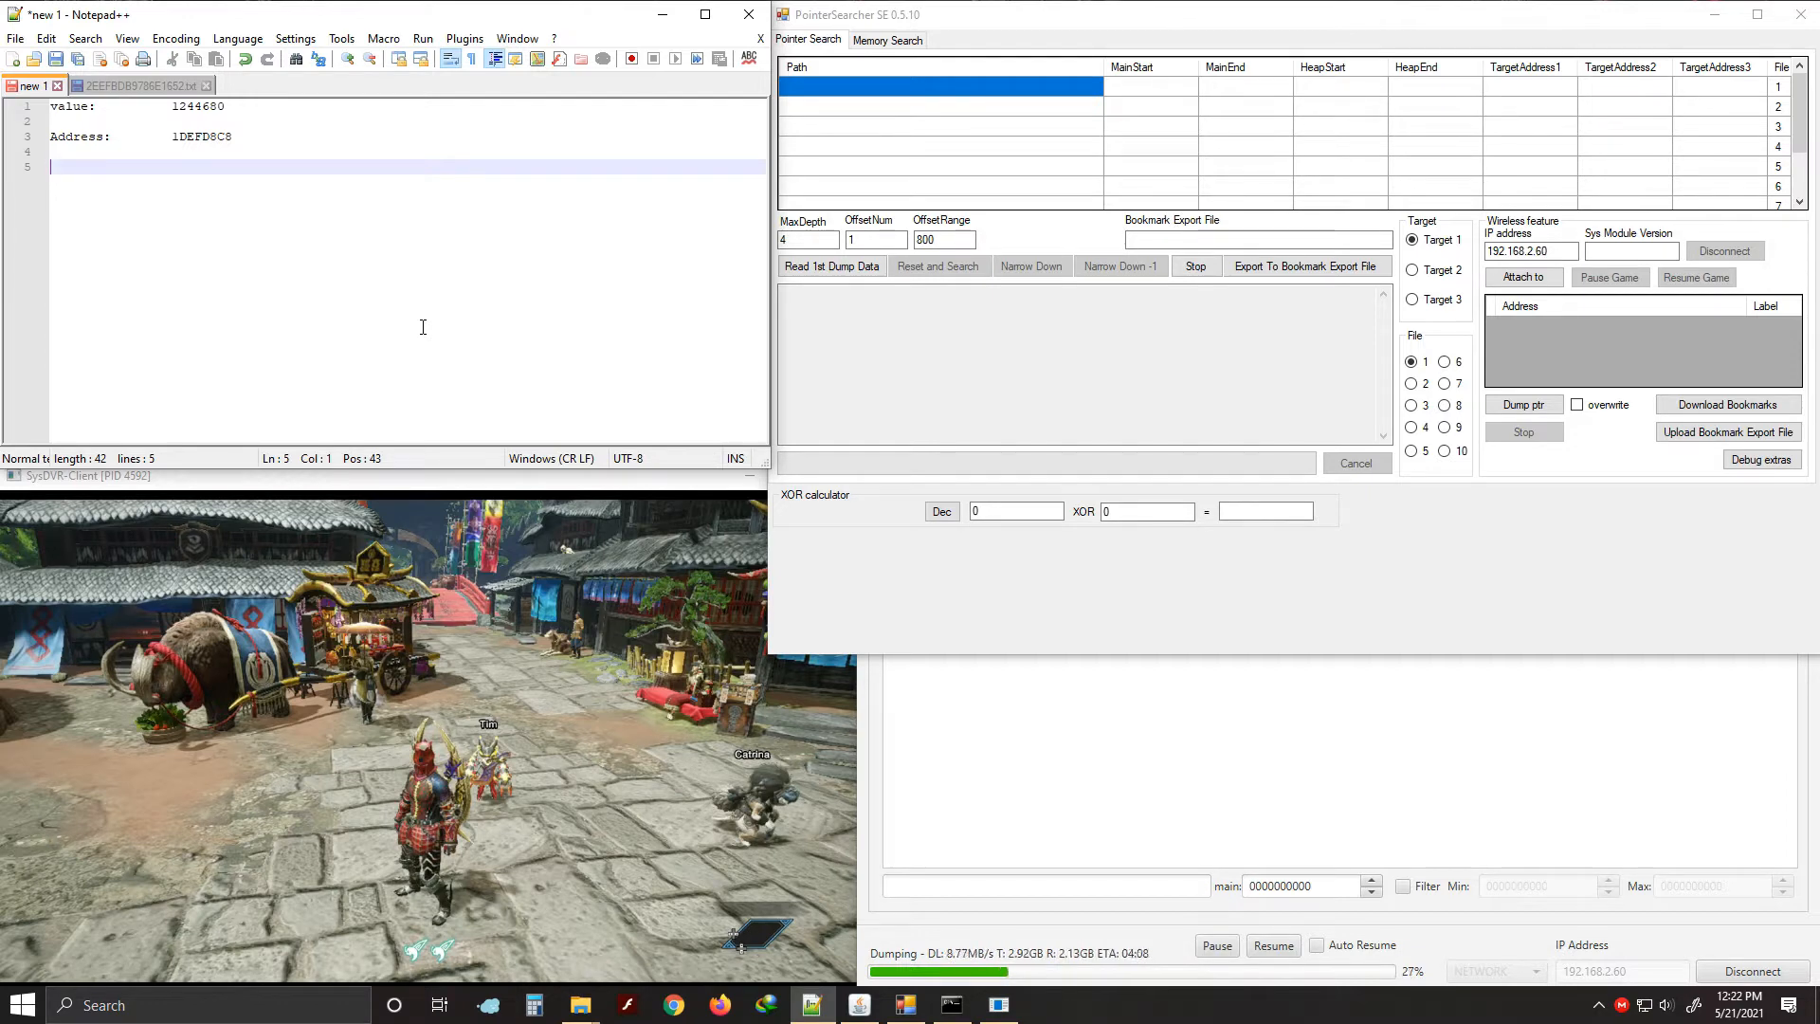
{"action": "left_click", "coordinate": [1090, 784]}
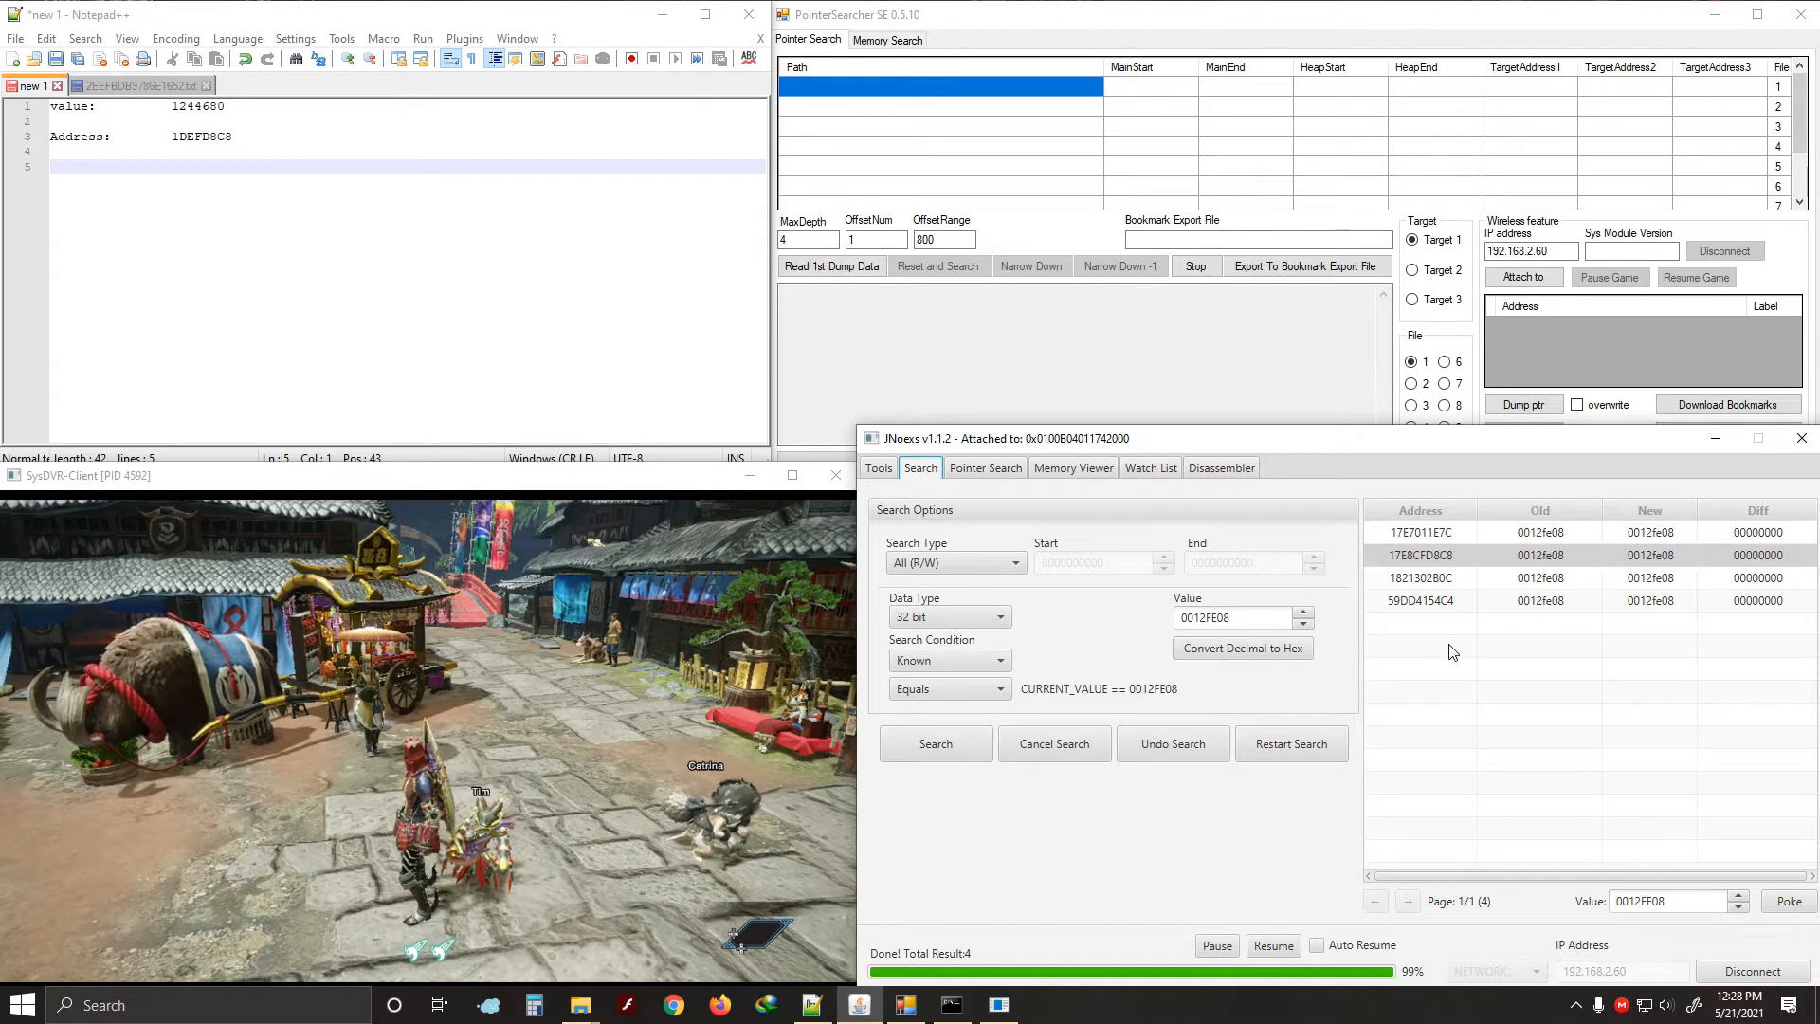
Go through the first three addresses in the search results to compare them with the address noted in the text file
{"action": "left_click", "coordinate": [1446, 534]}
{"action": "left_click", "coordinate": [1452, 581]}
{"action": "left_click", "coordinate": [1449, 553]}
{"action": "left_click", "coordinate": [1447, 536]}
{"action": "left_click", "coordinate": [1448, 559]}
{"action": "left_click", "coordinate": [1450, 579]}
{"action": "left_click", "coordinate": [1453, 558]}
{"action": "left_click", "coordinate": [1454, 539]}
{"action": "left_click", "coordinate": [1453, 560]}
{"action": "left_click", "coordinate": [1451, 580]}
Raise the value for result address 17E8CFD8C8 to 0012FE0D and poke it into the game's memory
{"action": "left_click", "coordinate": [1453, 561]}
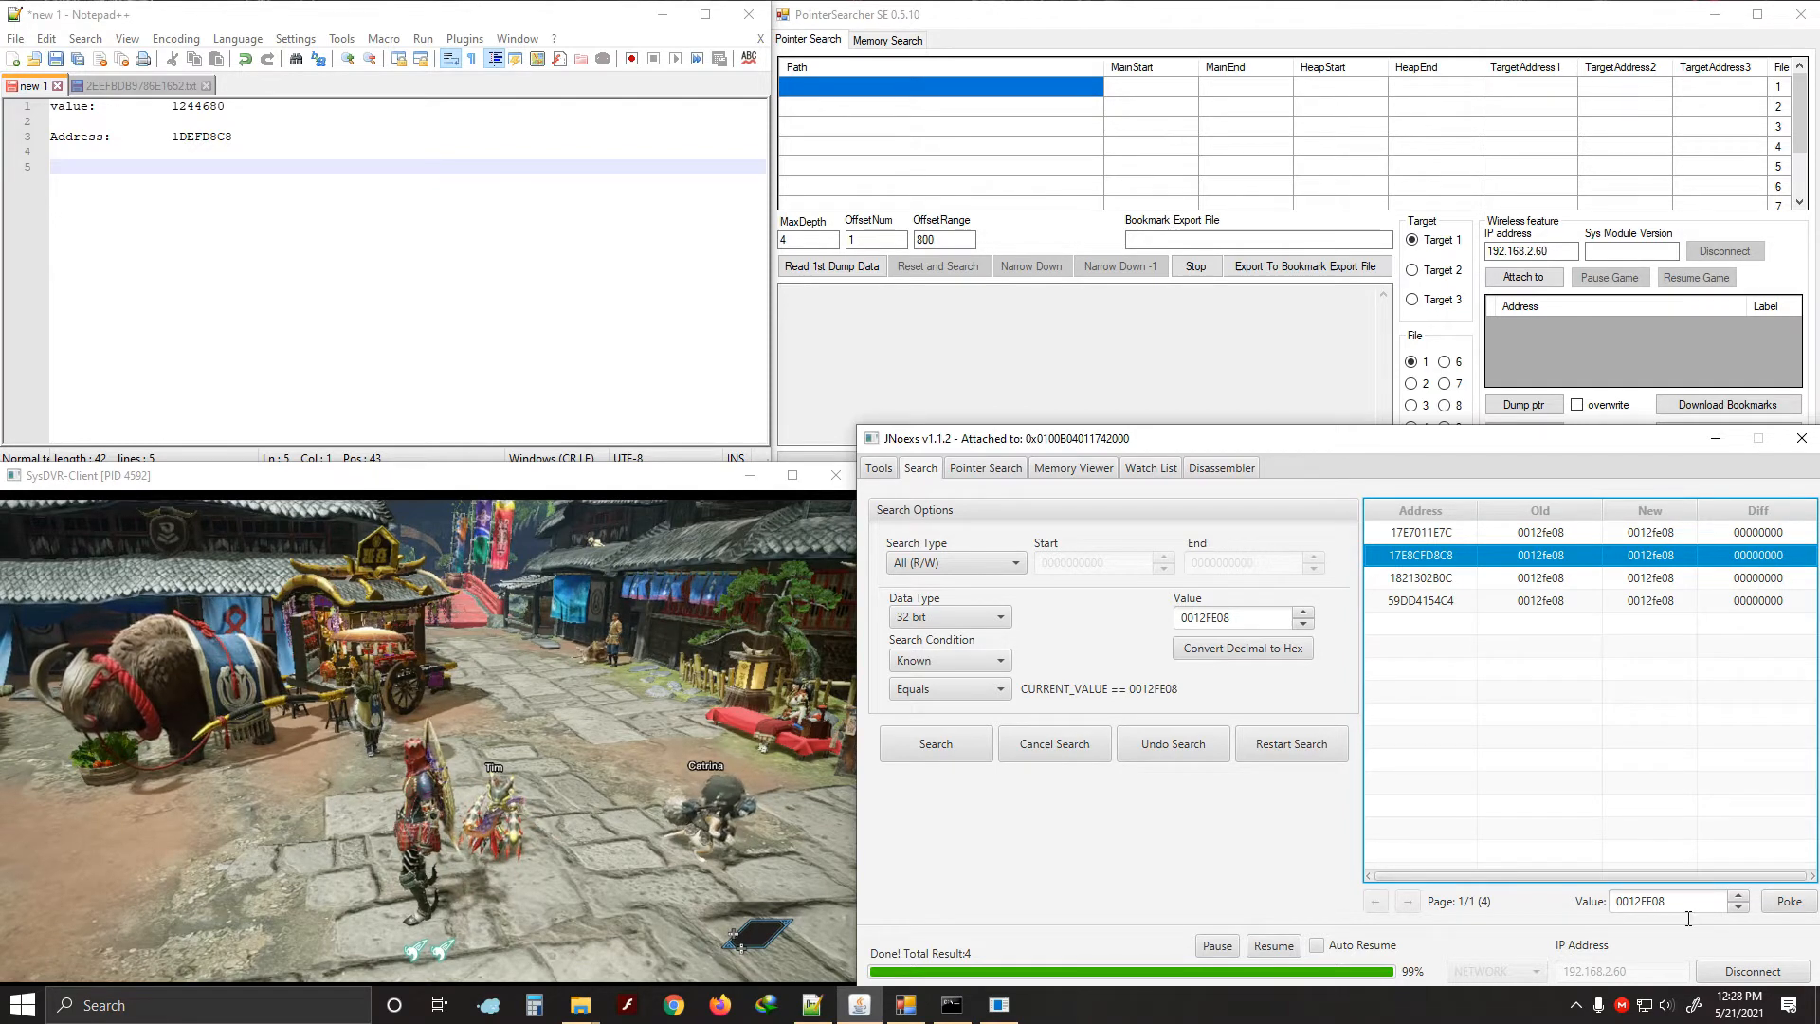
{"action": "left_click", "coordinate": [1741, 888]}
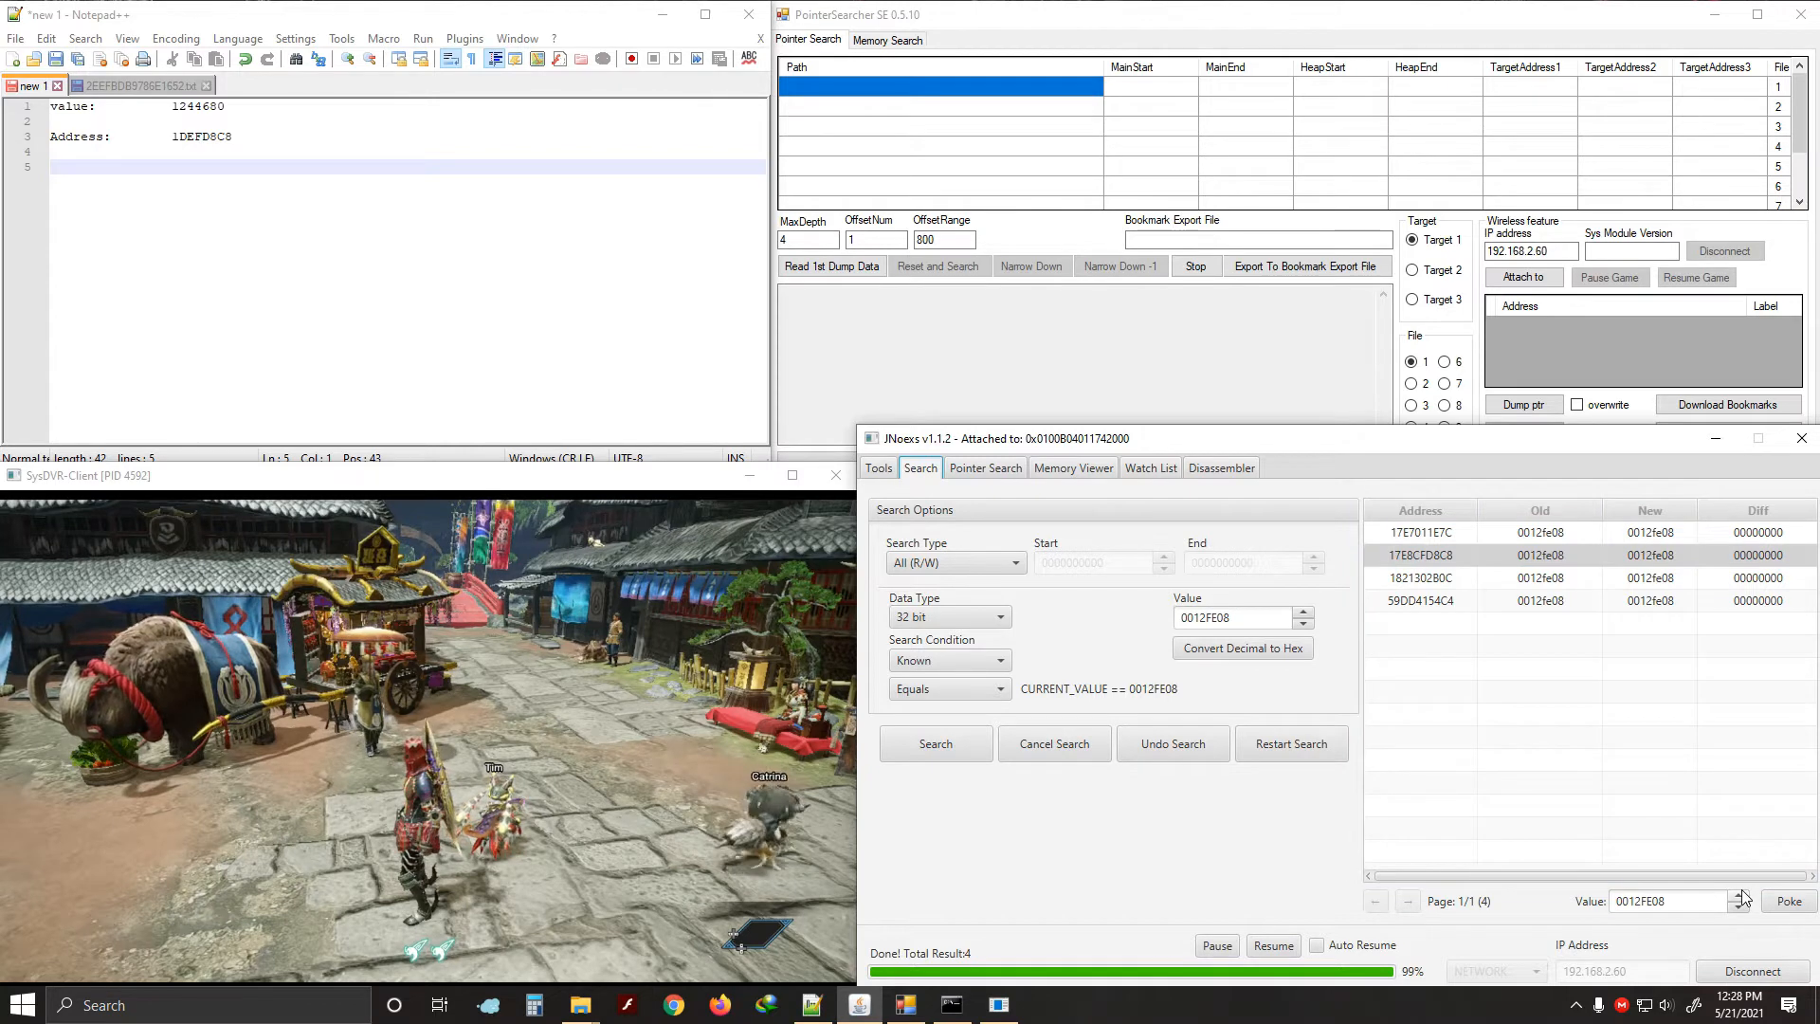
{"action": "left_click", "coordinate": [1740, 895]}
{"action": "left_click", "coordinate": [1739, 896]}
{"action": "left_click", "coordinate": [1740, 896]}
{"action": "left_click", "coordinate": [1740, 896]}
{"action": "left_click", "coordinate": [1790, 903]}
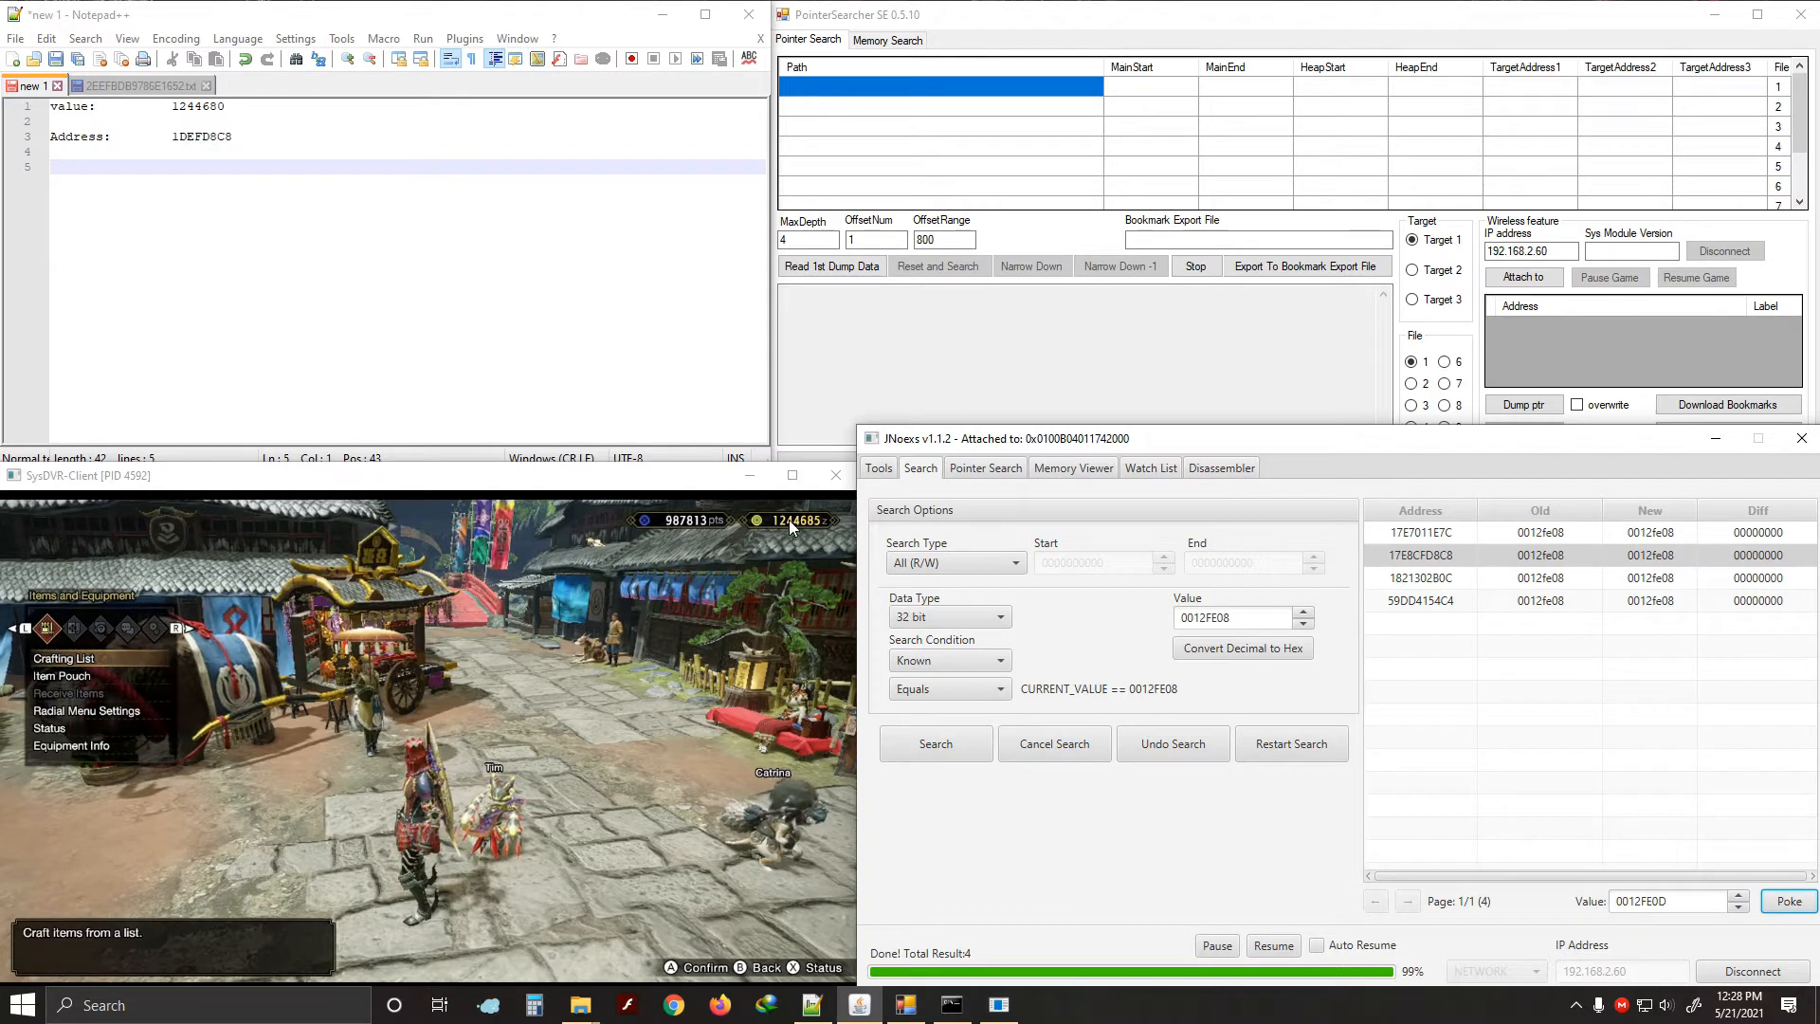
Add the search result at address 17E8CFD8C8 to the watch list
{"action": "left_click", "coordinate": [1413, 559]}
{"action": "right_click", "coordinate": [1412, 559]}
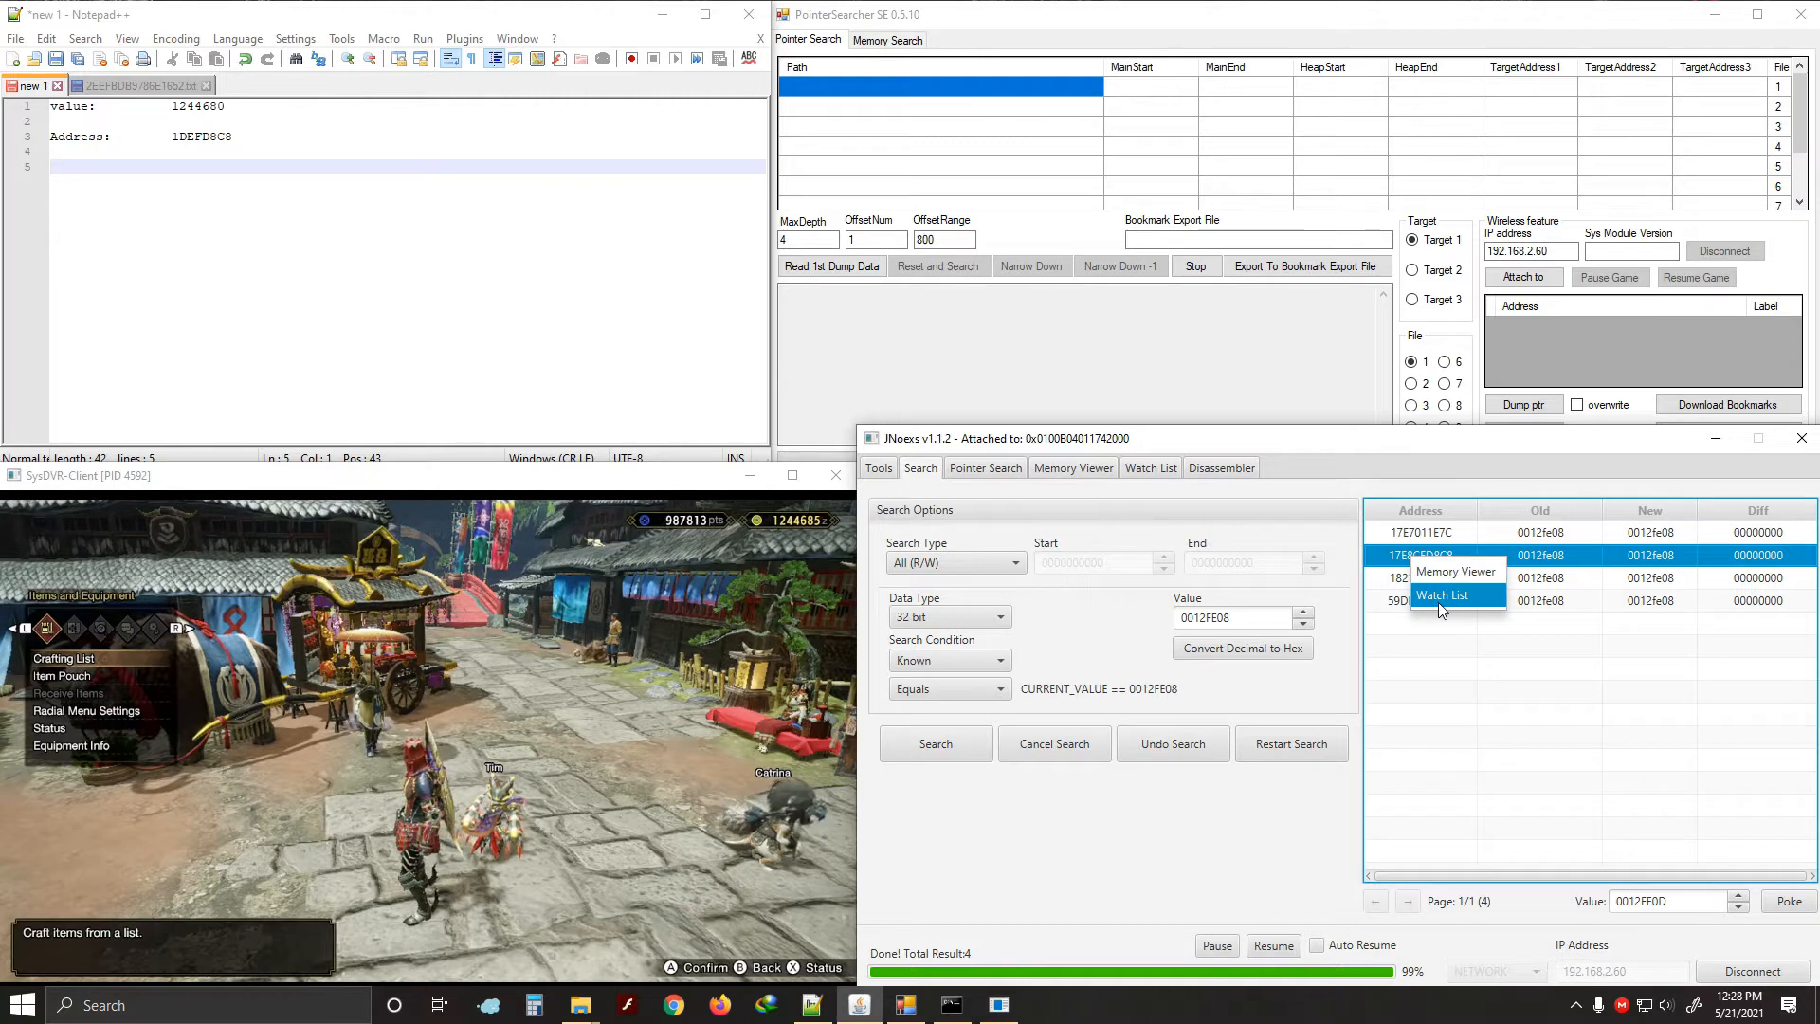
{"action": "left_click", "coordinate": [1441, 595]}
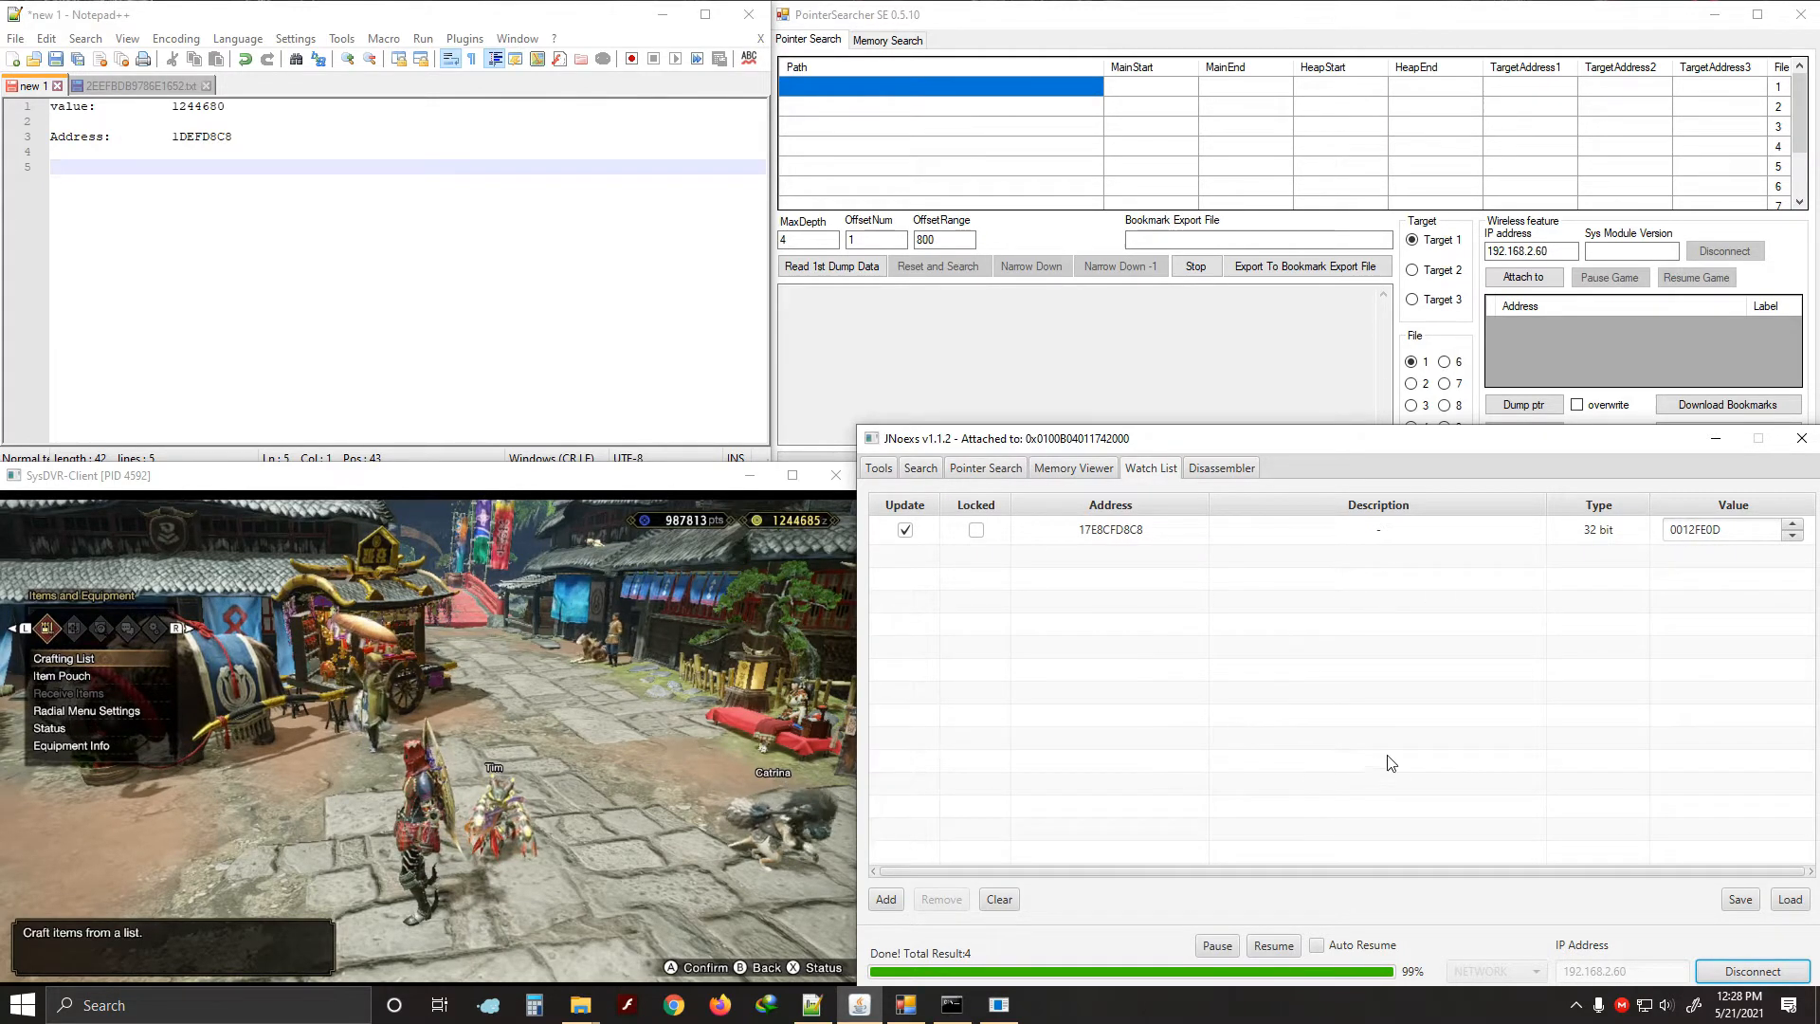
Copy the watched address and use it to replace the old address in the text file with 17E8CFD8C8
{"action": "left_click", "coordinate": [1127, 531]}
{"action": "left_click", "coordinate": [1146, 535]}
{"action": "key", "text": "ctrl+c"}
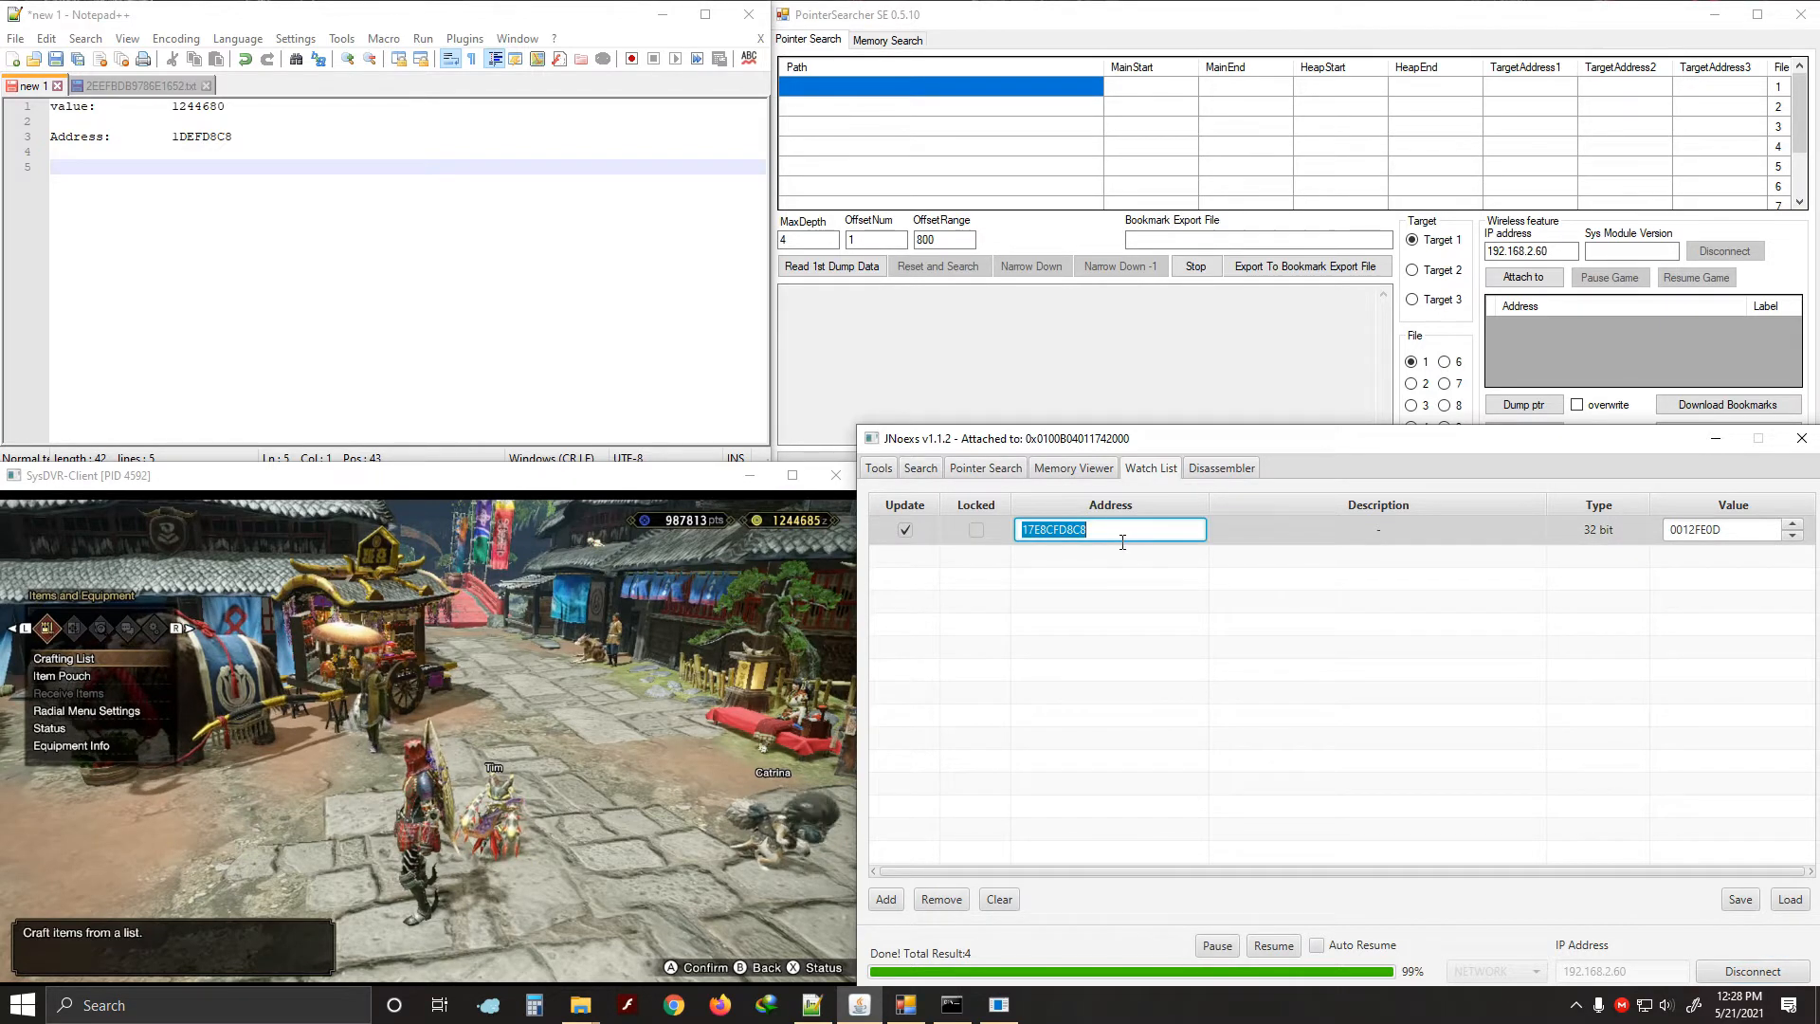
{"action": "left_click", "coordinate": [237, 138]}
{"action": "left_click_drag", "start_coordinate": [237, 137], "coordinate": [172, 137]}
{"action": "key", "text": "ctrl+v"}
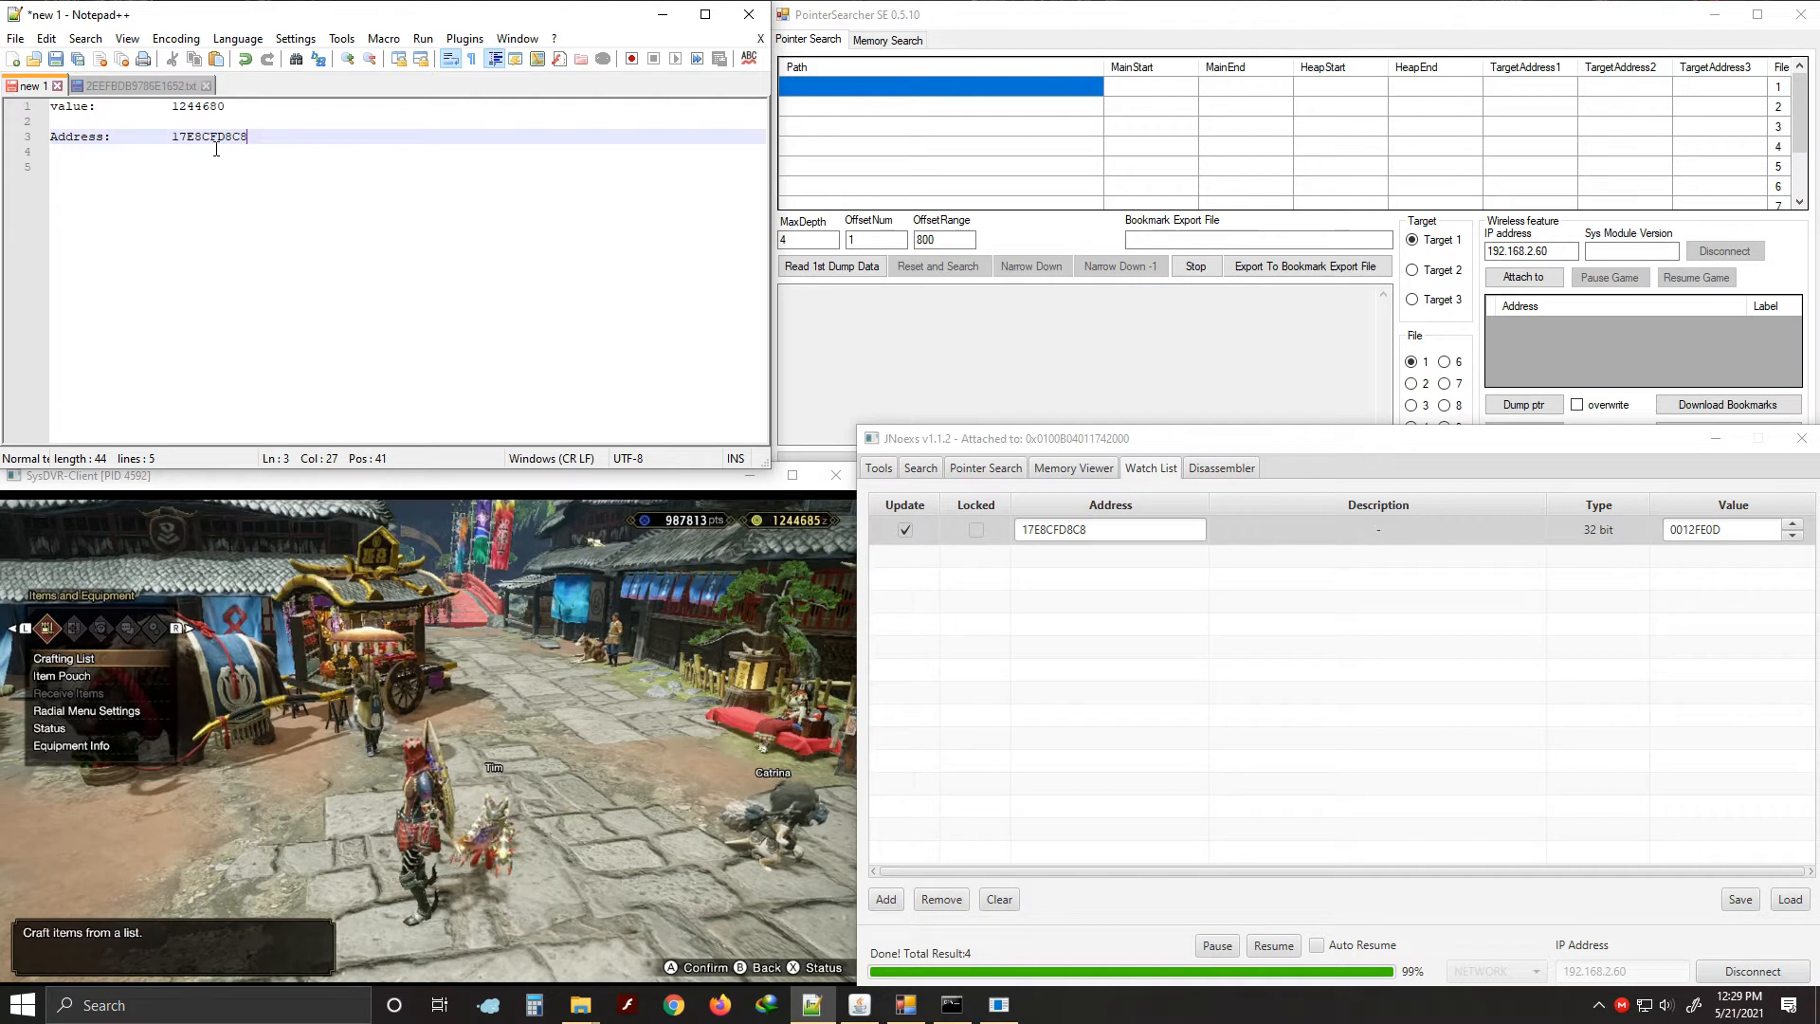
Disconnect JNoexs from the console and dump the game's pointers with PointerSearcher SE attached at 192.168.2.60
{"action": "left_click", "coordinate": [1202, 528]}
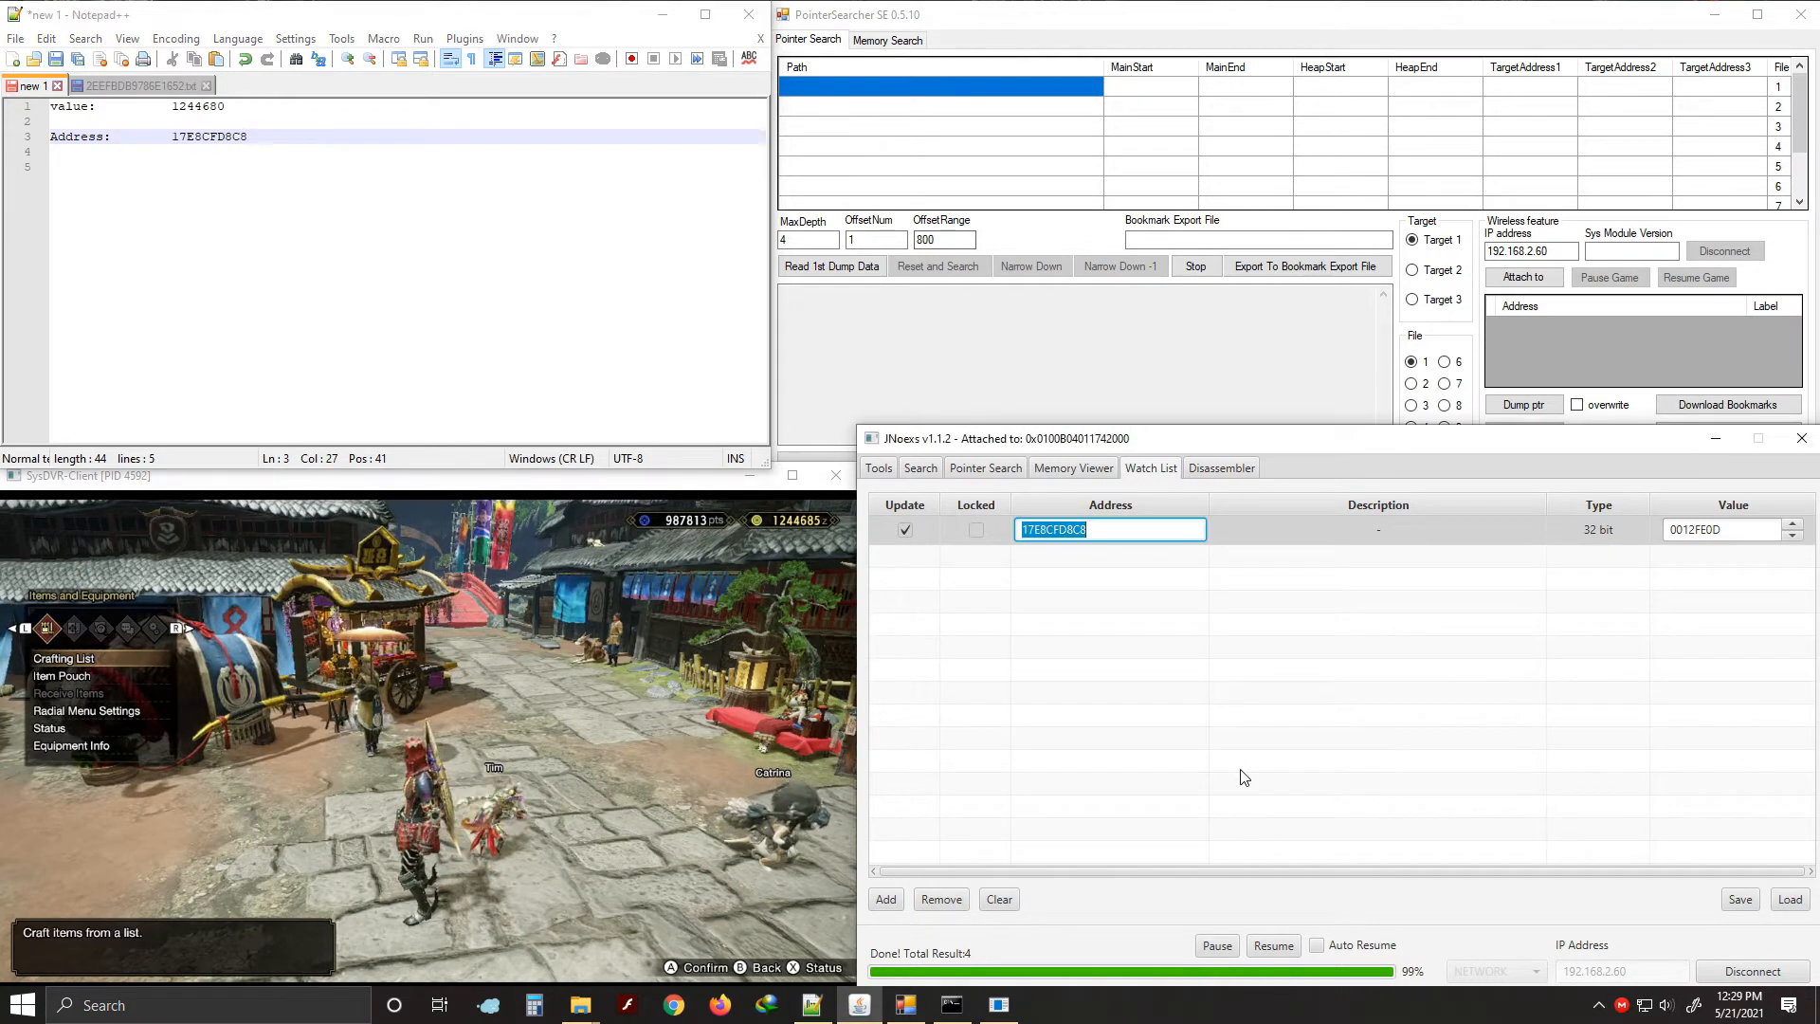
{"action": "left_click", "coordinate": [961, 474]}
{"action": "left_click", "coordinate": [920, 468]}
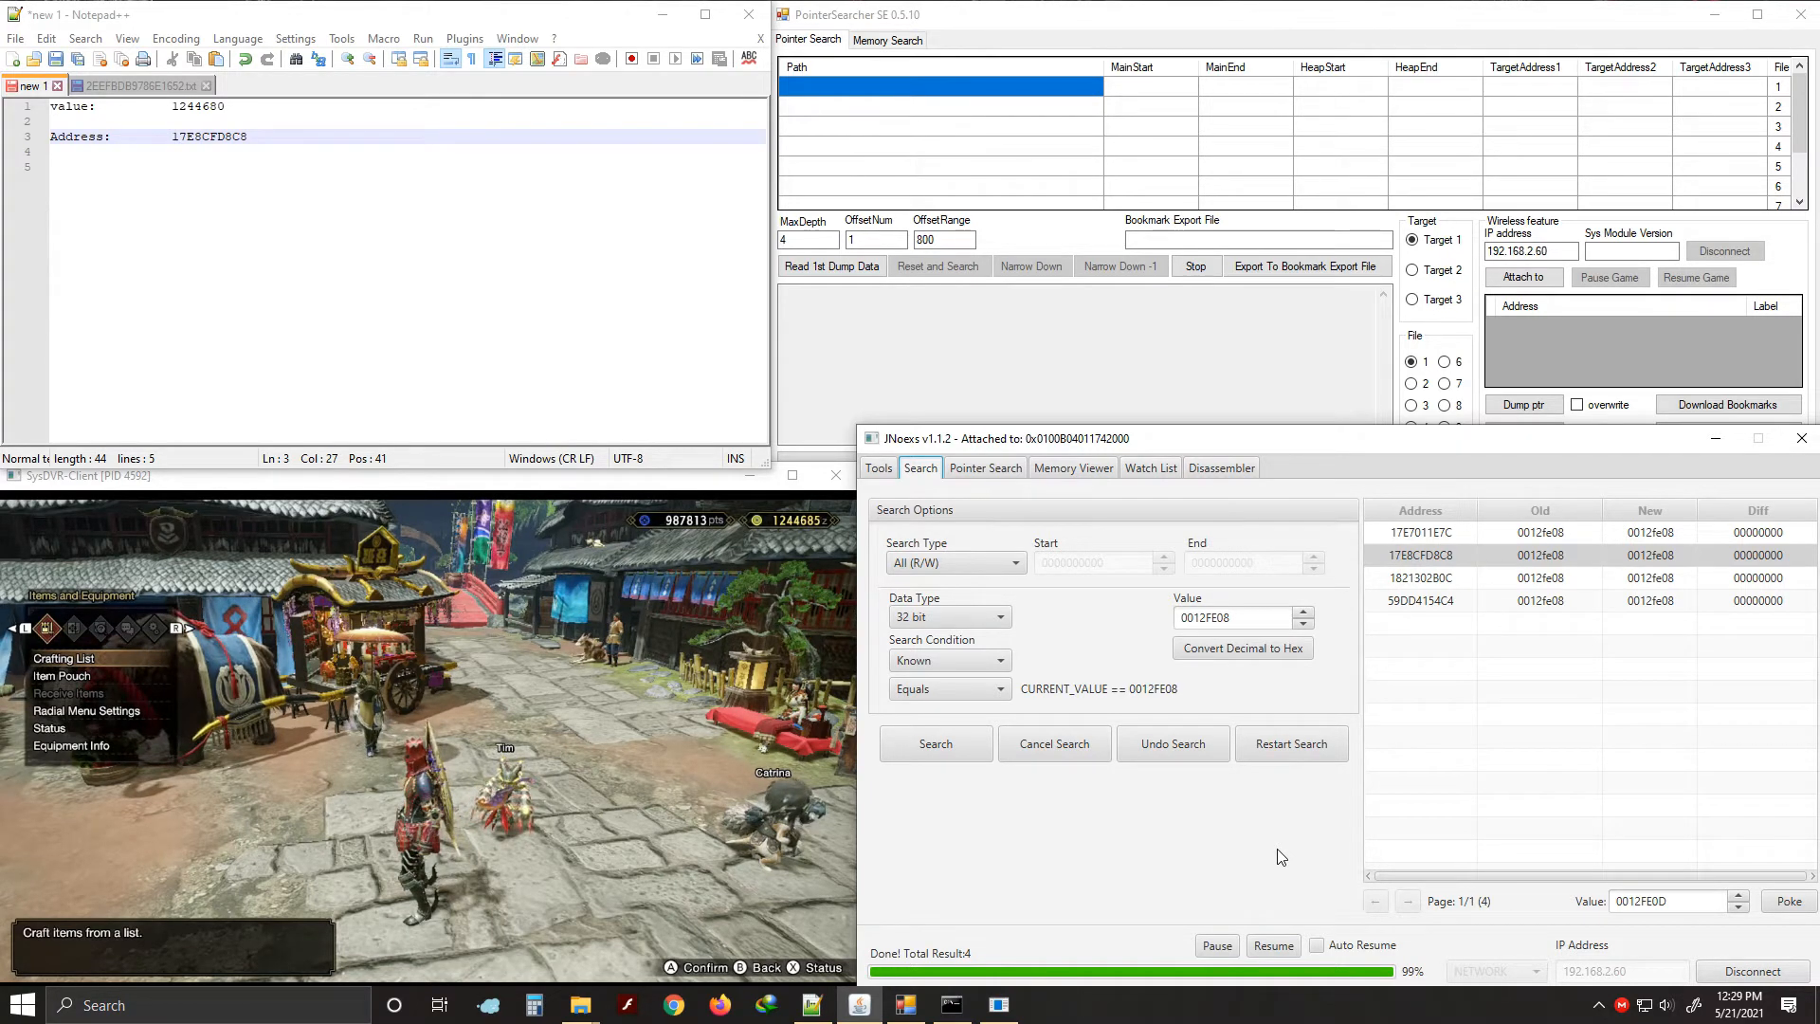
{"action": "left_click", "coordinate": [1802, 976]}
{"action": "left_click", "coordinate": [1248, 386]}
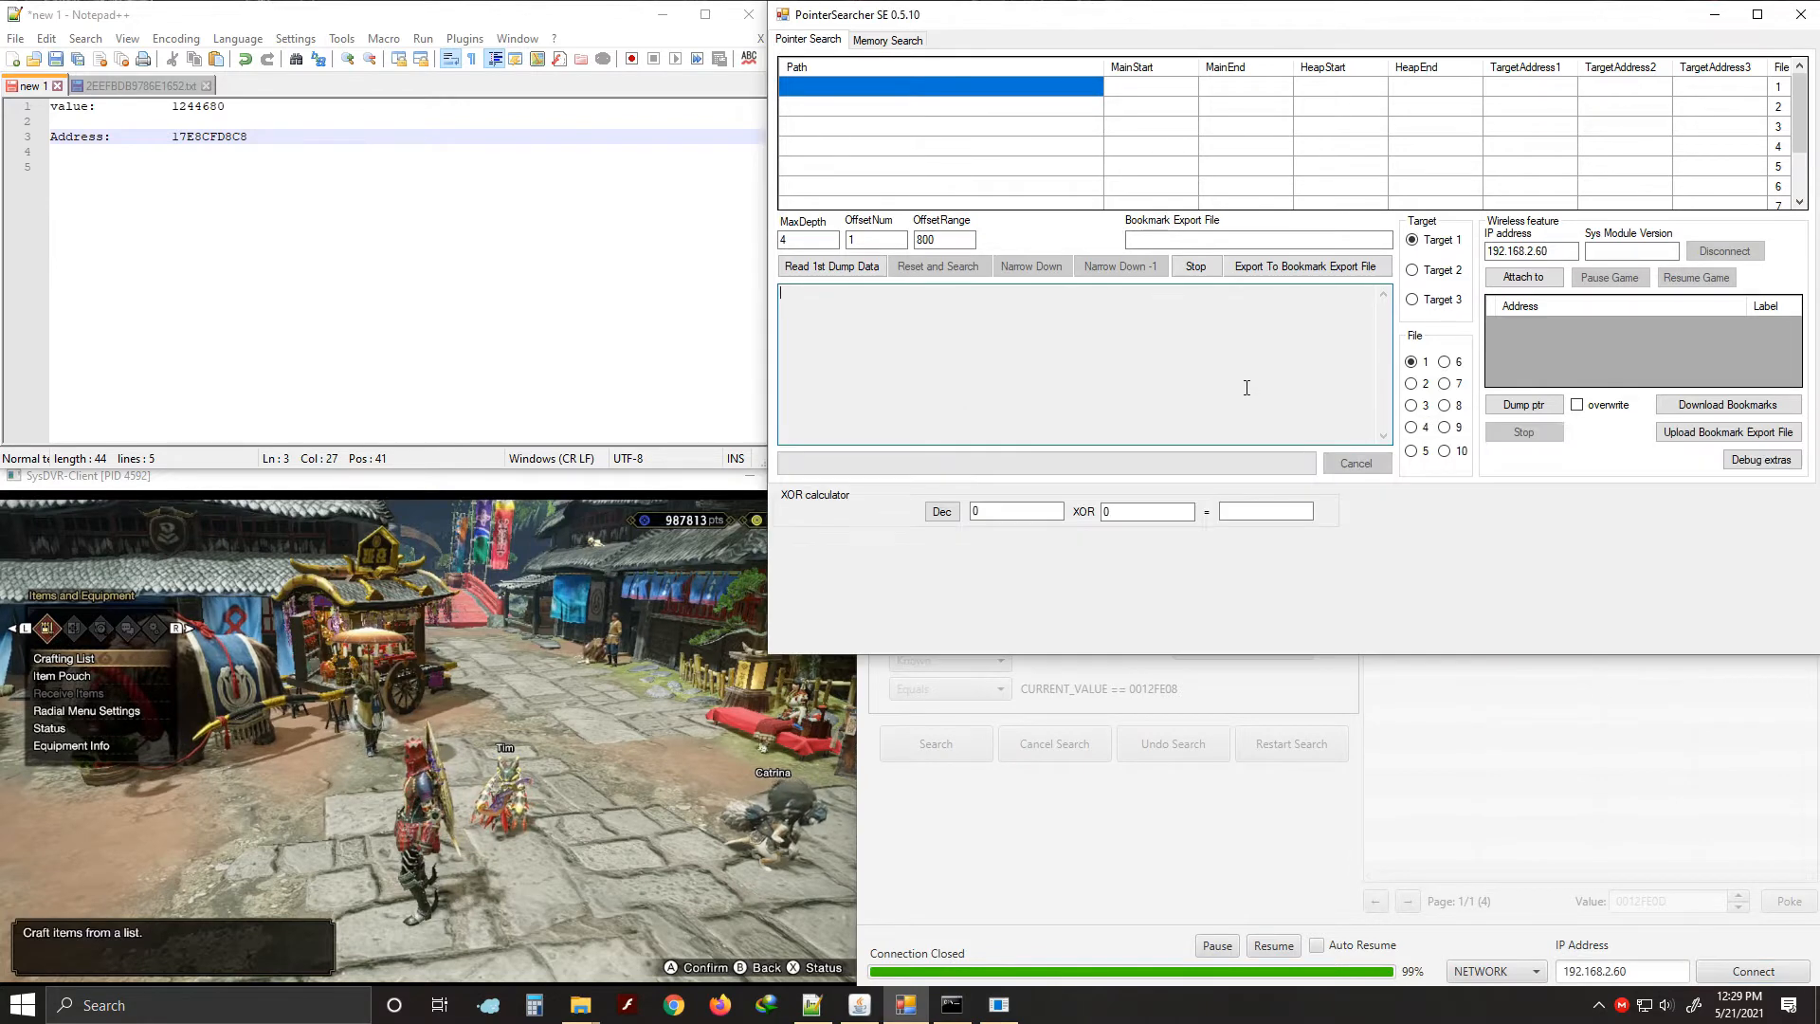
{"action": "left_click", "coordinate": [1553, 278]}
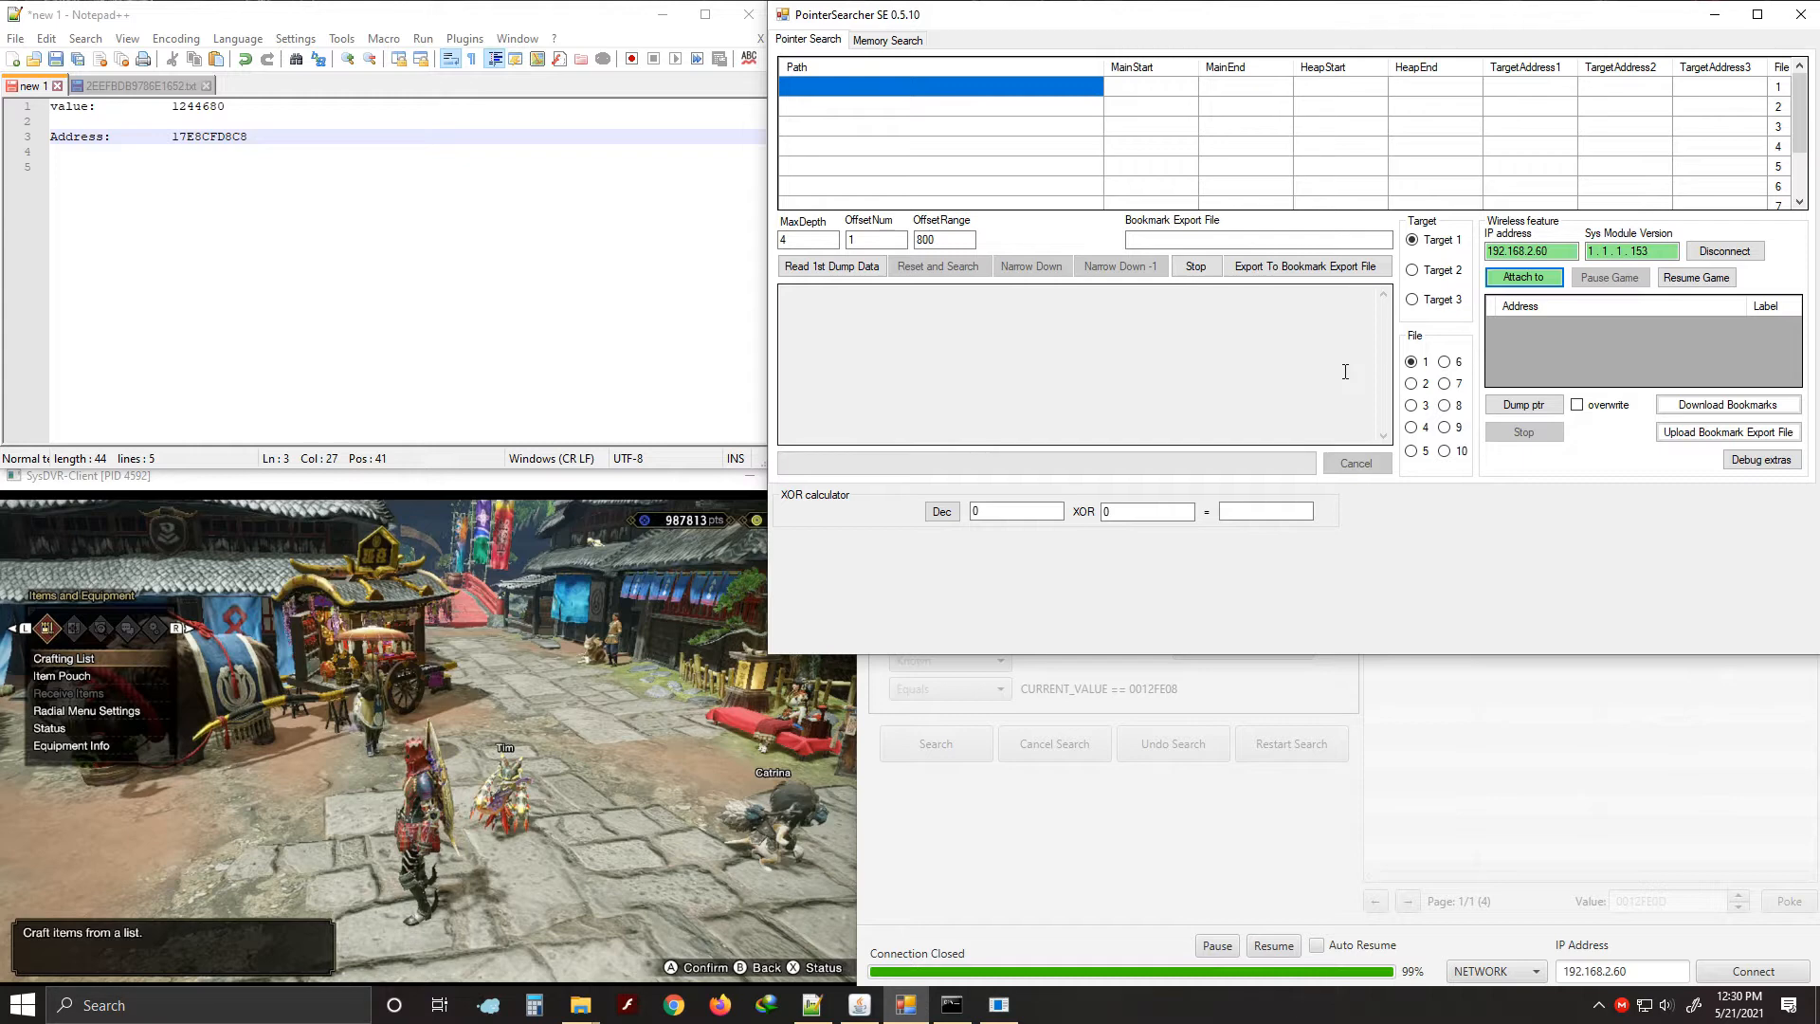
{"action": "left_click", "coordinate": [1534, 408]}
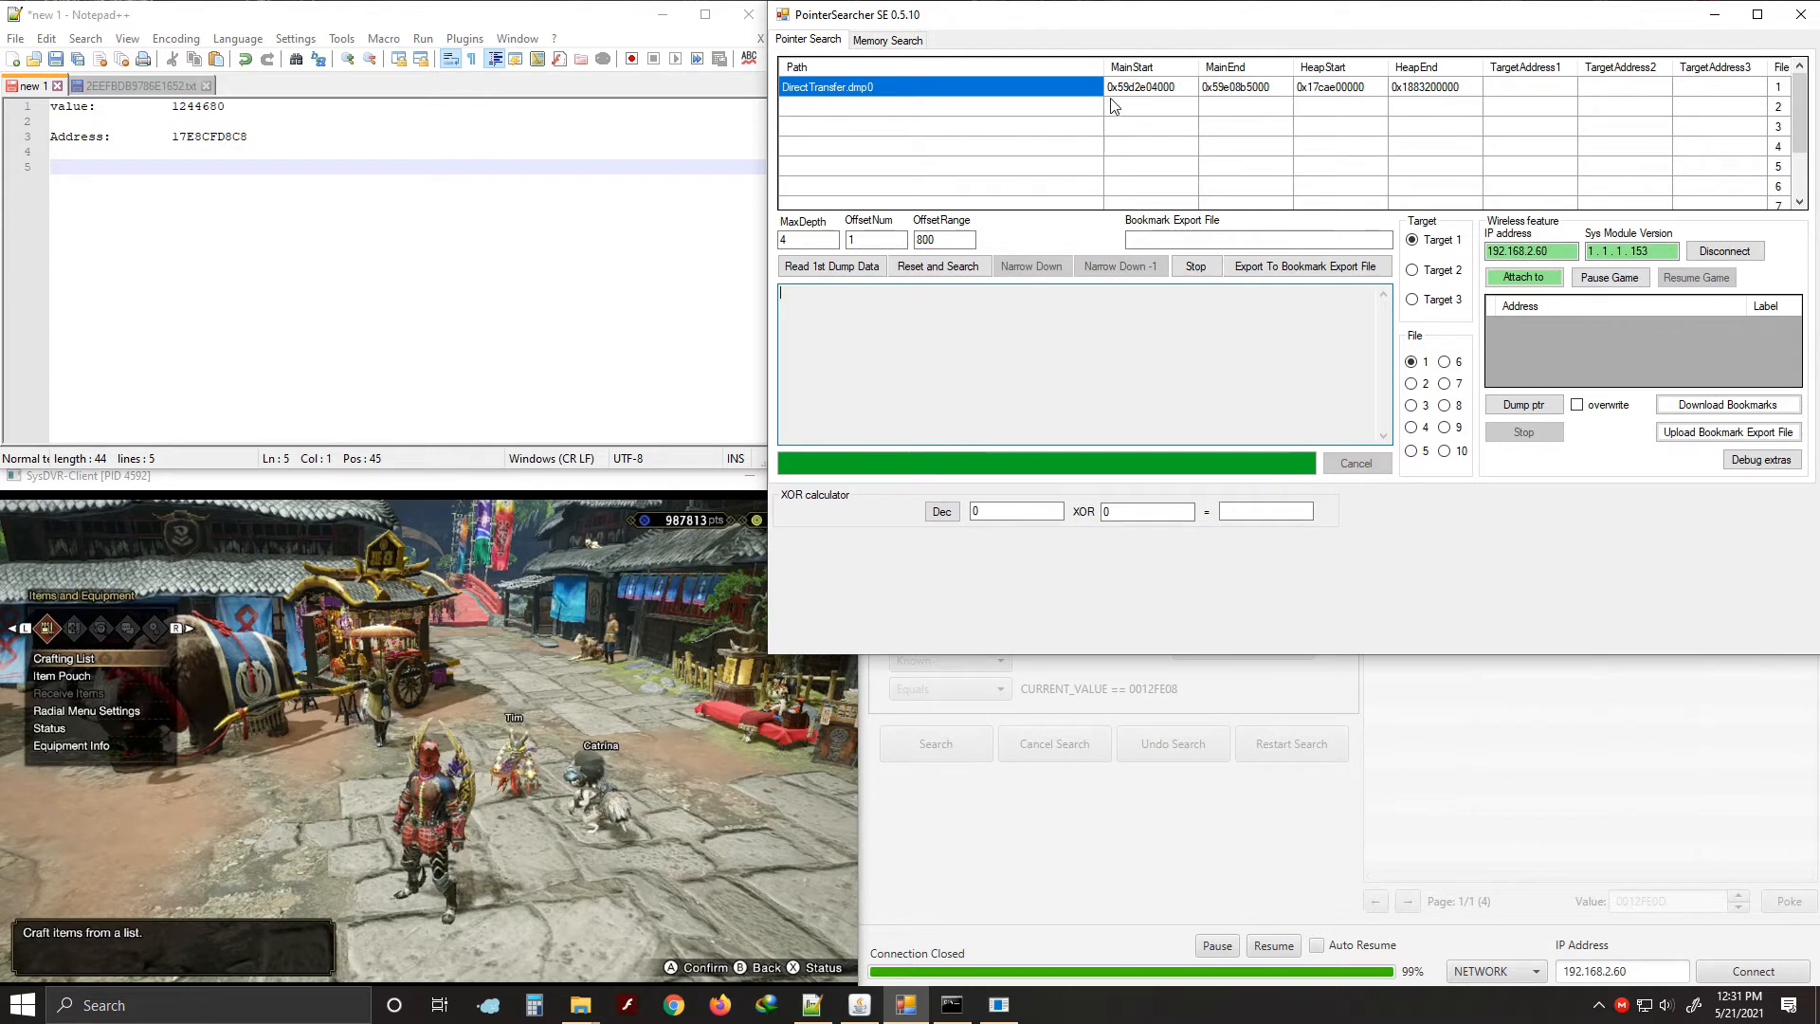
Go through the MainStart, MainEnd, HeapStart and HeapEnd addresses of the DirectTransfer.dmp0 entry
{"action": "left_click", "coordinate": [1147, 87]}
{"action": "left_click", "coordinate": [1269, 88]}
{"action": "key", "text": "Right"}
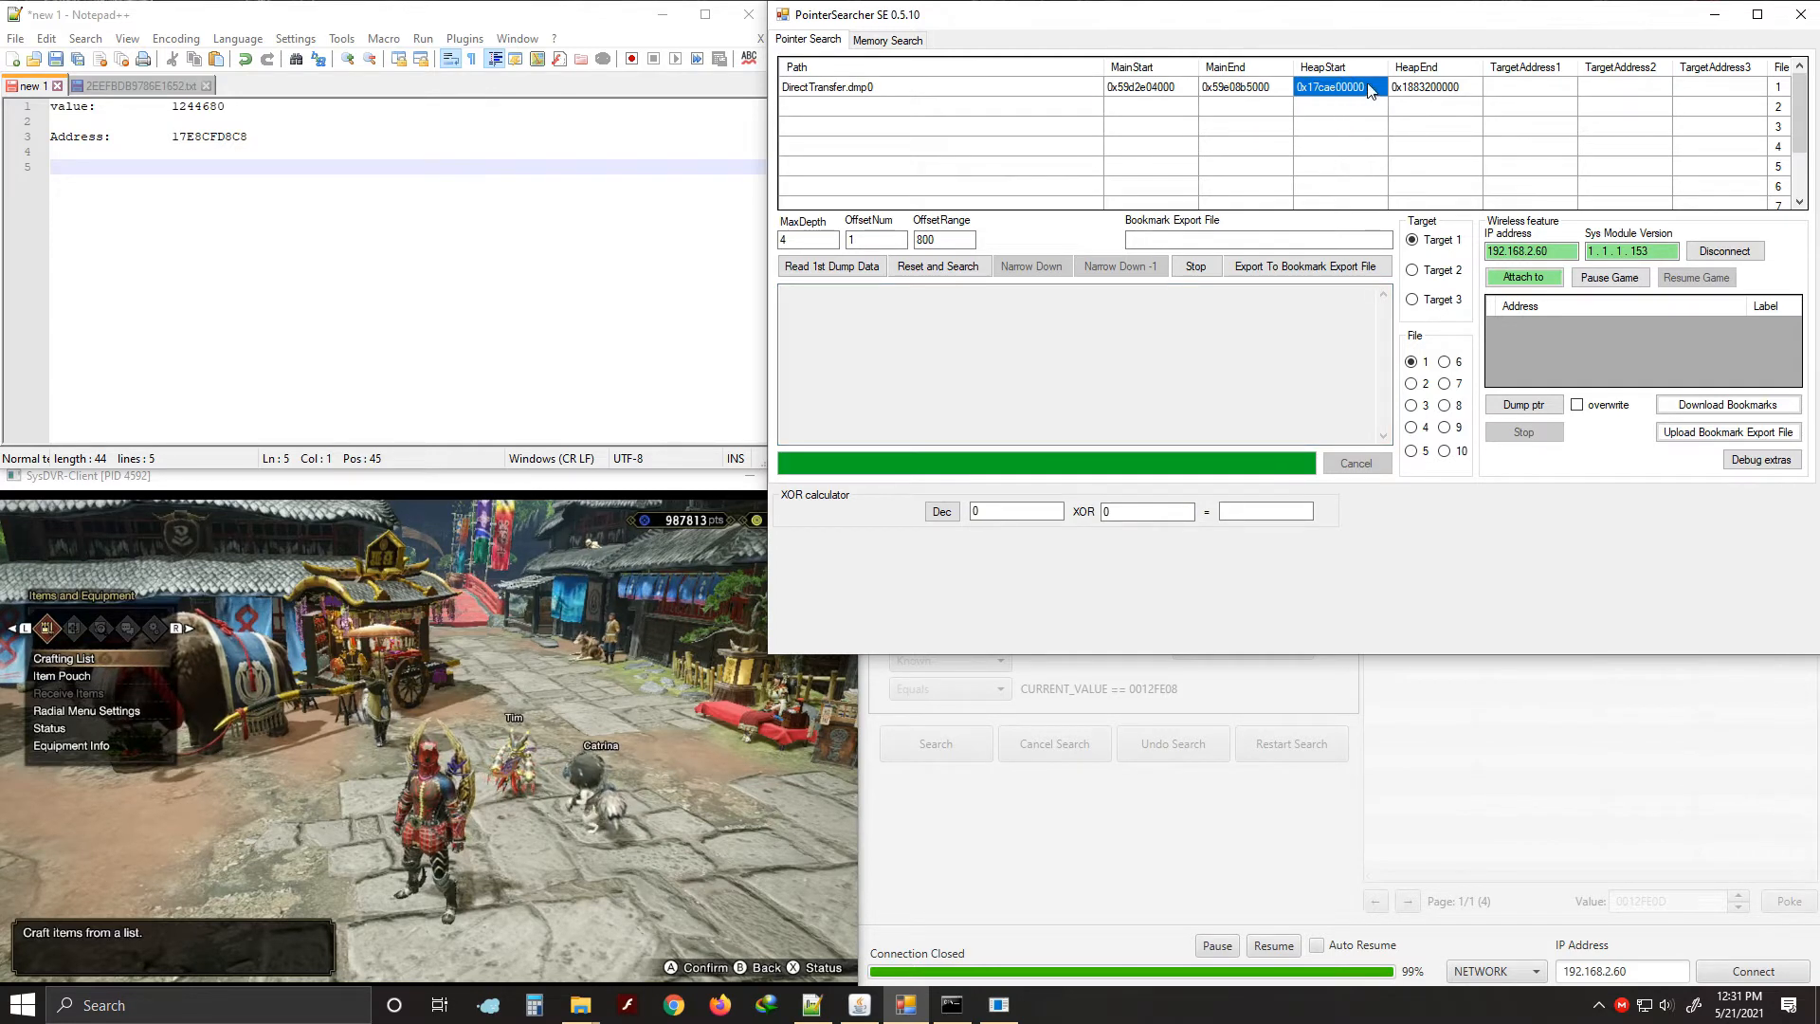
{"action": "key", "text": "Right"}
{"action": "left_click", "coordinate": [1187, 88]}
{"action": "left_click", "coordinate": [1214, 88]}
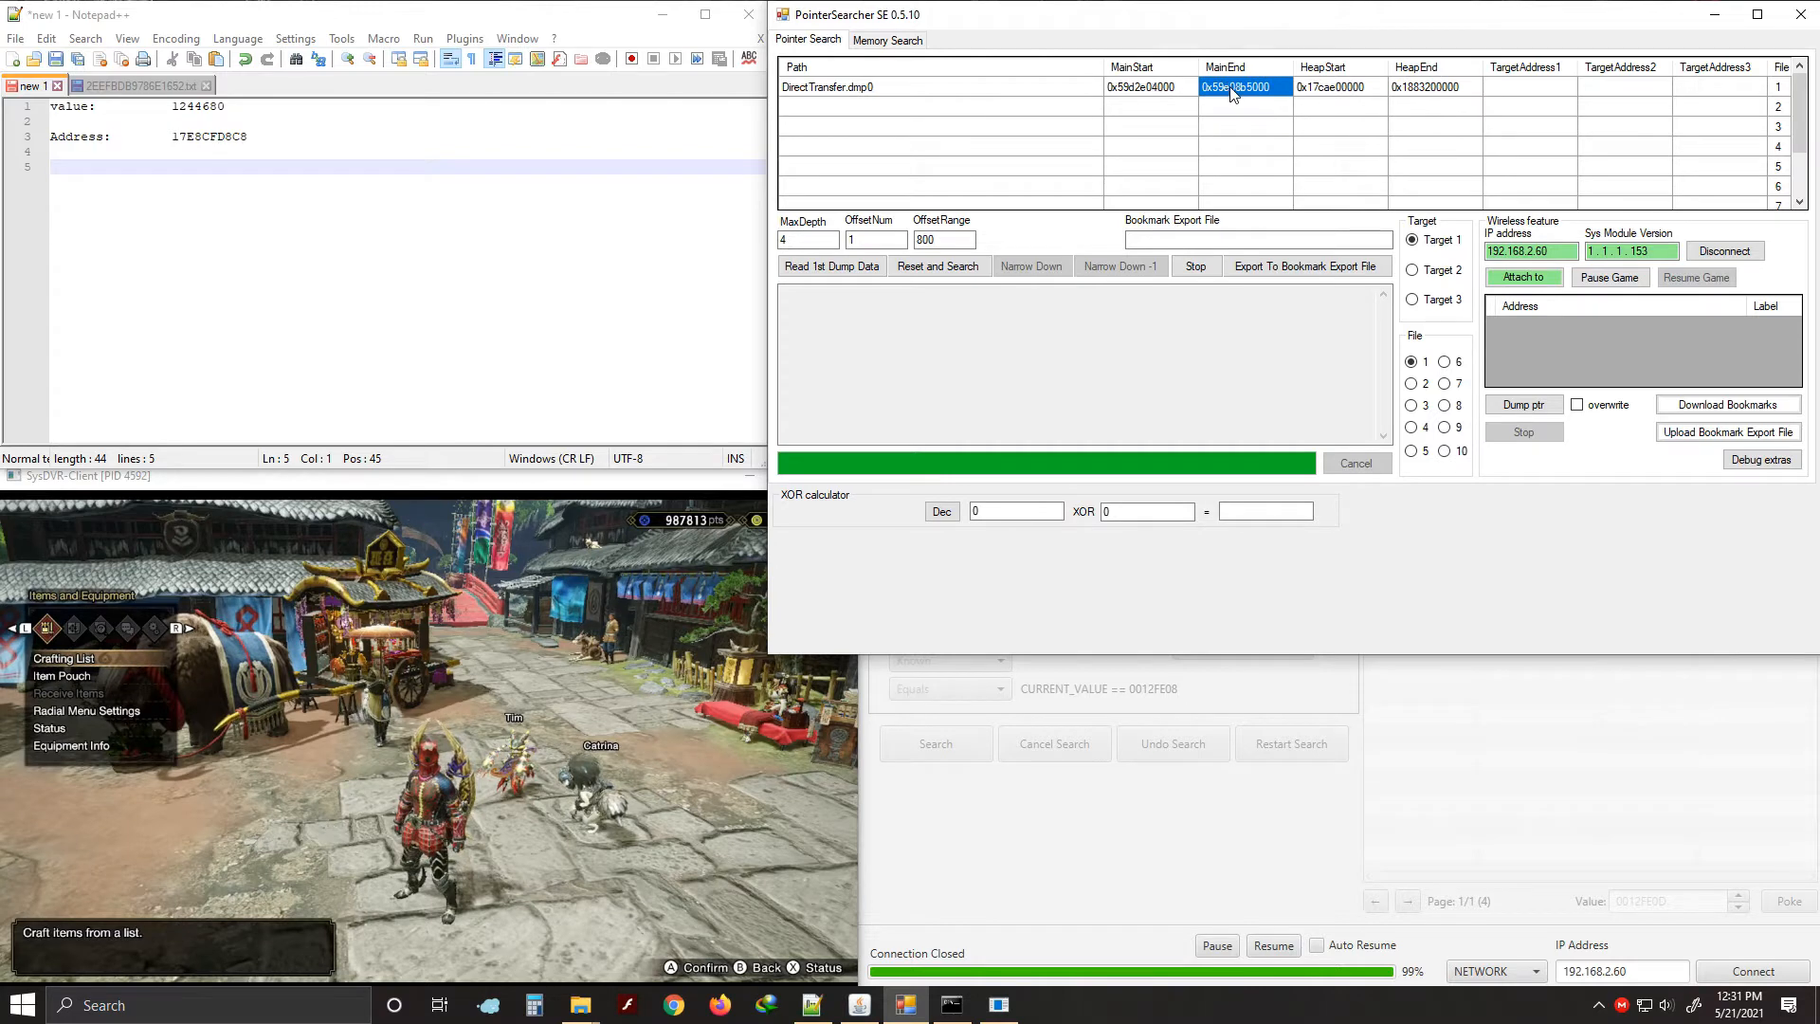
{"action": "left_click", "coordinate": [1327, 93]}
{"action": "left_click", "coordinate": [1425, 88]}
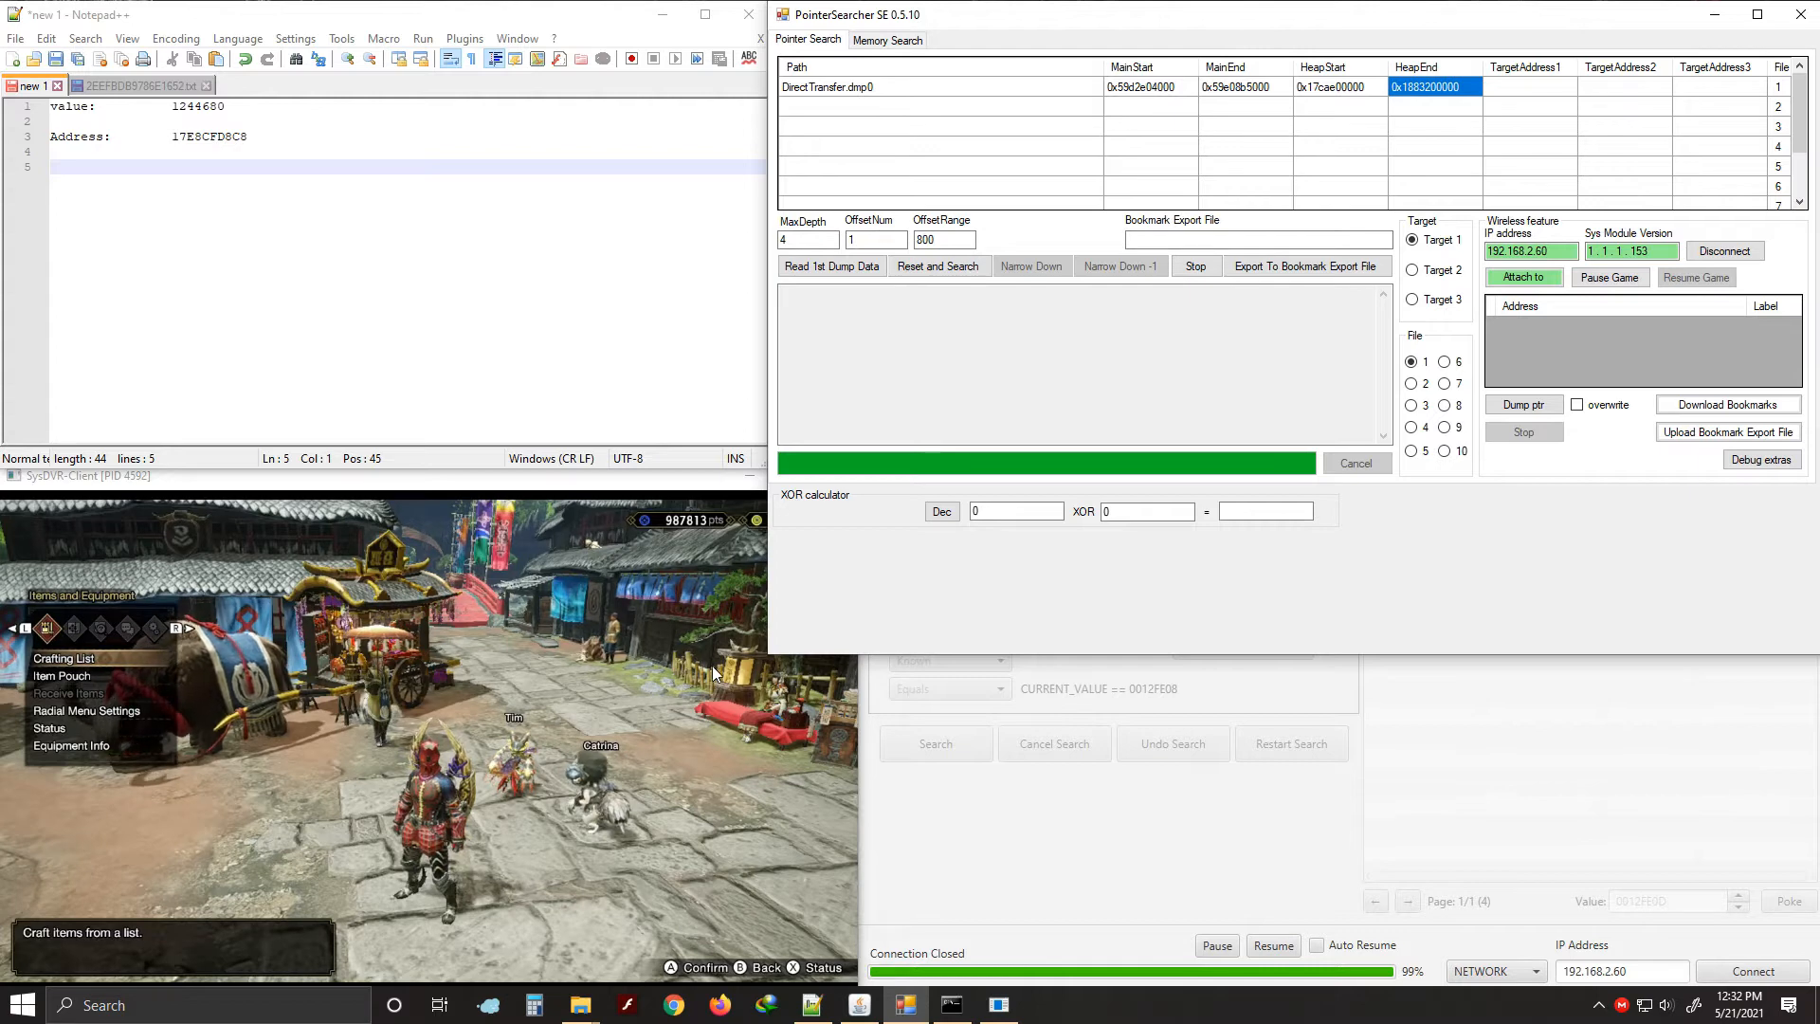
{"action": "left_click", "coordinate": [1033, 109]}
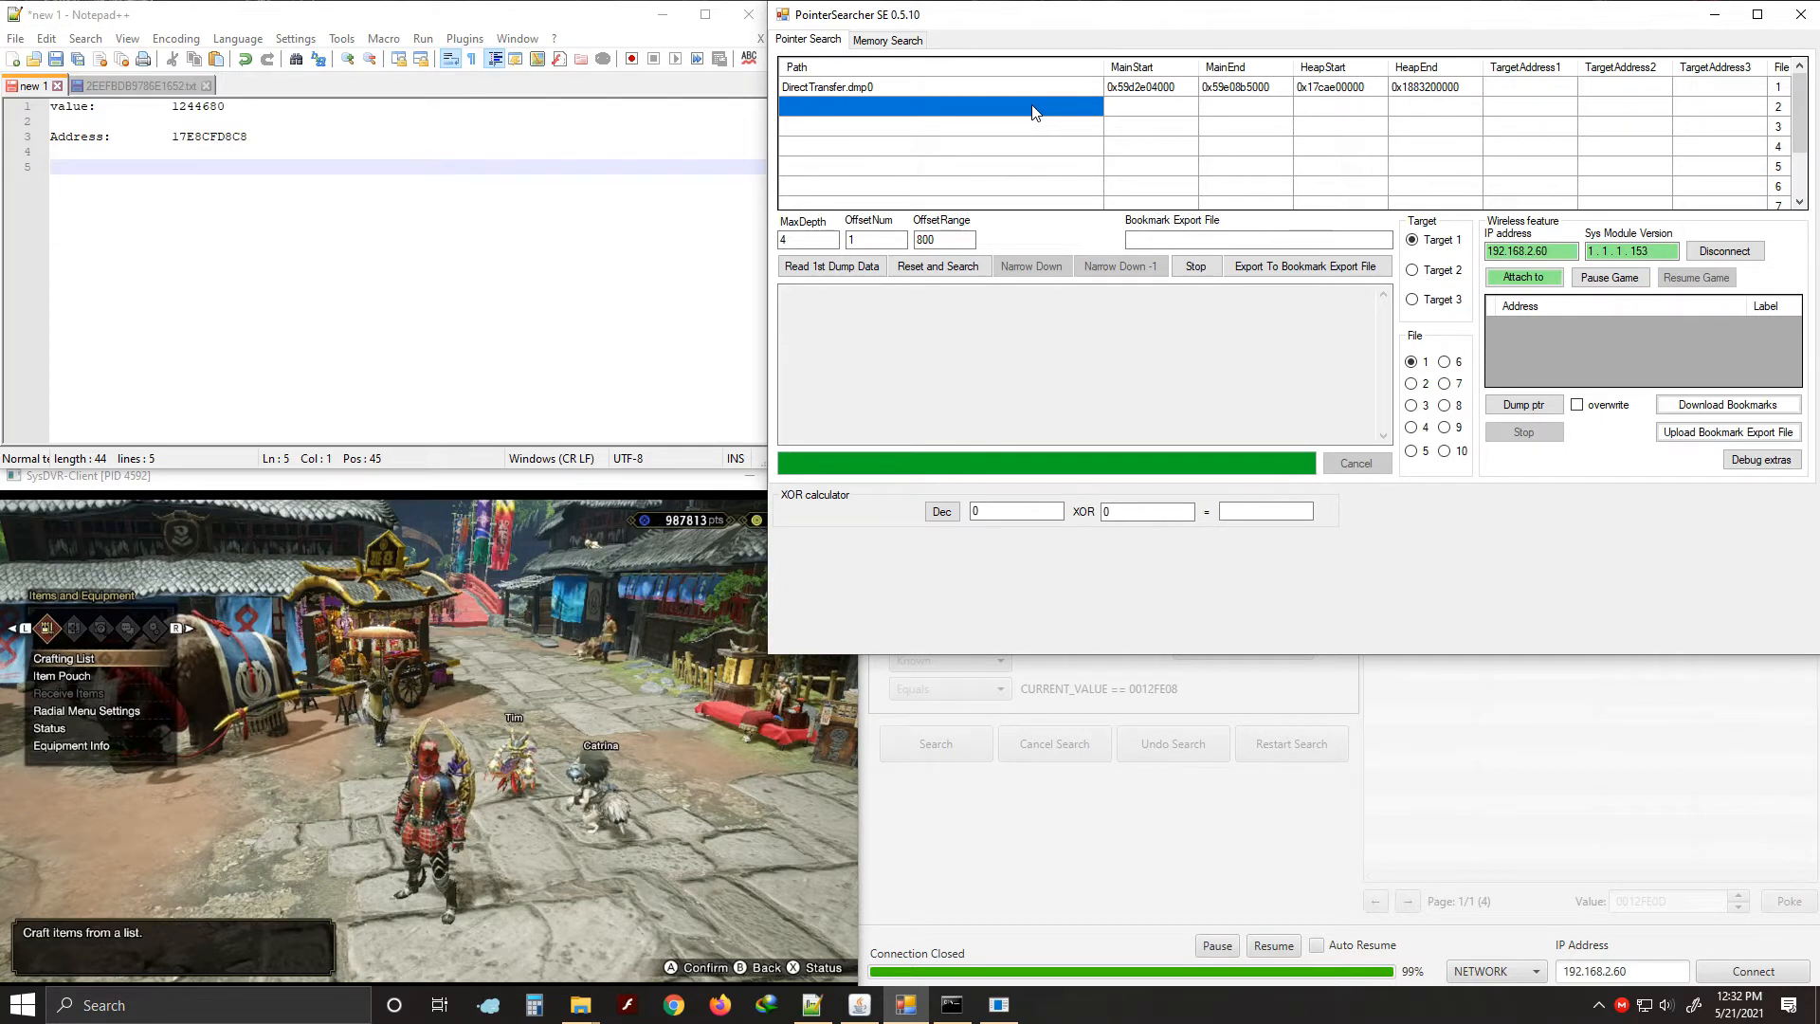
{"action": "left_click", "coordinate": [1354, 847]}
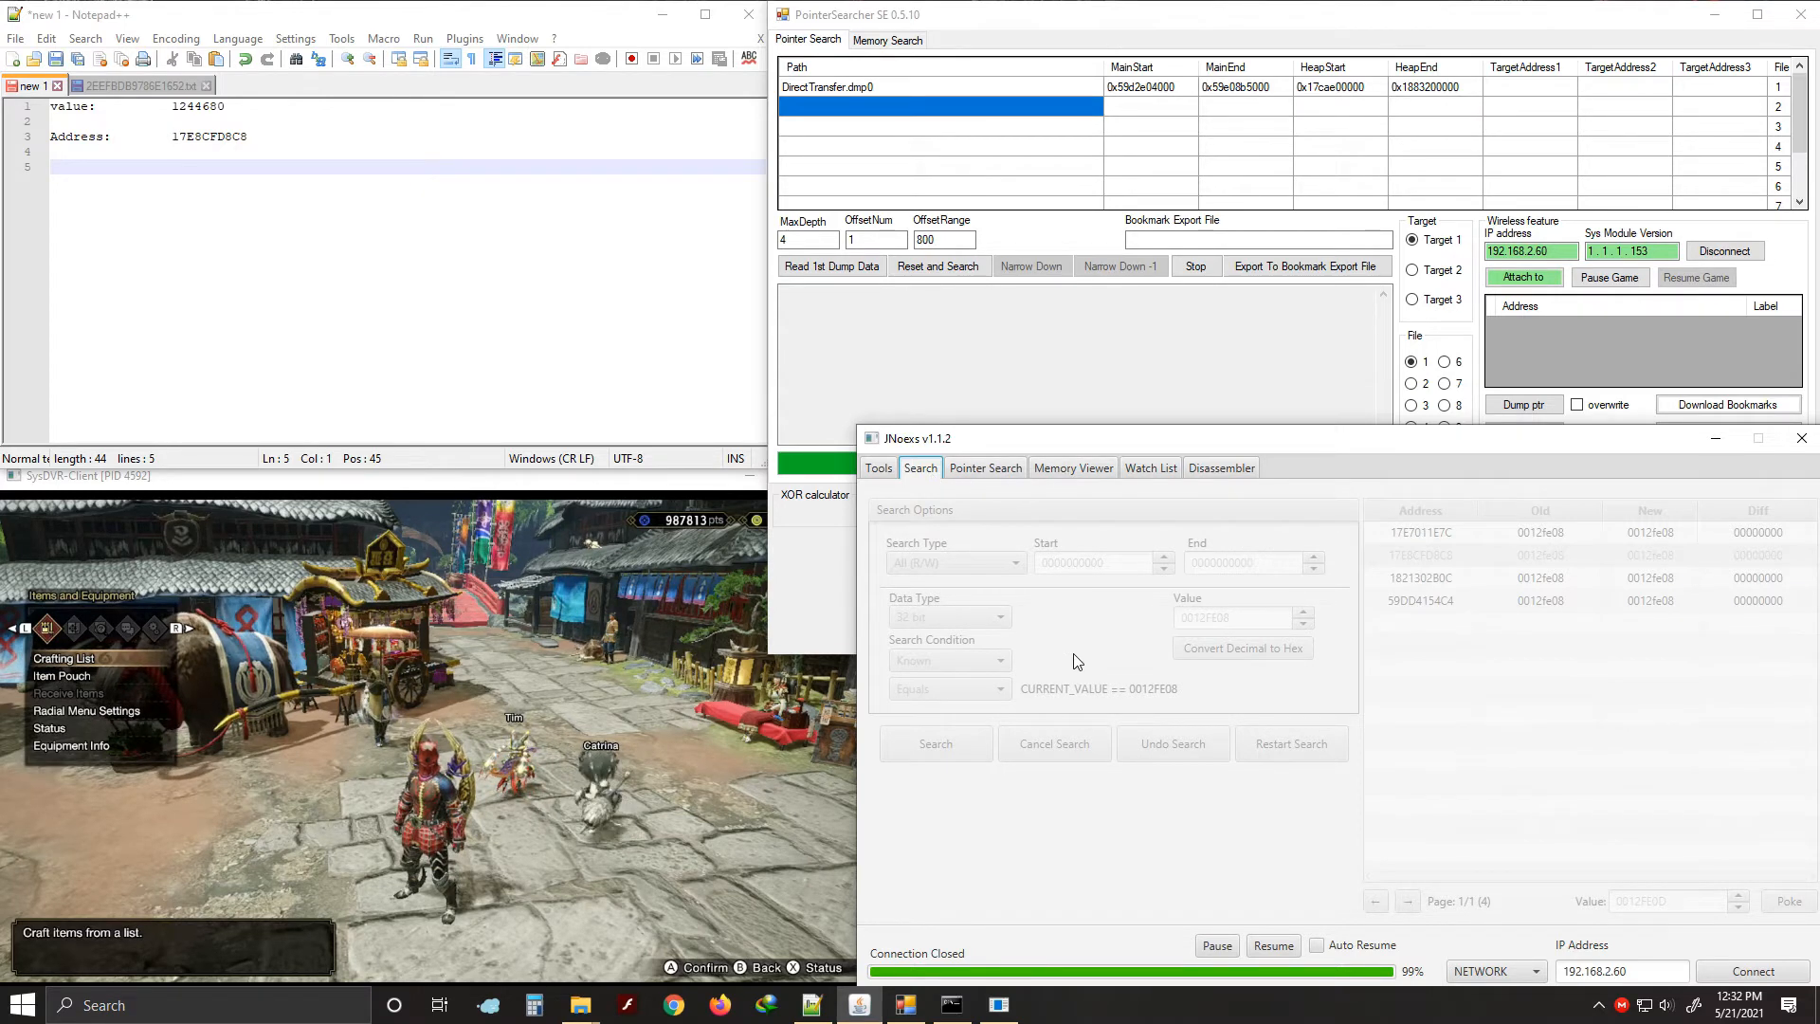
{"action": "left_click", "coordinate": [991, 193]}
{"action": "left_click", "coordinate": [994, 147]}
{"action": "left_click", "coordinate": [992, 120]}
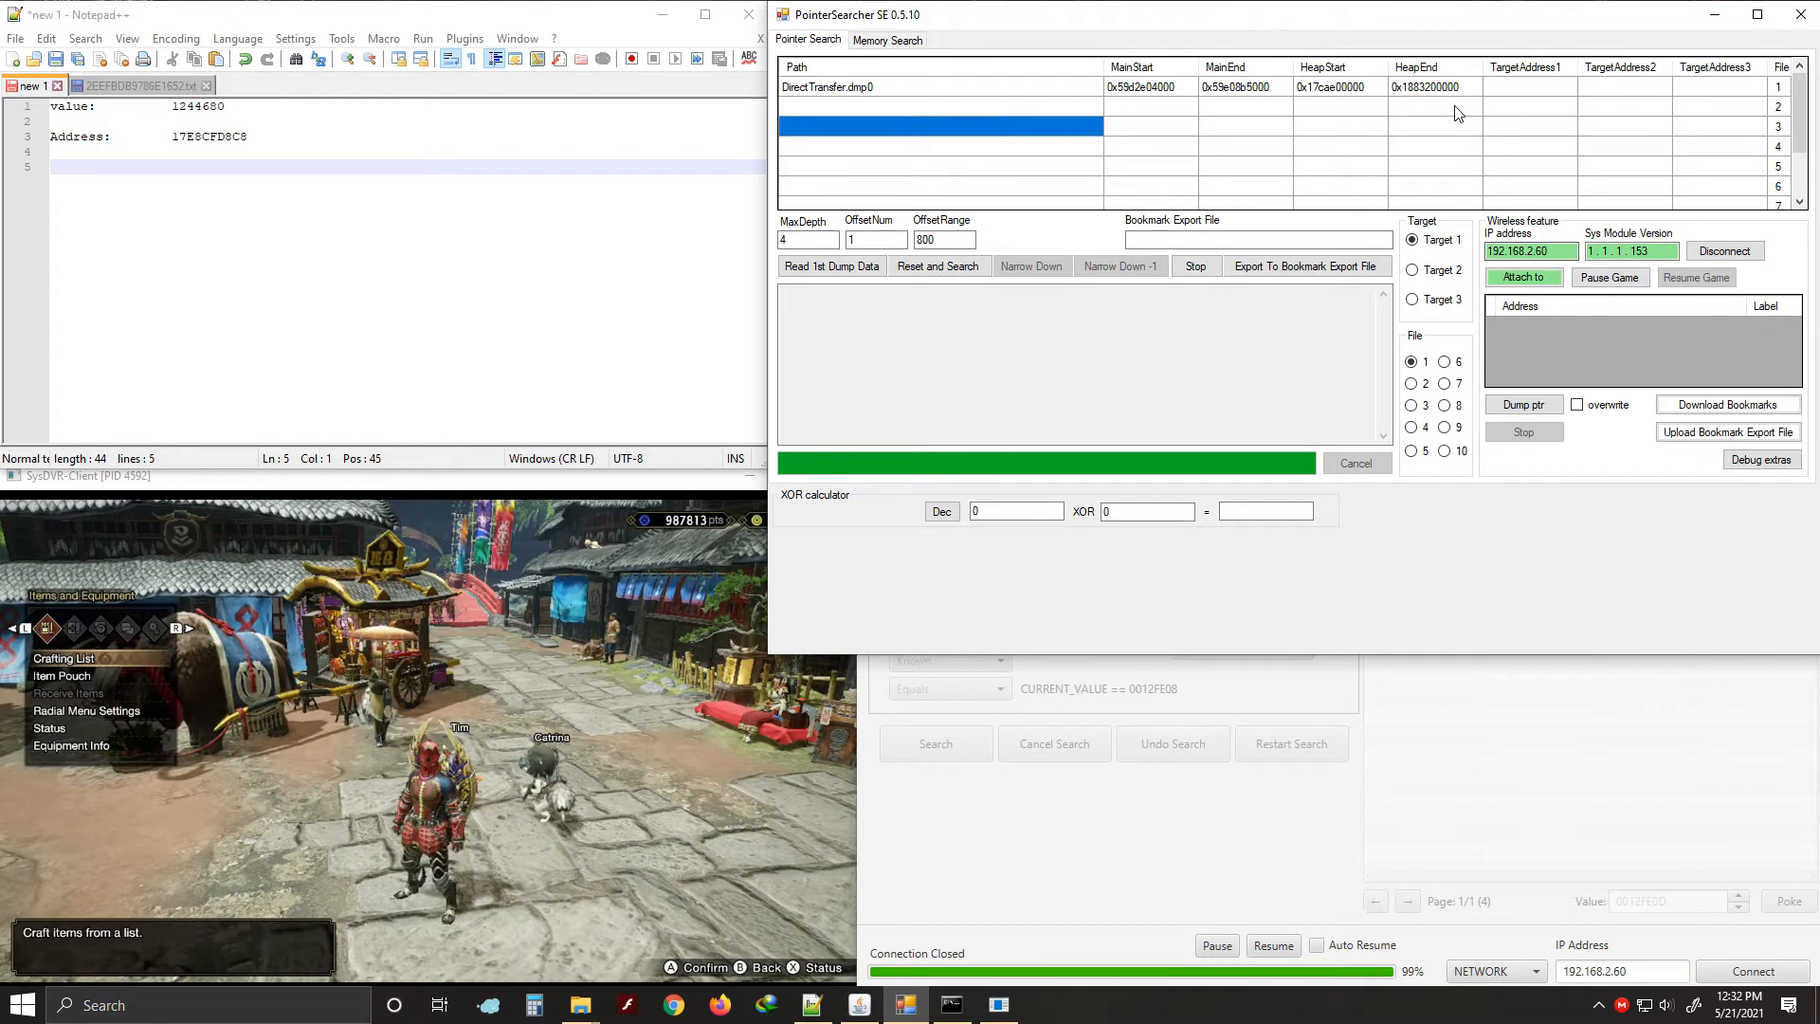
Set TargetAddress1 of the first dump to 17E8CFD8C8, copied from the text file
{"action": "left_click", "coordinate": [1529, 89]}
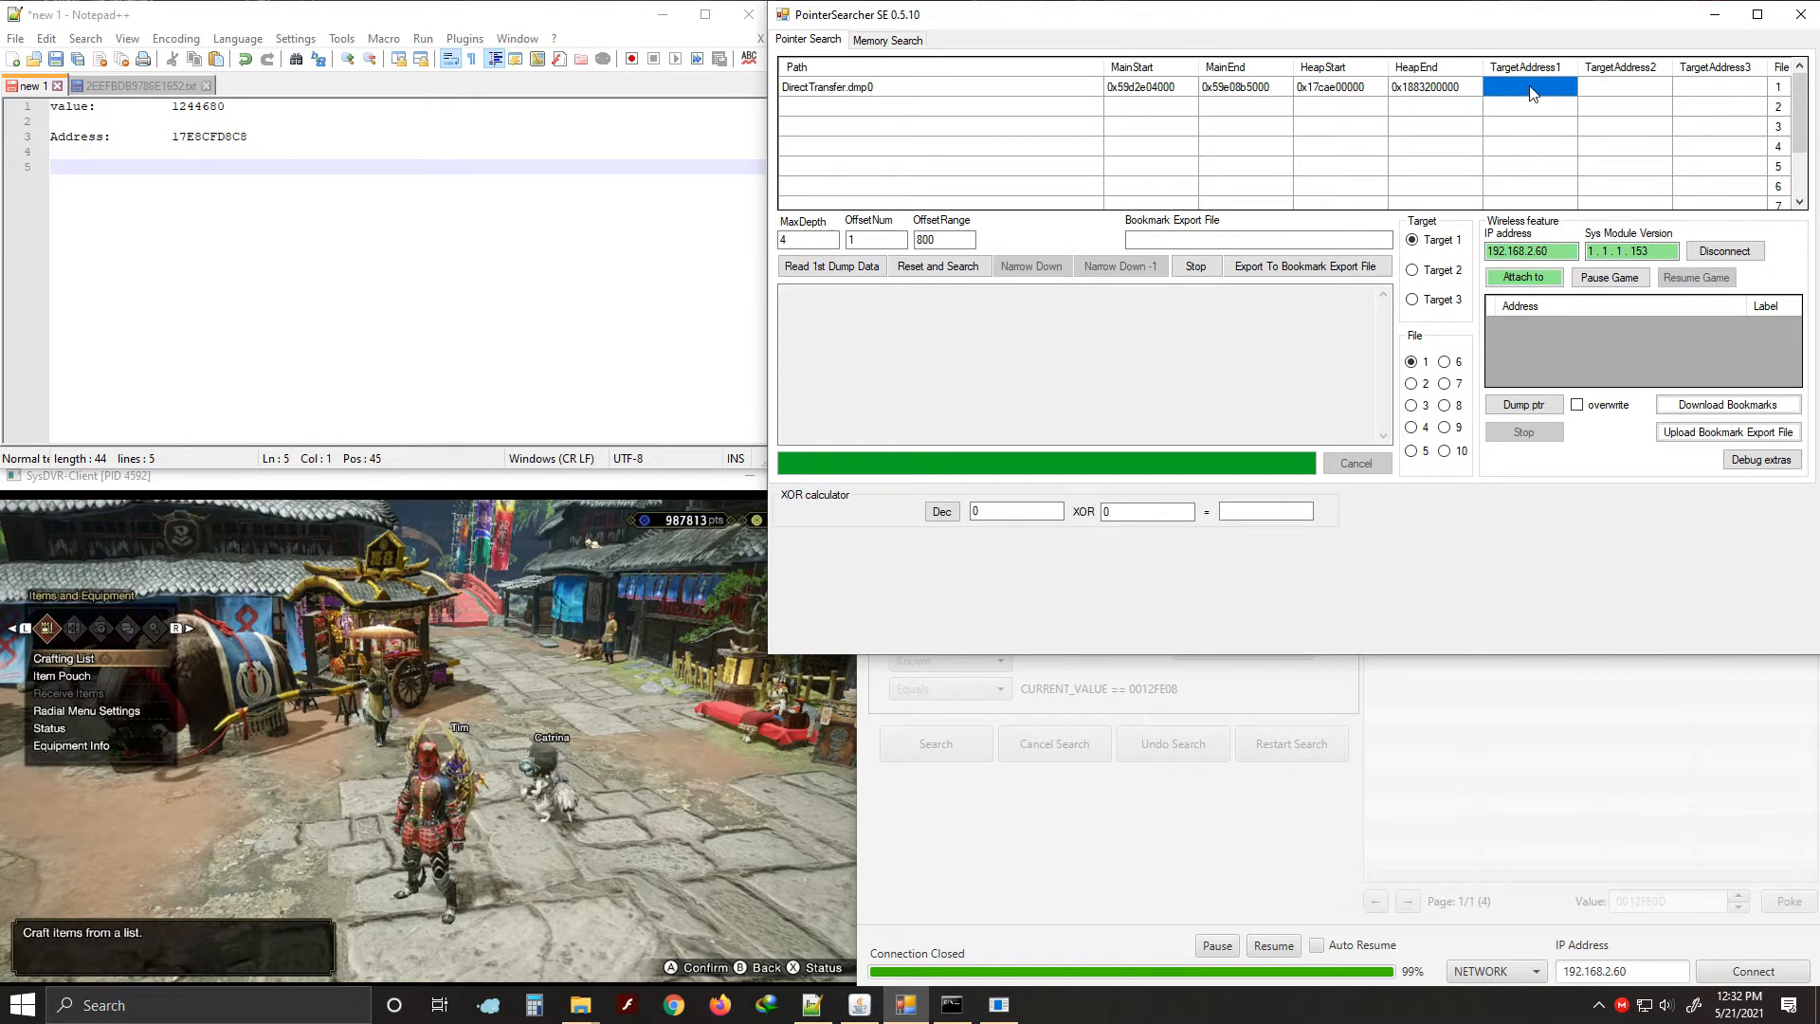
{"action": "left_click_drag", "start_coordinate": [250, 140], "coordinate": [177, 145]}
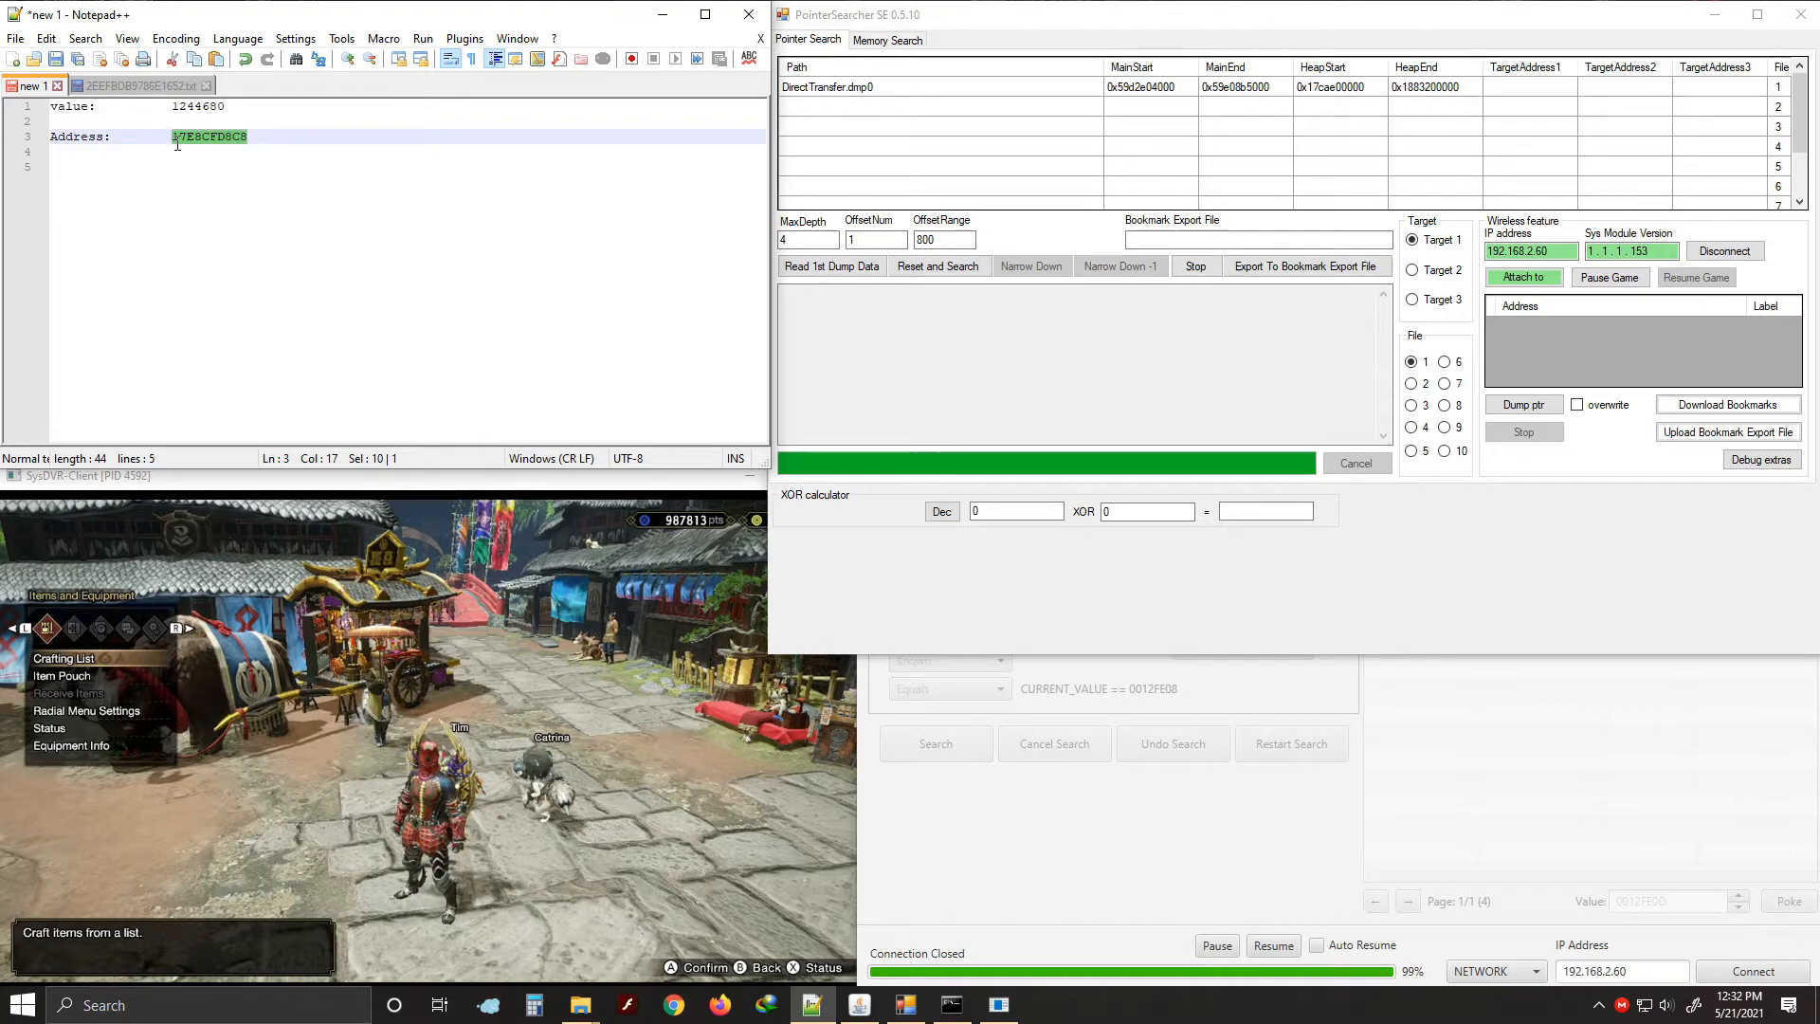
{"action": "key", "text": "ctrl+c"}
{"action": "double_click", "coordinate": [1536, 87]}
{"action": "key", "text": "ctrl+v"}
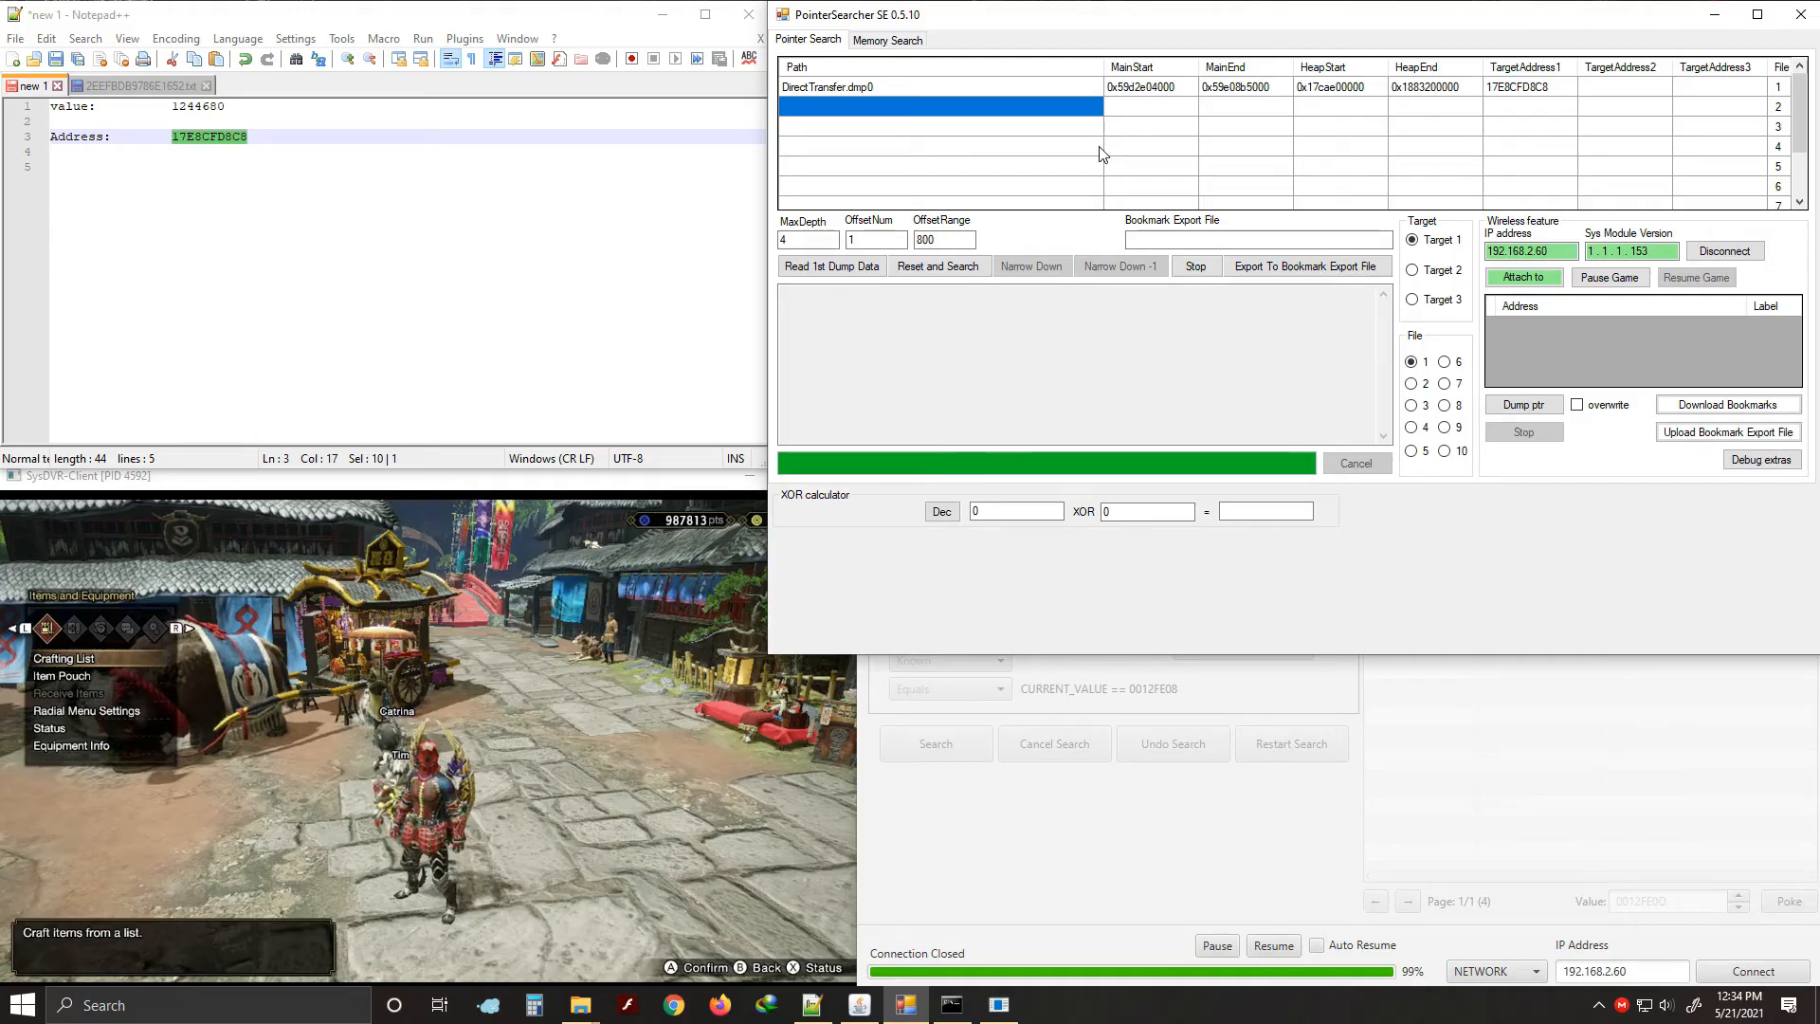
Read the first dump's data and run a fresh search for pointers to the target address
{"action": "left_click", "coordinate": [891, 248]}
{"action": "left_click", "coordinate": [943, 244]}
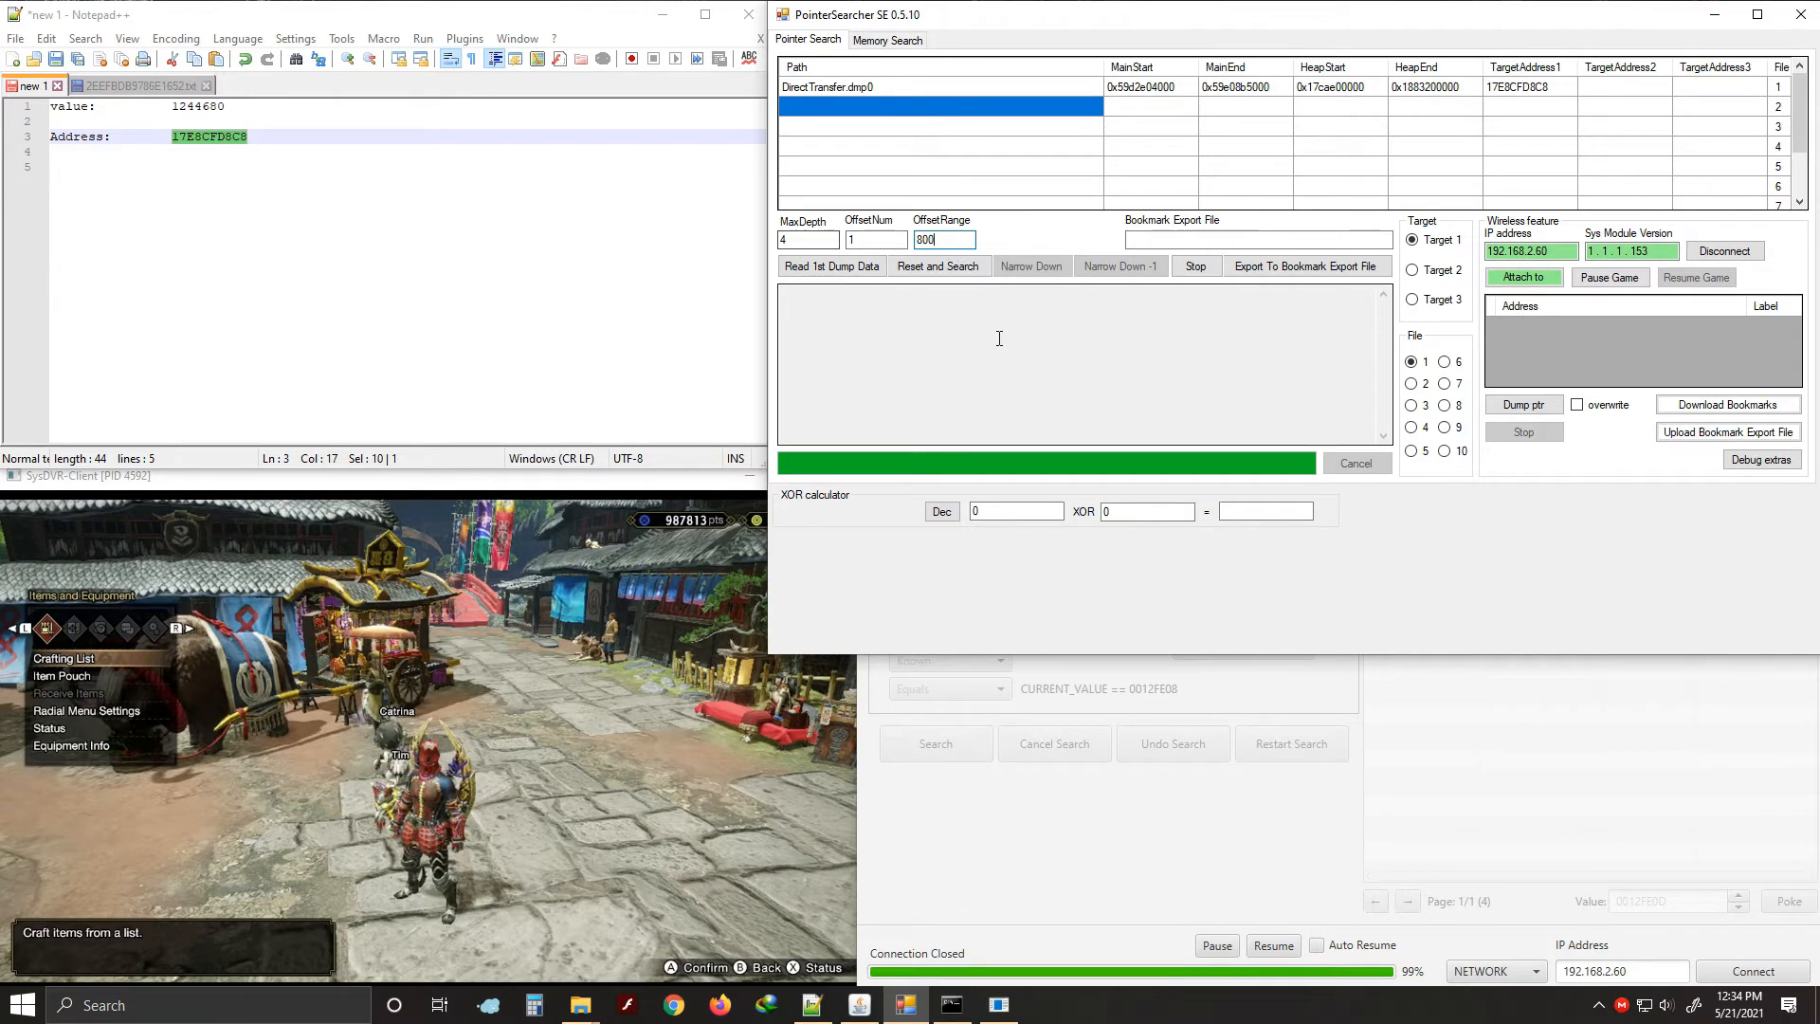
{"action": "left_click", "coordinate": [865, 266]}
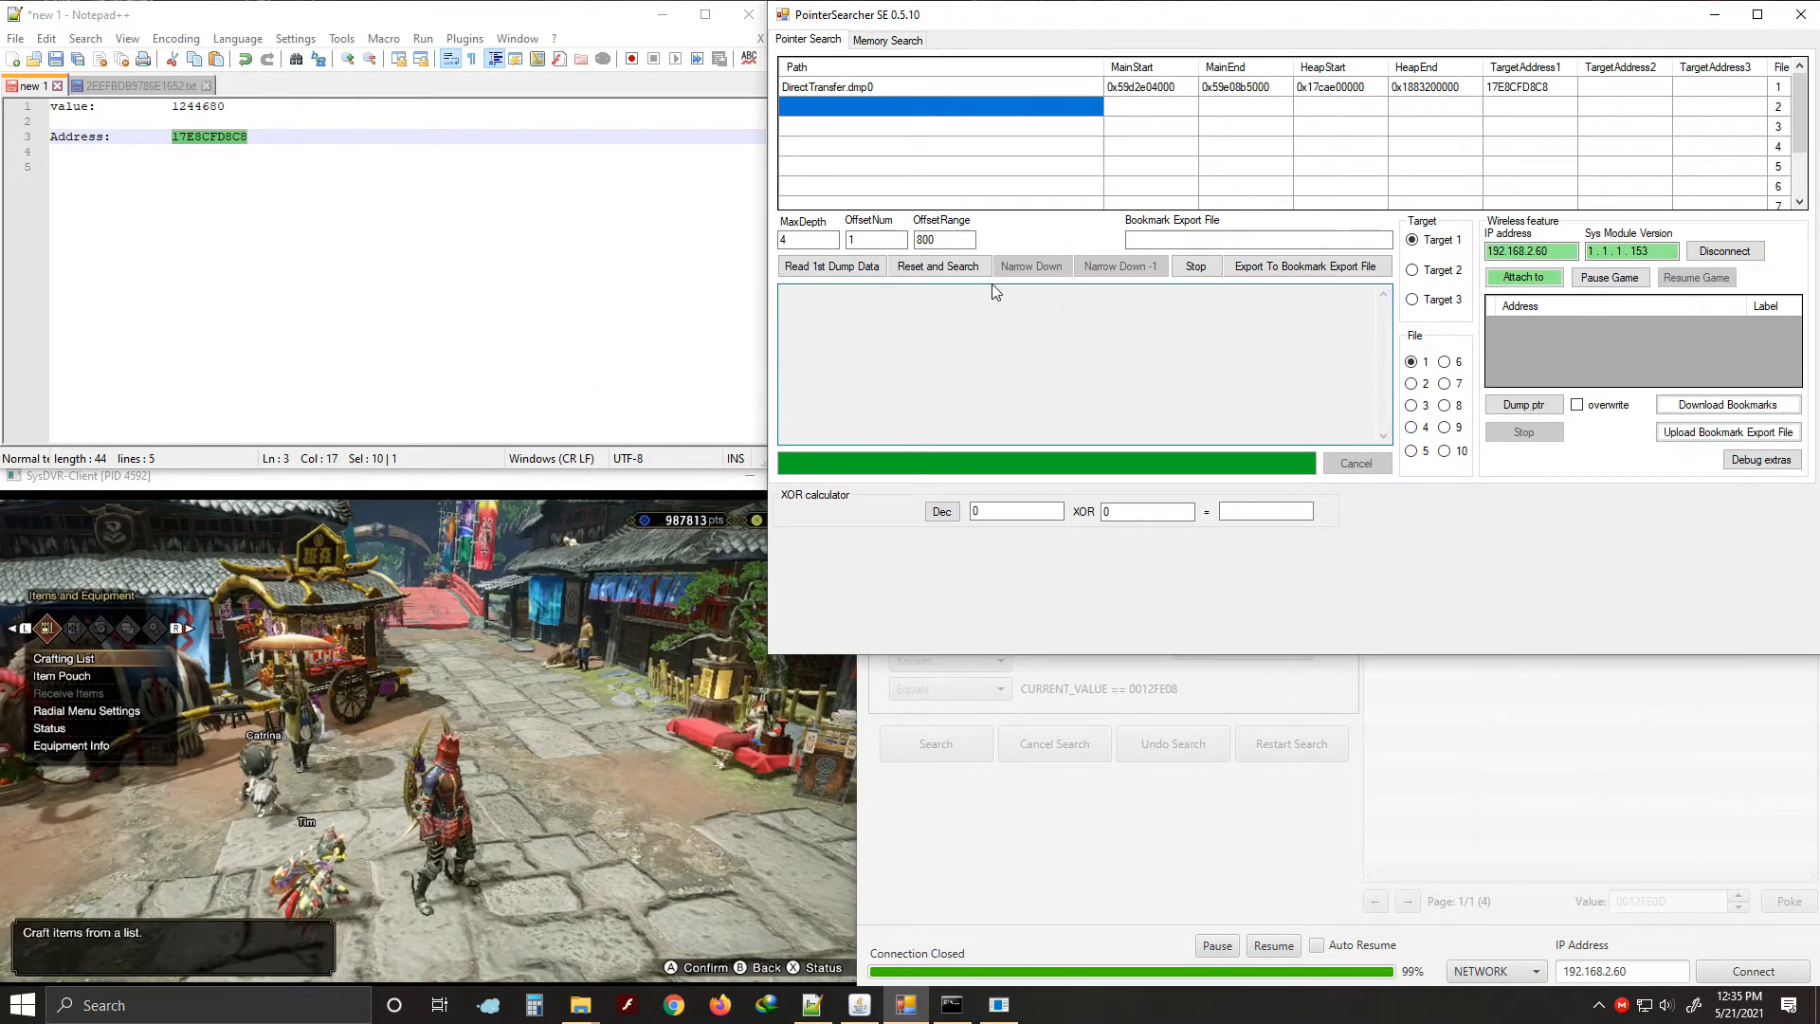
{"action": "left_click", "coordinate": [925, 269]}
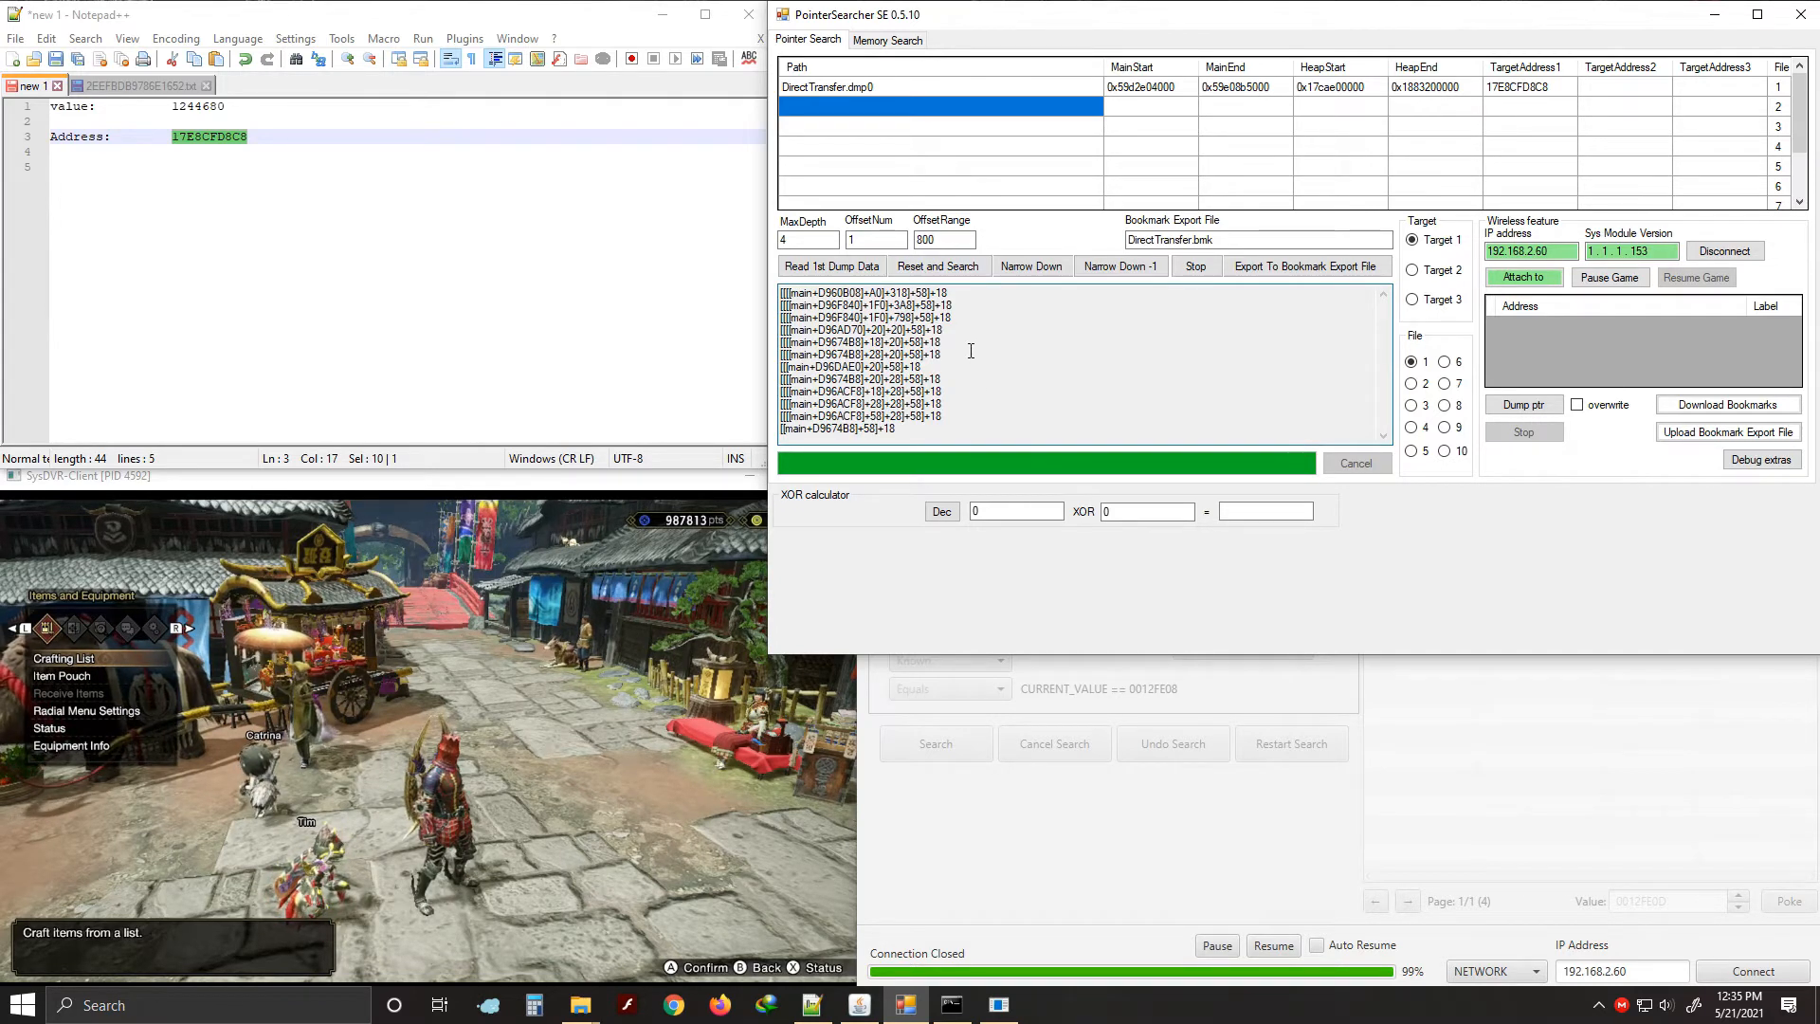
Copy all the found pointer paths into the text file, starting on line 5 below the address
{"action": "left_click_drag", "start_coordinate": [827, 295], "coordinate": [1015, 434]}
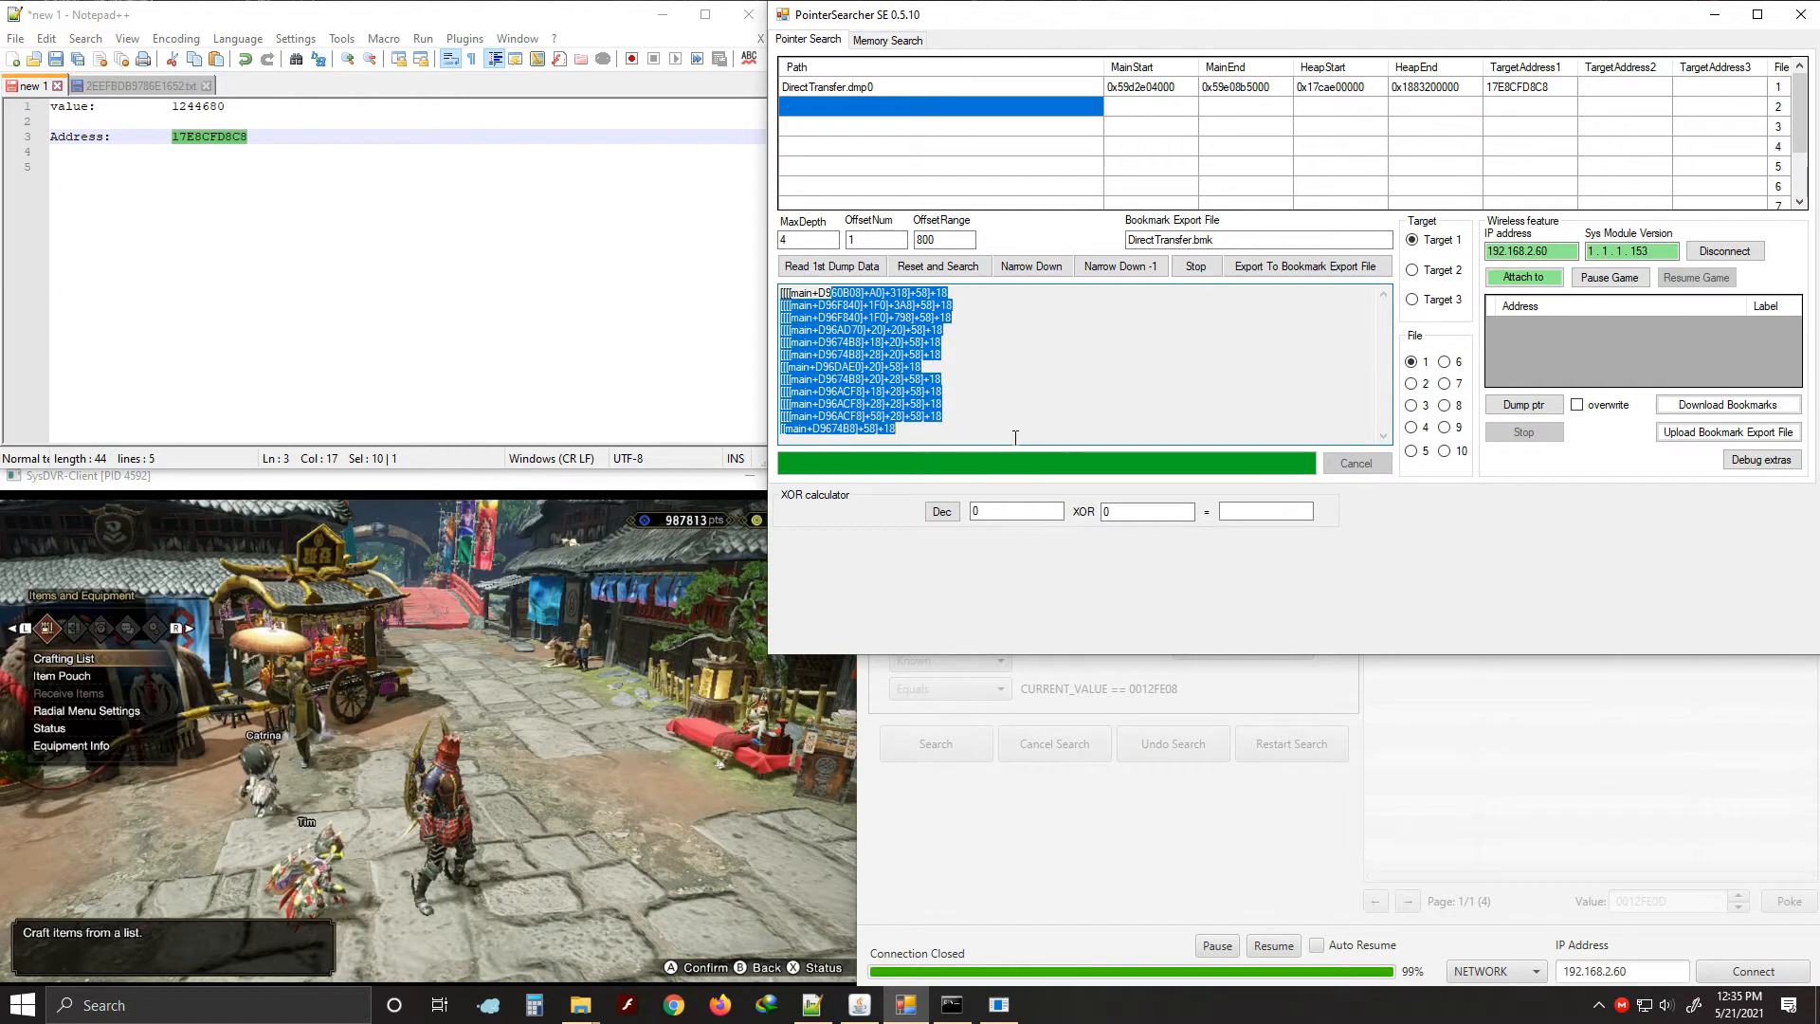
{"action": "left_click", "coordinate": [1016, 434]}
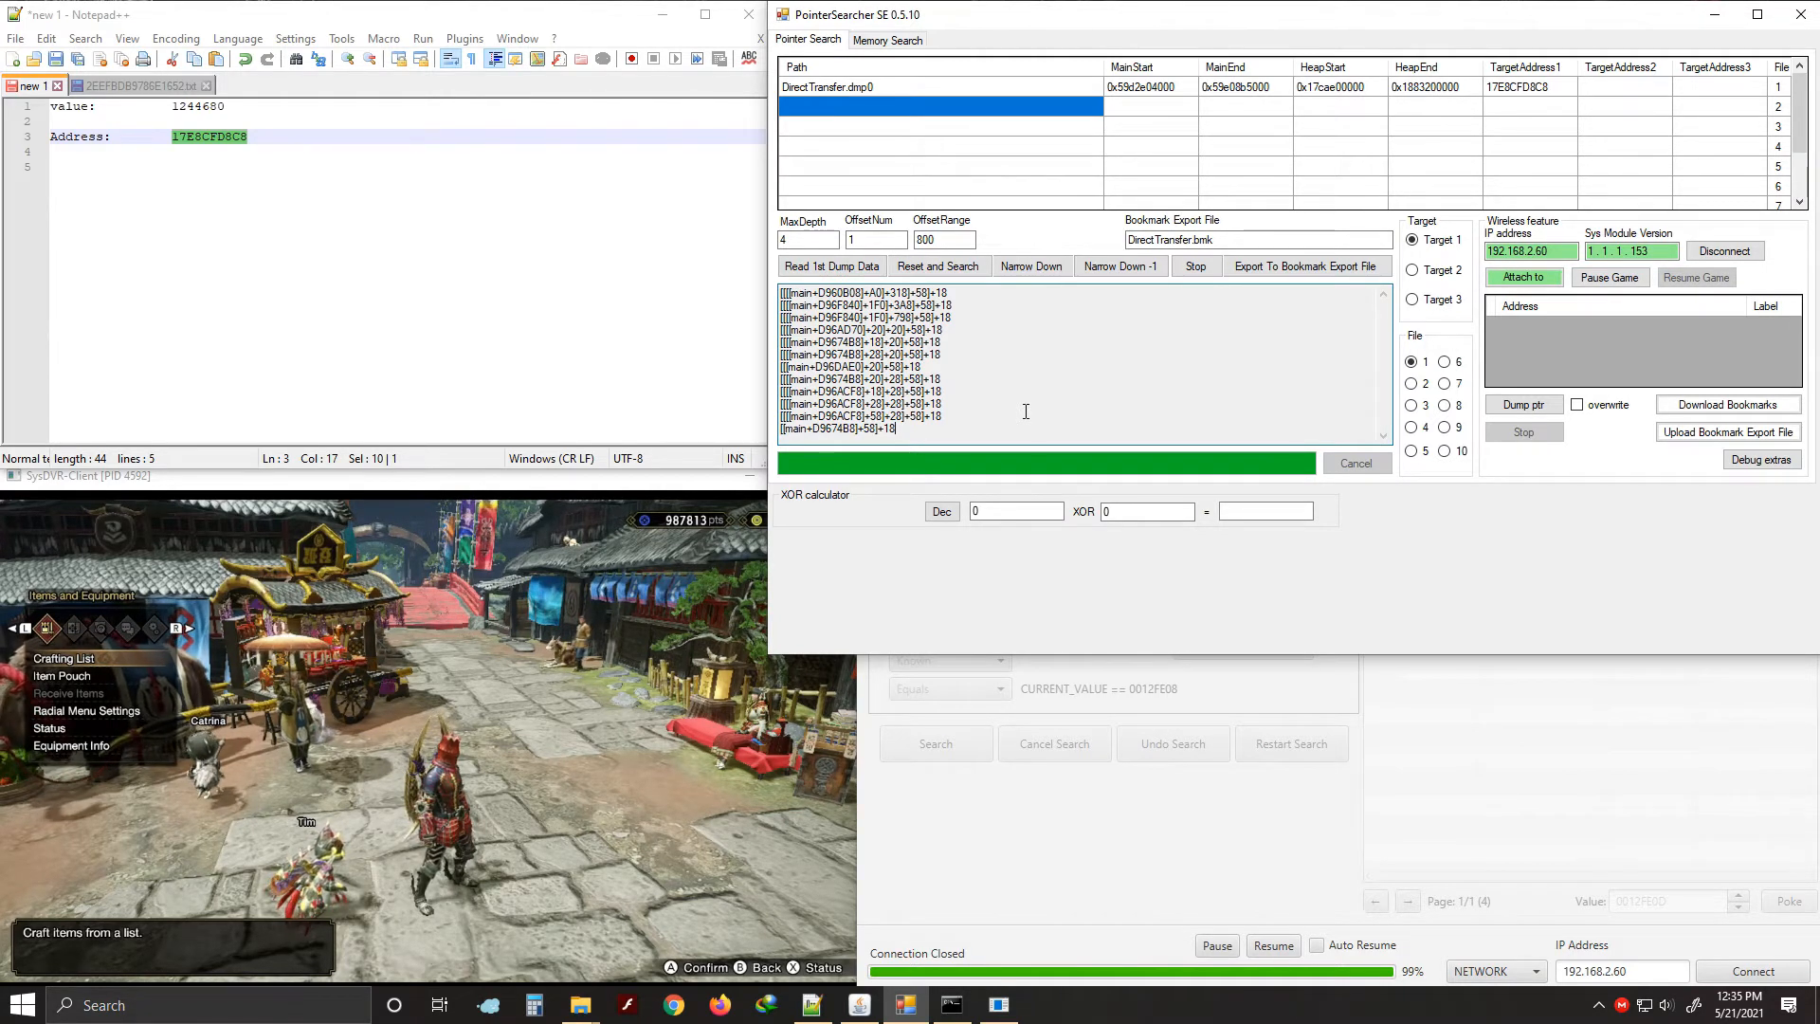
{"action": "left_click_drag", "start_coordinate": [916, 433], "coordinate": [861, 444]}
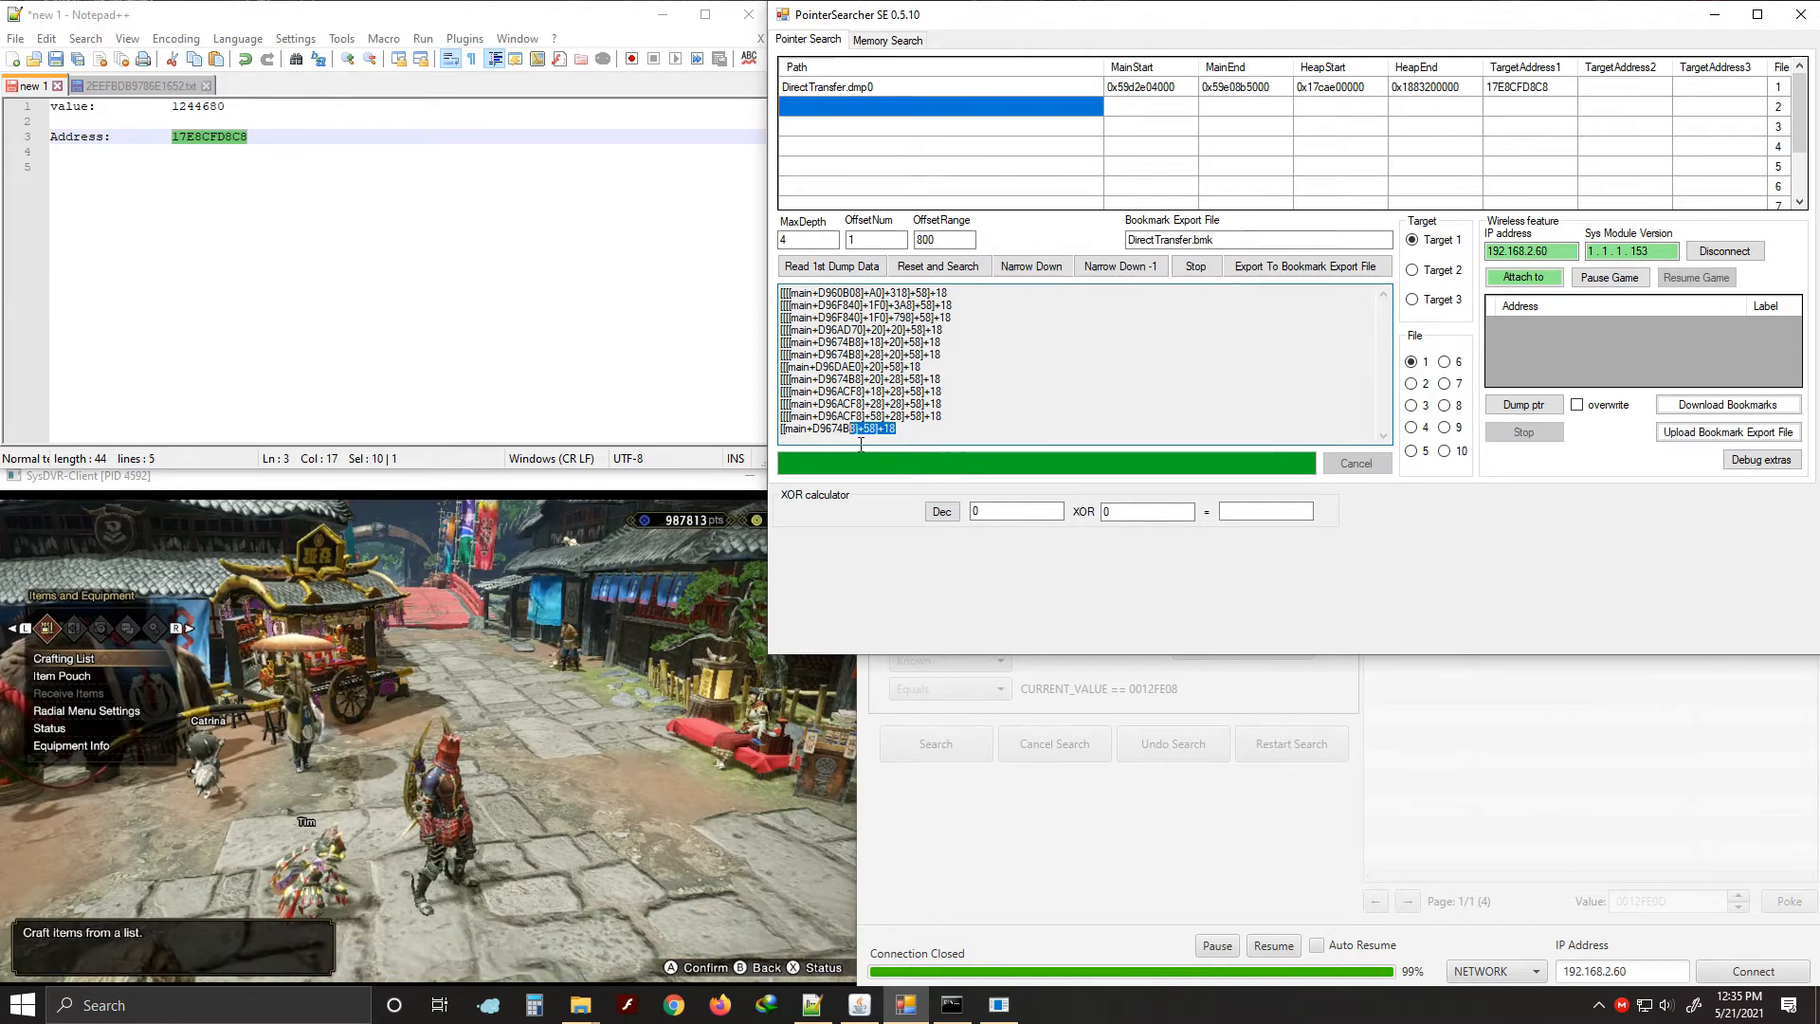
{"action": "left_click", "coordinate": [914, 451]}
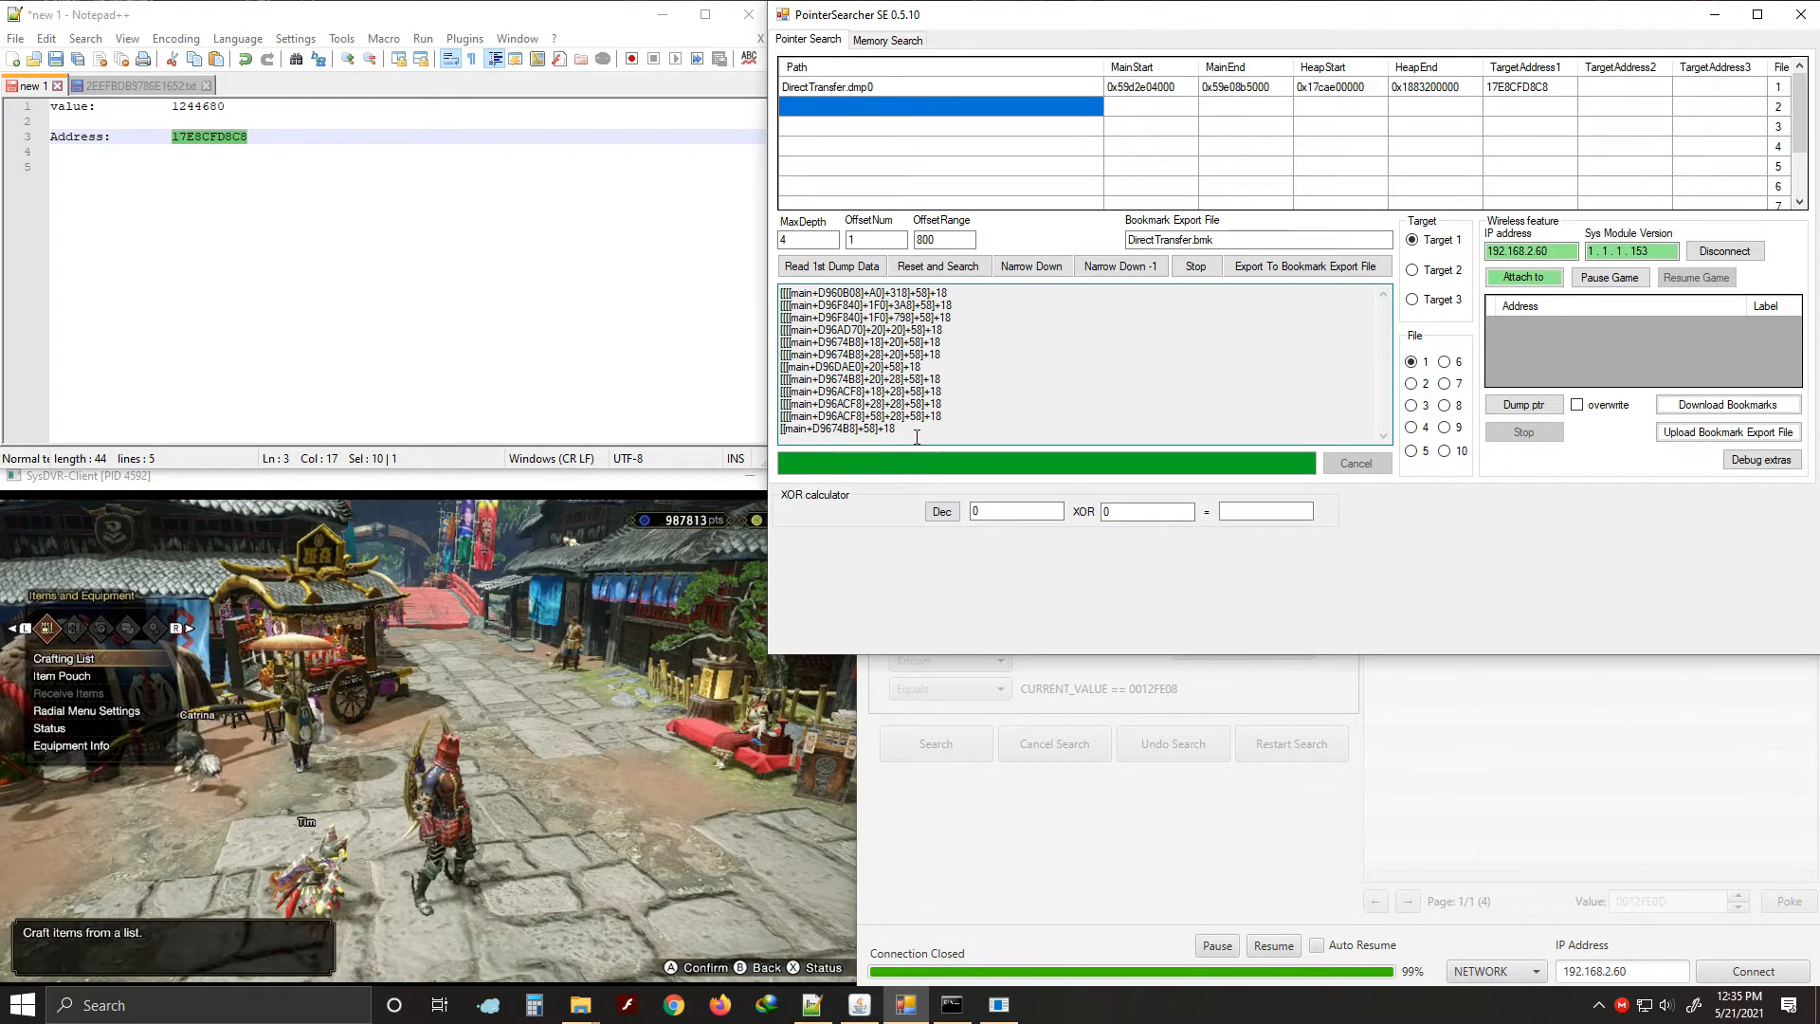
{"action": "left_click_drag", "start_coordinate": [917, 437], "coordinate": [817, 441]}
{"action": "left_click", "coordinate": [935, 433]}
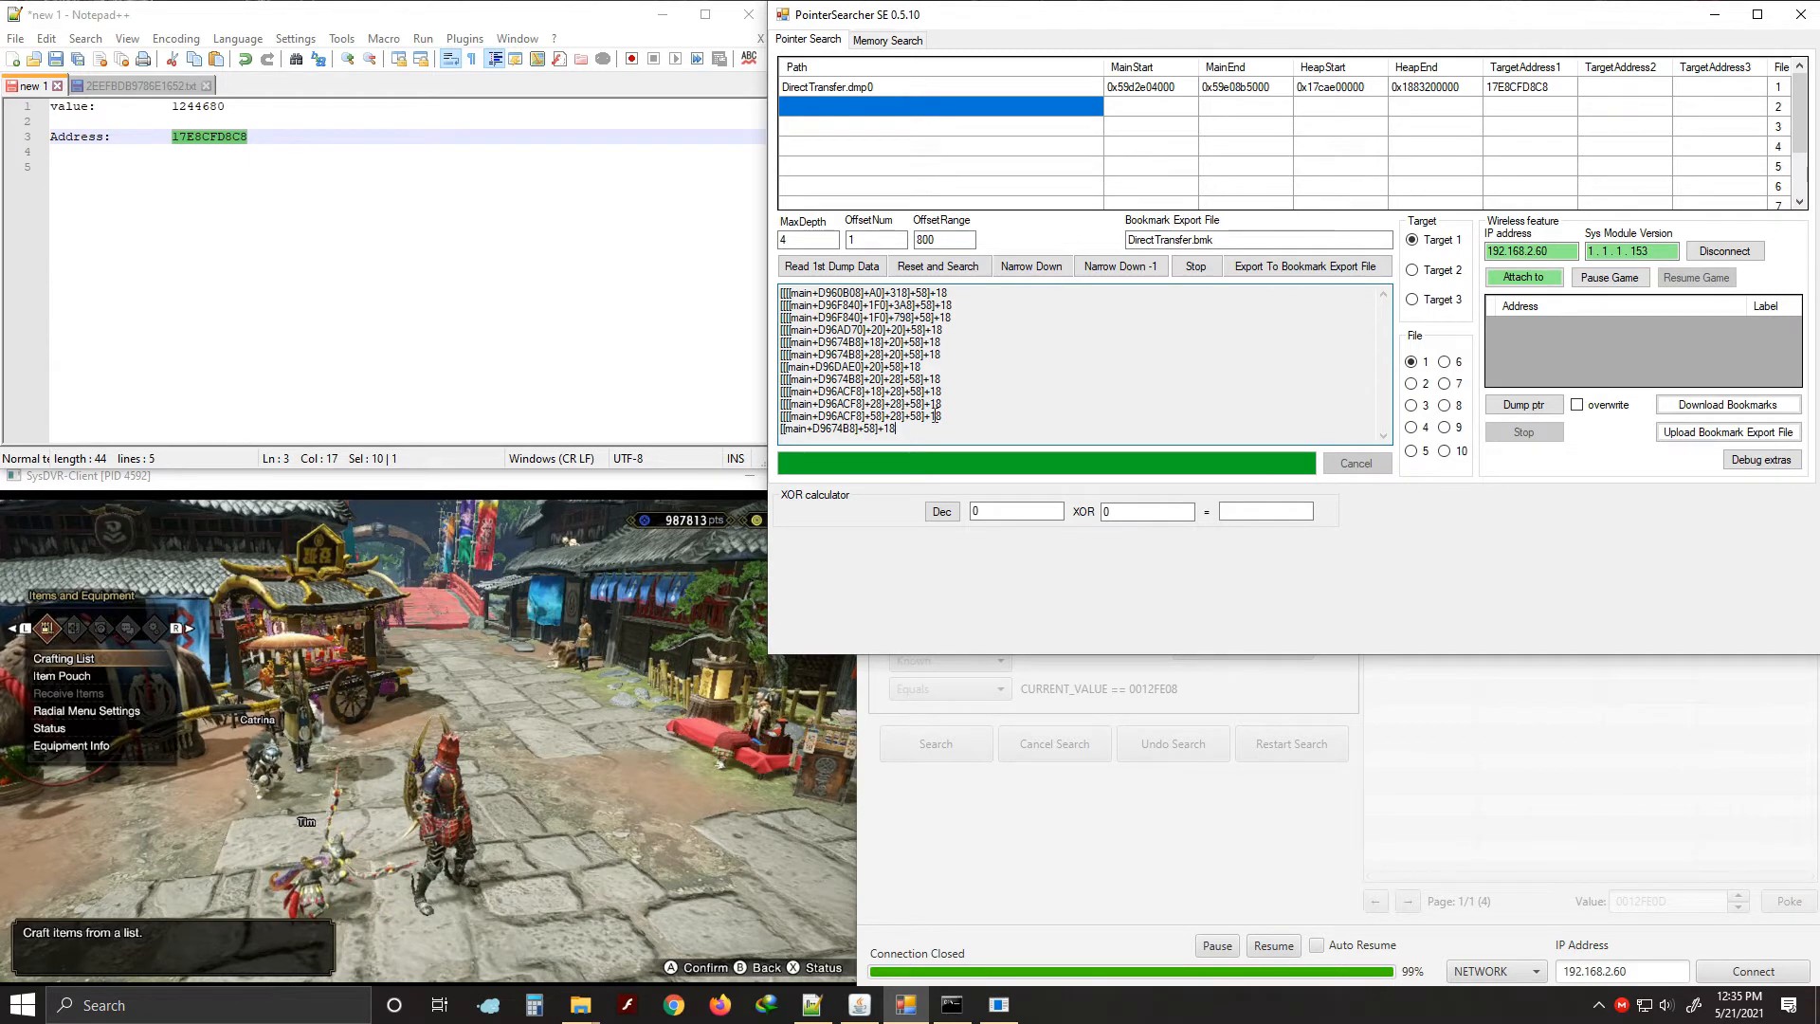
{"action": "left_click_drag", "start_coordinate": [902, 435], "coordinate": [779, 289]}
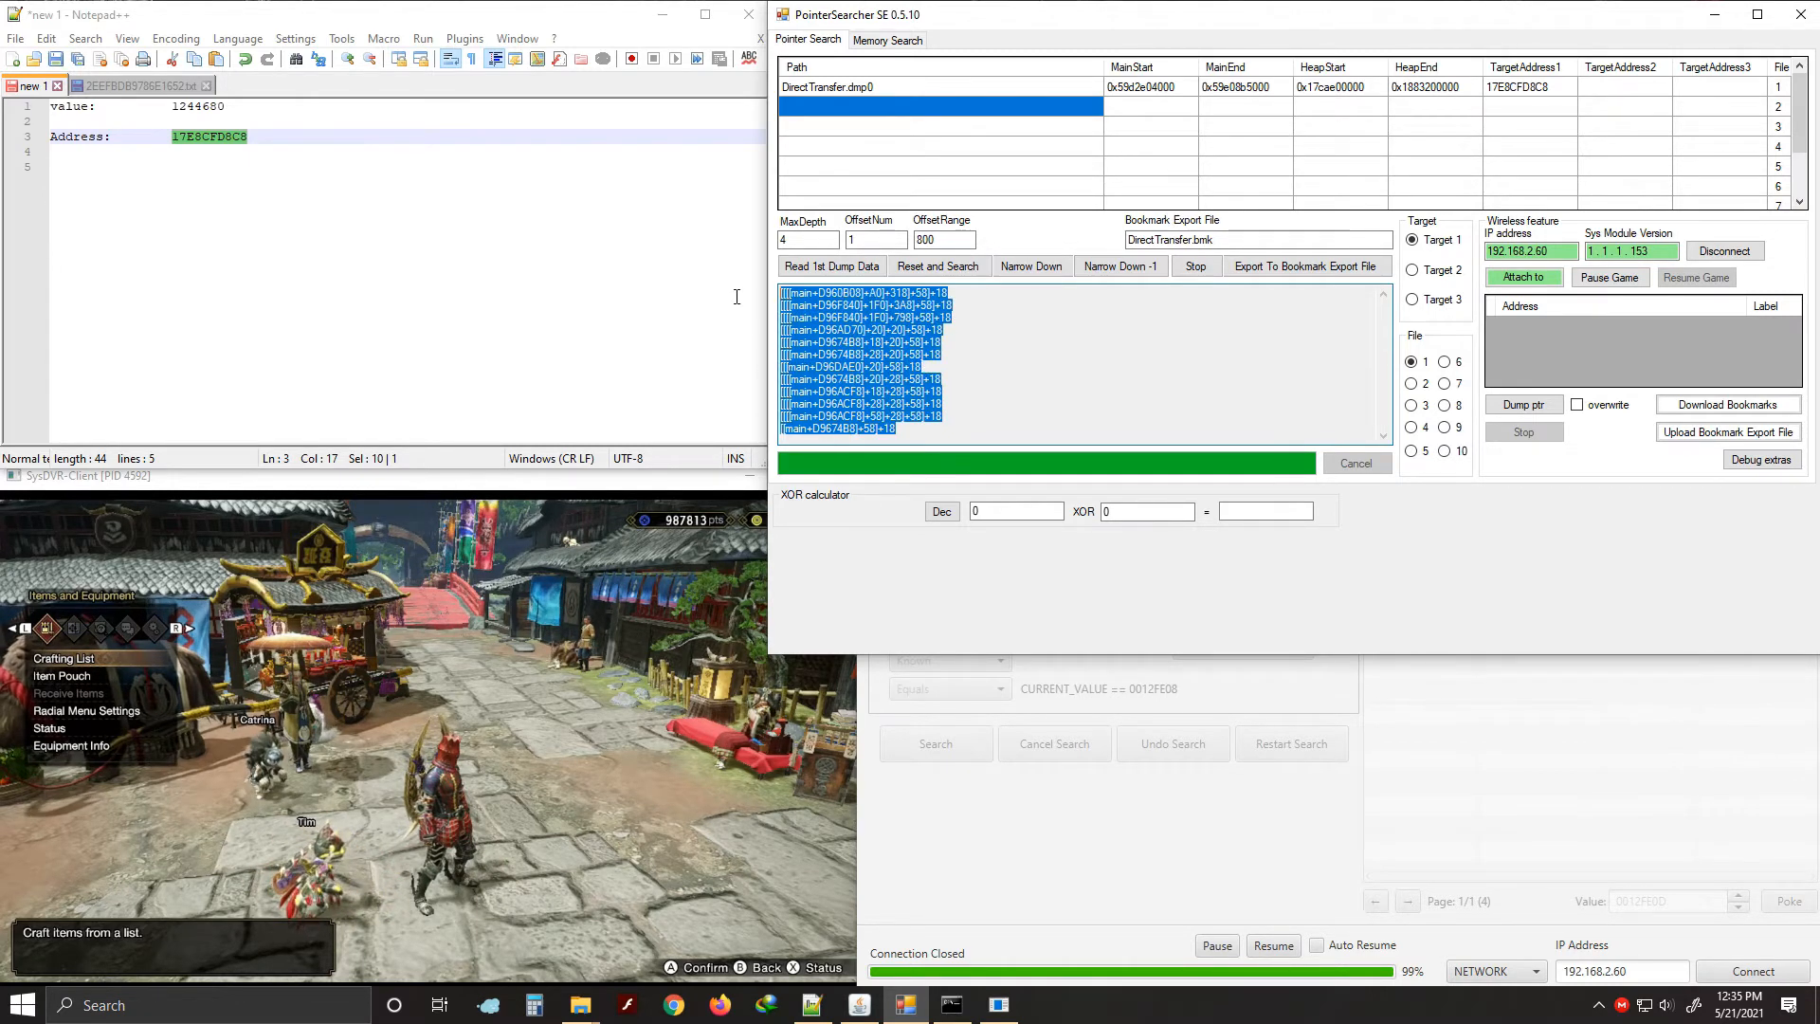
{"action": "left_click", "coordinate": [208, 265]}
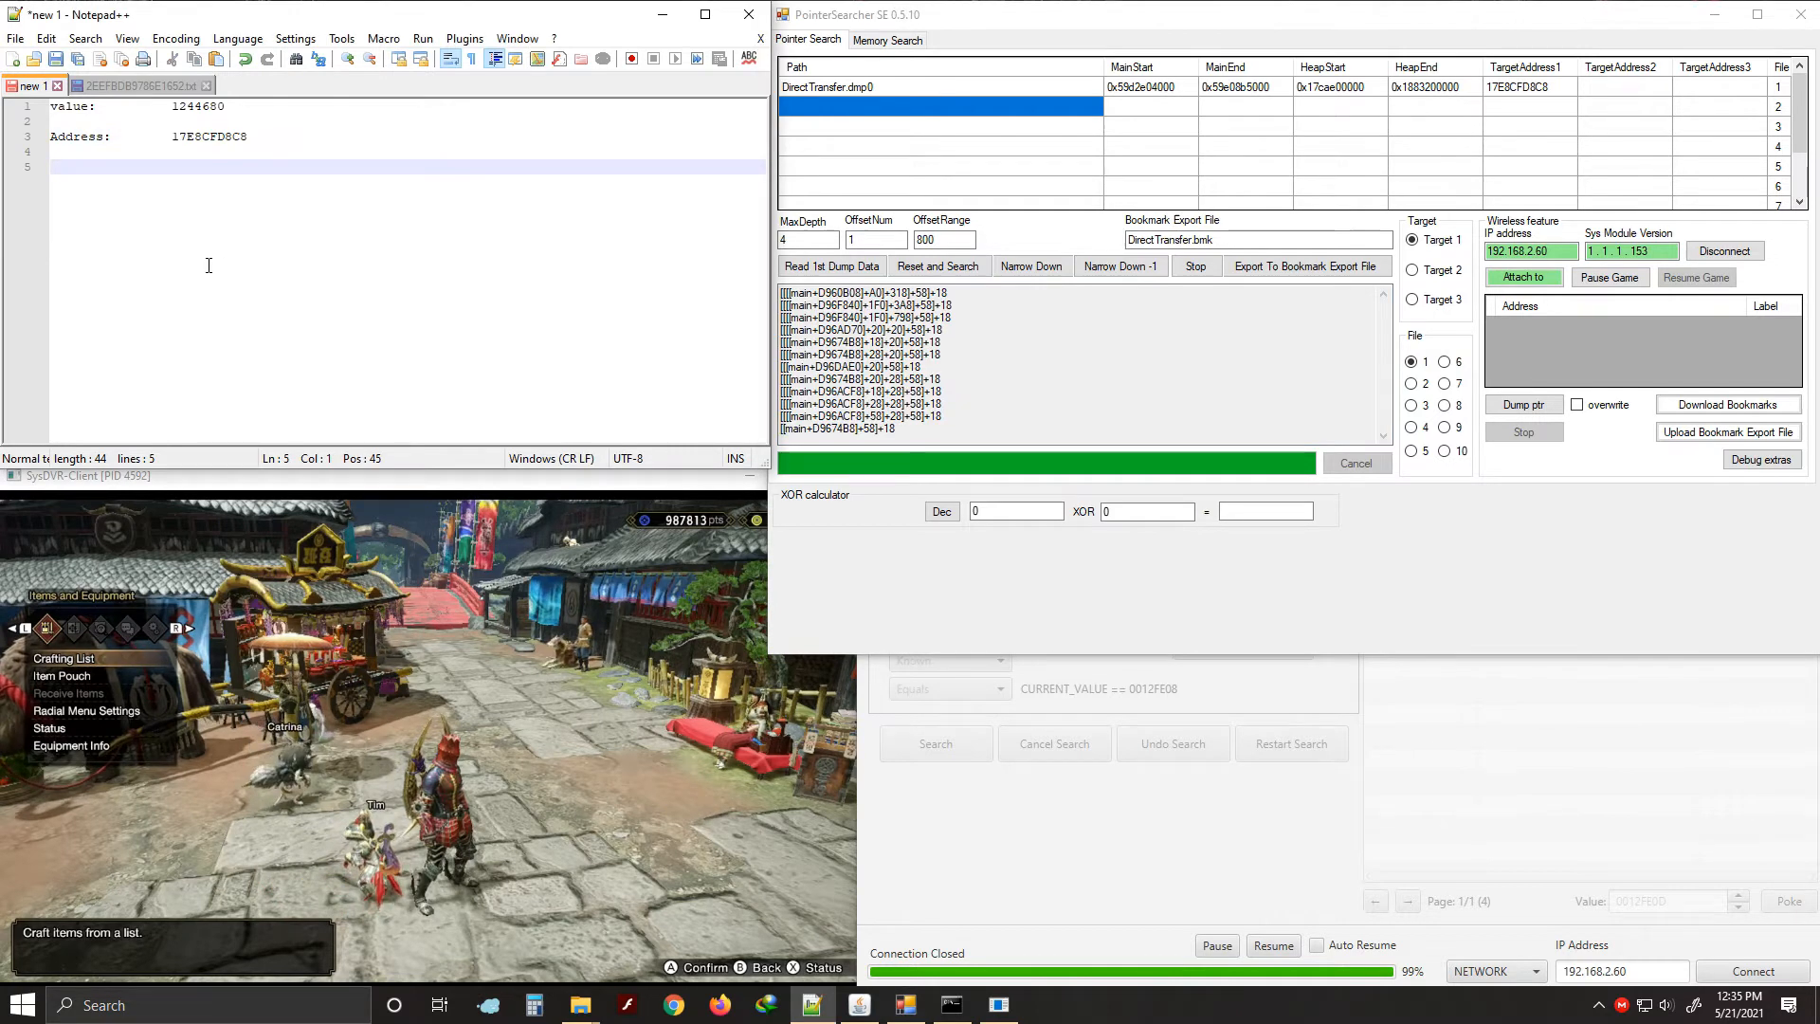
{"action": "key", "text": "ctrl+v"}
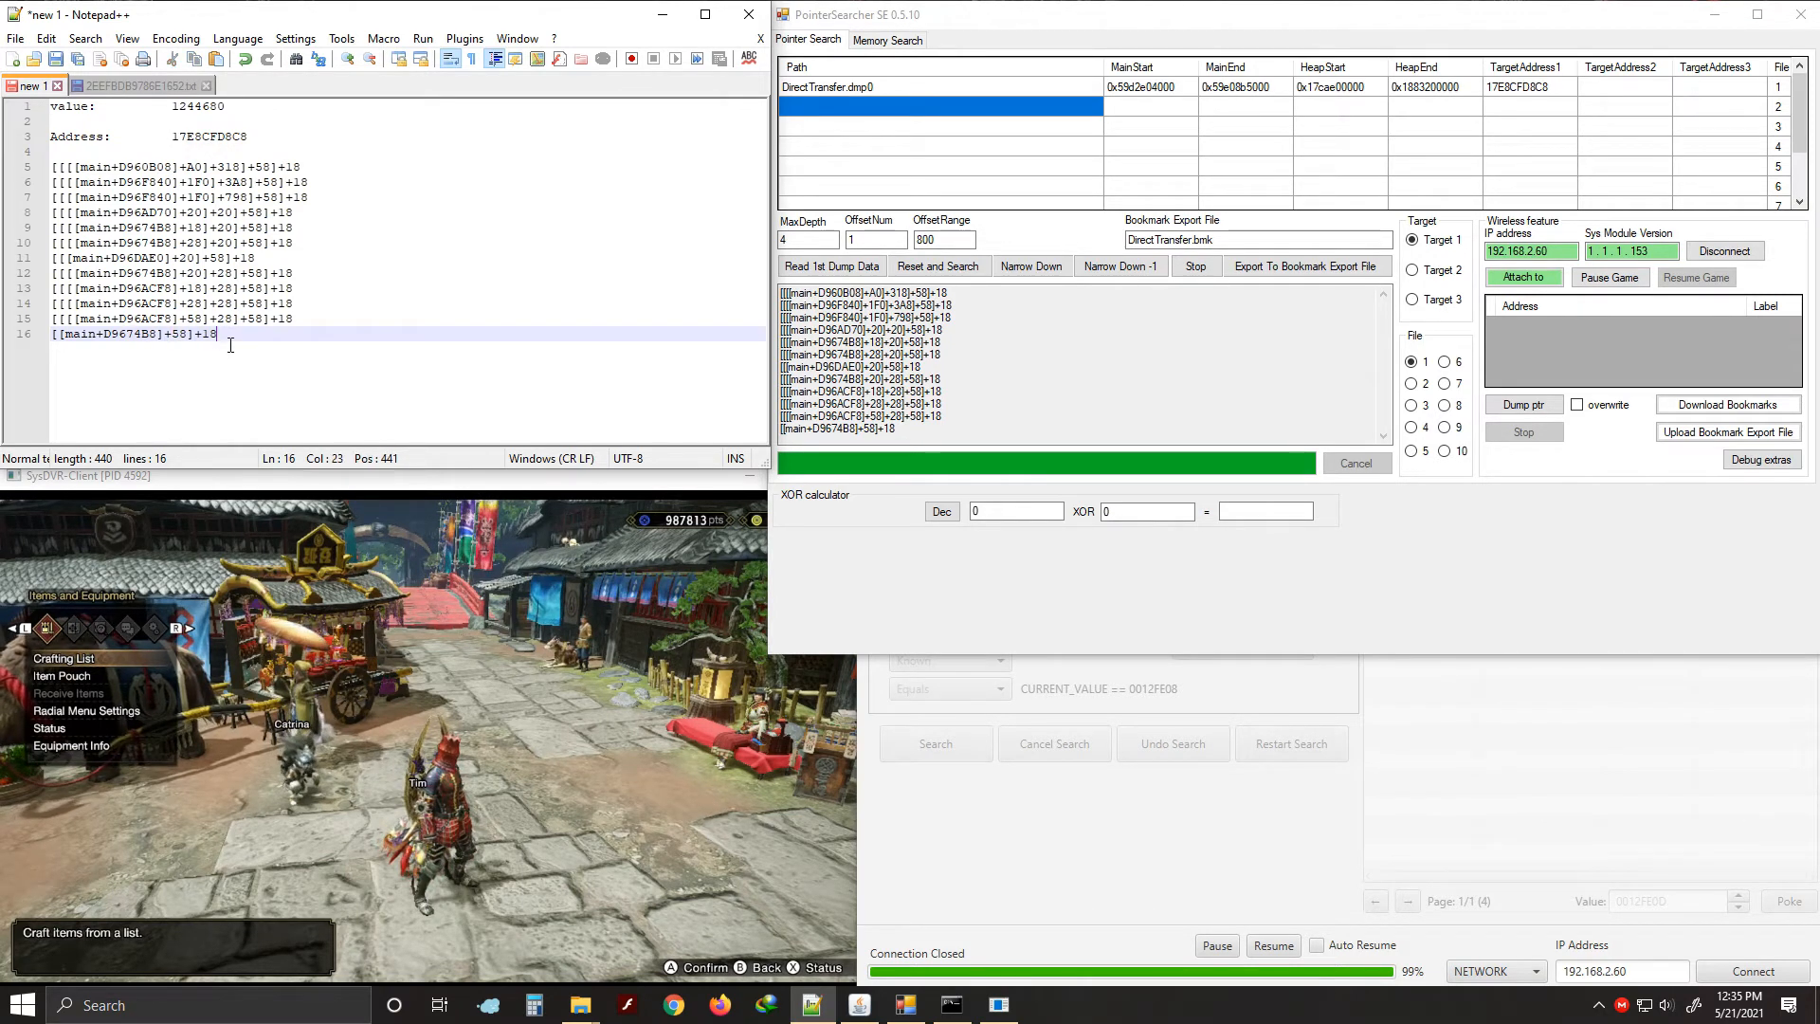
Examine the listed pointer paths in the text file, comparing their lengths and the sizes of their offsets
{"action": "left_click_drag", "start_coordinate": [299, 322], "coordinate": [246, 294]}
{"action": "left_click", "coordinate": [262, 257]}
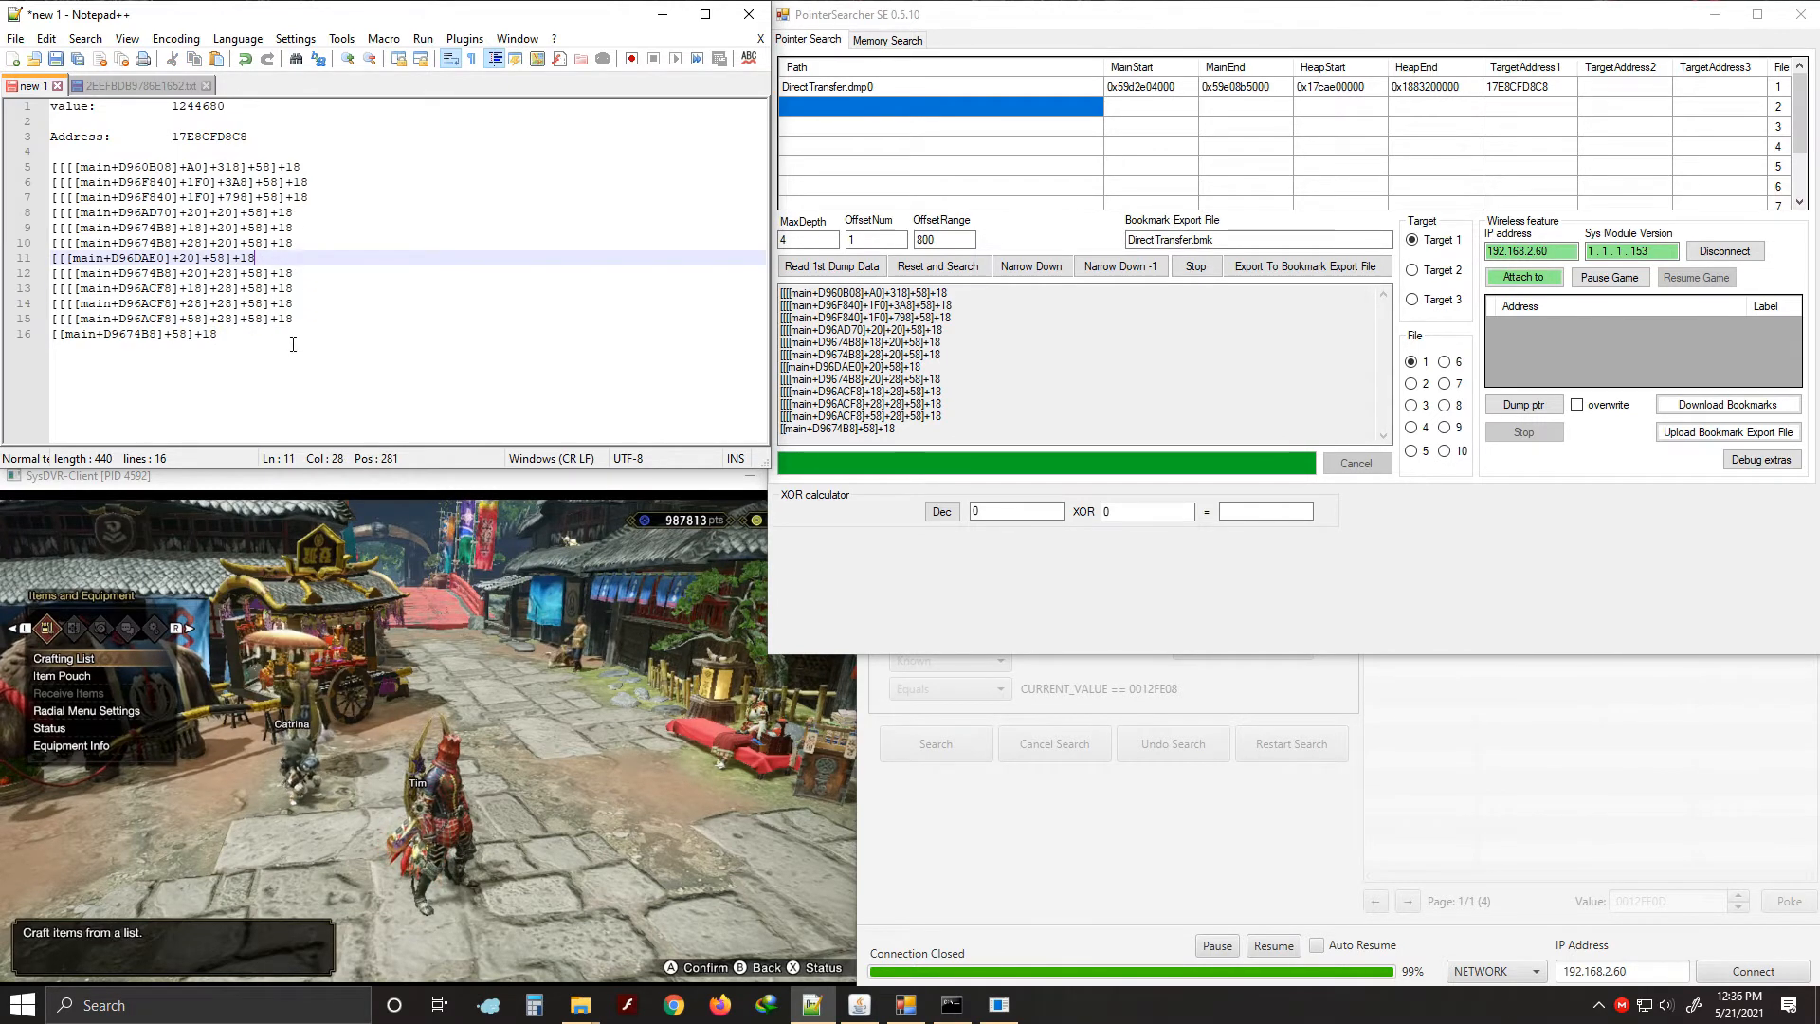
{"action": "left_click", "coordinate": [314, 320]}
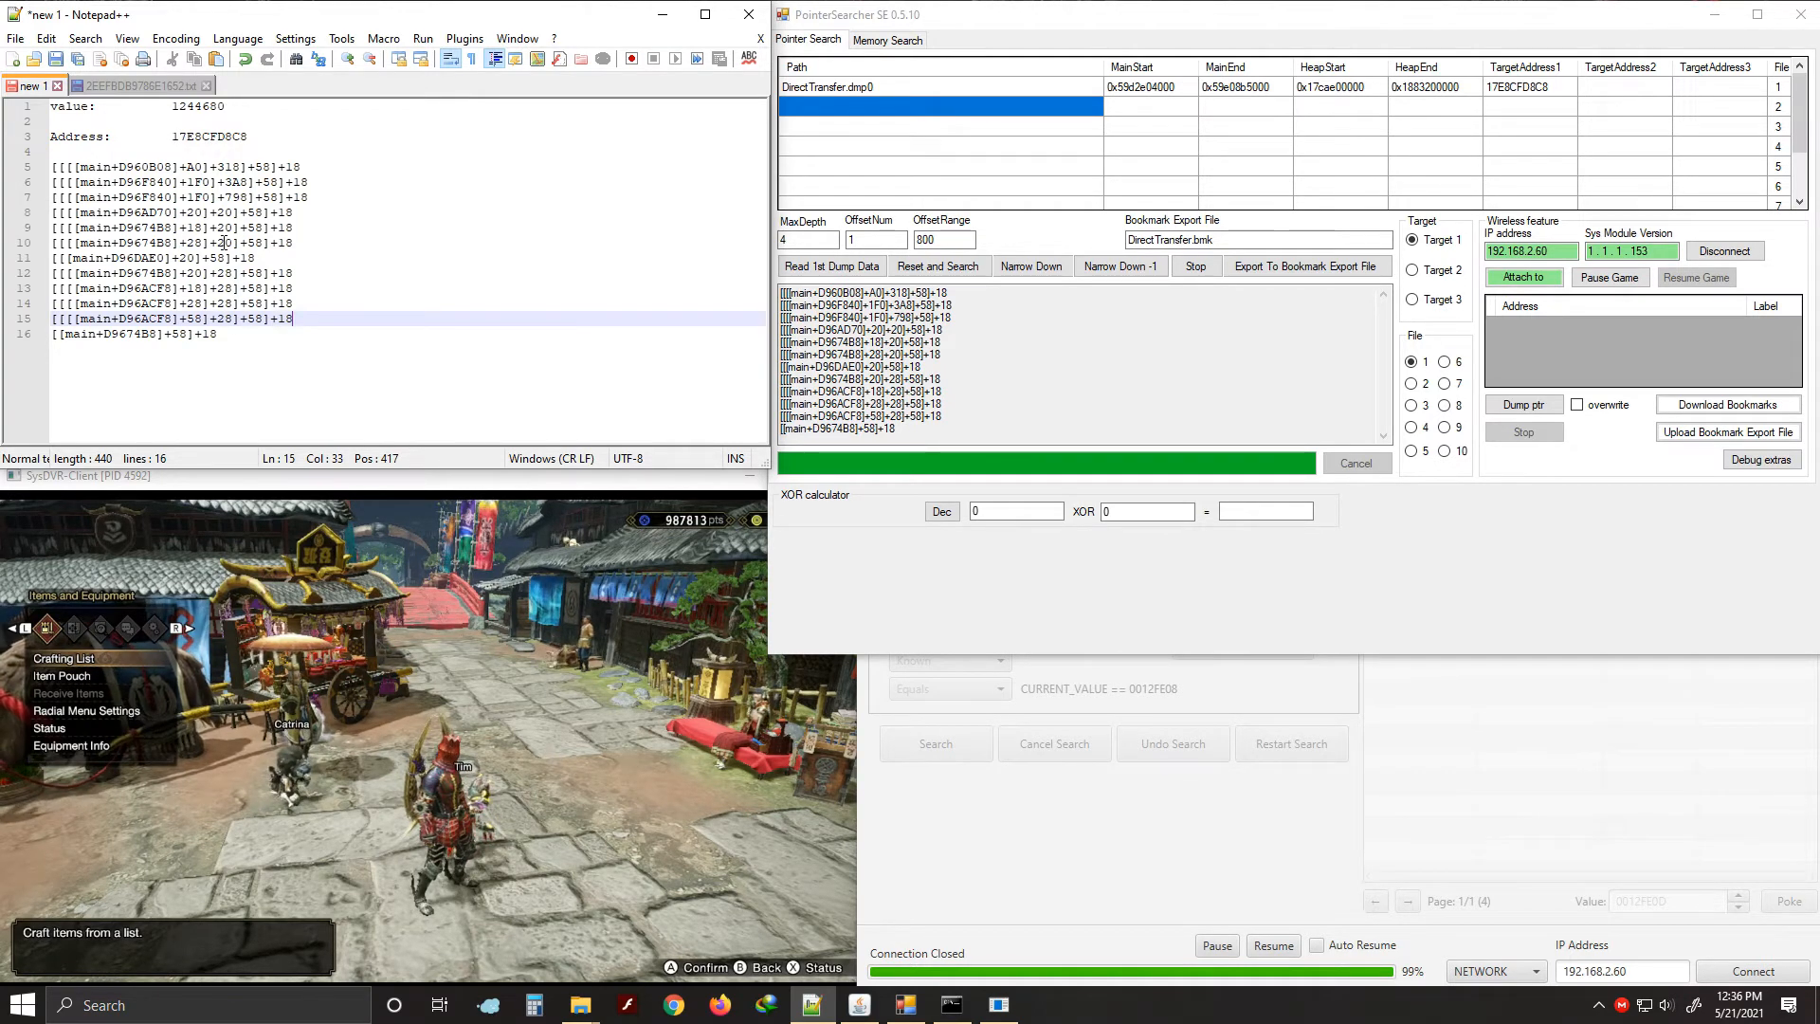
{"action": "left_click", "coordinate": [223, 243]}
{"action": "left_click_drag", "start_coordinate": [216, 289], "coordinate": [196, 304]}
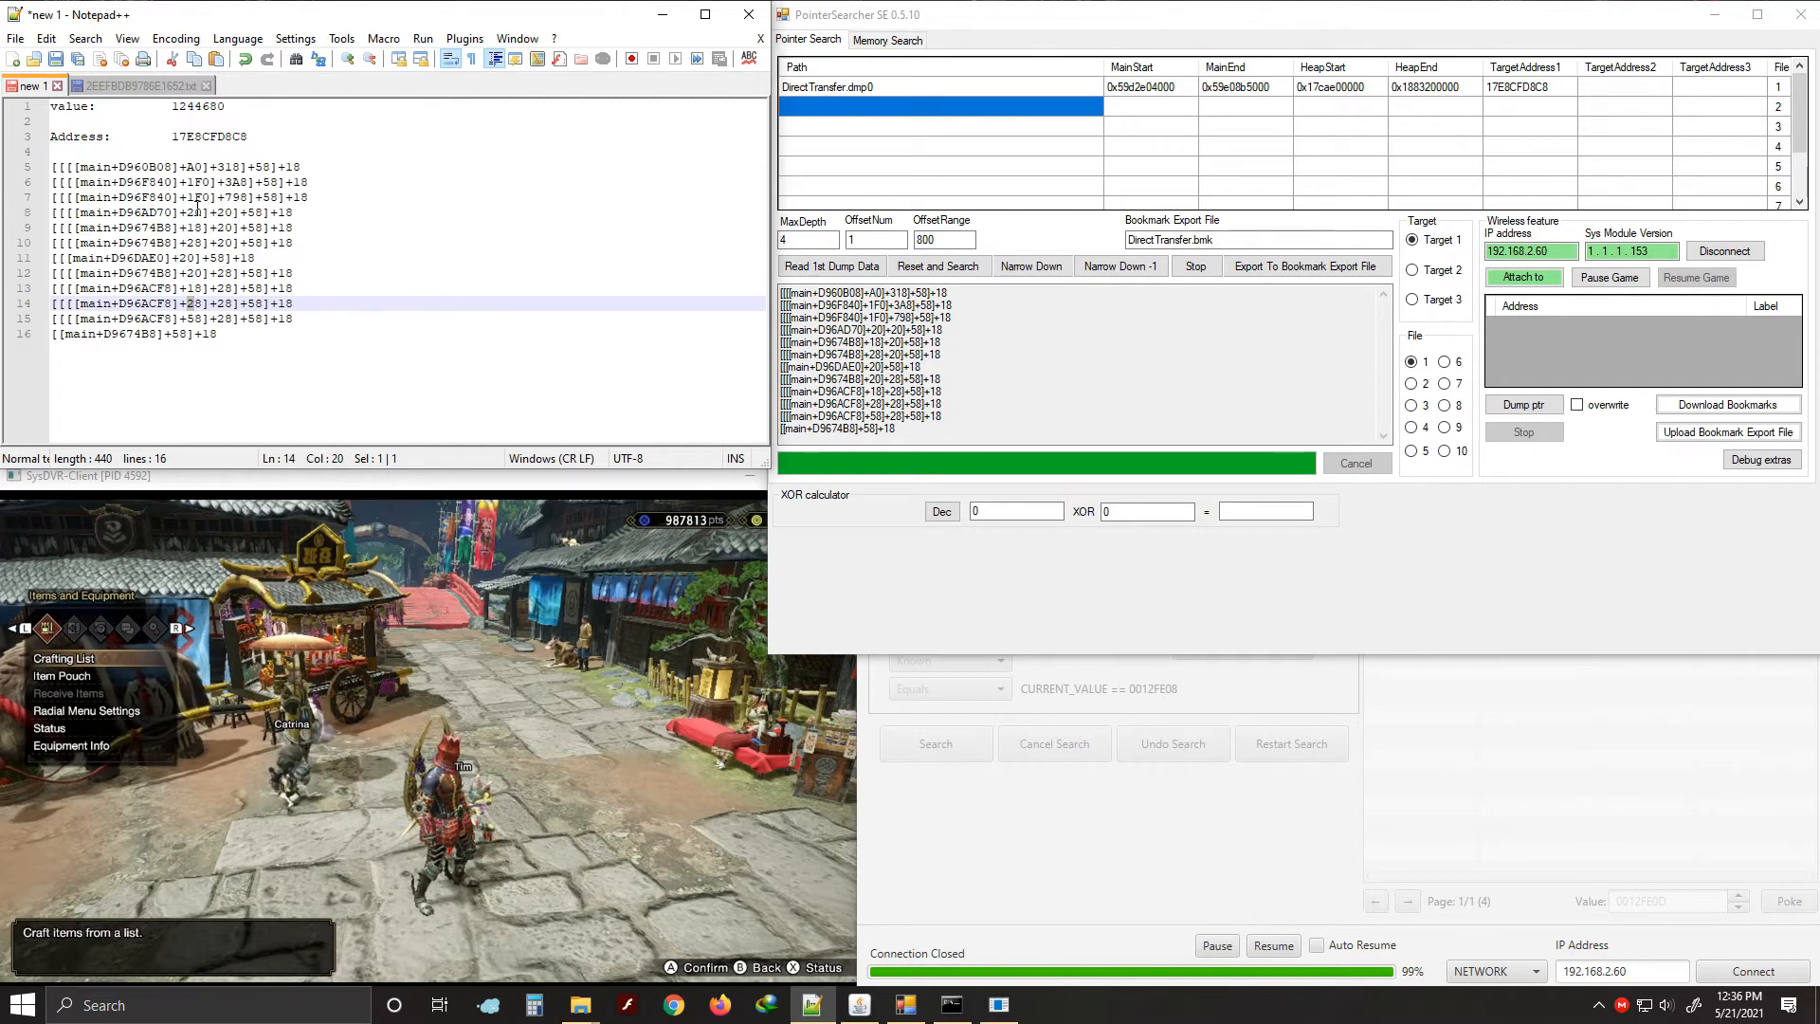
{"action": "left_click_drag", "start_coordinate": [187, 182], "coordinate": [246, 206]}
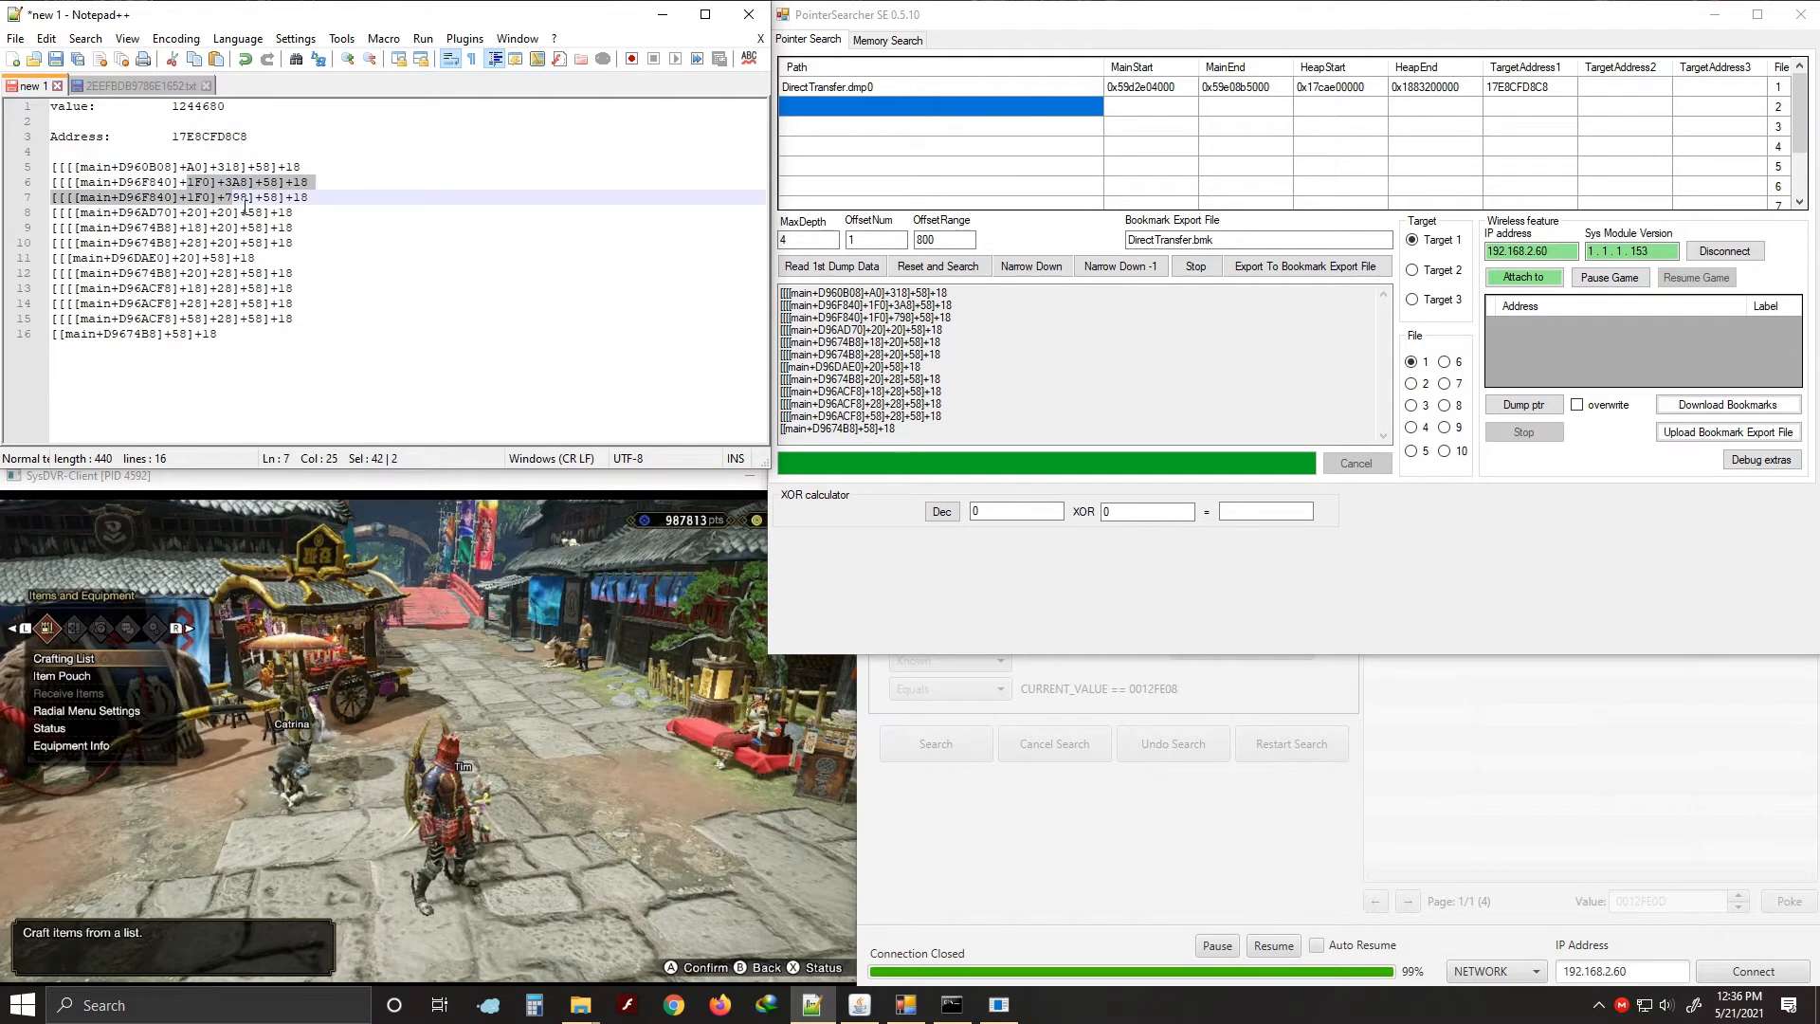
{"action": "left_click", "coordinate": [298, 227]}
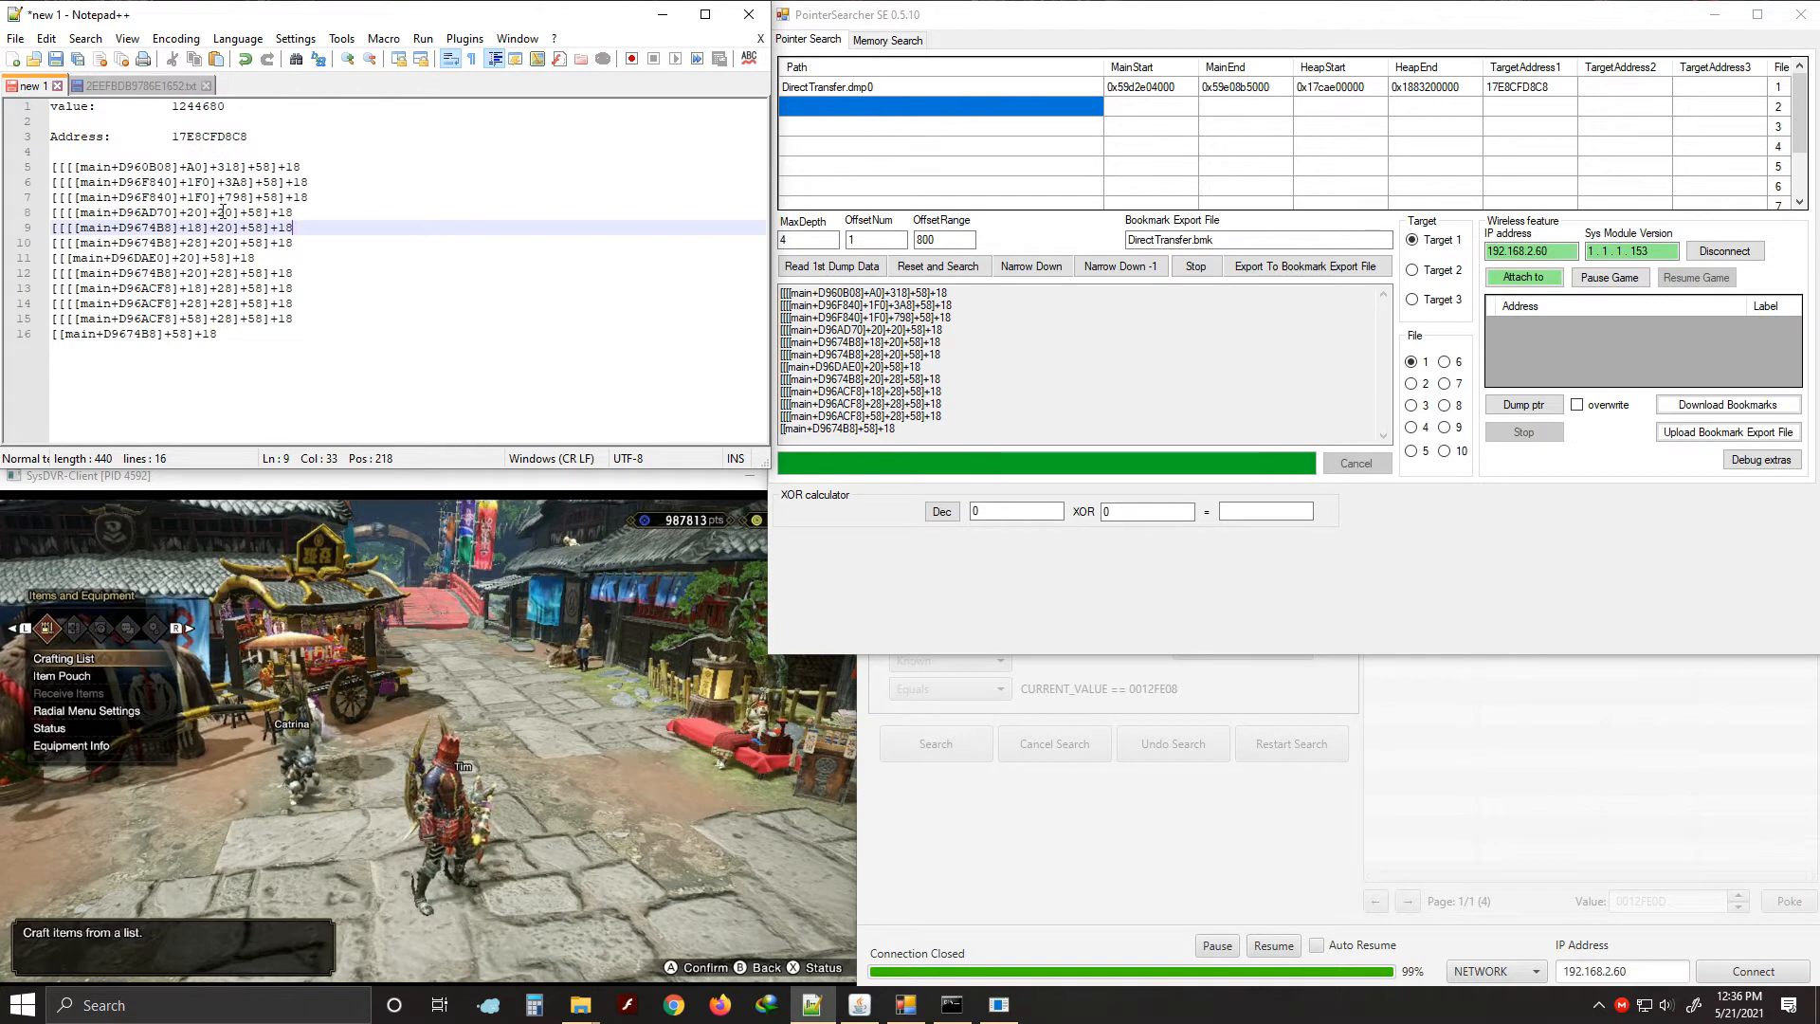
{"action": "left_click", "coordinate": [284, 353]}
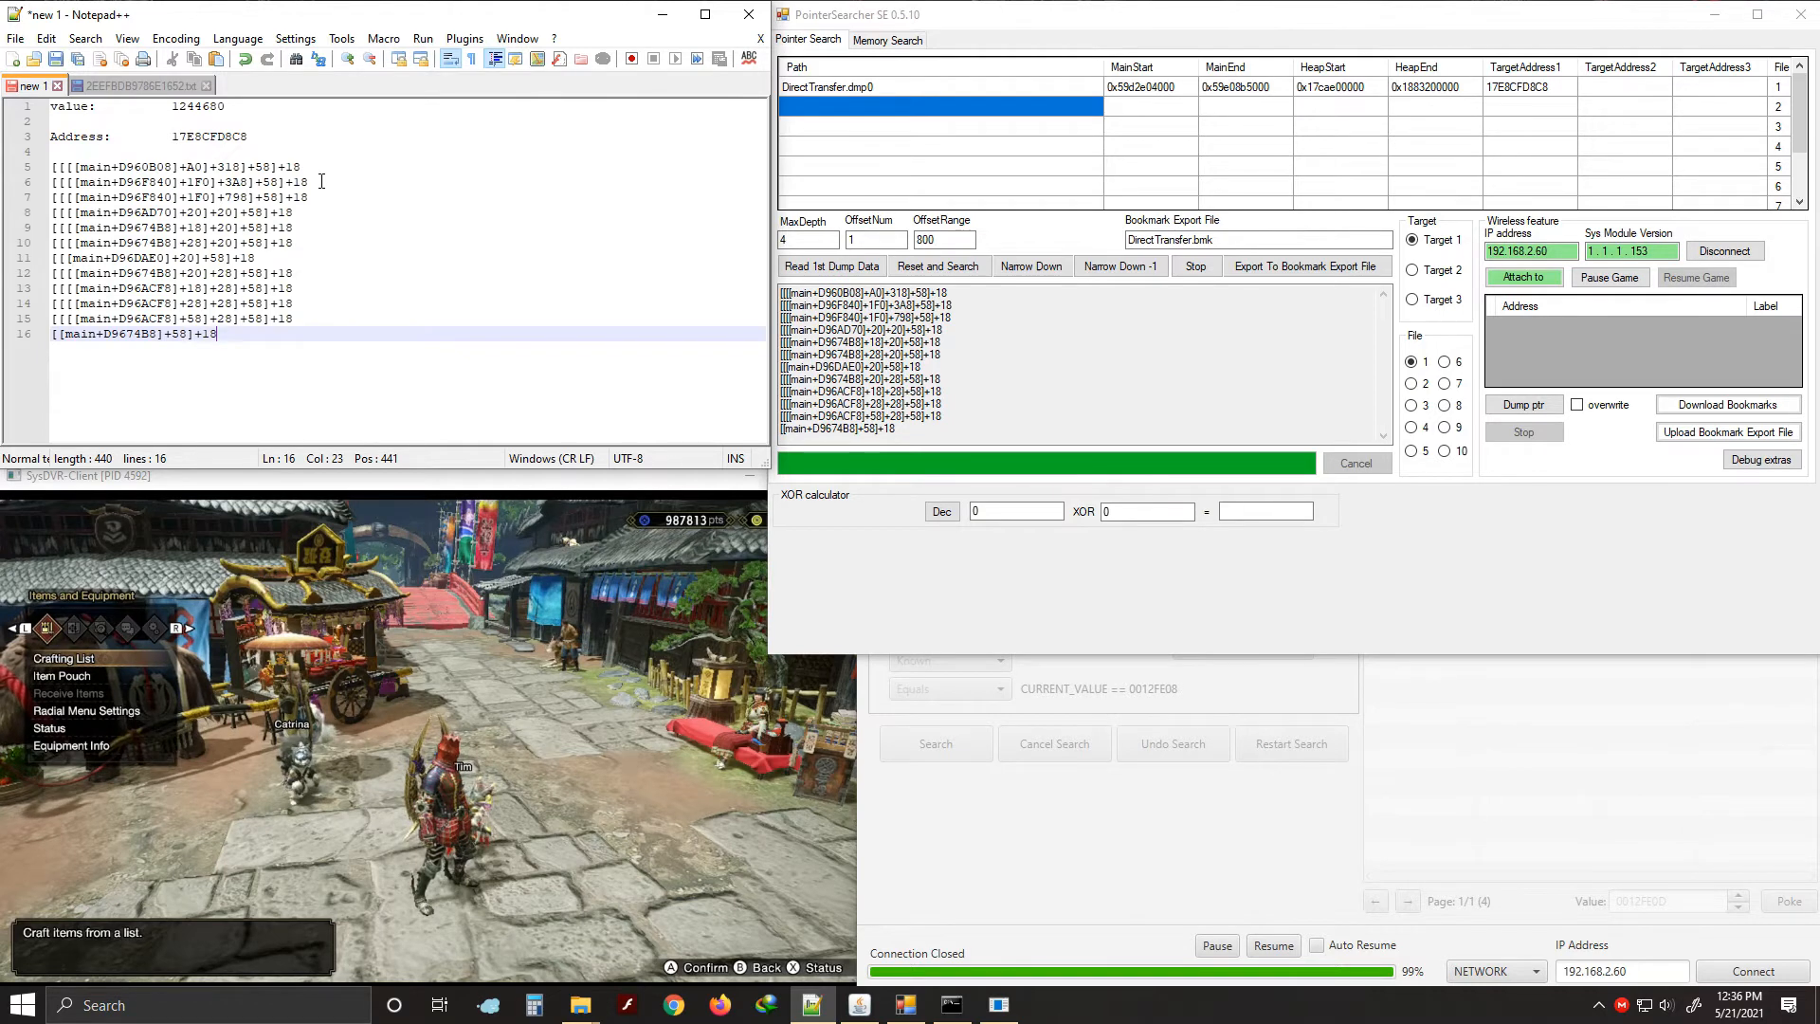
Copy the pointer path on line 6 of the text file, and move the console connection from PointerSearcher SE to JNoexs
{"action": "left_click", "coordinate": [326, 188]}
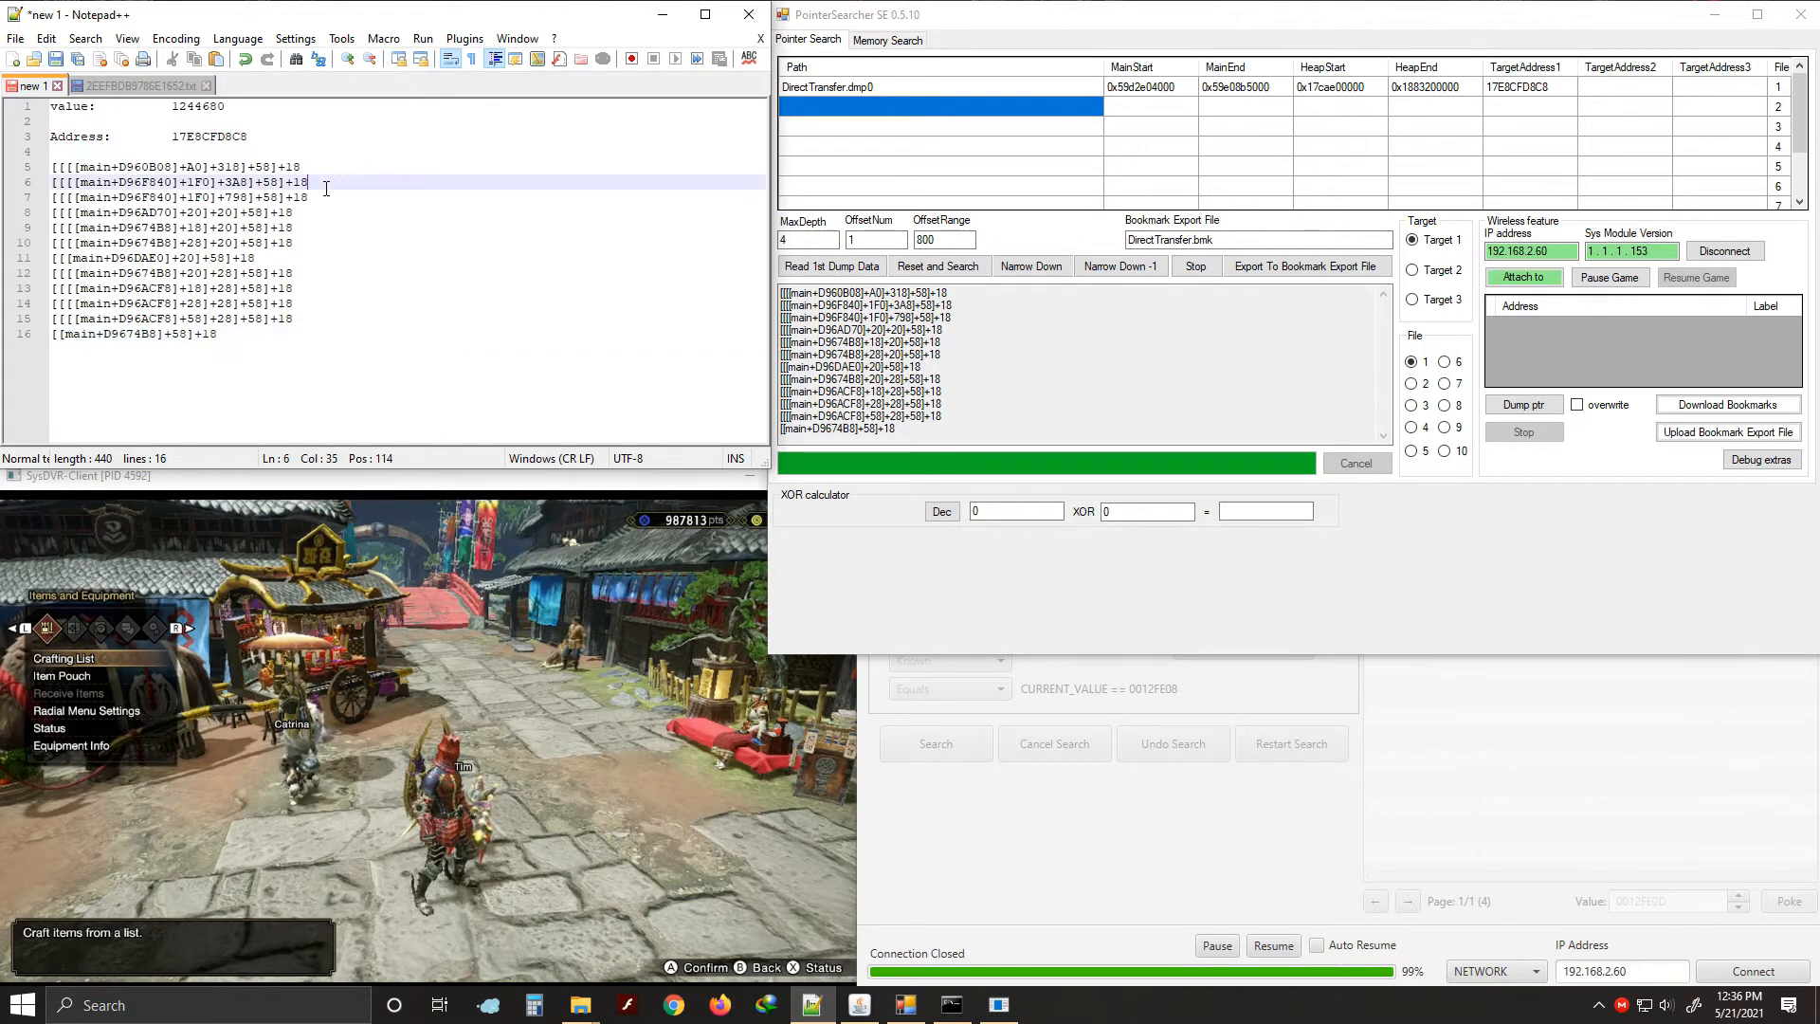
{"action": "left_click_drag", "start_coordinate": [326, 189], "coordinate": [45, 197]}
{"action": "key", "text": "ctrl+c"}
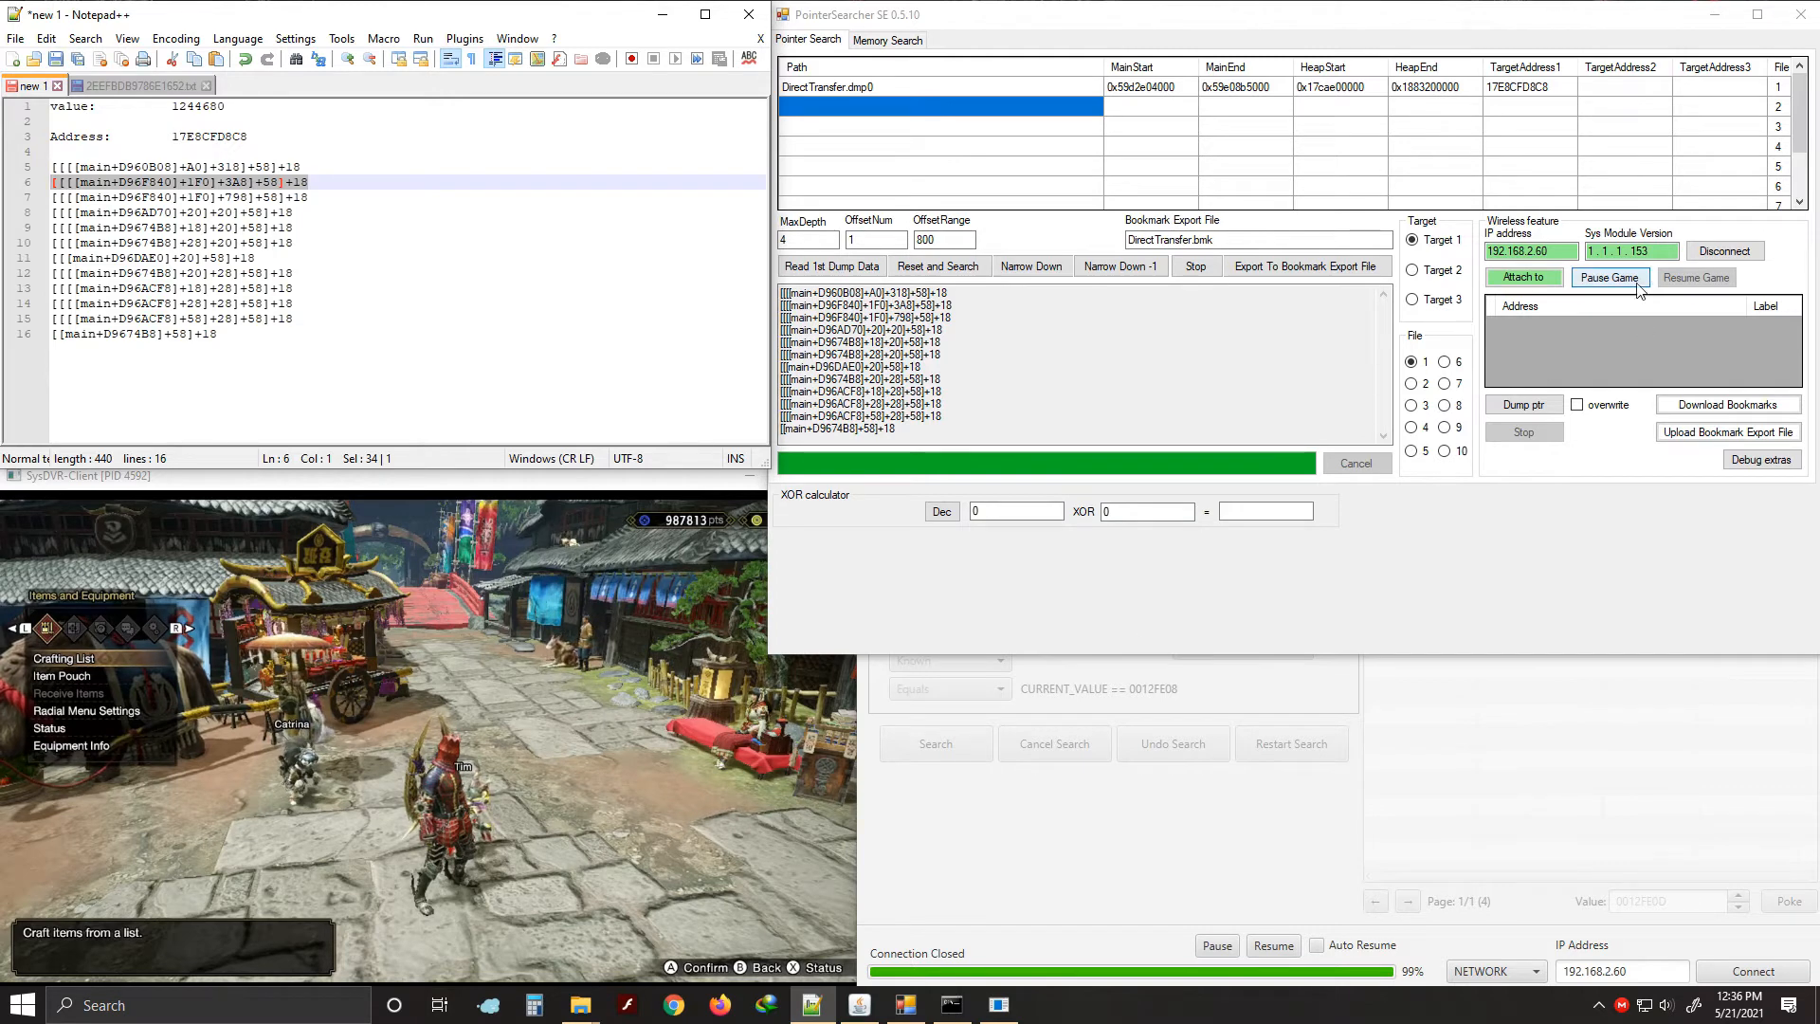
{"action": "left_click", "coordinate": [1722, 252]}
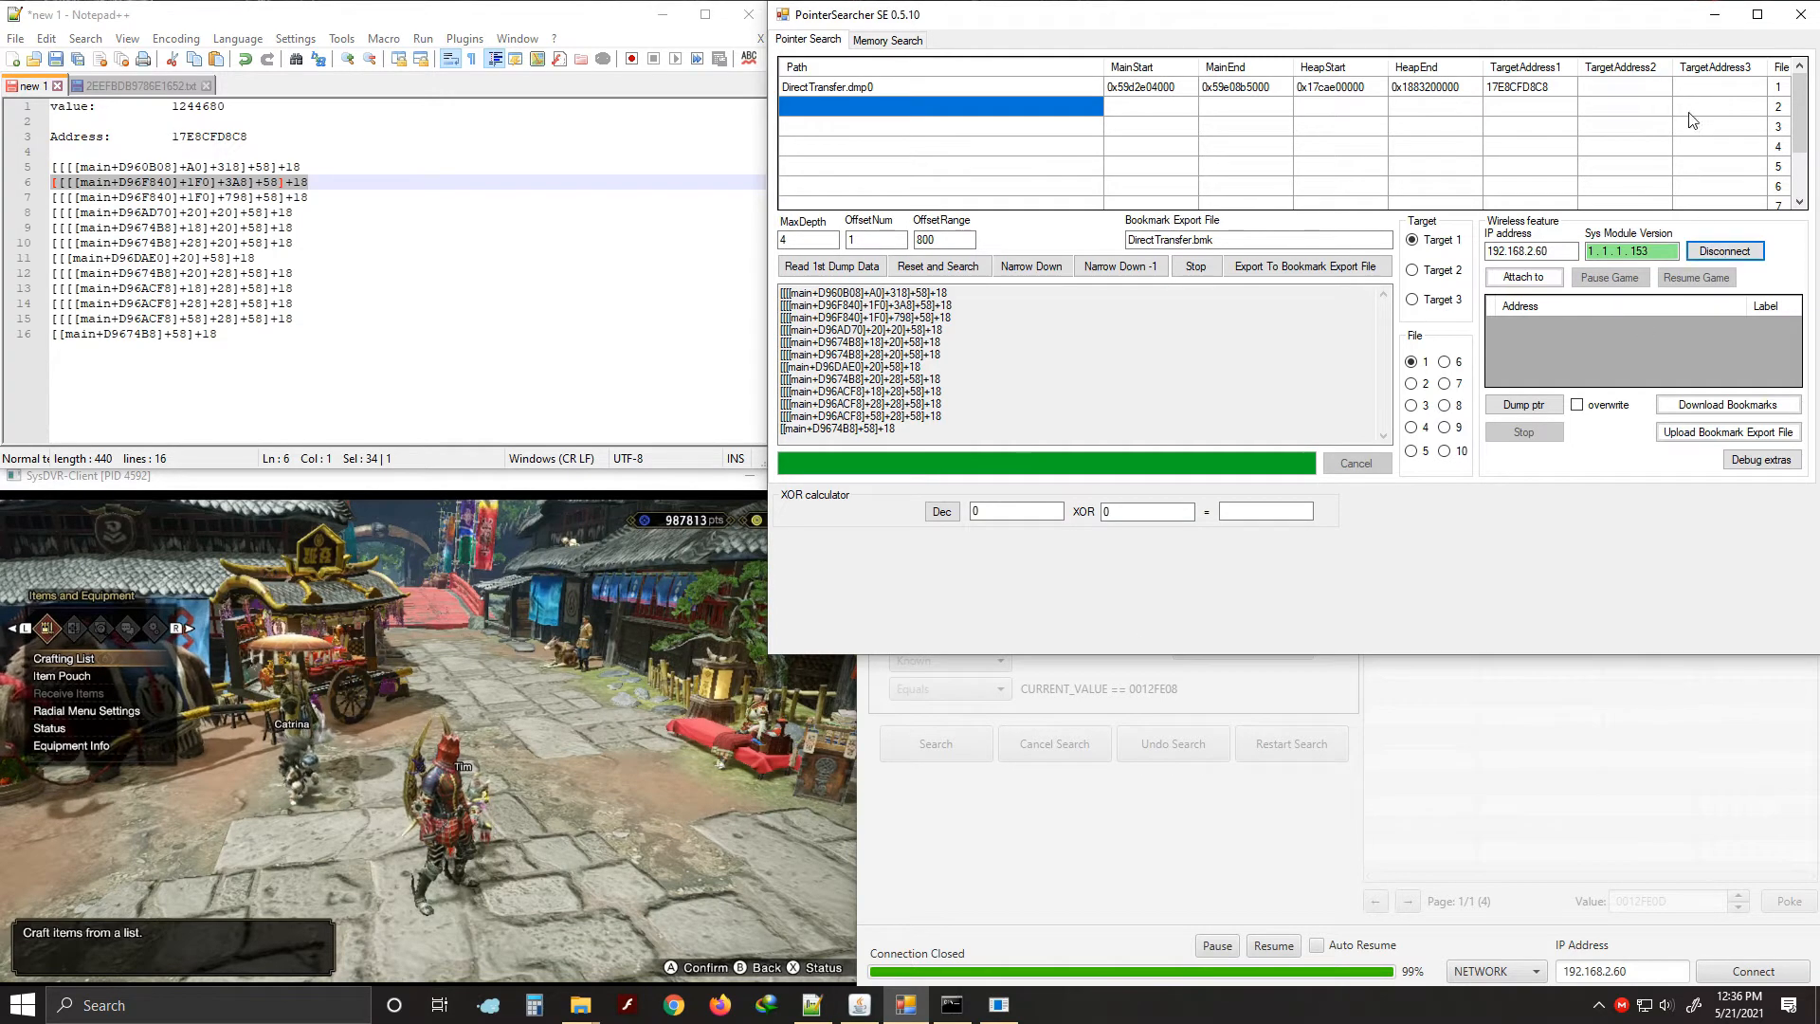
{"action": "left_click", "coordinate": [1527, 903]}
{"action": "left_click", "coordinate": [1754, 971]}
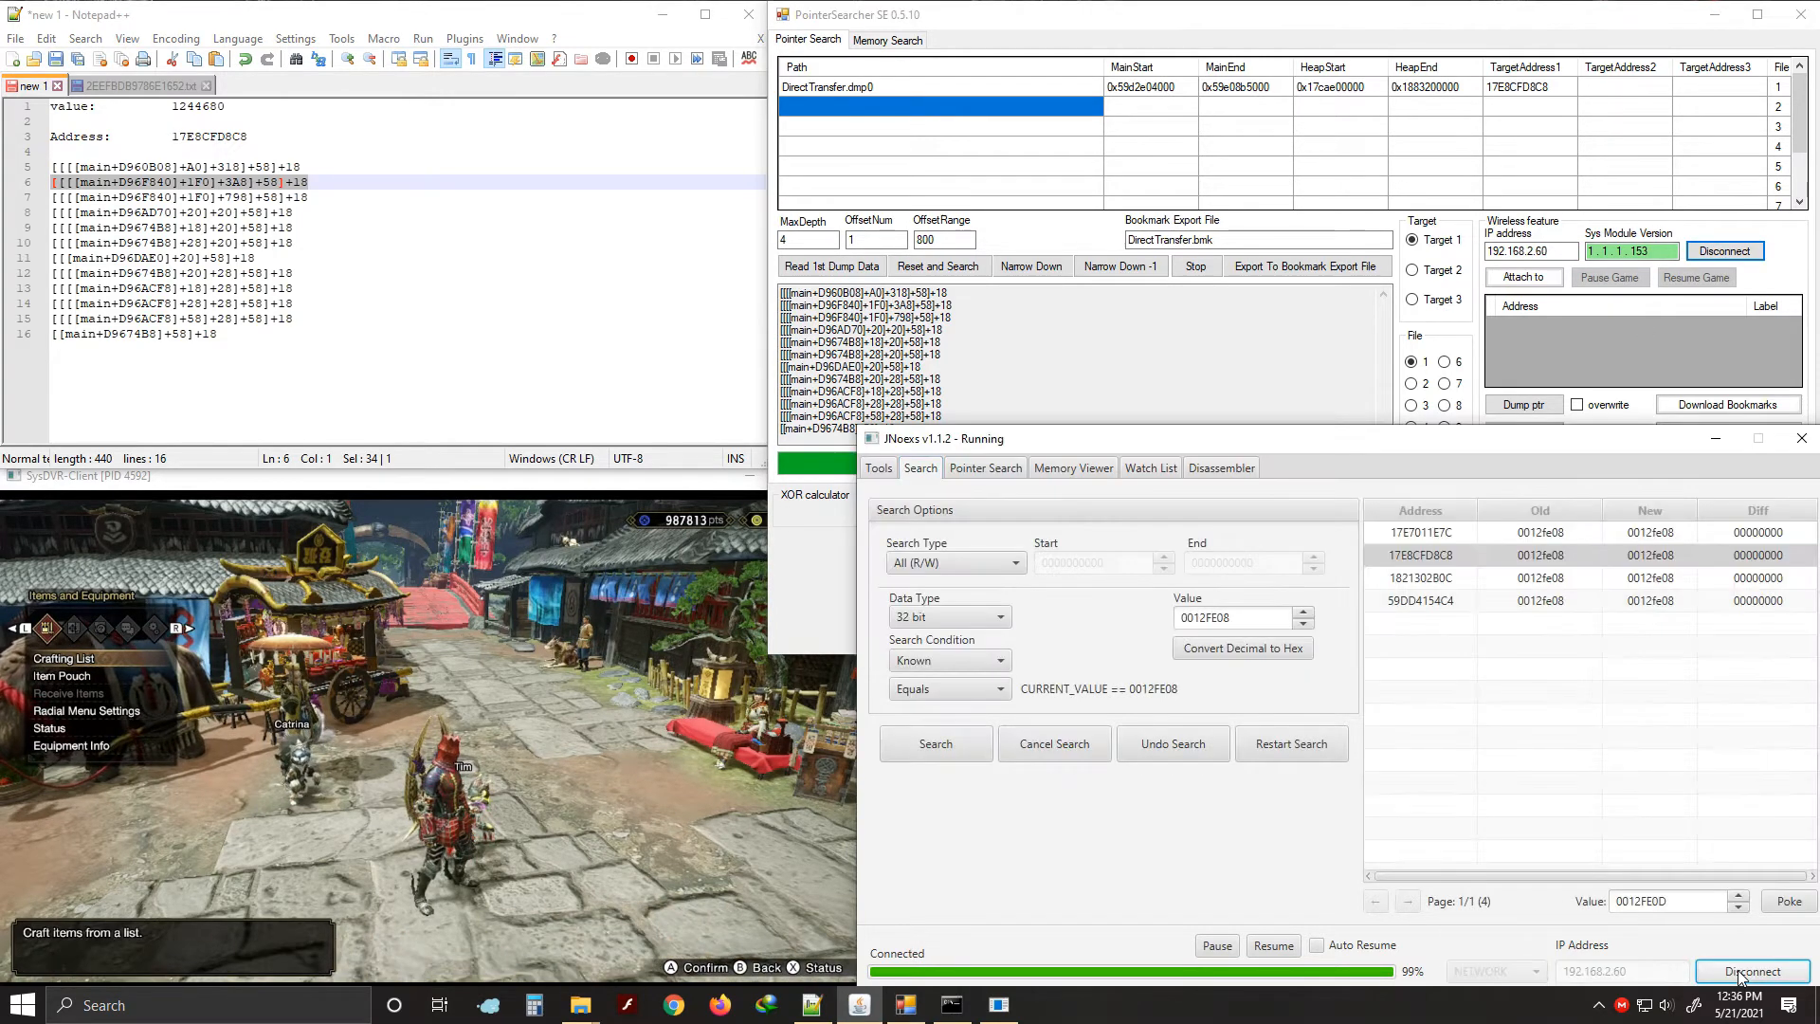
Parse the copied expression [[[[main+D96F840]+1F0]+3A8]+58]+18 in JNoexs and check the address it resolves to
{"action": "left_click", "coordinate": [880, 468]}
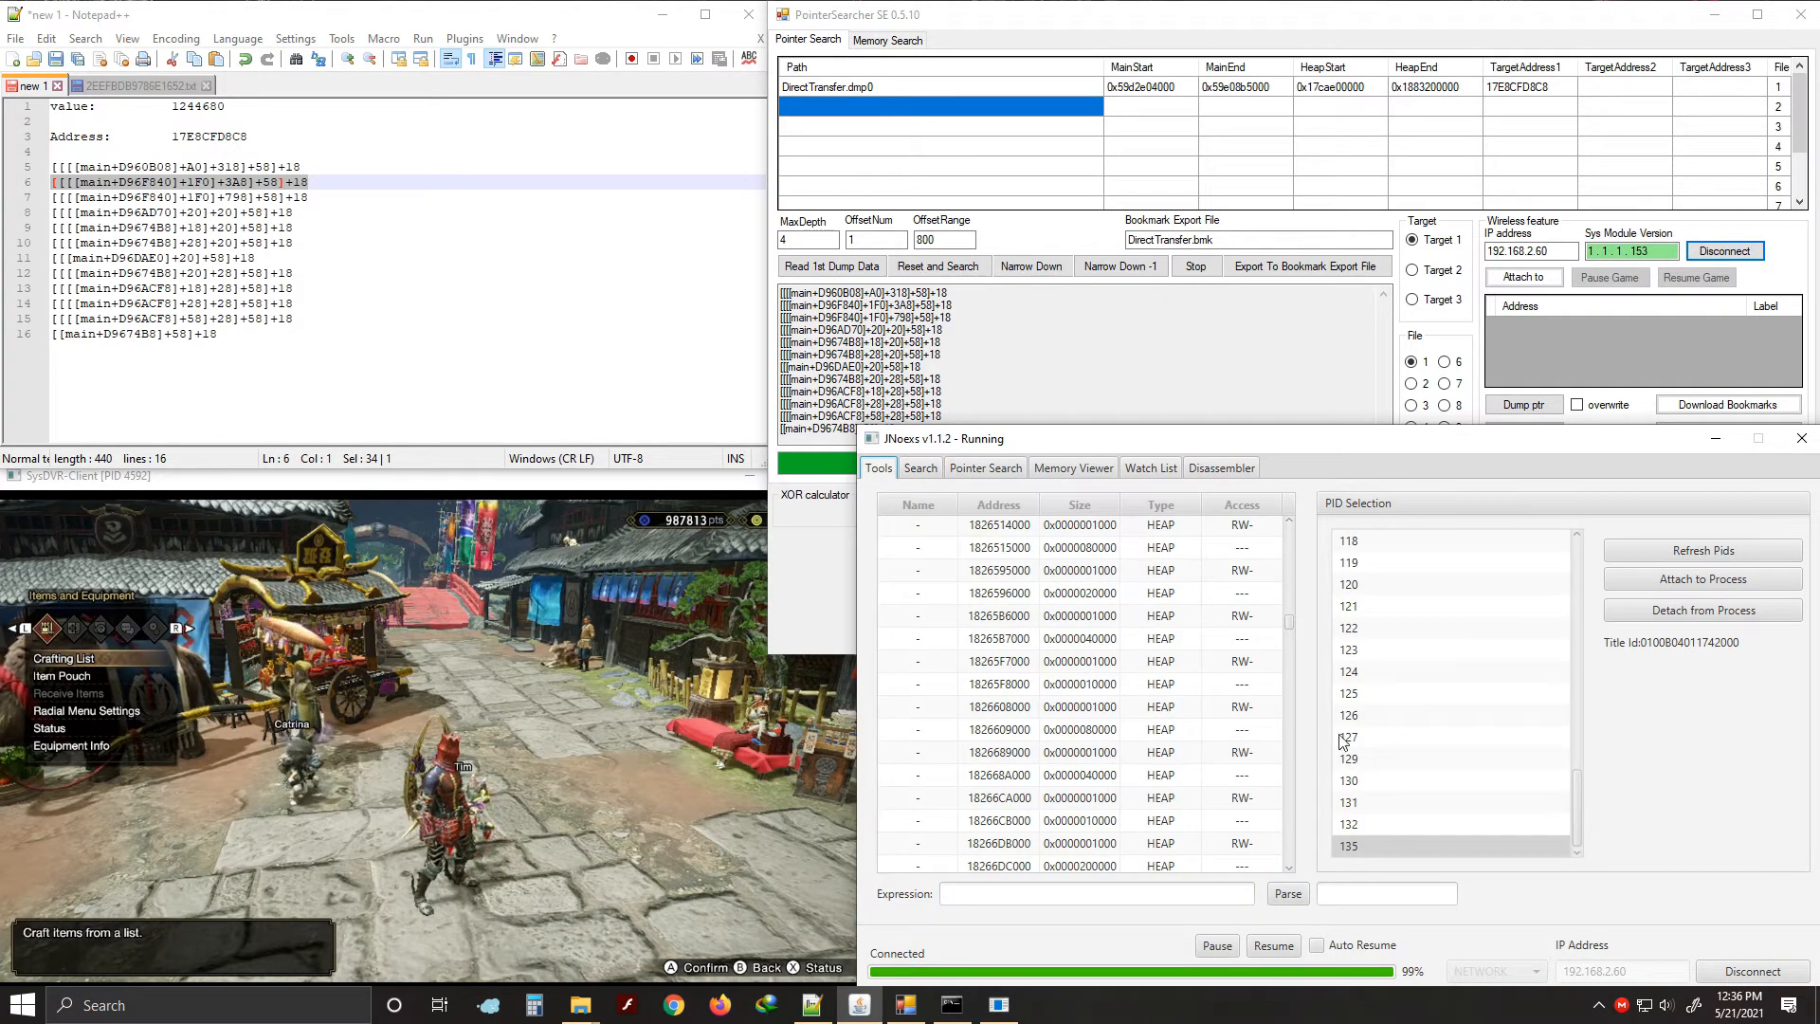
{"action": "scroll", "coordinate": [1059, 718], "scroll_direction": "down", "scroll_amount": 2}
{"action": "scroll", "coordinate": [1059, 718], "scroll_direction": "up", "scroll_amount": 1}
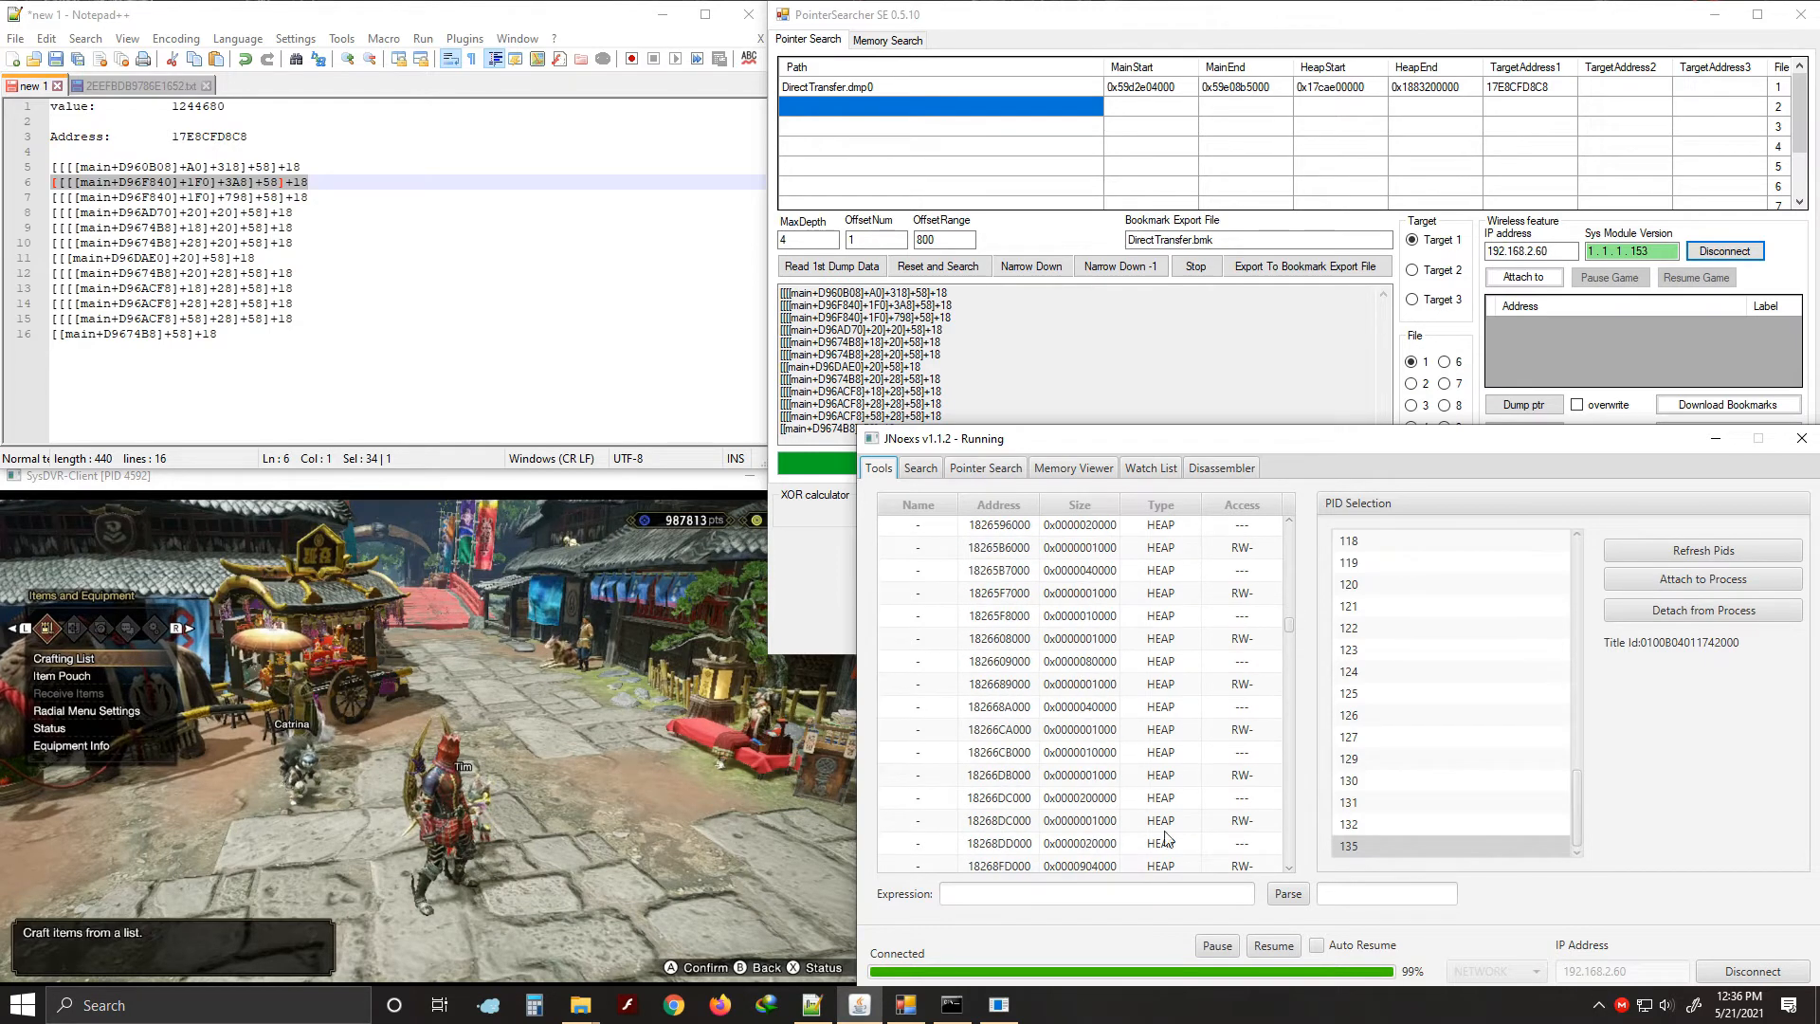
{"action": "left_click", "coordinate": [1016, 895]}
{"action": "key", "text": "ctrl+v"}
{"action": "left_click", "coordinate": [1286, 896]}
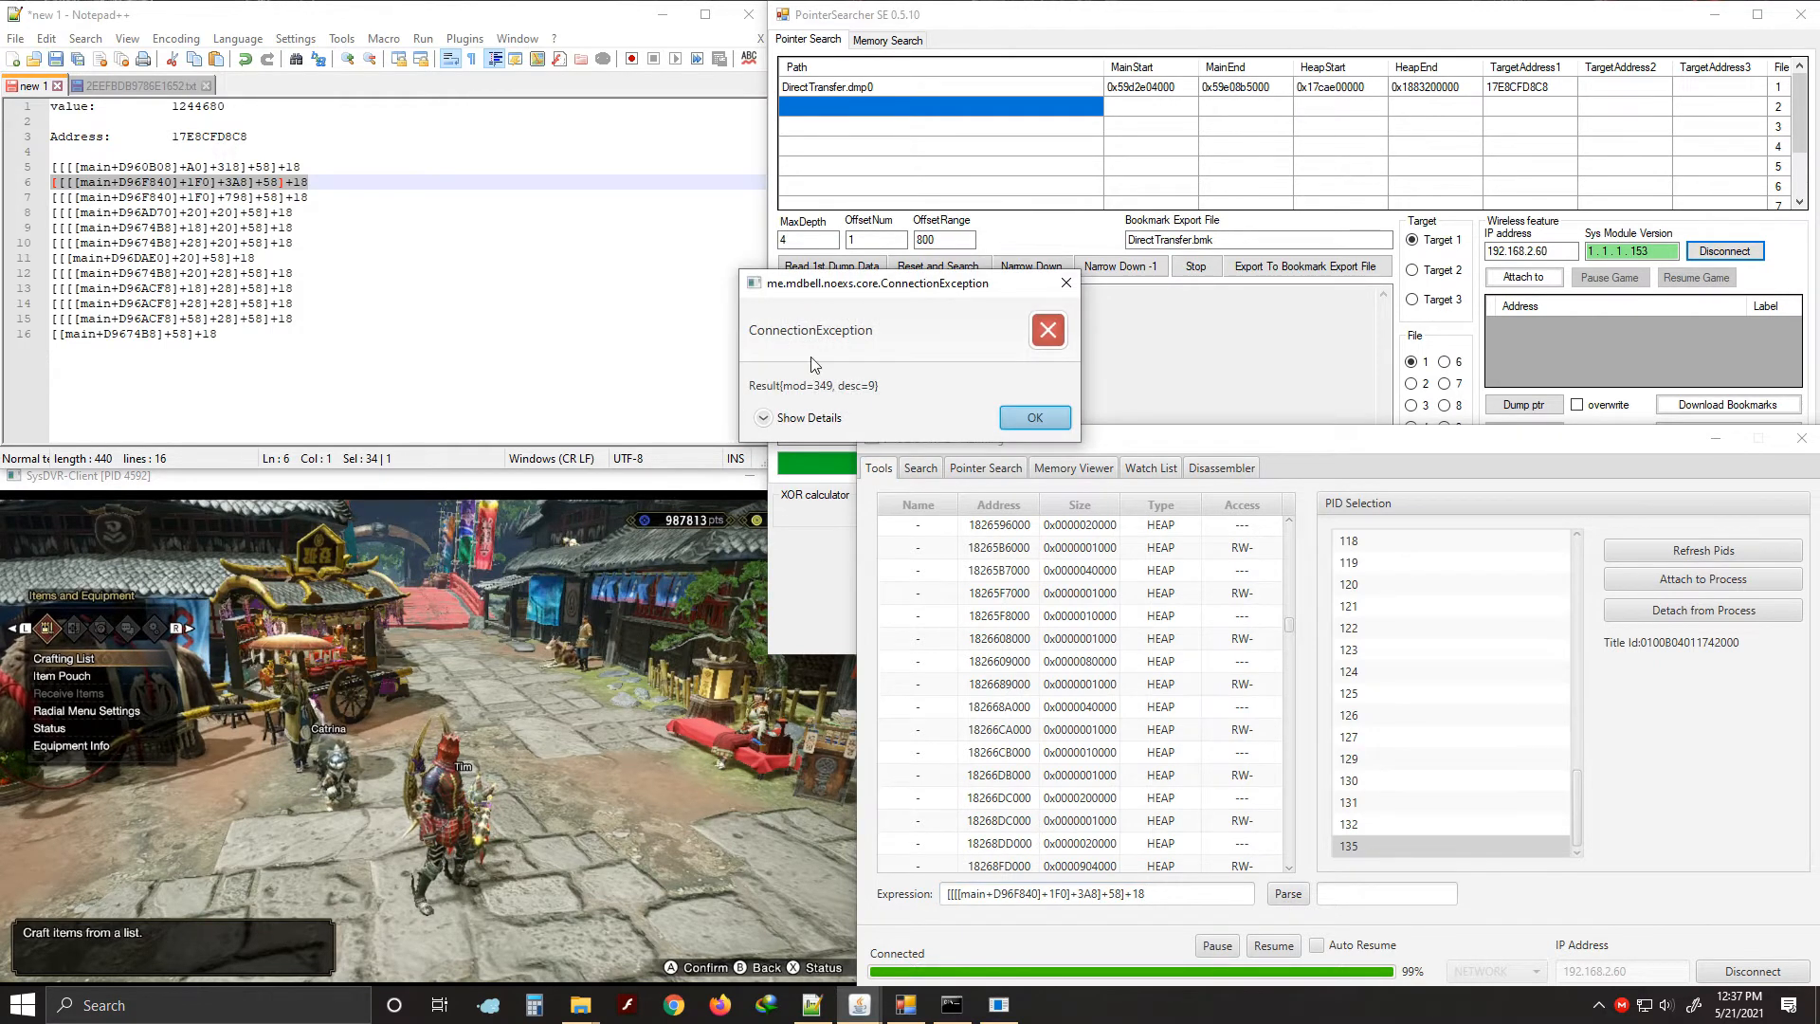
{"action": "left_click", "coordinate": [1036, 417]}
{"action": "left_click", "coordinate": [1289, 896]}
{"action": "double_click", "coordinate": [1408, 894]}
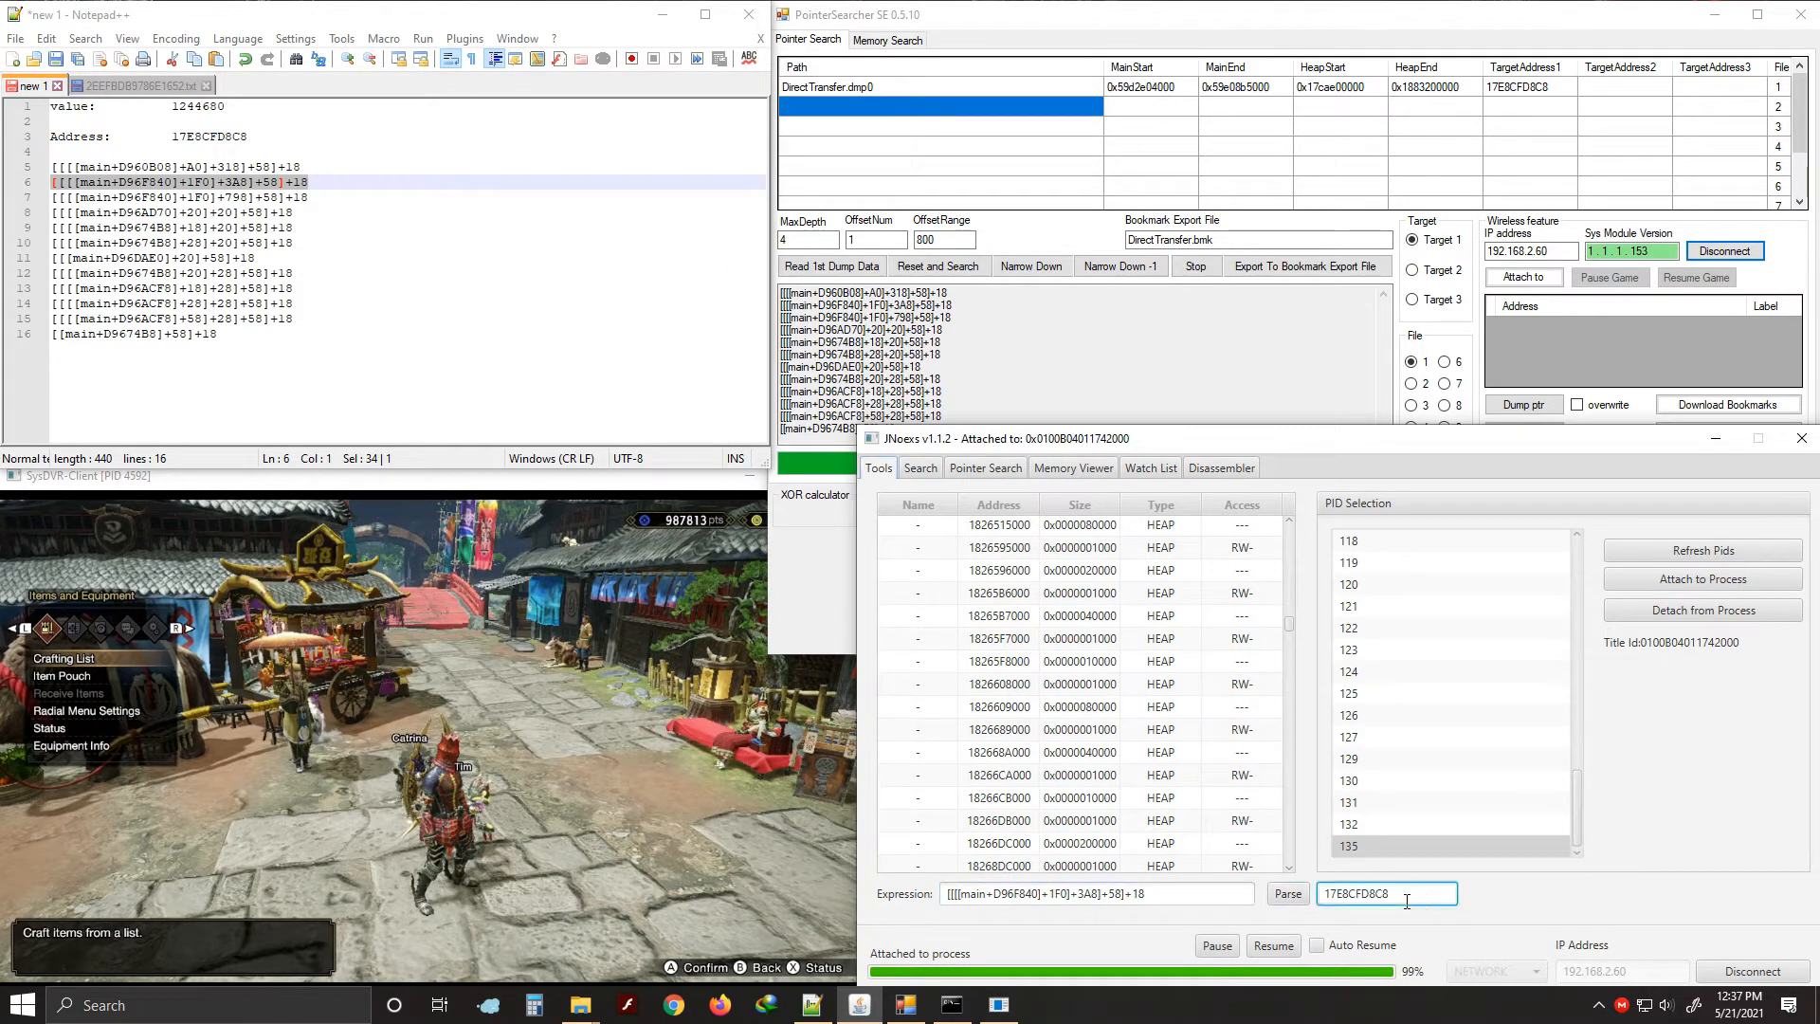
{"action": "left_click", "coordinate": [1422, 900]}
{"action": "double_click", "coordinate": [1404, 900]}
Move the path [[[[main+D96F840]+1F0]+3A8]+58]+18 from line 6 to line 19 of the text file, below the list
{"action": "left_click", "coordinate": [325, 230]}
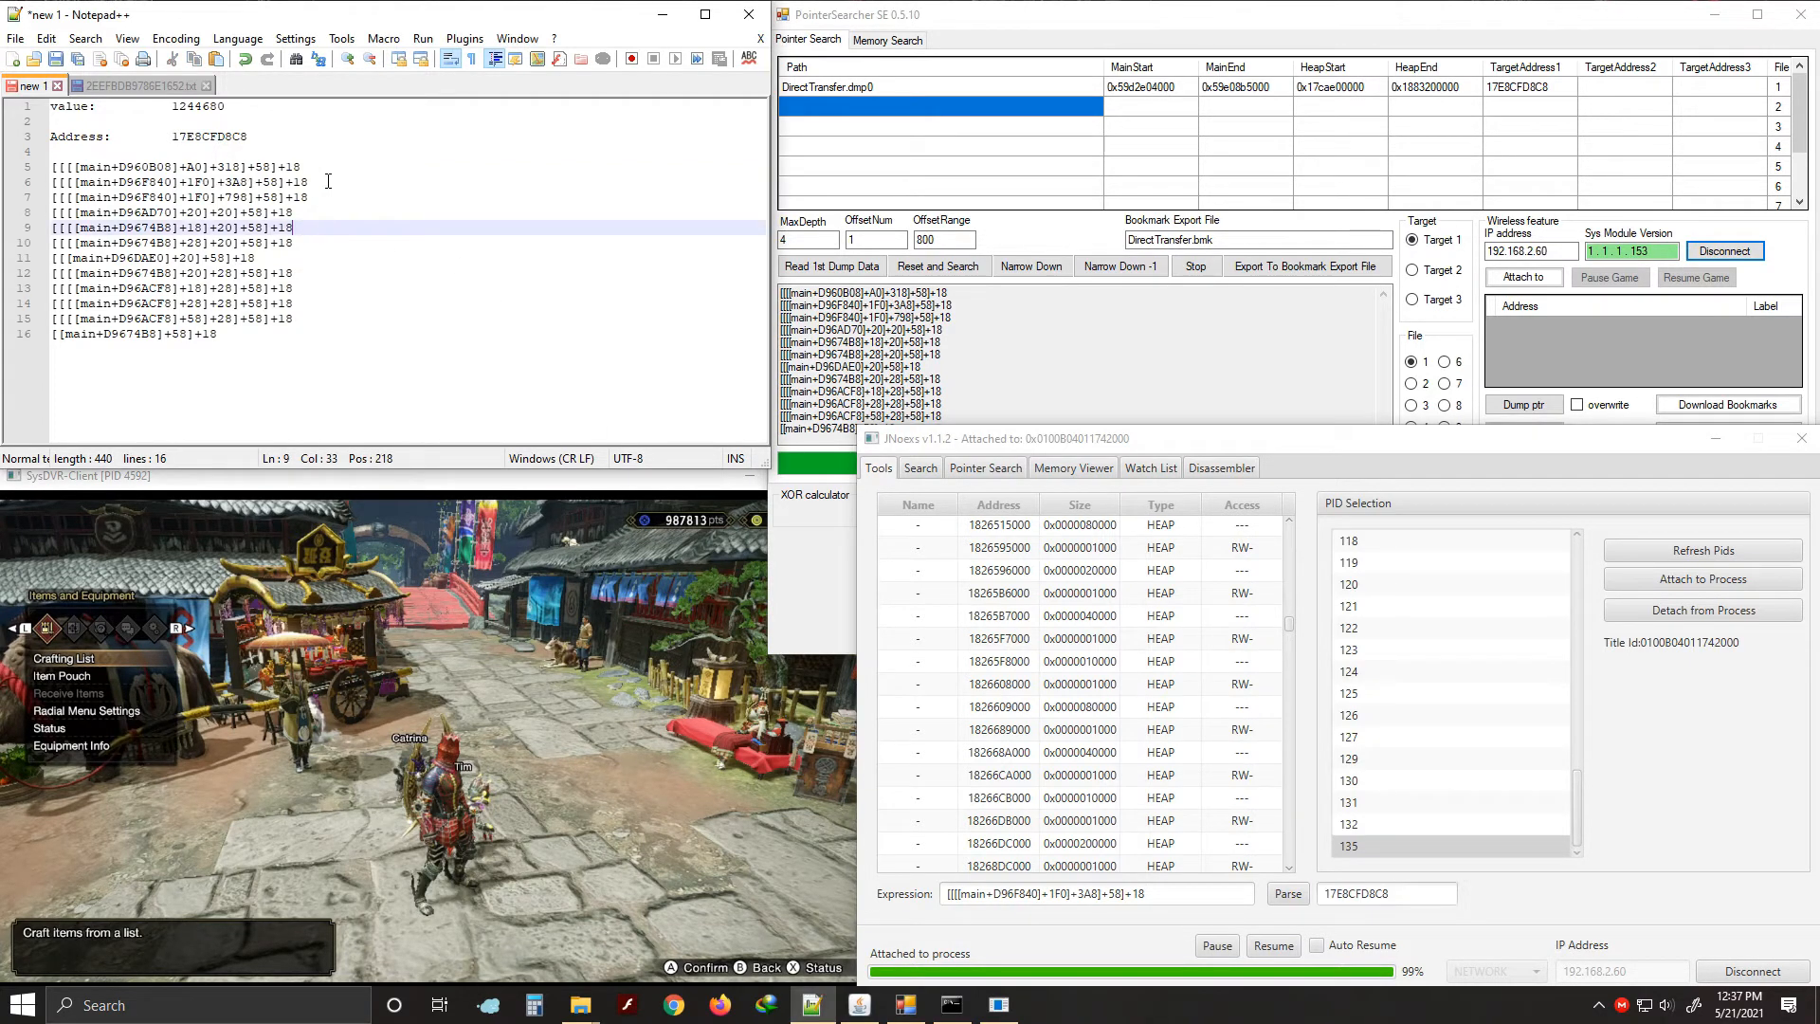
{"action": "left_click_drag", "start_coordinate": [328, 181], "coordinate": [53, 182]}
{"action": "key", "text": "ctrl+x"}
{"action": "left_click", "coordinate": [163, 396]}
{"action": "key", "text": "Return"}
{"action": "key", "text": "Return"}
{"action": "key", "text": "Return"}
{"action": "key", "text": "ctrl+v"}
Copy the path [[[main+D96DAE0]+20]+58]+18 from line 11 and parse it as the expression in JNoexs
{"action": "left_click", "coordinate": [310, 186]}
{"action": "left_click_drag", "start_coordinate": [287, 263], "coordinate": [55, 263]}
{"action": "key", "text": "ctrl+c"}
{"action": "left_click", "coordinate": [1179, 901]}
{"action": "key", "text": "ctrl+a"}
{"action": "key", "text": "ctrl+v"}
{"action": "left_click", "coordinate": [1289, 894]}
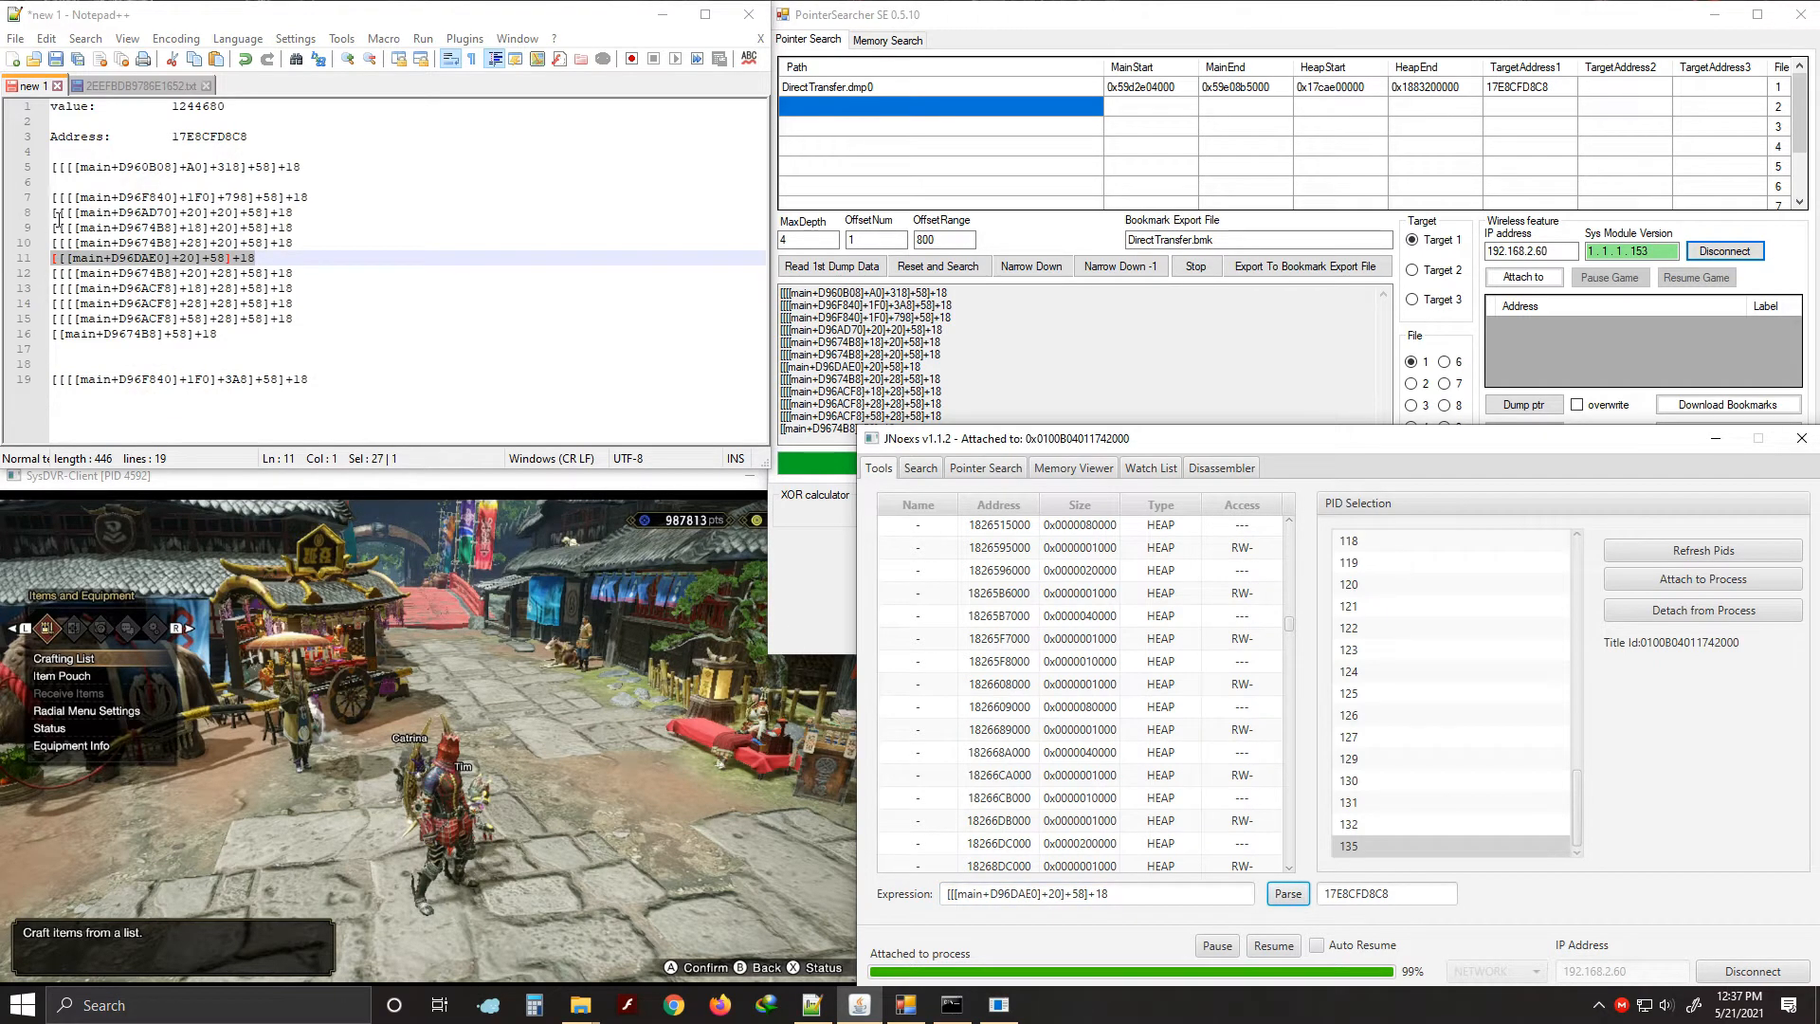
Add [[[main+D96DAE0]+20]+58]+18 on line 20 under the first kept path and delete it from line 11
{"action": "left_click", "coordinate": [342, 379]}
{"action": "left_click", "coordinate": [244, 267]}
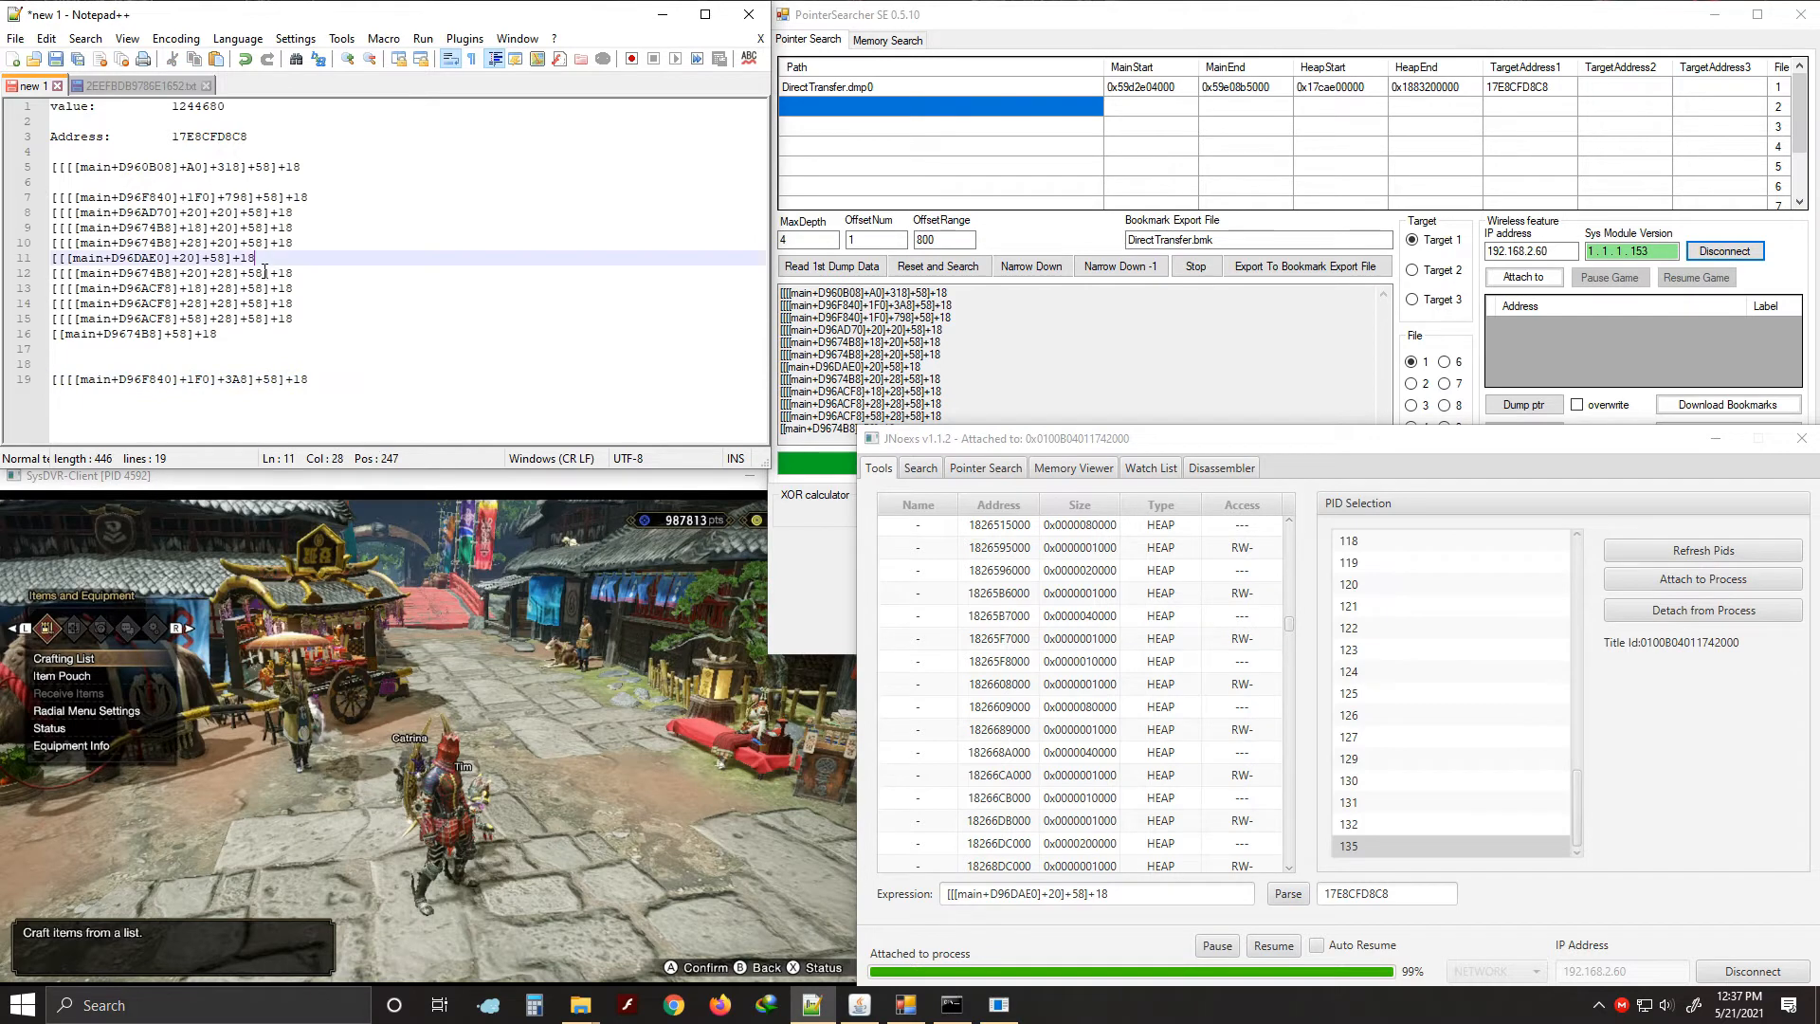
{"action": "left_click", "coordinate": [343, 397]}
{"action": "key", "text": "Return"}
{"action": "key", "text": "ctrl+v"}
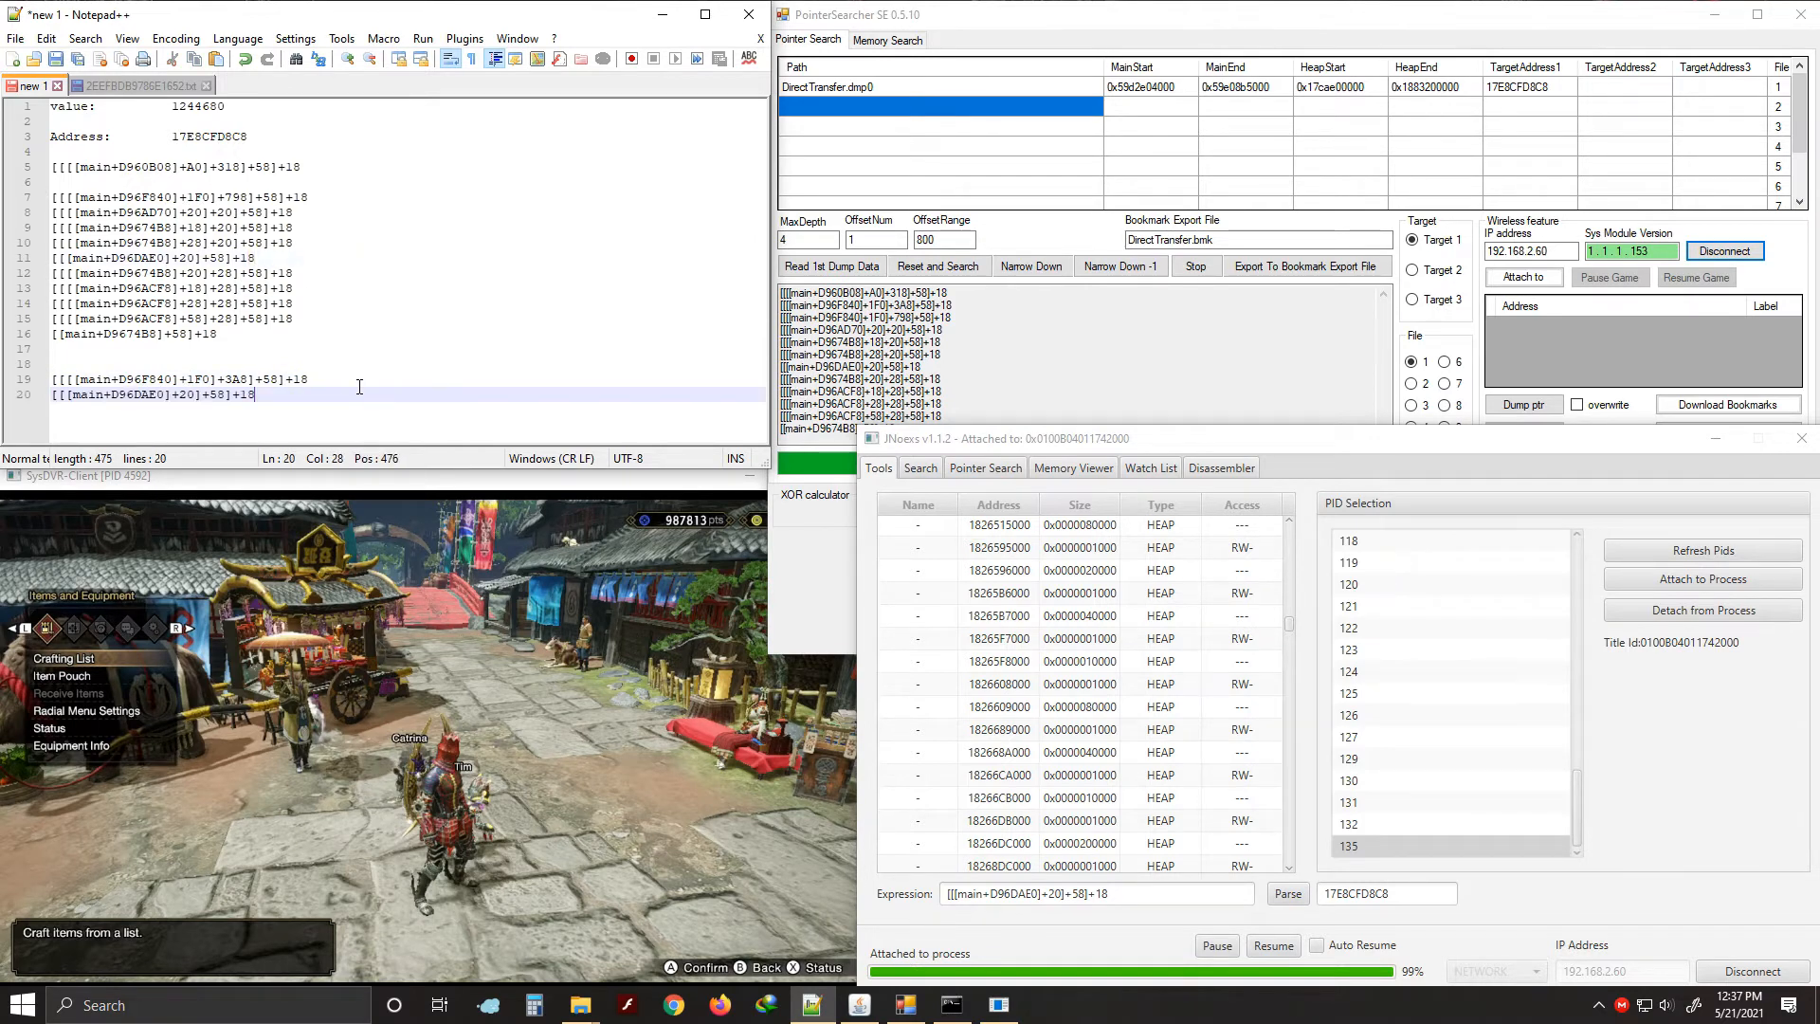
{"action": "left_click_drag", "start_coordinate": [255, 258], "coordinate": [54, 245]}
{"action": "key", "text": "shift+Down"}
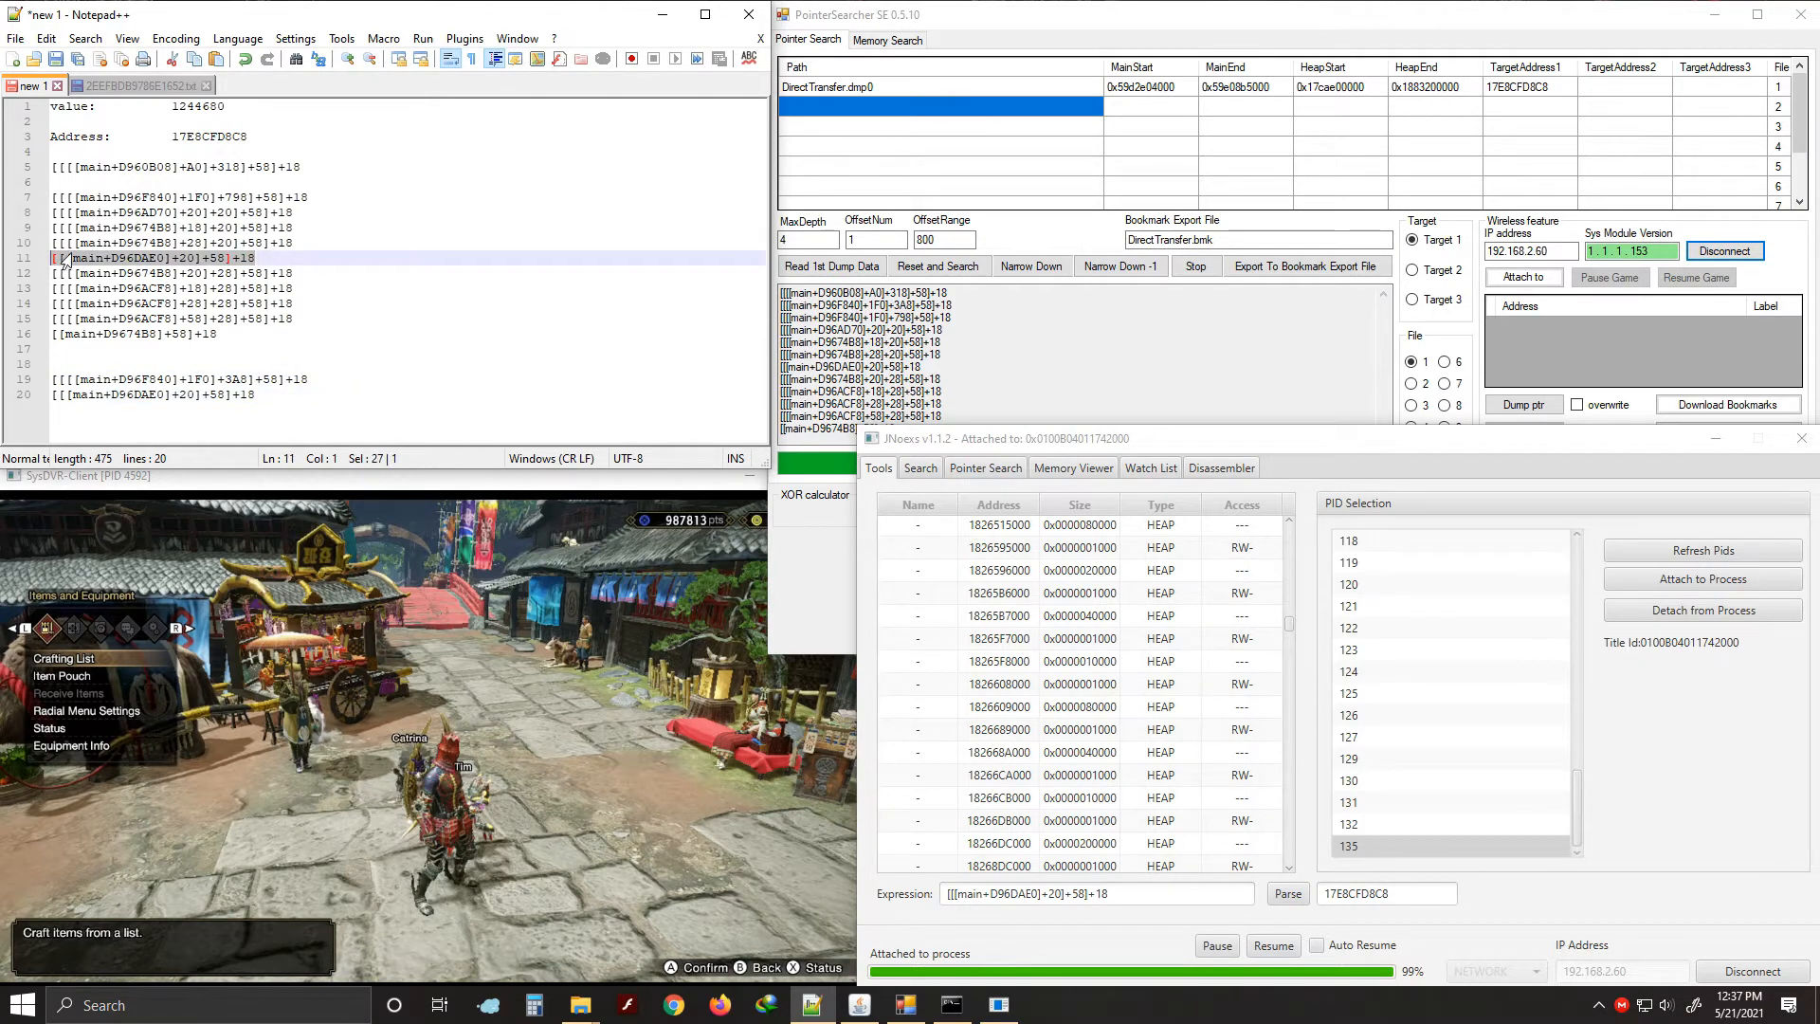
{"action": "key", "text": "Delete"}
Copy the path [[main+D9674B8]+58]+18 from line 16 and parse it as the expression in JNoexs
{"action": "left_click", "coordinate": [253, 344]}
{"action": "left_click_drag", "start_coordinate": [253, 344], "coordinate": [68, 343]}
{"action": "key", "text": "ctrl+c"}
{"action": "left_click_drag", "start_coordinate": [943, 894], "coordinate": [1232, 894]}
{"action": "key", "text": "ctrl+v"}
{"action": "left_click", "coordinate": [1282, 896]}
Add [[main+D9674B8]+58]+18 on line 21 of the text file as the third kept path
{"action": "left_click", "coordinate": [187, 421]}
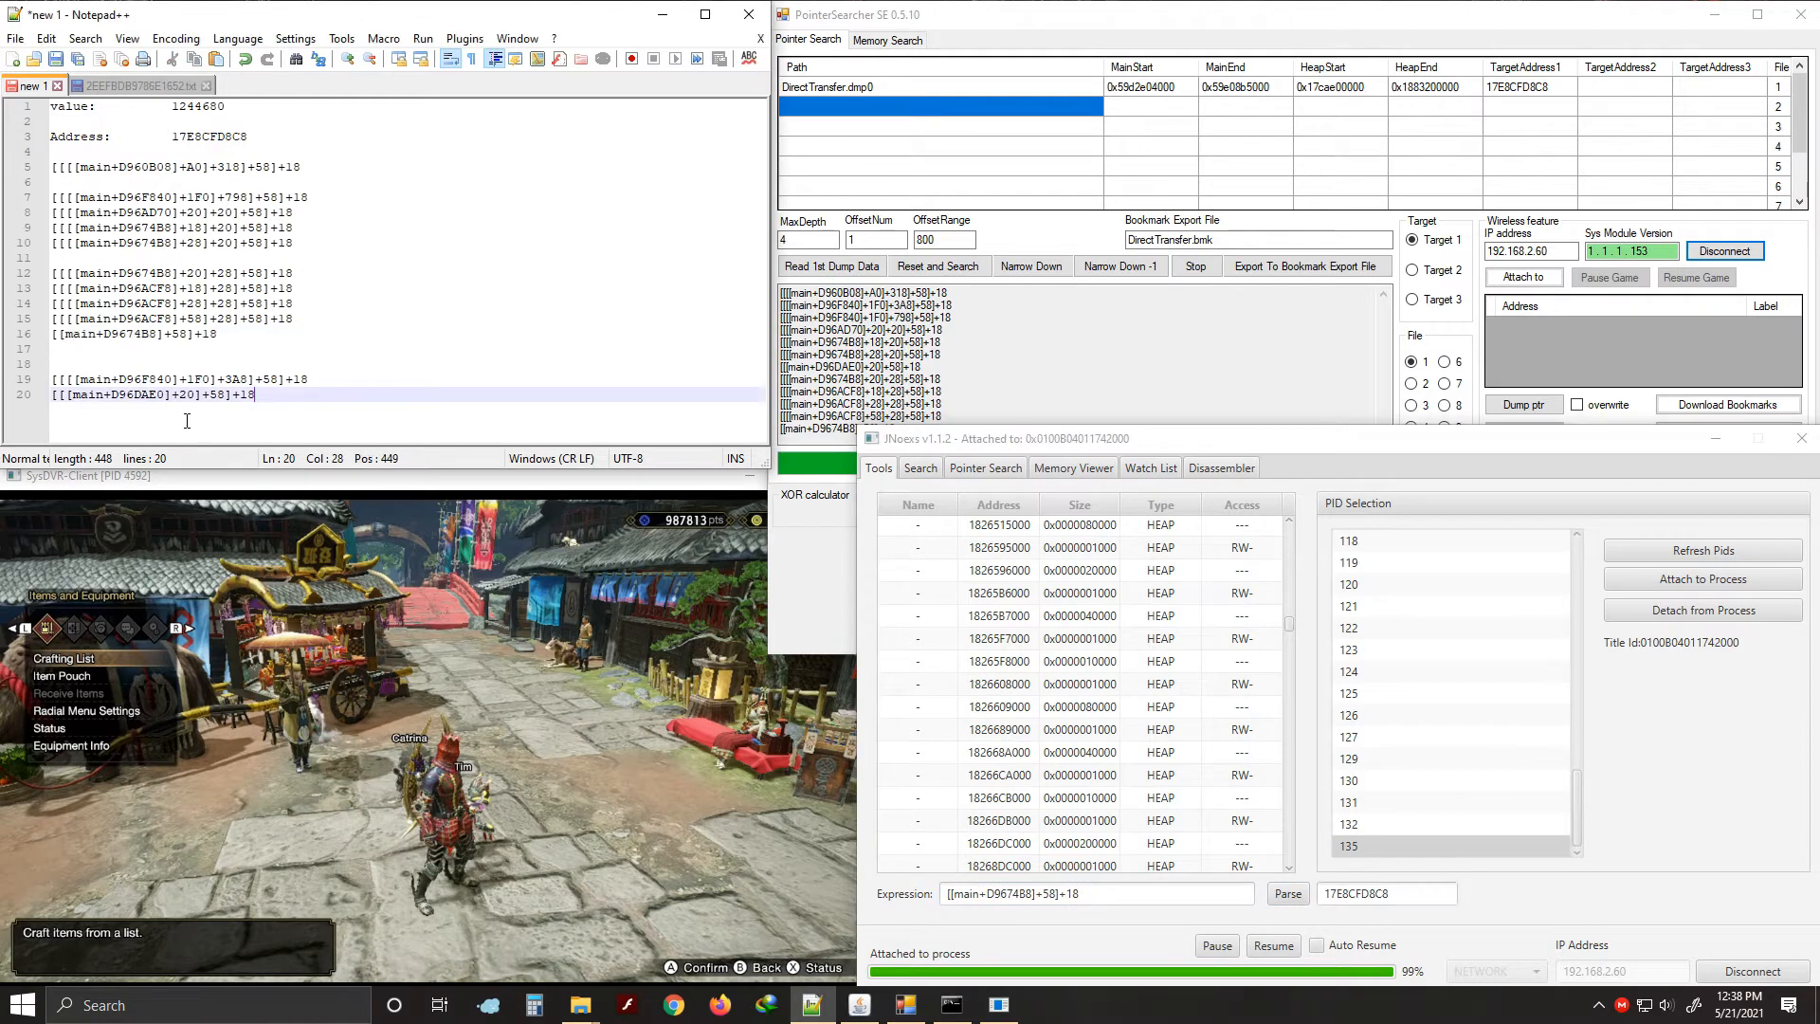
{"action": "key", "text": "Return"}
{"action": "key", "text": "ctrl+v"}
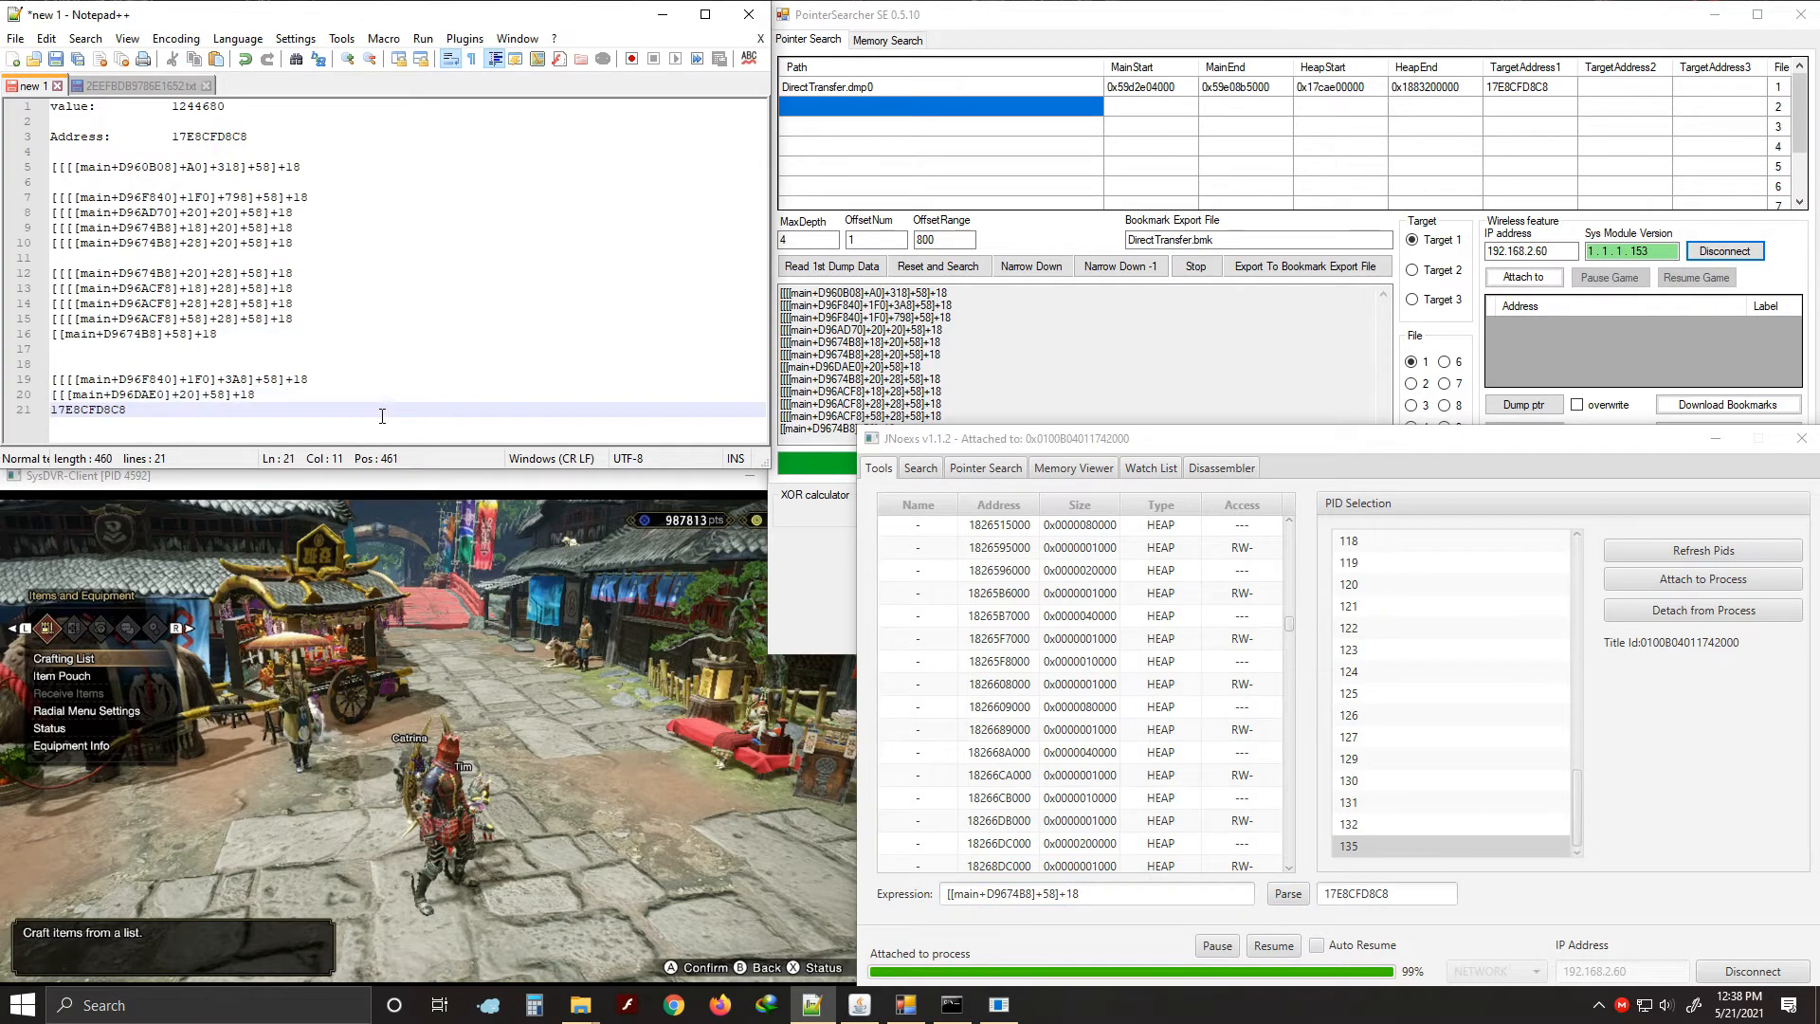
{"action": "key", "text": "alt+Tab"}
{"action": "key", "text": "ctrl+c"}
{"action": "double_click", "coordinate": [147, 409]}
{"action": "key", "text": "ctrl+v"}
Review the dump table's first row, the empty rows for further dumps and the listed pointer paths in PointerSearcher SE
{"action": "left_click", "coordinate": [987, 186]}
{"action": "left_click", "coordinate": [973, 146]}
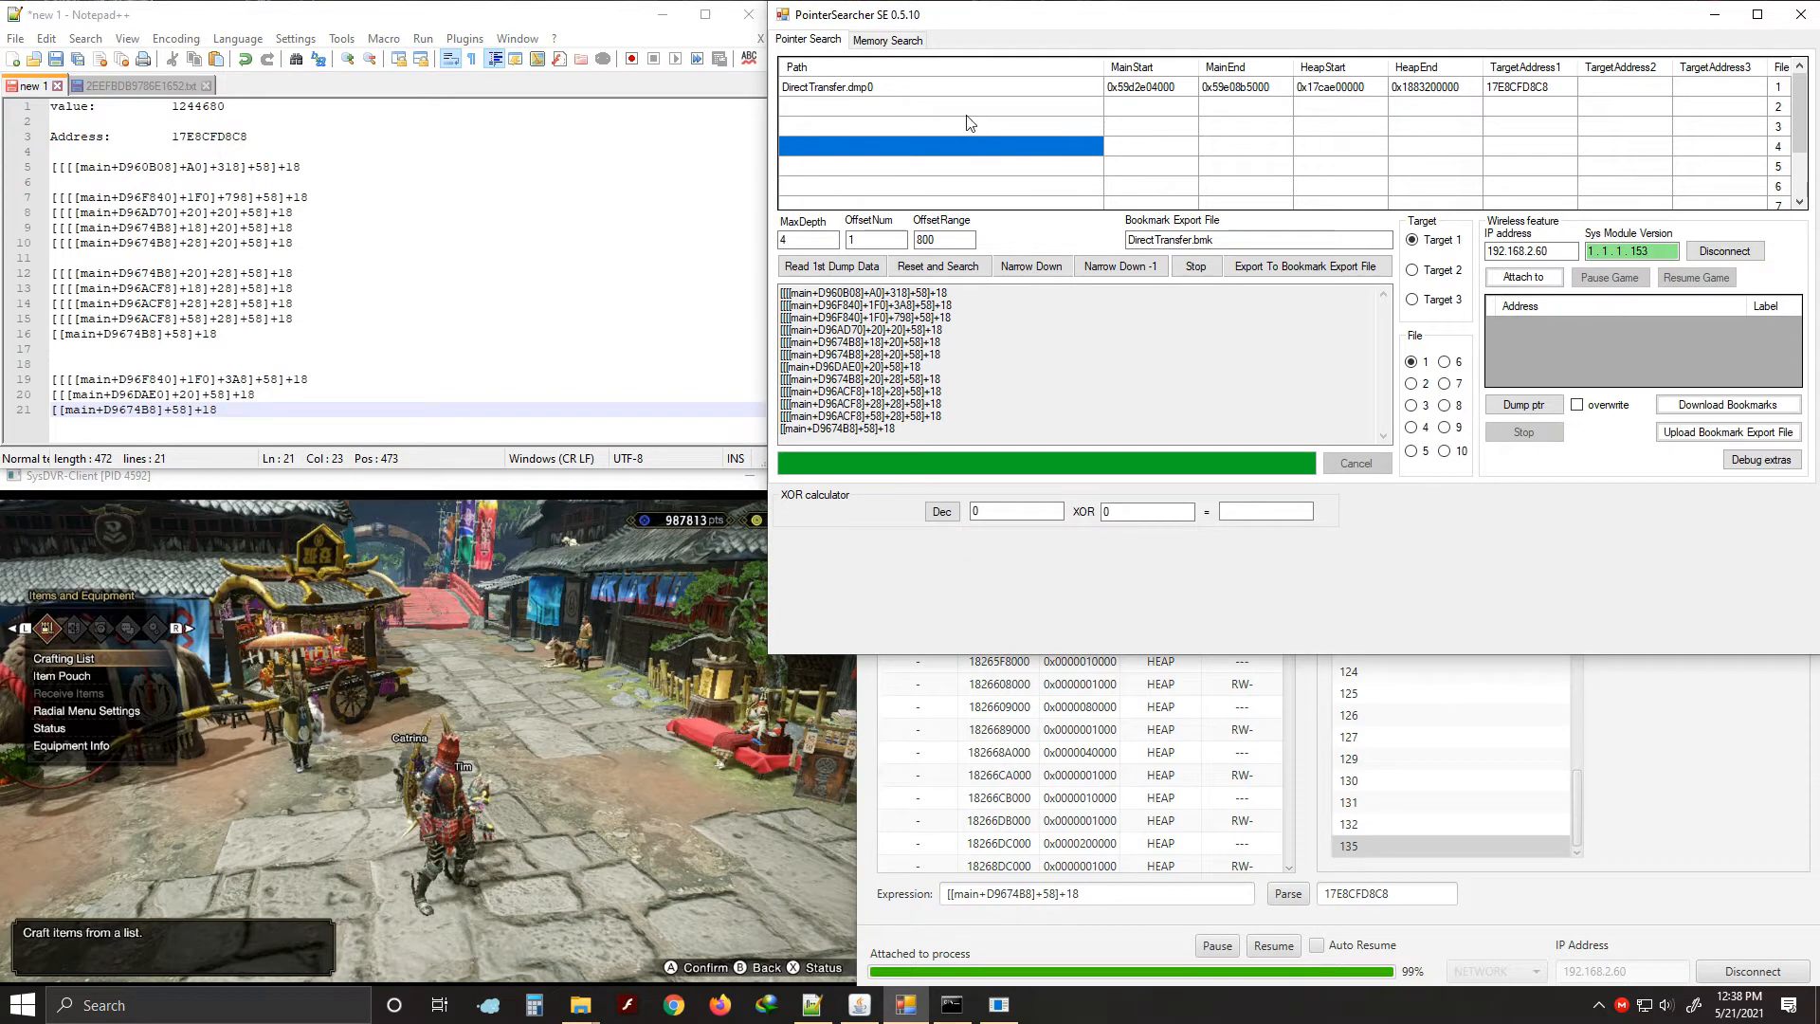
{"action": "left_click", "coordinate": [969, 106]}
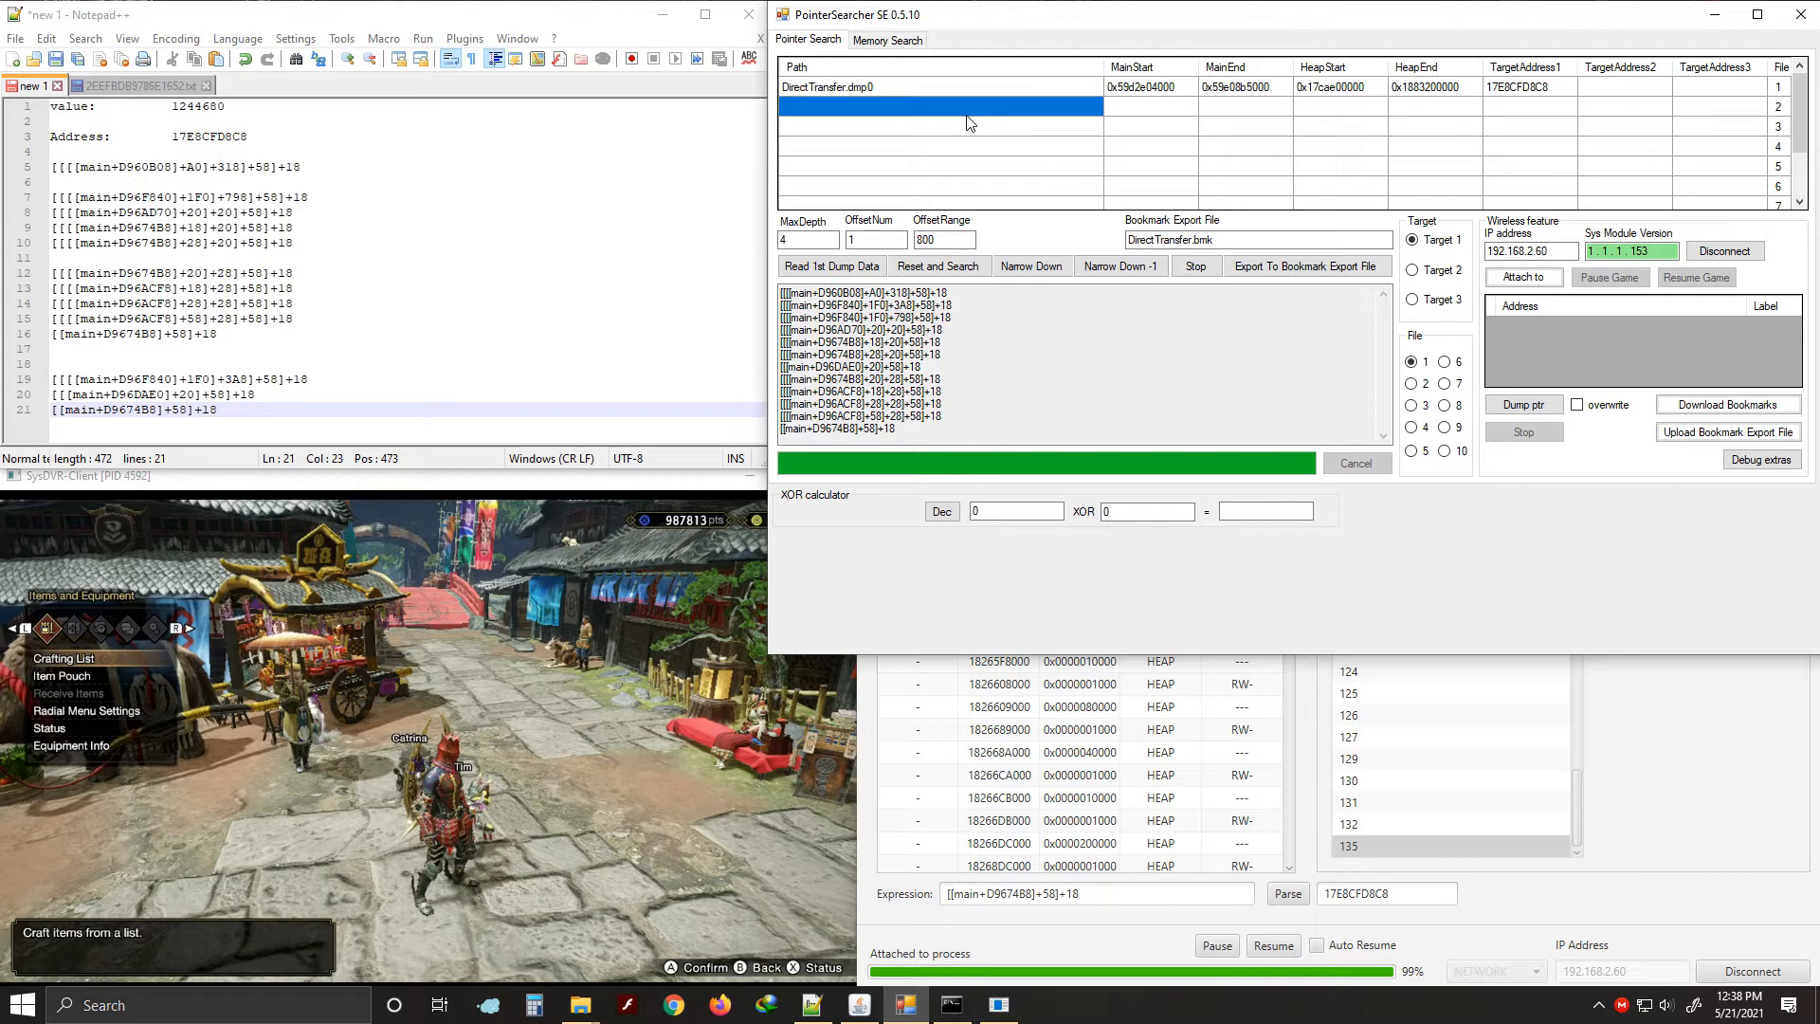
{"action": "left_click", "coordinate": [896, 131]}
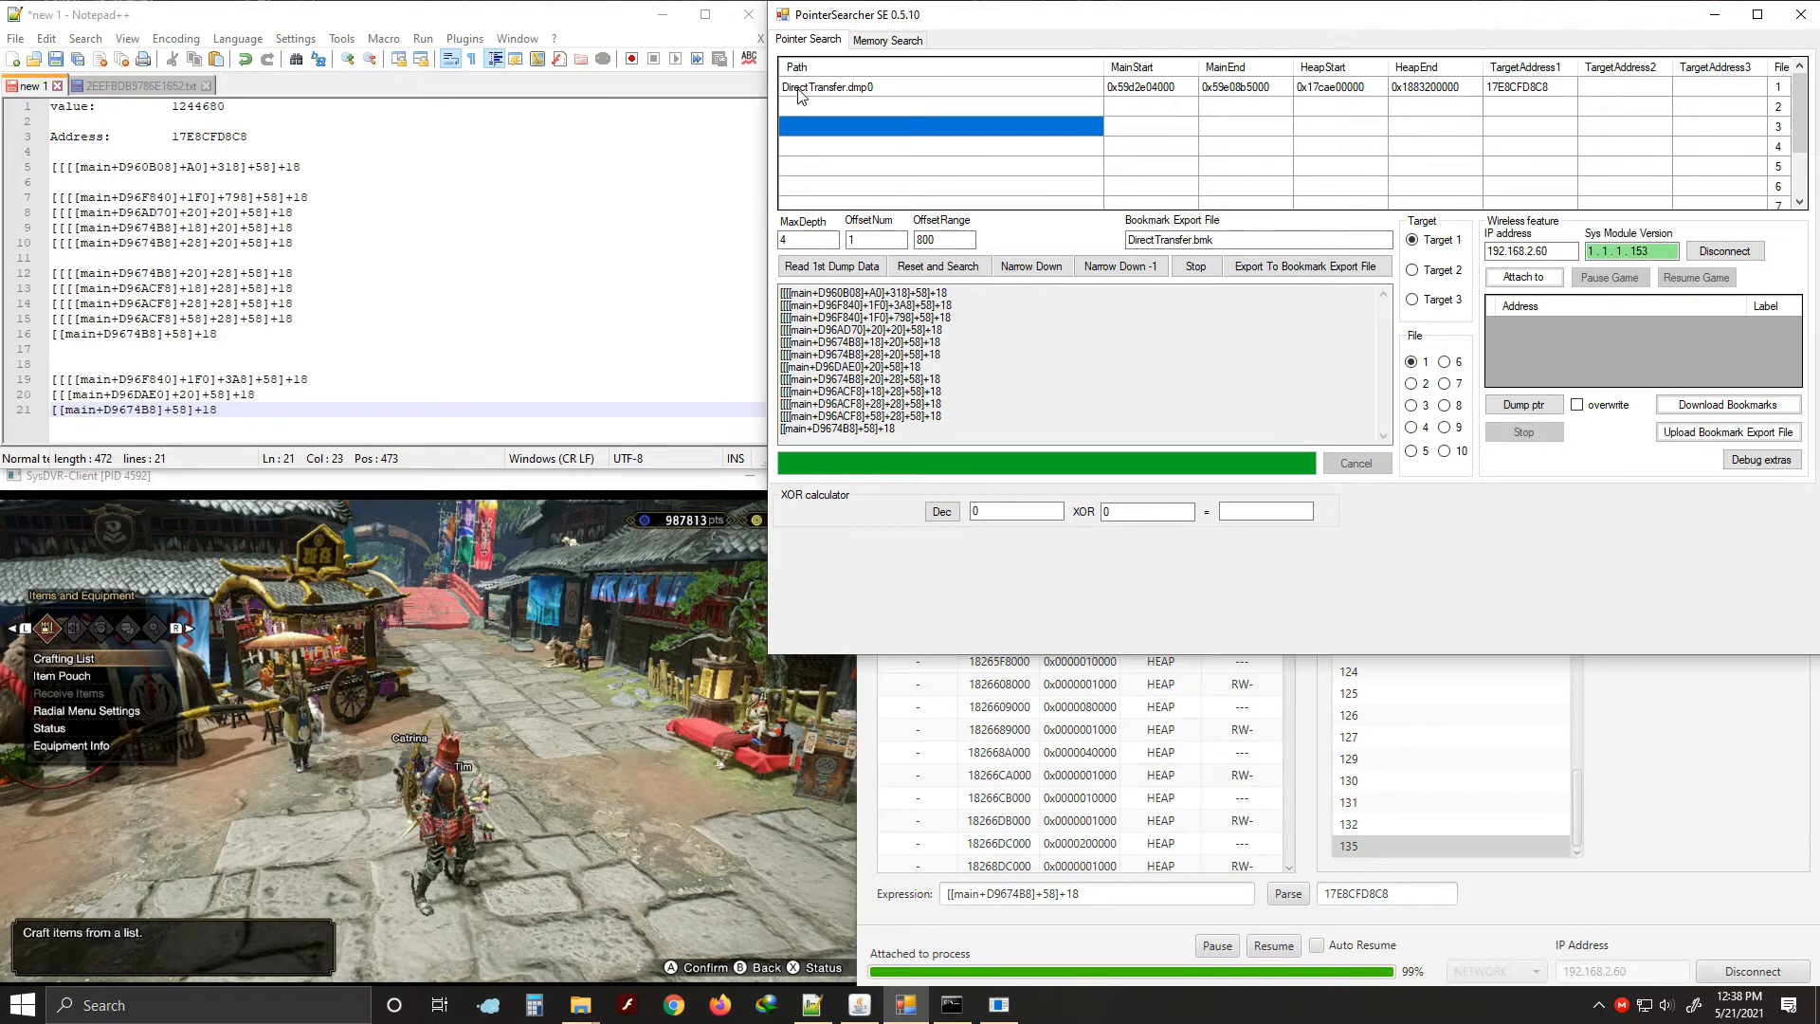
{"action": "left_click", "coordinate": [980, 111]}
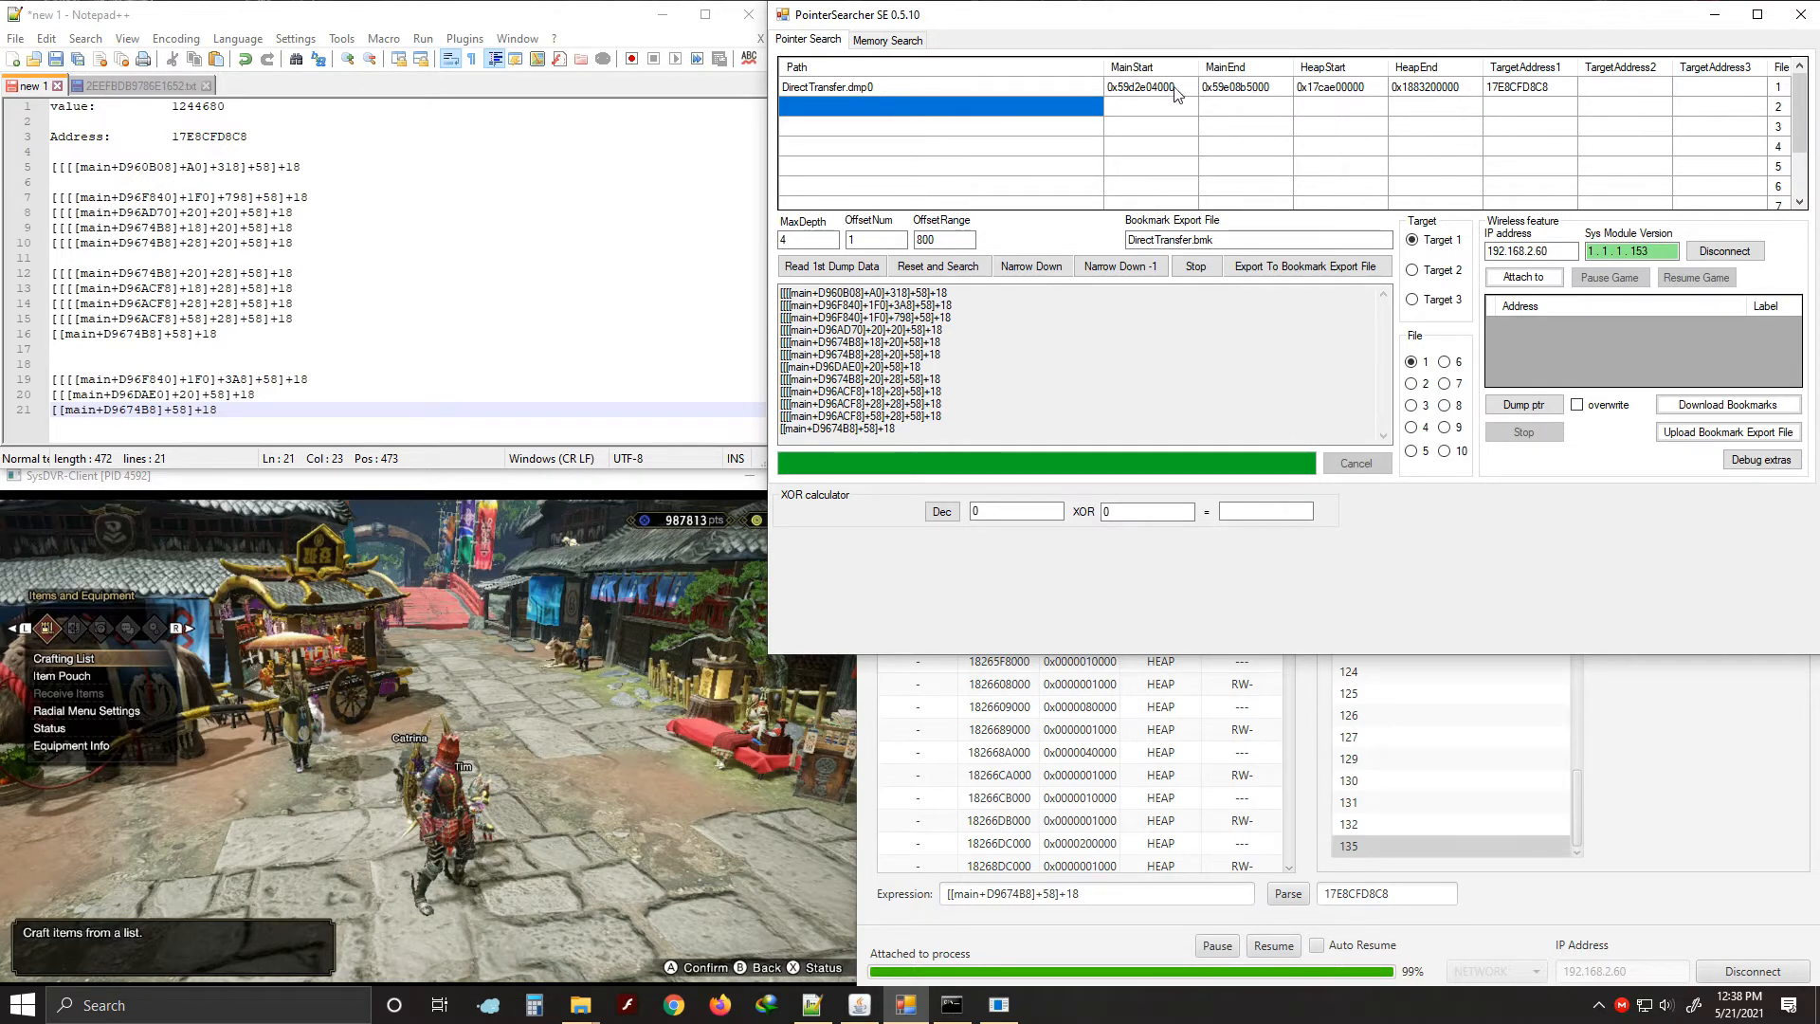
{"action": "left_click", "coordinate": [1030, 384]}
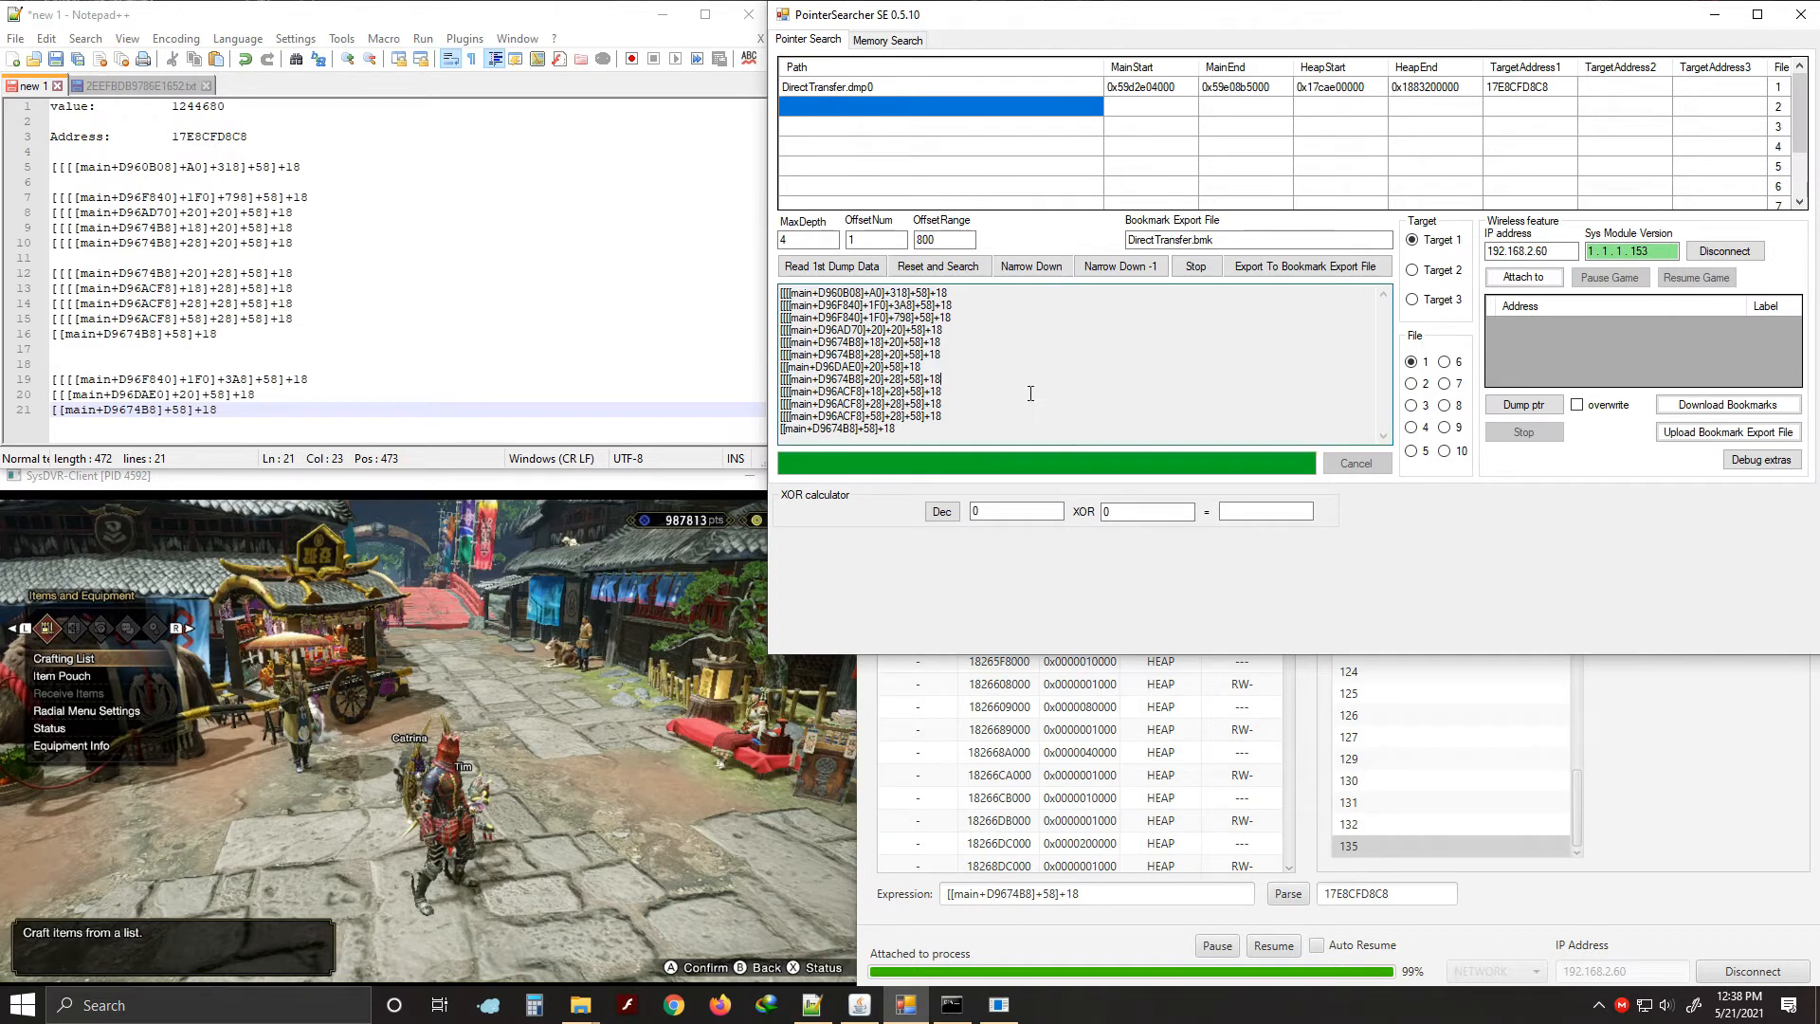
{"action": "left_click_drag", "start_coordinate": [963, 437], "coordinate": [775, 302]}
{"action": "left_click", "coordinate": [966, 390]}
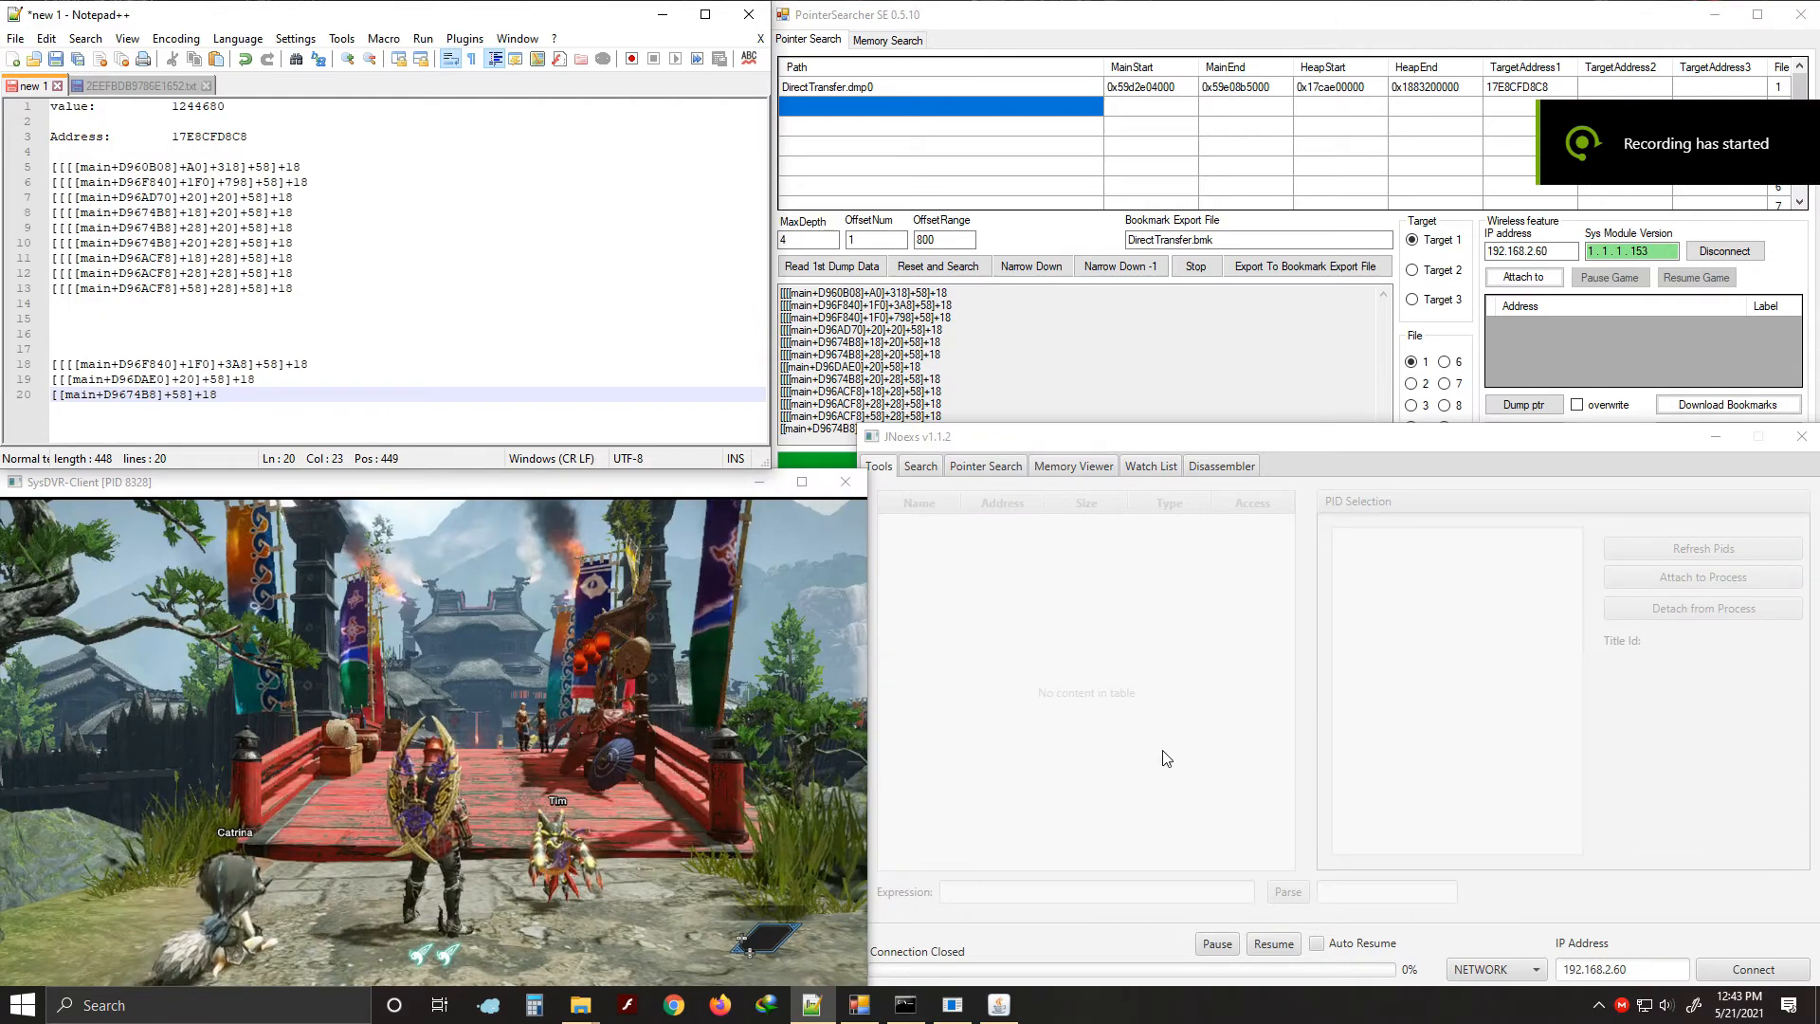
Connect JNoexs to the console, refresh the process list and attach to process 133
{"action": "left_click", "coordinate": [1142, 758]}
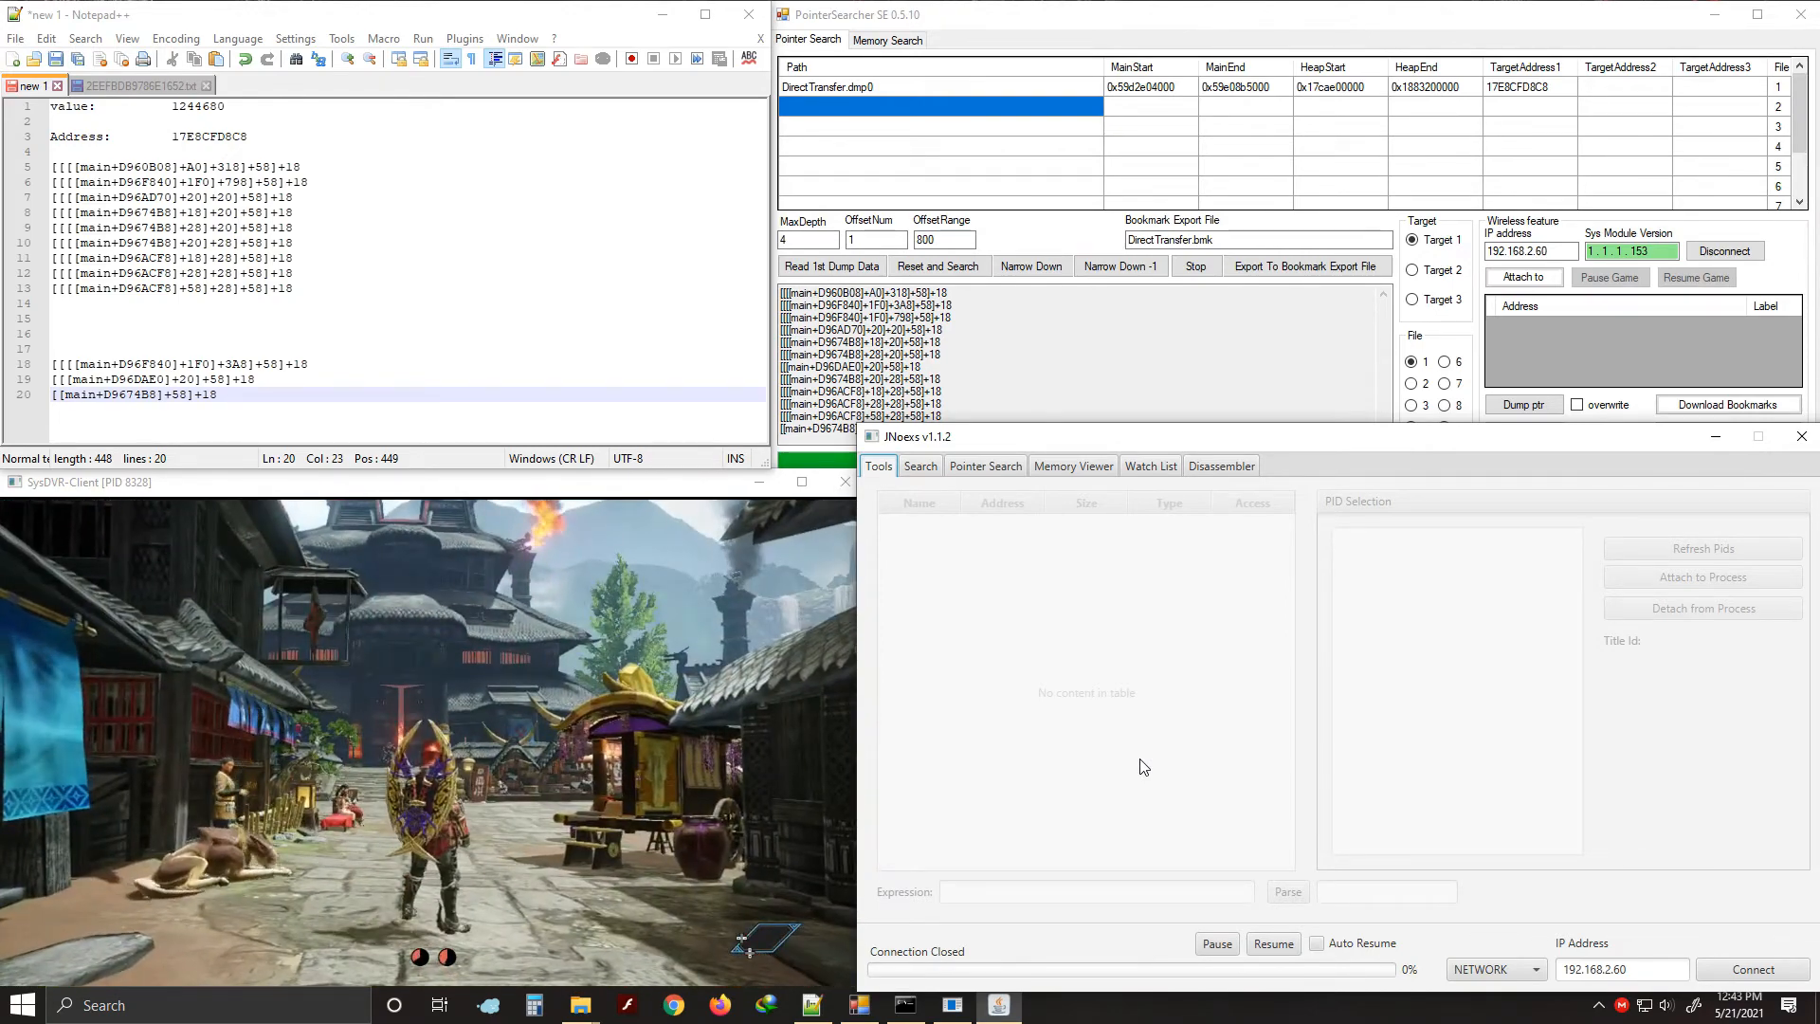
{"action": "left_click", "coordinate": [1753, 969]}
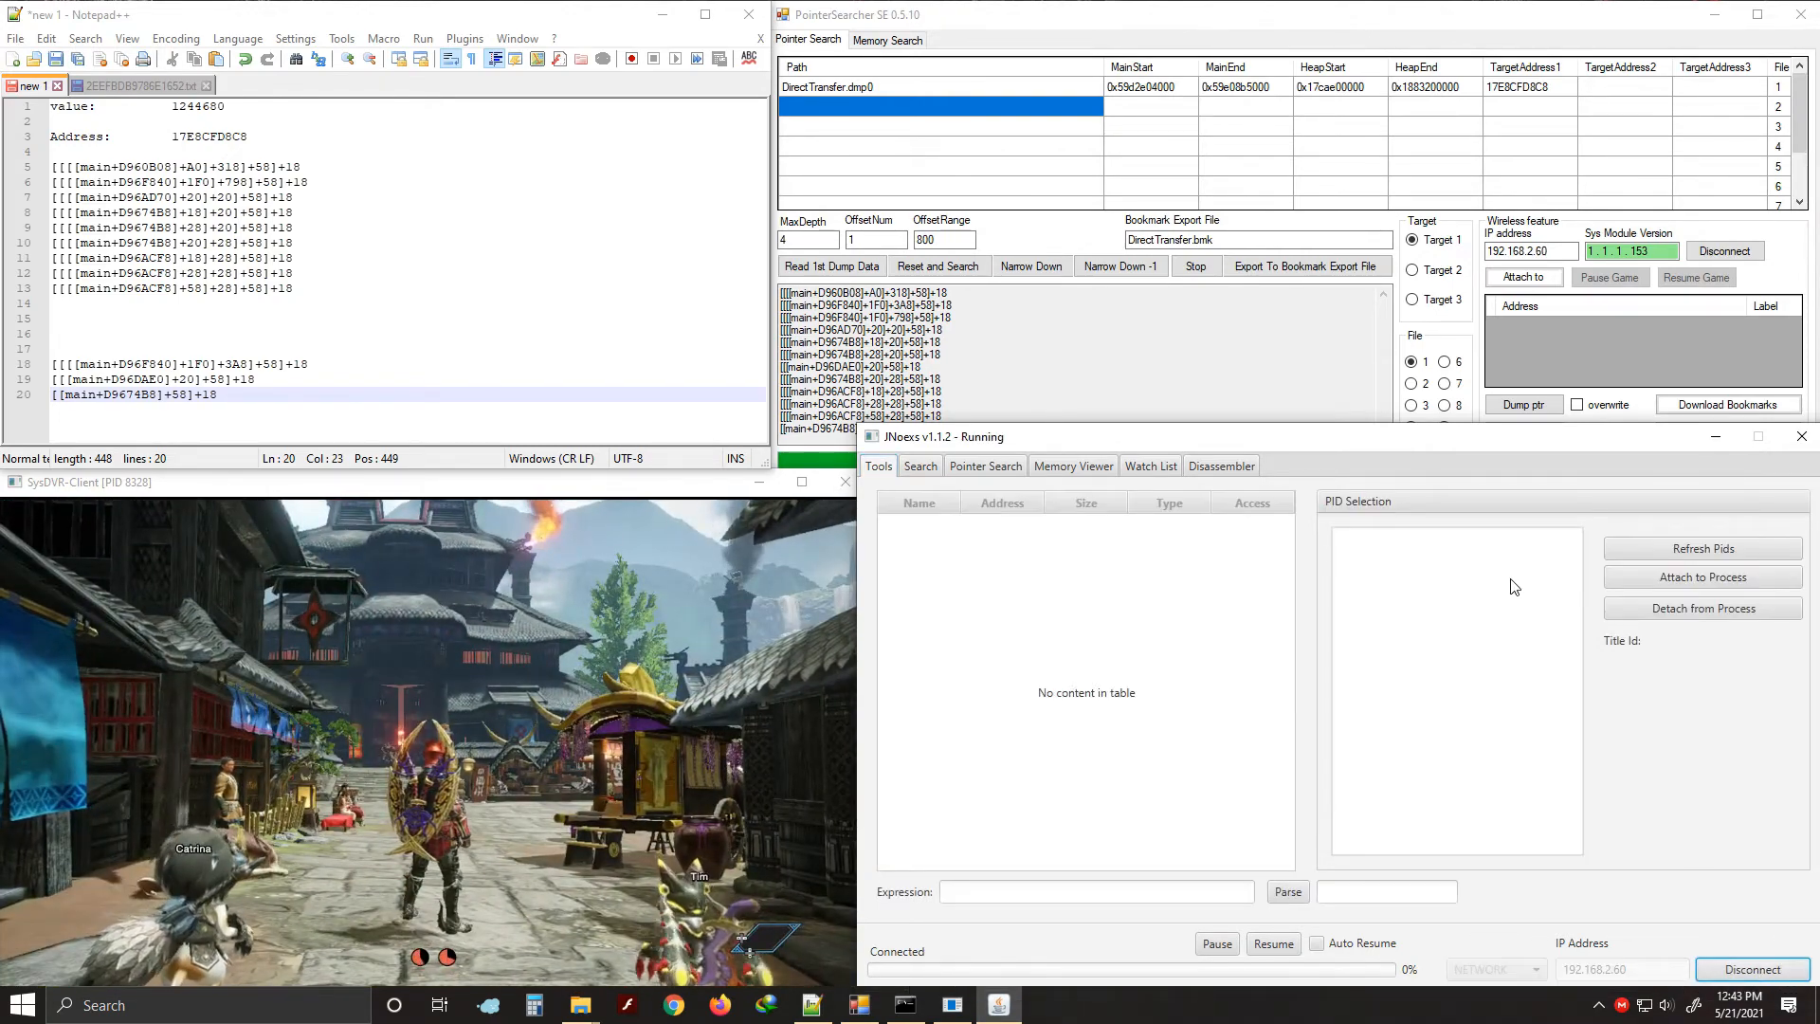
{"action": "left_click", "coordinate": [1683, 553]}
{"action": "scroll", "coordinate": [1572, 662], "scroll_direction": "down", "scroll_amount": 10}
{"action": "left_click", "coordinate": [1412, 823]}
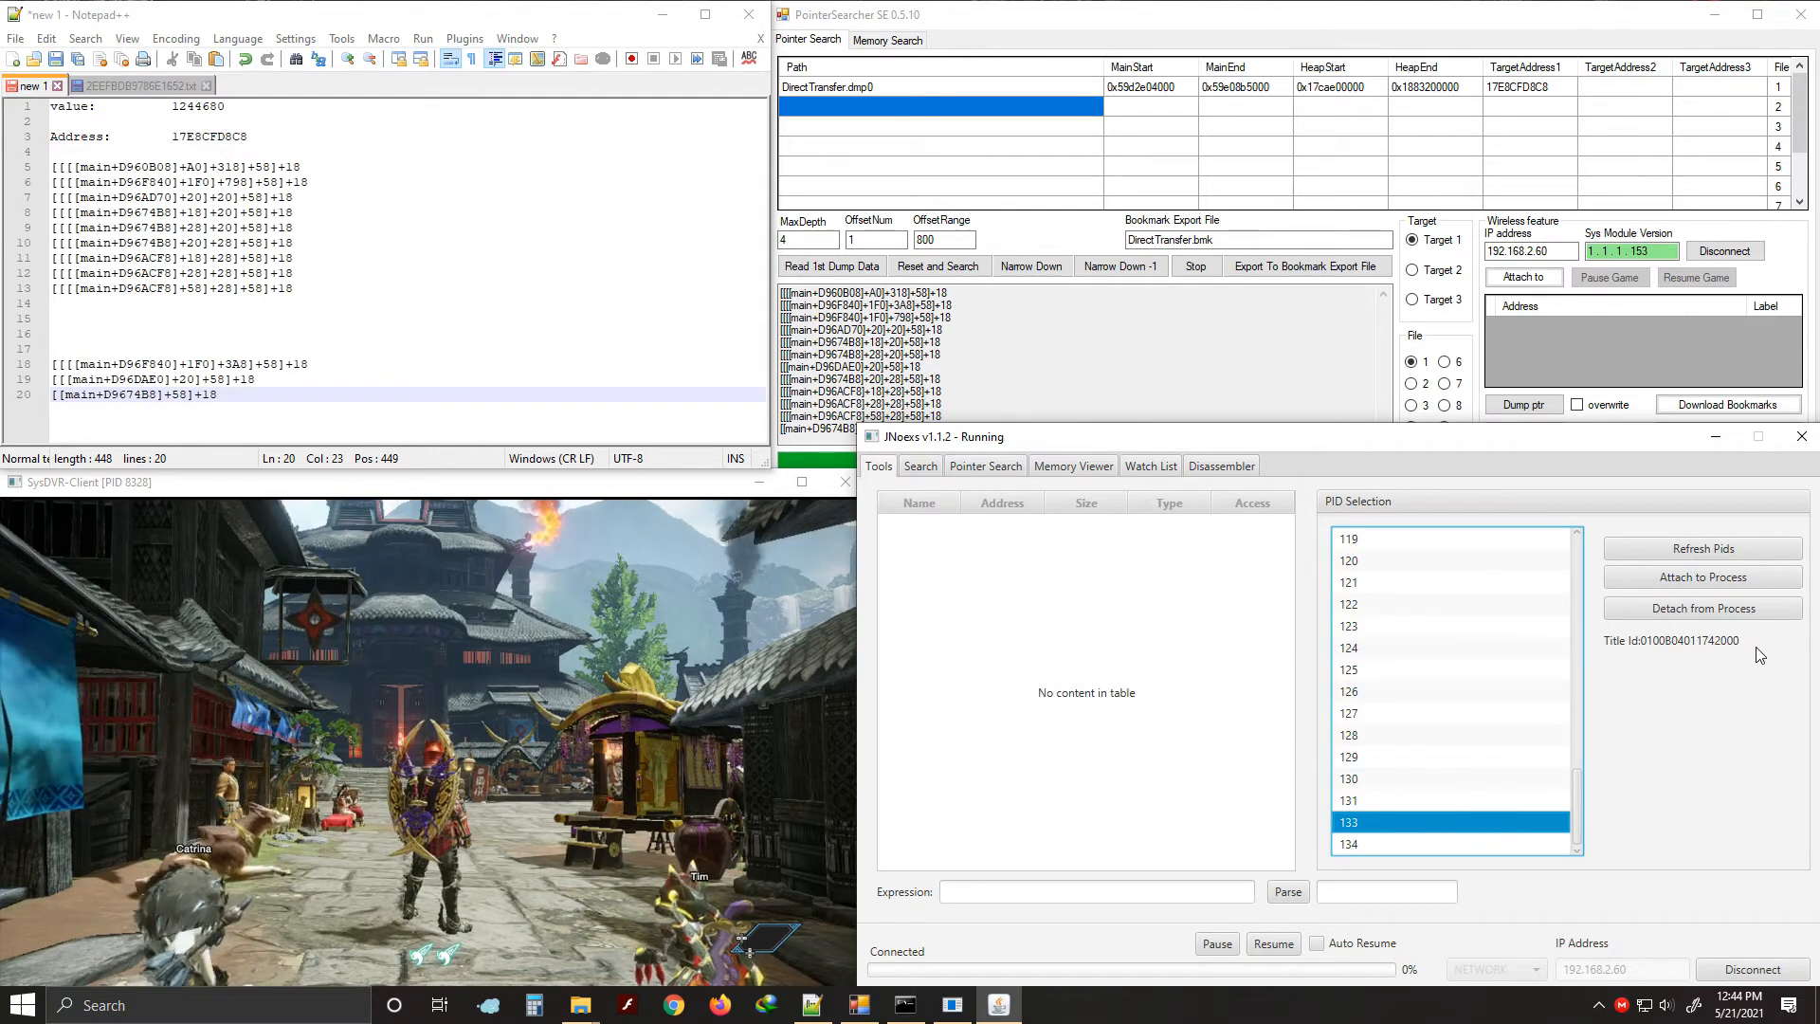
{"action": "left_click", "coordinate": [1703, 577]}
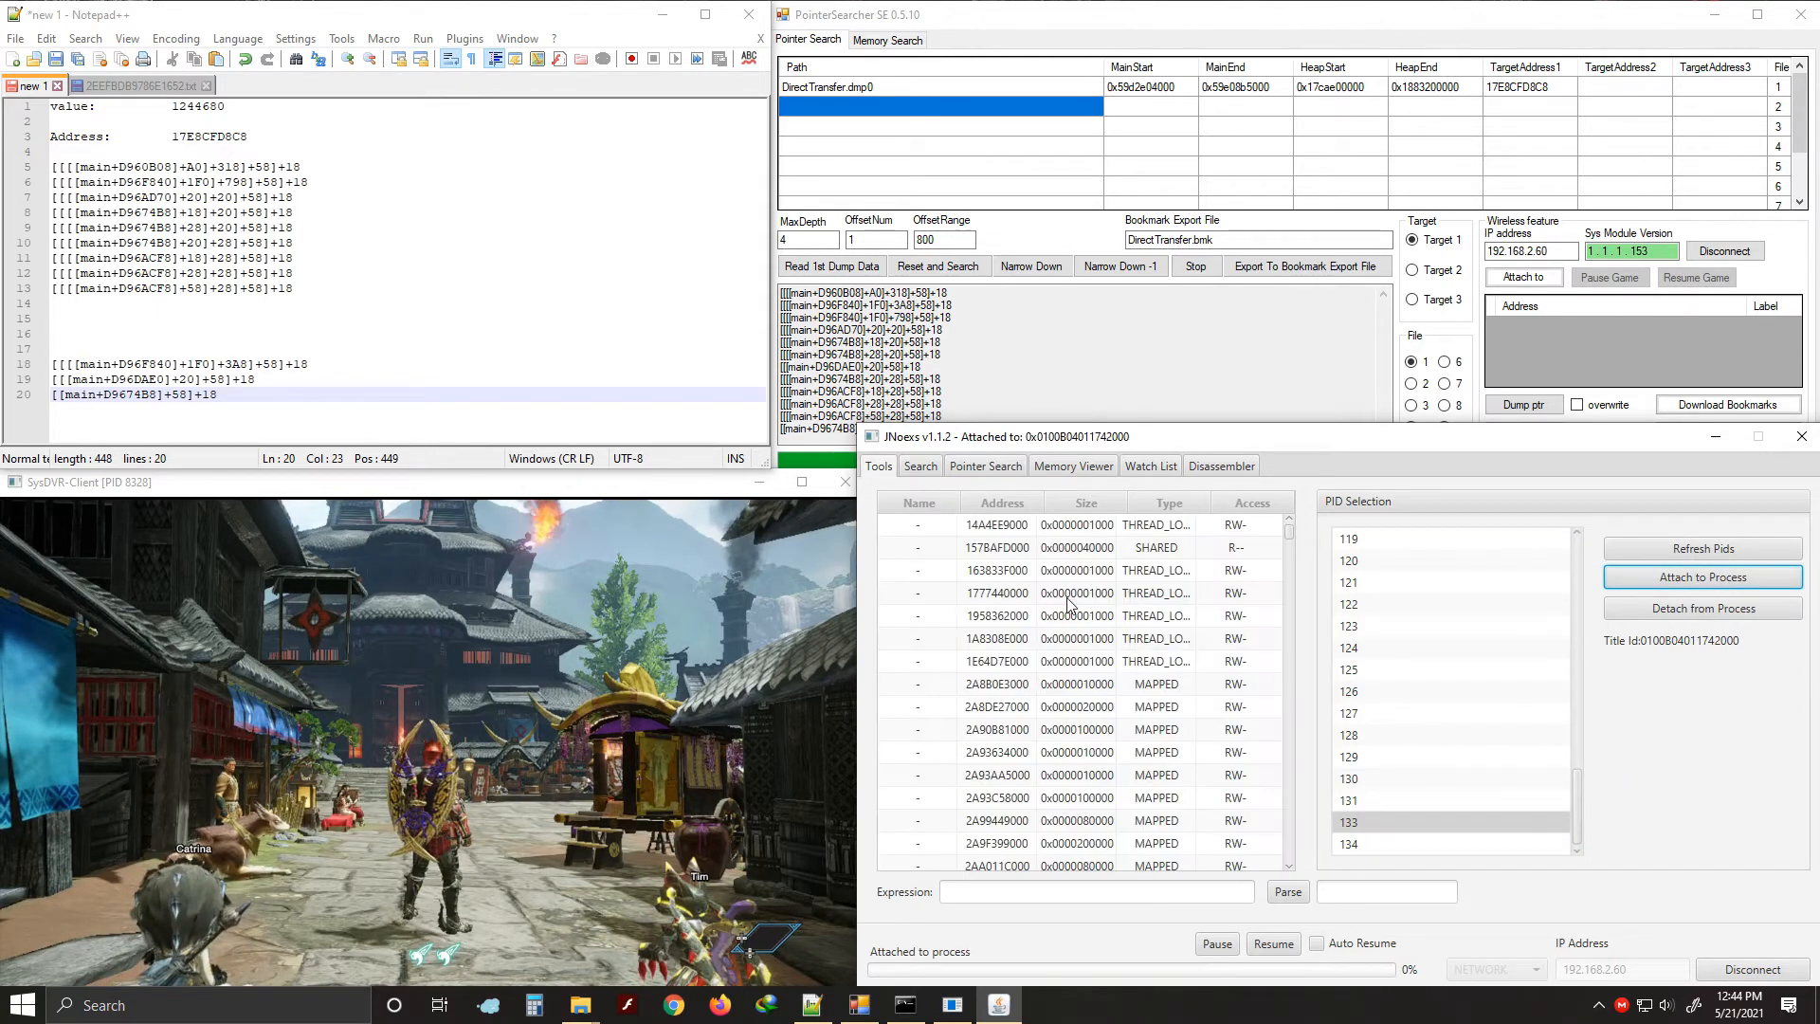
Locate the heap and main entries in the attached process's memory table to examine their start addresses
{"action": "scroll", "coordinate": [1076, 612], "scroll_direction": "down", "scroll_amount": 10}
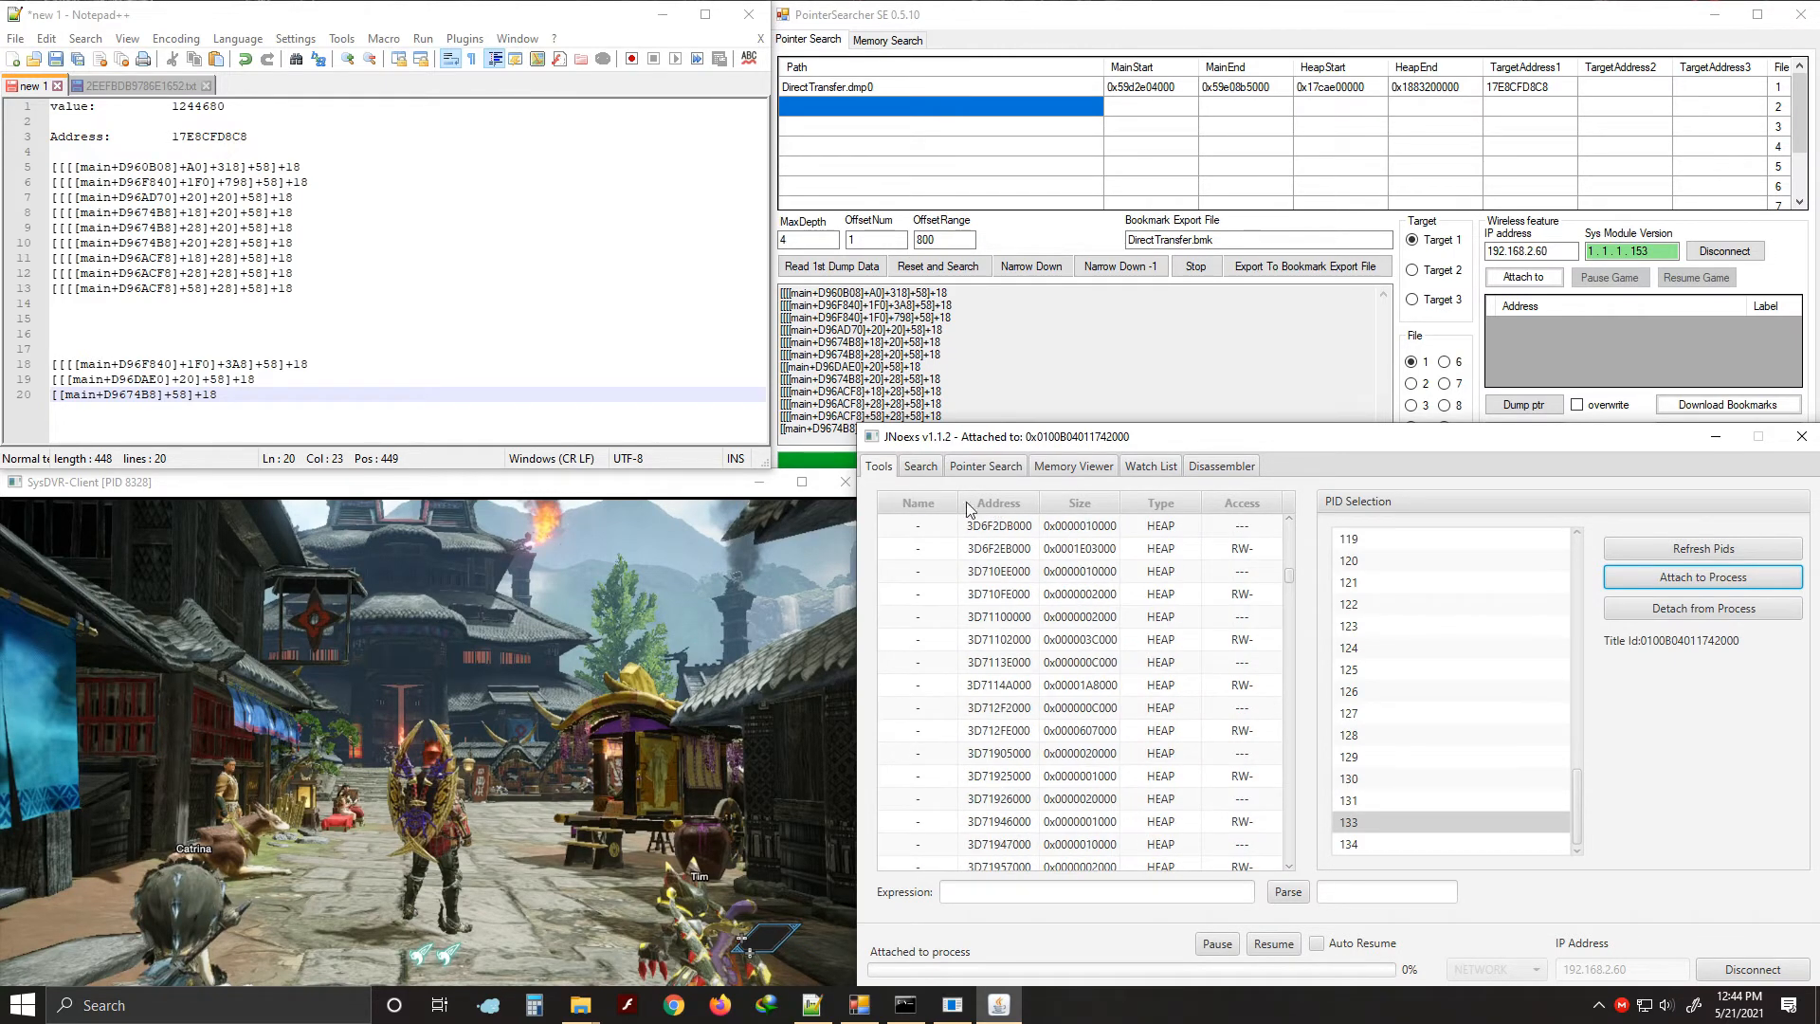
{"action": "scroll", "coordinate": [1064, 623], "scroll_direction": "down", "scroll_amount": 5}
{"action": "scroll", "coordinate": [1064, 623], "scroll_direction": "up", "scroll_amount": 7}
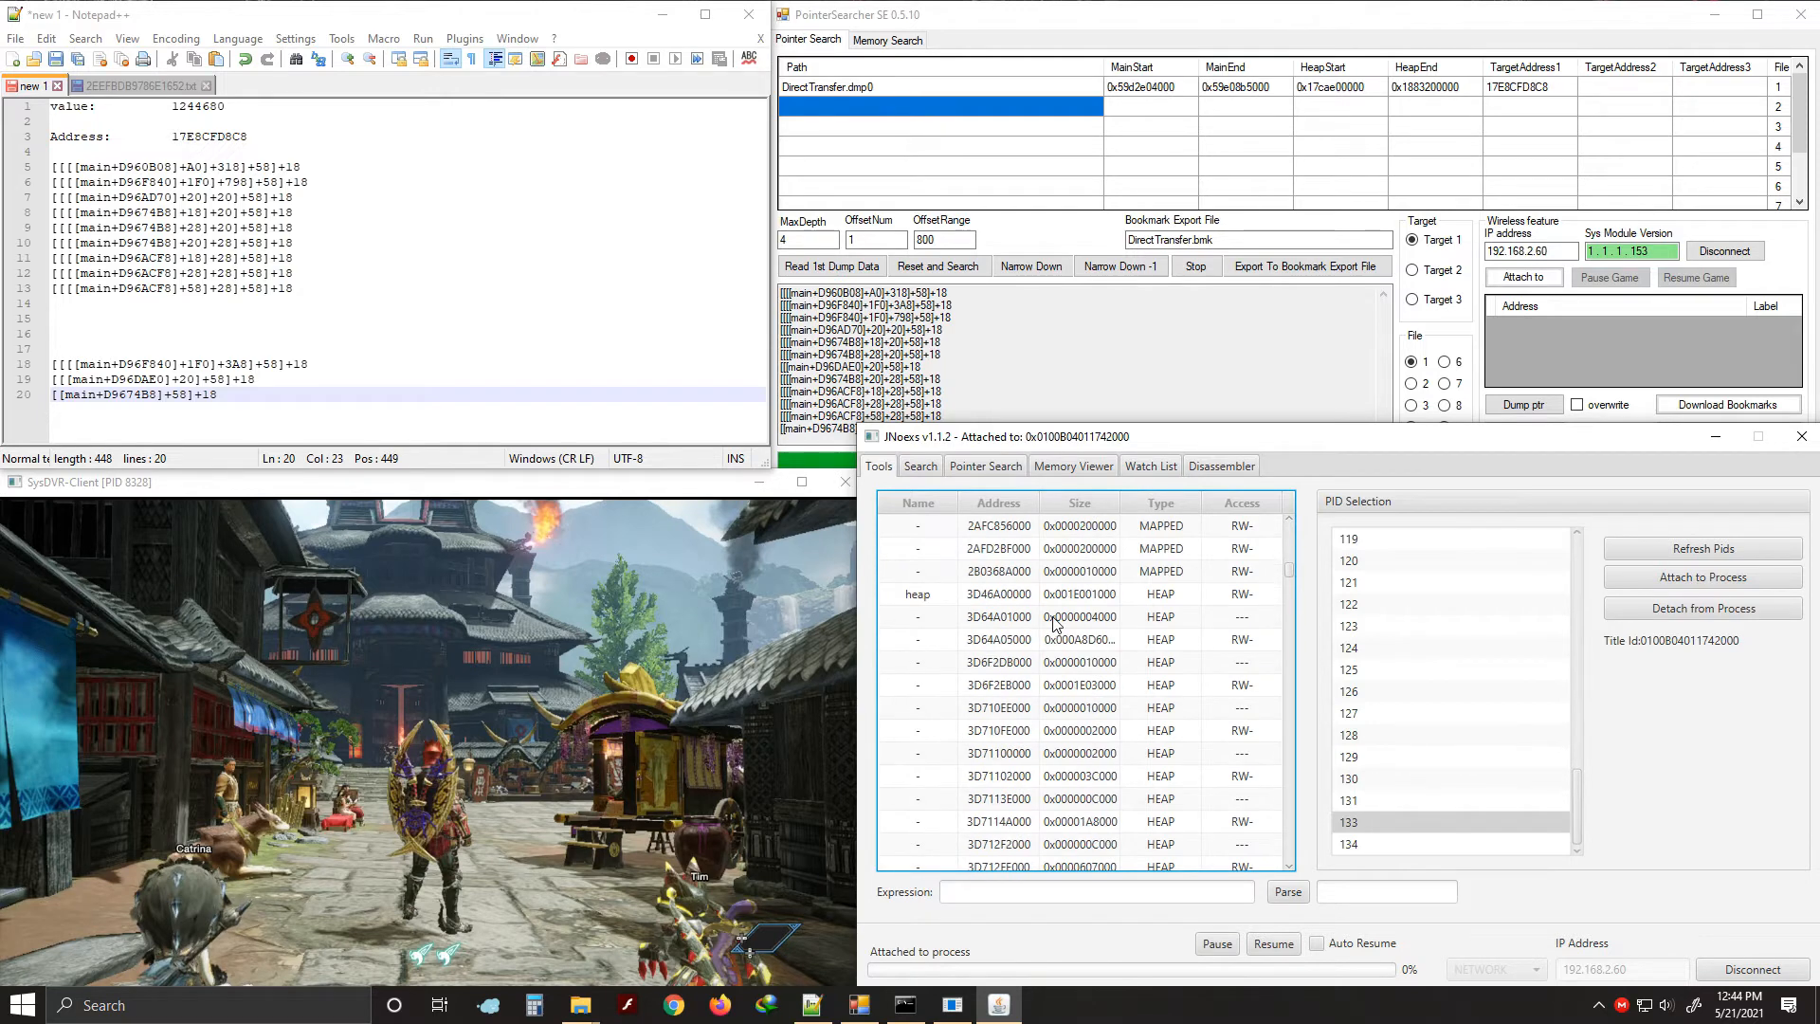
{"action": "left_click", "coordinate": [992, 597]}
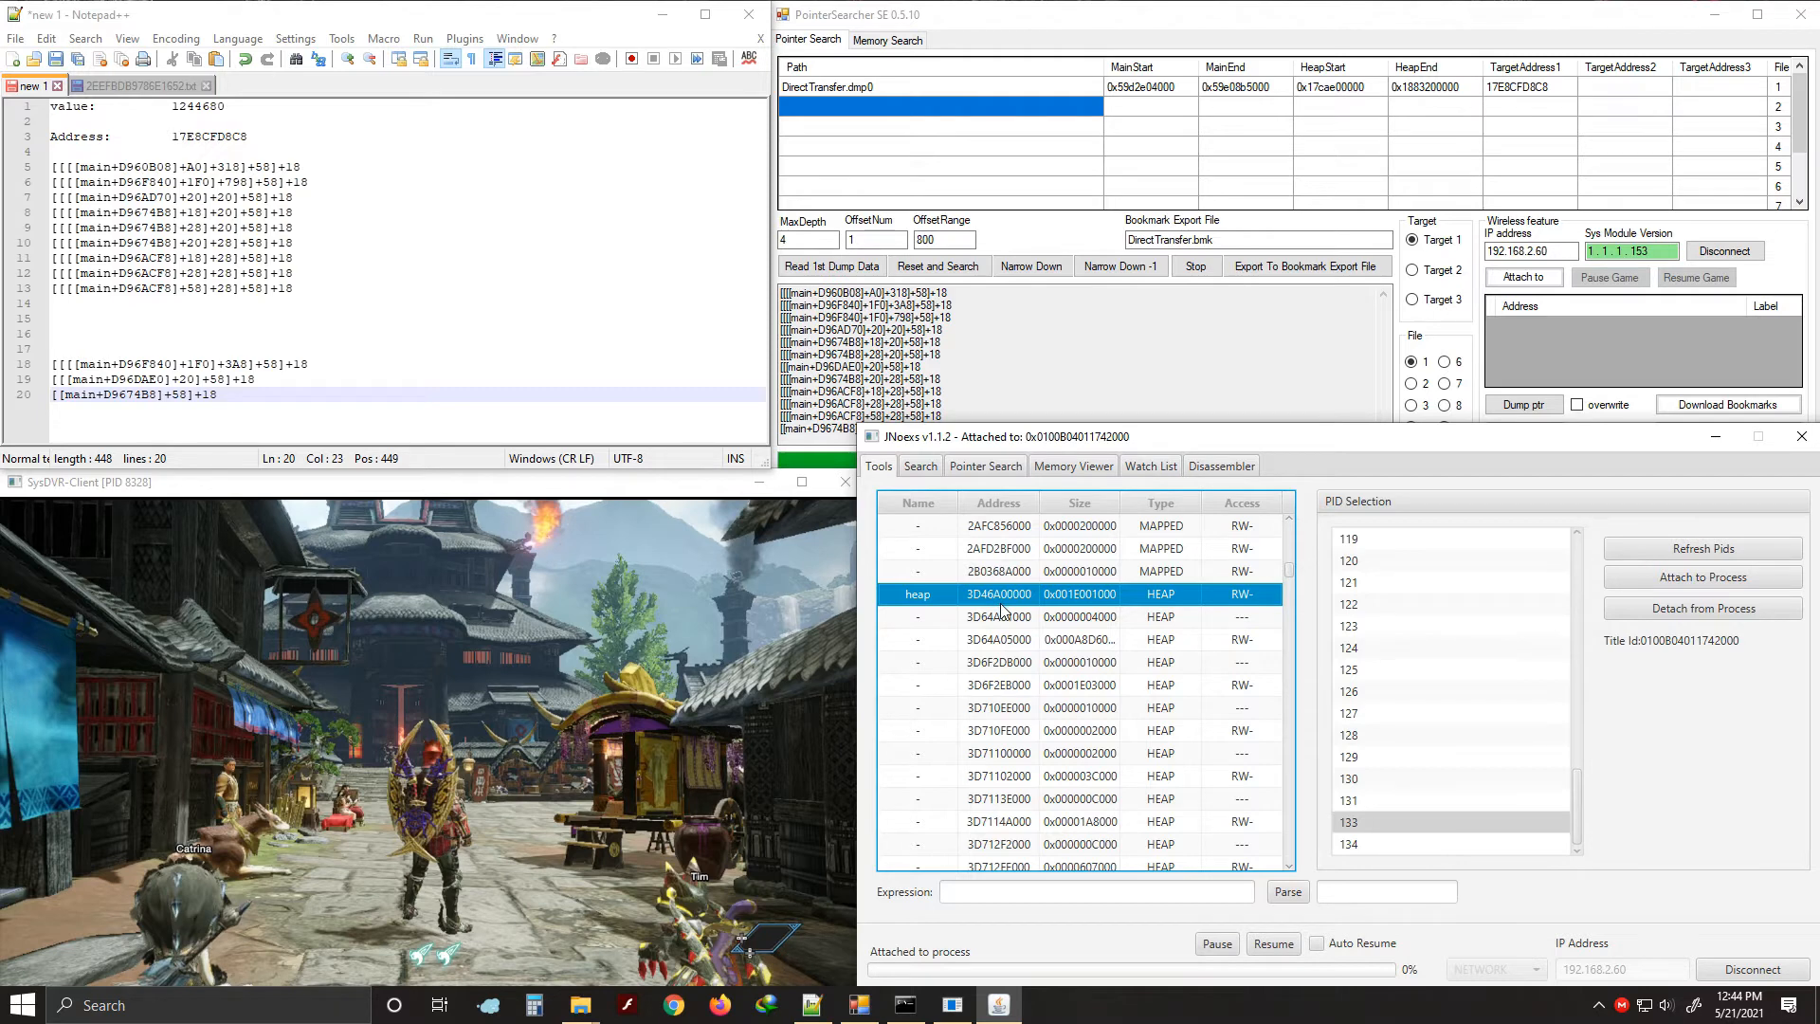
{"action": "scroll", "coordinate": [1003, 611], "scroll_direction": "down", "scroll_amount": 10}
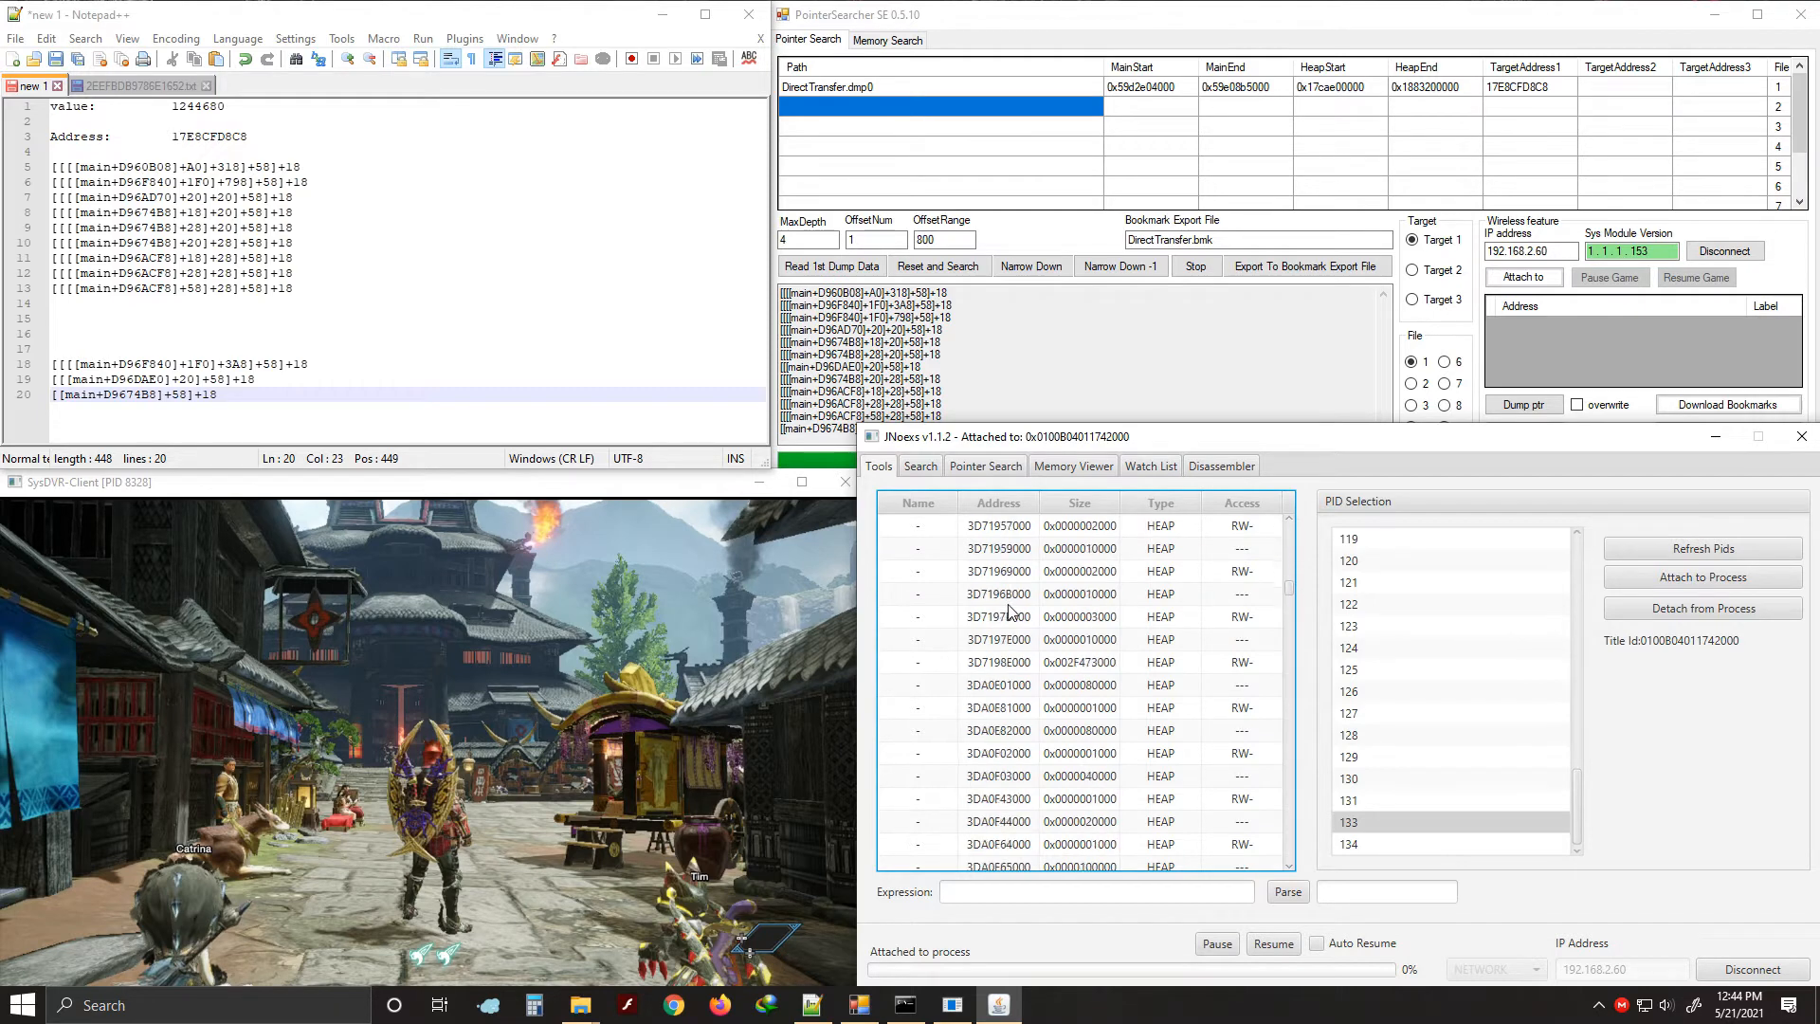
{"action": "scroll", "coordinate": [1005, 614], "scroll_direction": "down", "scroll_amount": 15}
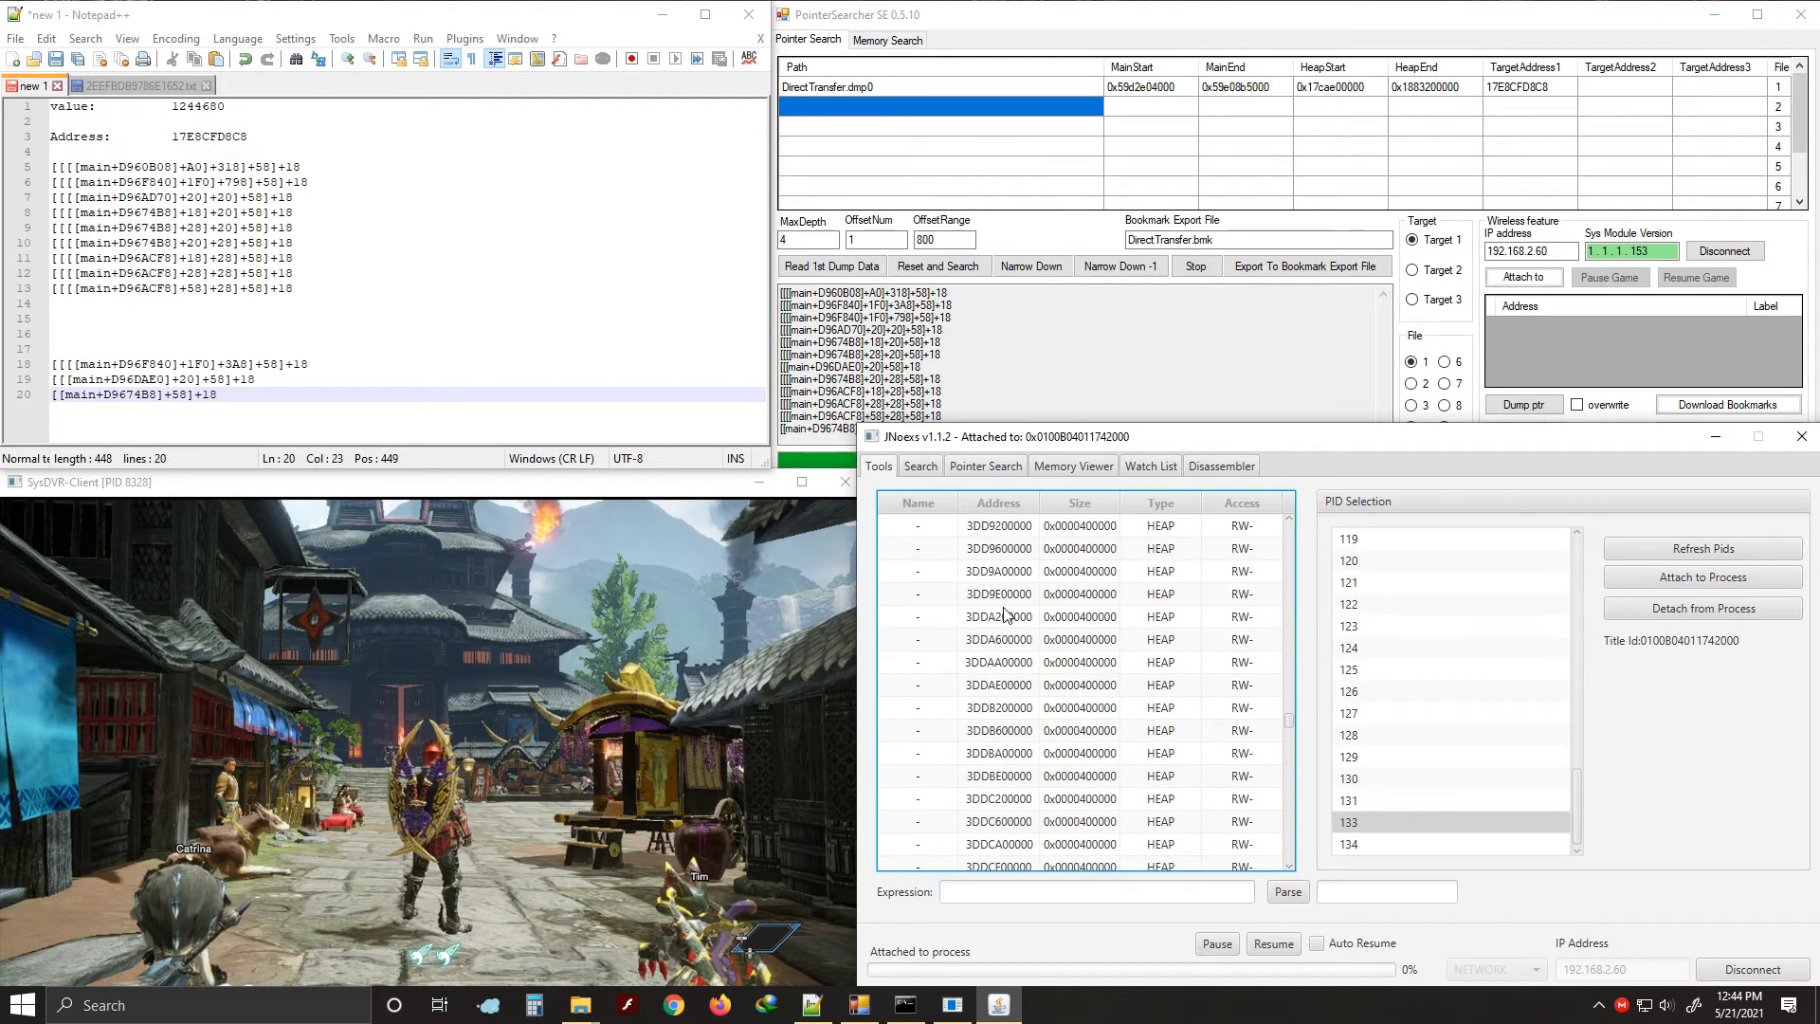
{"action": "scroll", "coordinate": [1000, 618], "scroll_direction": "down", "scroll_amount": 7}
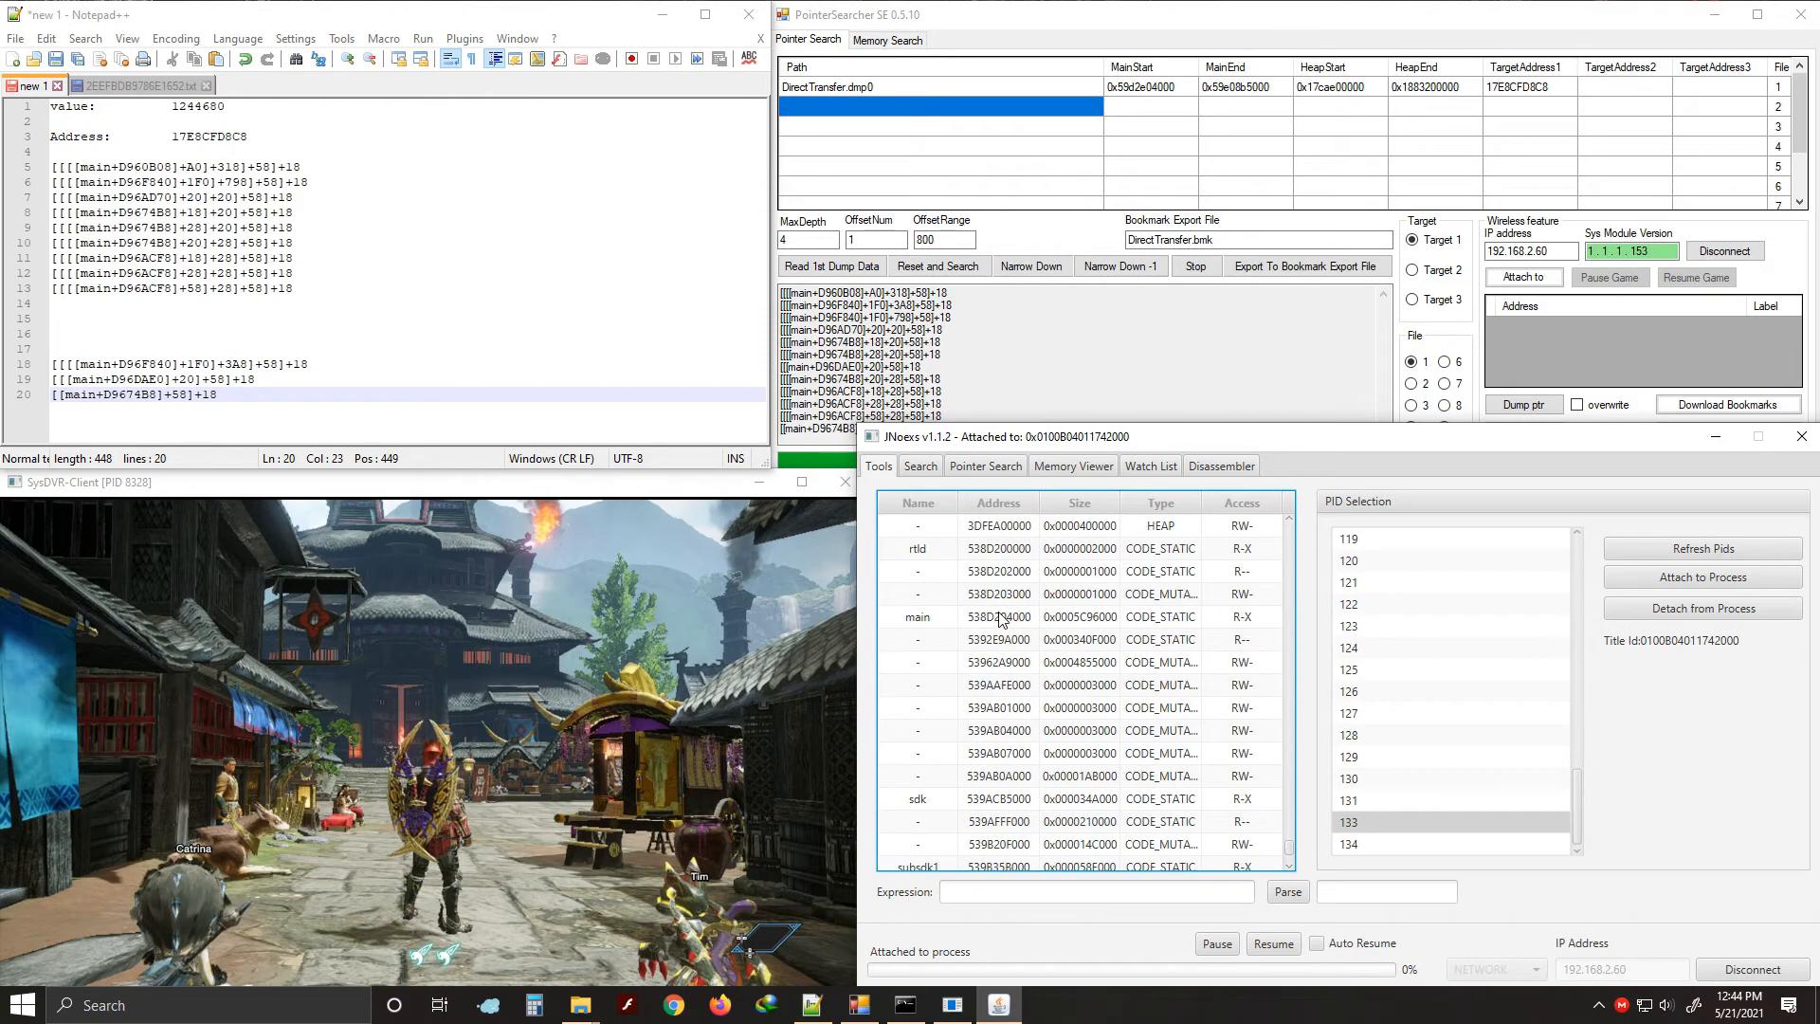
{"action": "left_click", "coordinate": [996, 618]}
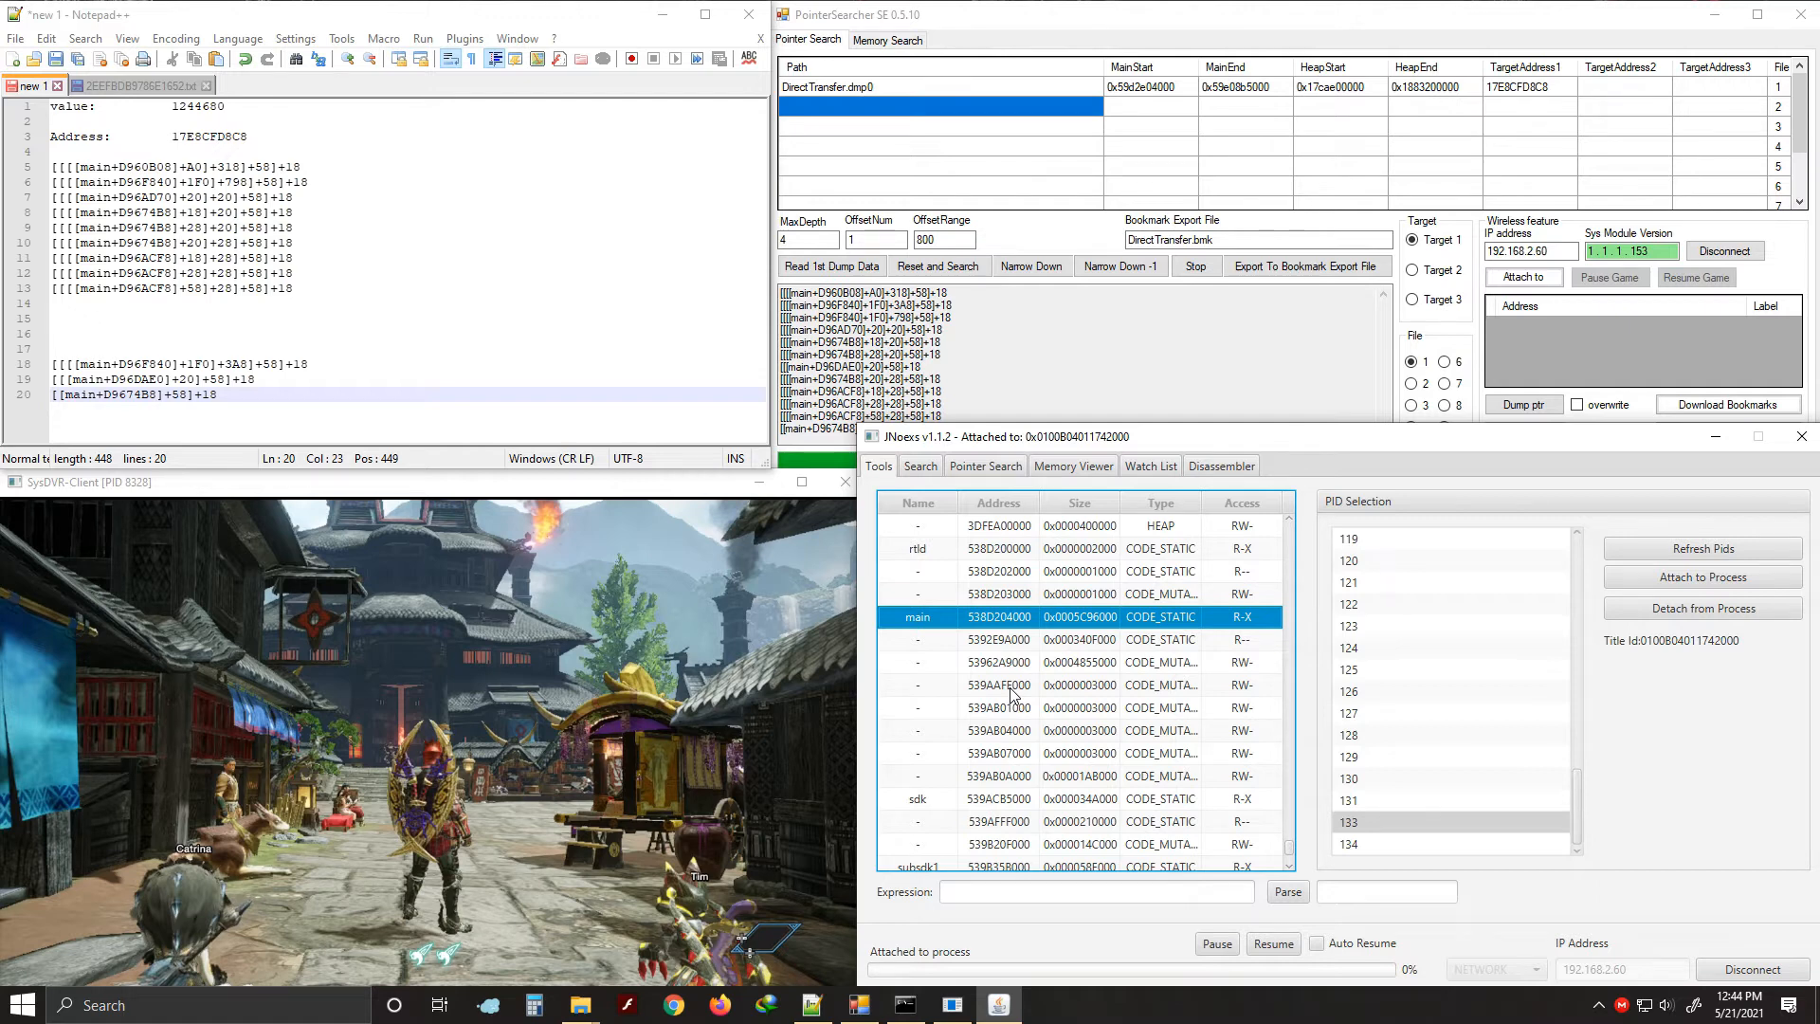
Resume the game and search all read/write memory for the 32-bit value 1244680, converted to hex
{"action": "left_click", "coordinate": [1275, 943]}
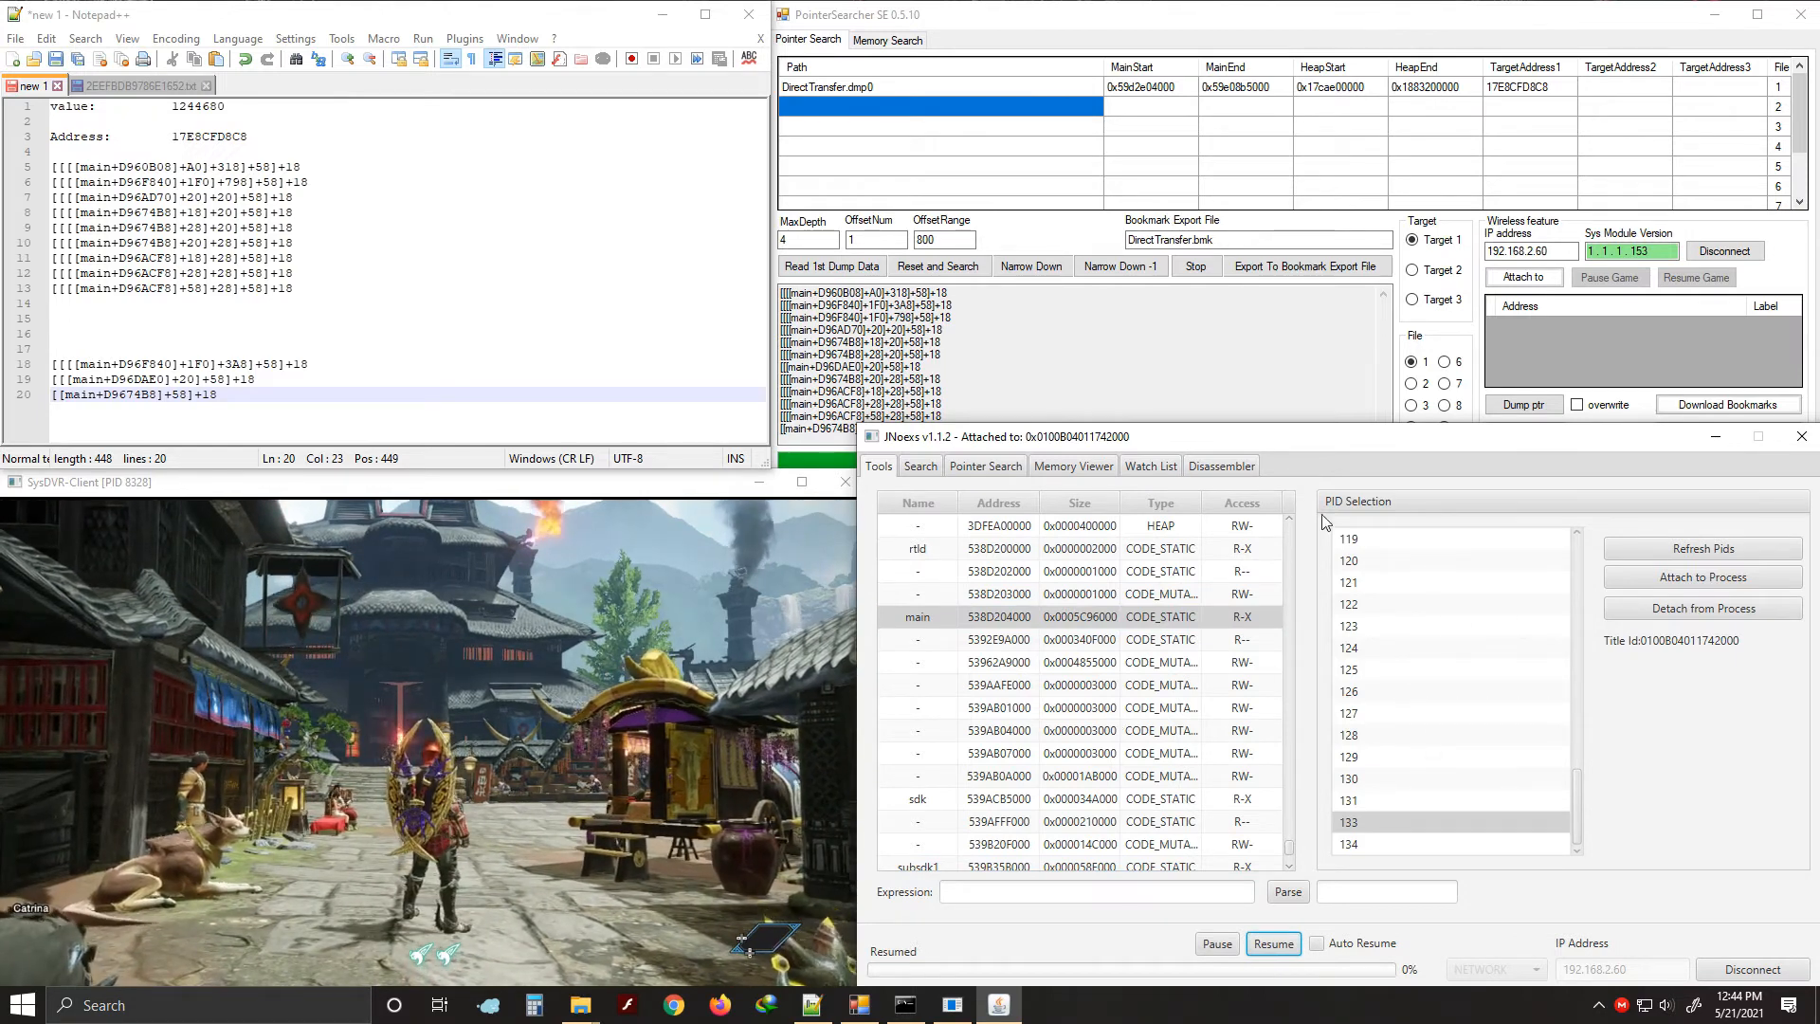
{"action": "left_click", "coordinate": [921, 465]}
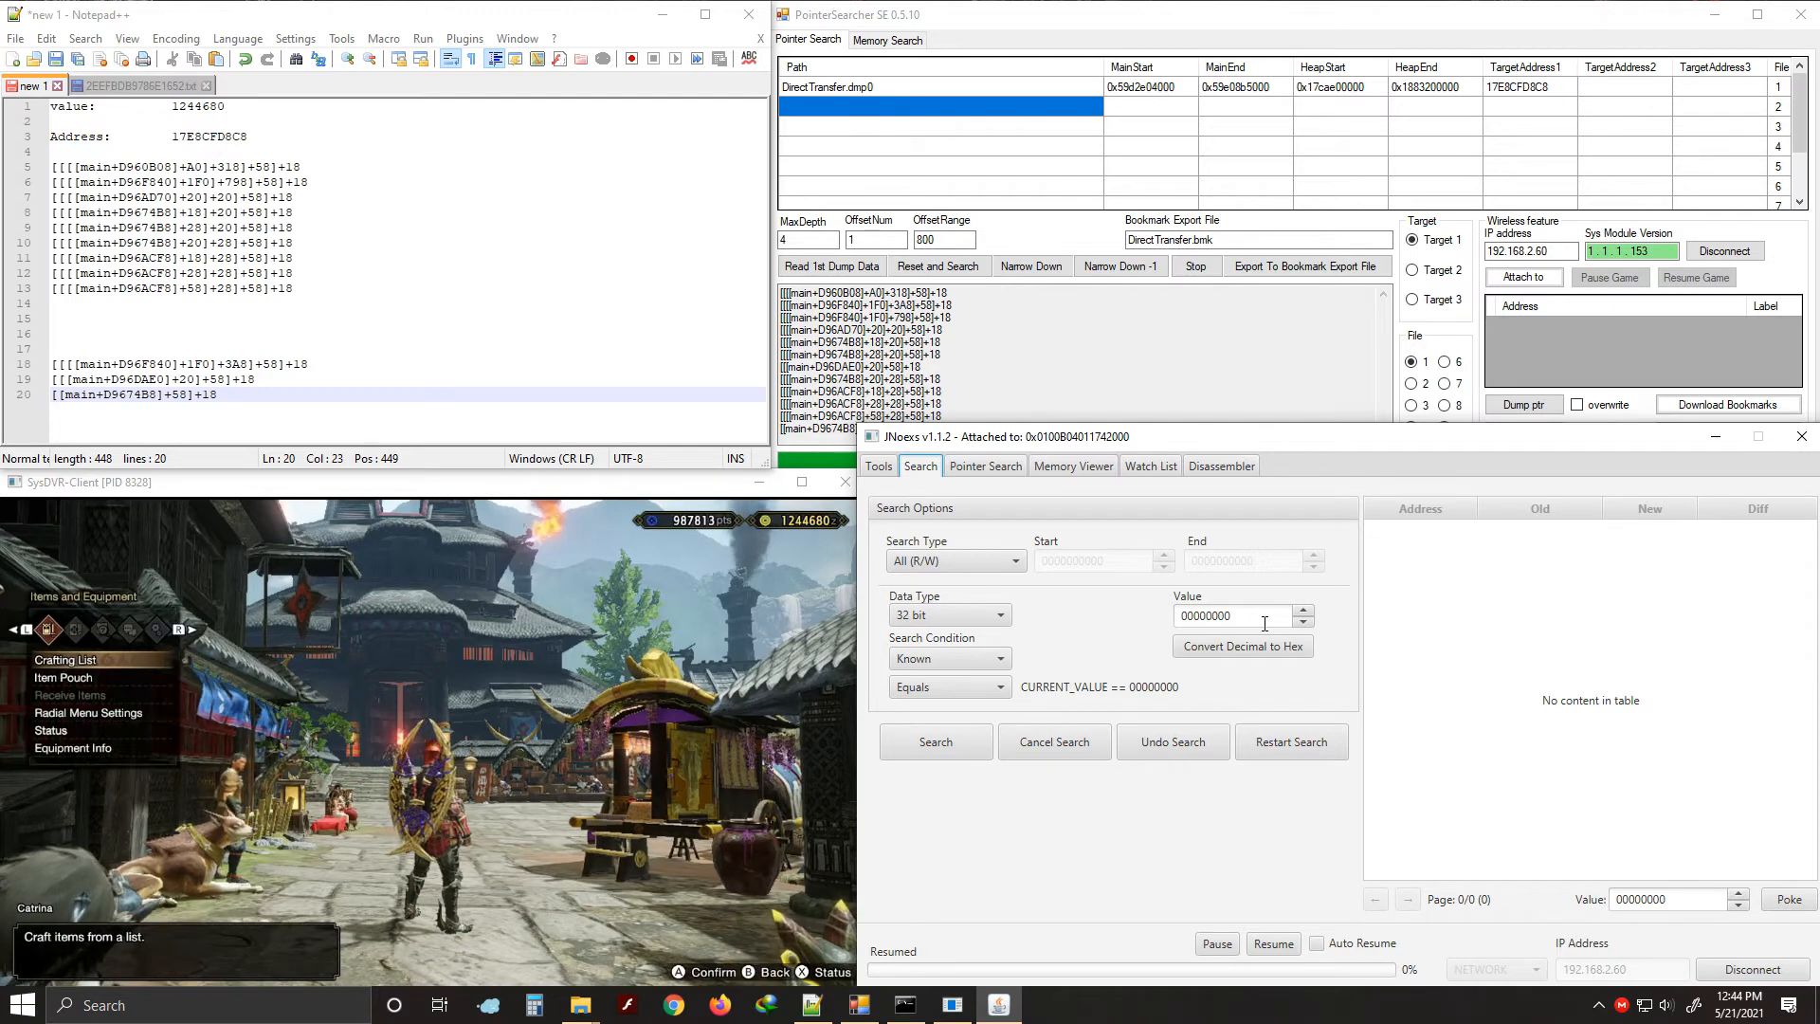
{"action": "double_click", "coordinate": [1188, 617]}
{"action": "type", "text": "1244680"}
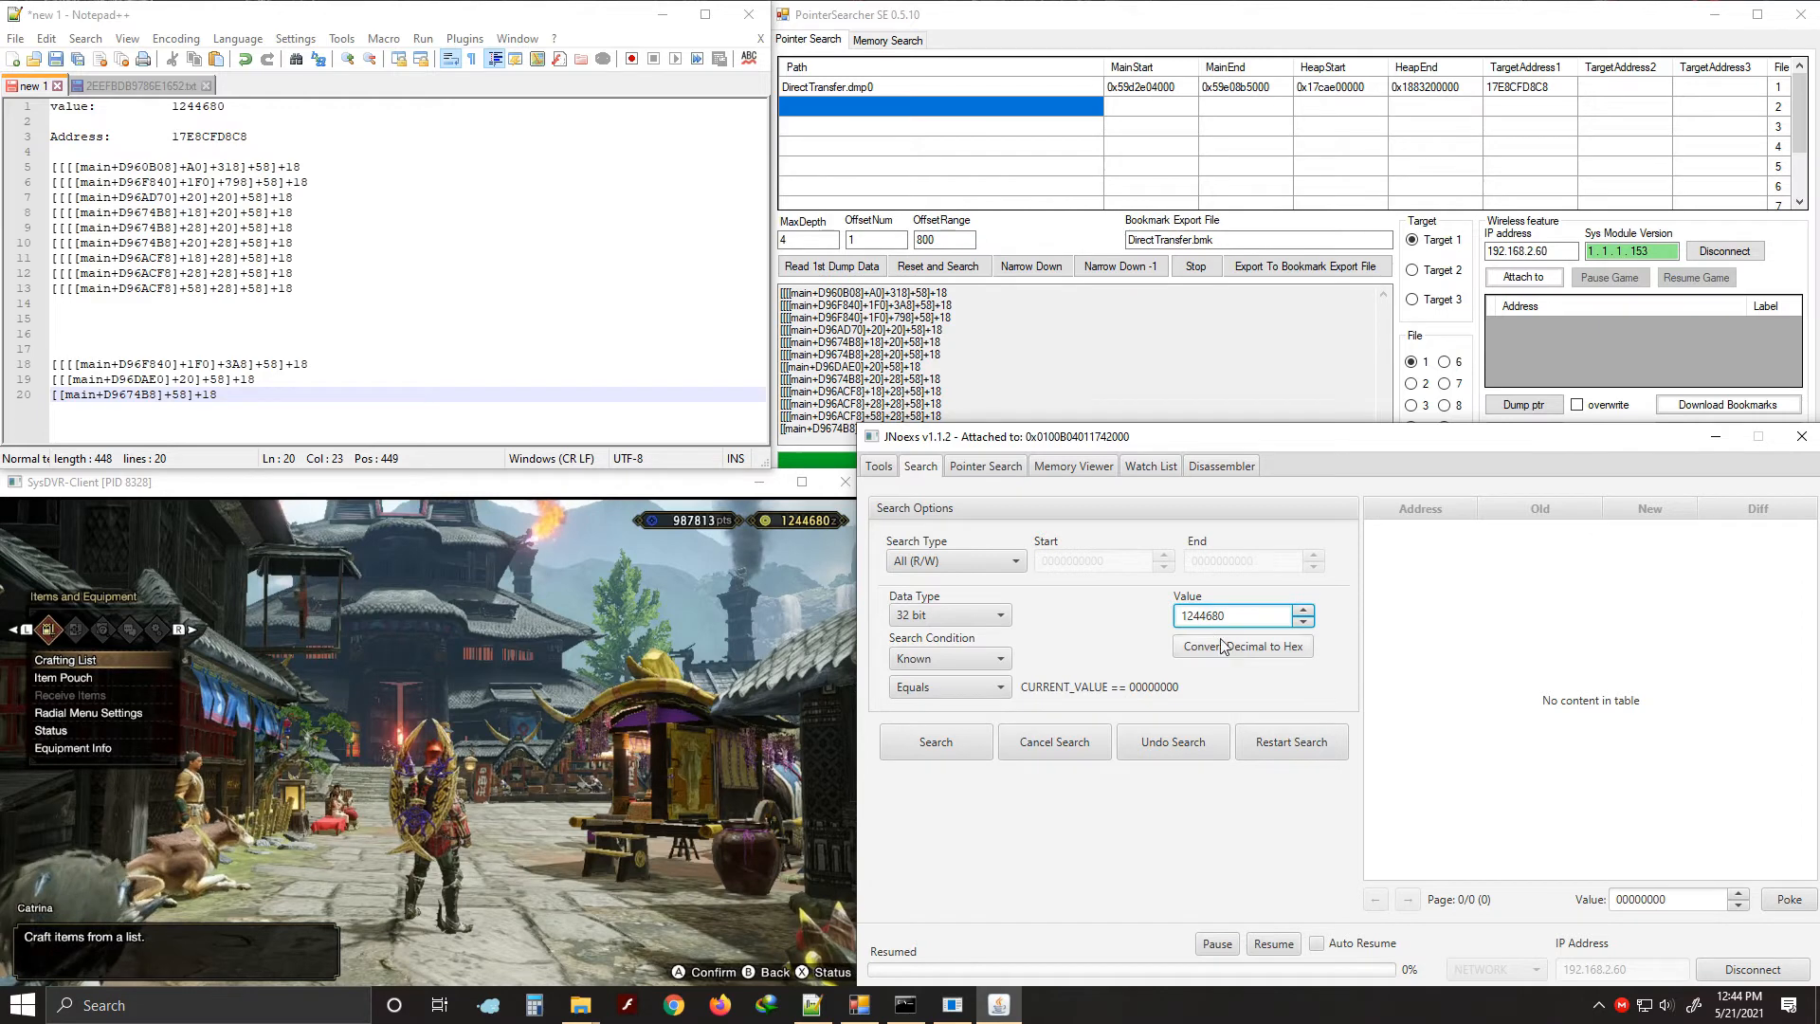
{"action": "left_click", "coordinate": [1218, 646]}
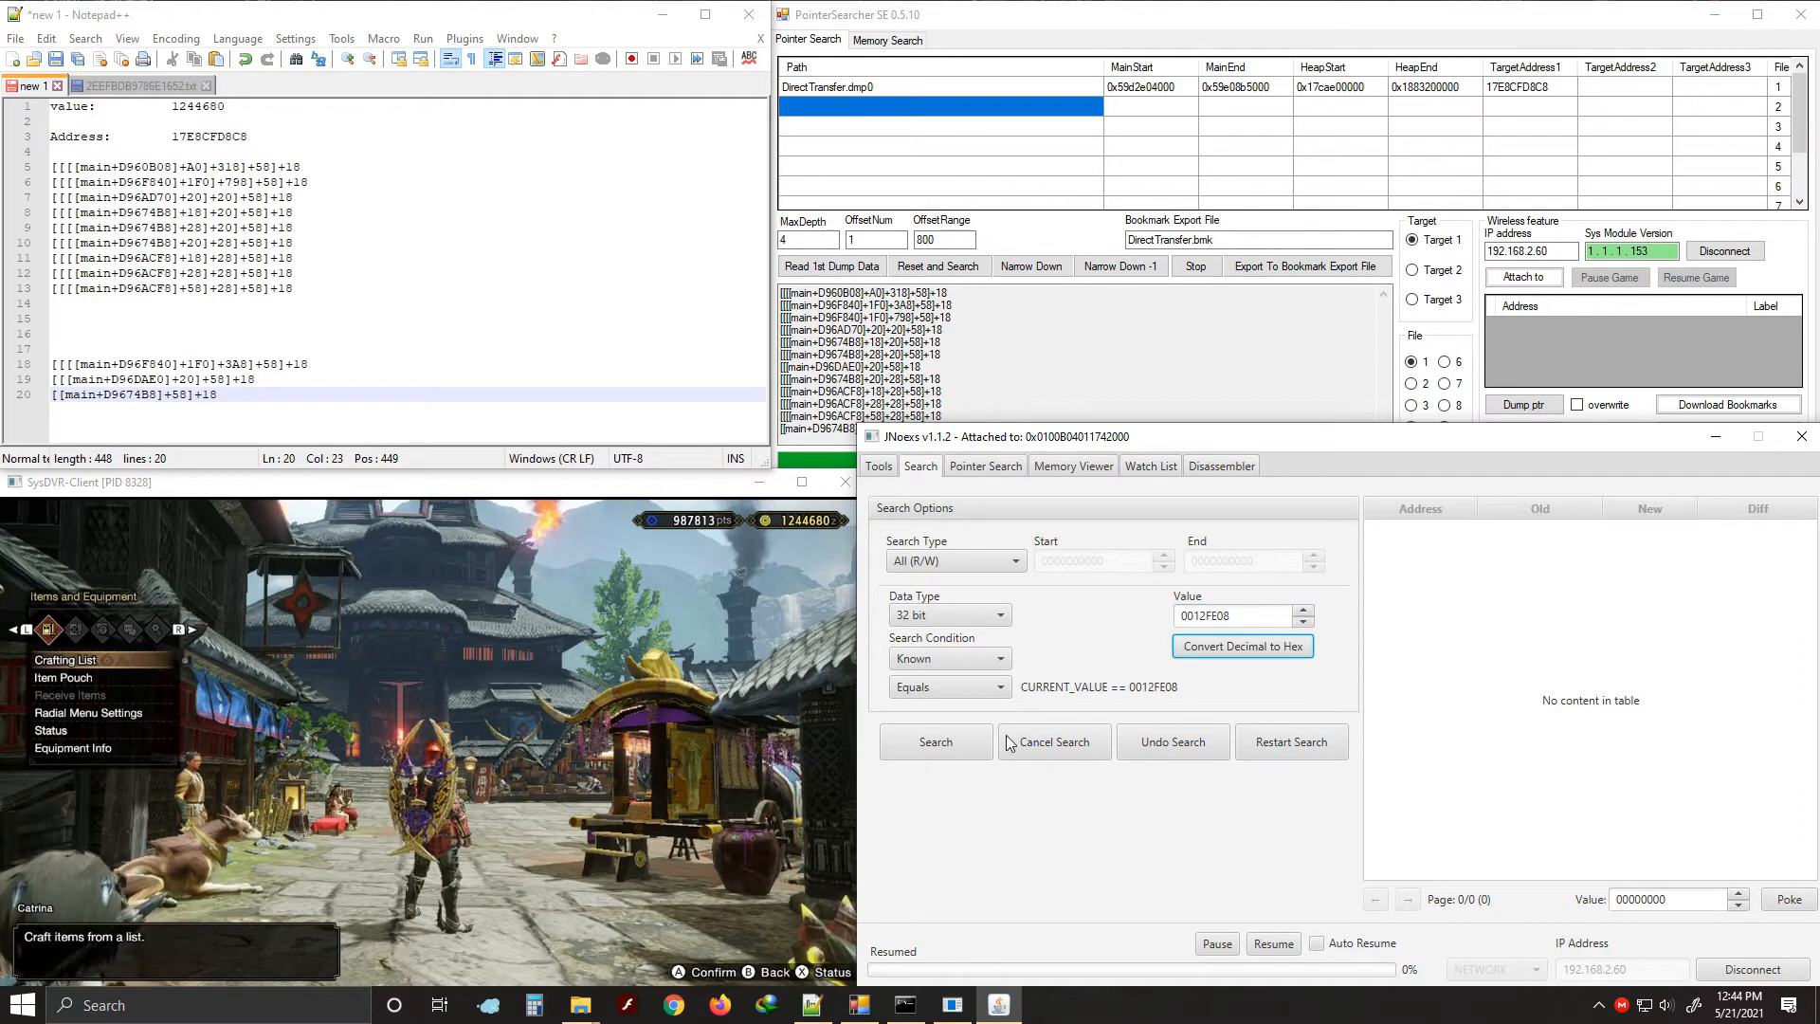
{"action": "left_click", "coordinate": [946, 753]}
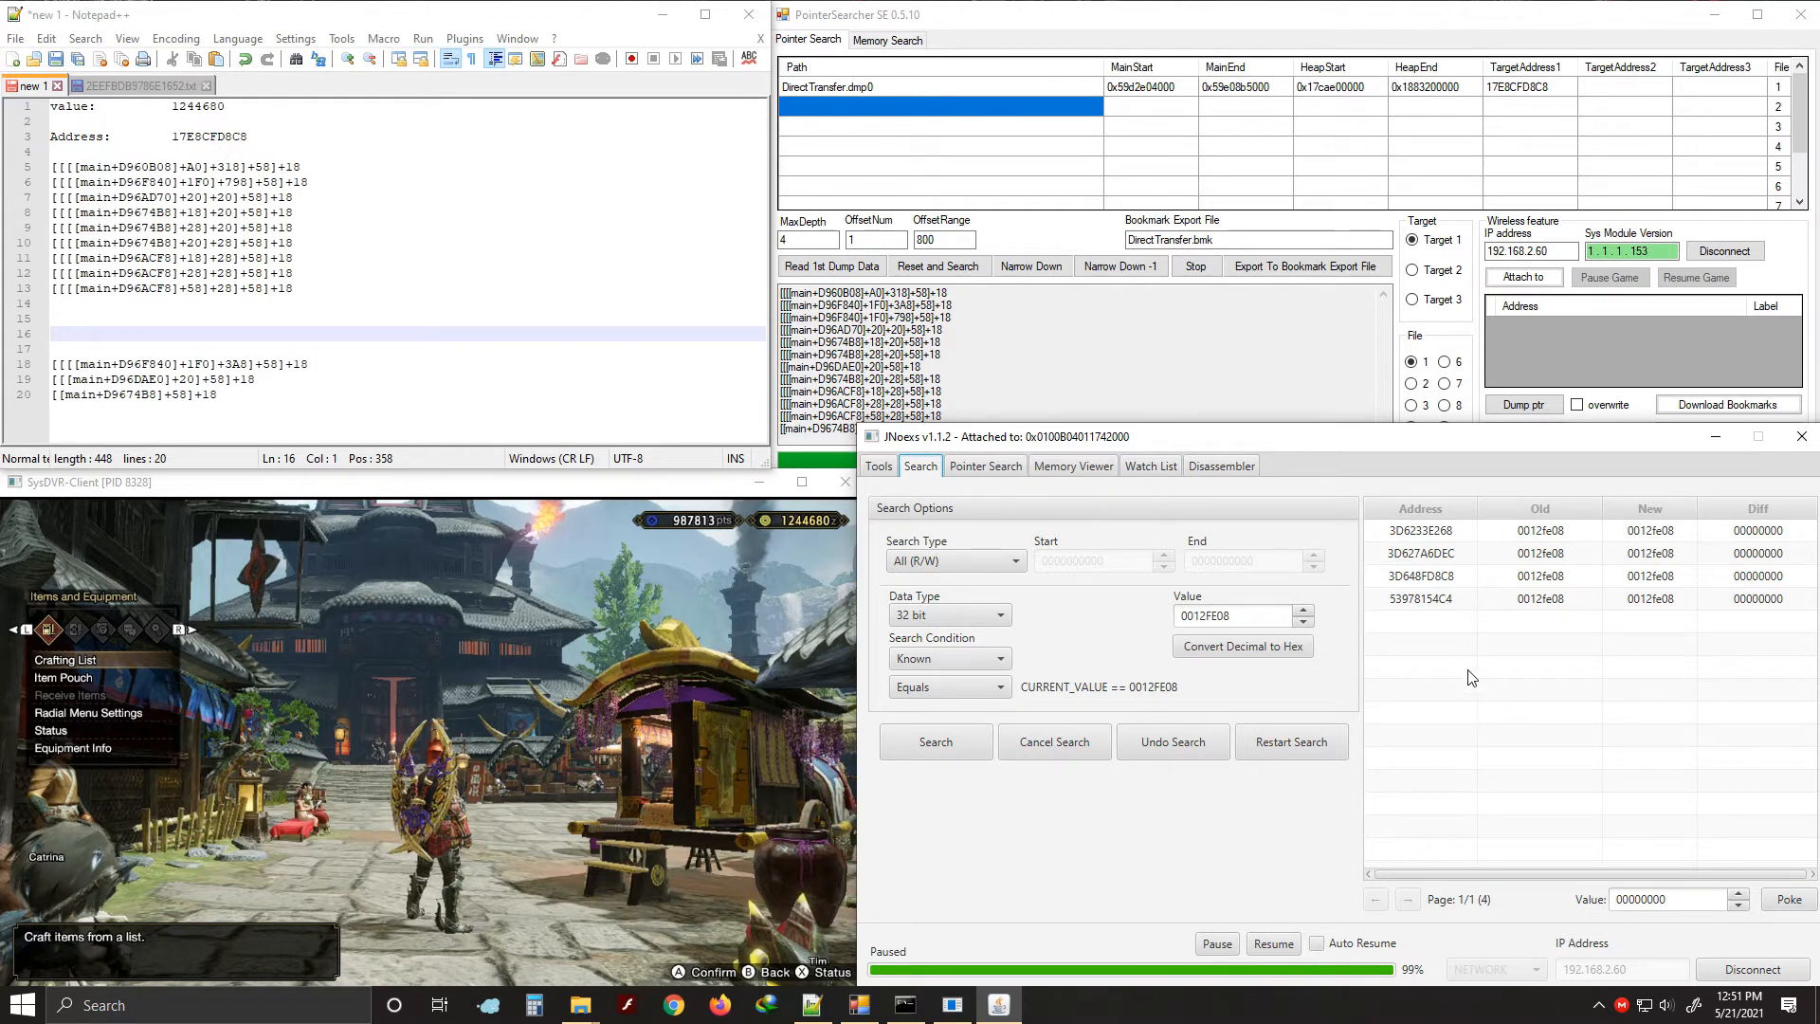
Compare the search result 3D648FD8C8 with the ending FD8C8 of the address noted in the text file
{"action": "left_click", "coordinate": [1427, 578]}
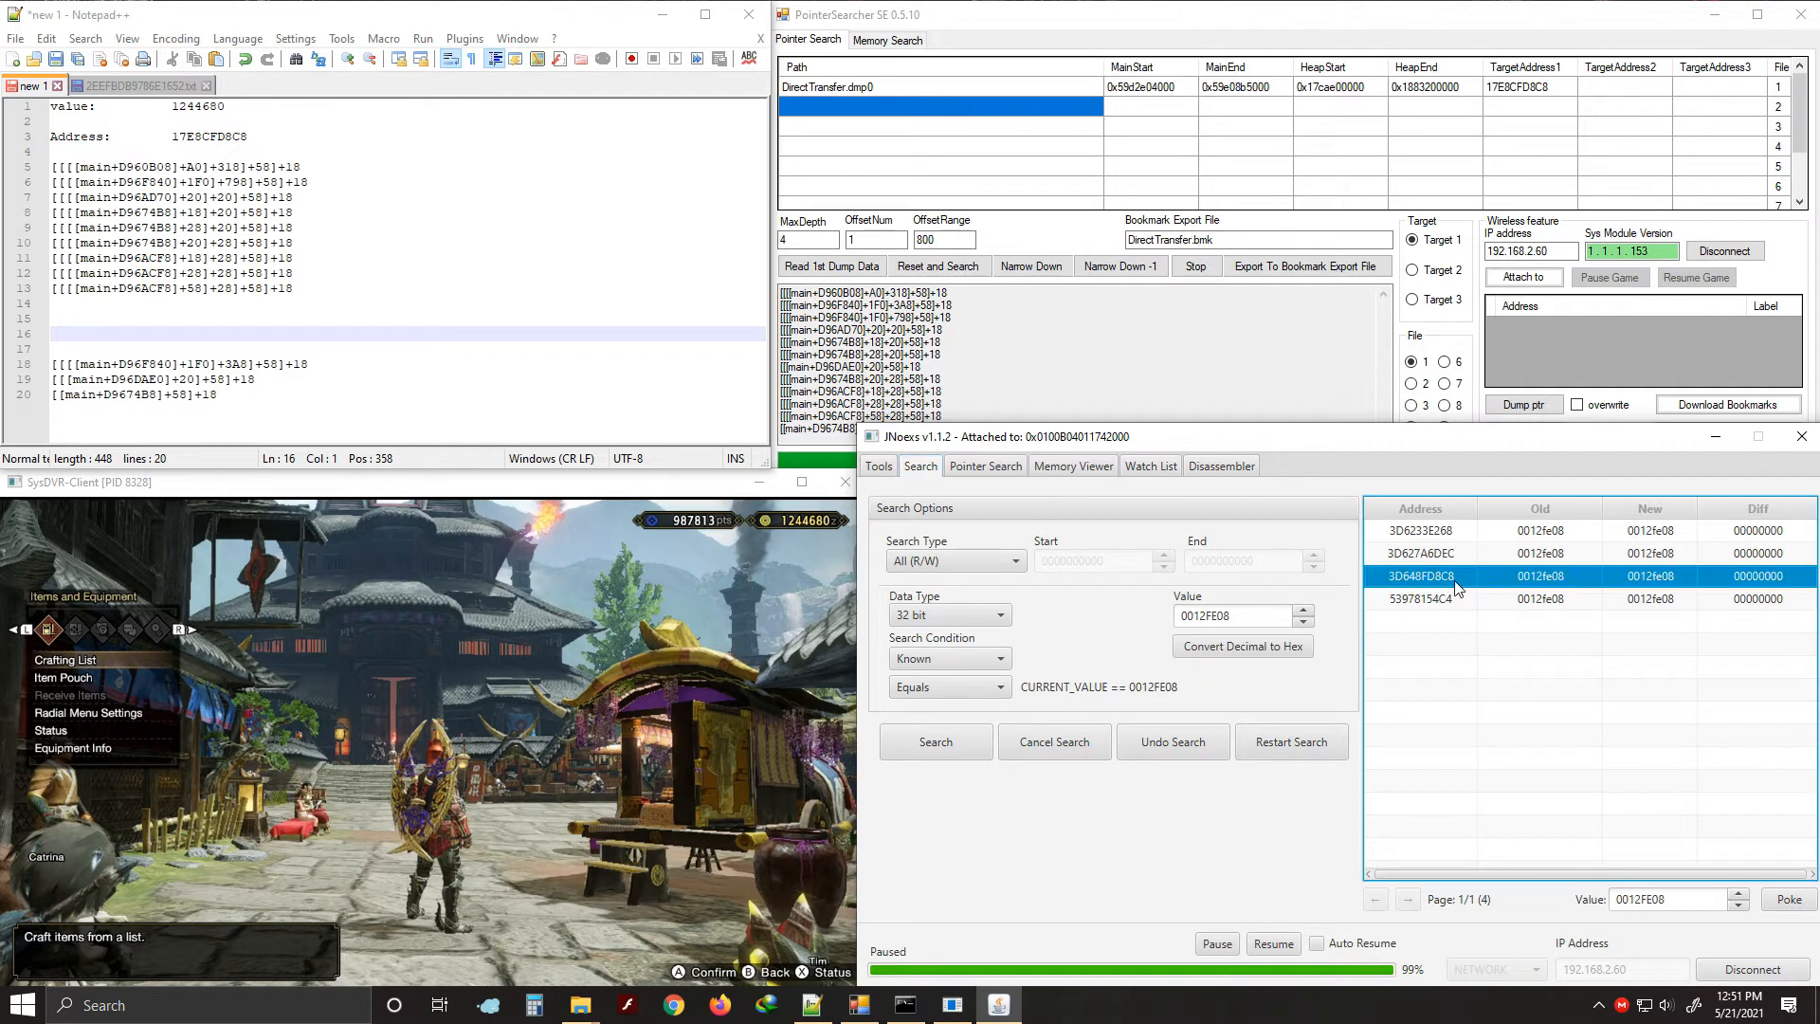
{"action": "left_click", "coordinate": [259, 144]}
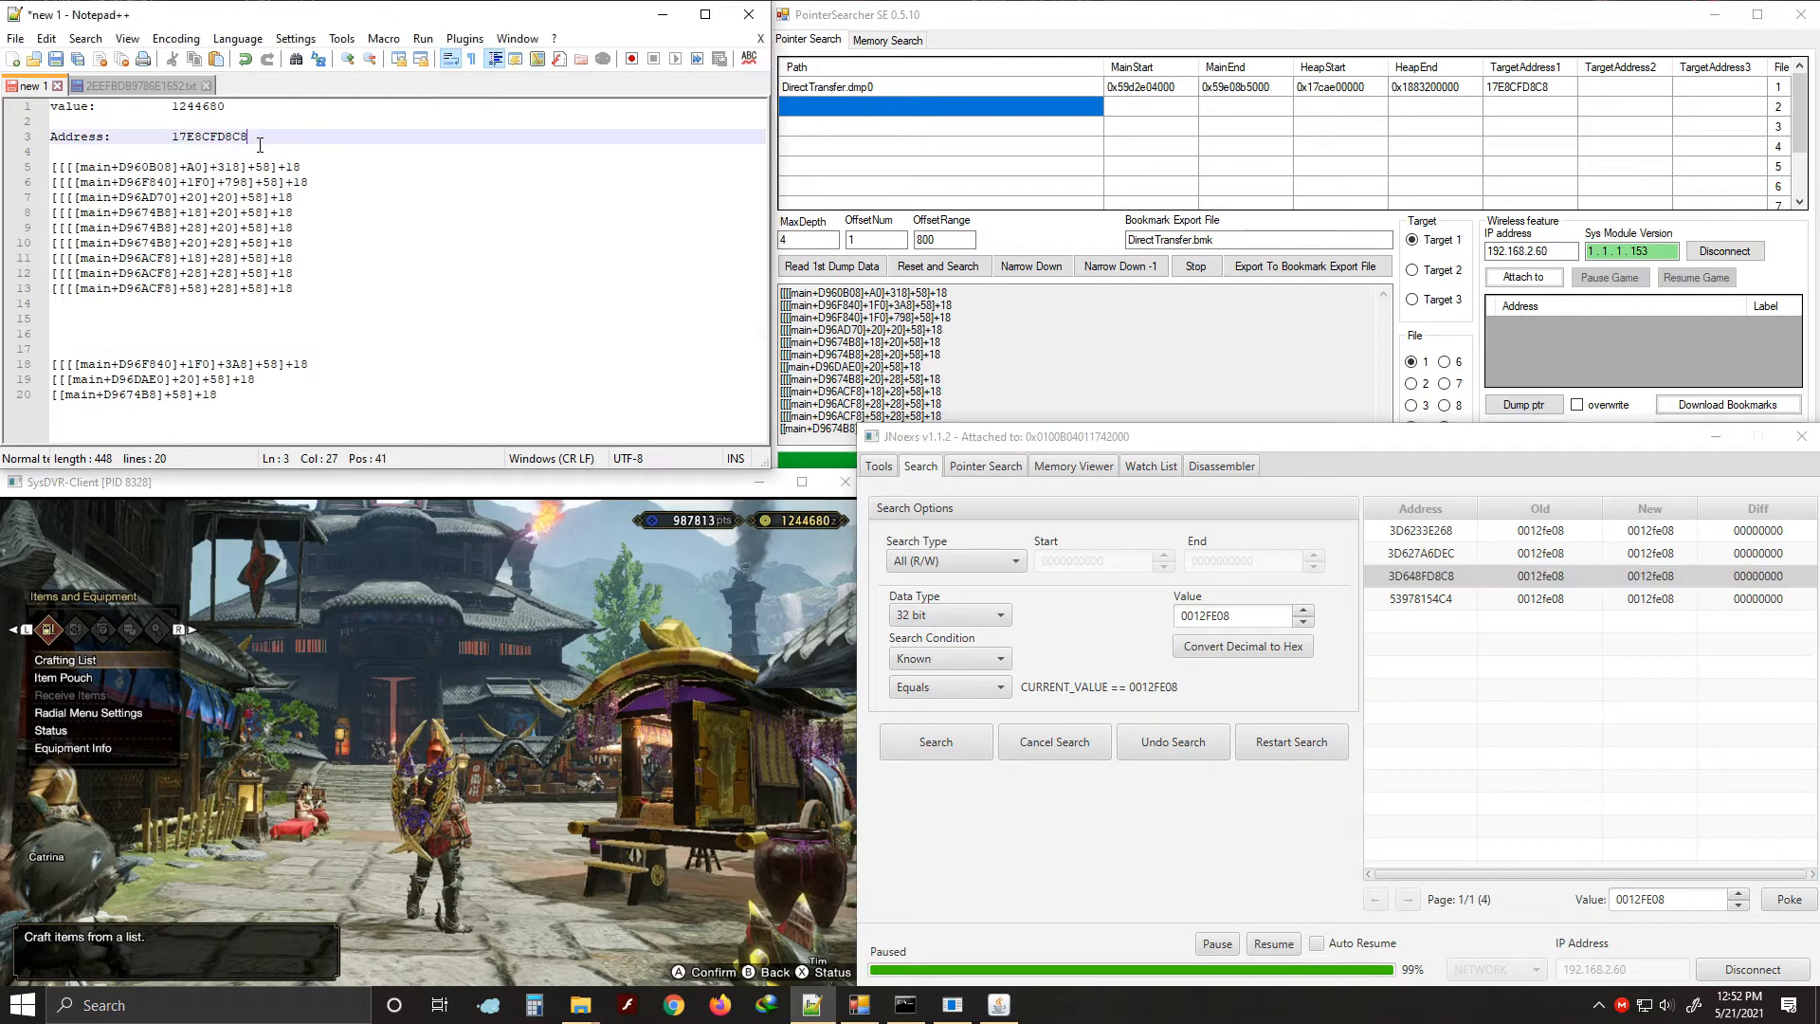
{"action": "left_click_drag", "start_coordinate": [260, 144], "coordinate": [217, 144]}
{"action": "left_click", "coordinate": [1462, 584]}
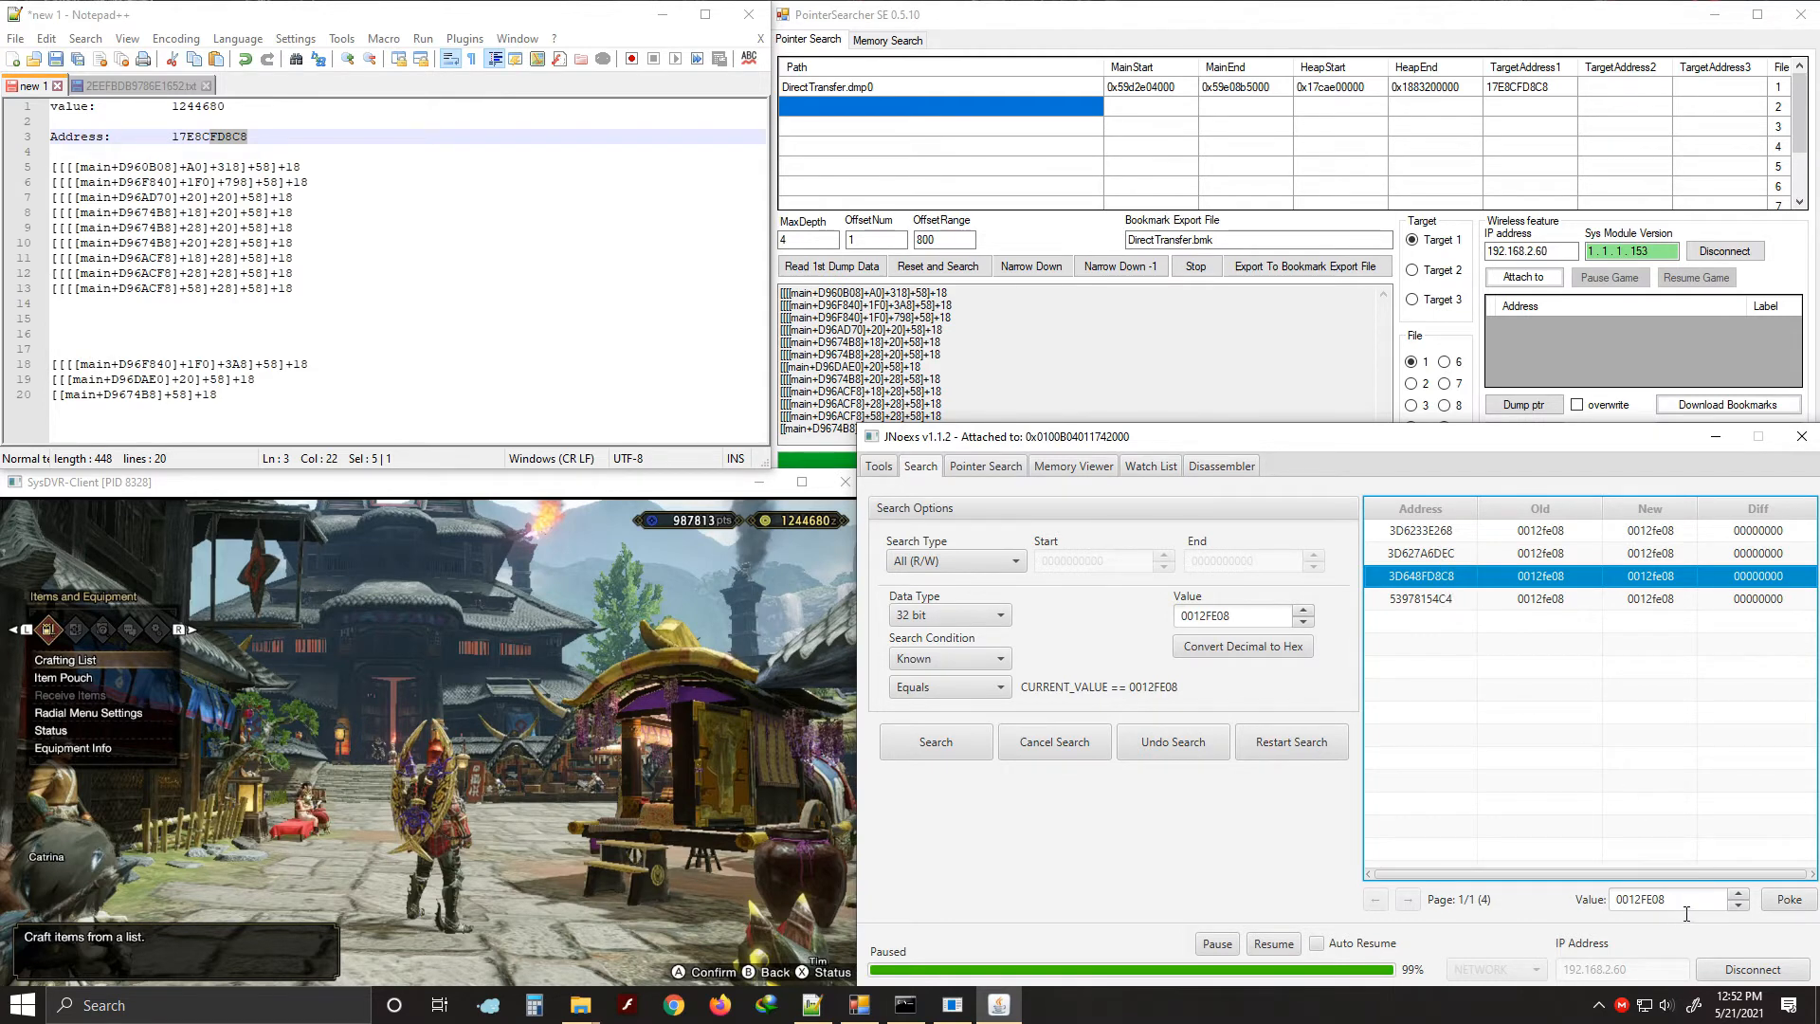
{"action": "left_click", "coordinate": [791, 667]}
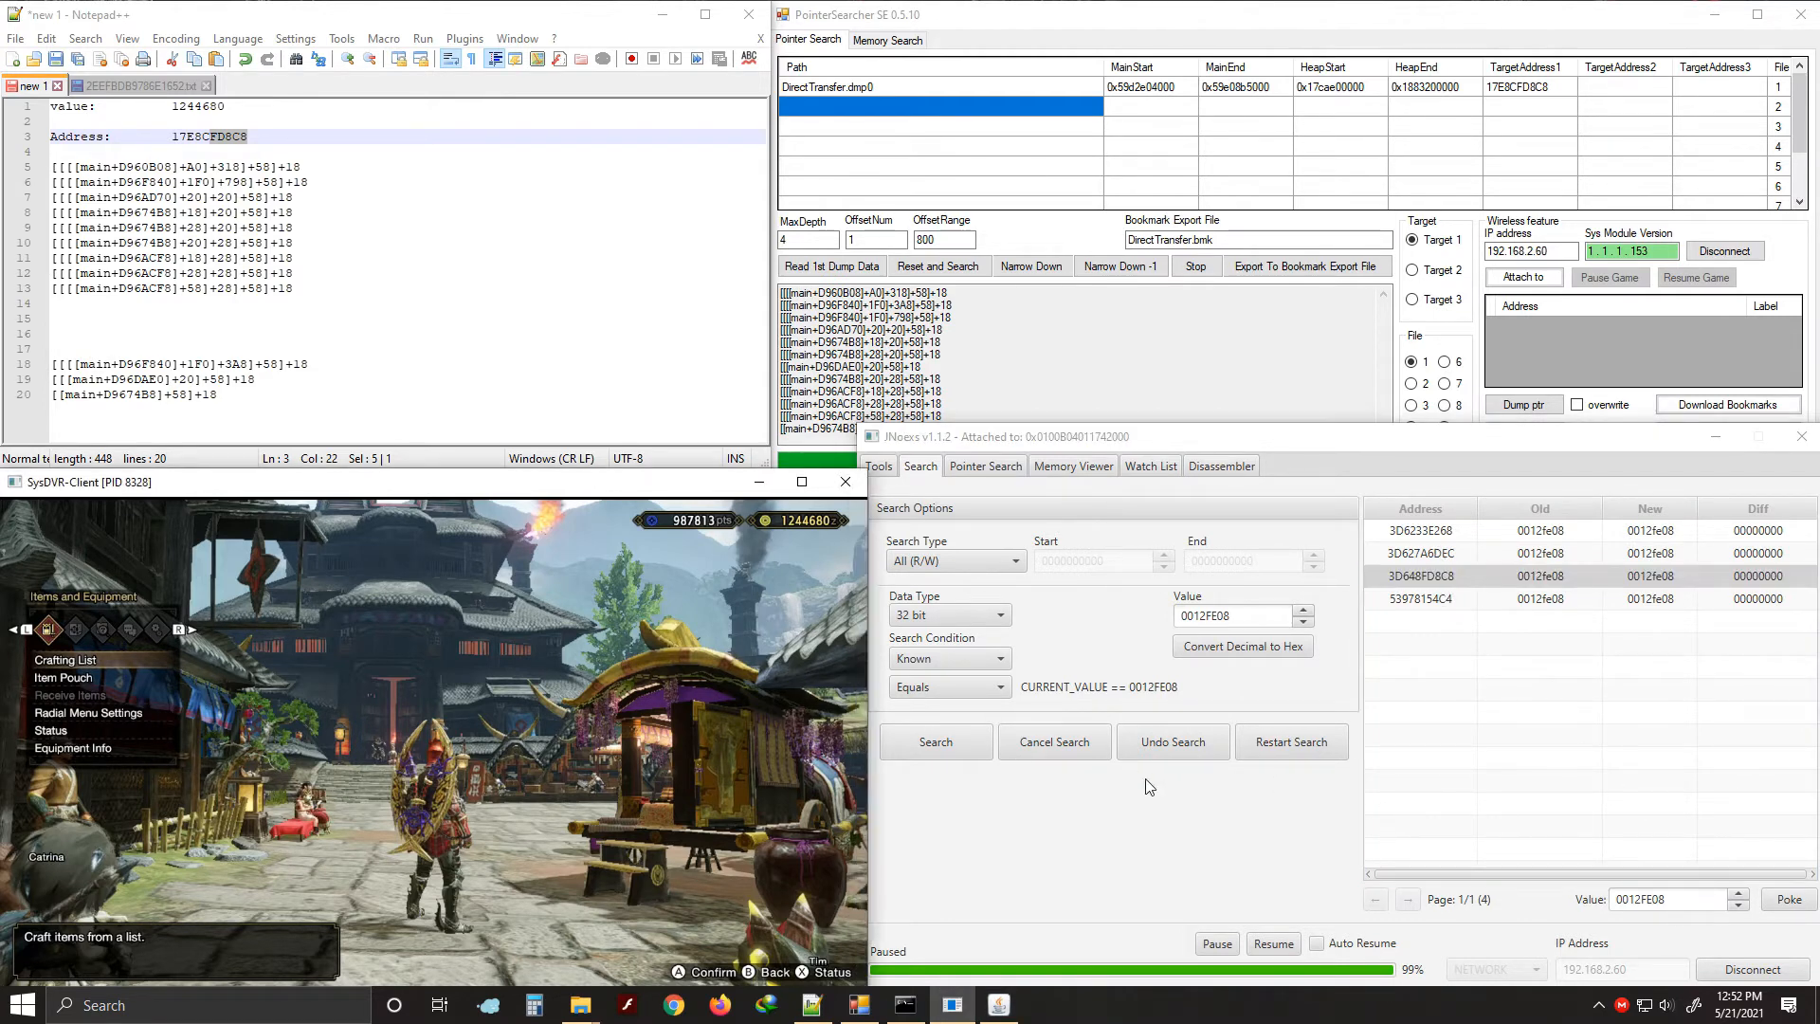
Resume the game and poke the value 0012FE0D into the search result 3D648FD8C8
{"action": "left_click", "coordinate": [1274, 947]}
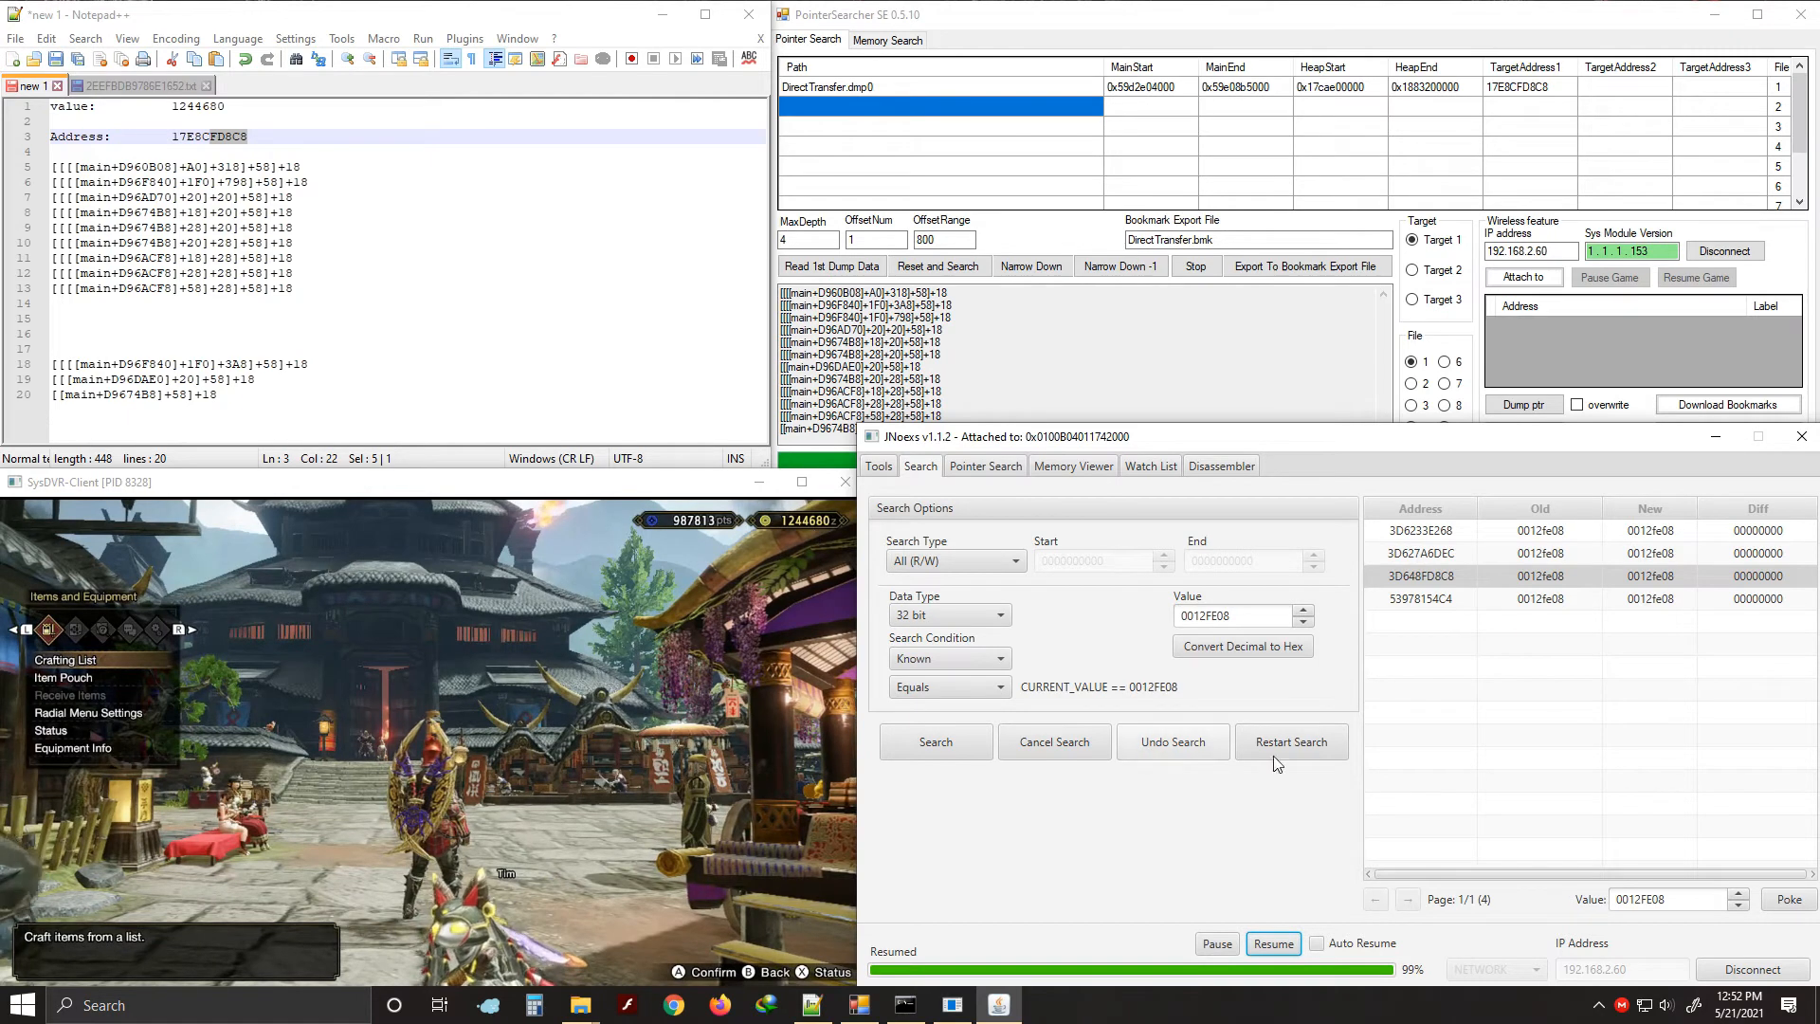
{"action": "left_click", "coordinate": [1514, 643]}
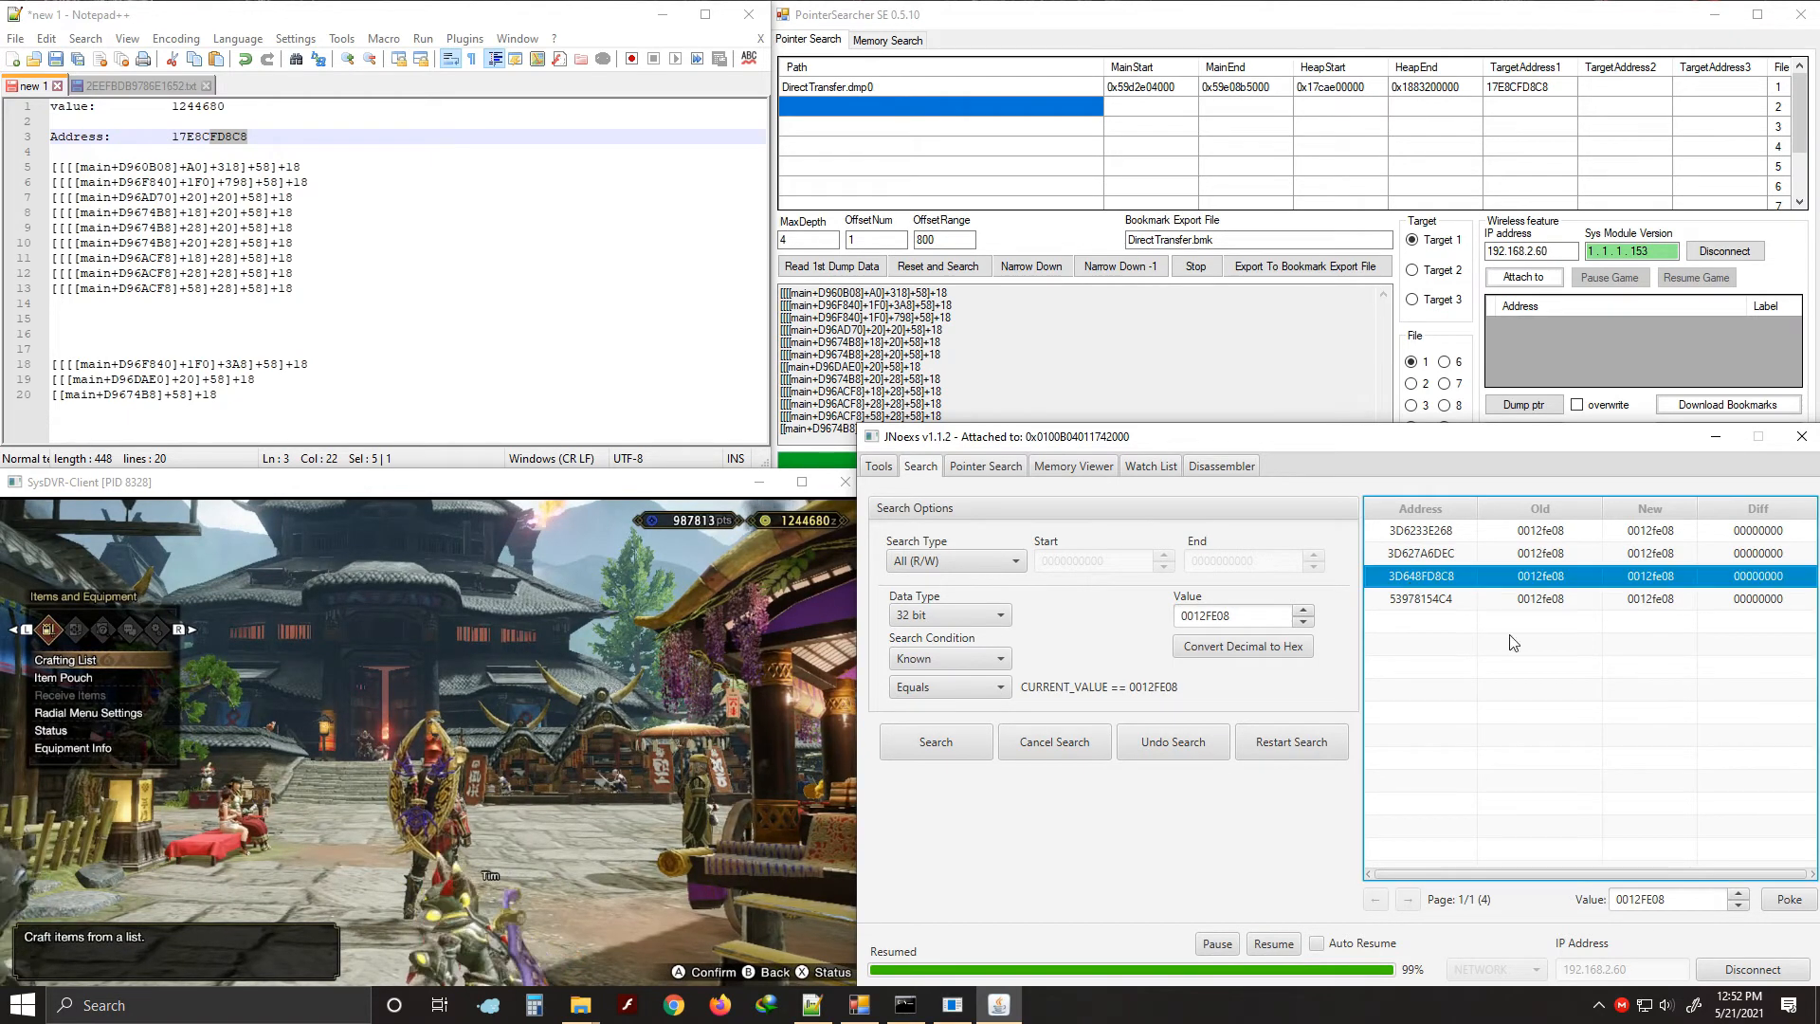
{"action": "left_click", "coordinate": [1738, 898]}
{"action": "left_click", "coordinate": [1736, 895]}
{"action": "left_click", "coordinate": [1736, 895]}
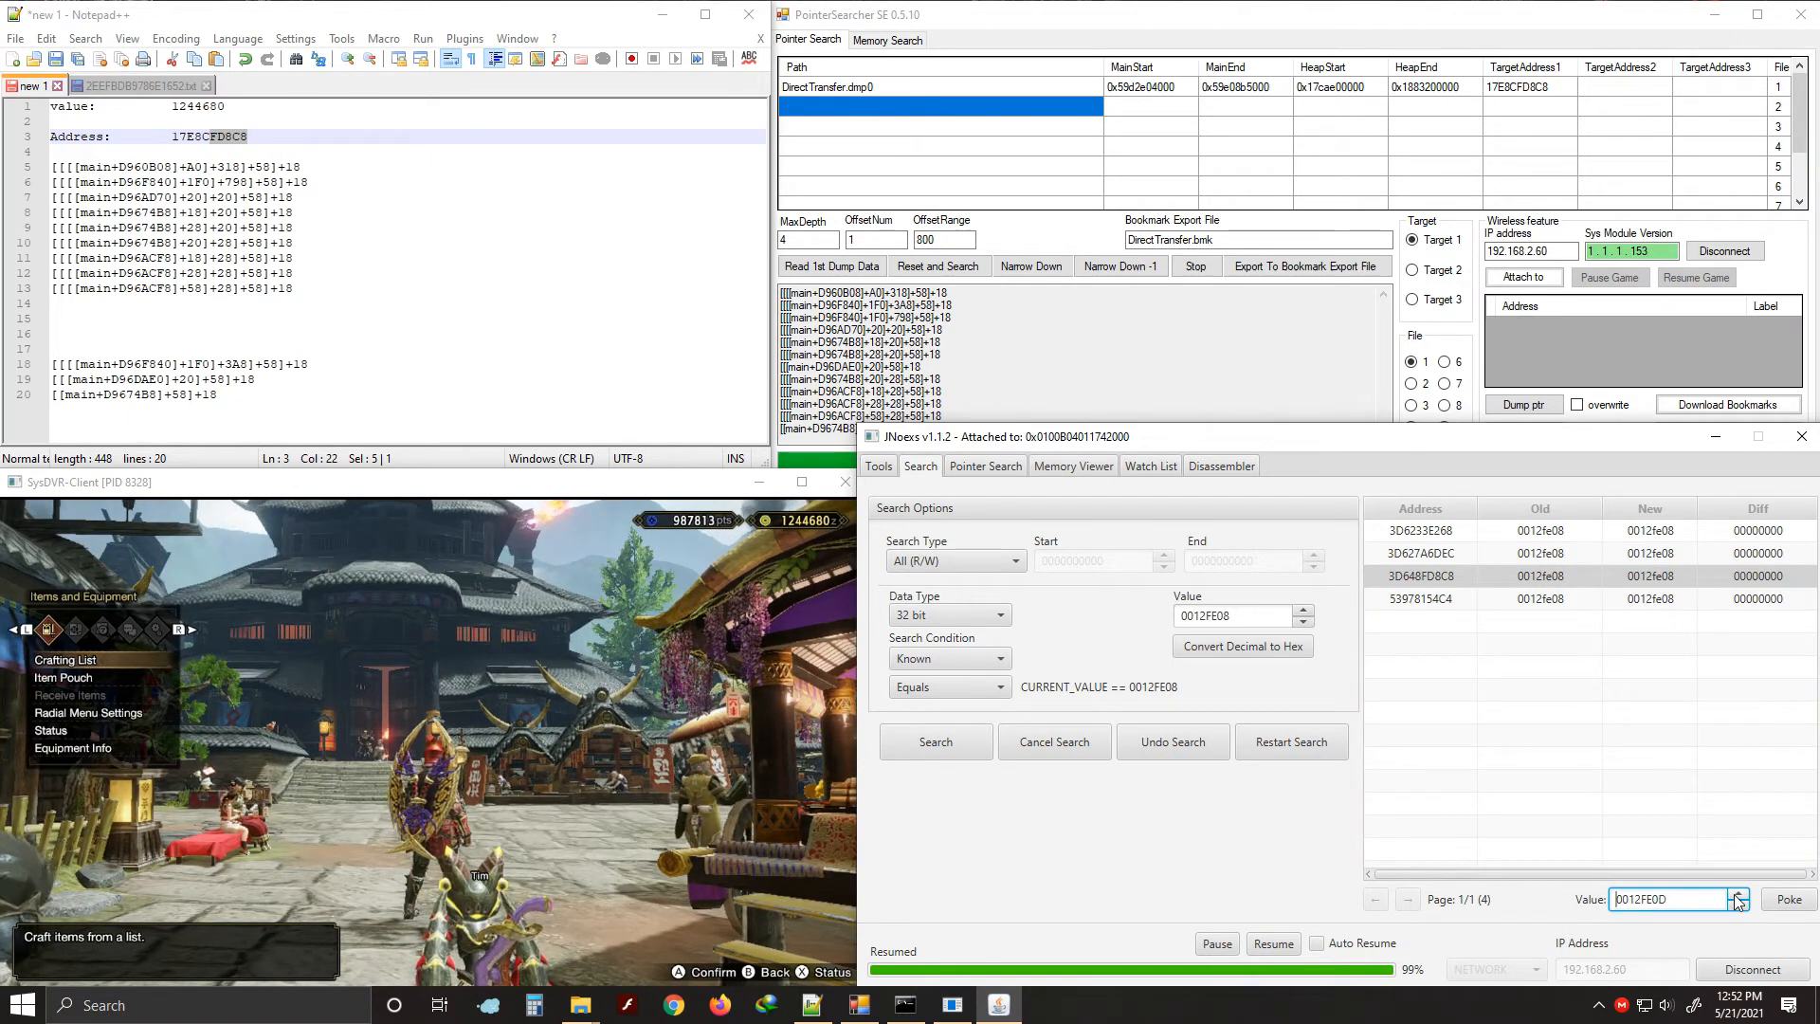
{"action": "left_click", "coordinate": [1786, 899]}
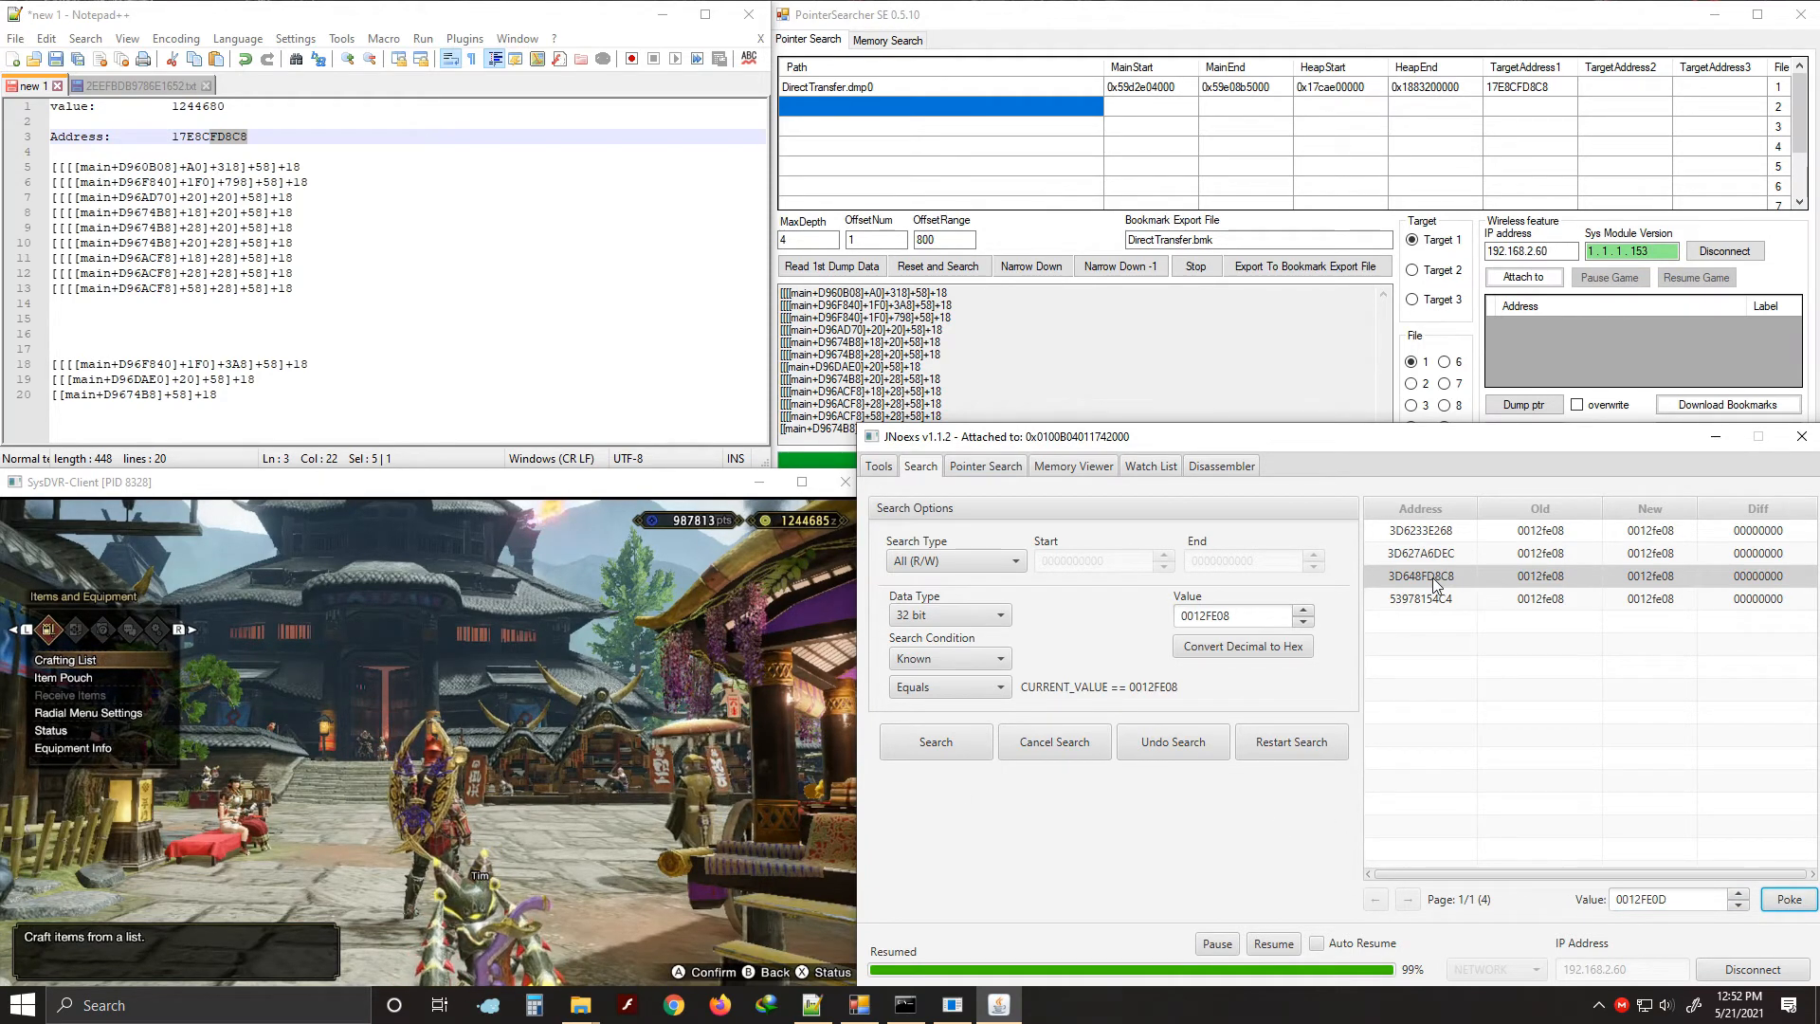
Copy the path [[[[main+D96F840]+1F0]+3A8]+58]+18 from the text file and parse it as an expression in JNoexs
{"action": "left_click", "coordinate": [879, 466]}
{"action": "left_click", "coordinate": [223, 364]}
{"action": "left_click", "coordinate": [281, 352]}
{"action": "left_click", "coordinate": [269, 391]}
{"action": "left_click", "coordinate": [269, 385]}
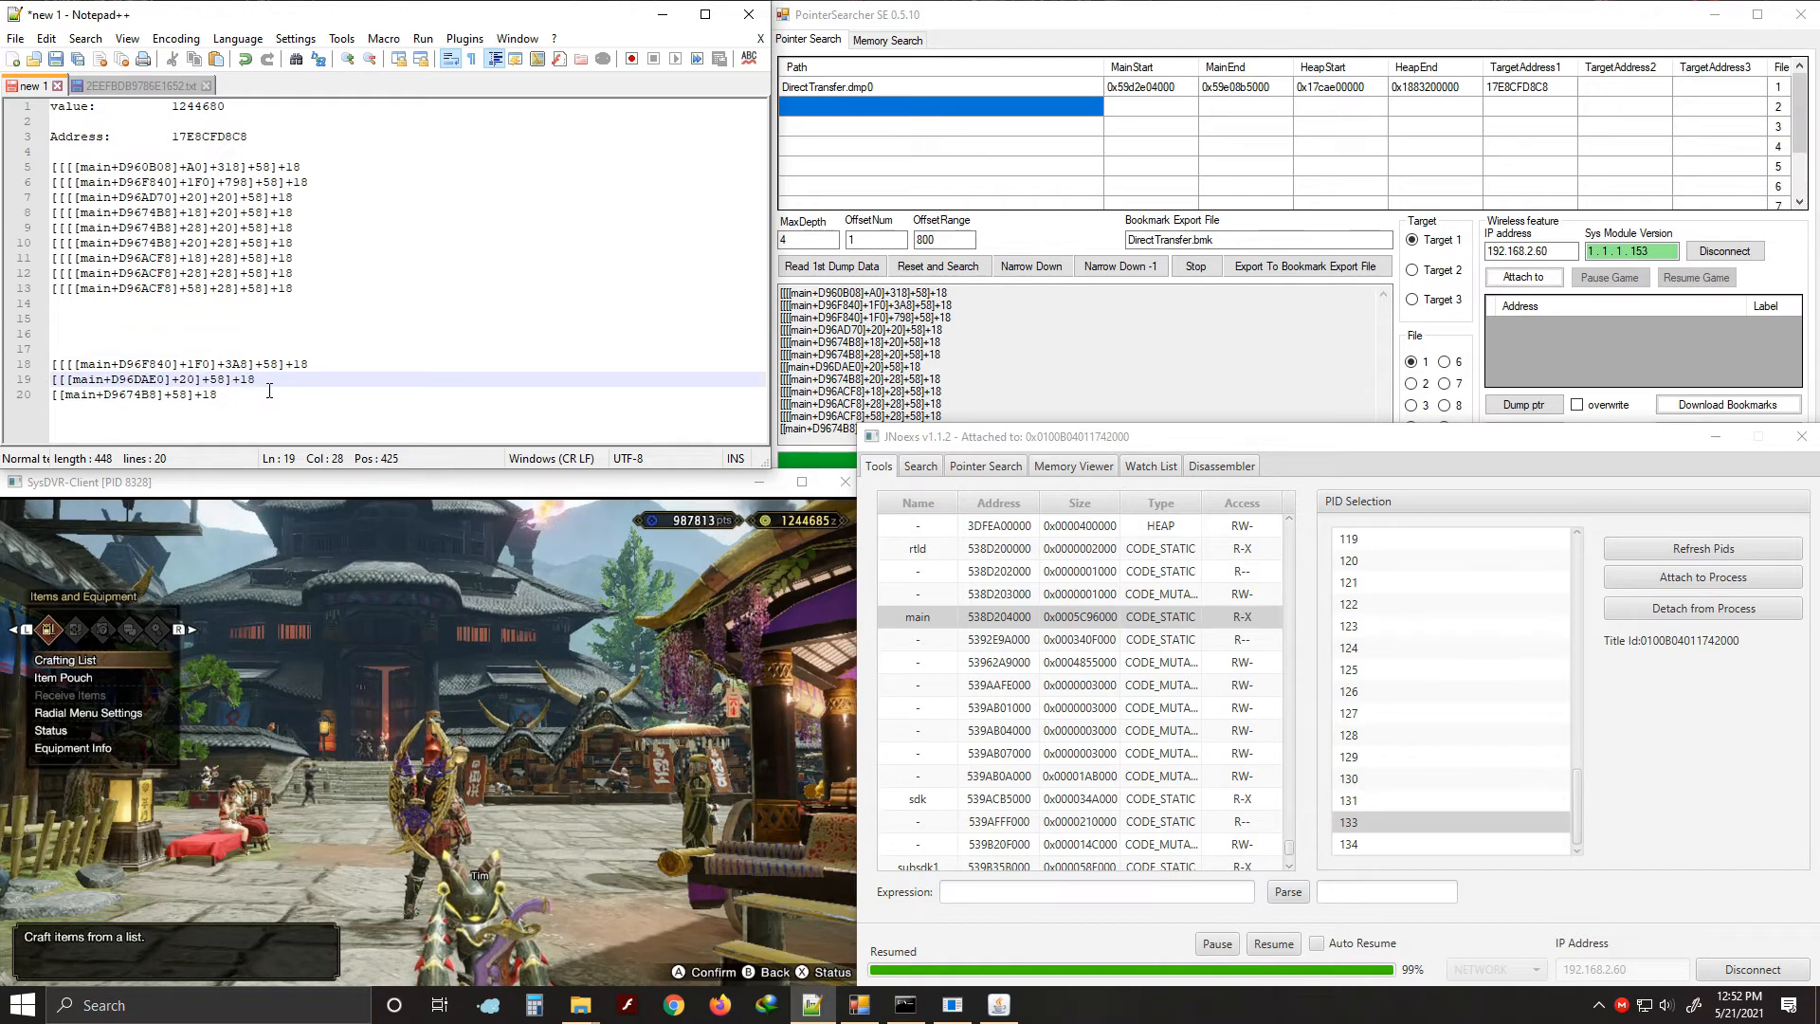
{"action": "left_click_drag", "start_coordinate": [308, 364], "coordinate": [58, 378]}
{"action": "key", "text": "ctrl+c"}
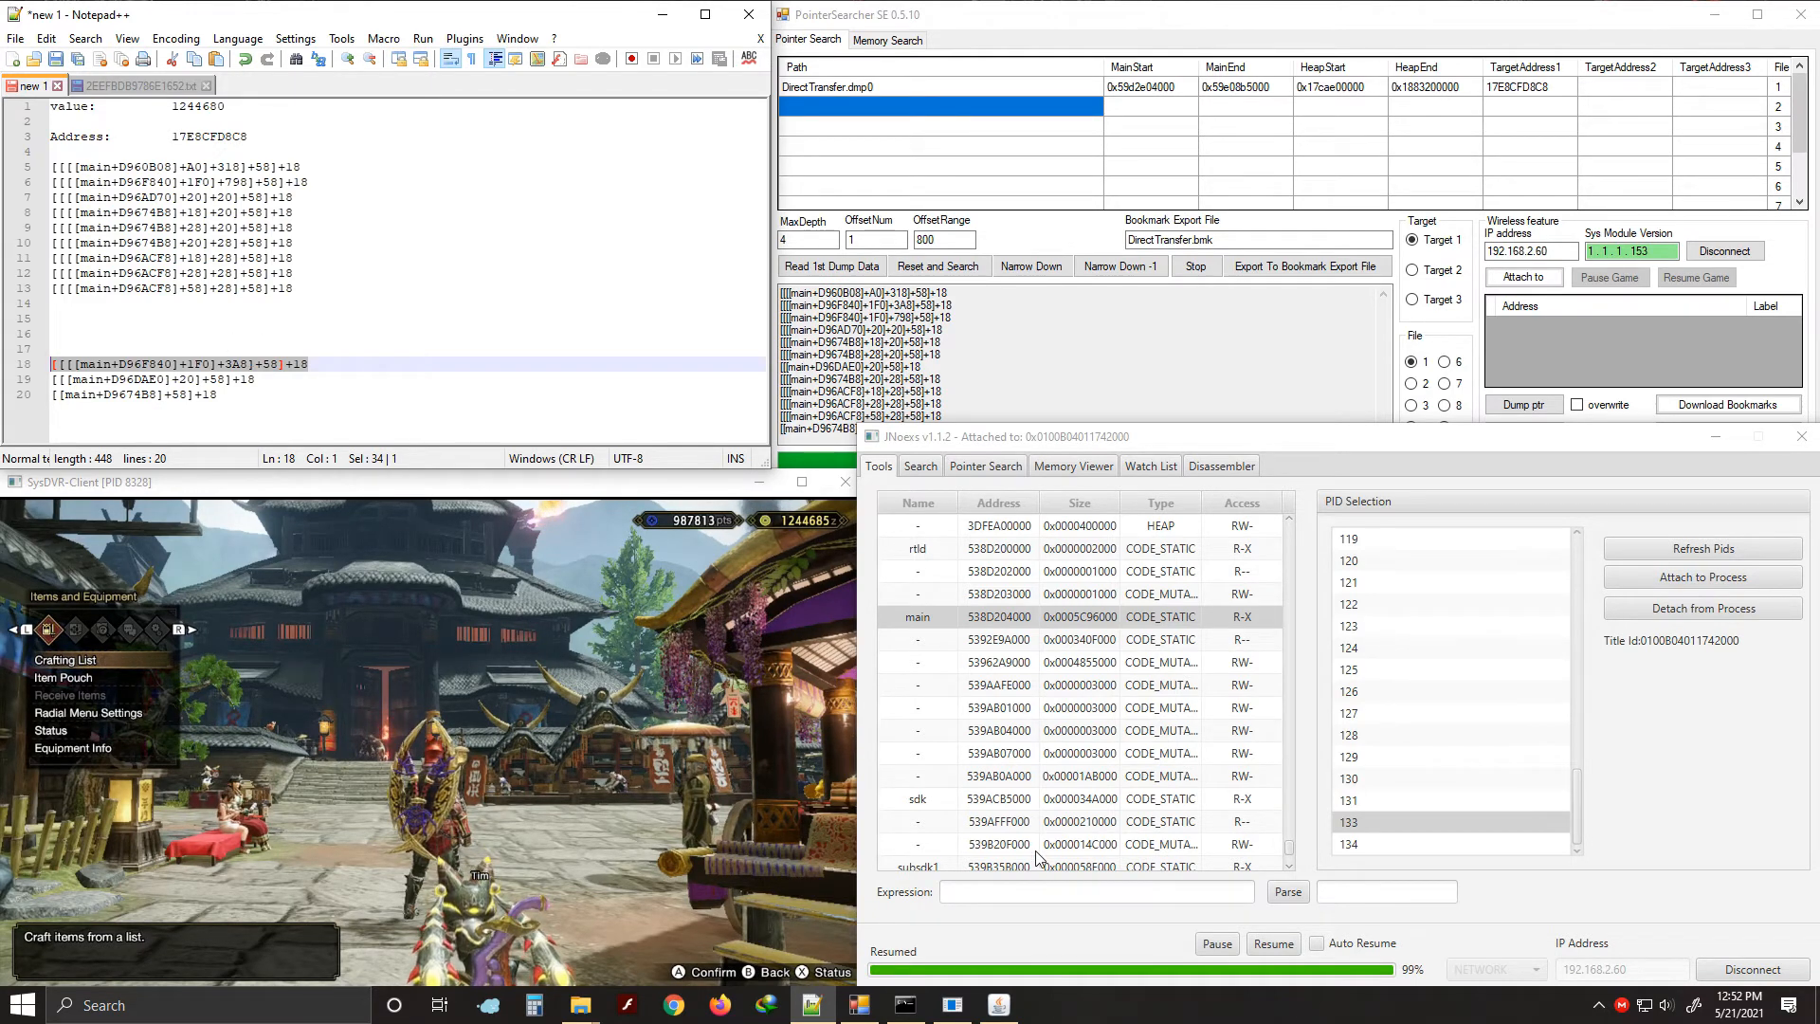
{"action": "left_click", "coordinate": [998, 895]}
{"action": "key", "text": "ctrl+v"}
{"action": "left_click", "coordinate": [1289, 892]}
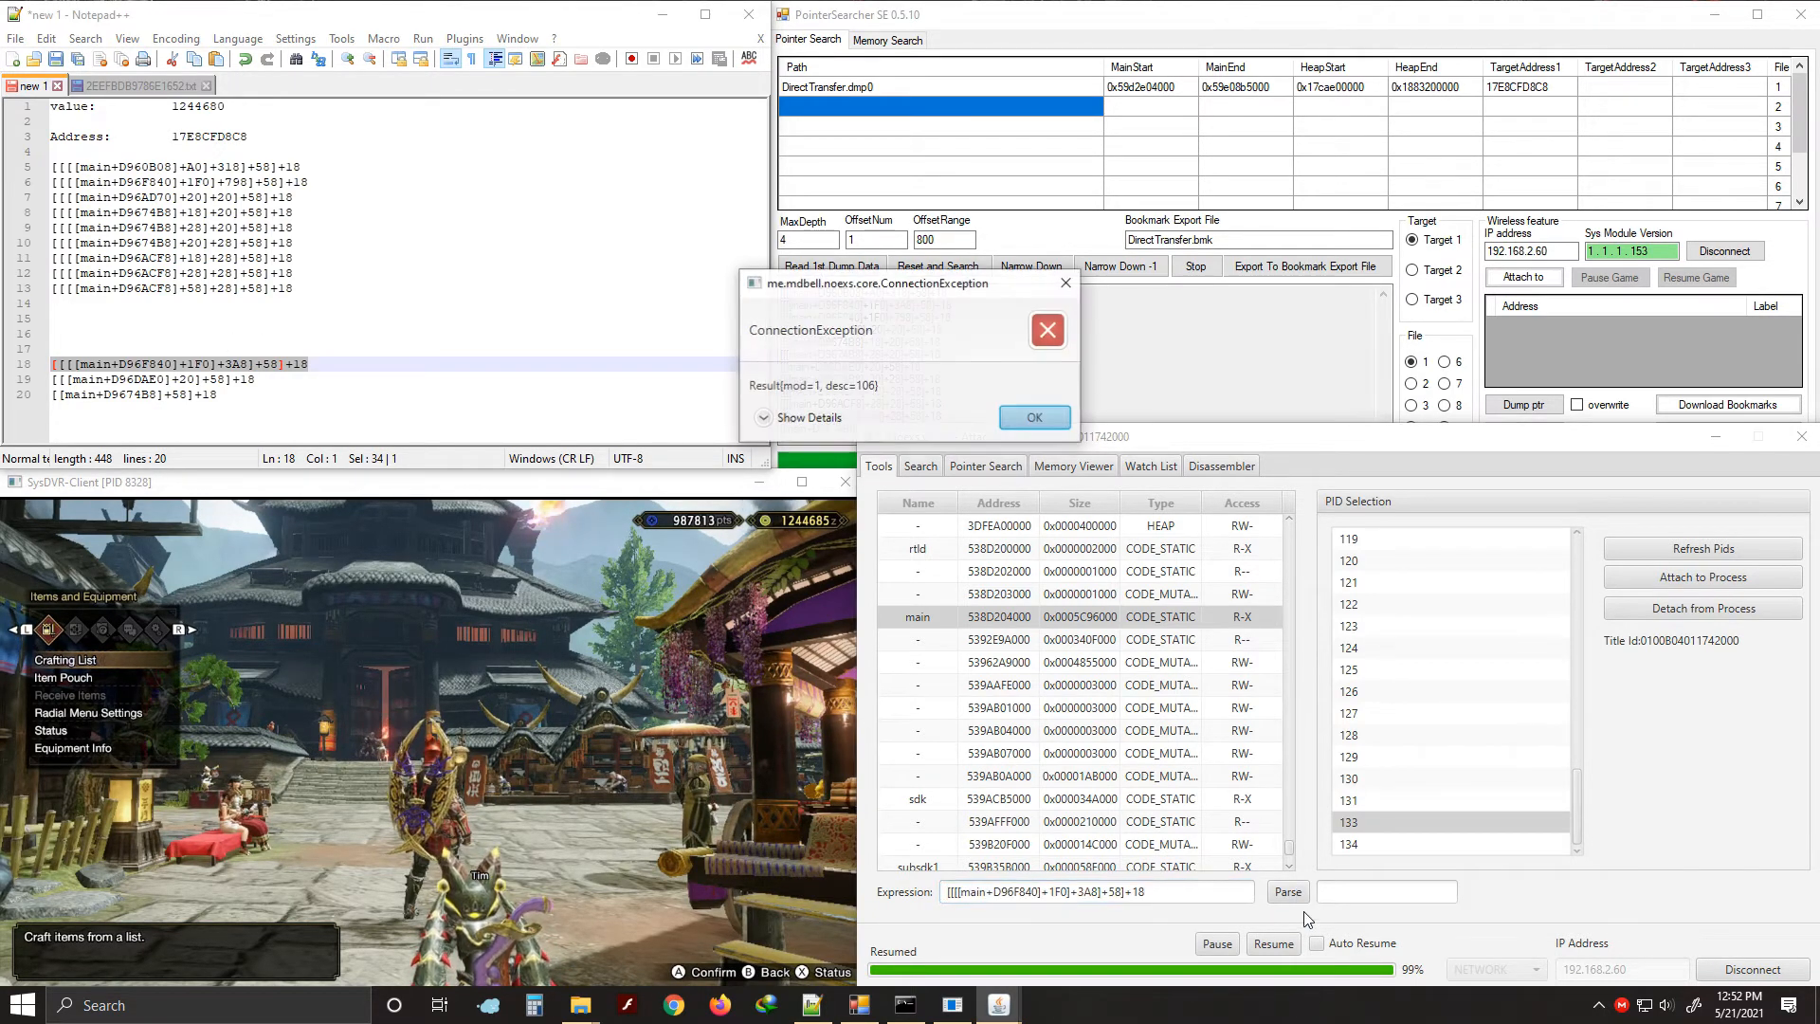
Examine the details of the ConnectionException error and dismiss it
{"action": "left_click", "coordinate": [809, 418]}
{"action": "scroll", "coordinate": [1022, 494], "scroll_direction": "down", "scroll_amount": 3}
{"action": "scroll", "coordinate": [1021, 494], "scroll_direction": "down", "scroll_amount": 5}
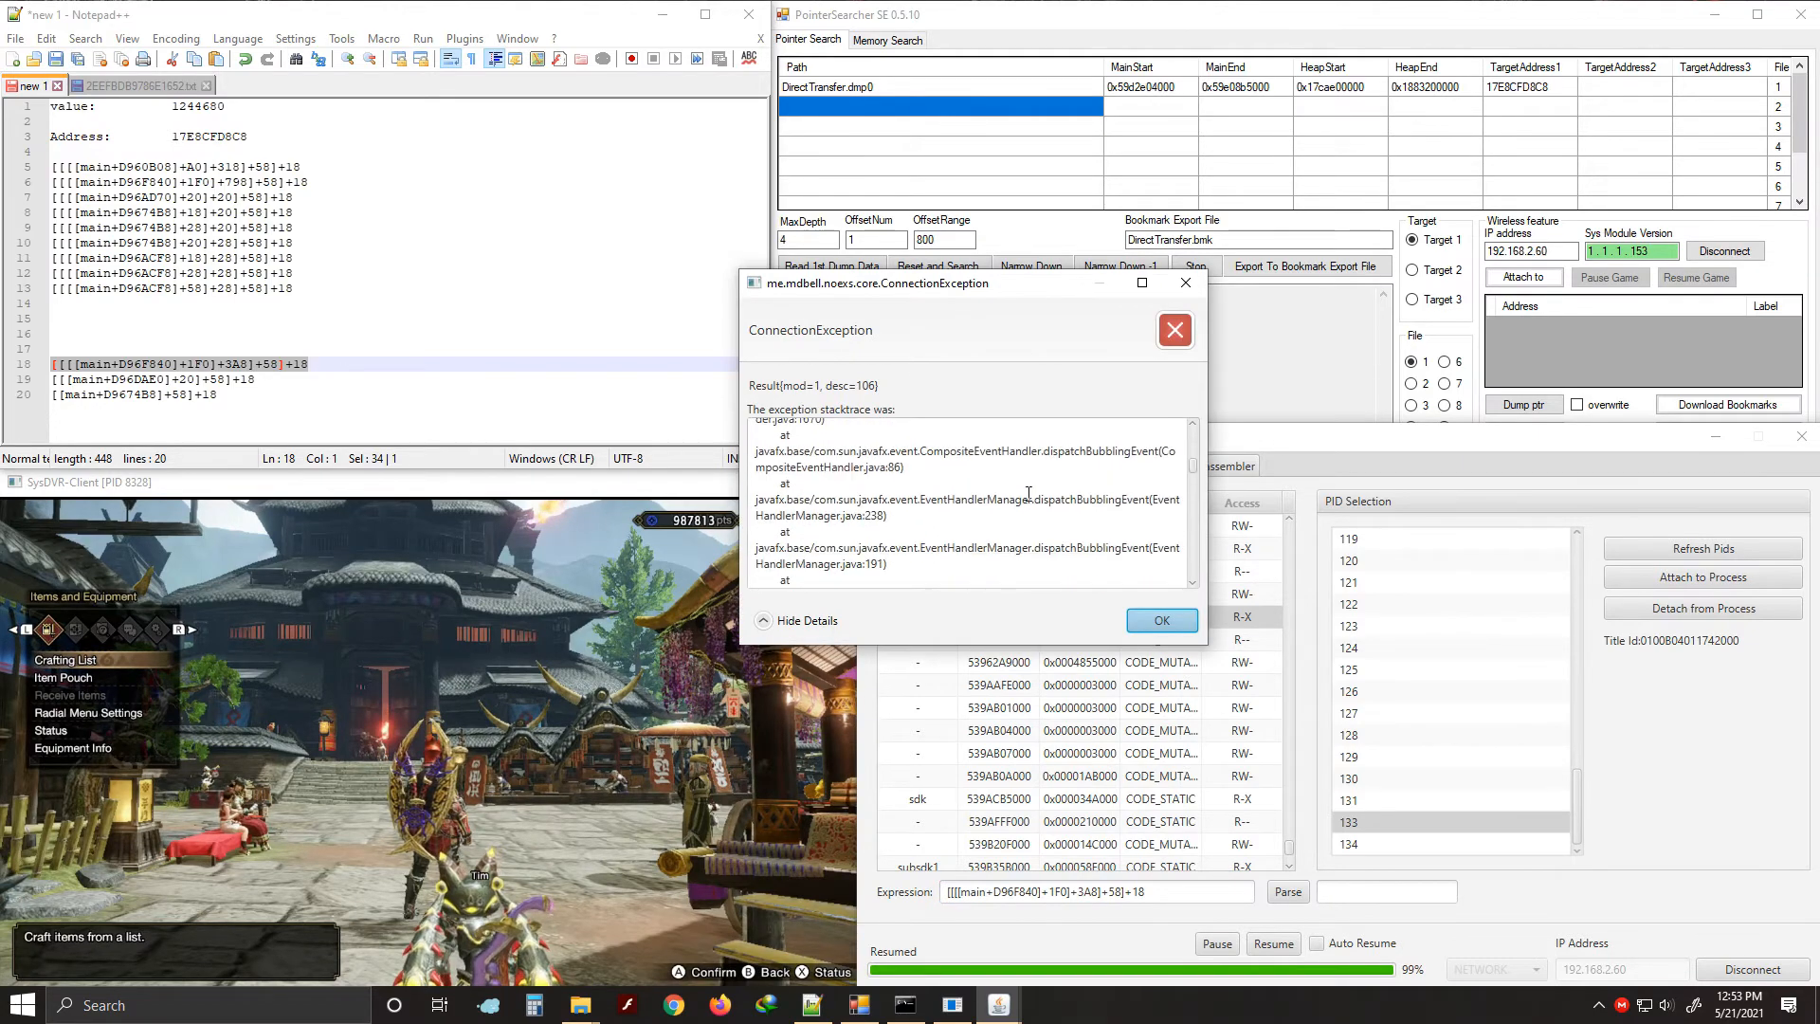
{"action": "left_click", "coordinate": [1159, 618]}
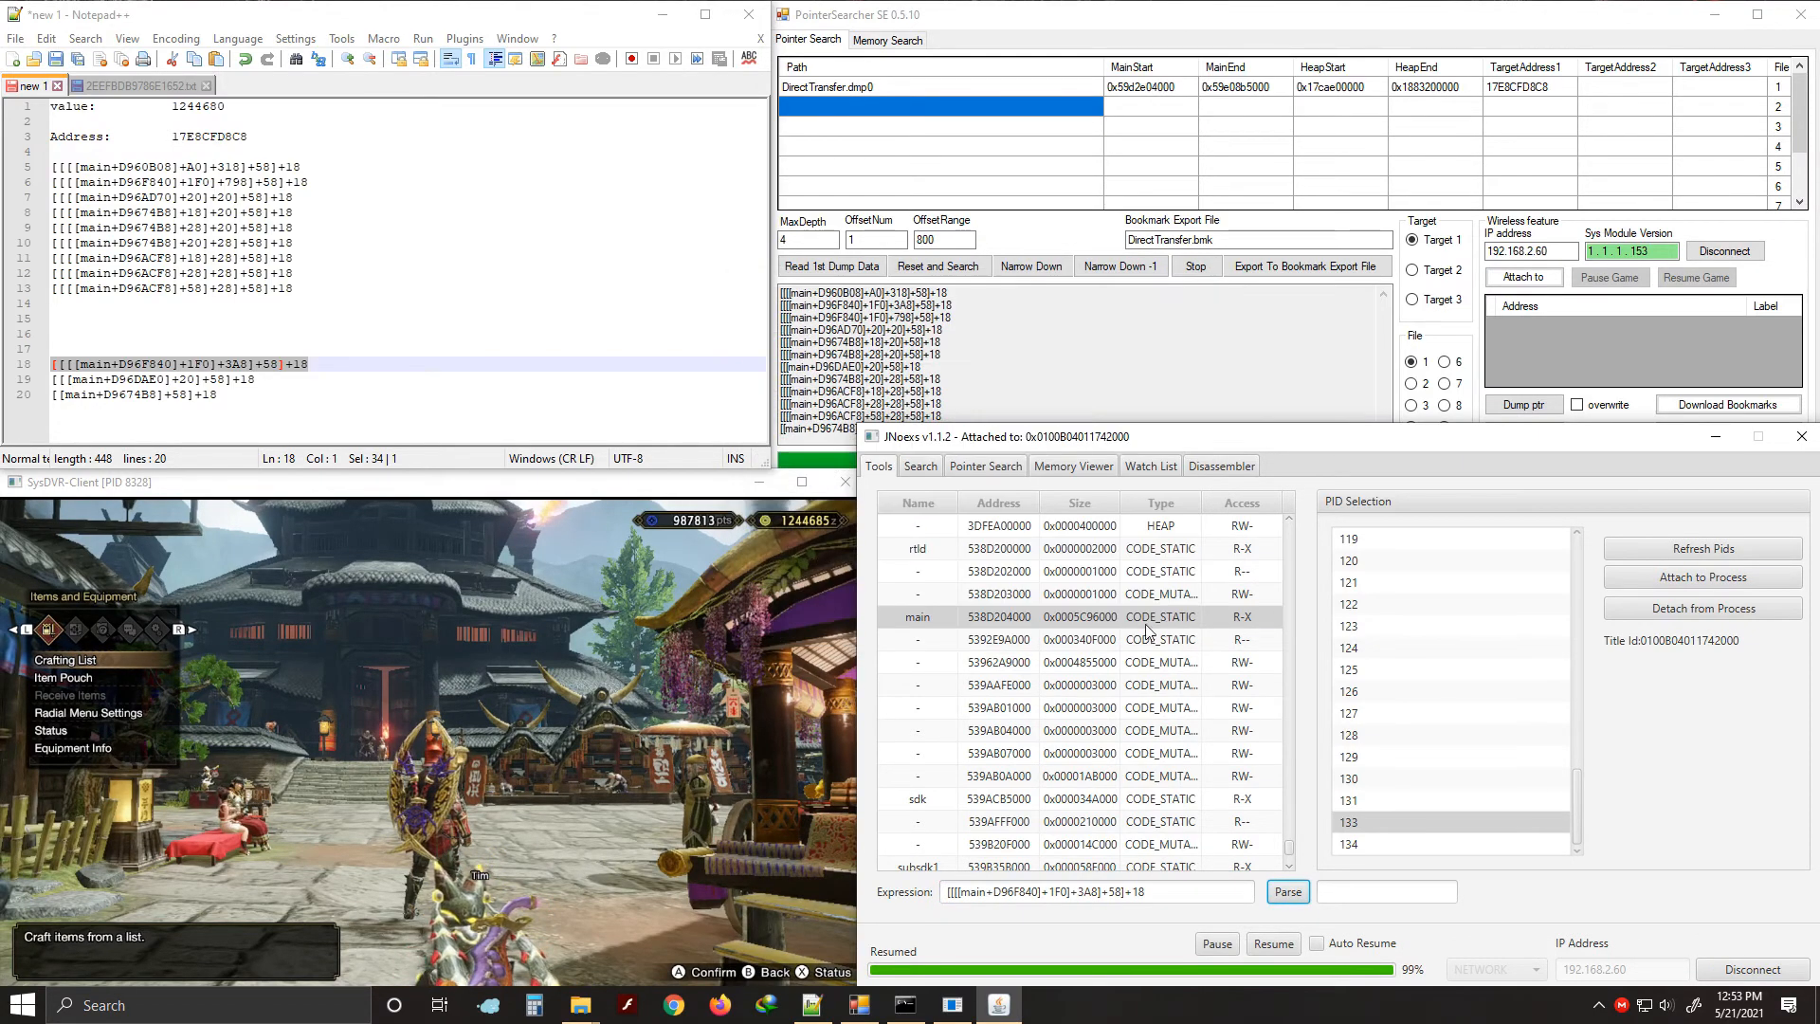
Clear the expression in JNoexs and delete [[[[main+D96F840]+1F0]+3A8]+58]+18 from line 18 of the text file
{"action": "double_click", "coordinate": [1178, 896]}
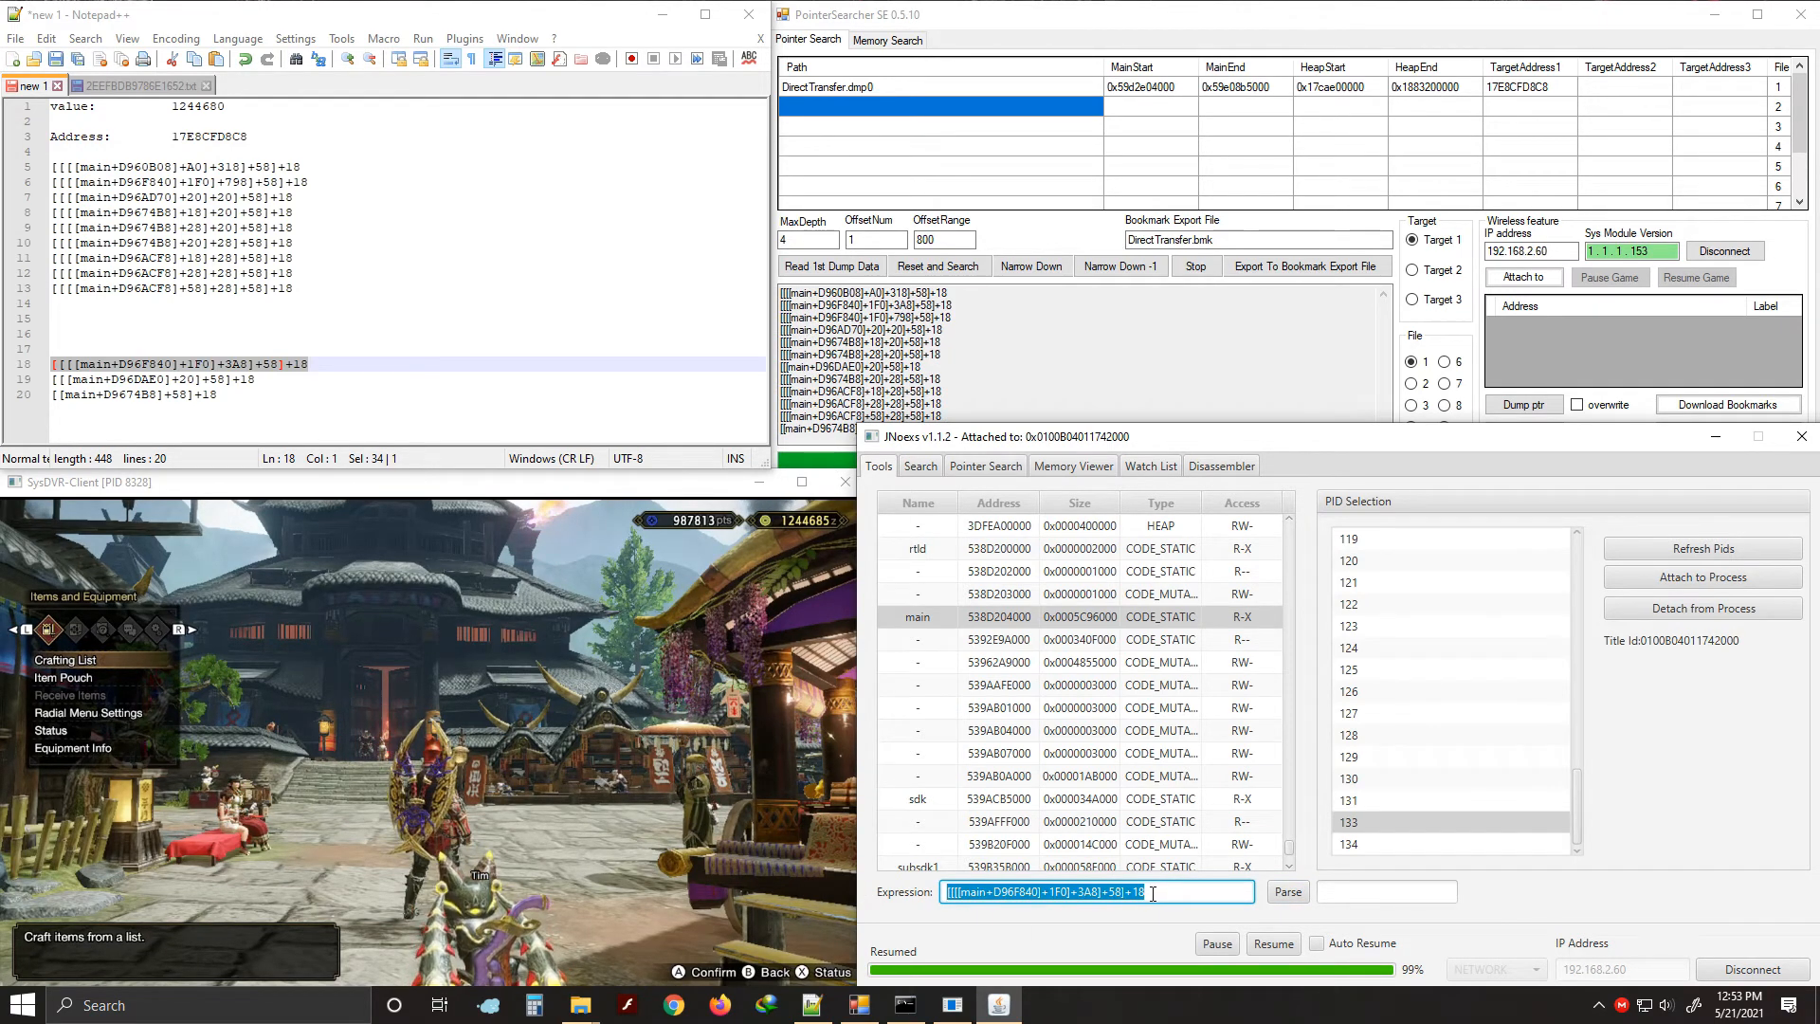
{"action": "key", "text": "BackSpace"}
{"action": "left_click", "coordinate": [370, 368]}
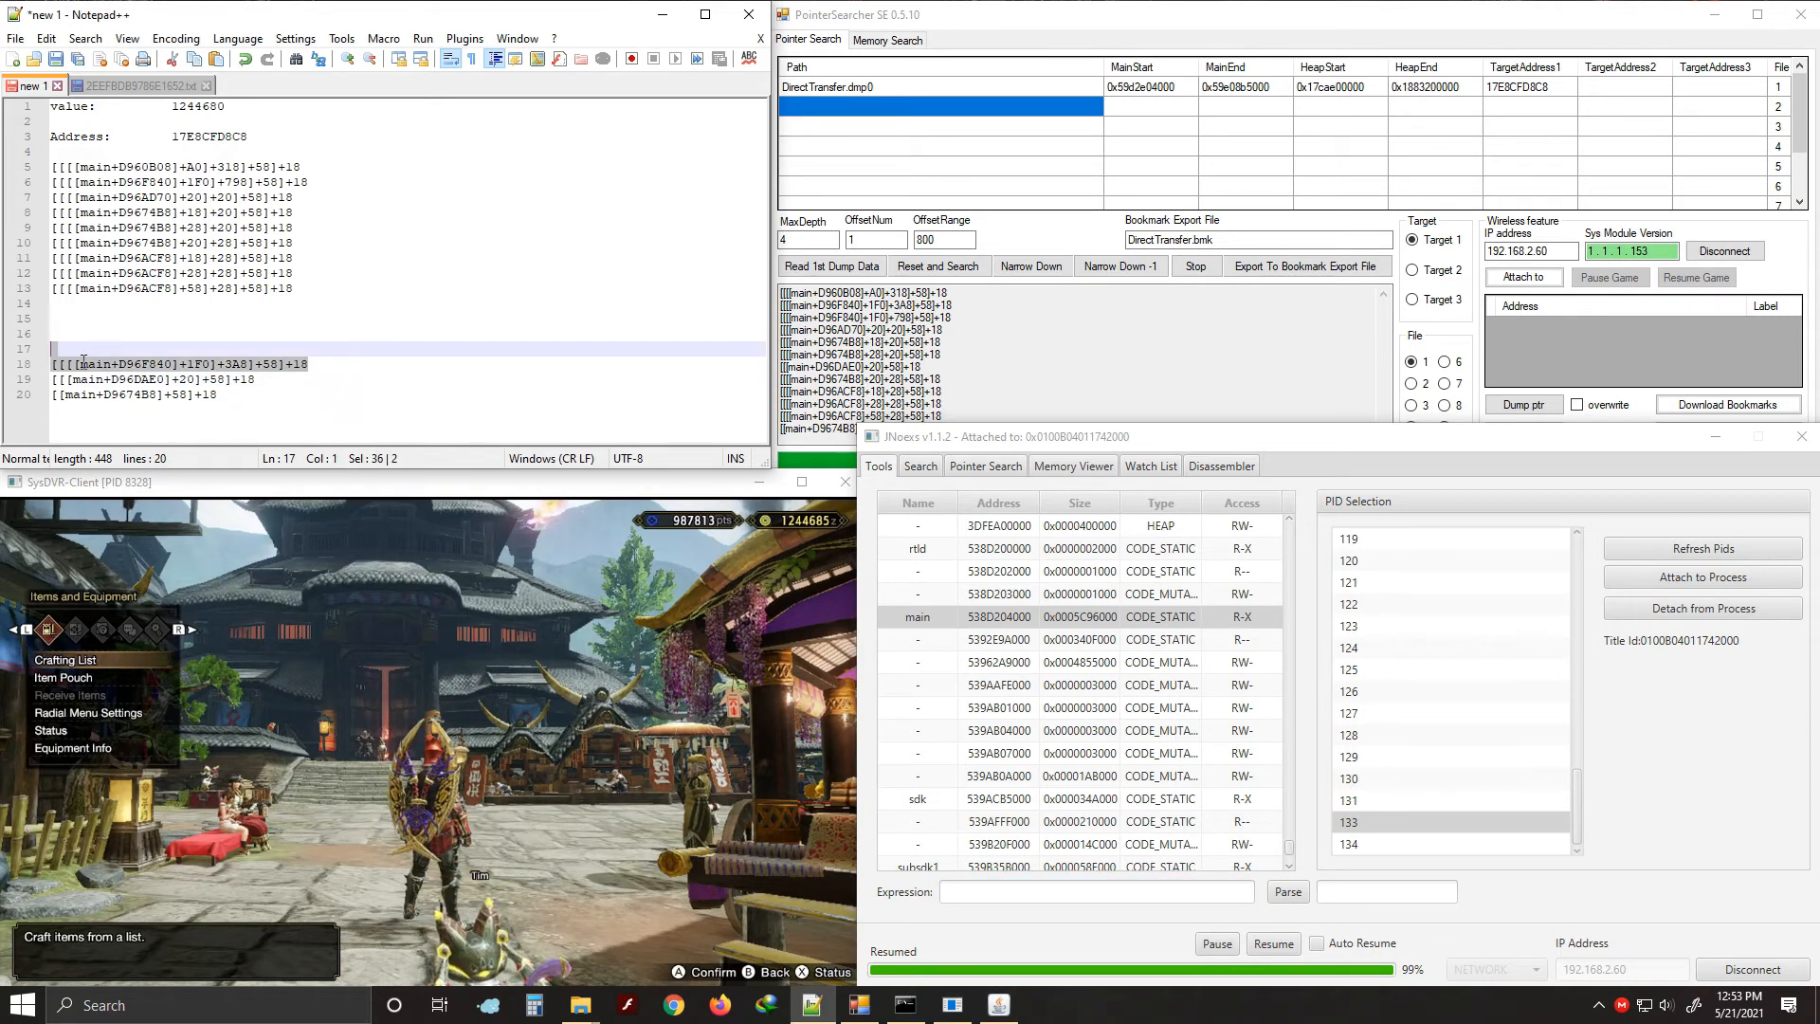
{"action": "key", "text": "shift+Home"}
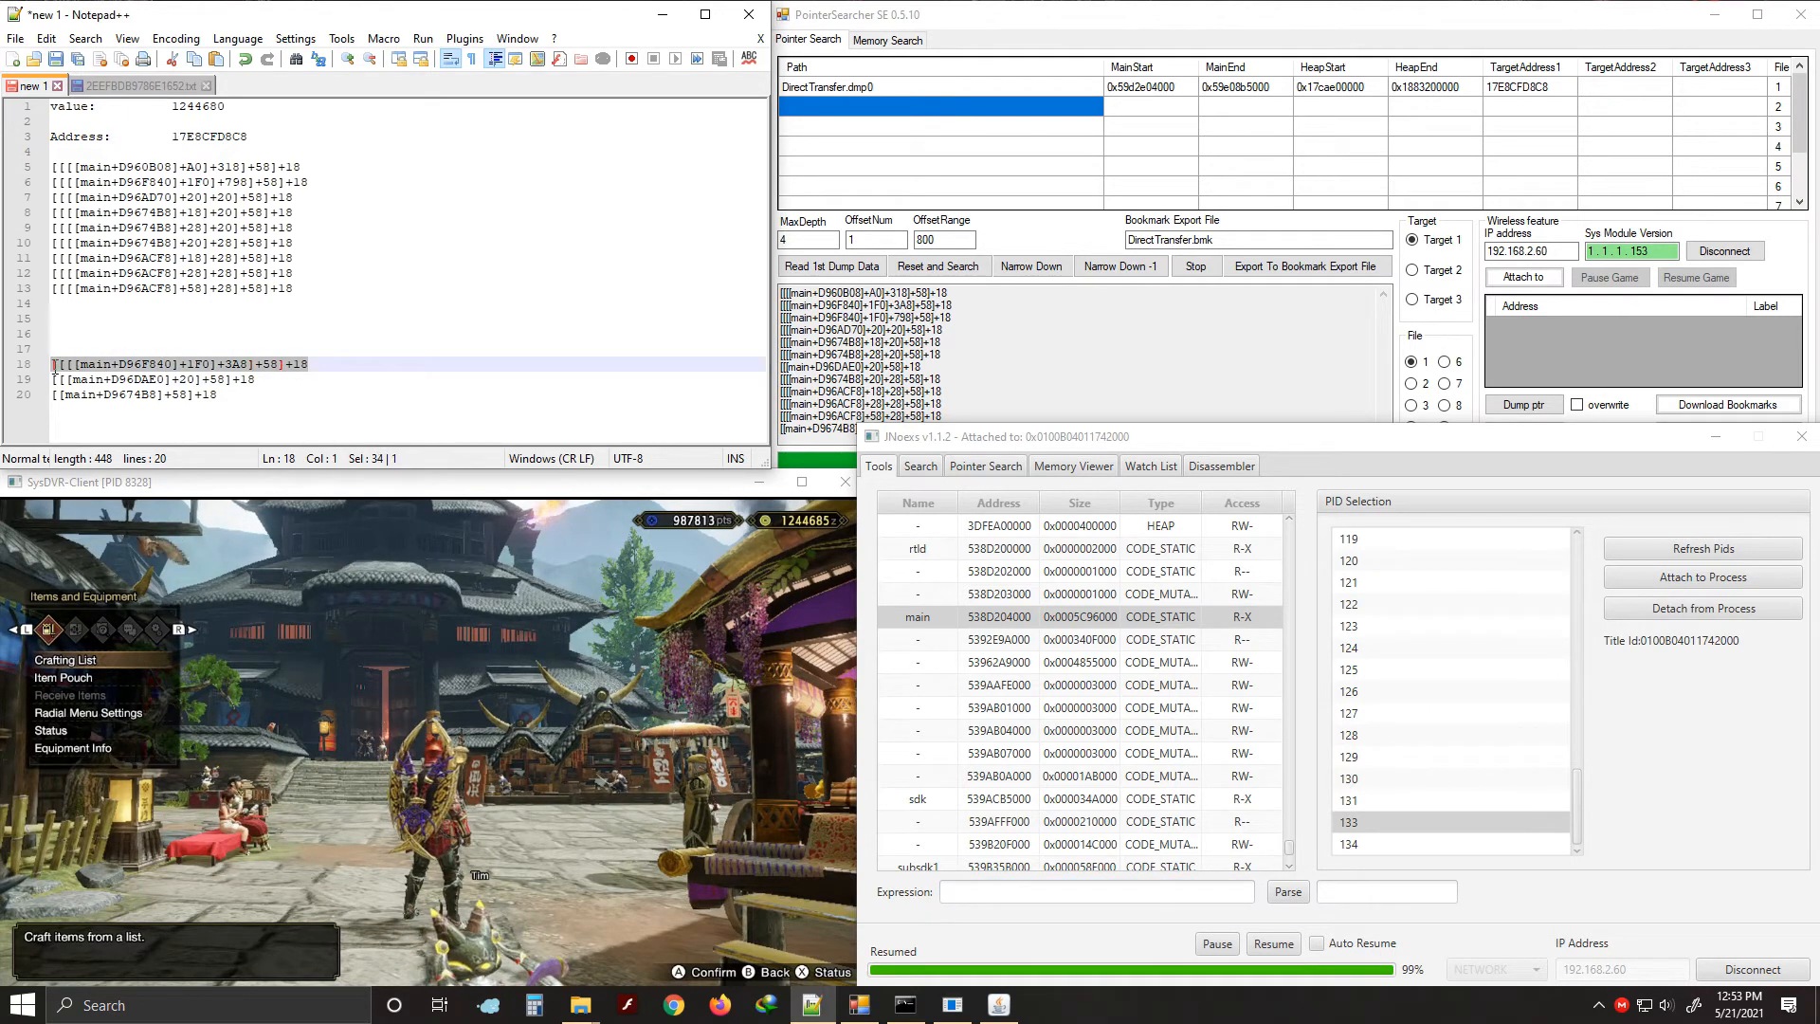
{"action": "key", "text": "BackSpace"}
Copy the path [[[main+D96DAE0]+20]+58]+18 from line 19 of the text file and parse it in JNoexs
{"action": "left_click", "coordinate": [265, 394]}
{"action": "left_click_drag", "start_coordinate": [261, 382], "coordinate": [51, 383]}
{"action": "left_click", "coordinate": [284, 387]}
{"action": "left_click_drag", "start_coordinate": [284, 387], "coordinate": [62, 384]}
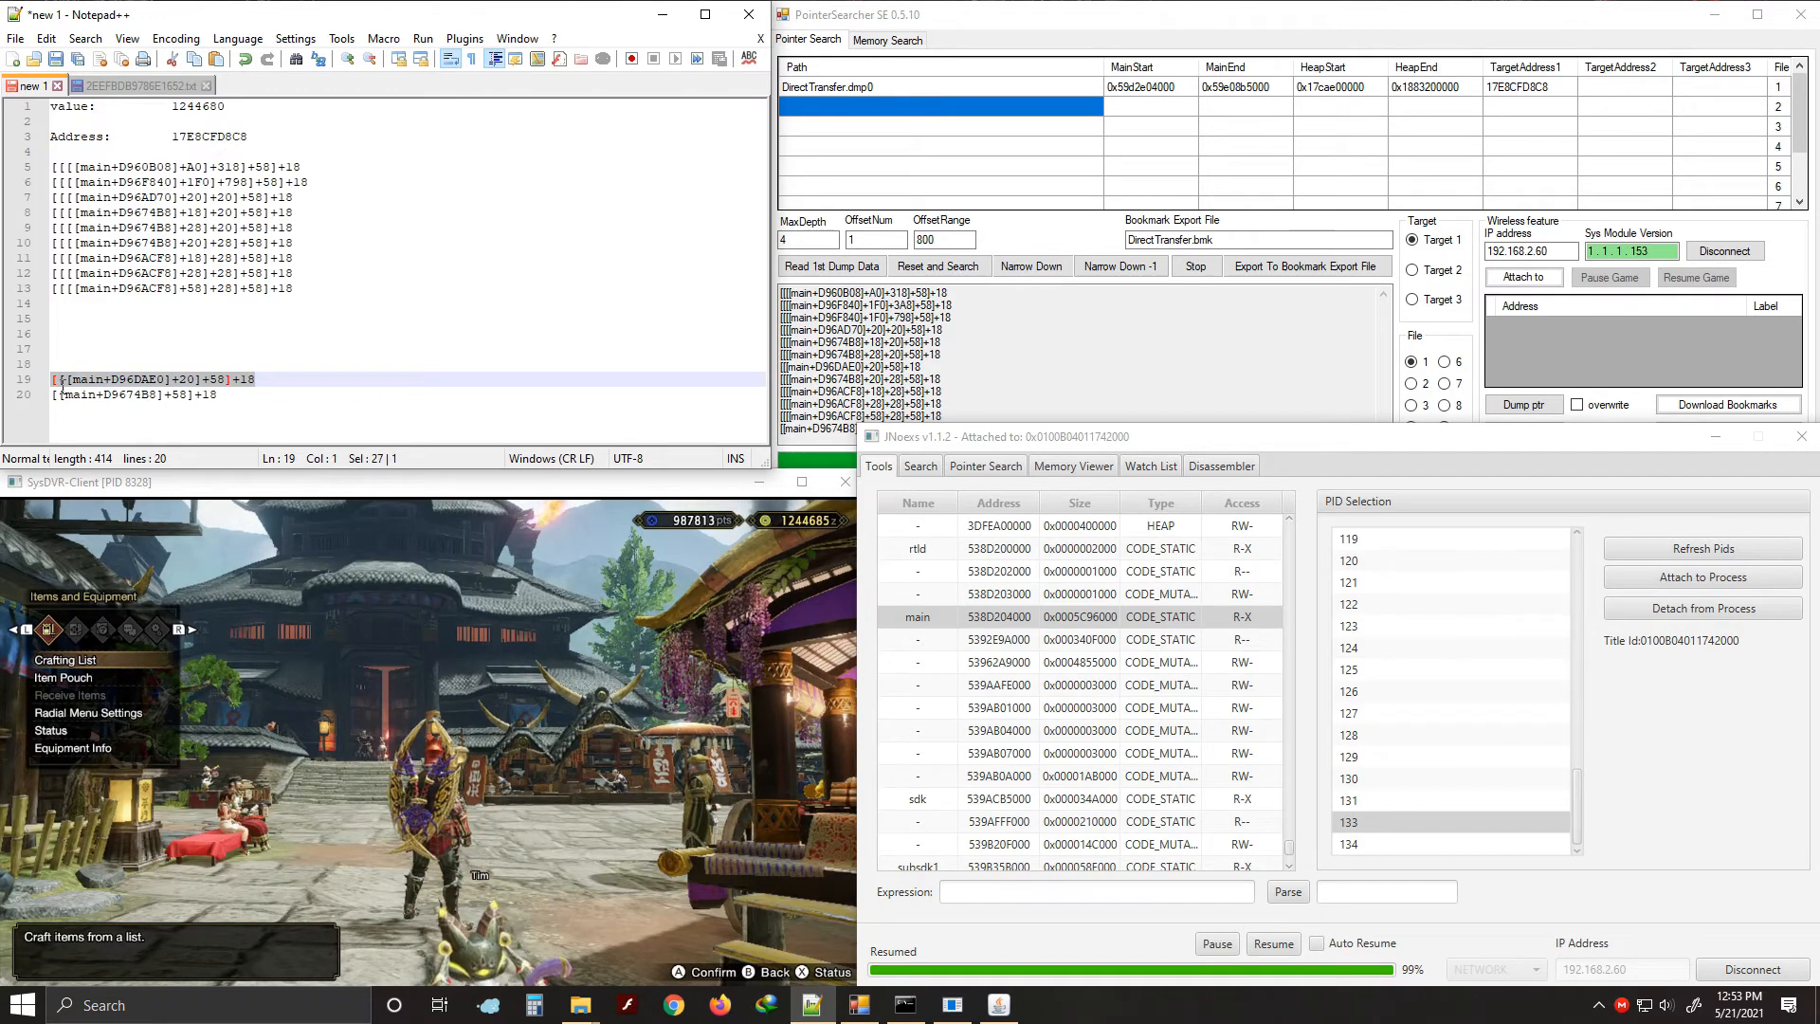
{"action": "key", "text": "ctrl+c"}
{"action": "left_click", "coordinate": [1223, 893]}
{"action": "key", "text": "ctrl+v"}
{"action": "left_click", "coordinate": [1288, 892]}
{"action": "left_click", "coordinate": [1422, 896]}
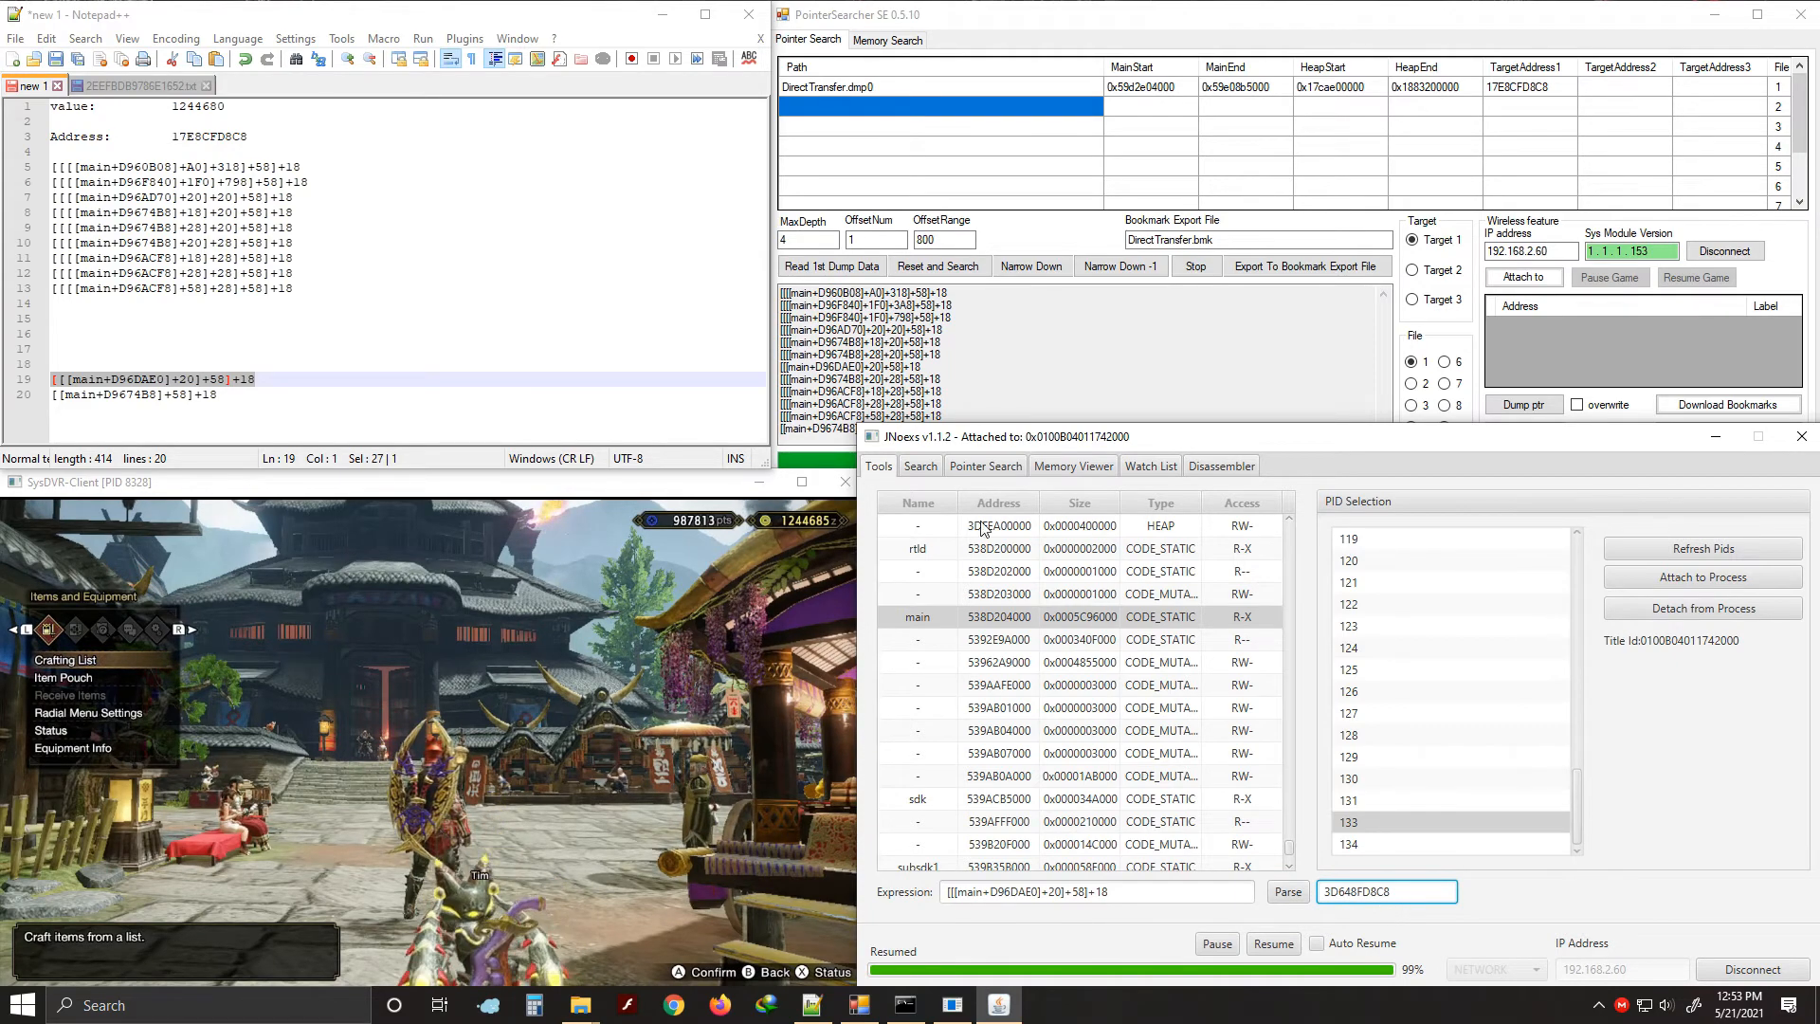
Add the search result 3D648FD8C8 to the watch list and select its address for copying
{"action": "left_click", "coordinate": [935, 462]}
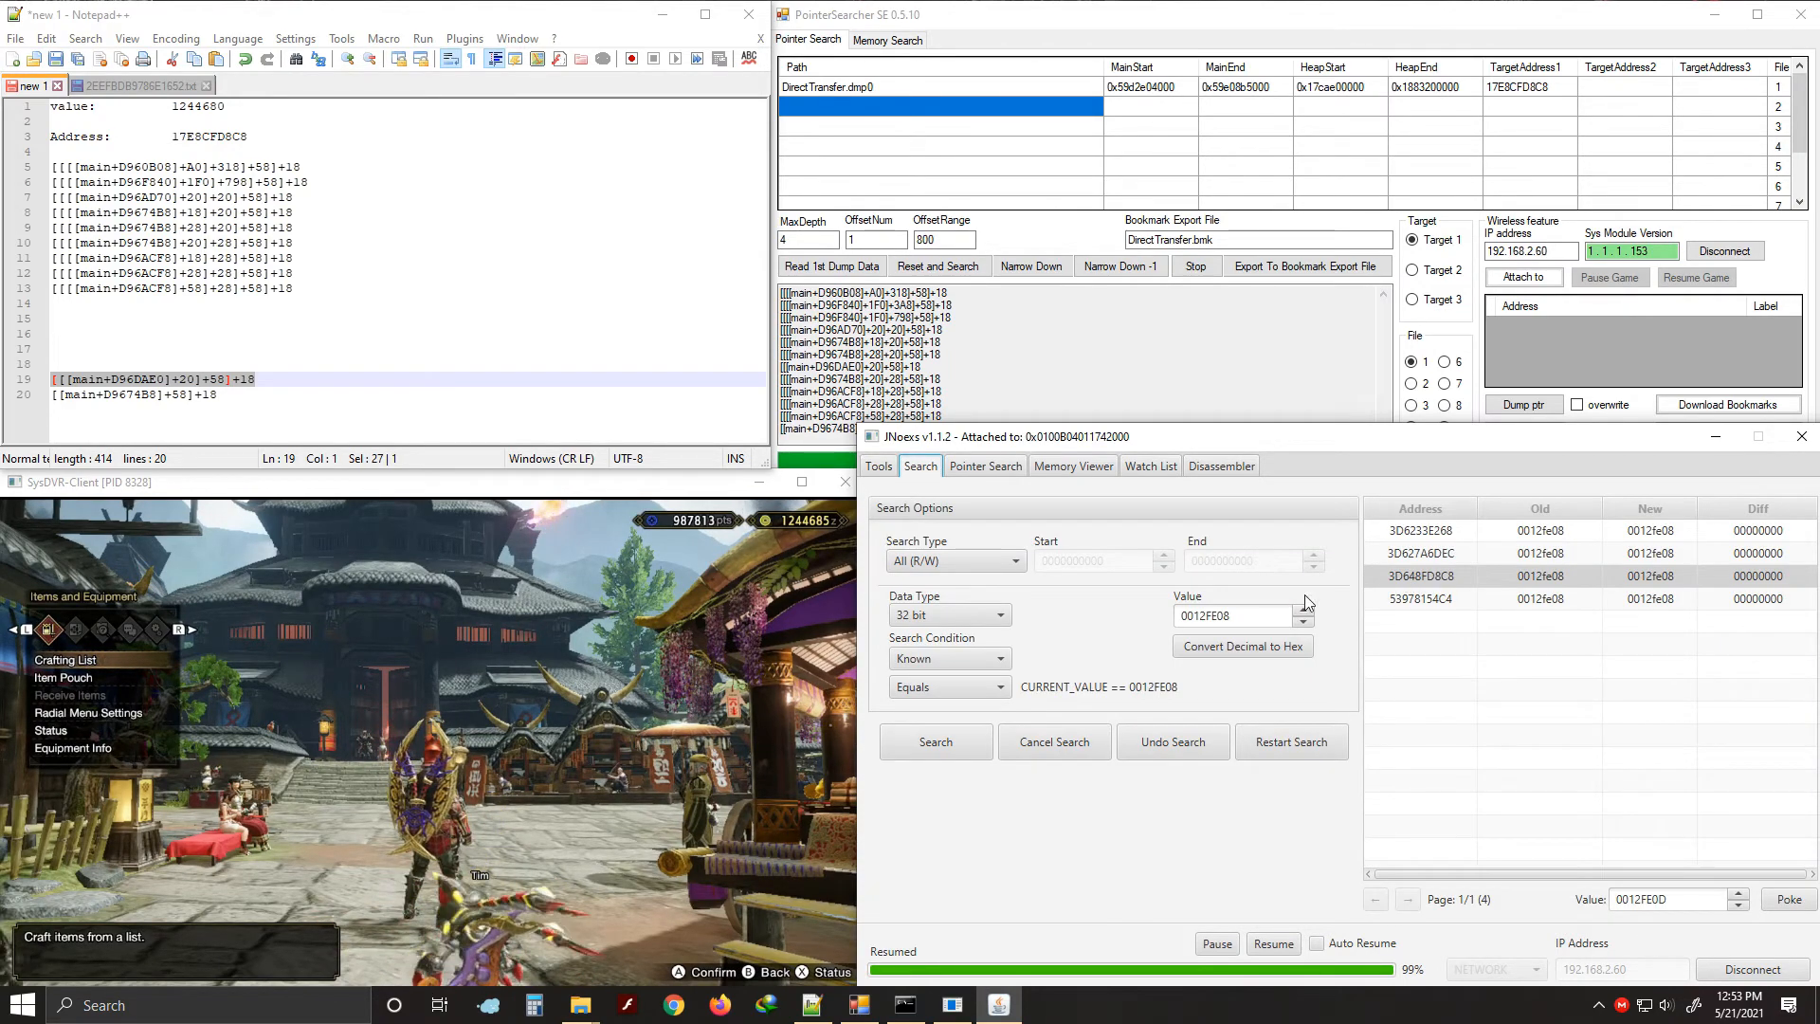
{"action": "right_click", "coordinate": [1433, 577]}
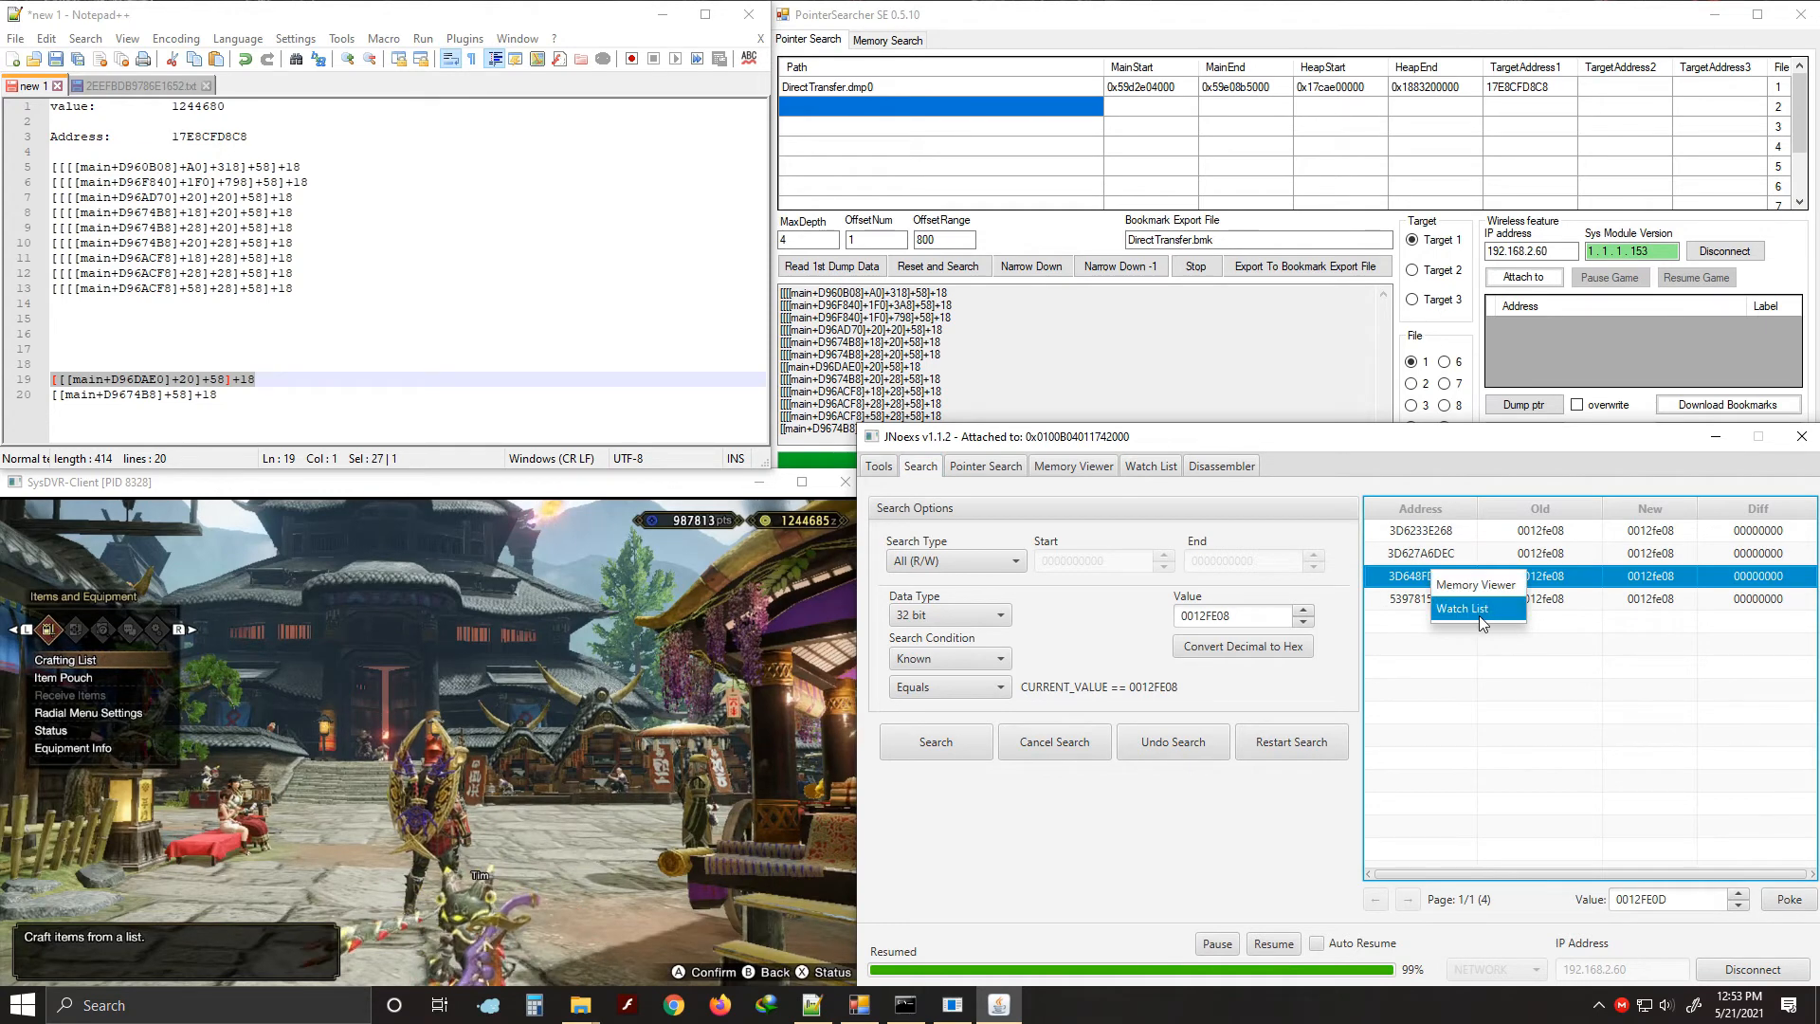
{"action": "left_click", "coordinate": [1479, 616]}
{"action": "left_click", "coordinate": [1163, 524]}
{"action": "left_click", "coordinate": [1162, 531]}
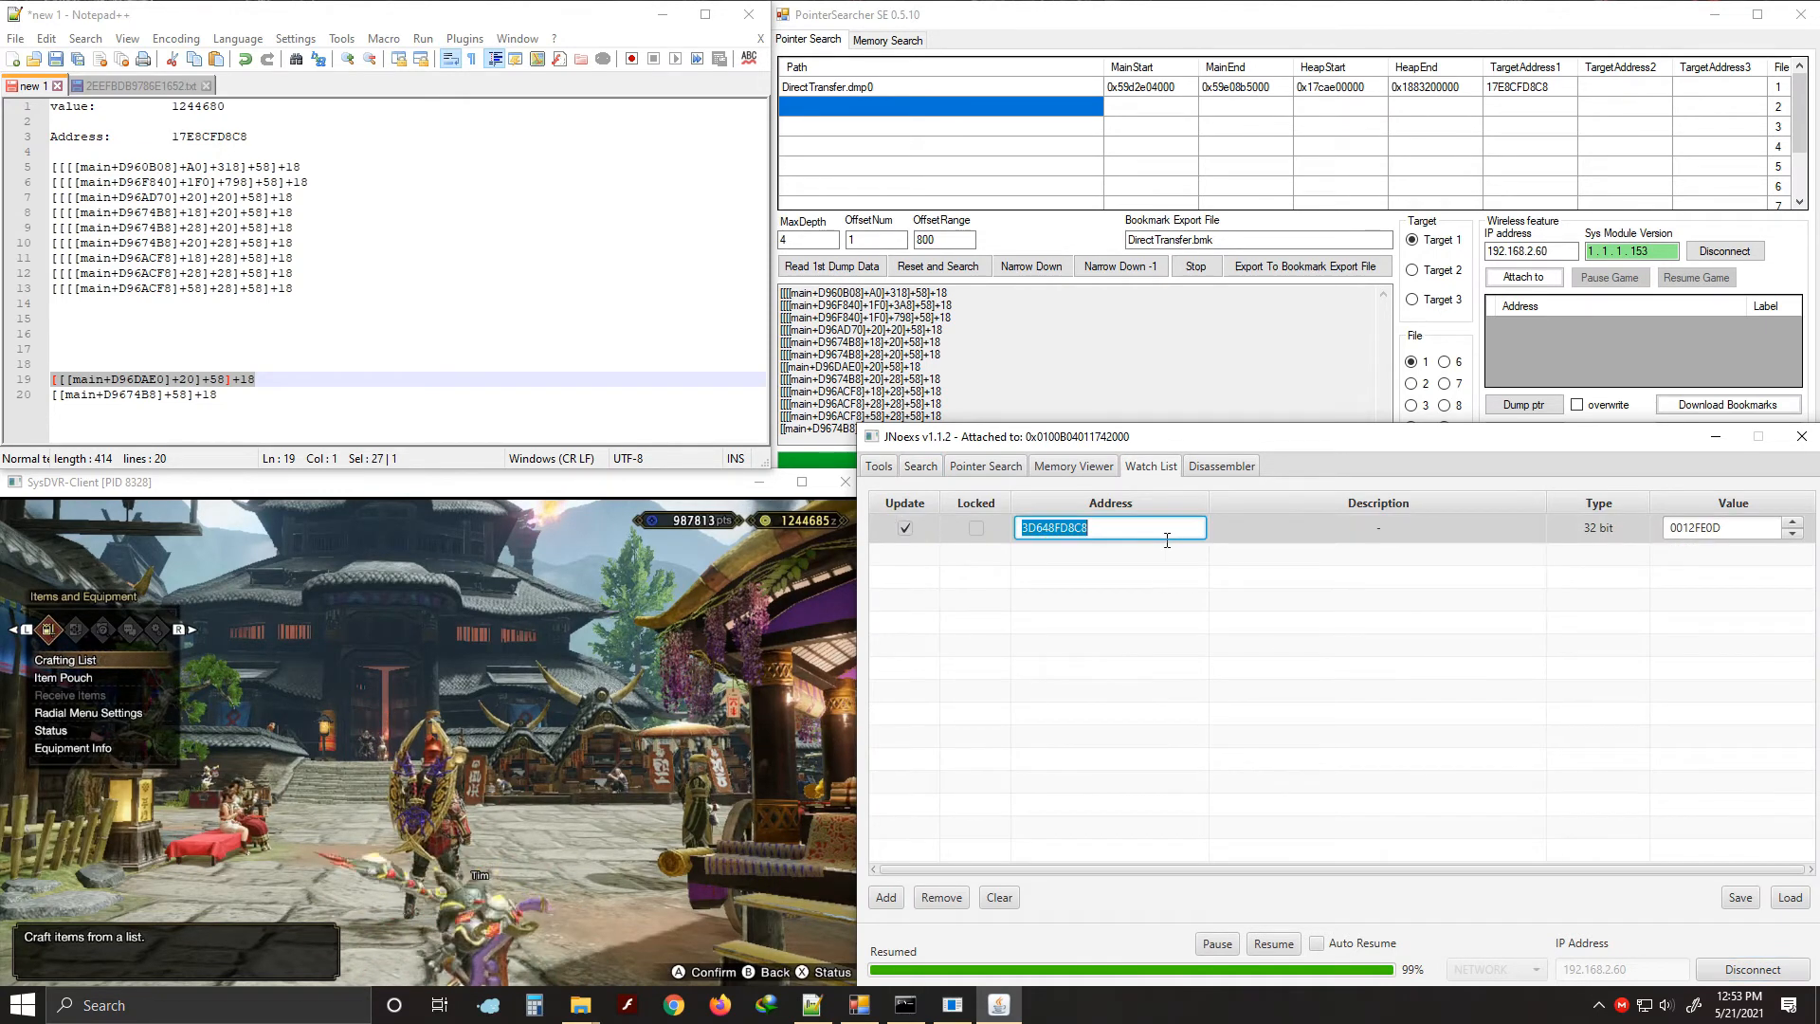
Note "Address2:" with the copied address 3D648FD8C8 on line 22 of the text file
{"action": "left_click", "coordinate": [324, 409]}
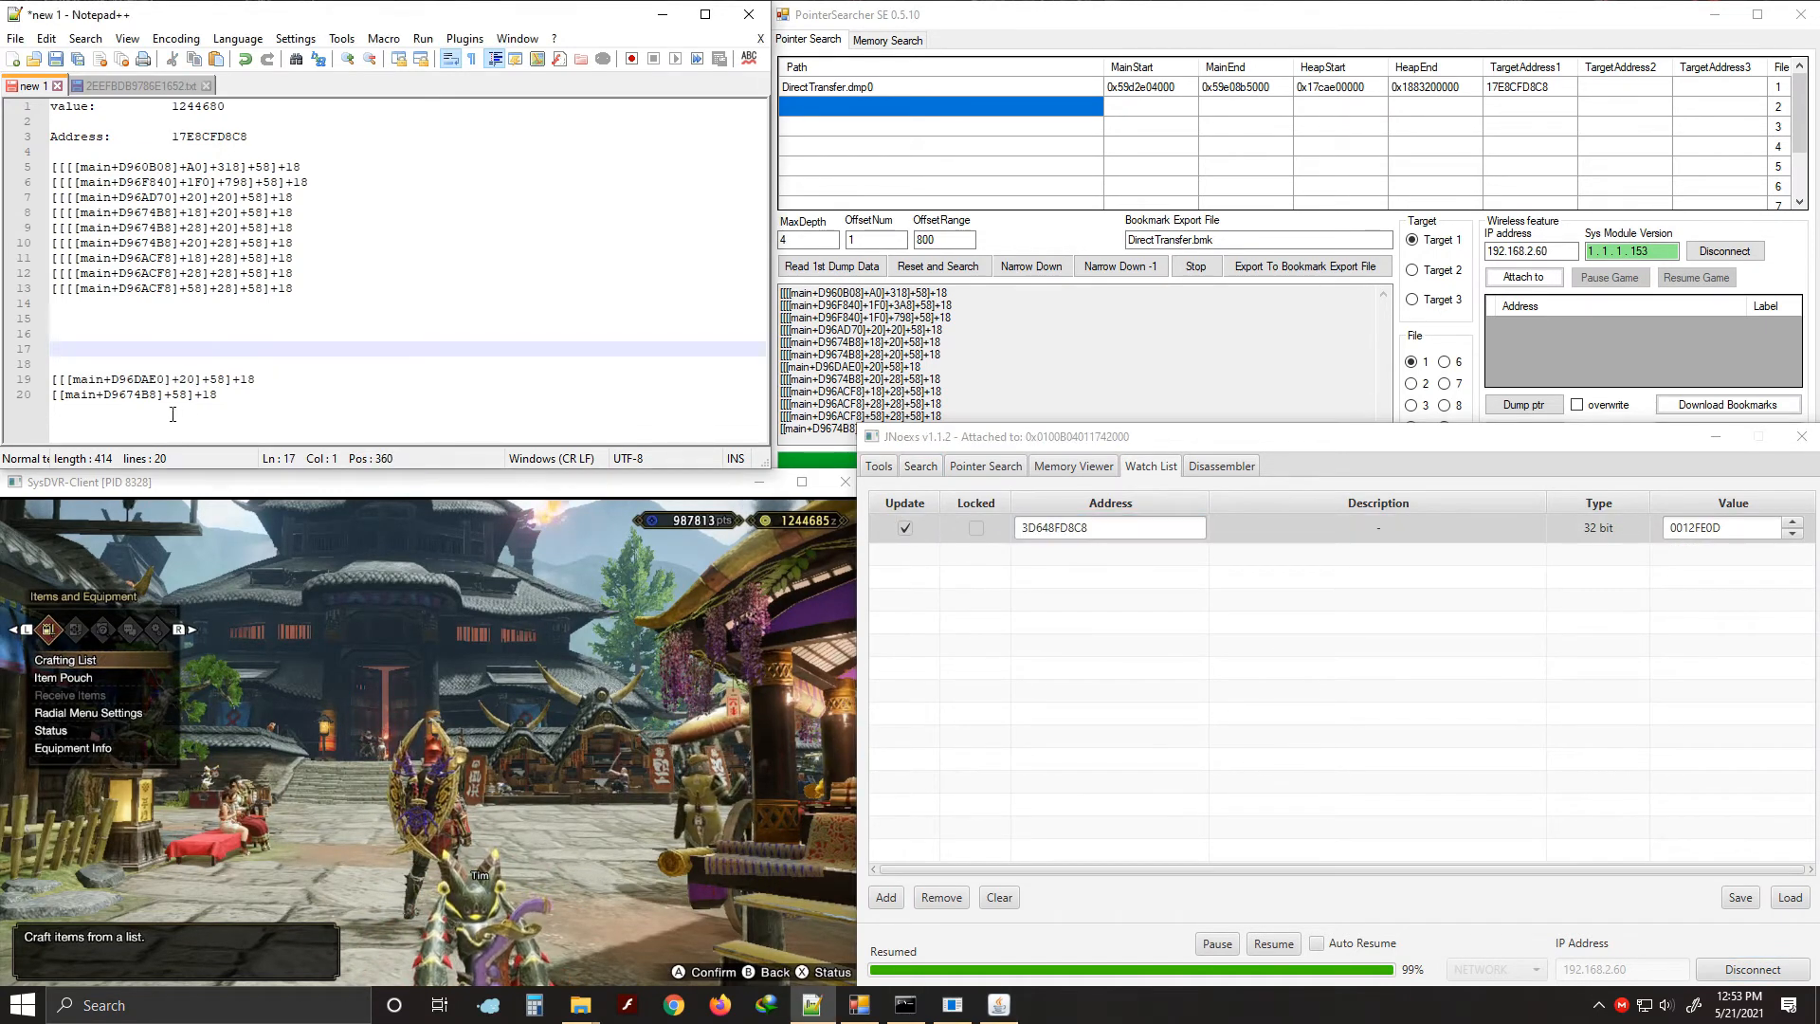
{"action": "key", "text": "Return"}
{"action": "key", "text": "Return"}
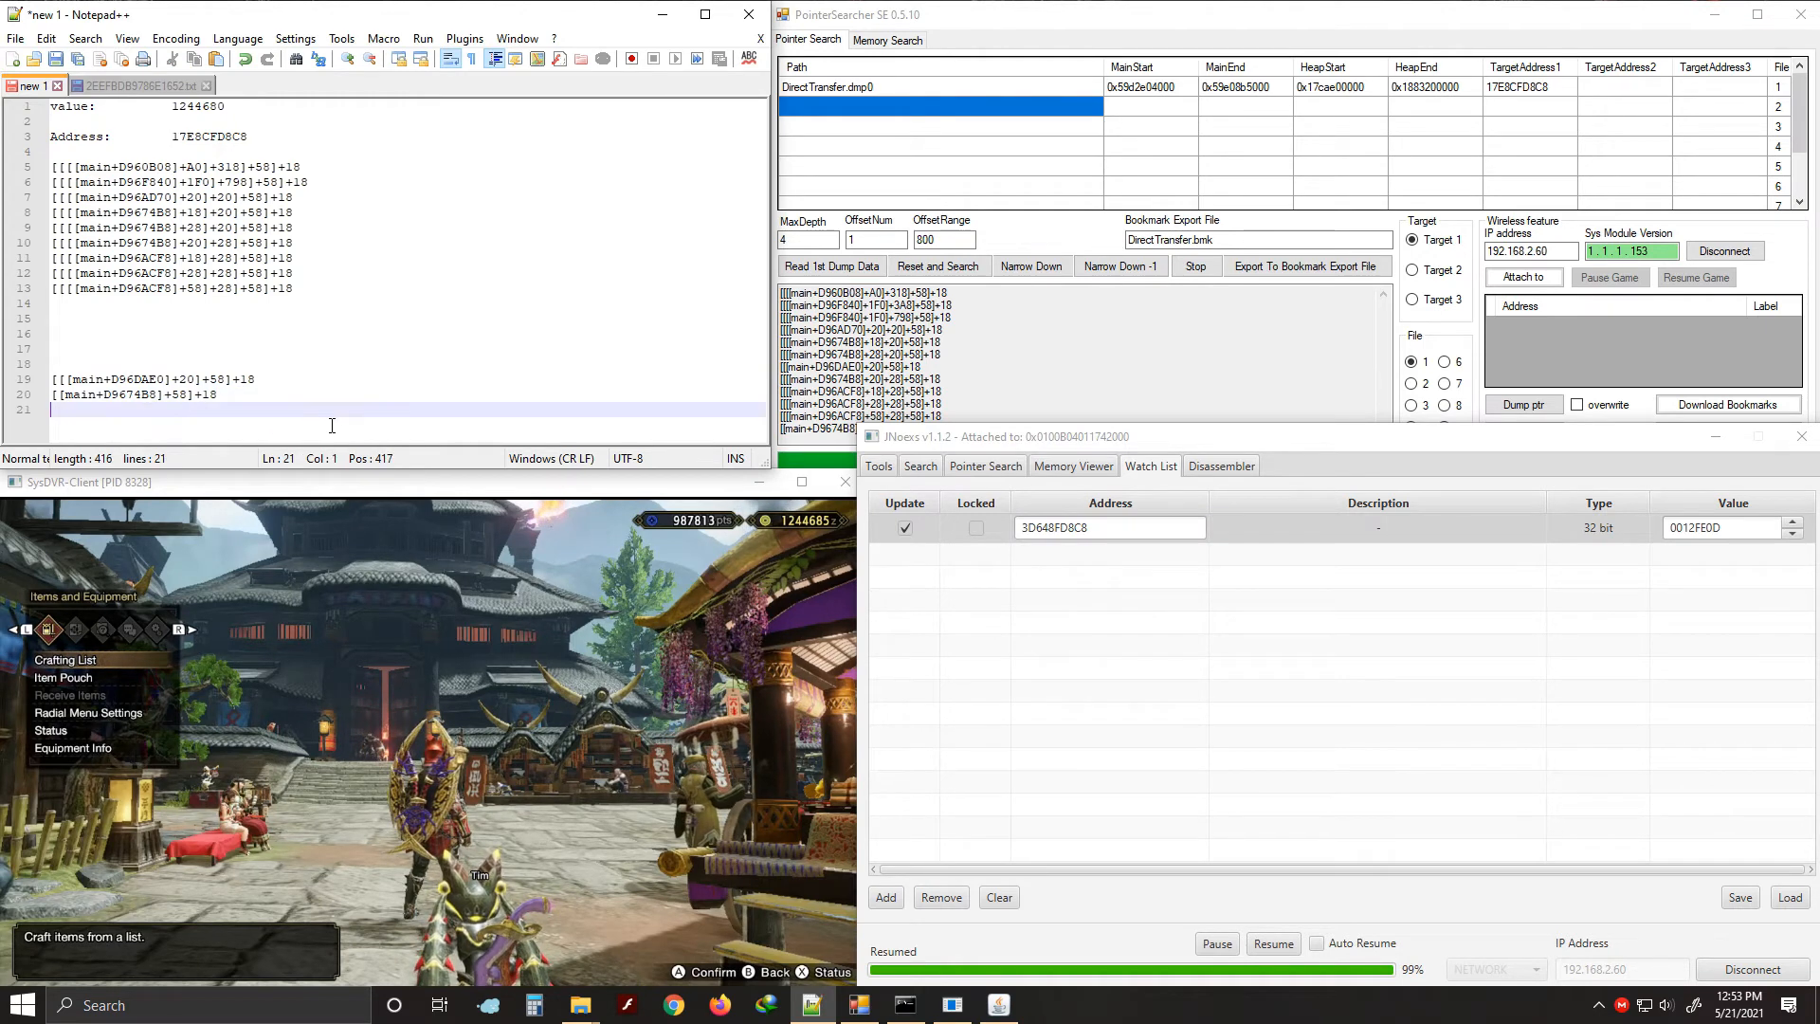
{"action": "type", "text": "Address 2"}
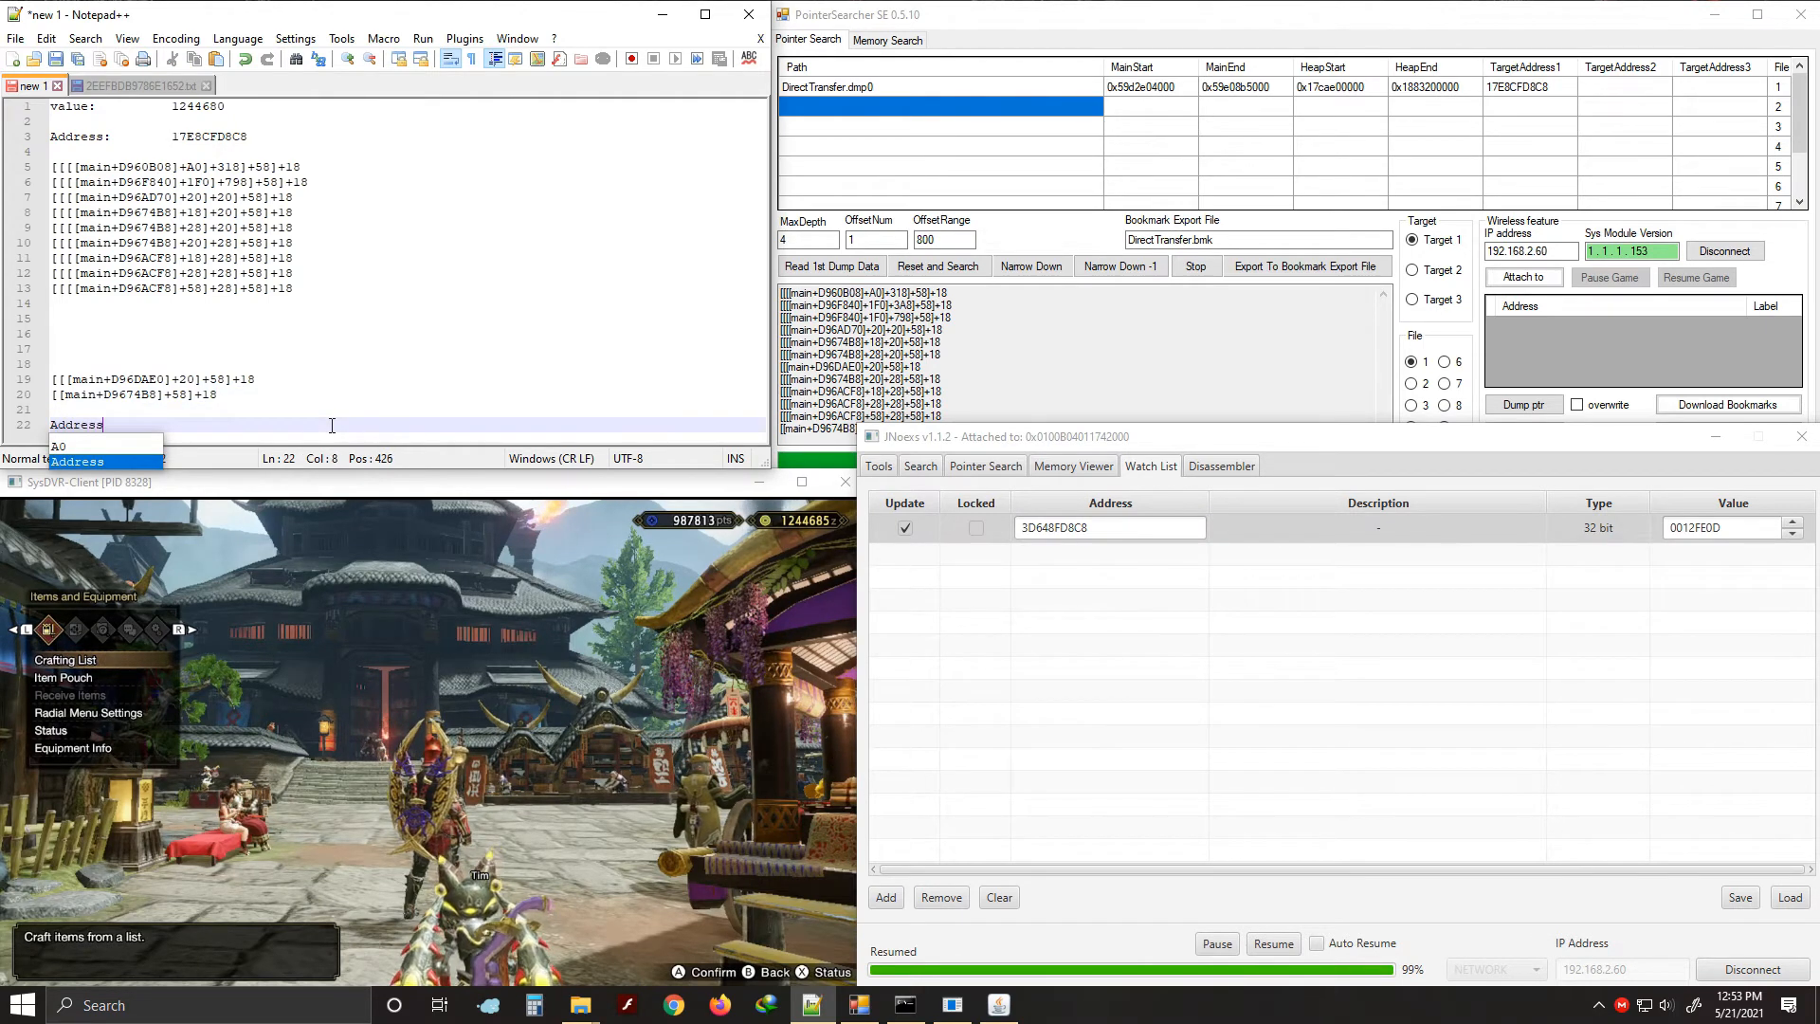
{"action": "key", "text": "BackSpace"}
{"action": "key", "text": "BackSpace"}
{"action": "type", "text": "2:"}
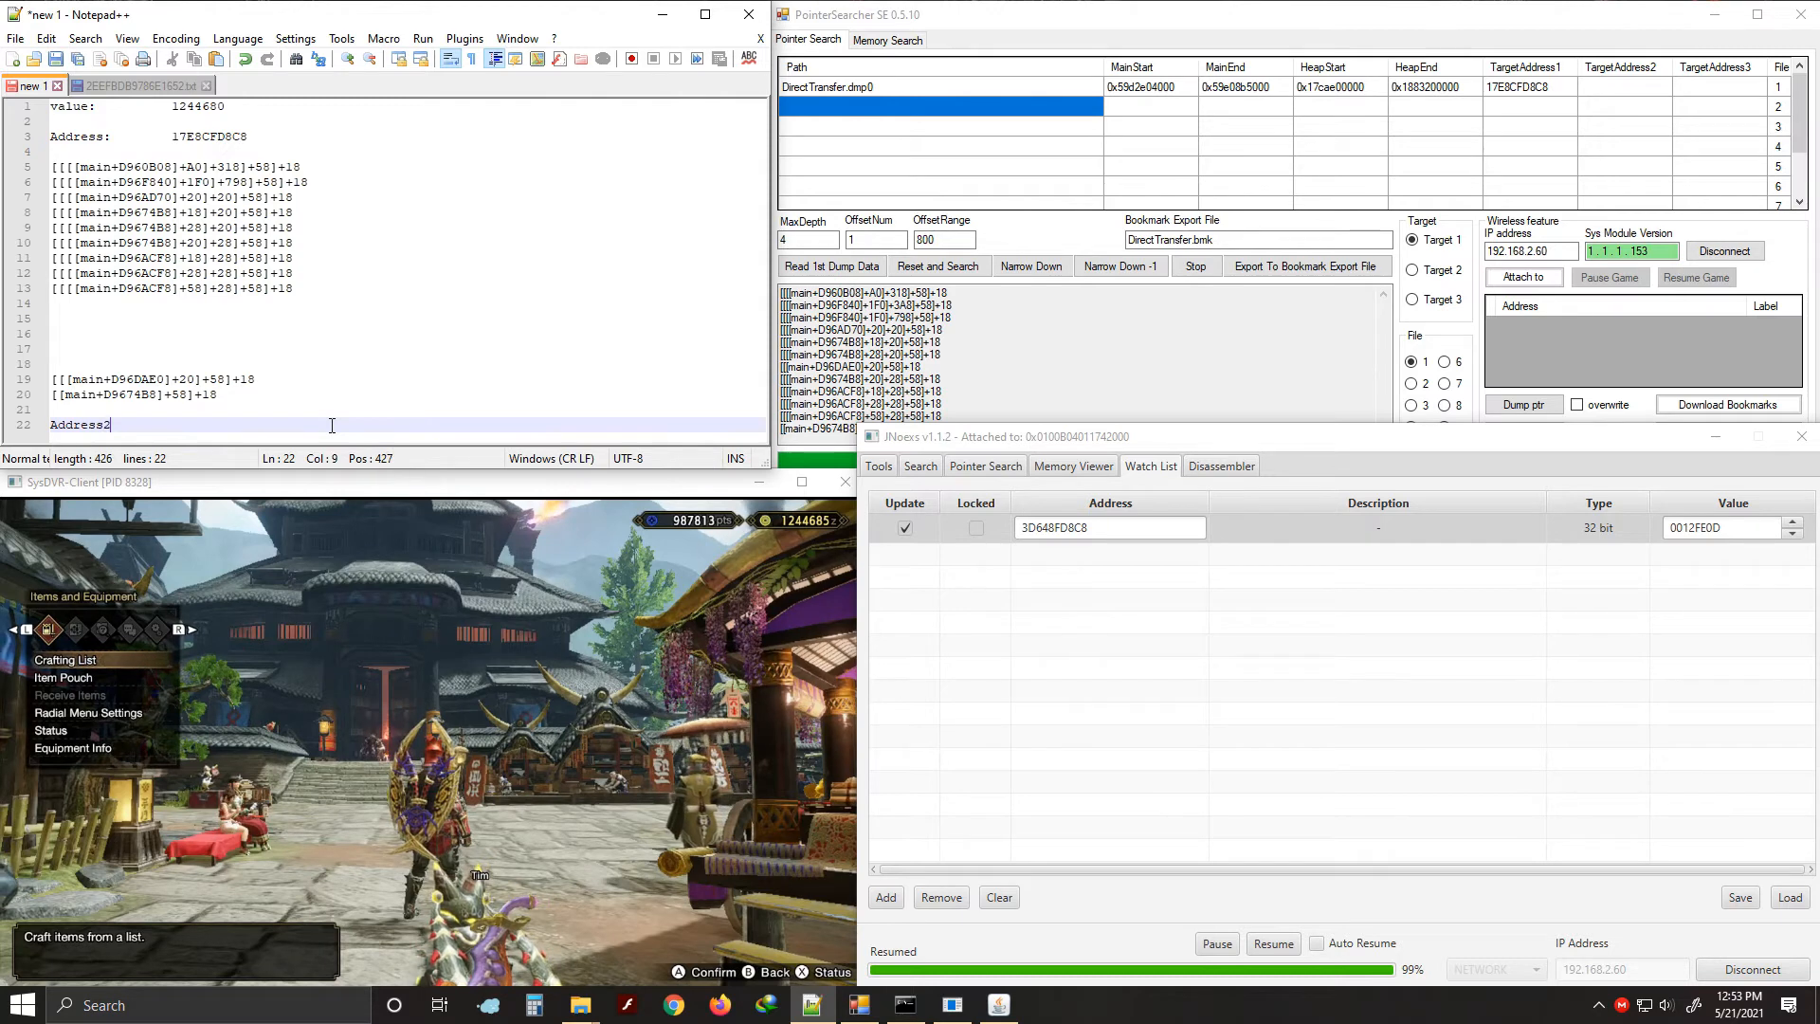
{"action": "key", "text": "Tab"}
{"action": "key", "text": "Tab"}
{"action": "key", "text": "ctrl+v"}
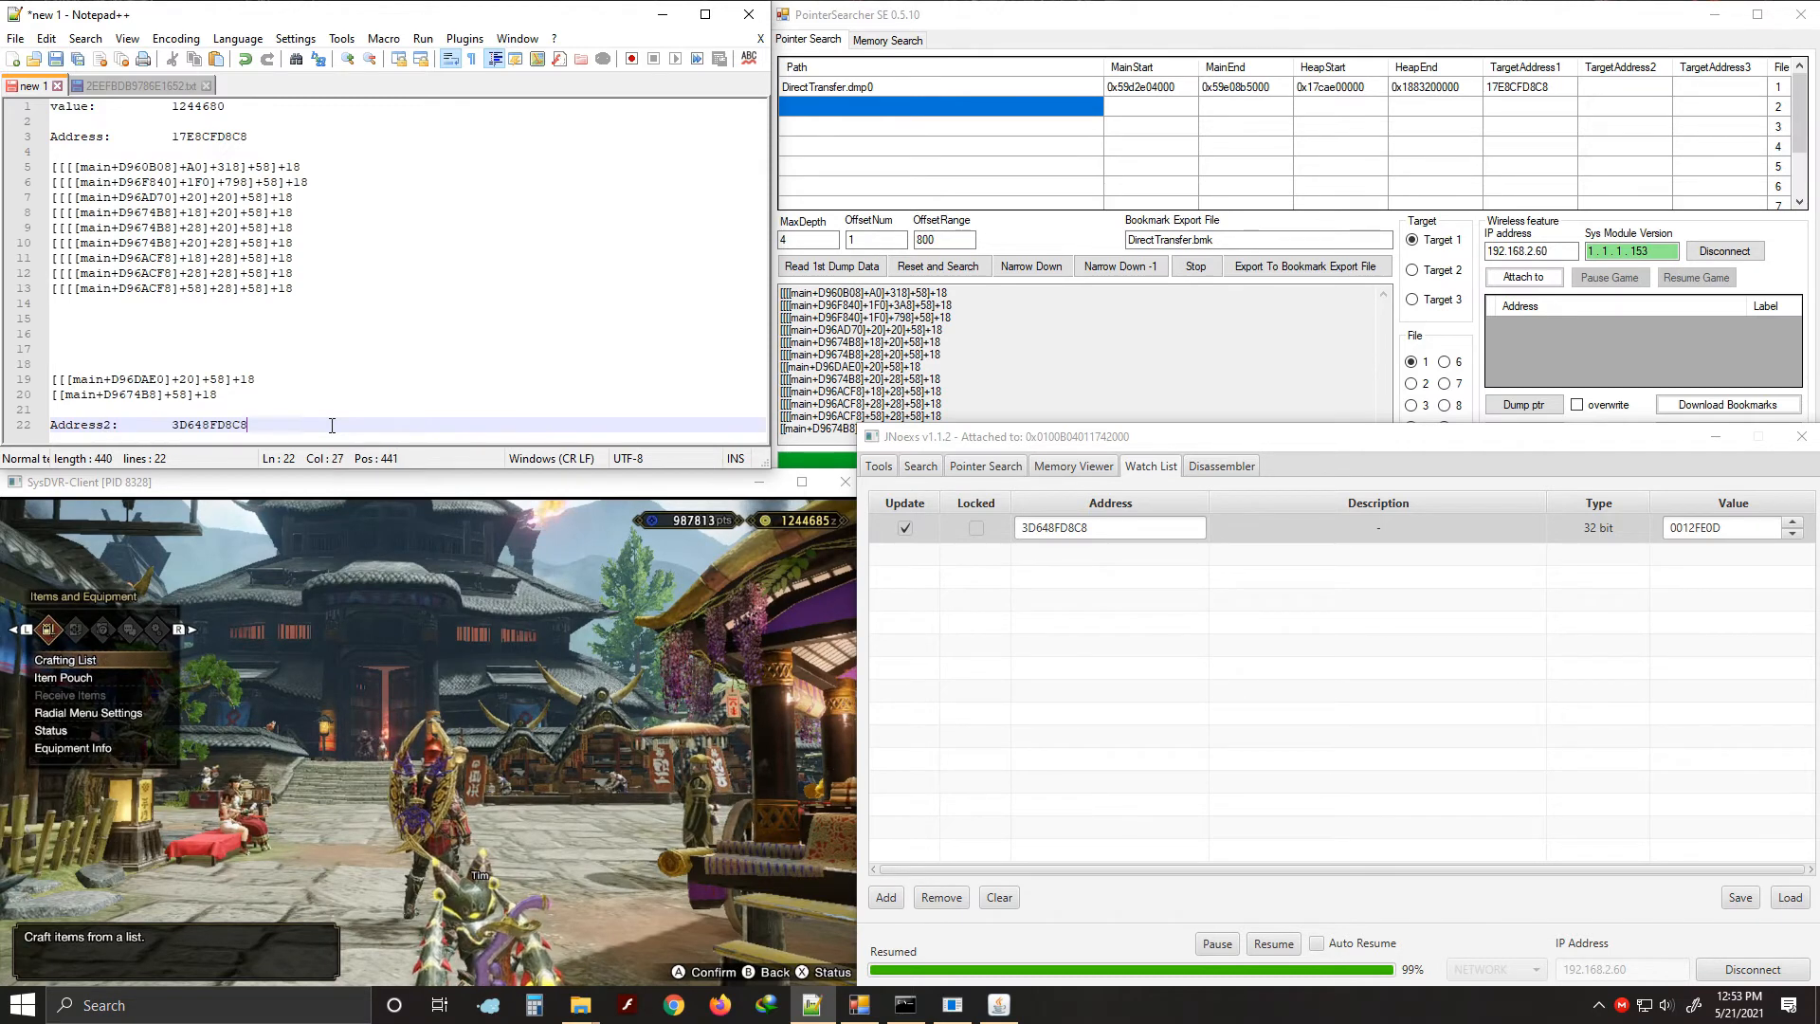
Compare the parsed result of [[[main+D96DAE0]+20]+58]+18 in JNoexs with the noted Address2
{"action": "left_click", "coordinate": [879, 466]}
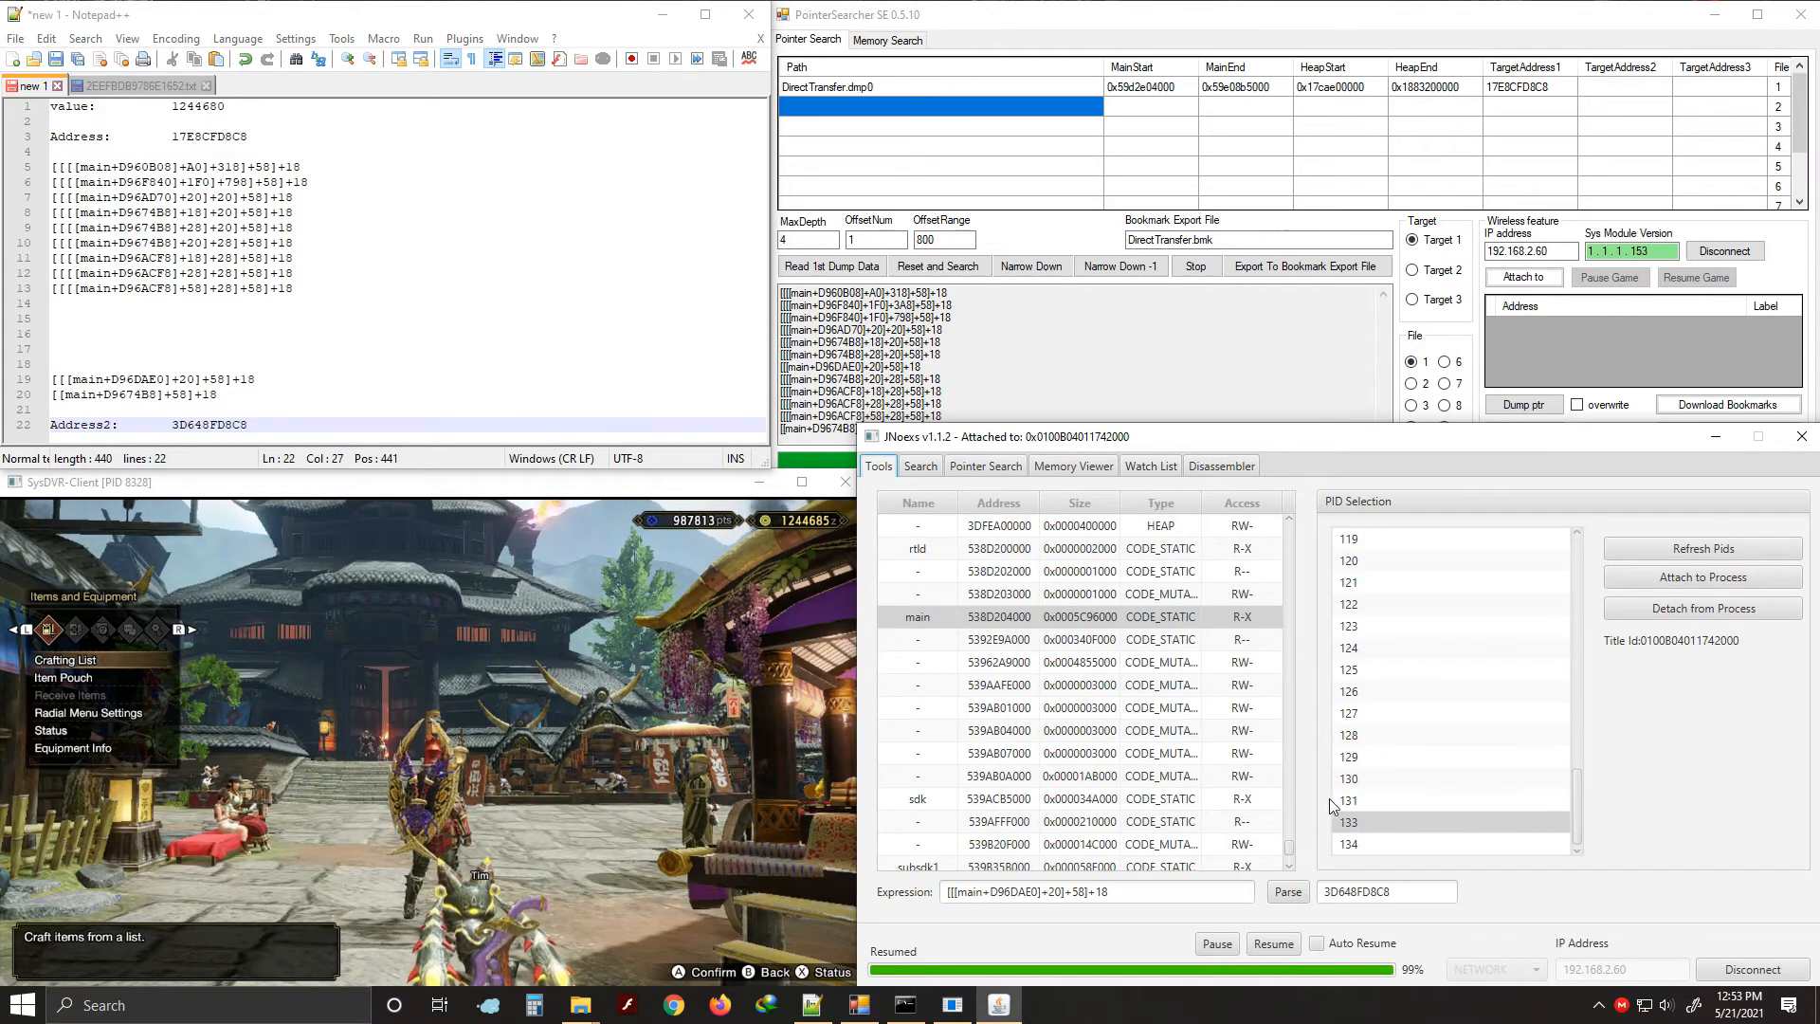
{"action": "left_click", "coordinate": [1395, 901]}
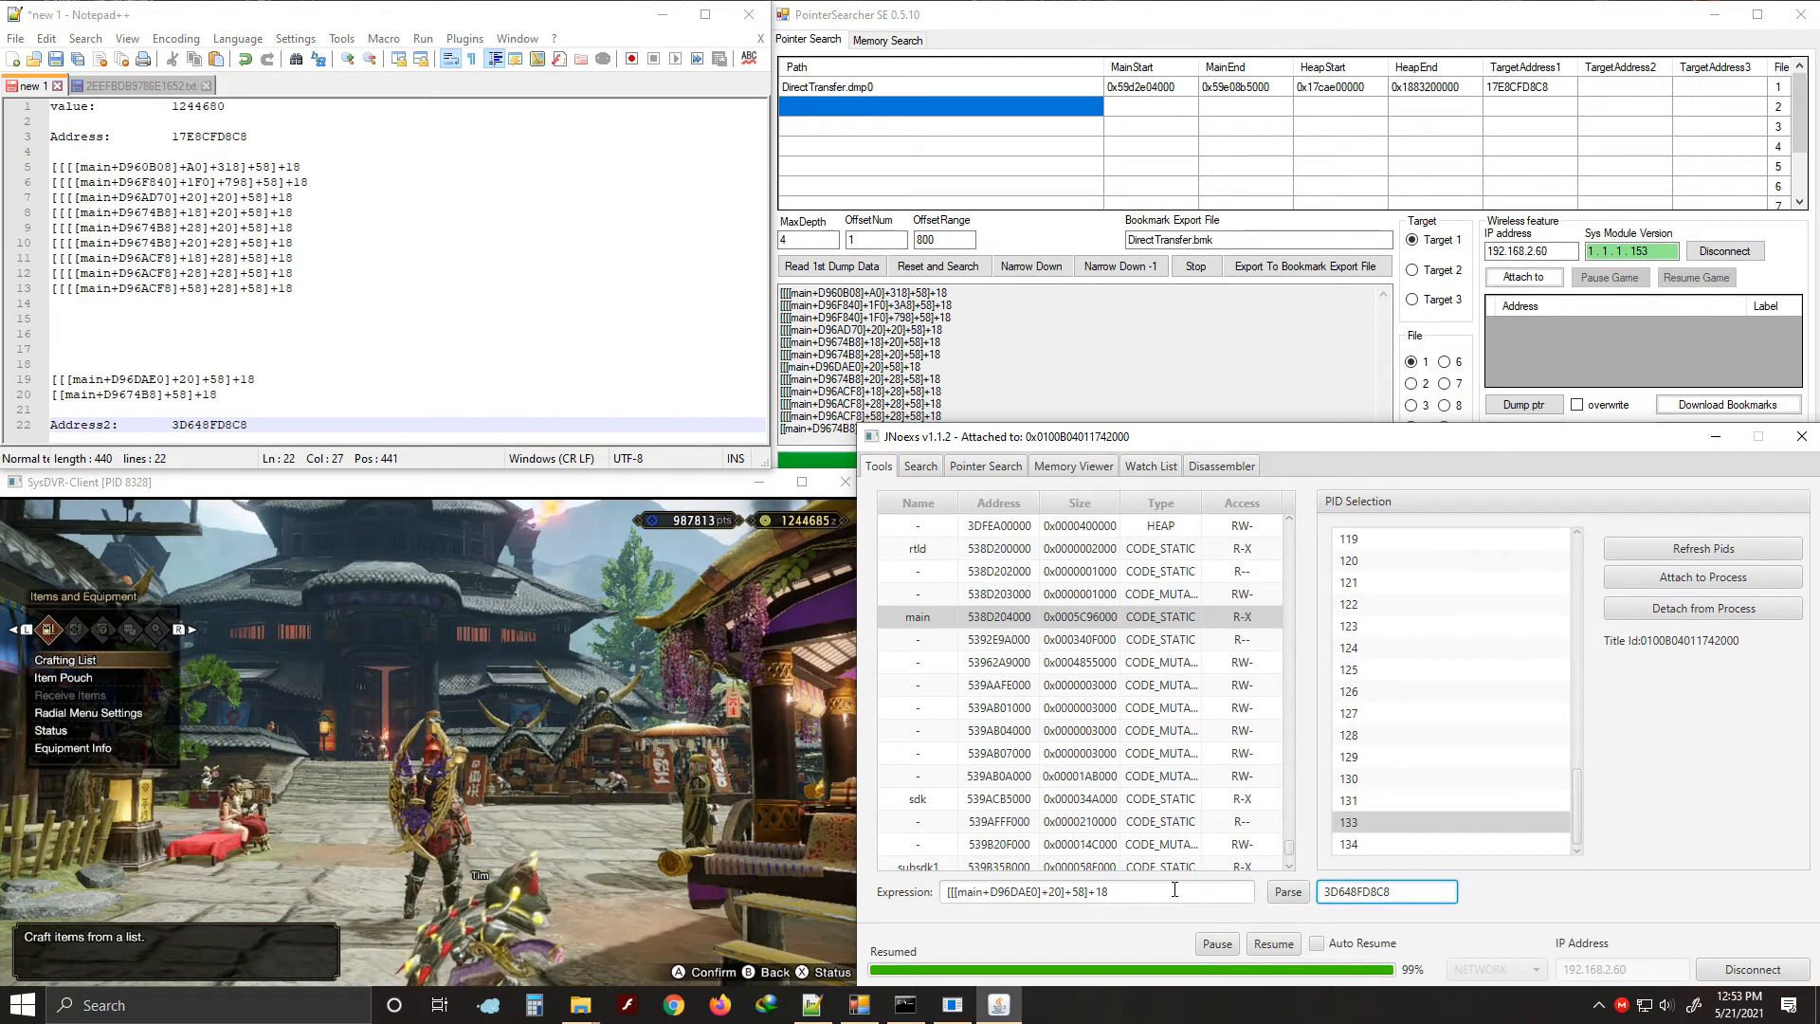
{"action": "left_click", "coordinate": [1139, 903]}
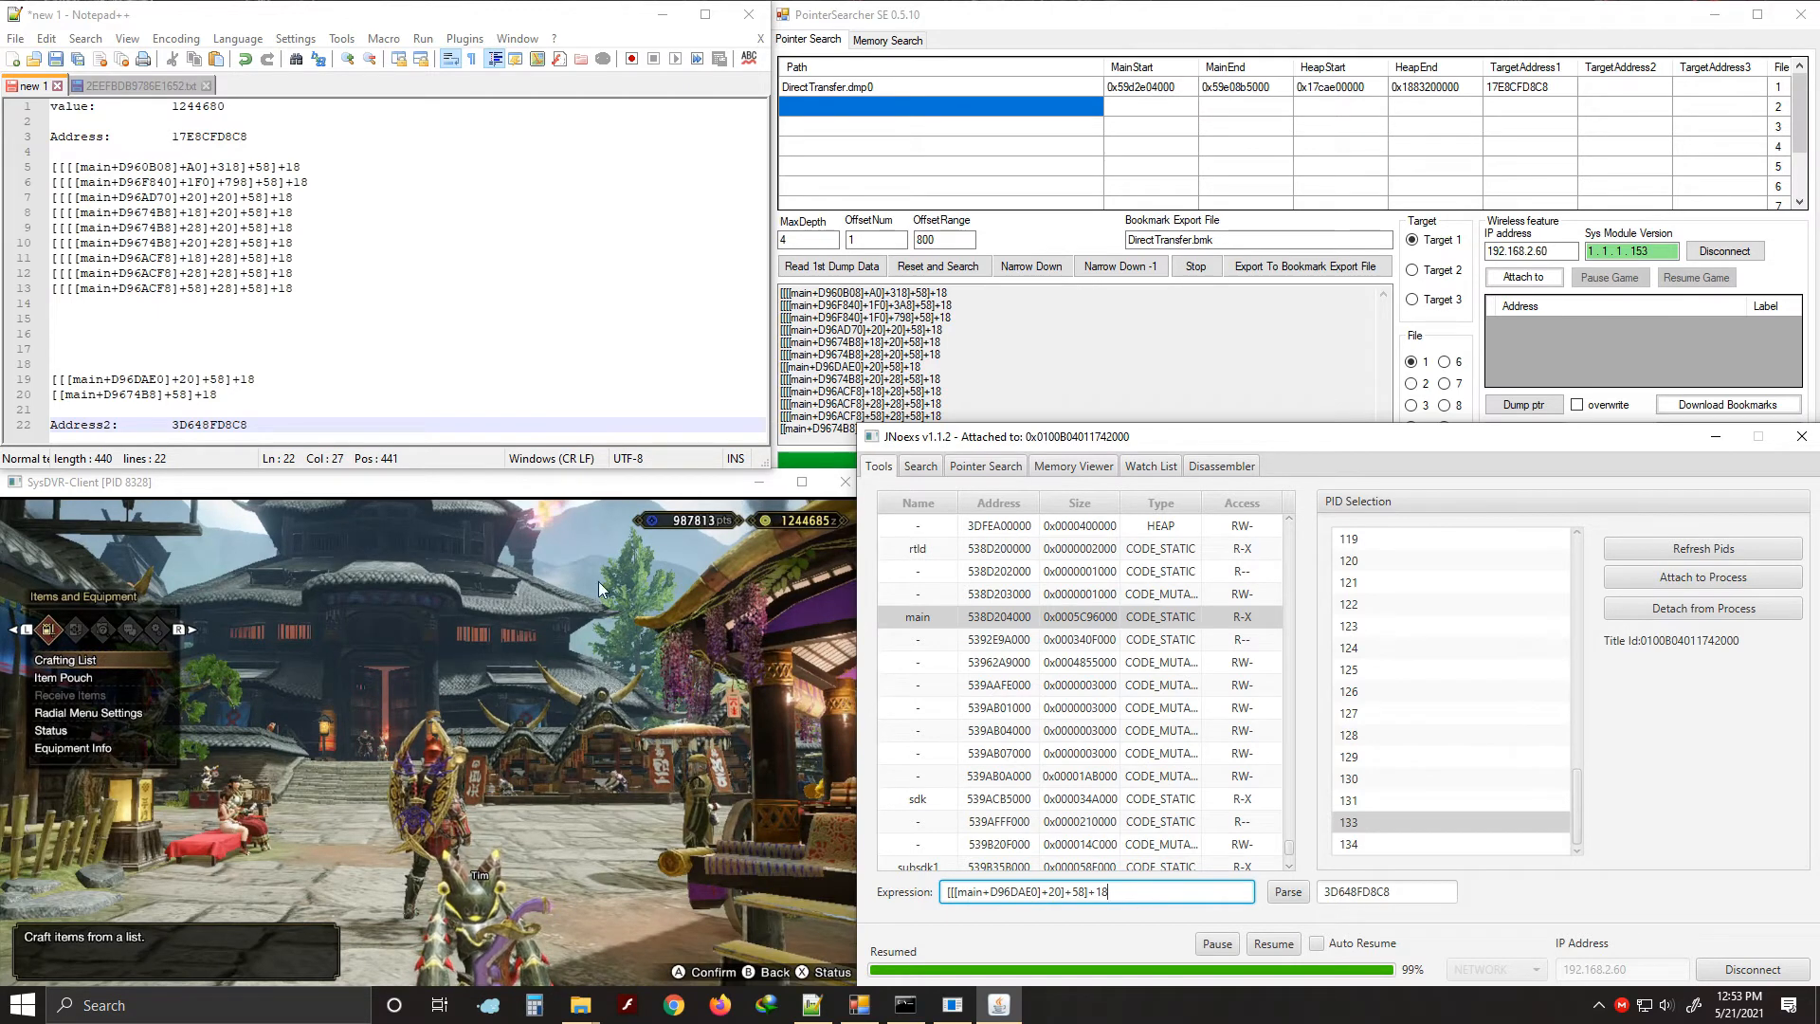
Copy the path [[main+D9674B8]+58]+18 from line 20 of the text file and parse it in JNoexs
{"action": "left_click", "coordinate": [142, 379]}
{"action": "left_click_drag", "start_coordinate": [217, 394], "coordinate": [50, 396]}
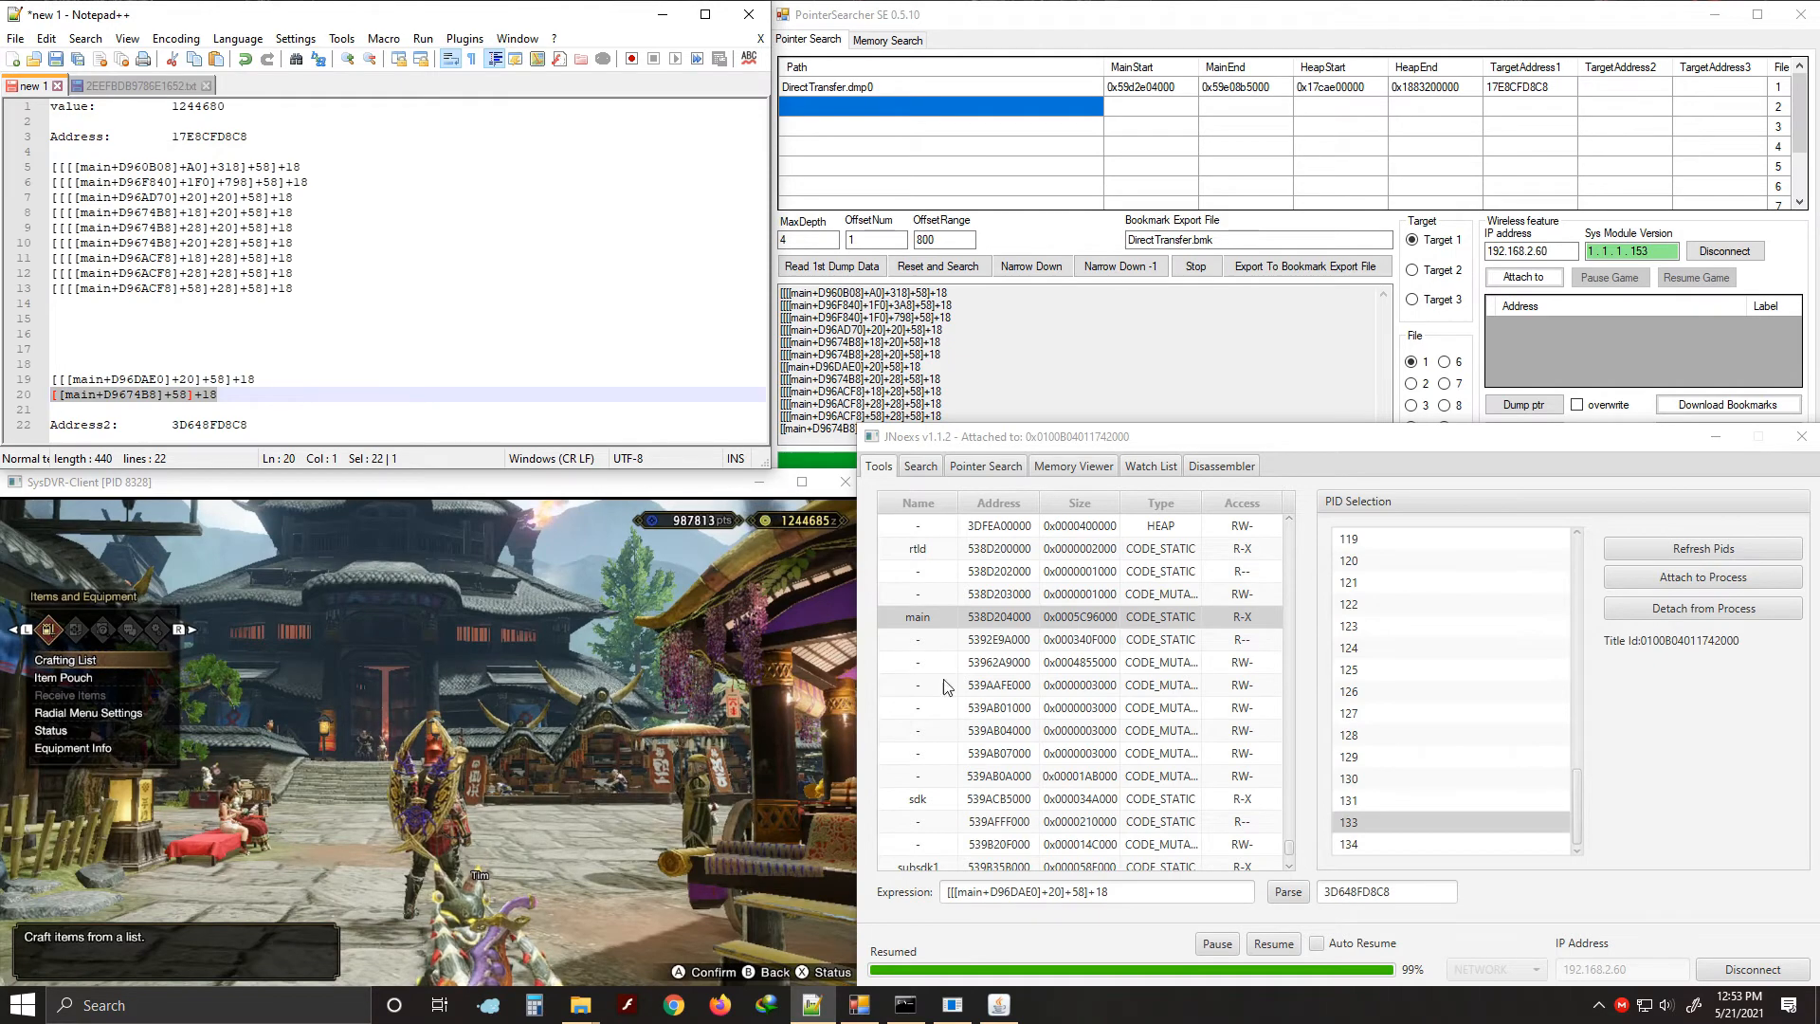
{"action": "left_click_drag", "start_coordinate": [1153, 892], "coordinate": [977, 895]}
{"action": "left_click", "coordinate": [902, 905]}
{"action": "left_click_drag", "start_coordinate": [1129, 899], "coordinate": [907, 897]}
{"action": "key", "text": "ctrl+v"}
{"action": "left_click", "coordinate": [1289, 895]}
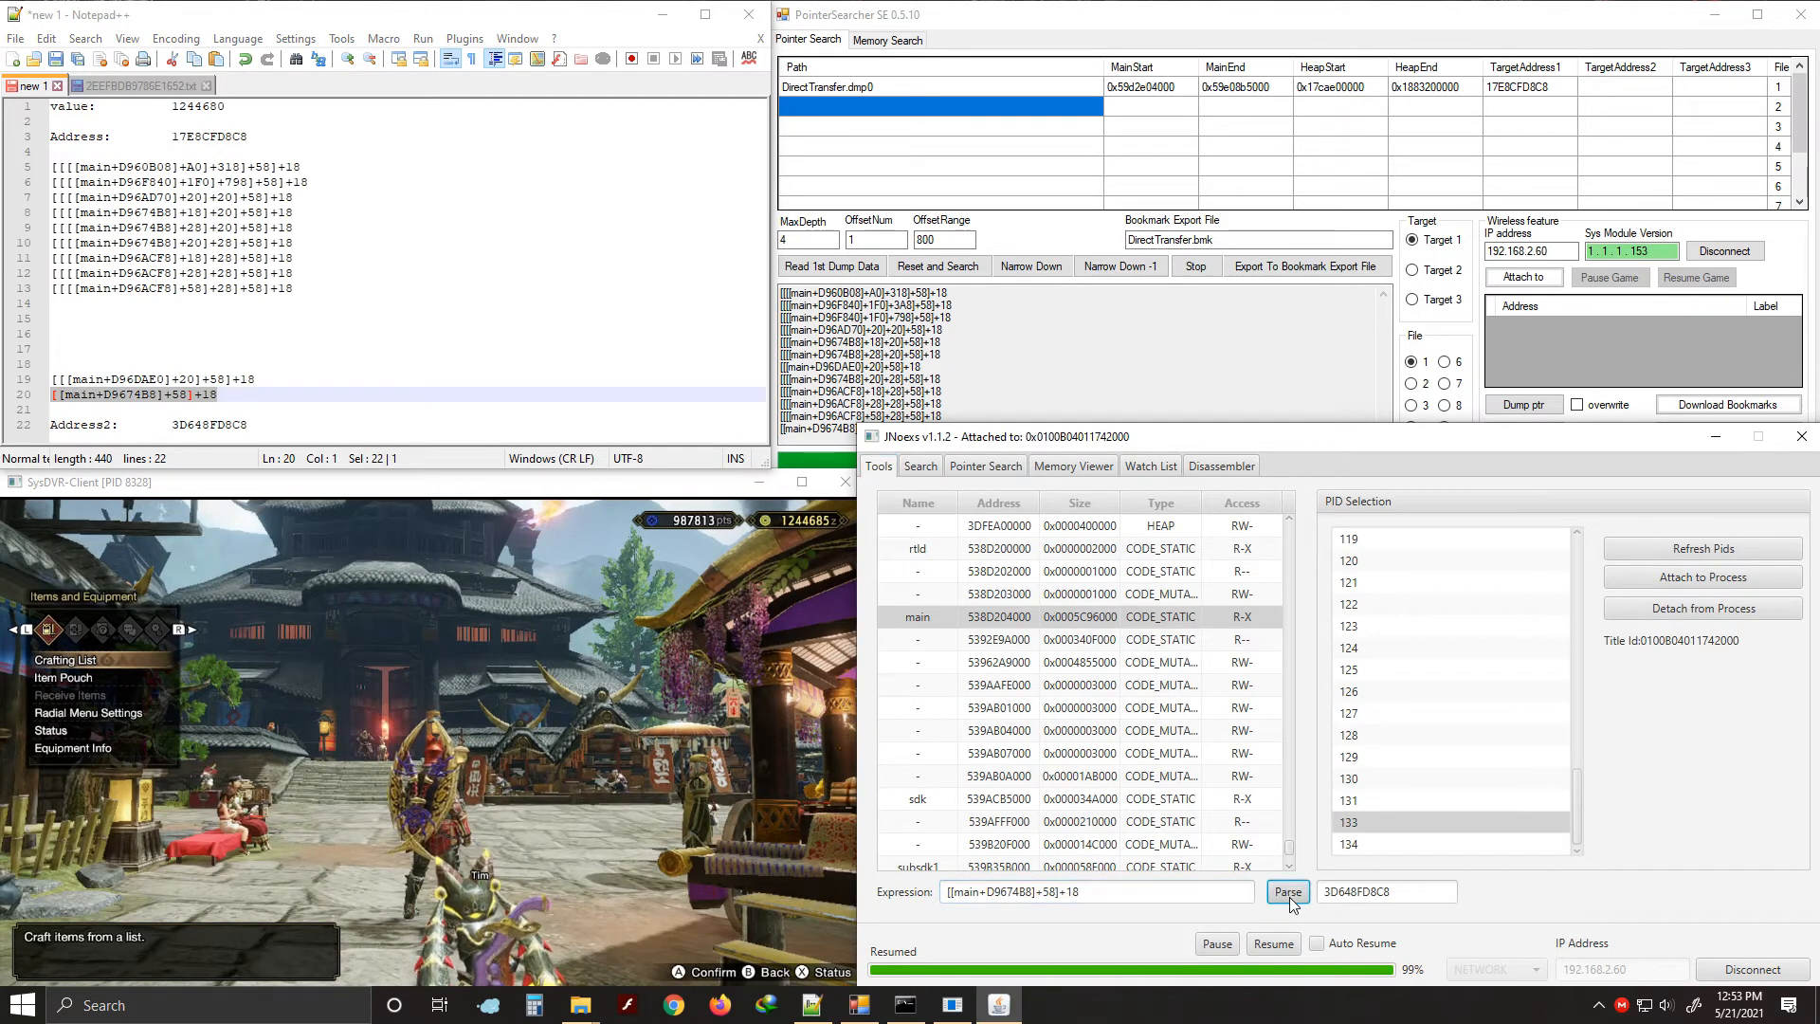
Compare the parsed result of [[main+D9674B8]+58]+18 in JNoexs with the Address2 noted in the text file
{"action": "left_click_drag", "start_coordinate": [1413, 893], "coordinate": [1337, 901]}
{"action": "left_click", "coordinate": [1420, 901]}
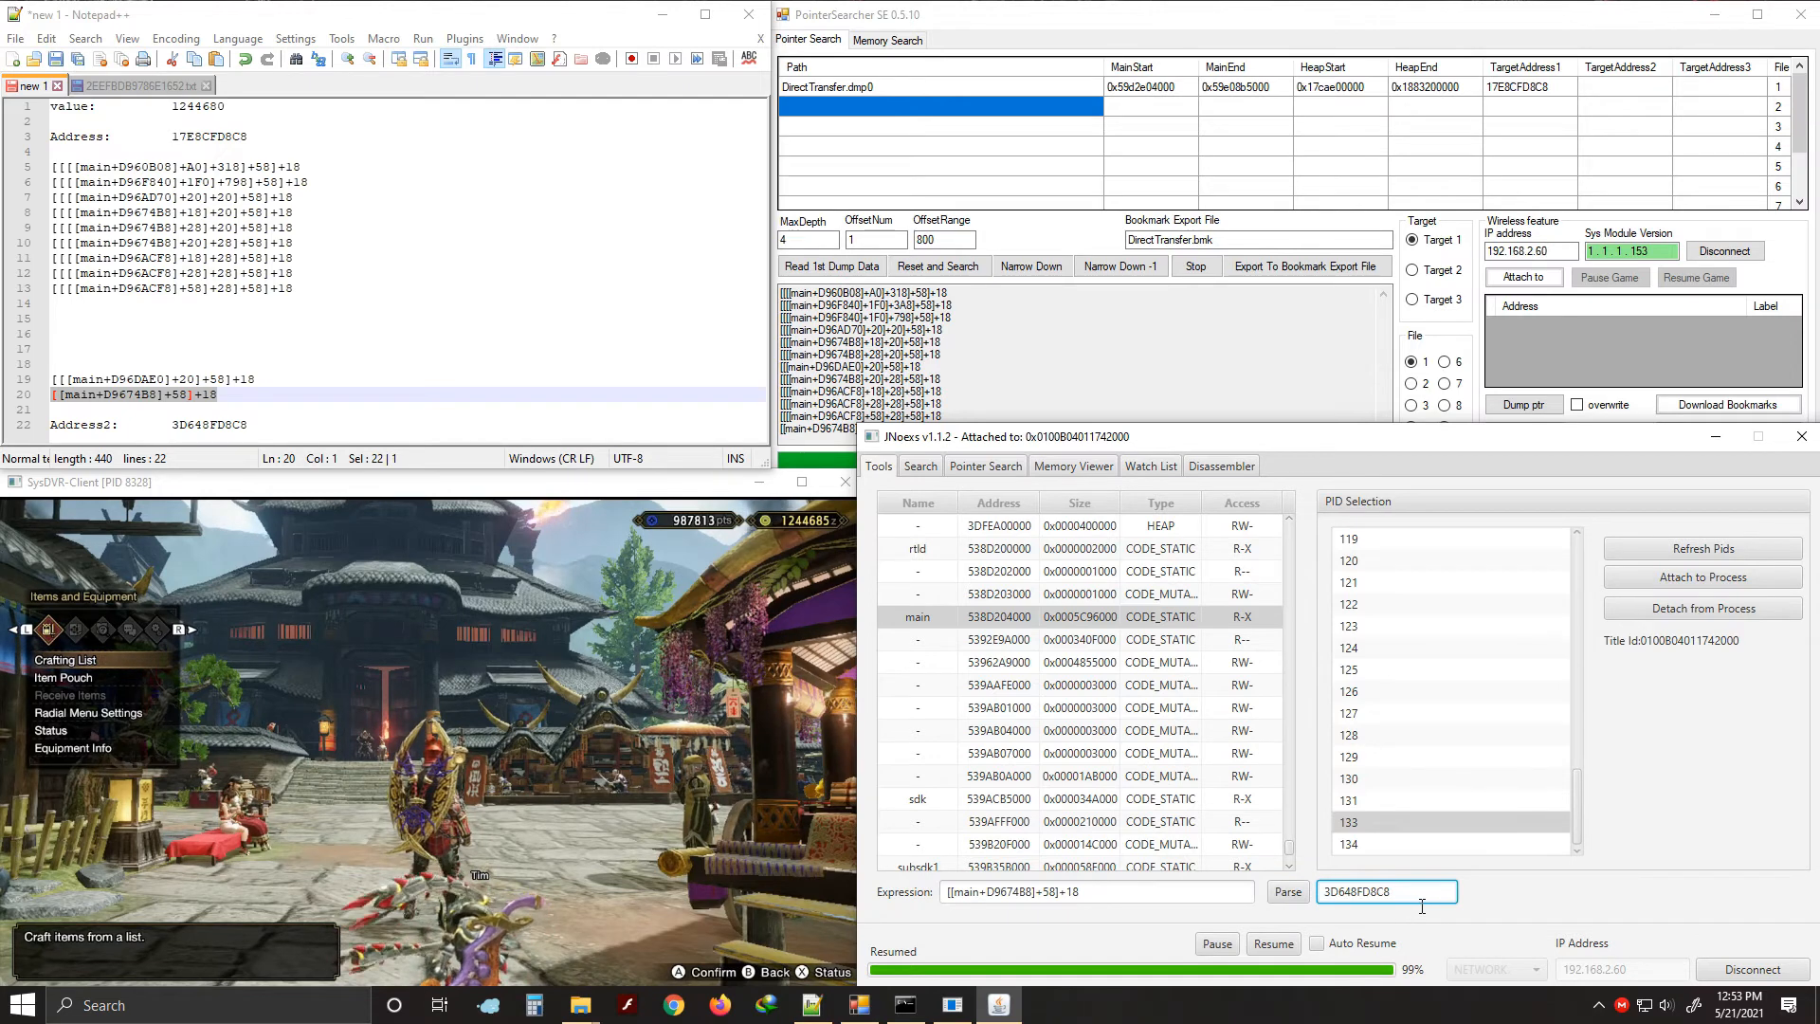
{"action": "left_click", "coordinate": [298, 413]}
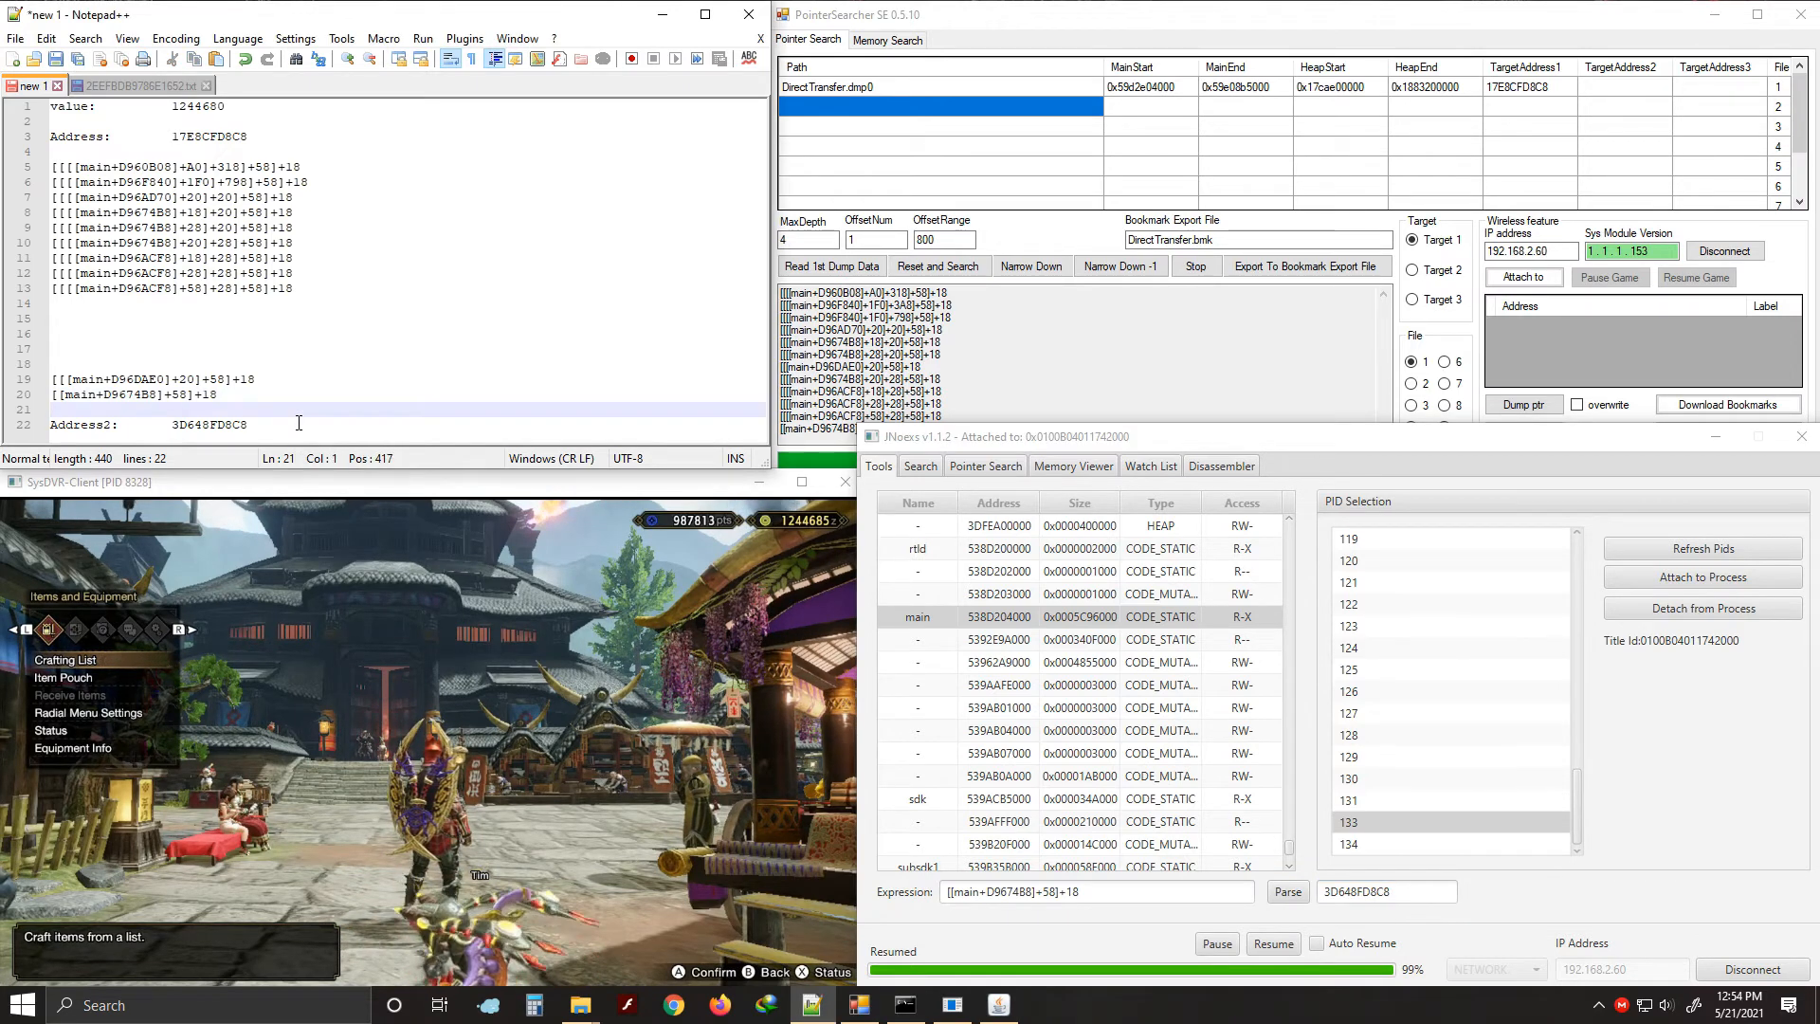
{"action": "left_click", "coordinate": [298, 426]}
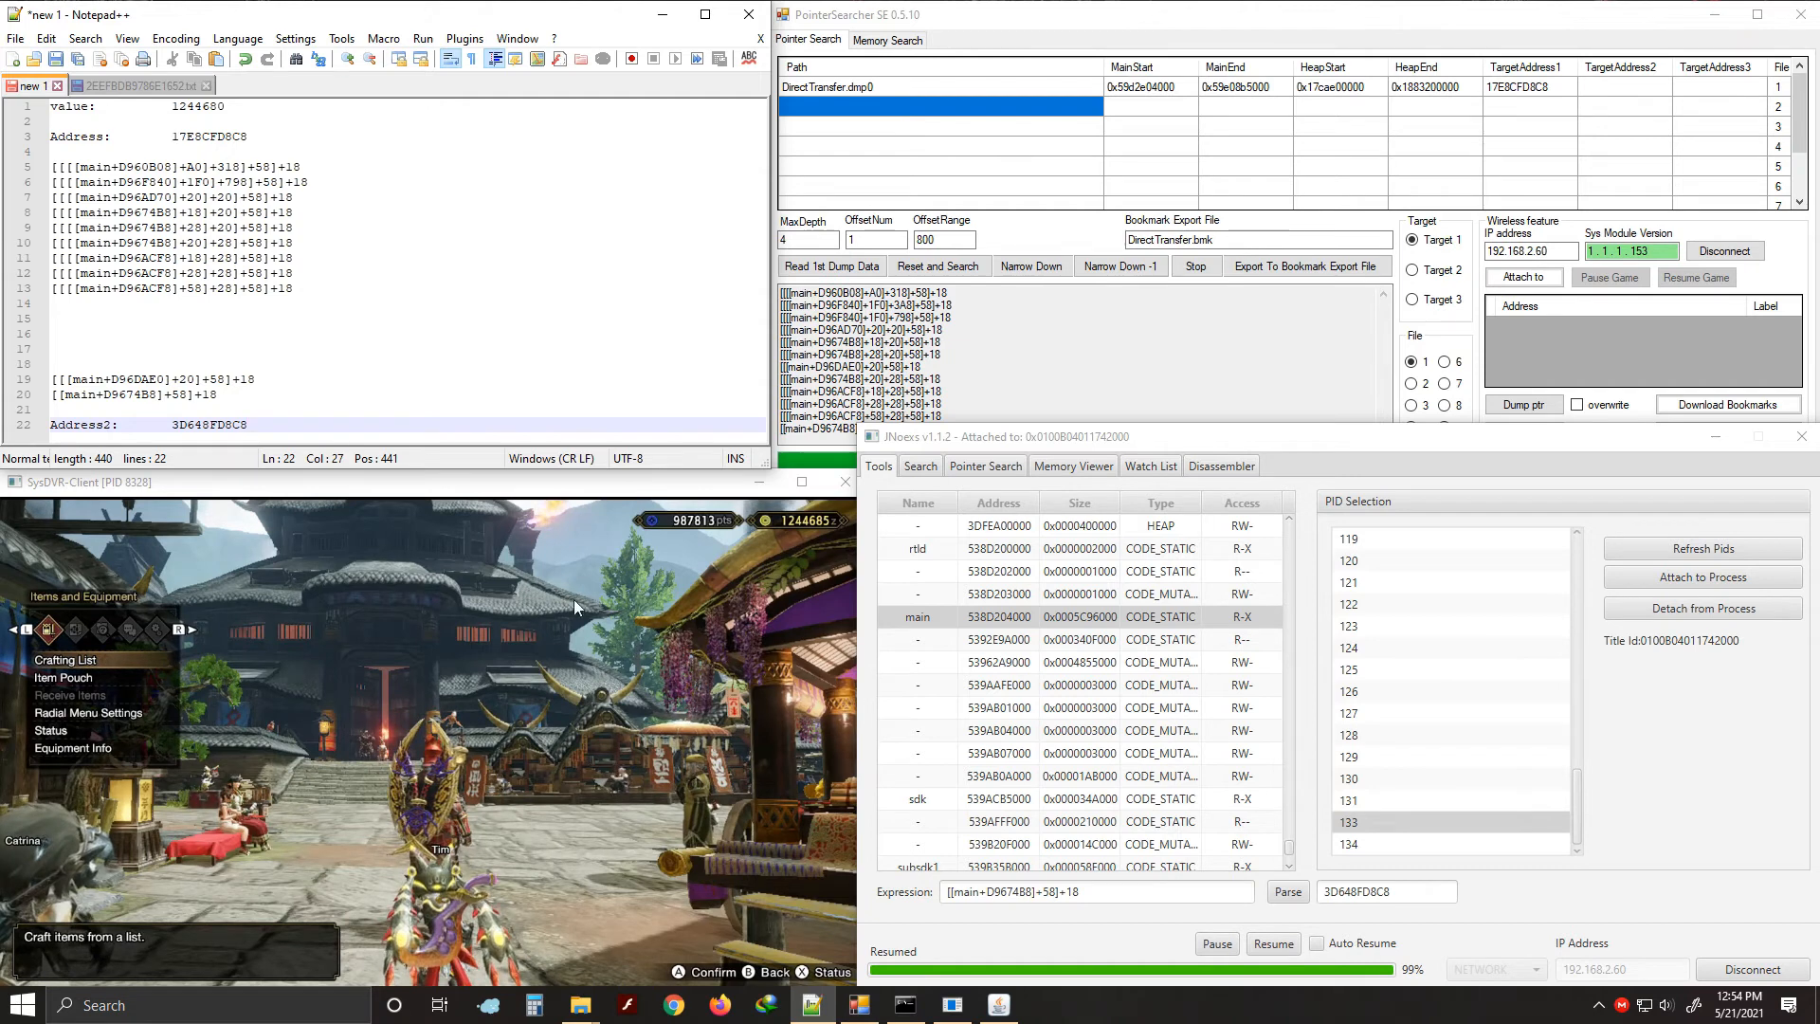
{"action": "left_click", "coordinate": [463, 321]}
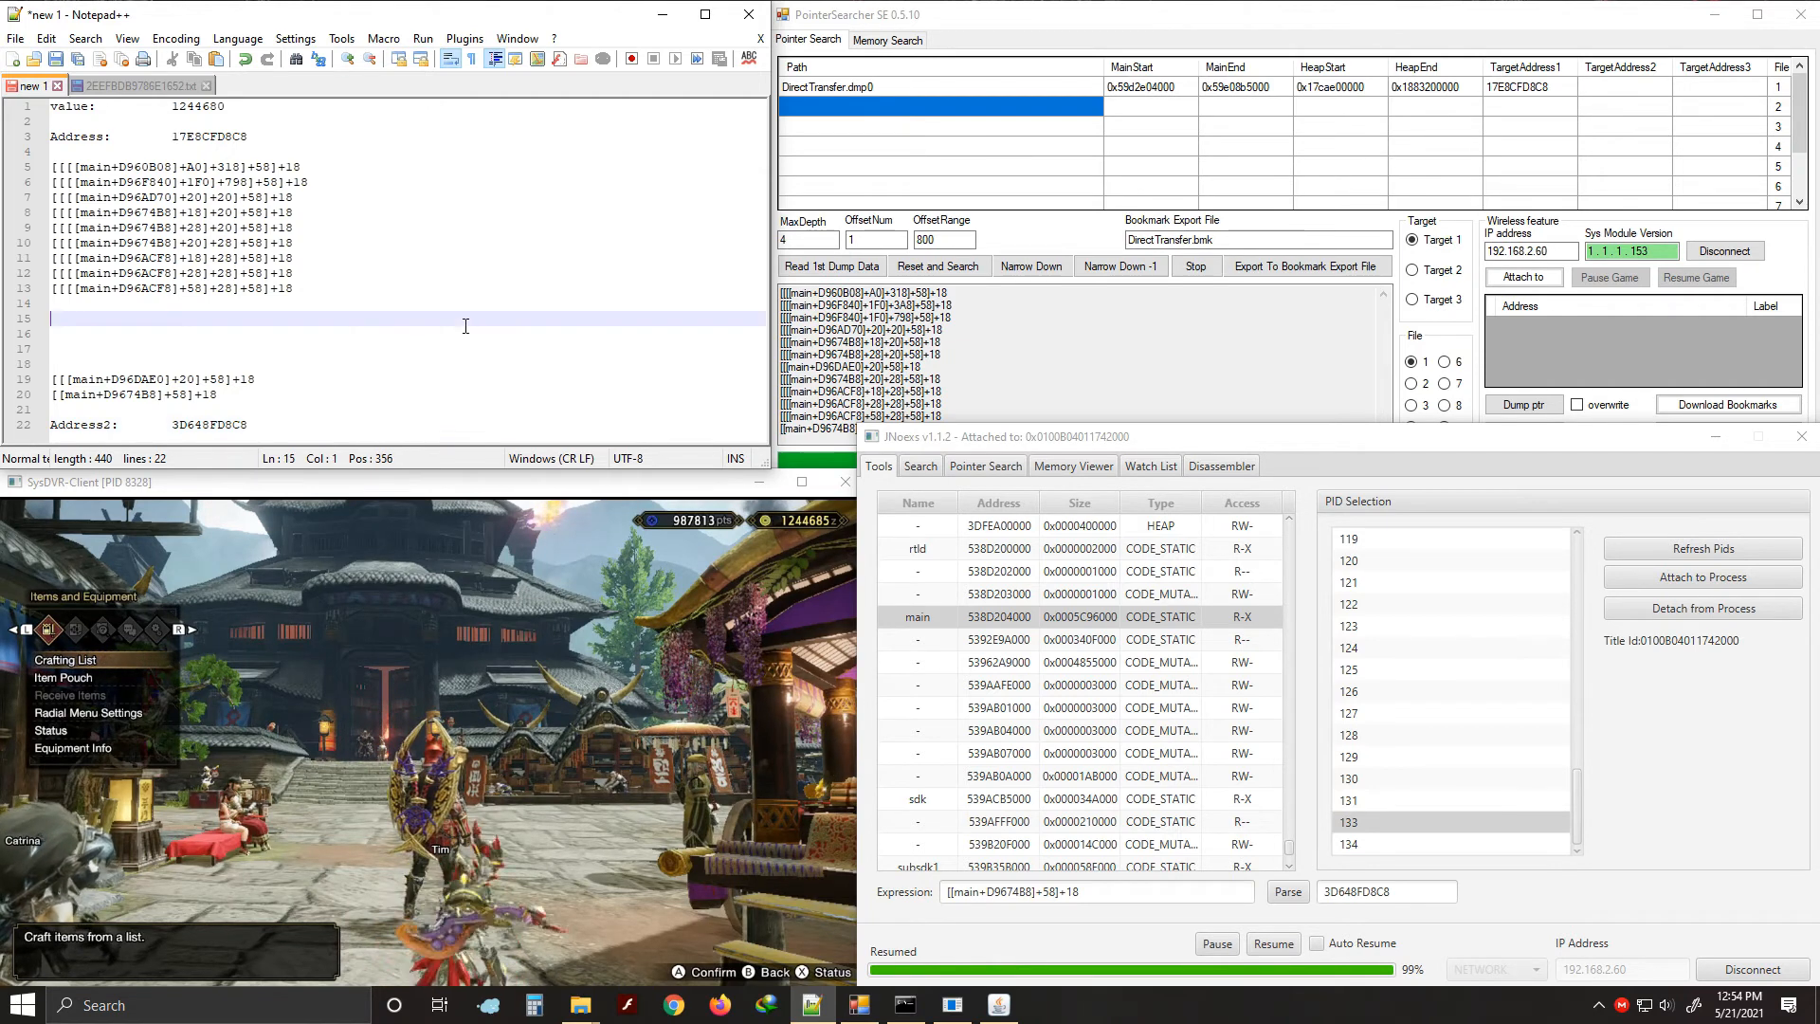
{"action": "left_click", "coordinate": [350, 305]}
{"action": "left_click", "coordinate": [366, 368]}
{"action": "left_click", "coordinate": [320, 336]}
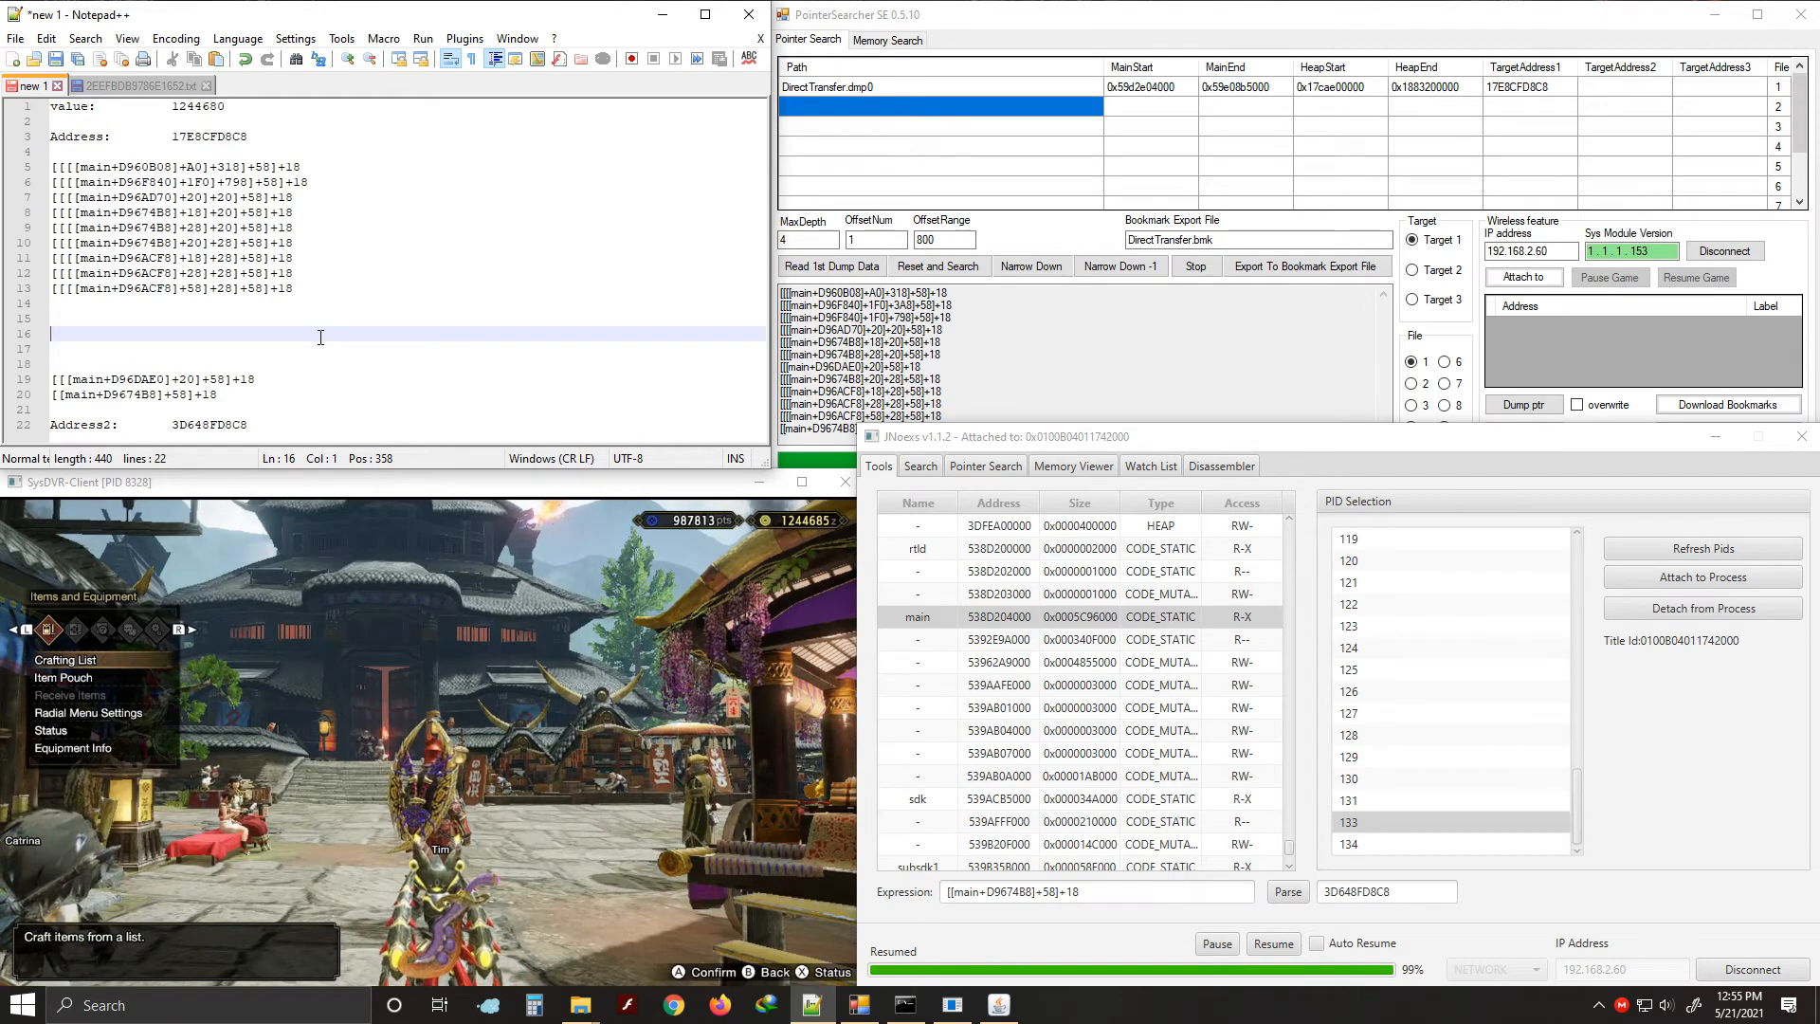
Cut the path [[main+D9674B8]+58]+18 from line 20 of the text file
{"action": "left_click", "coordinate": [225, 398]}
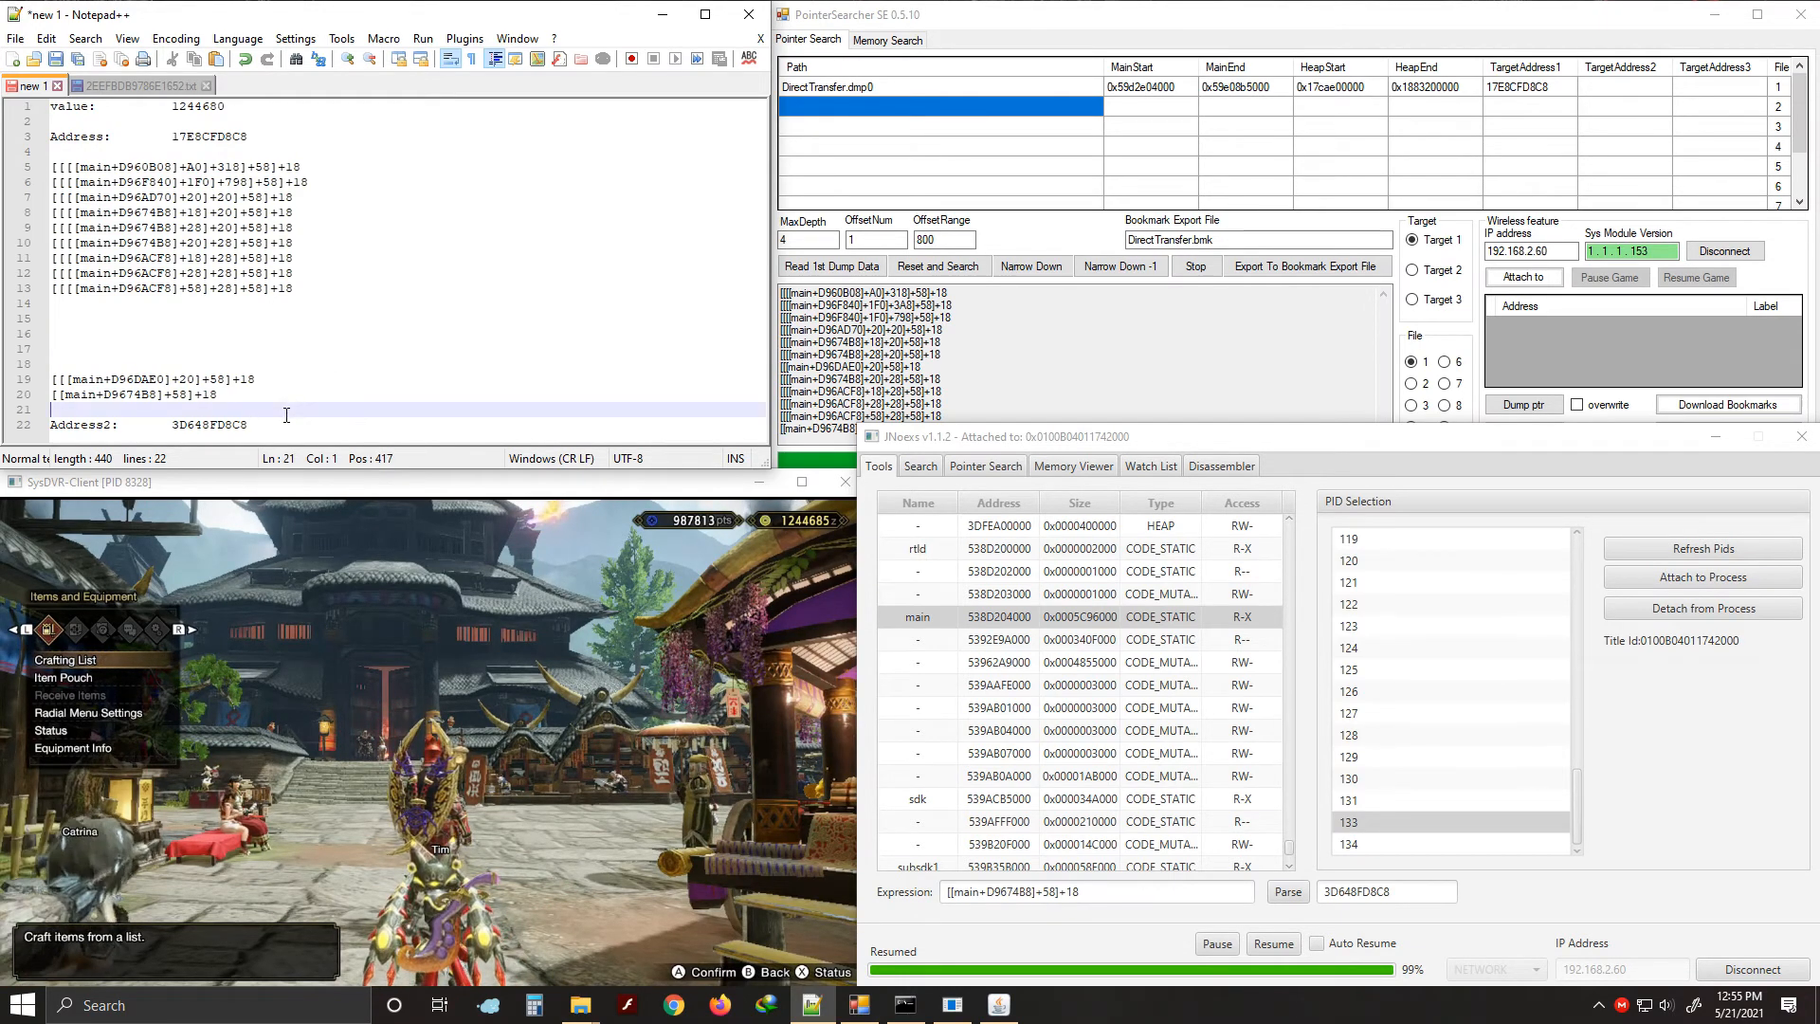
{"action": "key", "text": "shift+Home"}
{"action": "key", "text": "ctrl+c"}
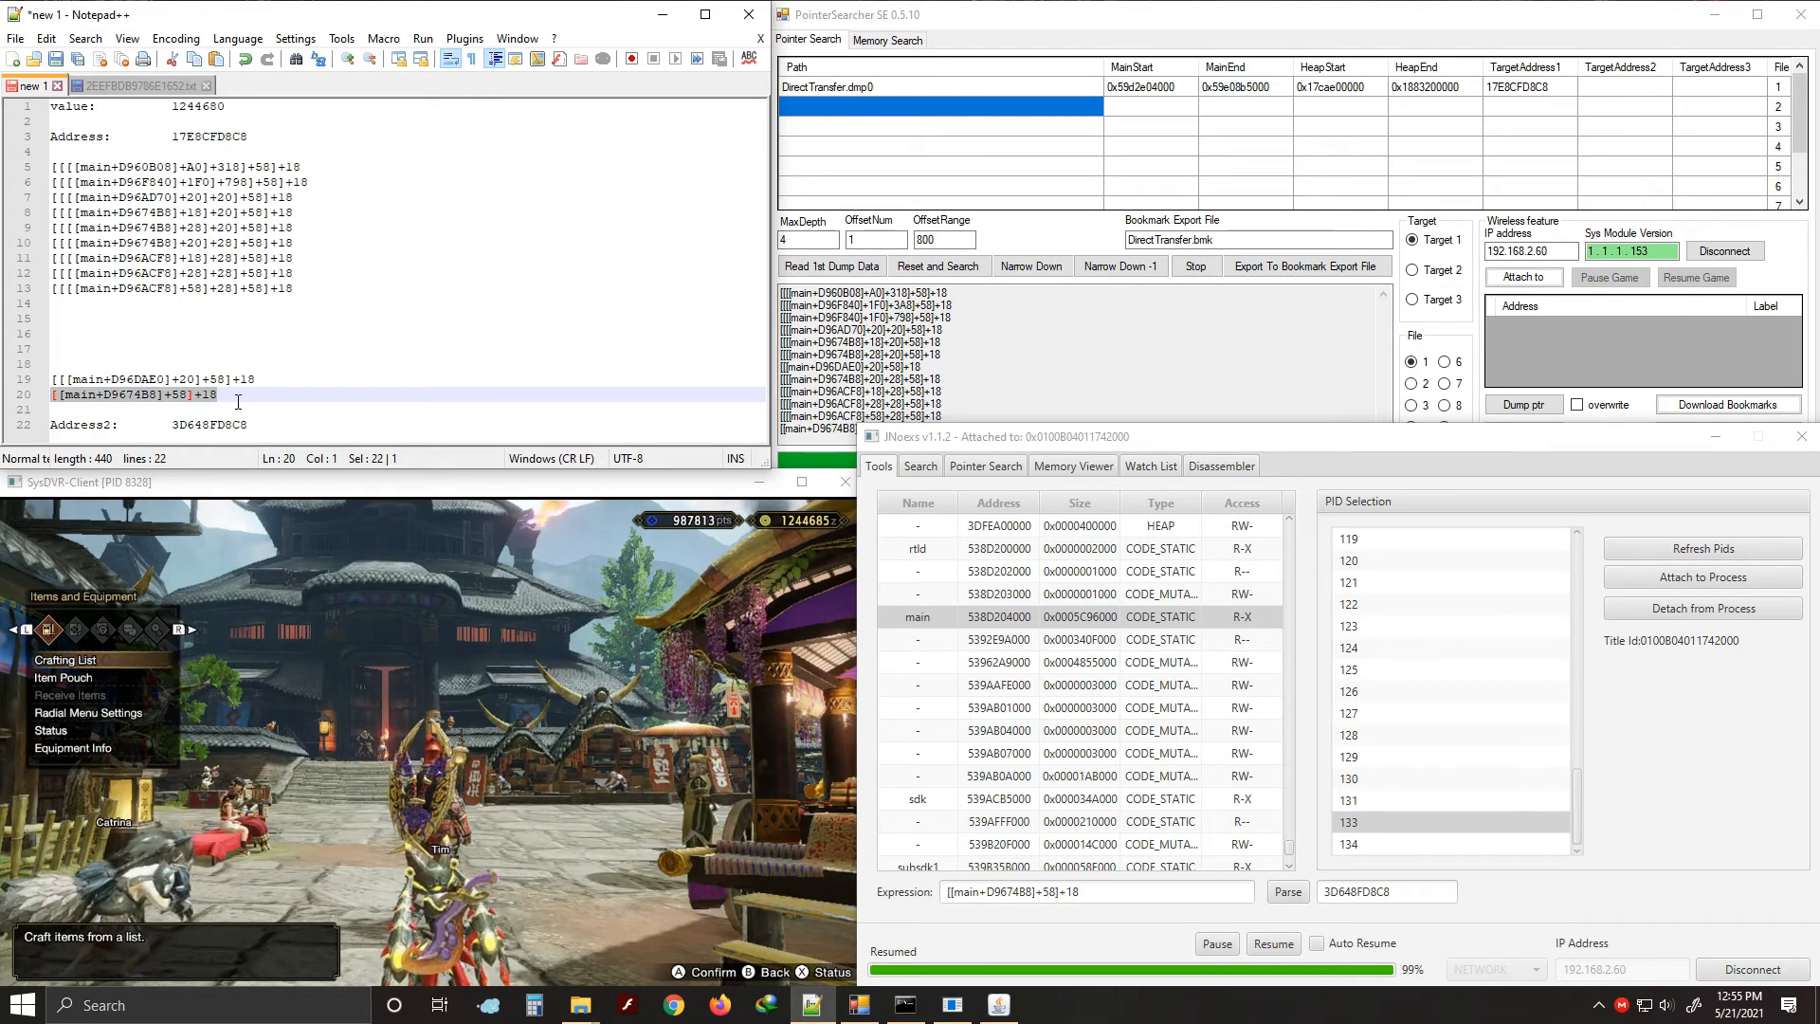
{"action": "key", "text": "Delete"}
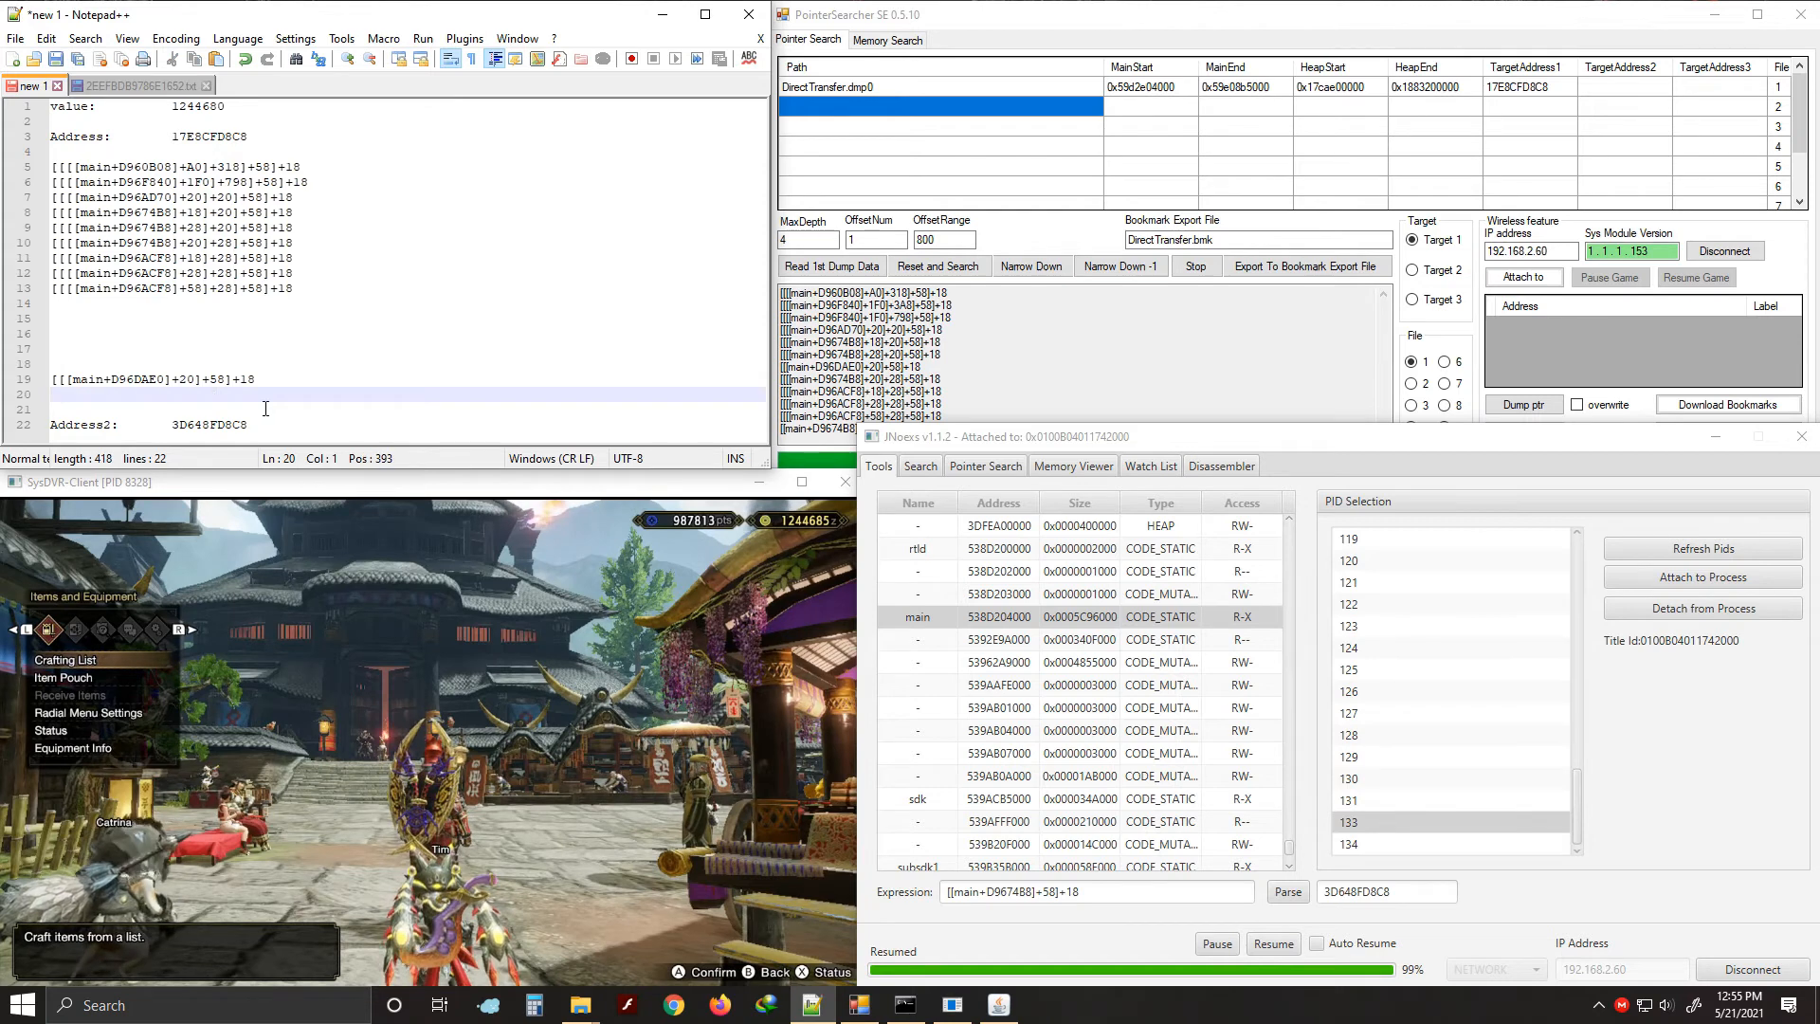
Remove the blank lines above [[[main+D96DAE0]+20]+58]+18 so that it directly follows the path list on line 14
{"action": "key", "text": "shift+Up"}
{"action": "key", "text": "shift+Up"}
{"action": "key", "text": "shift+Up"}
{"action": "key", "text": "shift+Up"}
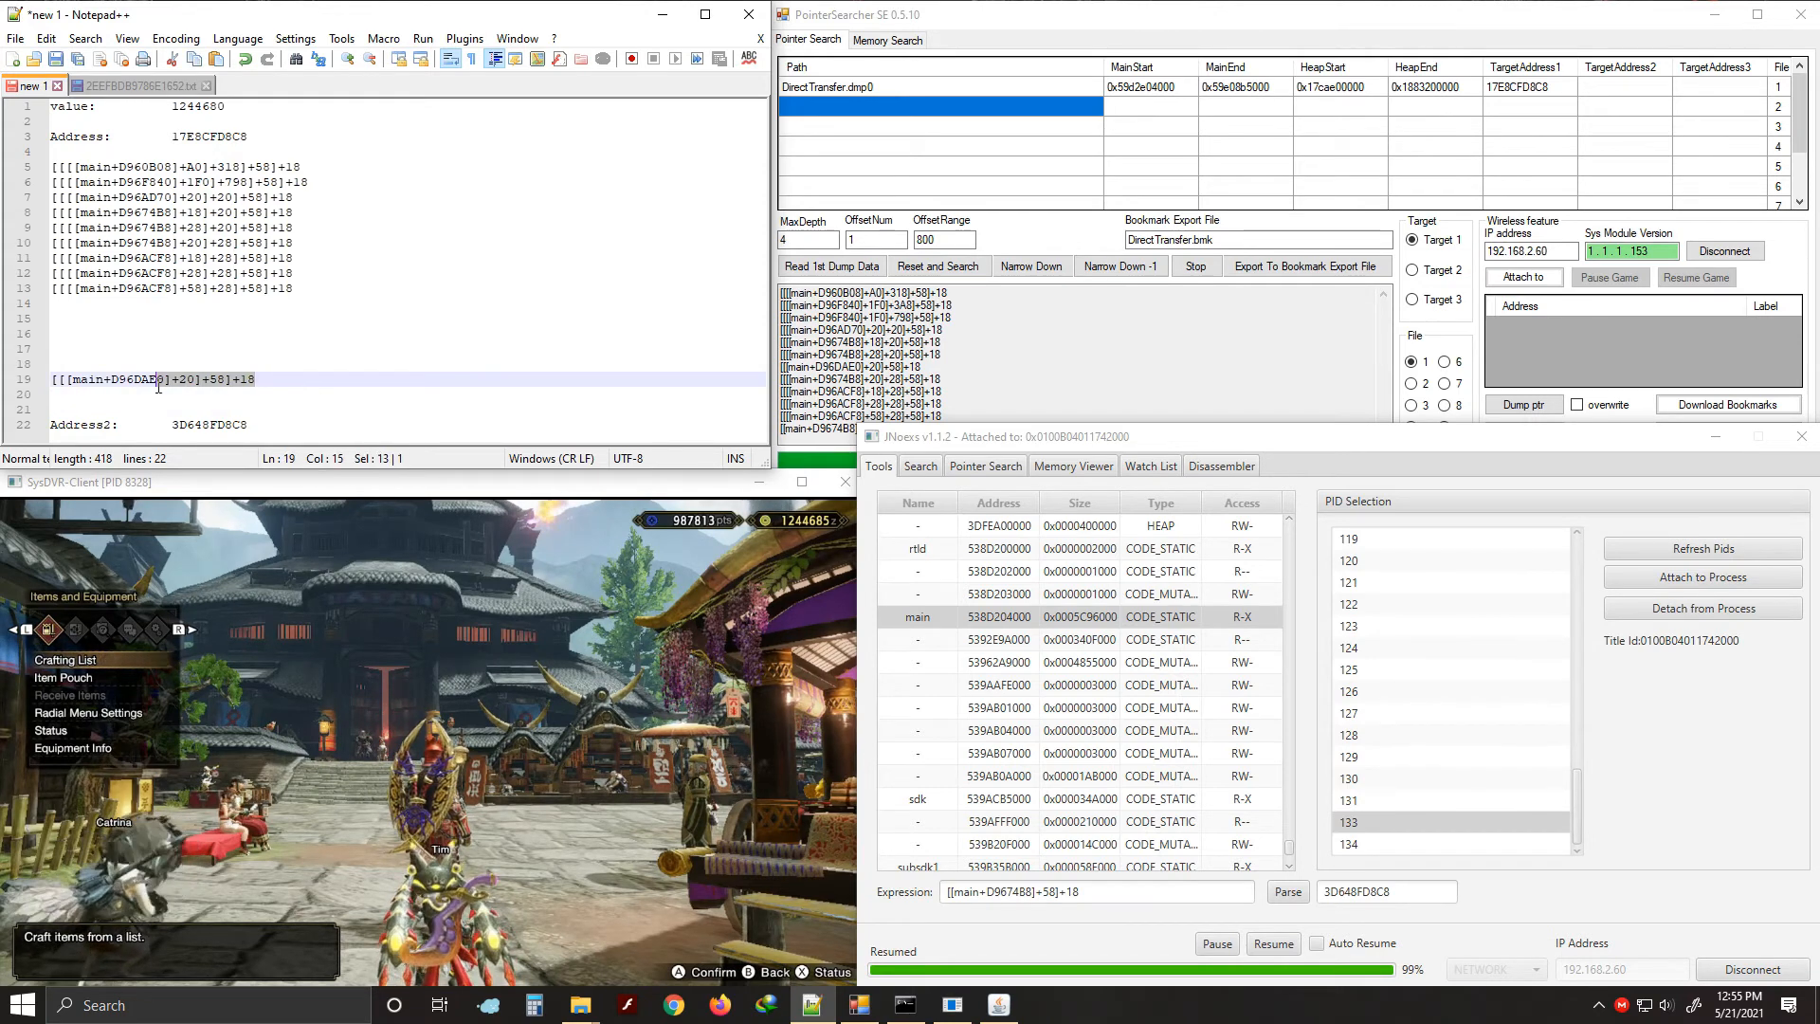
{"action": "left_click", "coordinate": [209, 348]}
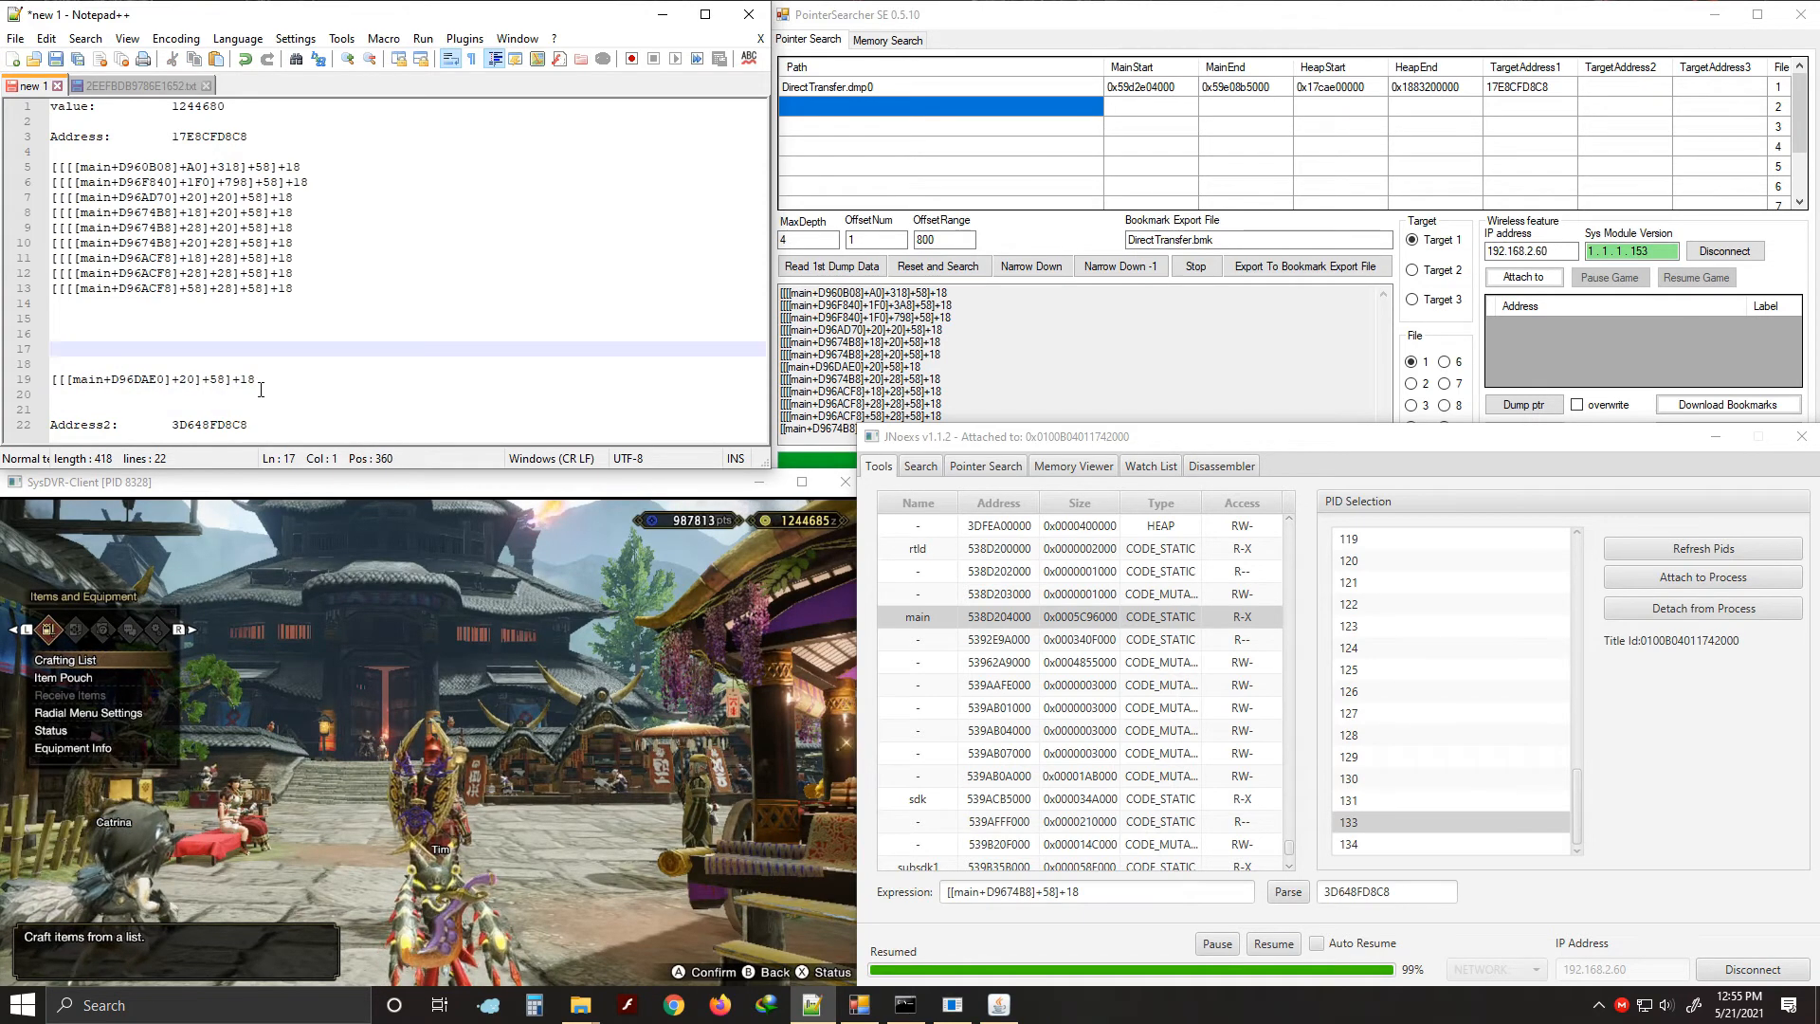
{"action": "key", "text": "Up"}
{"action": "key", "text": "Up"}
{"action": "key", "text": "Up"}
{"action": "key", "text": "Delete"}
{"action": "key", "text": "Delete"}
{"action": "key", "text": "Delete"}
{"action": "key", "text": "Delete"}
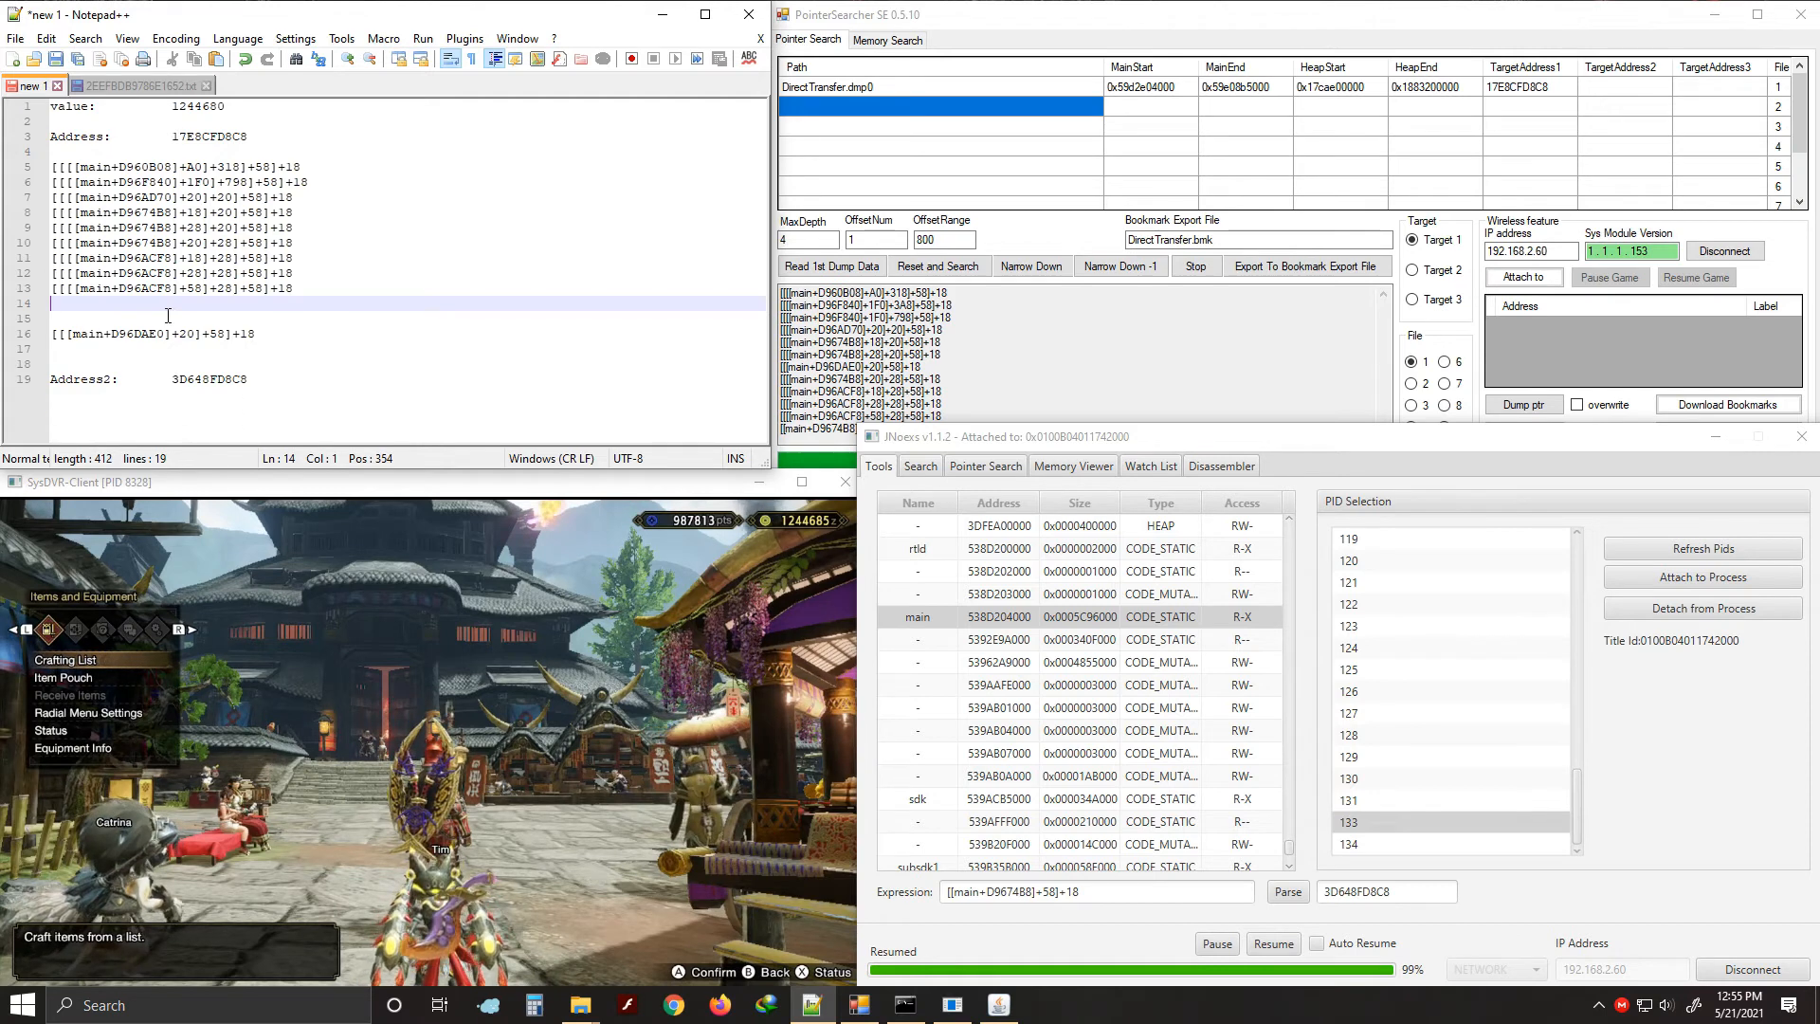
{"action": "key", "text": "Delete"}
Paste the path [[main+D9674B8]+58]+18 on line 20, leaving two blank lines below the Address2 note
{"action": "key", "text": "Down"}
{"action": "key", "text": "Down"}
{"action": "key", "text": "Down"}
{"action": "key", "text": "End"}
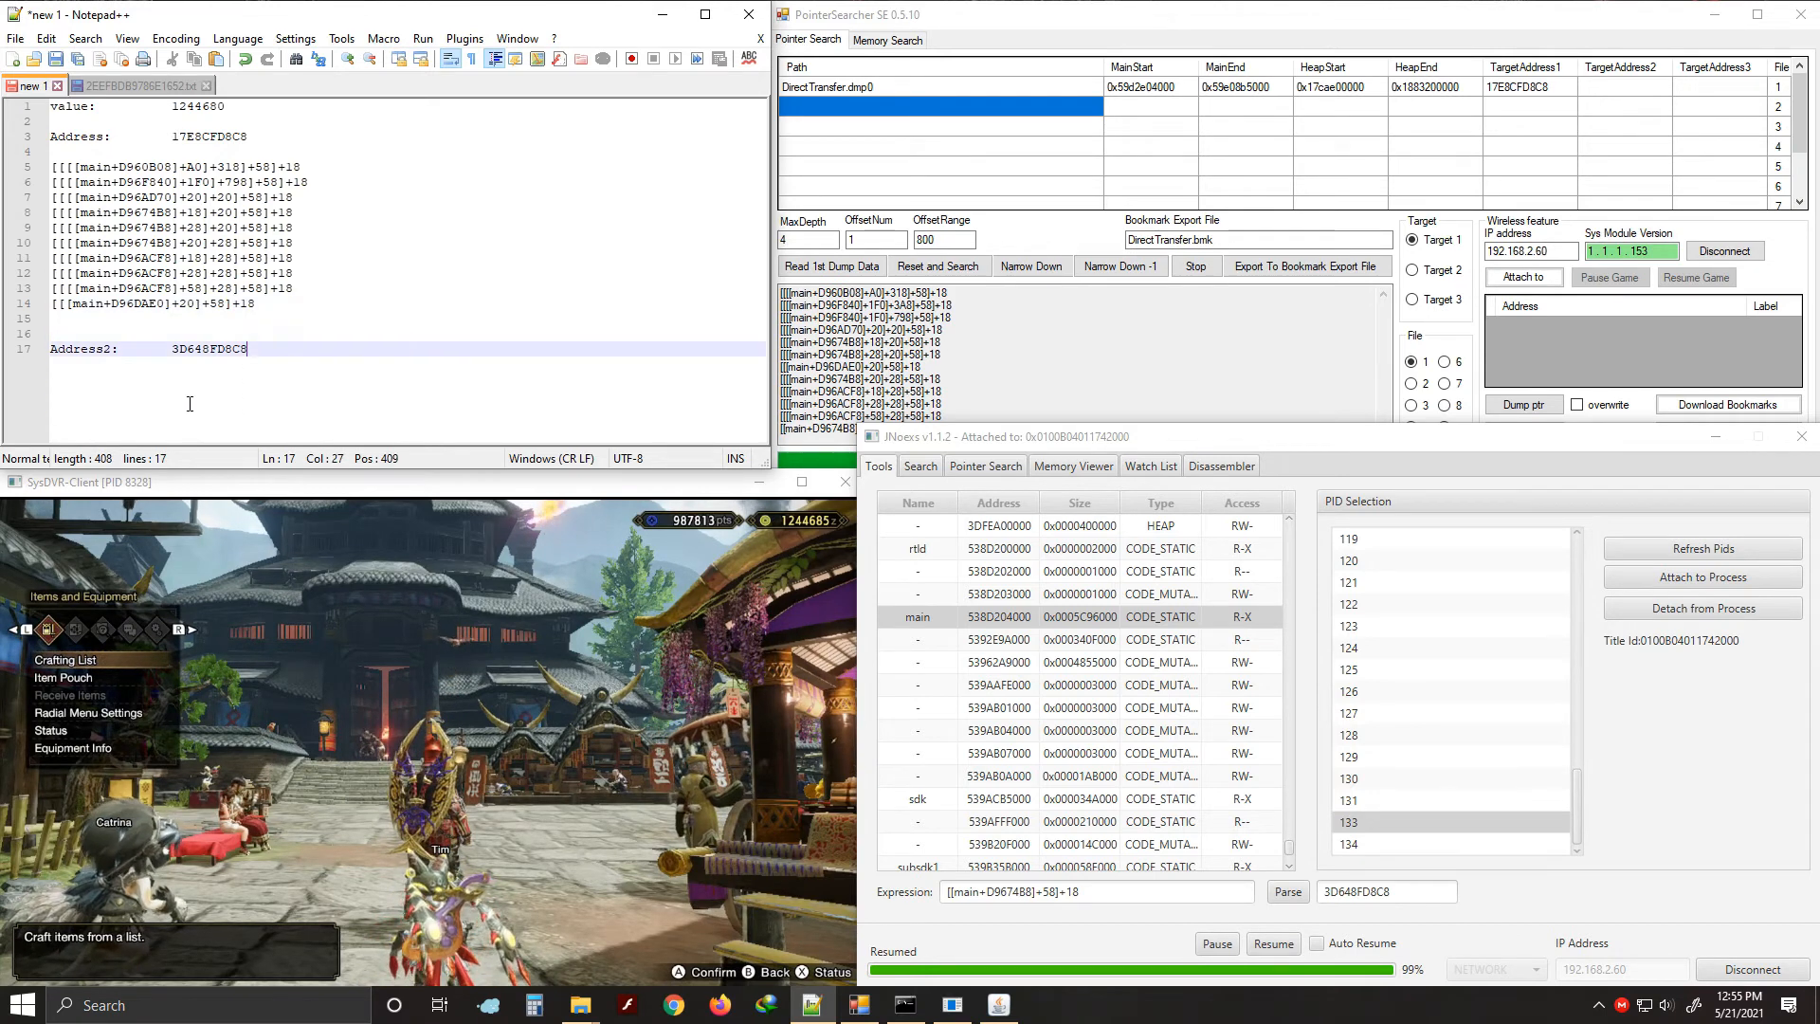
{"action": "key", "text": "Return"}
{"action": "key", "text": "Return"}
{"action": "key", "text": "Return"}
{"action": "key", "text": "ctrl+v"}
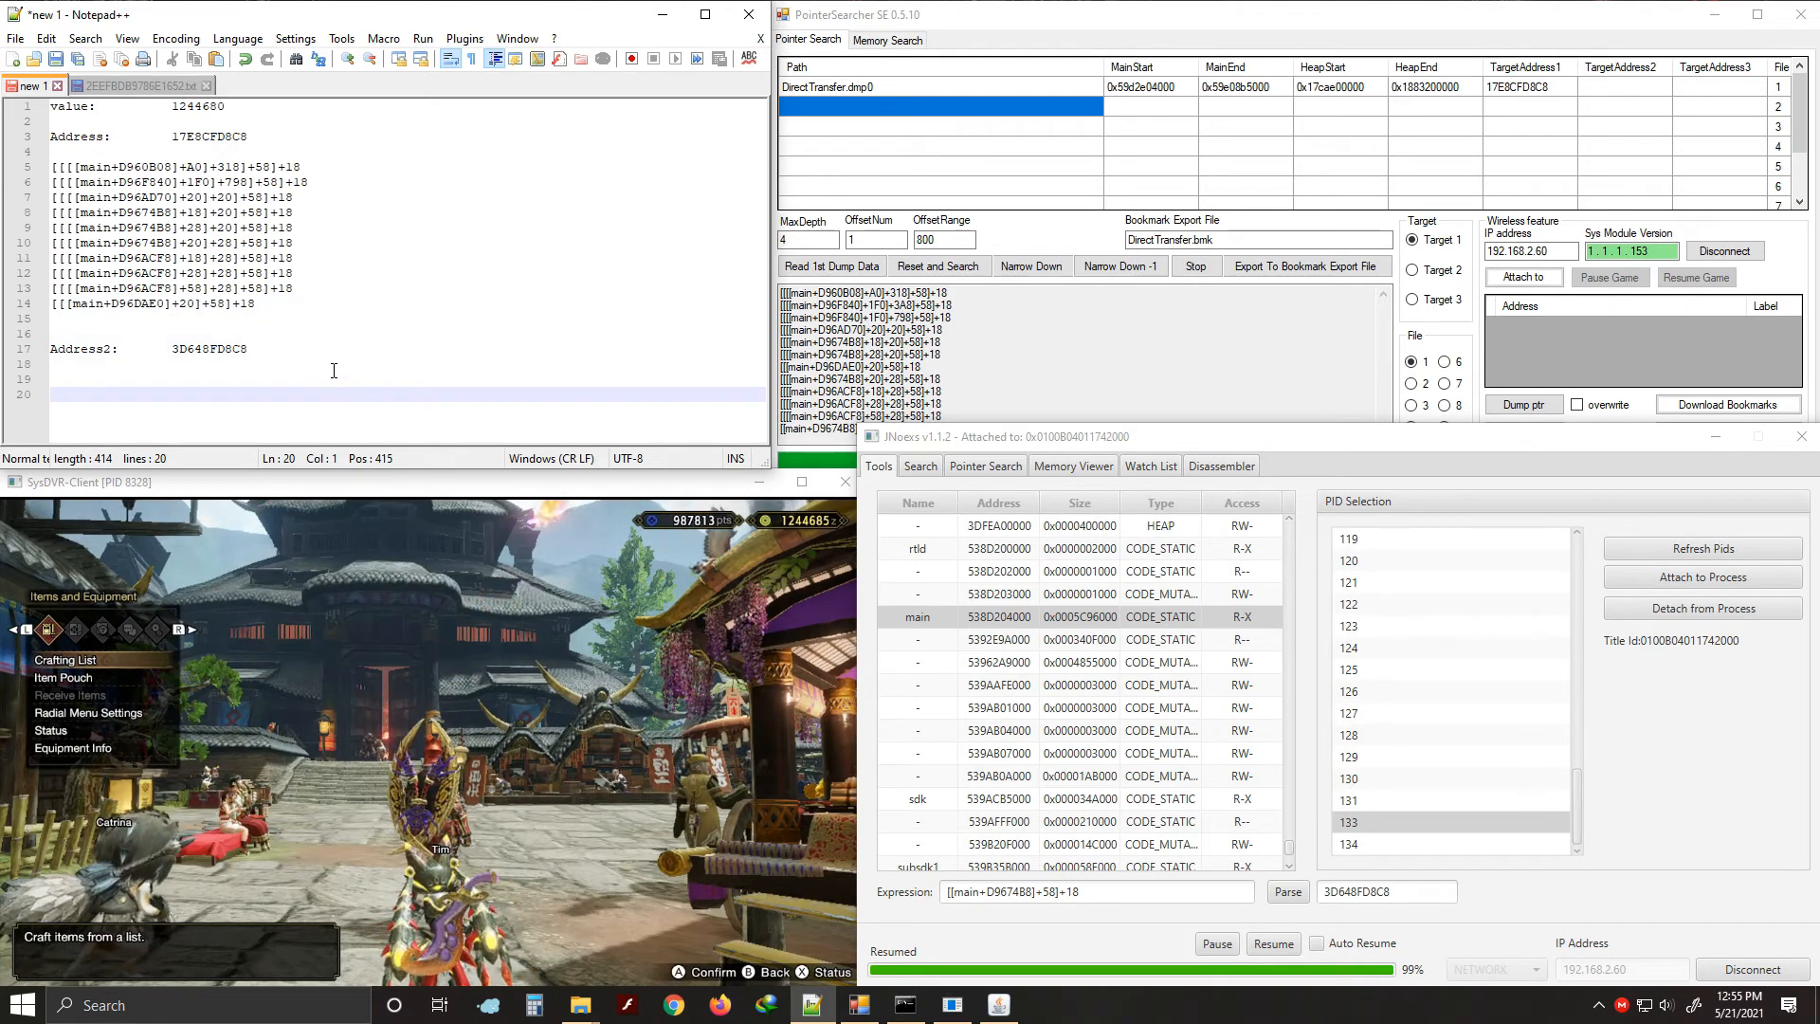
{"action": "key", "text": "Up"}
{"action": "key", "text": "Down"}
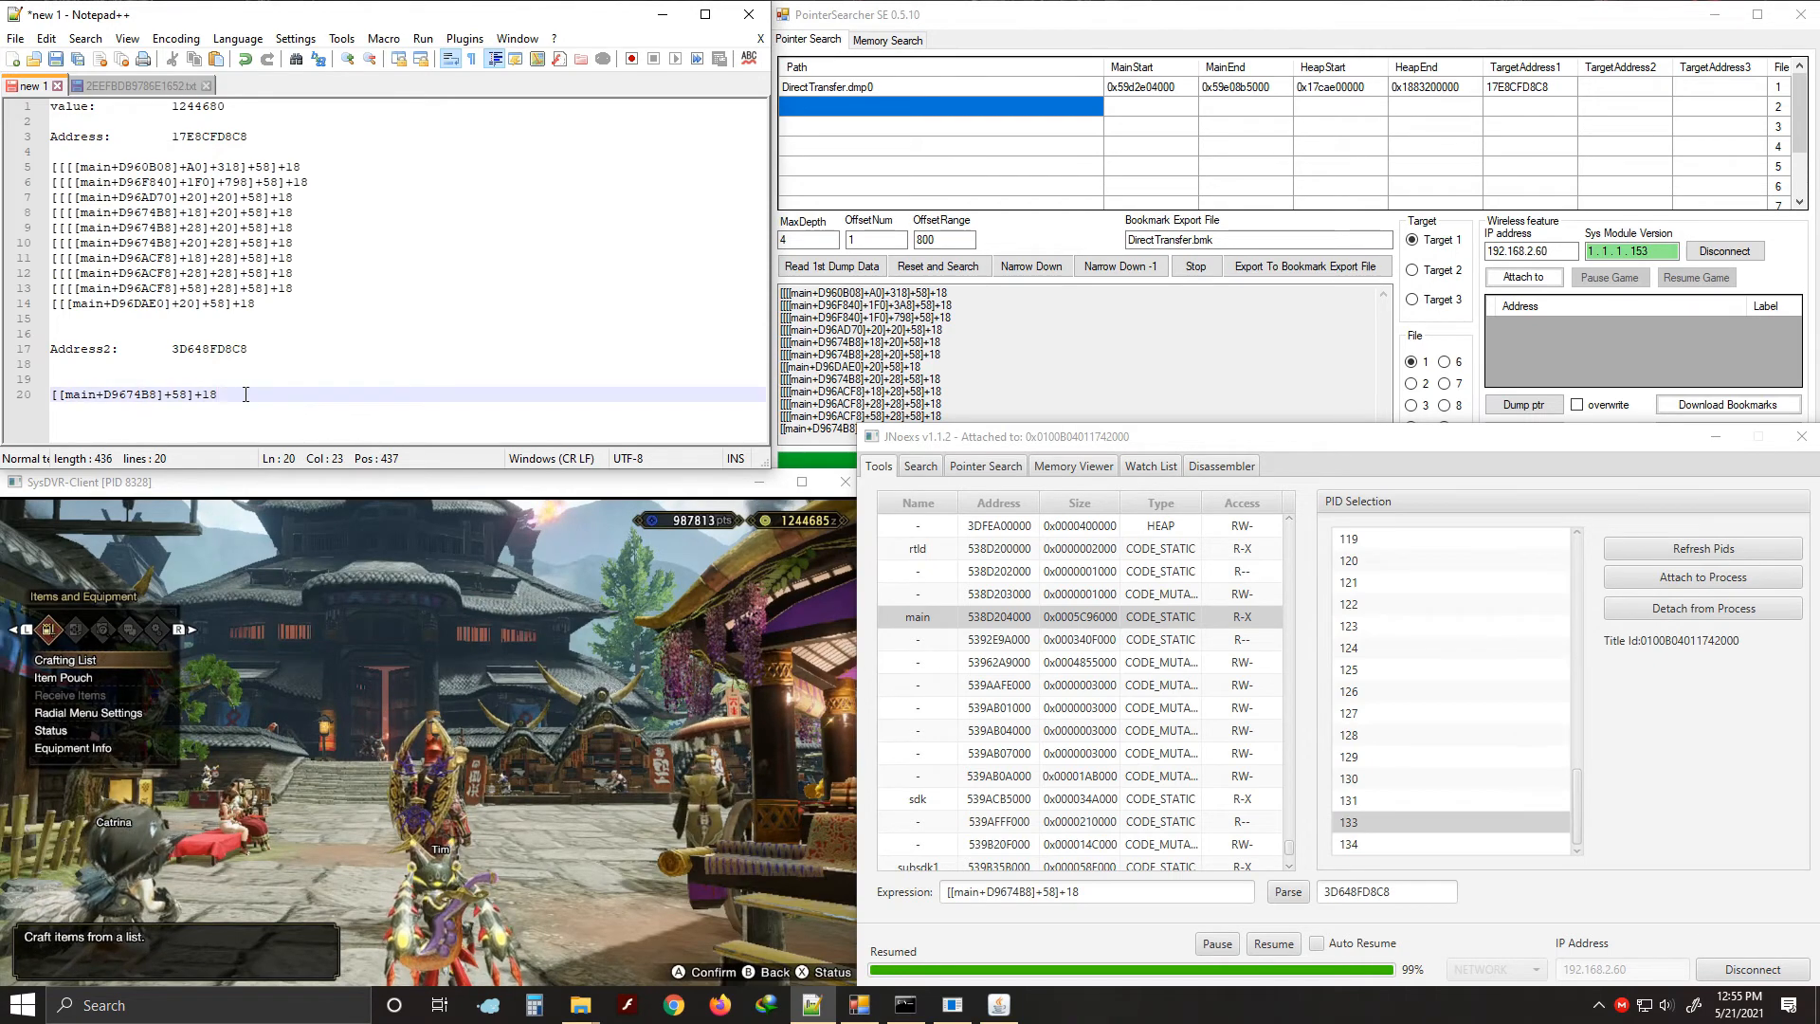
Examine the main base and the offsets in the path on line 20 of the text file
{"action": "key", "text": "Up"}
{"action": "left_click", "coordinate": [244, 400]}
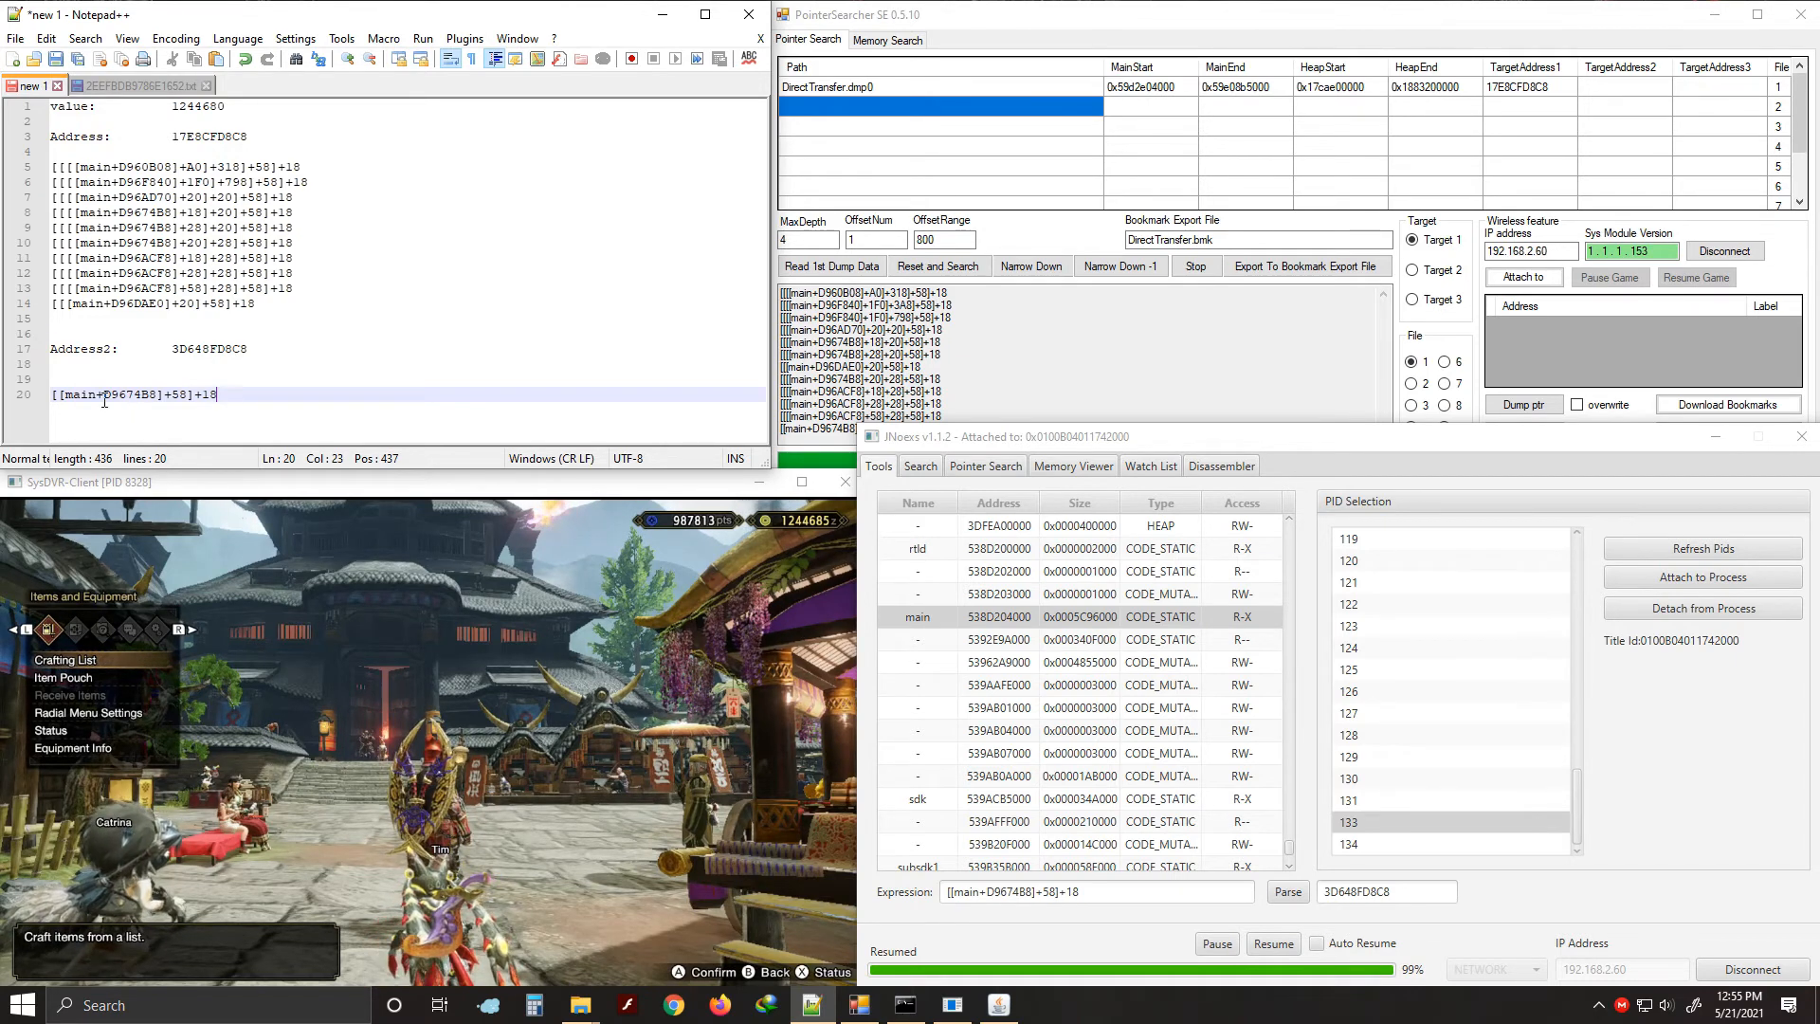
{"action": "left_click", "coordinate": [103, 403]}
{"action": "left_click_drag", "start_coordinate": [75, 406], "coordinate": [99, 408]}
{"action": "key", "text": "End"}
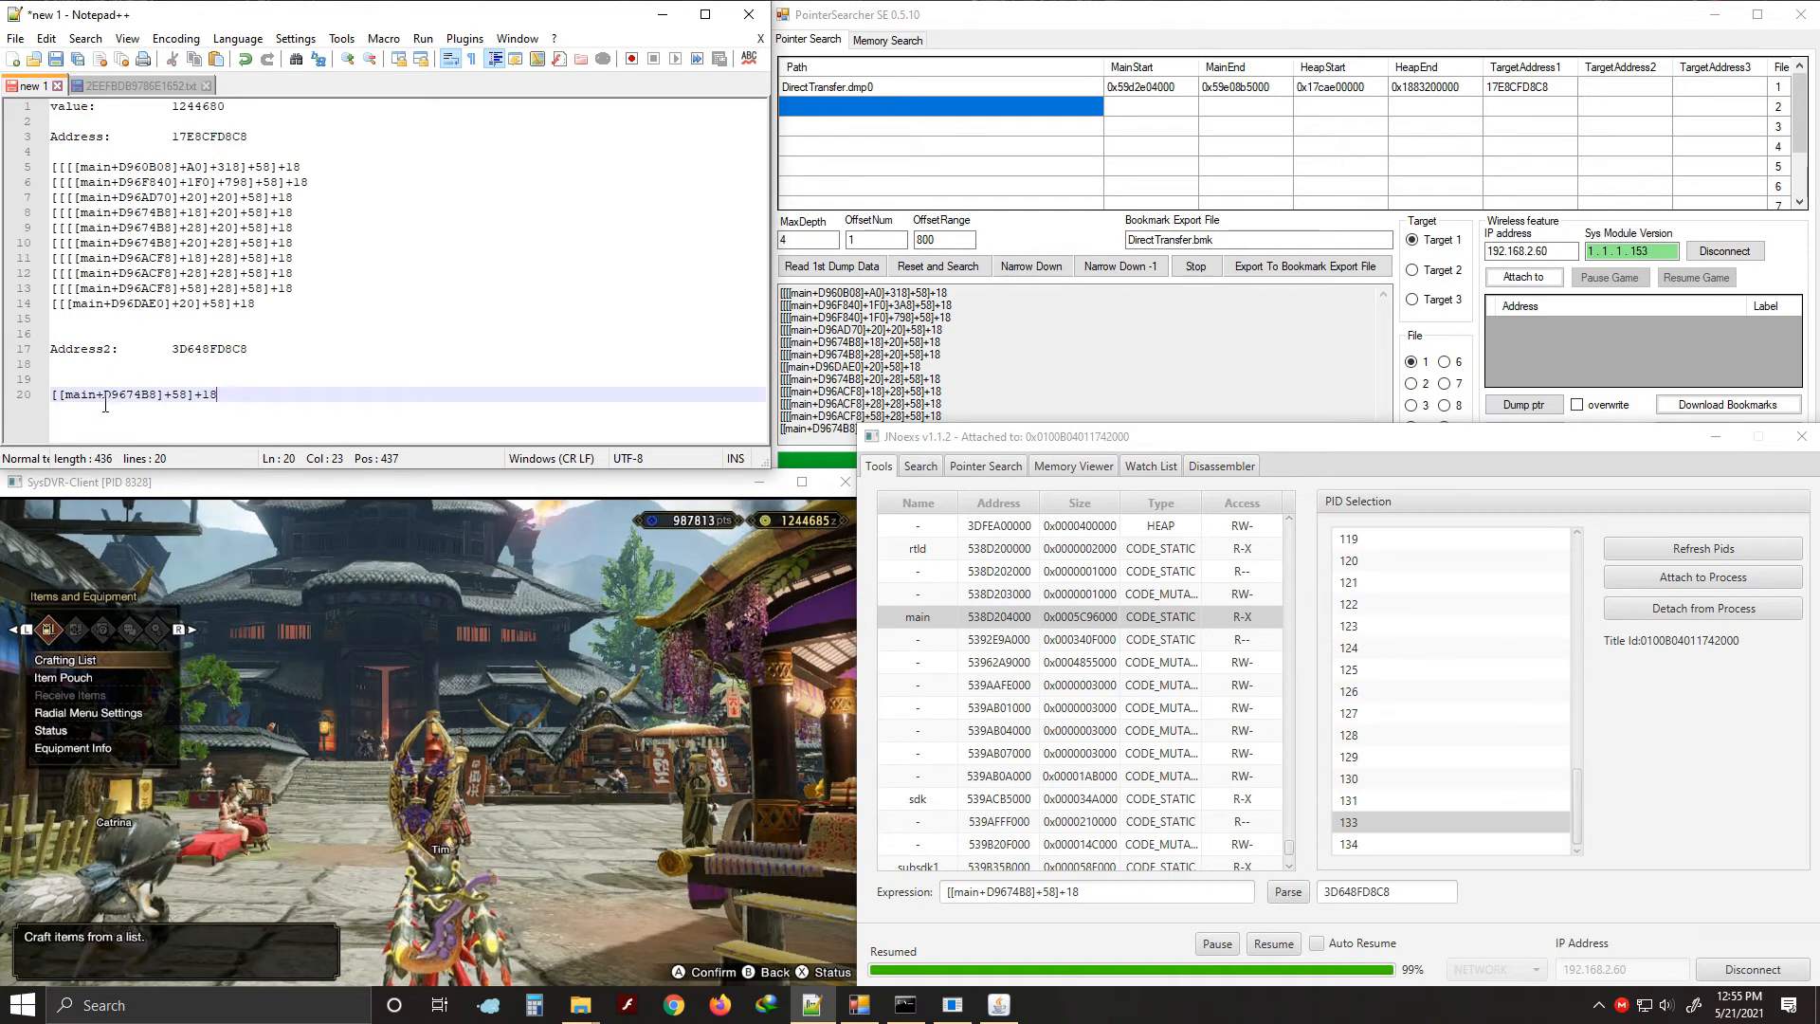
{"action": "left_click_drag", "start_coordinate": [109, 402], "coordinate": [241, 411]}
{"action": "left_click", "coordinate": [111, 402]}
{"action": "key", "text": "End"}
{"action": "left_click", "coordinate": [242, 410]}
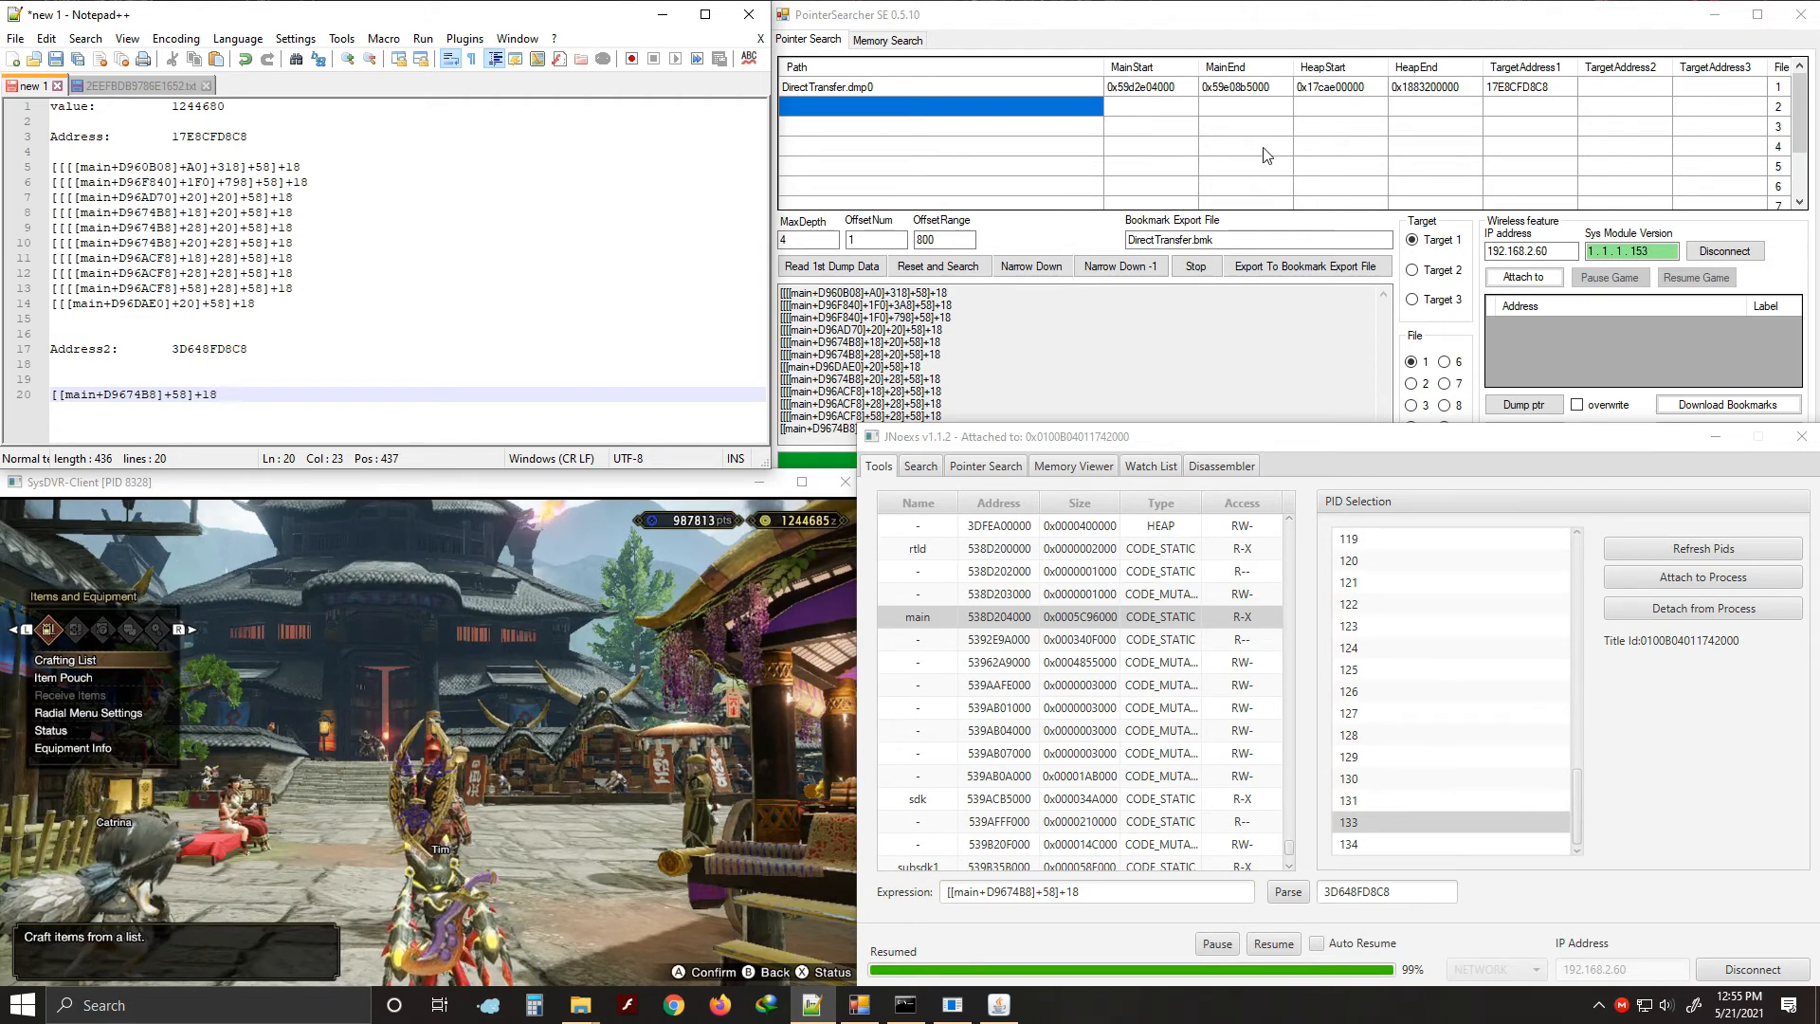
Compare the HeapStart of DirectTransfer.dmp0 in PointerSearcher SE with the address of the heap region in the JNoexs memory map
{"action": "left_click", "coordinate": [1327, 92]}
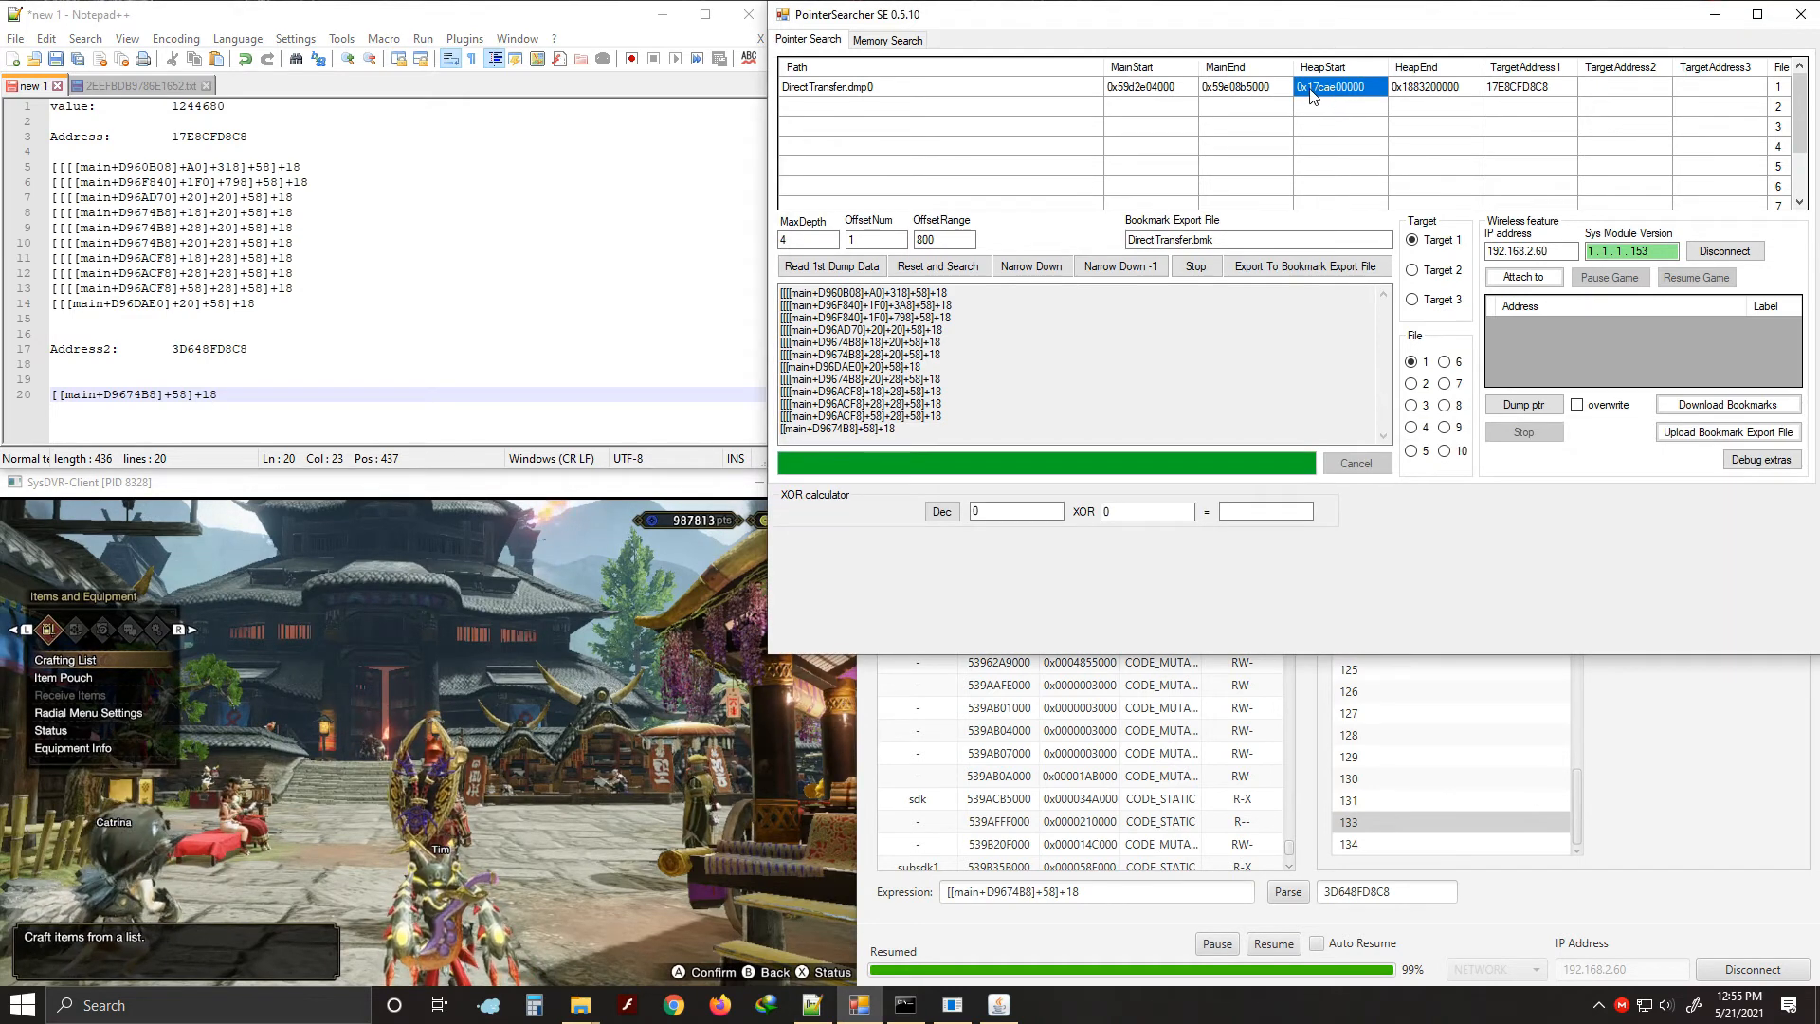
{"action": "left_click", "coordinate": [899, 95]}
{"action": "left_click", "coordinate": [1337, 95]}
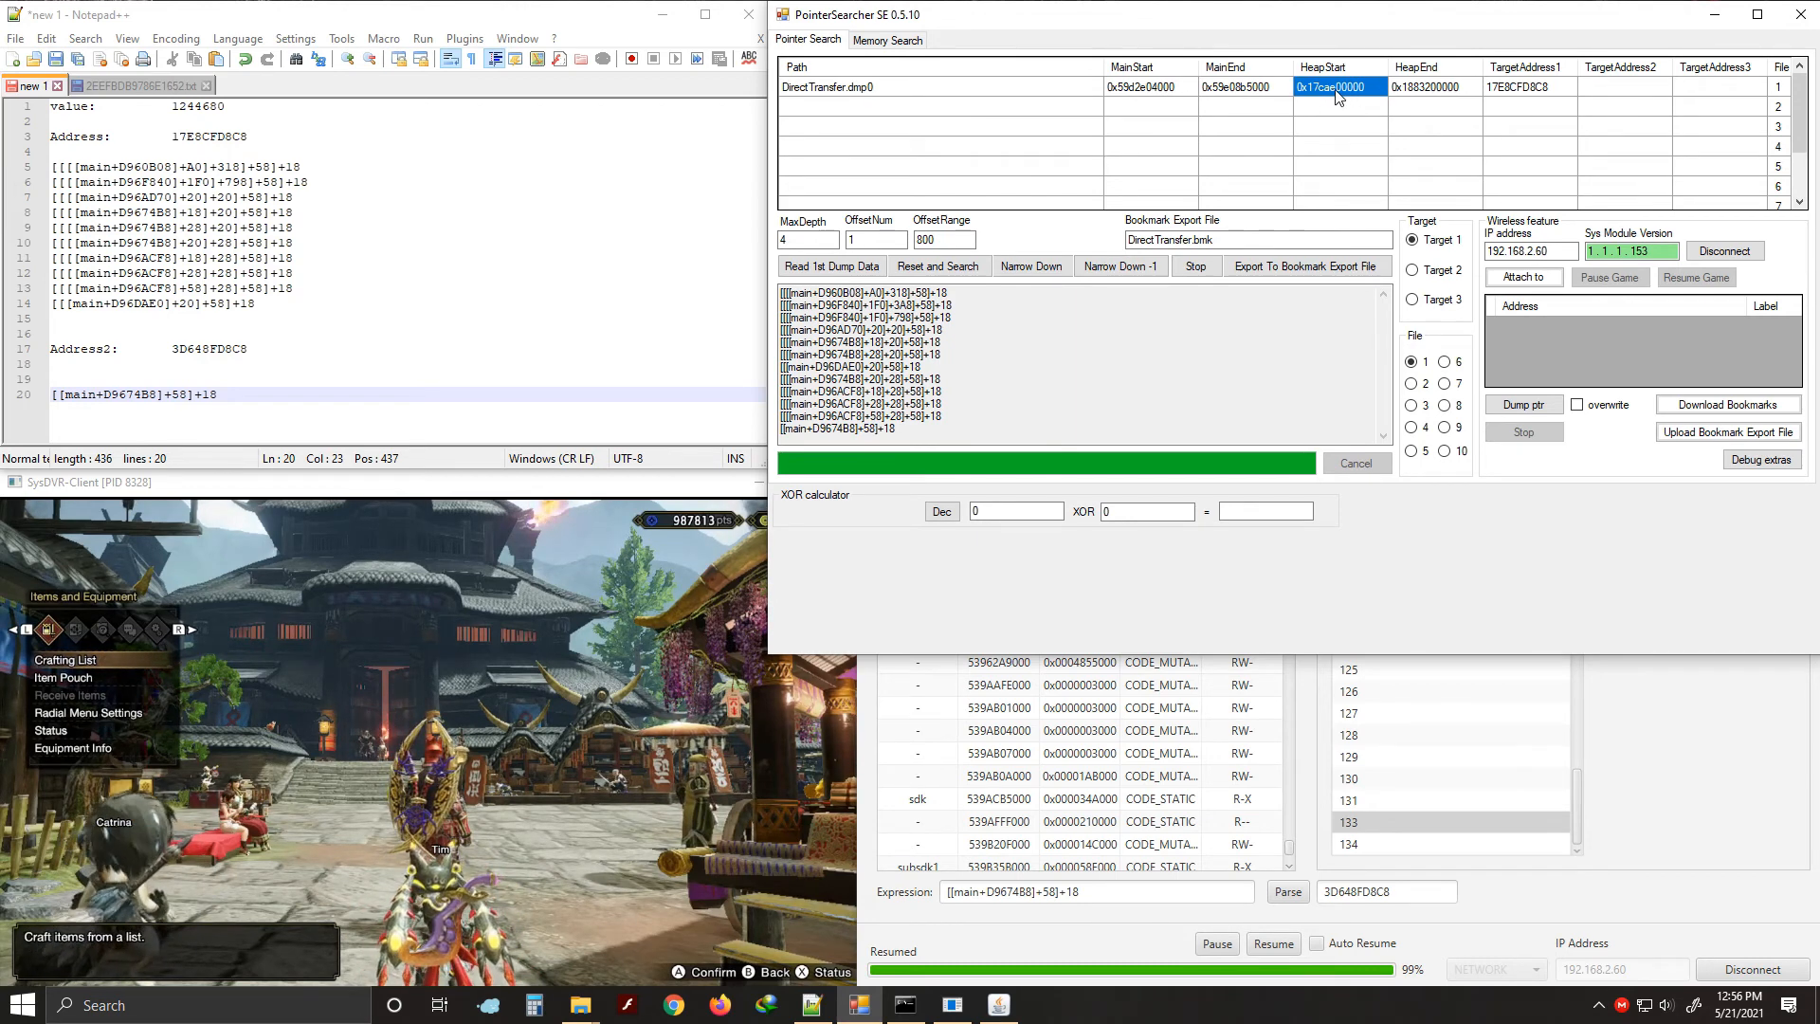
{"action": "left_click", "coordinate": [1076, 747]}
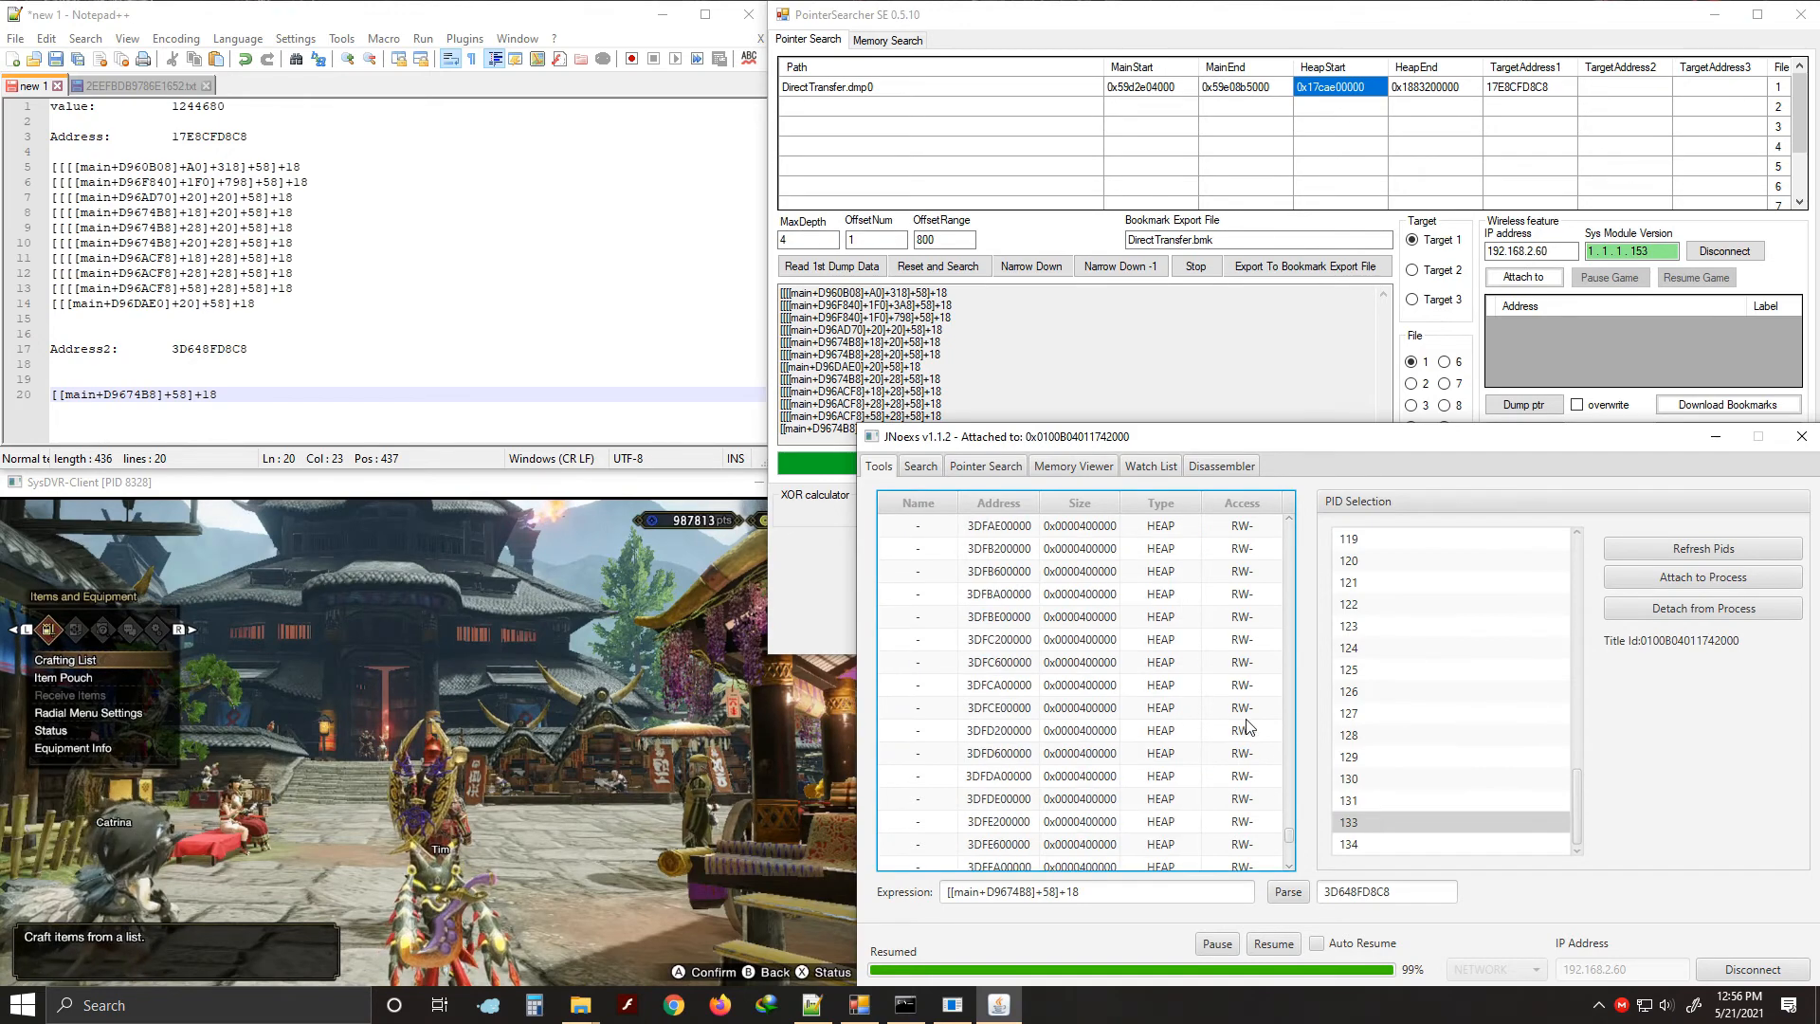
{"action": "scroll", "coordinate": [1248, 726], "scroll_direction": "up", "scroll_amount": 20}
{"action": "scroll", "coordinate": [1265, 737], "scroll_direction": "up", "scroll_amount": 20}
{"action": "scroll", "coordinate": [1248, 738], "scroll_direction": "down", "scroll_amount": 1}
{"action": "left_click", "coordinate": [1007, 599]}
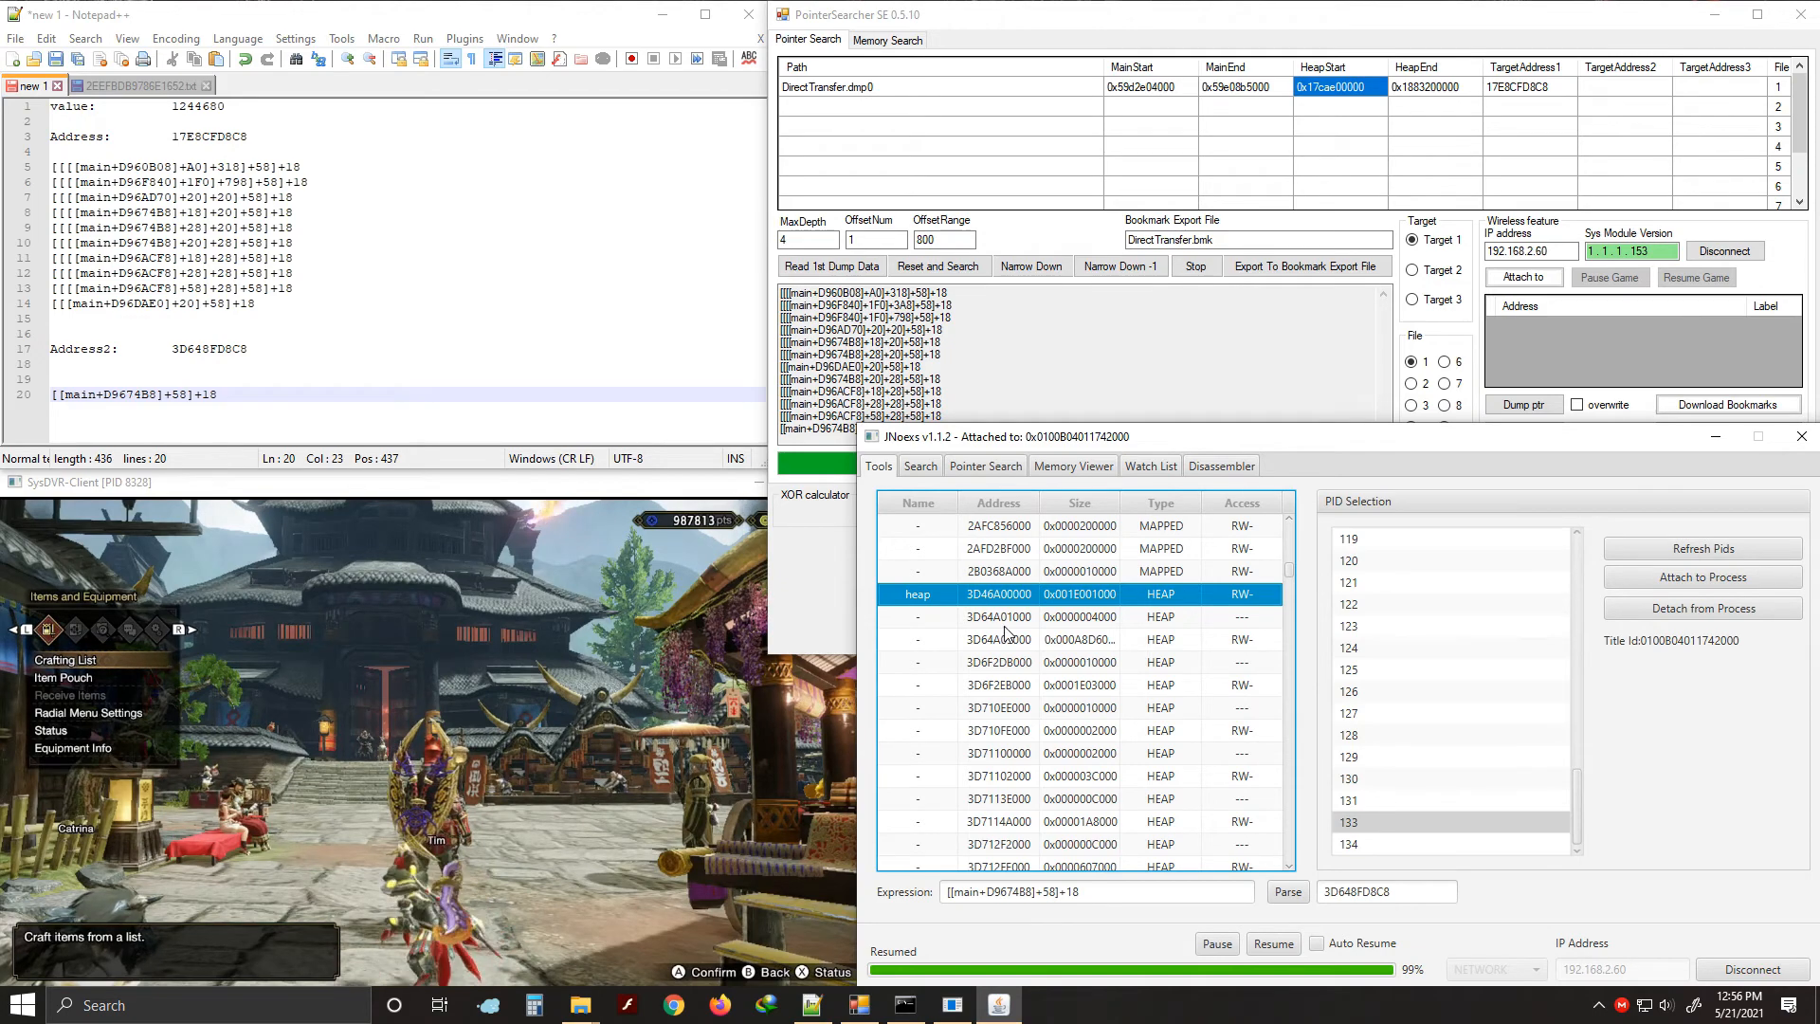
{"action": "scroll", "coordinate": [1007, 616], "scroll_direction": "down", "scroll_amount": 5}
{"action": "scroll", "coordinate": [1007, 621], "scroll_direction": "up", "scroll_amount": 5}
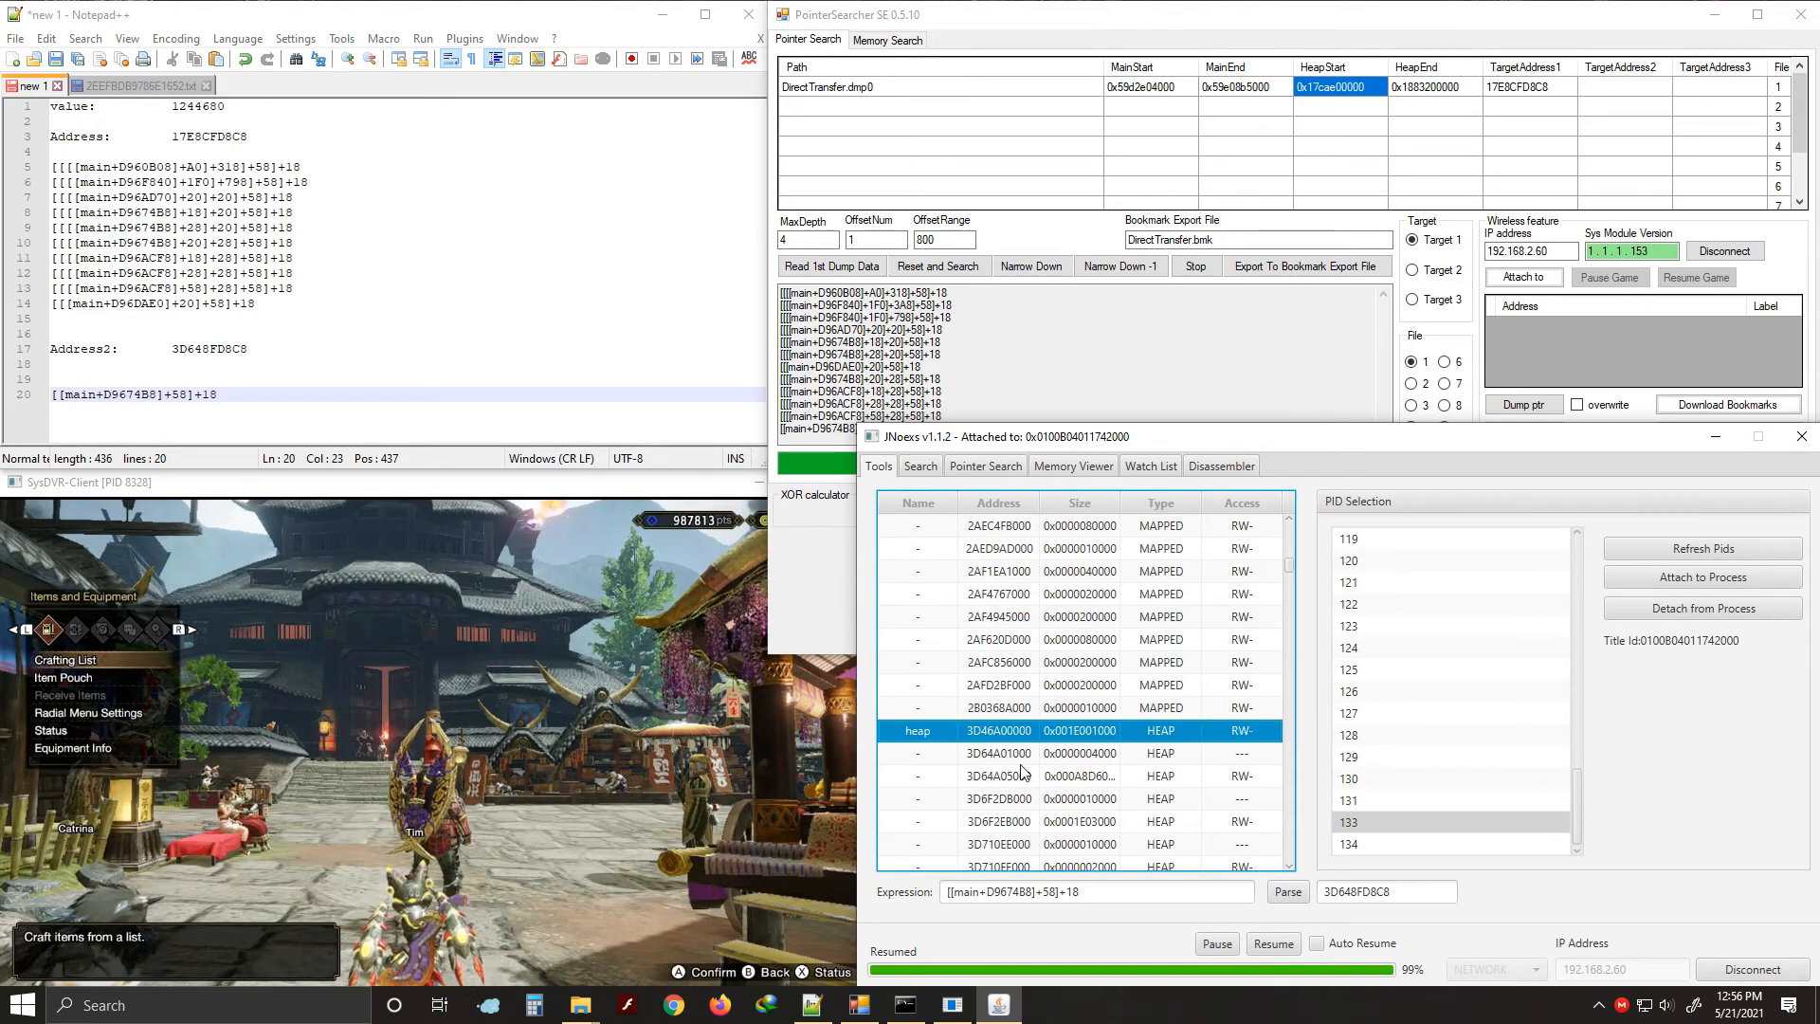
Find the main region in the JNoexs memory map and select it to check its base address
{"action": "scroll", "coordinate": [1040, 690], "scroll_direction": "down", "scroll_amount": 5}
{"action": "scroll", "coordinate": [1038, 690], "scroll_direction": "down", "scroll_amount": 15}
{"action": "scroll", "coordinate": [1033, 689], "scroll_direction": "down", "scroll_amount": 20}
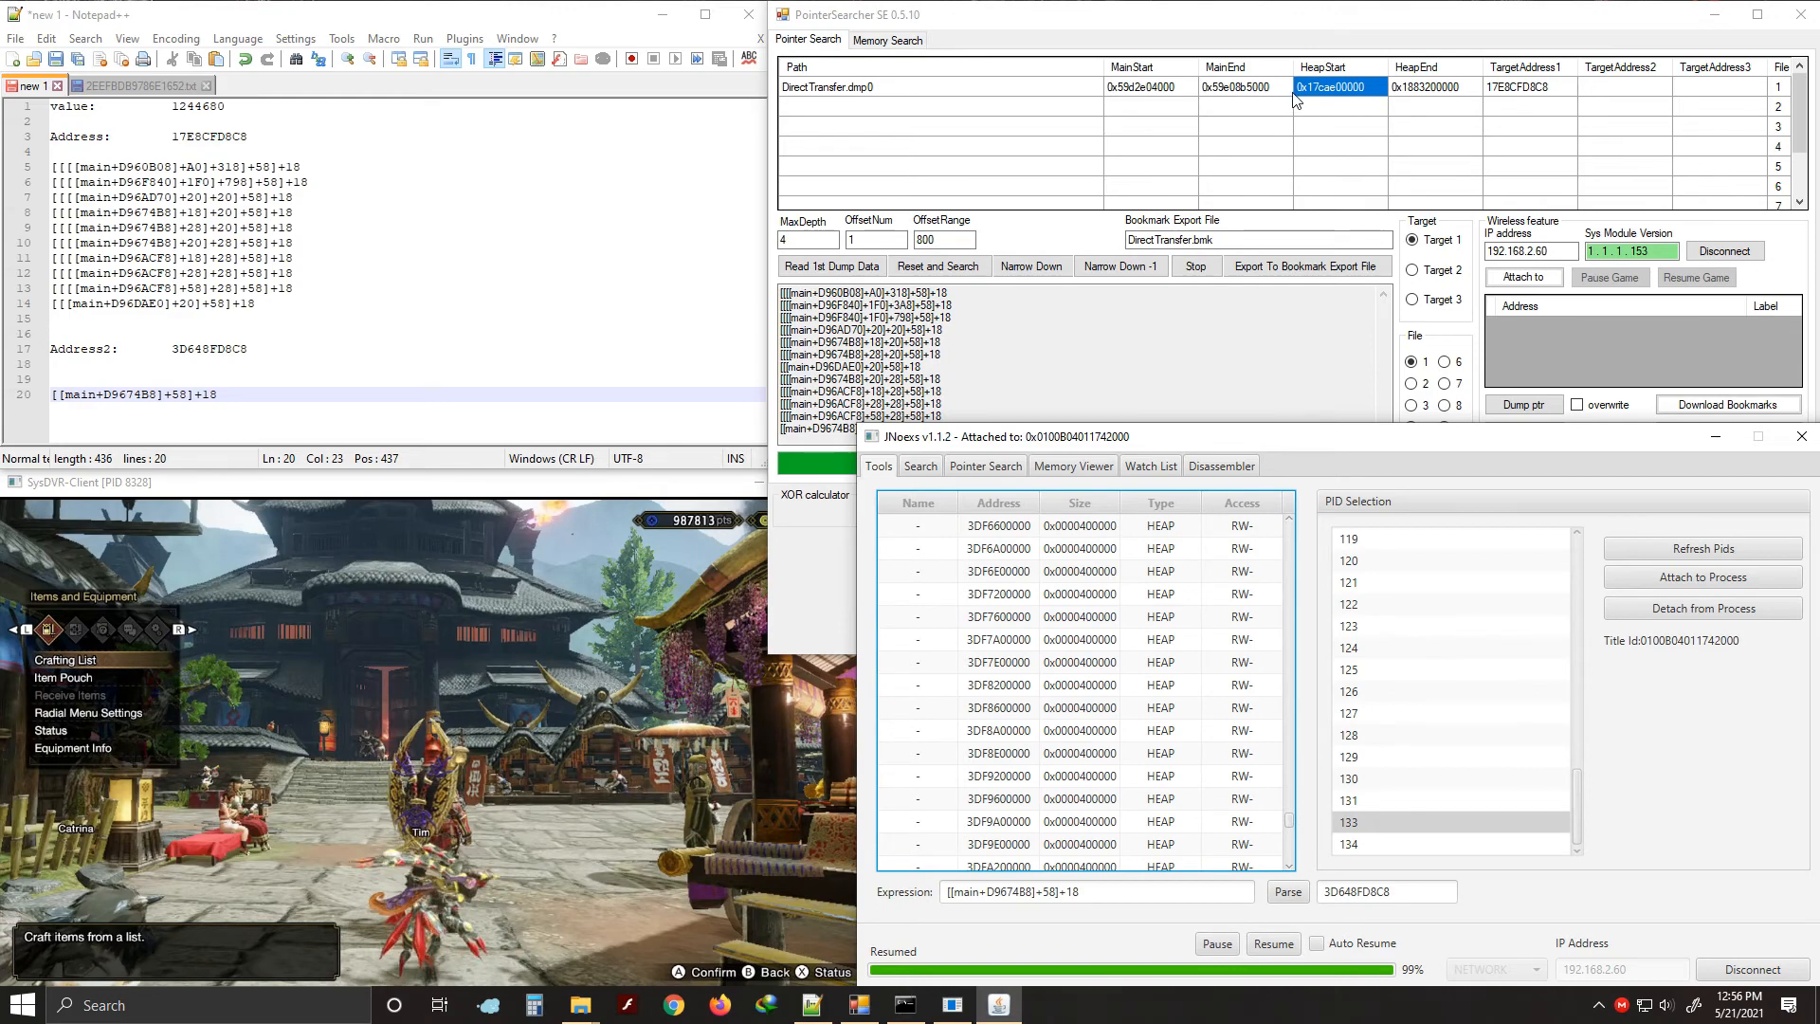
{"action": "scroll", "coordinate": [993, 730], "scroll_direction": "down", "scroll_amount": 9}
{"action": "scroll", "coordinate": [993, 730], "scroll_direction": "up", "scroll_amount": 2}
{"action": "scroll", "coordinate": [993, 730], "scroll_direction": "down", "scroll_amount": 4}
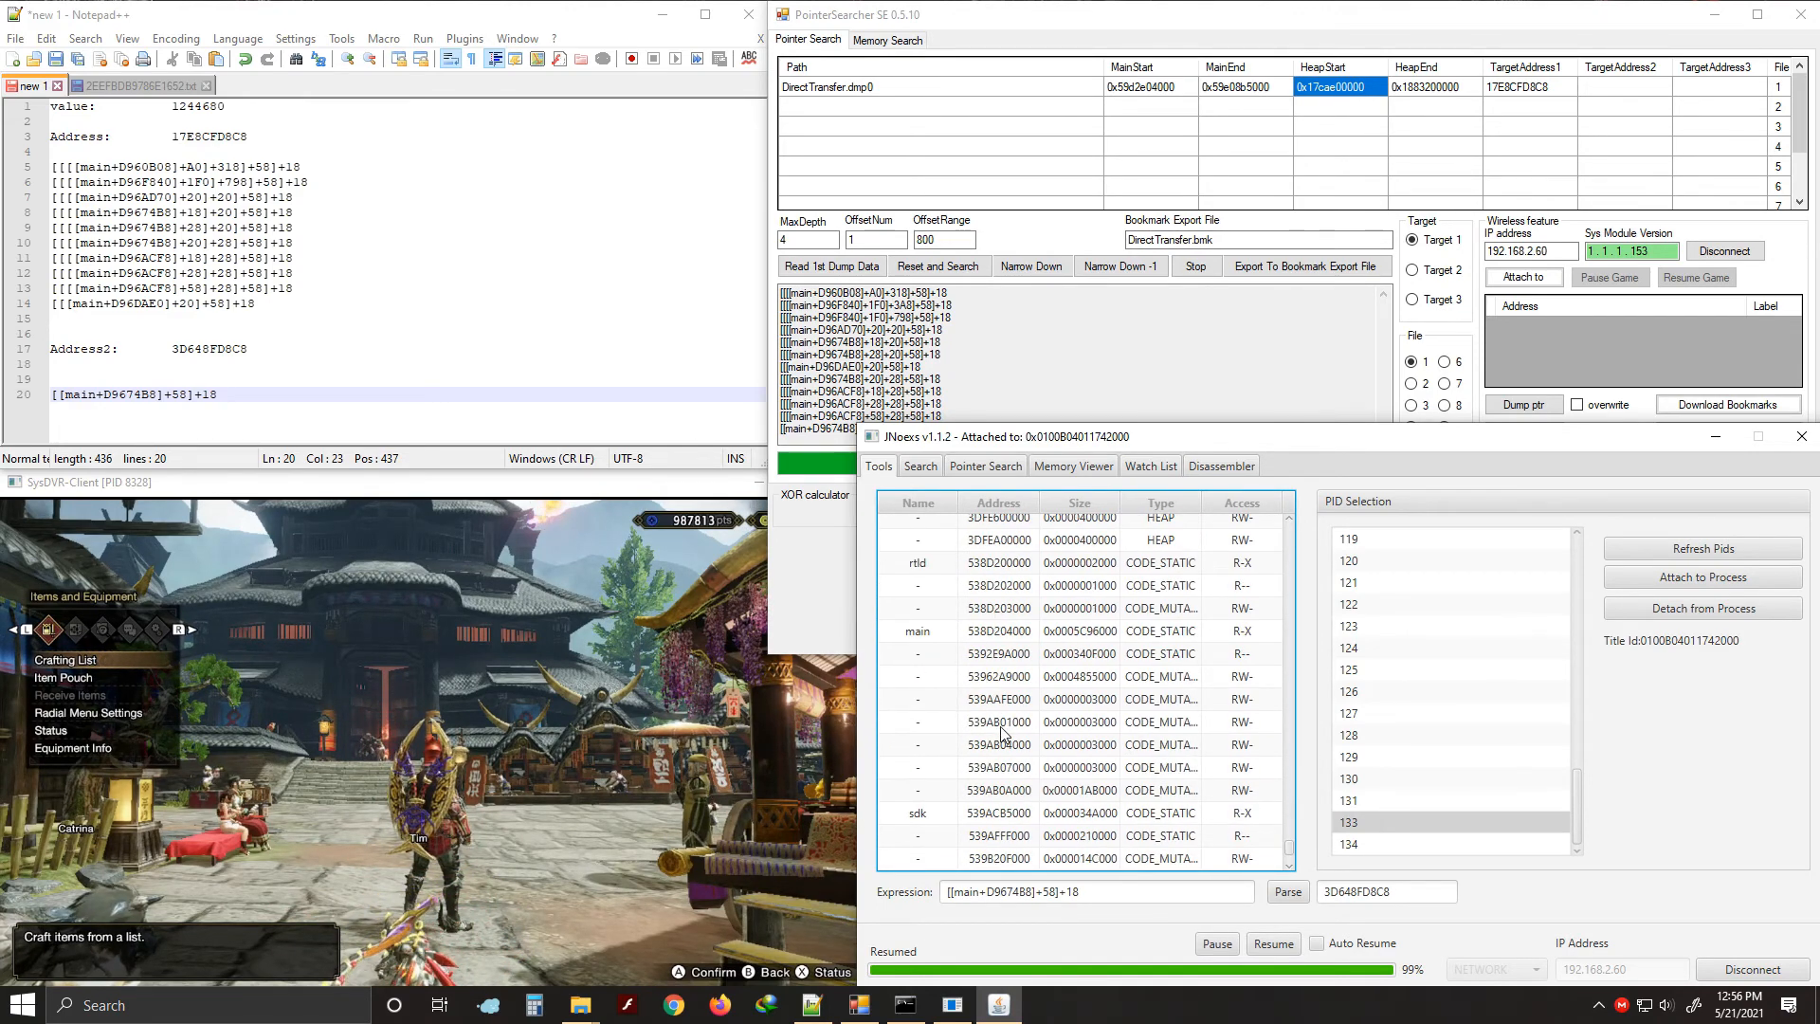
{"action": "left_click", "coordinate": [986, 635]}
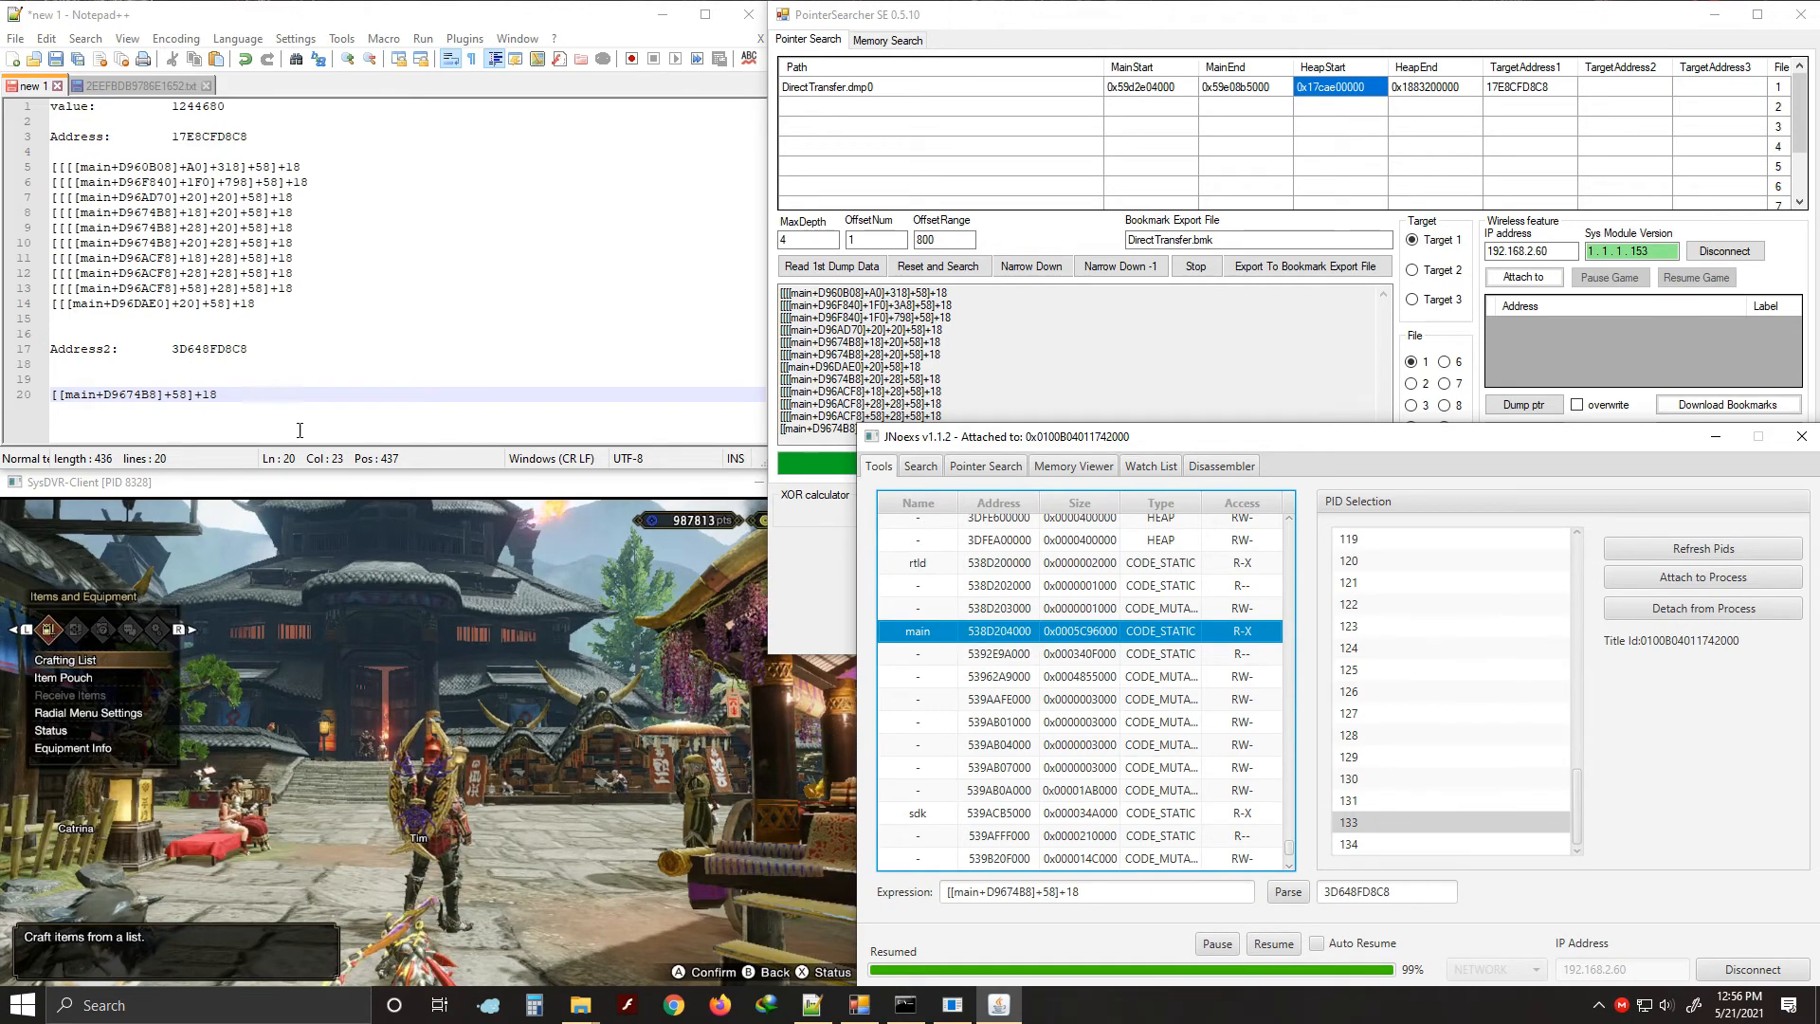
{"action": "left_click", "coordinate": [108, 396]}
{"action": "type", "text": "0"}
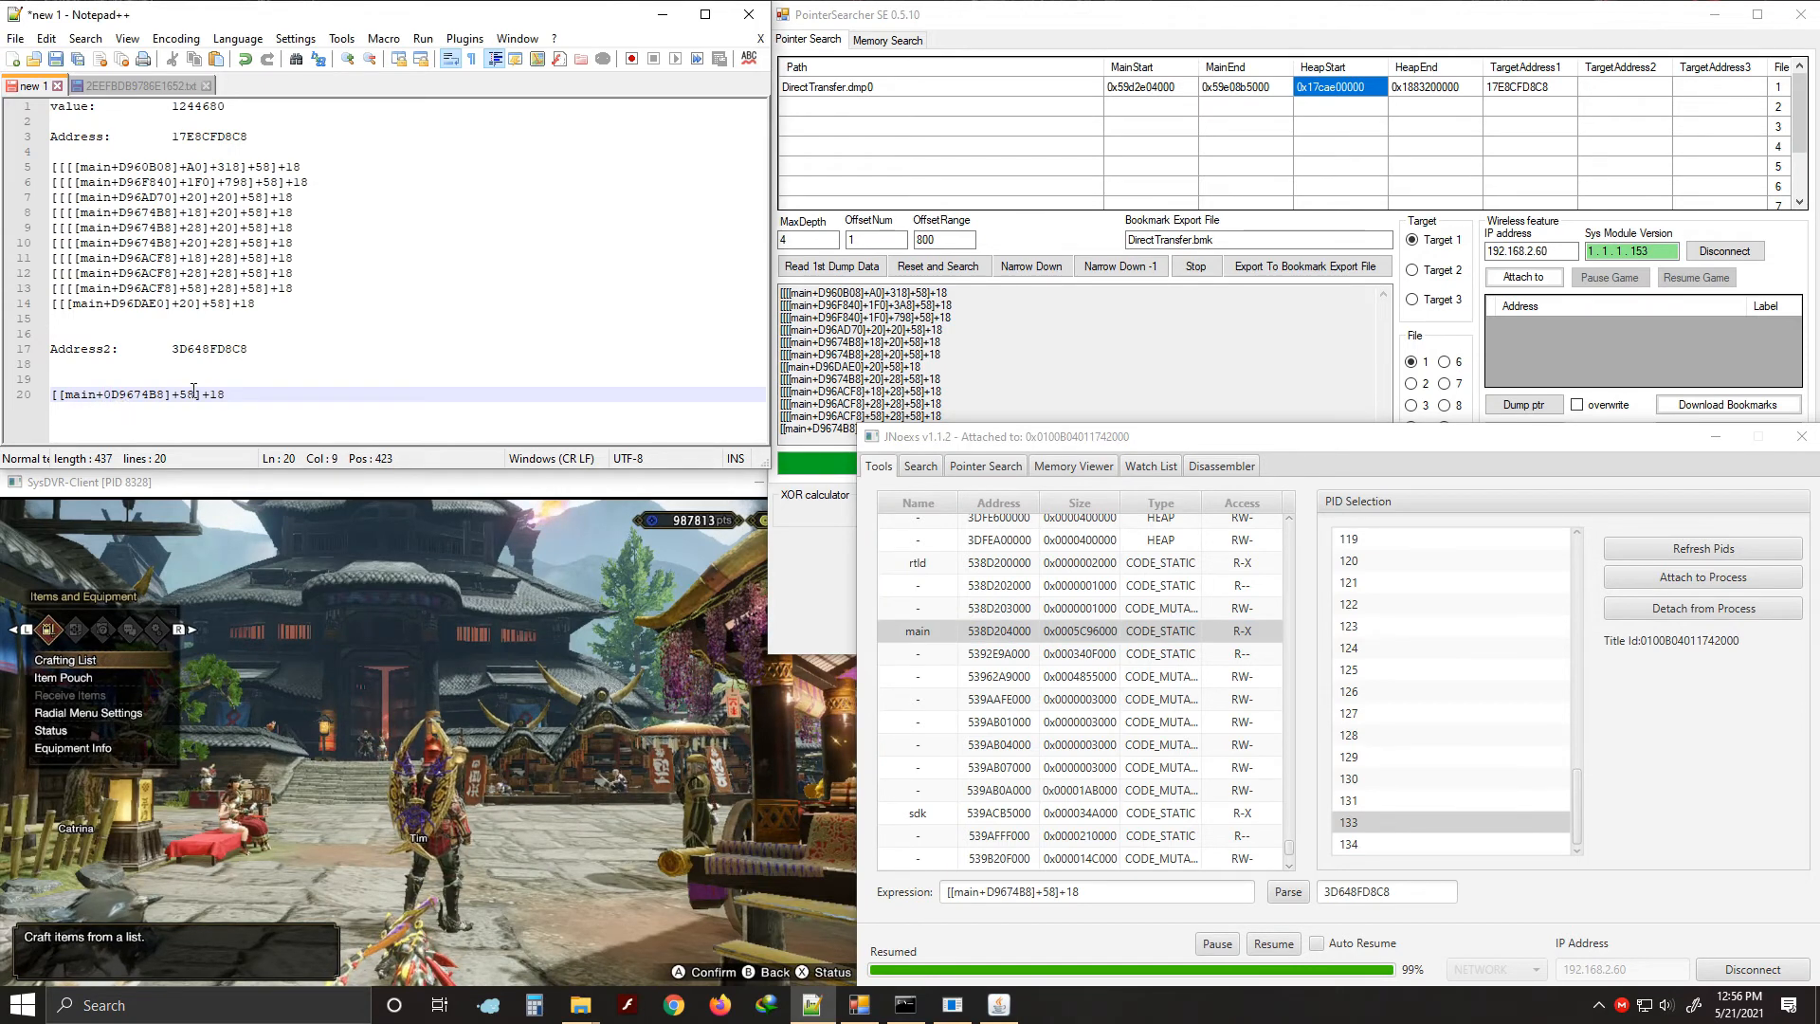
{"action": "key", "text": "BackSpace"}
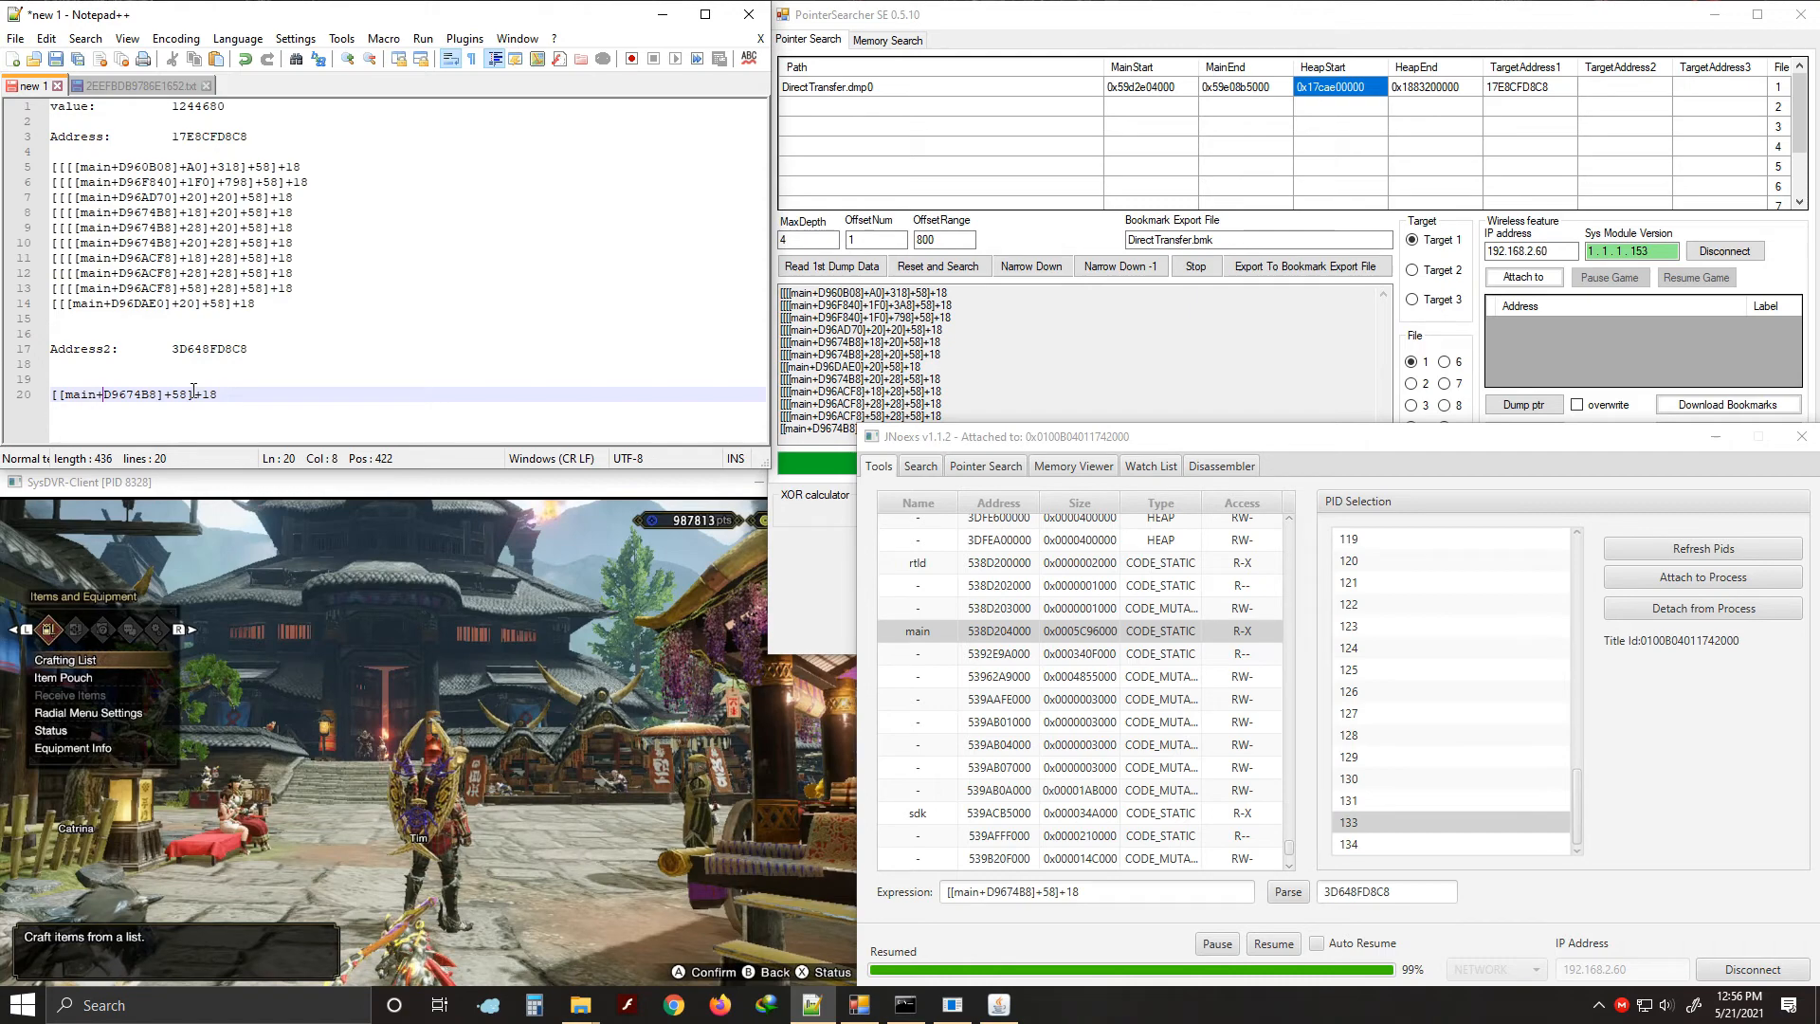
{"action": "left_click_drag", "start_coordinate": [110, 402], "coordinate": [158, 417]}
{"action": "left_click", "coordinate": [156, 425]}
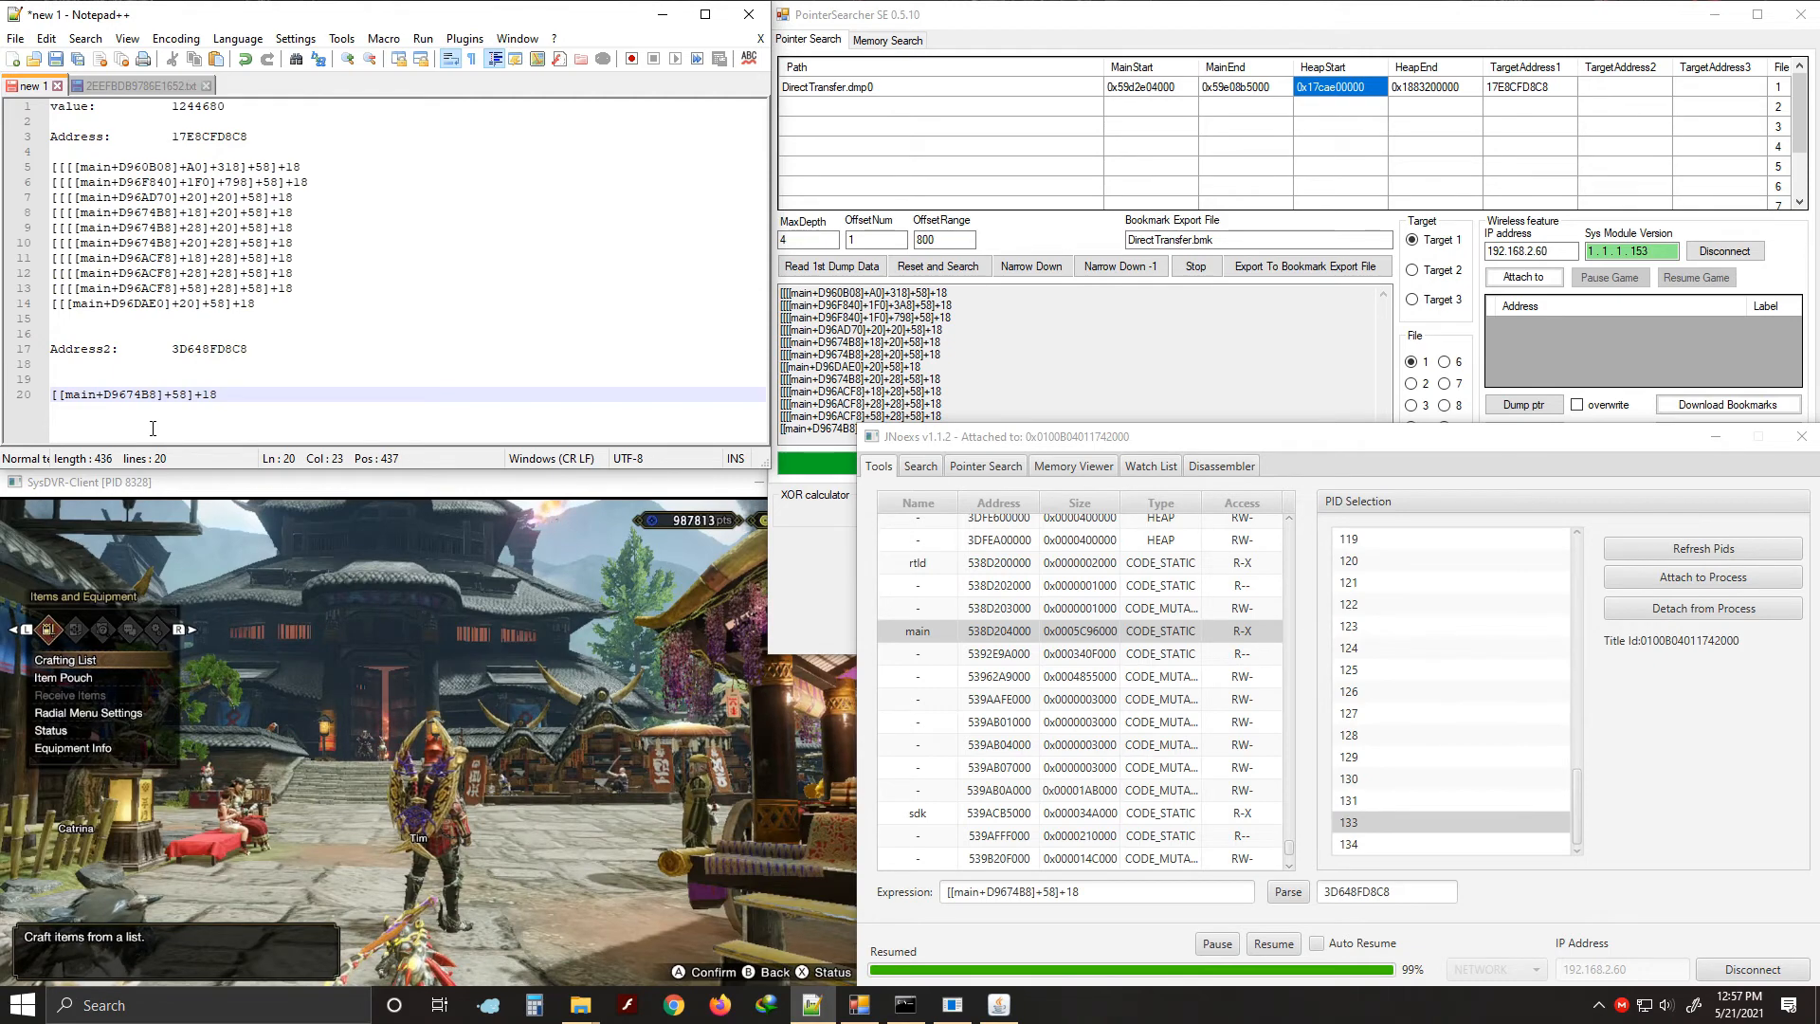
Add a leading 0 to the main offset on line 20 of the text file, making the path [[main+0D9674B8]+58]+18
{"action": "left_click", "coordinate": [119, 407]}
{"action": "type", "text": "0"}
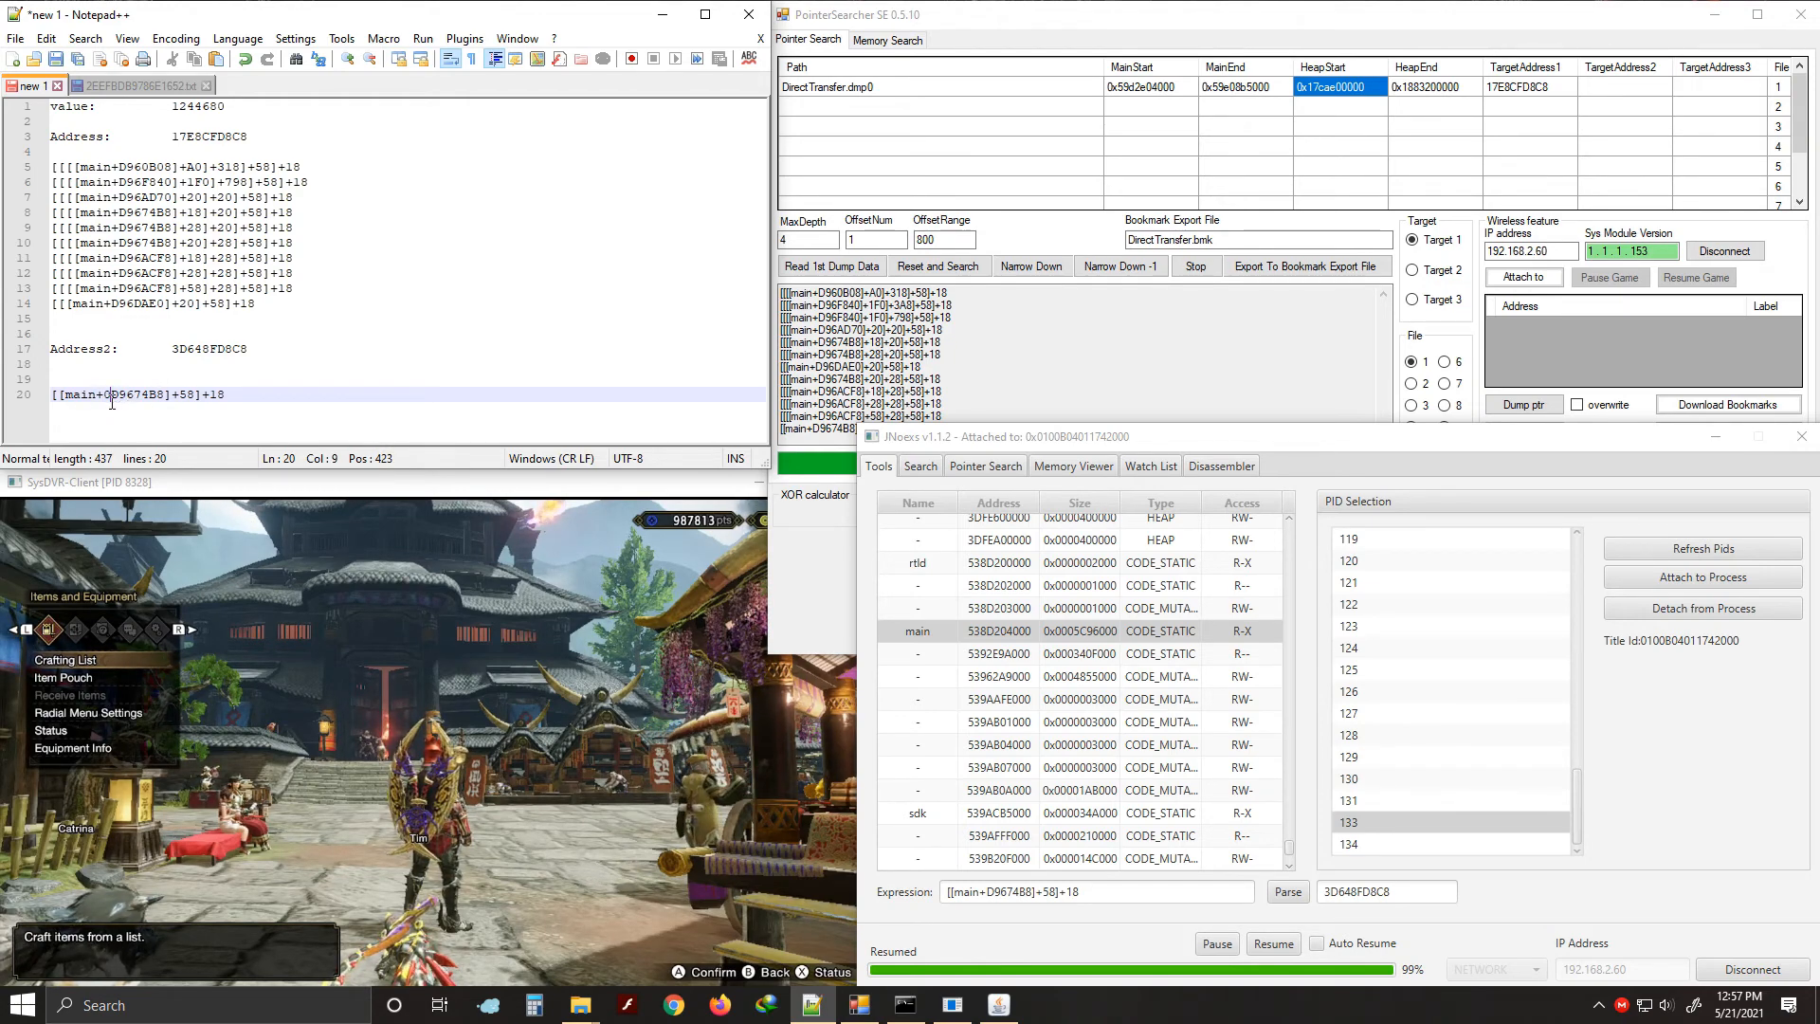
{"action": "left_click_drag", "start_coordinate": [105, 396], "coordinate": [170, 403]}
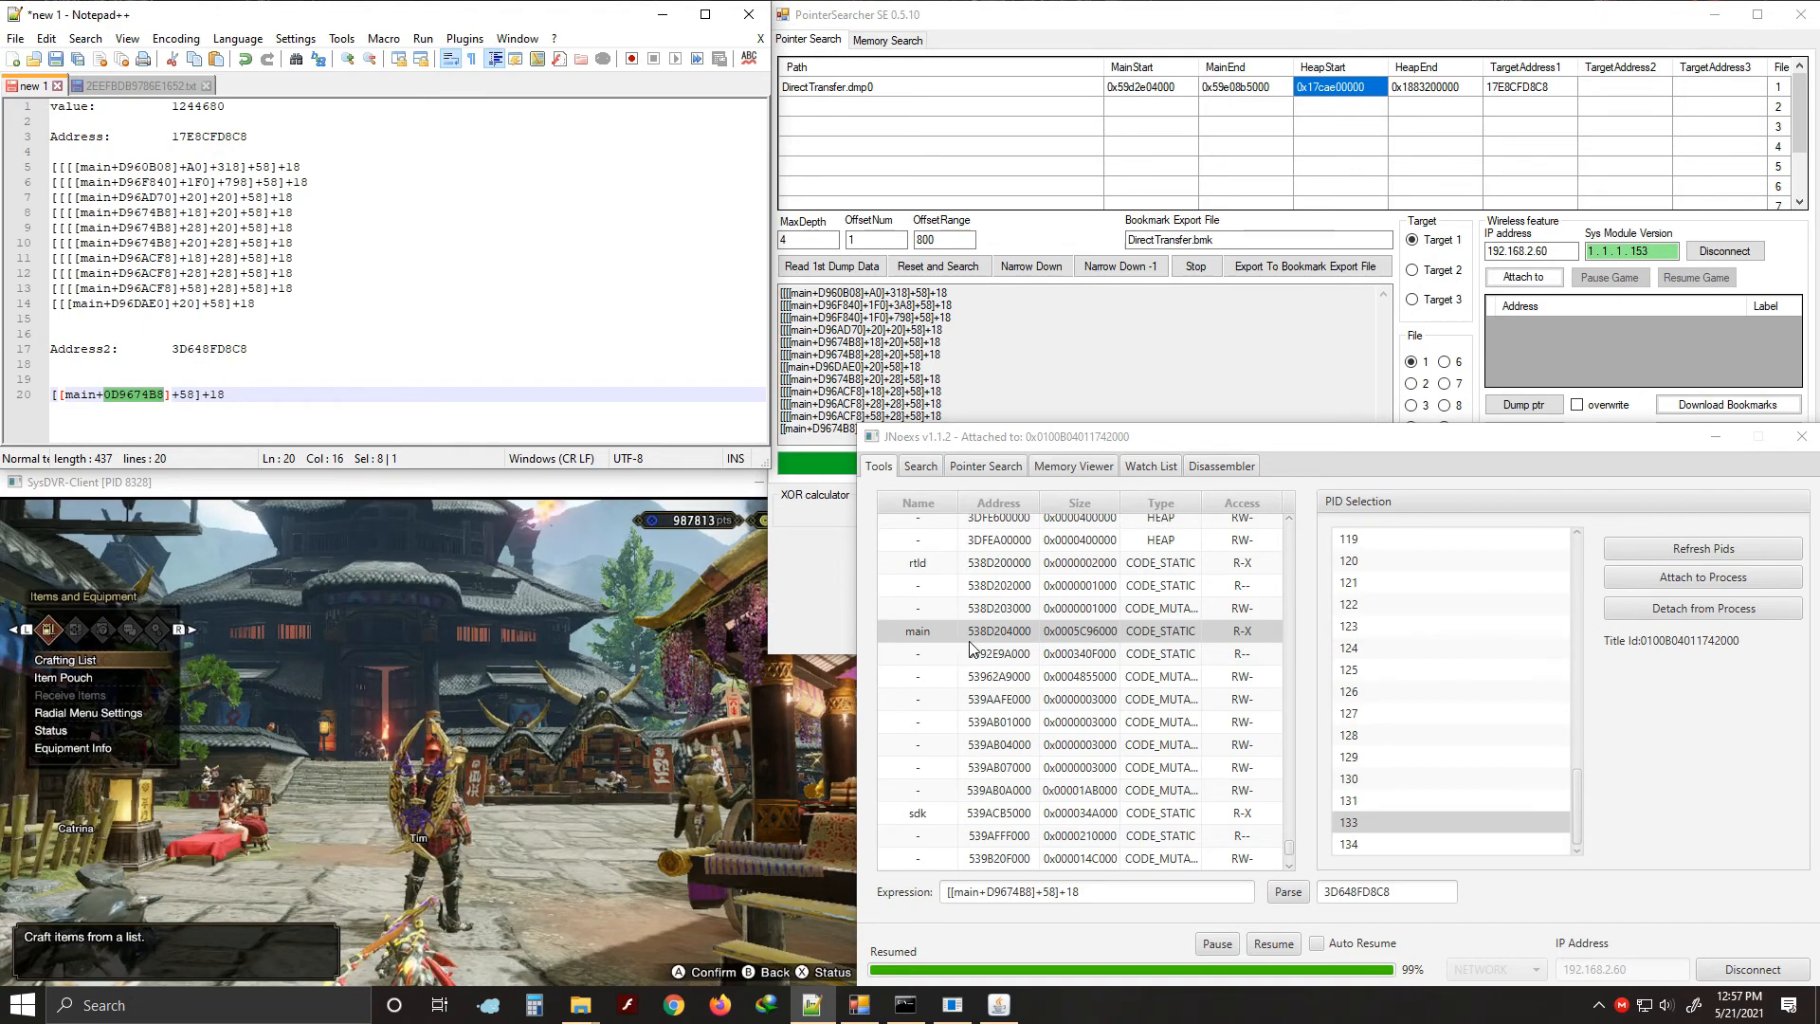
{"action": "left_click", "coordinate": [229, 396]}
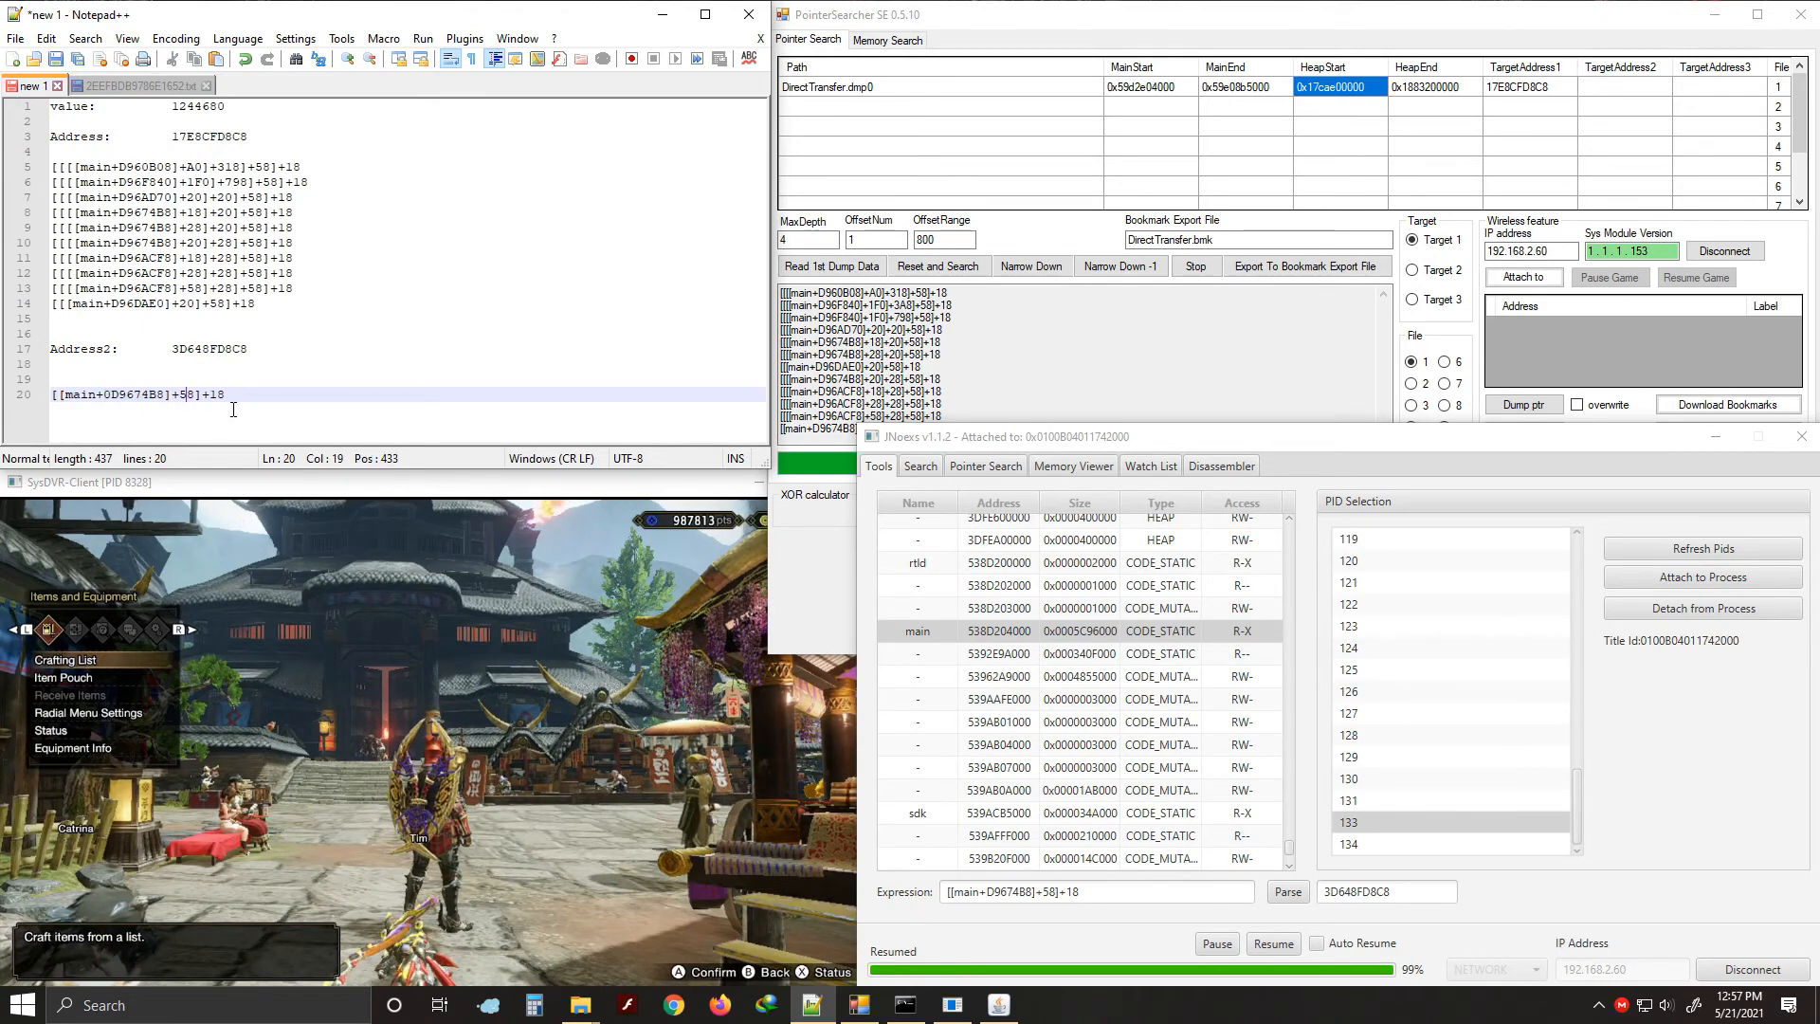
{"action": "left_click", "coordinate": [229, 398]}
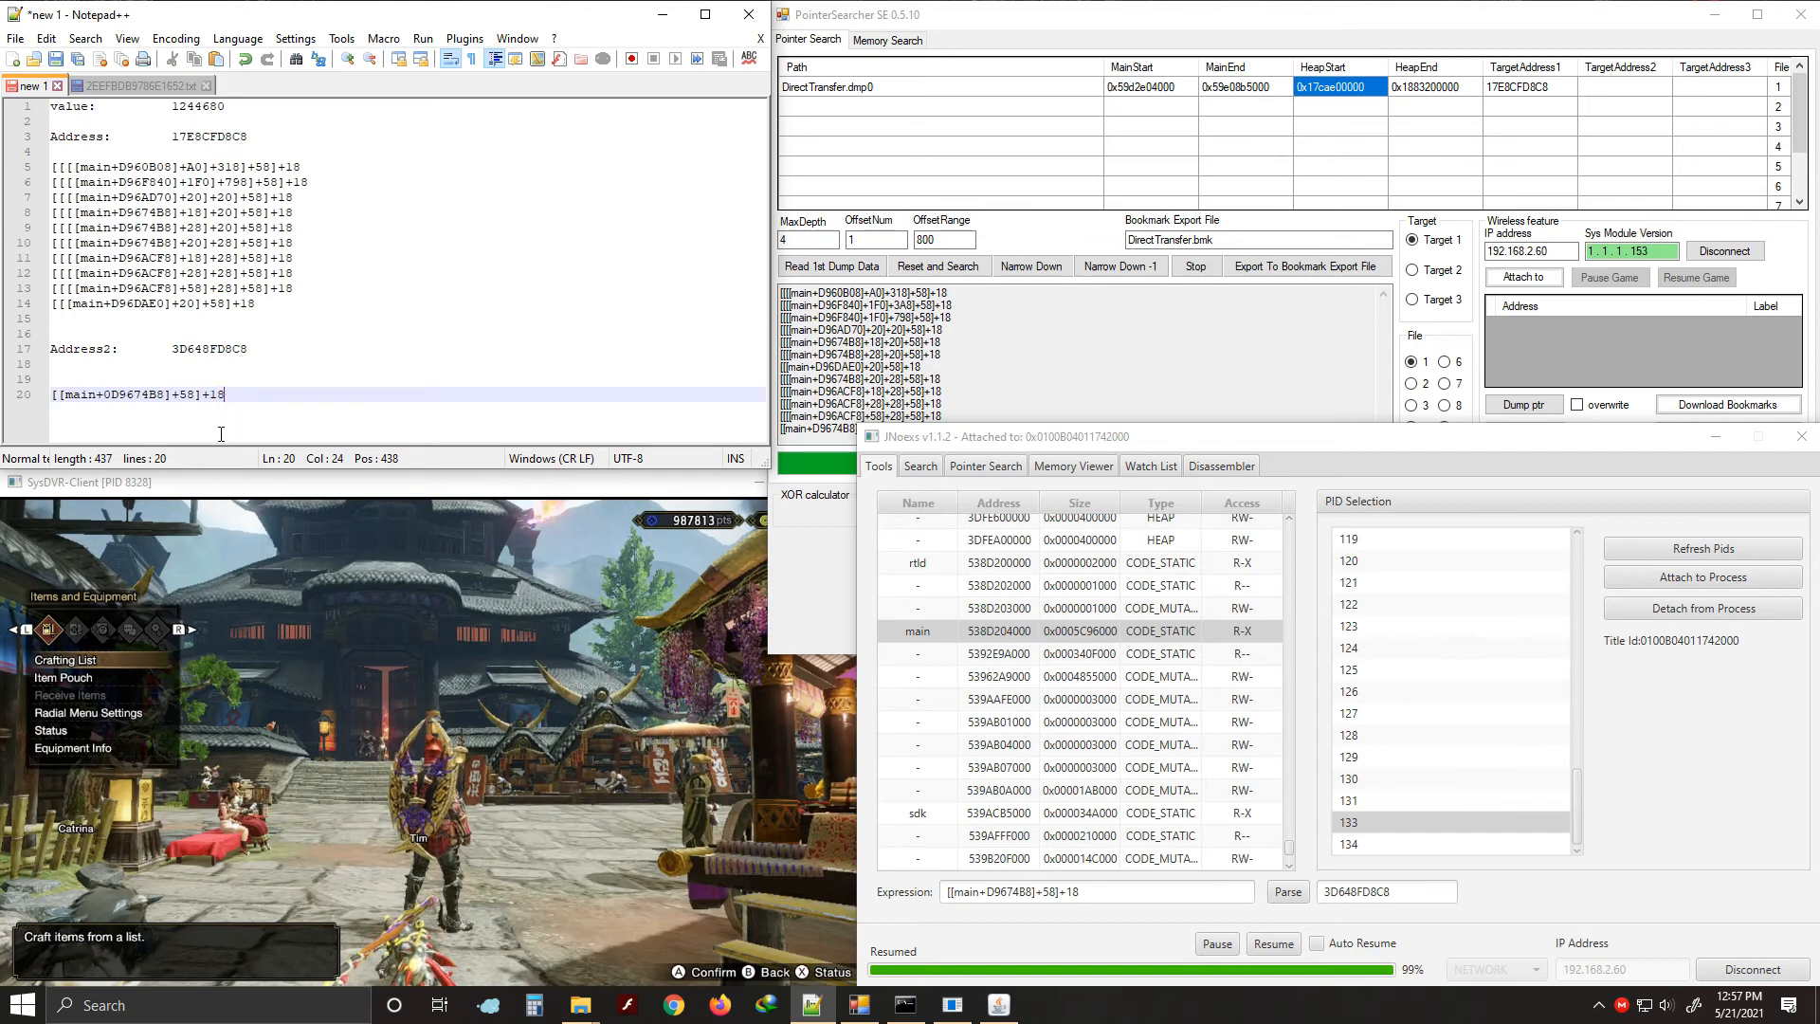
Check the watched address in the JNoexs watch list and the money search results, and return to the Notepad++ notes
{"action": "left_click", "coordinate": [1138, 466]}
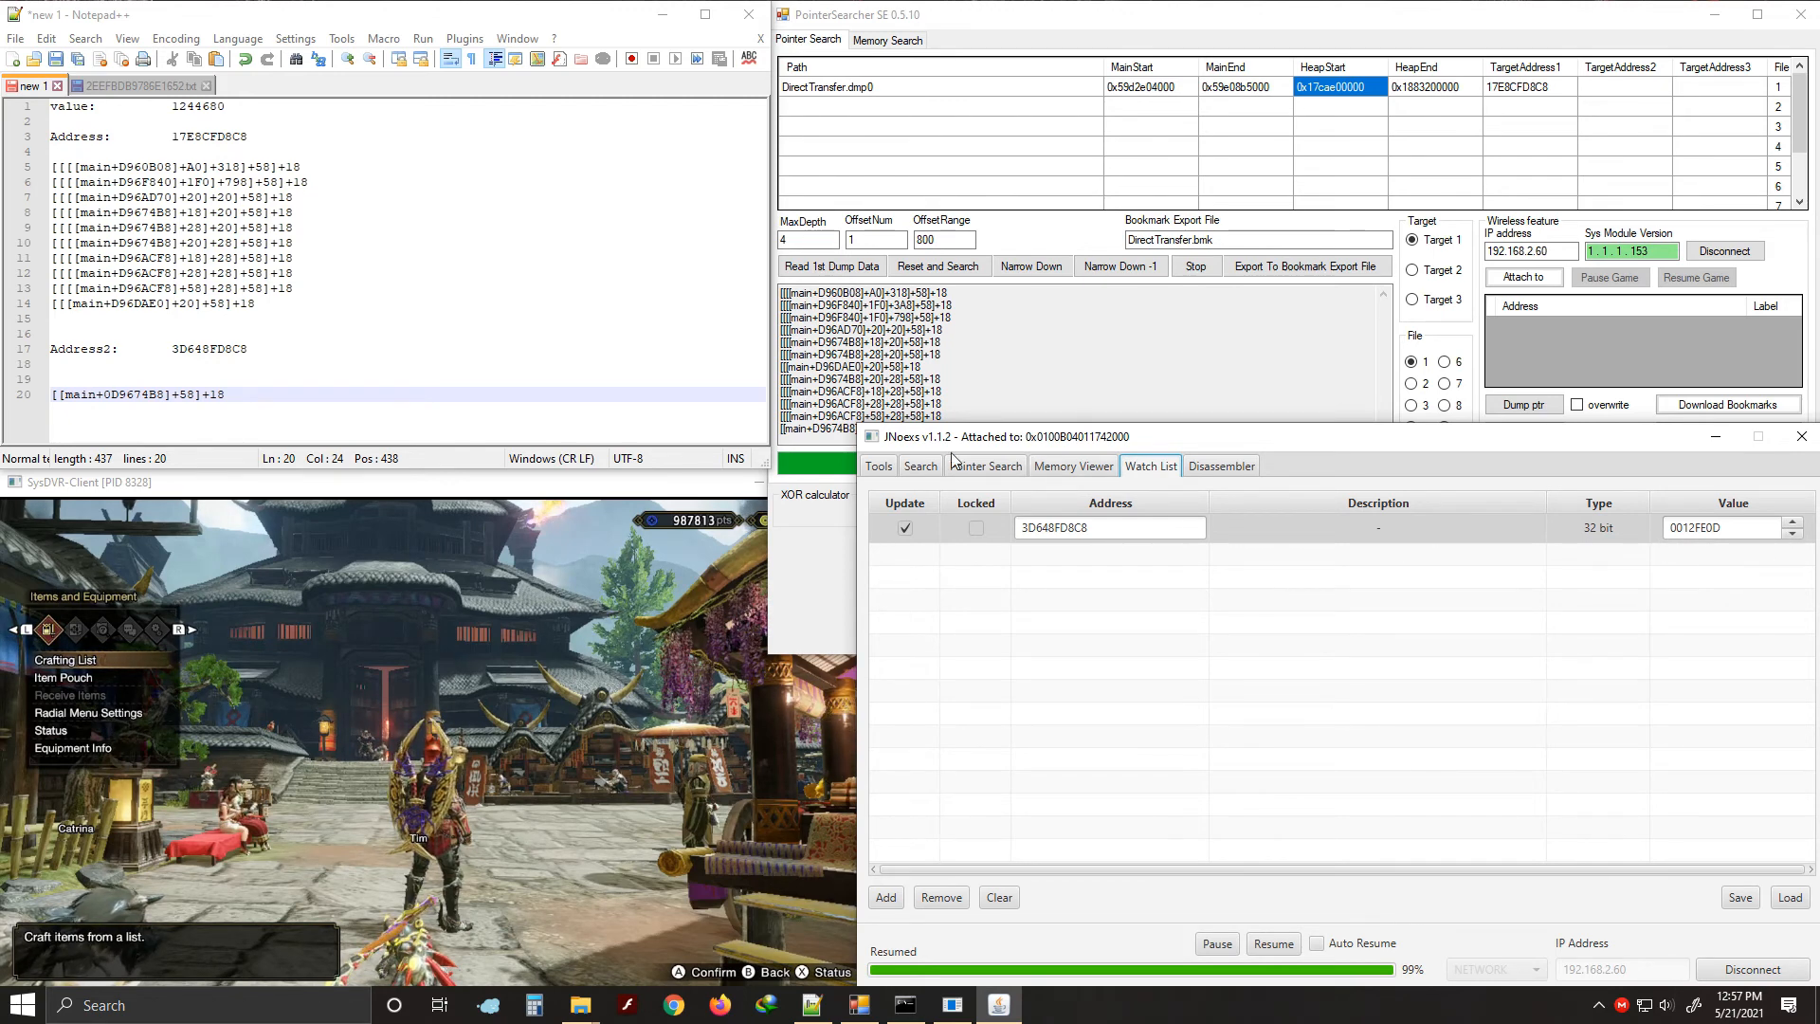
{"action": "left_click", "coordinate": [921, 465]}
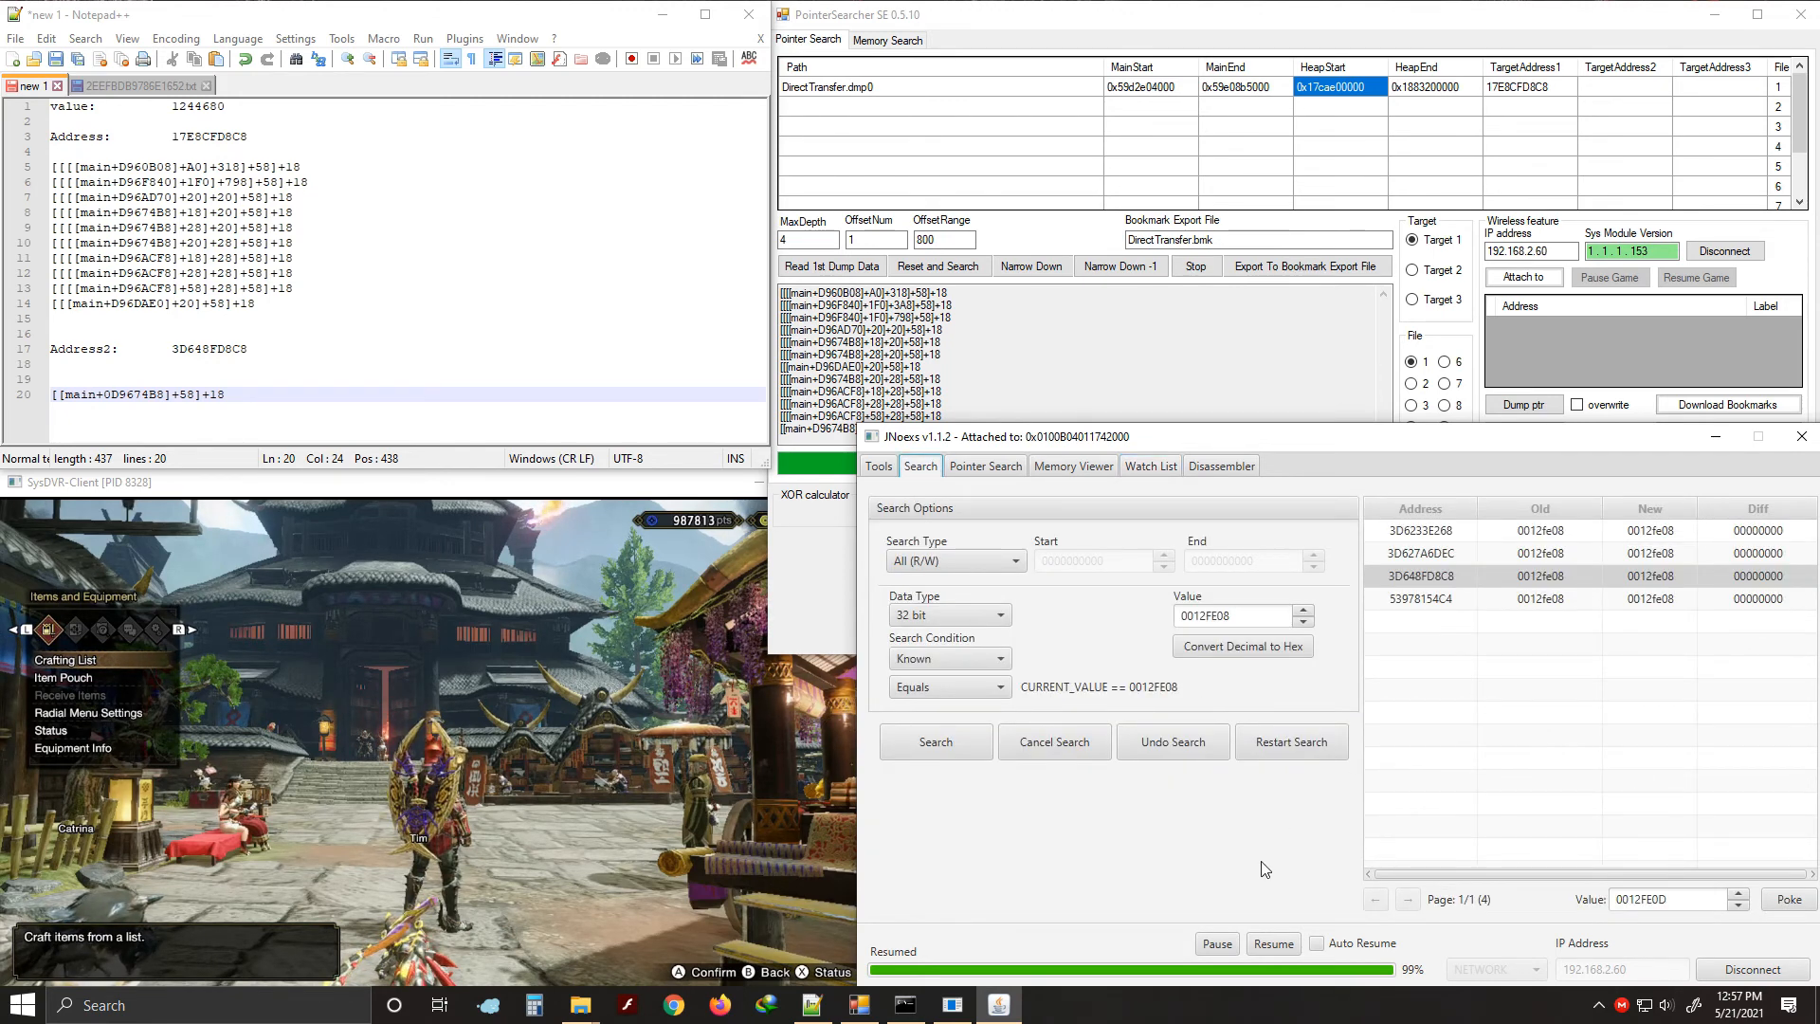
{"action": "left_click", "coordinate": [408, 367]}
{"action": "left_click", "coordinate": [250, 399]}
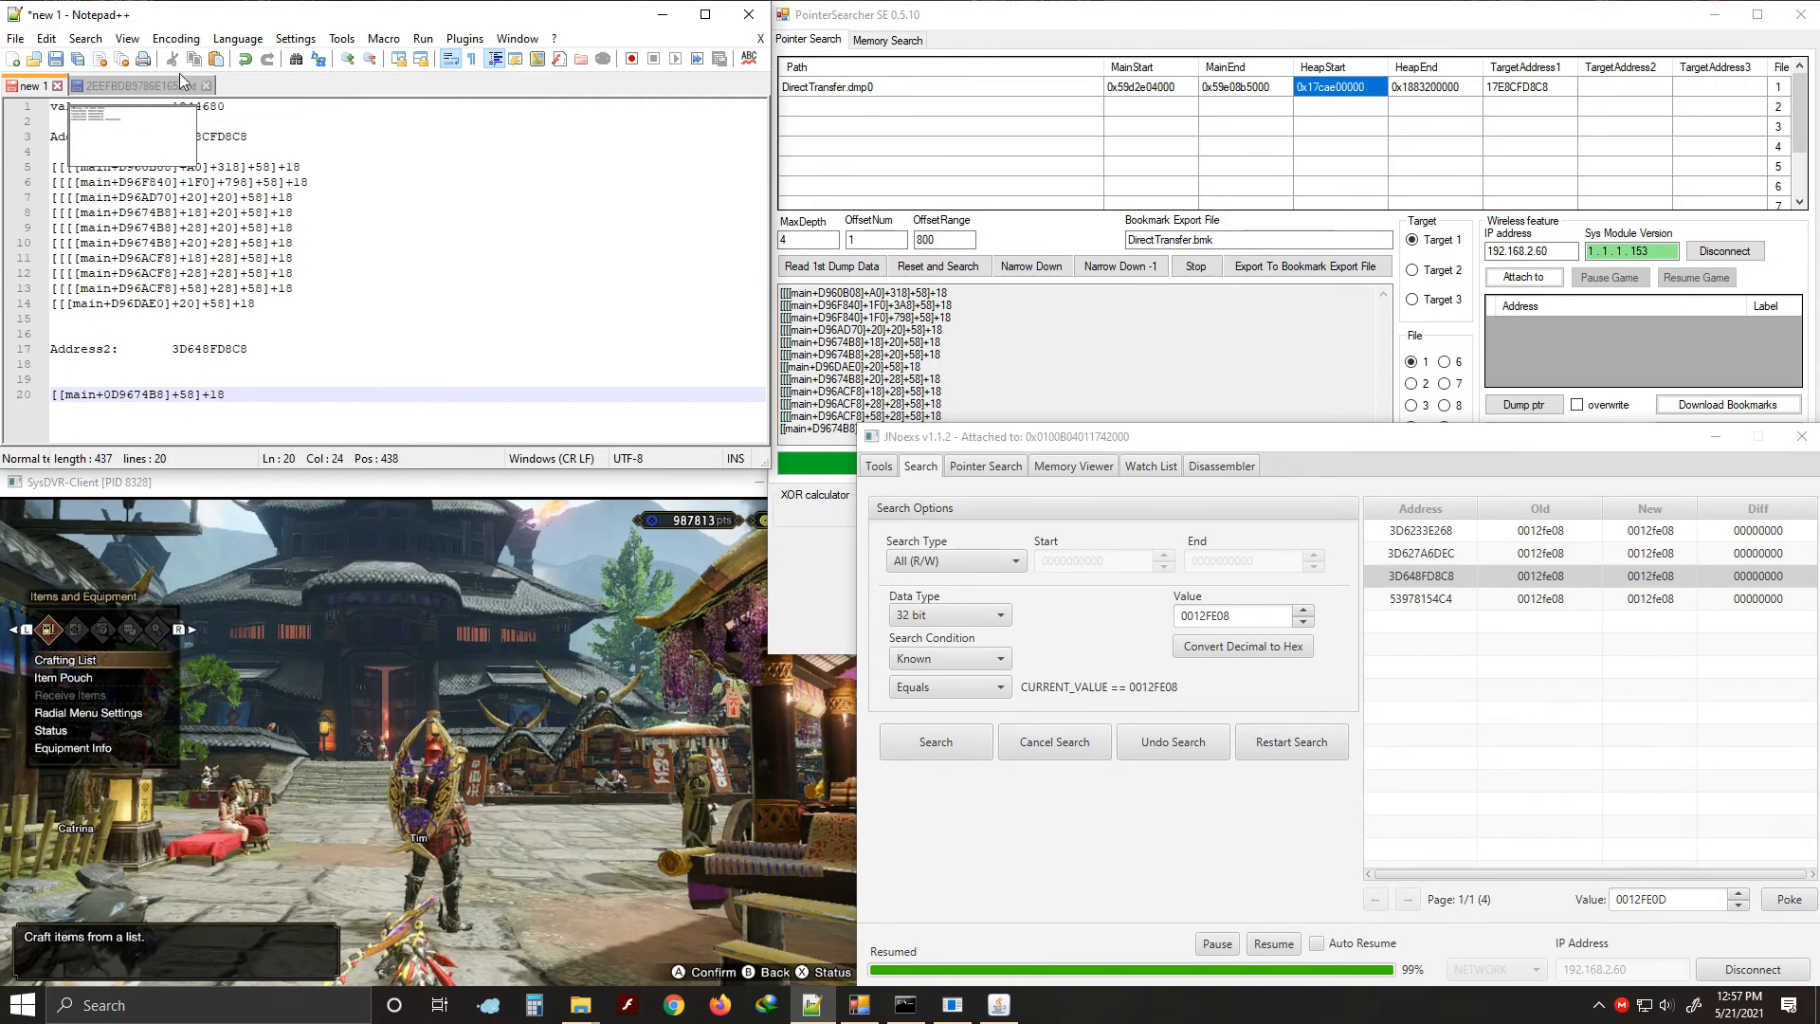
Open 2EEFBDB9786E1652.txt and examine the main offset and the two further offsets in the Money 10,000,000 code
{"action": "left_click", "coordinate": [106, 86]}
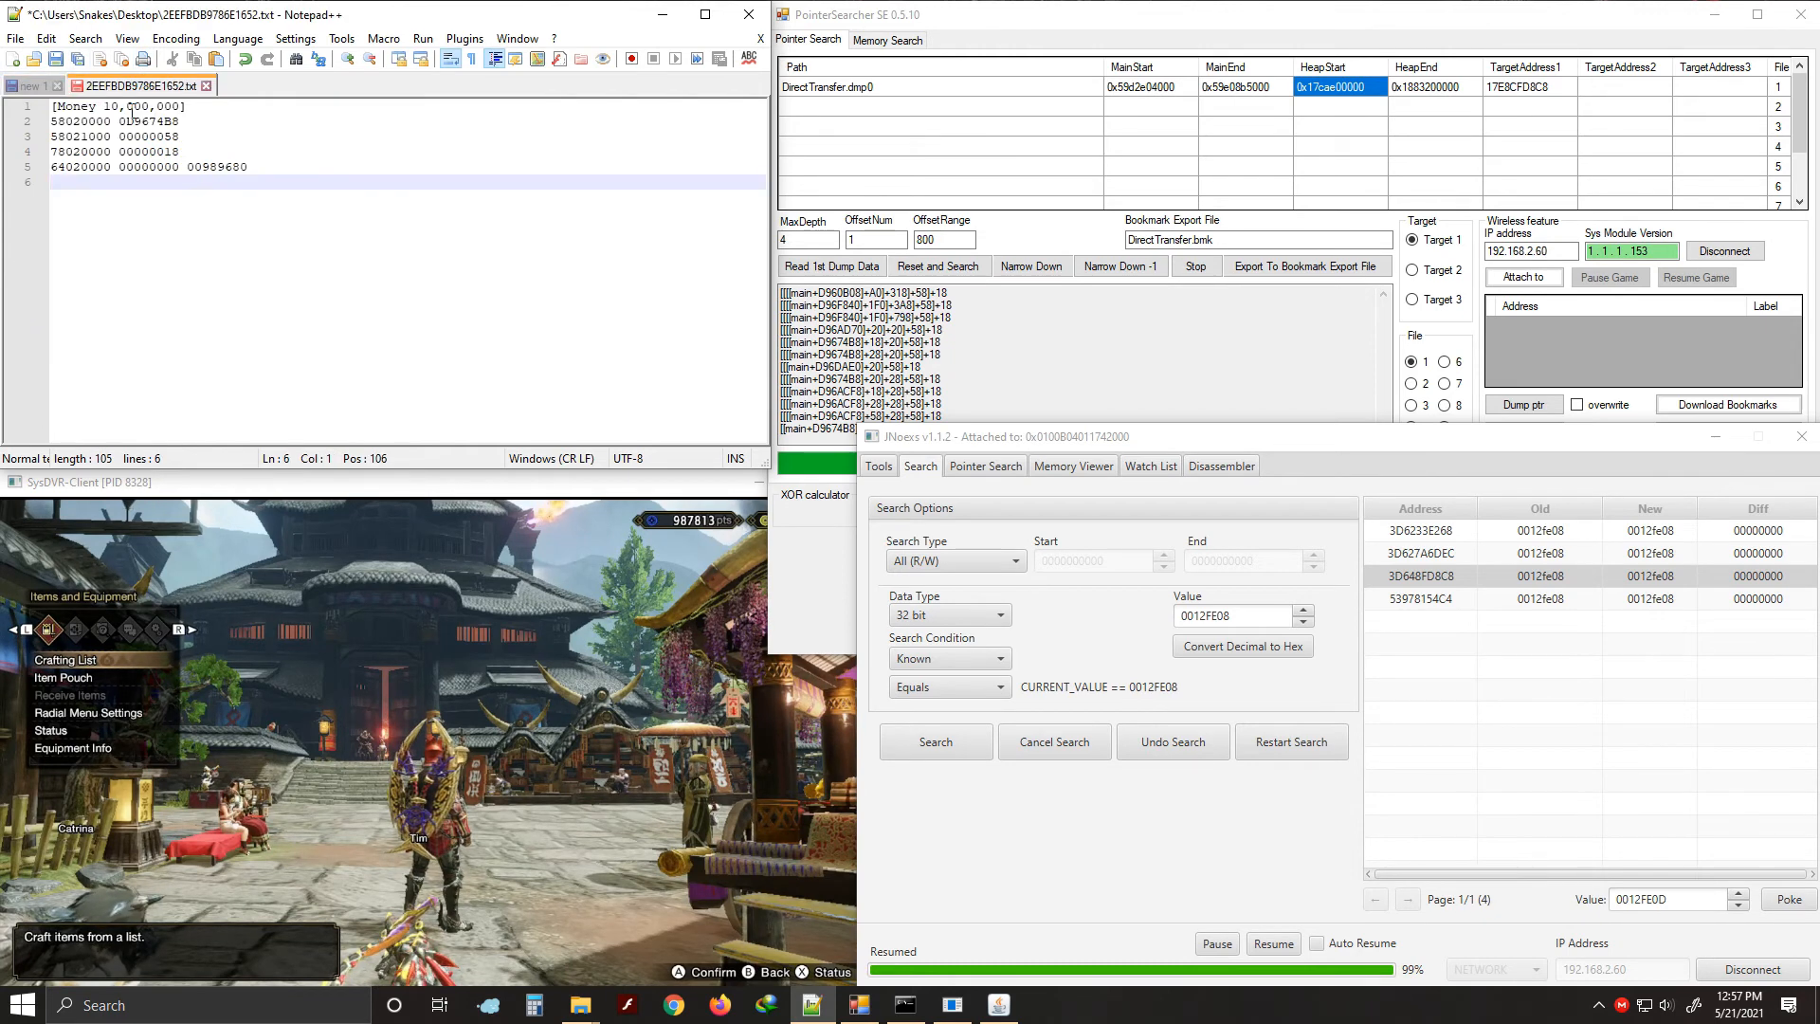
{"action": "left_click", "coordinate": [199, 127]}
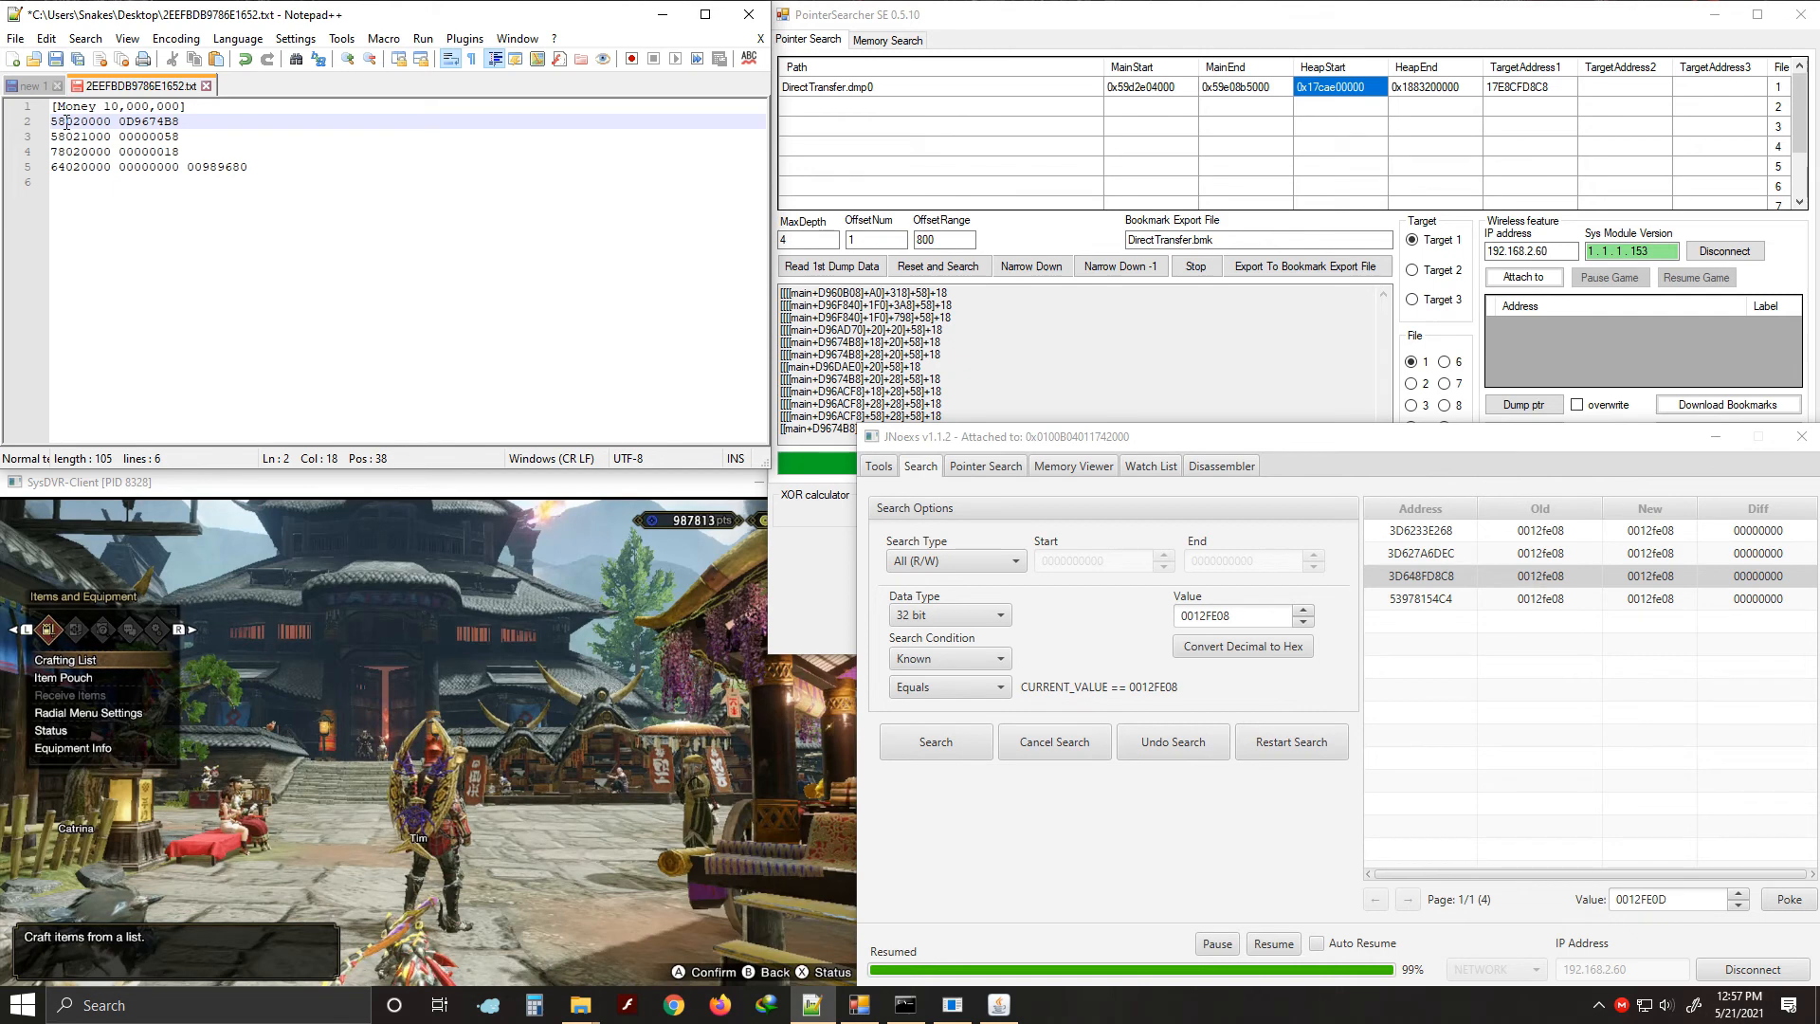
{"action": "left_click_drag", "start_coordinate": [66, 121], "coordinate": [285, 171]}
{"action": "left_click", "coordinate": [289, 185]}
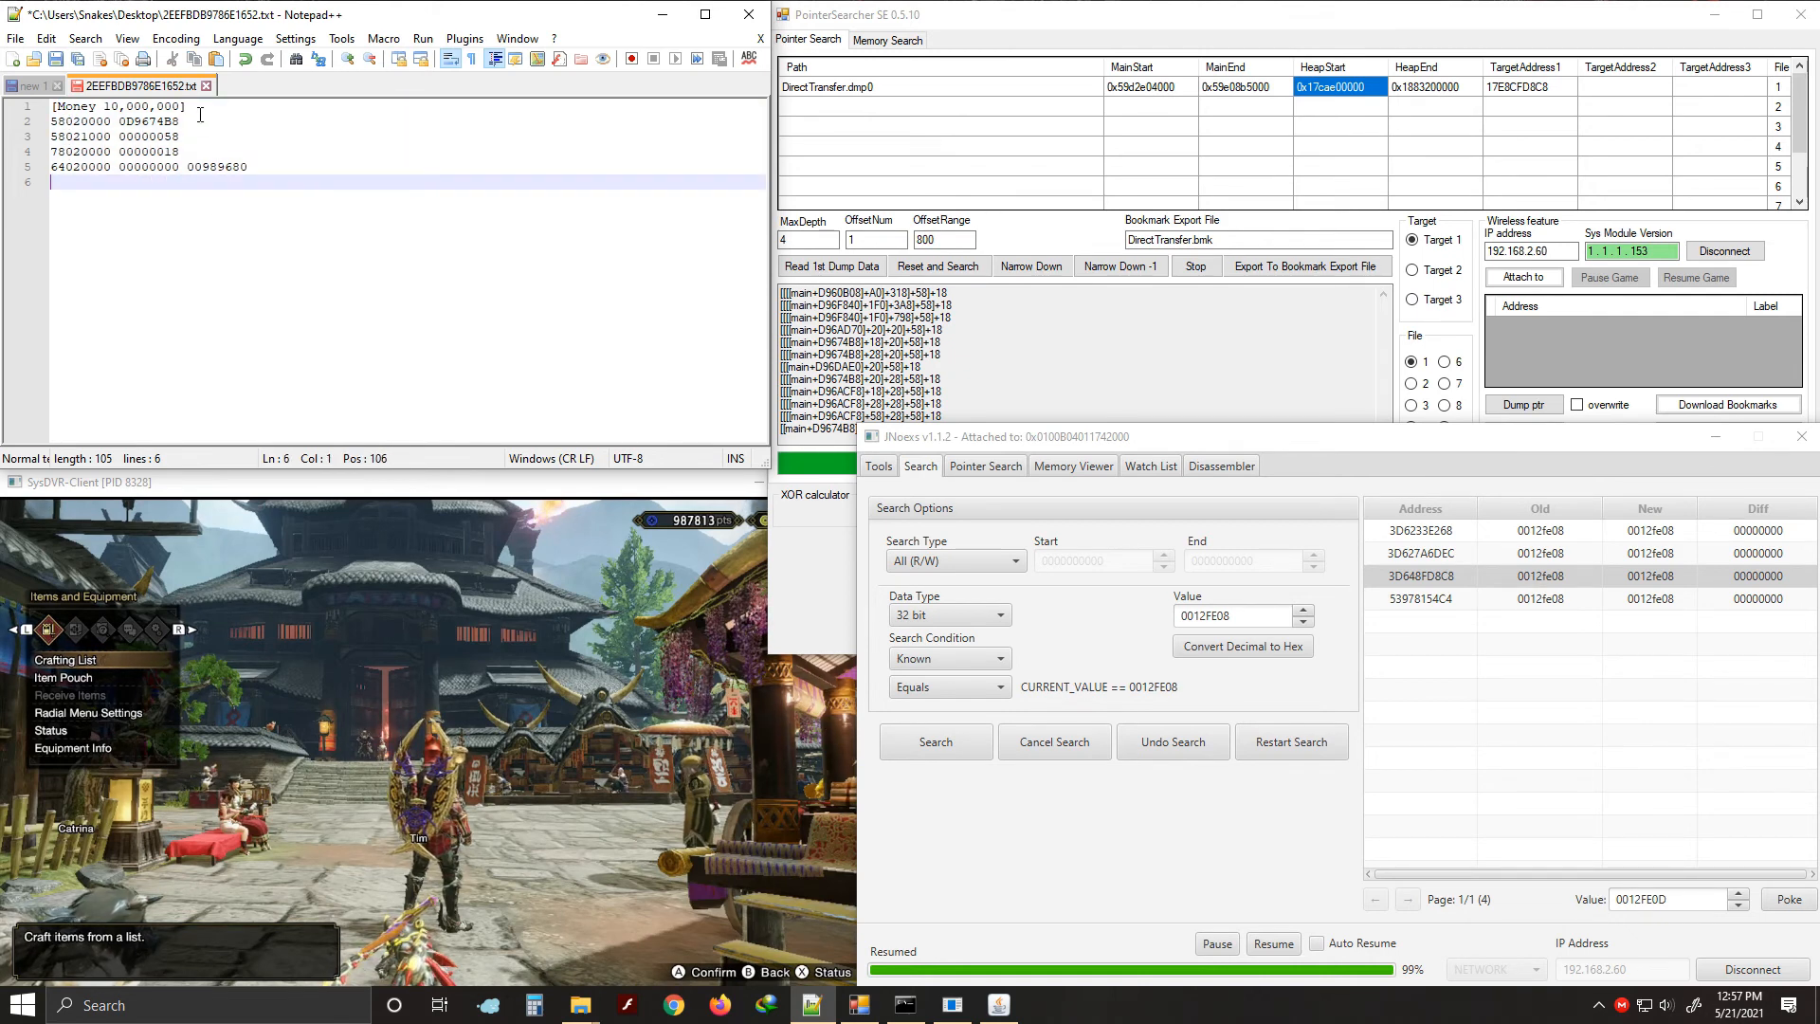
{"action": "left_click_drag", "start_coordinate": [180, 122], "coordinate": [139, 124]}
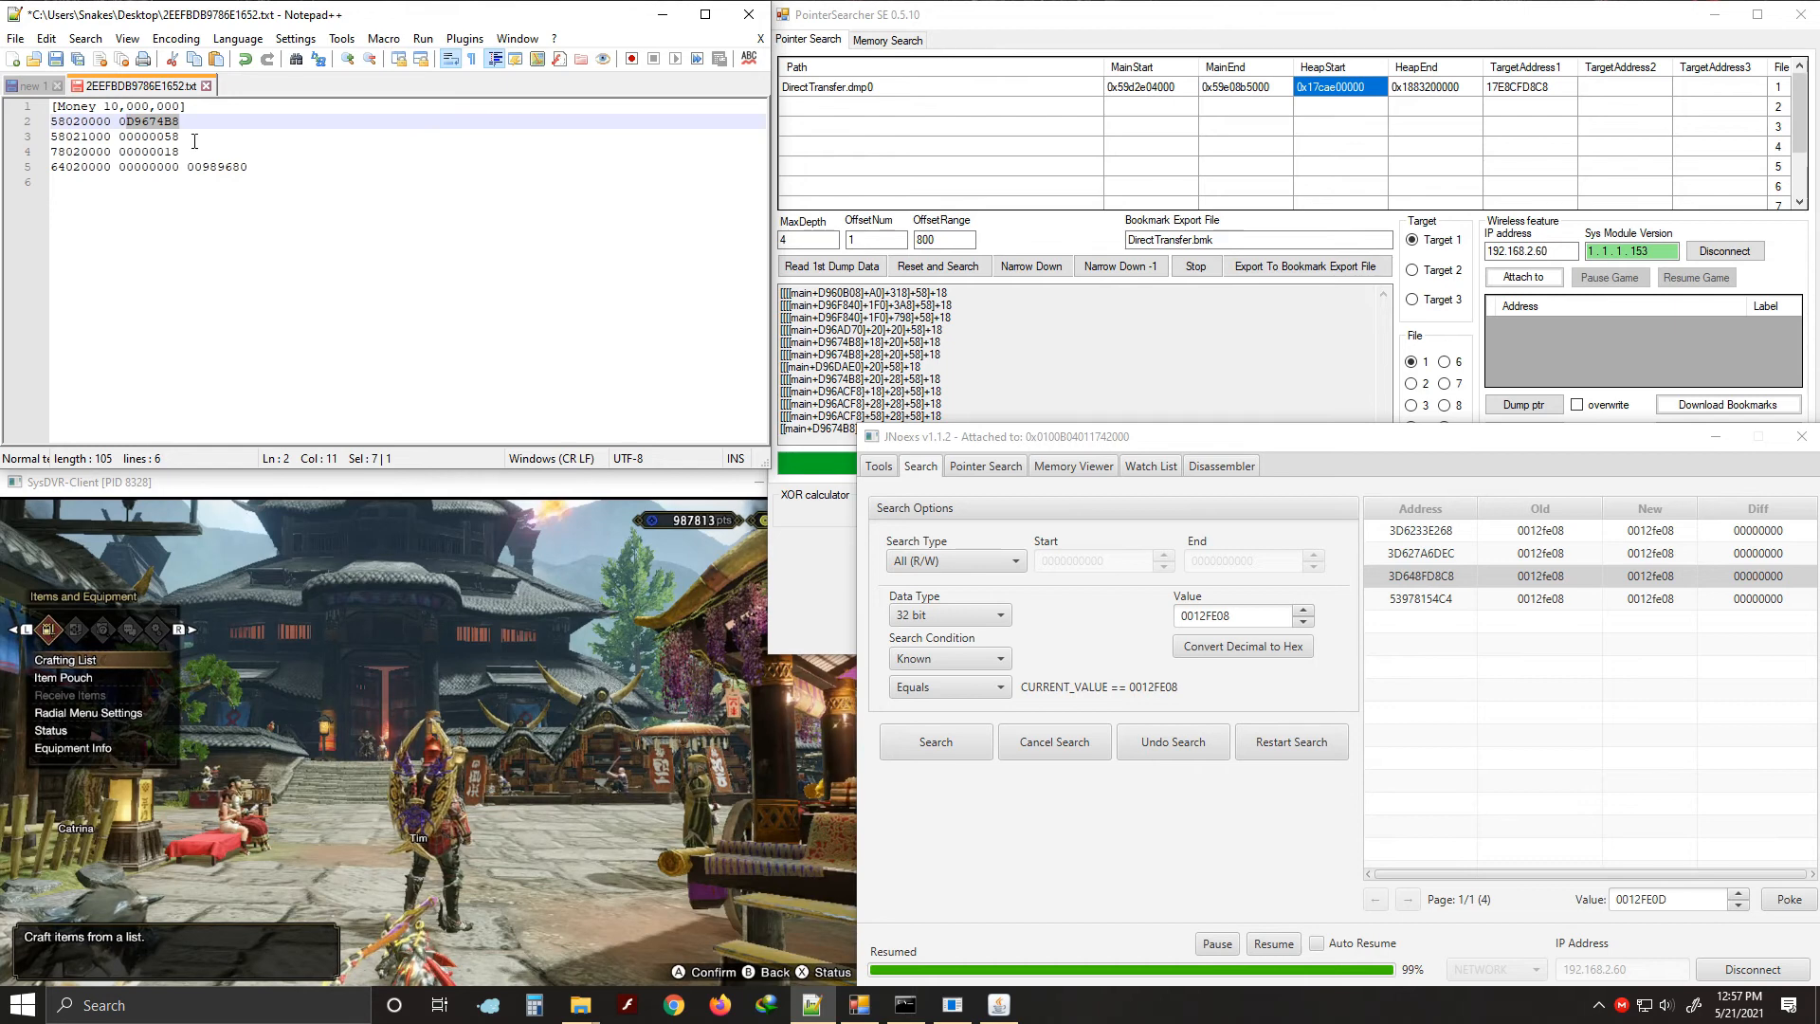
{"action": "mouse_move", "coordinate": [189, 141]}
{"action": "left_mouse_down"}
{"action": "mouse_move", "coordinate": [168, 140]}
{"action": "mouse_move", "coordinate": [178, 161]}
{"action": "mouse_move", "coordinate": [164, 152]}
{"action": "left_mouse_up"}
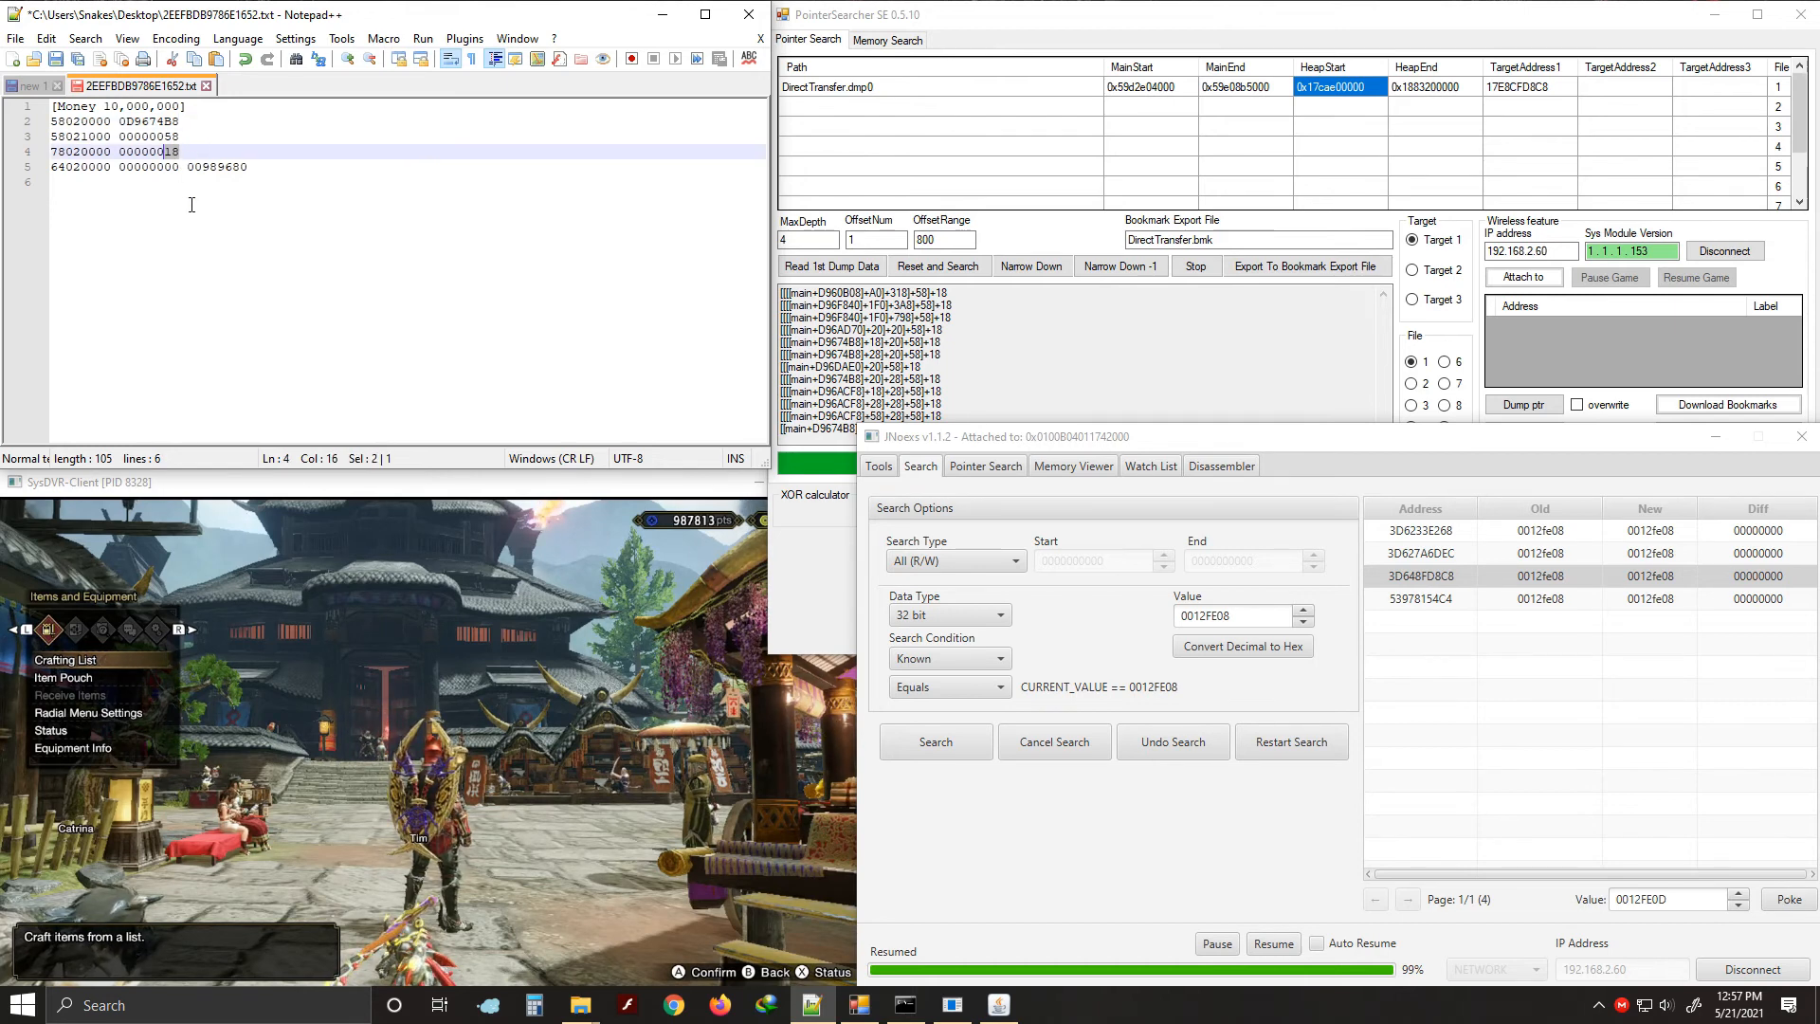
Move the path [[main+0D9674B8]+58]+18 from the new 1 file to line 8 of 2EEFBDB9786E1652.txt, below the money code
{"action": "left_click", "coordinate": [31, 86]}
{"action": "left_click_drag", "start_coordinate": [253, 403], "coordinate": [51, 396]}
{"action": "key", "text": "ctrl+x"}
{"action": "left_click", "coordinate": [94, 91]}
{"action": "left_click", "coordinate": [236, 261]}
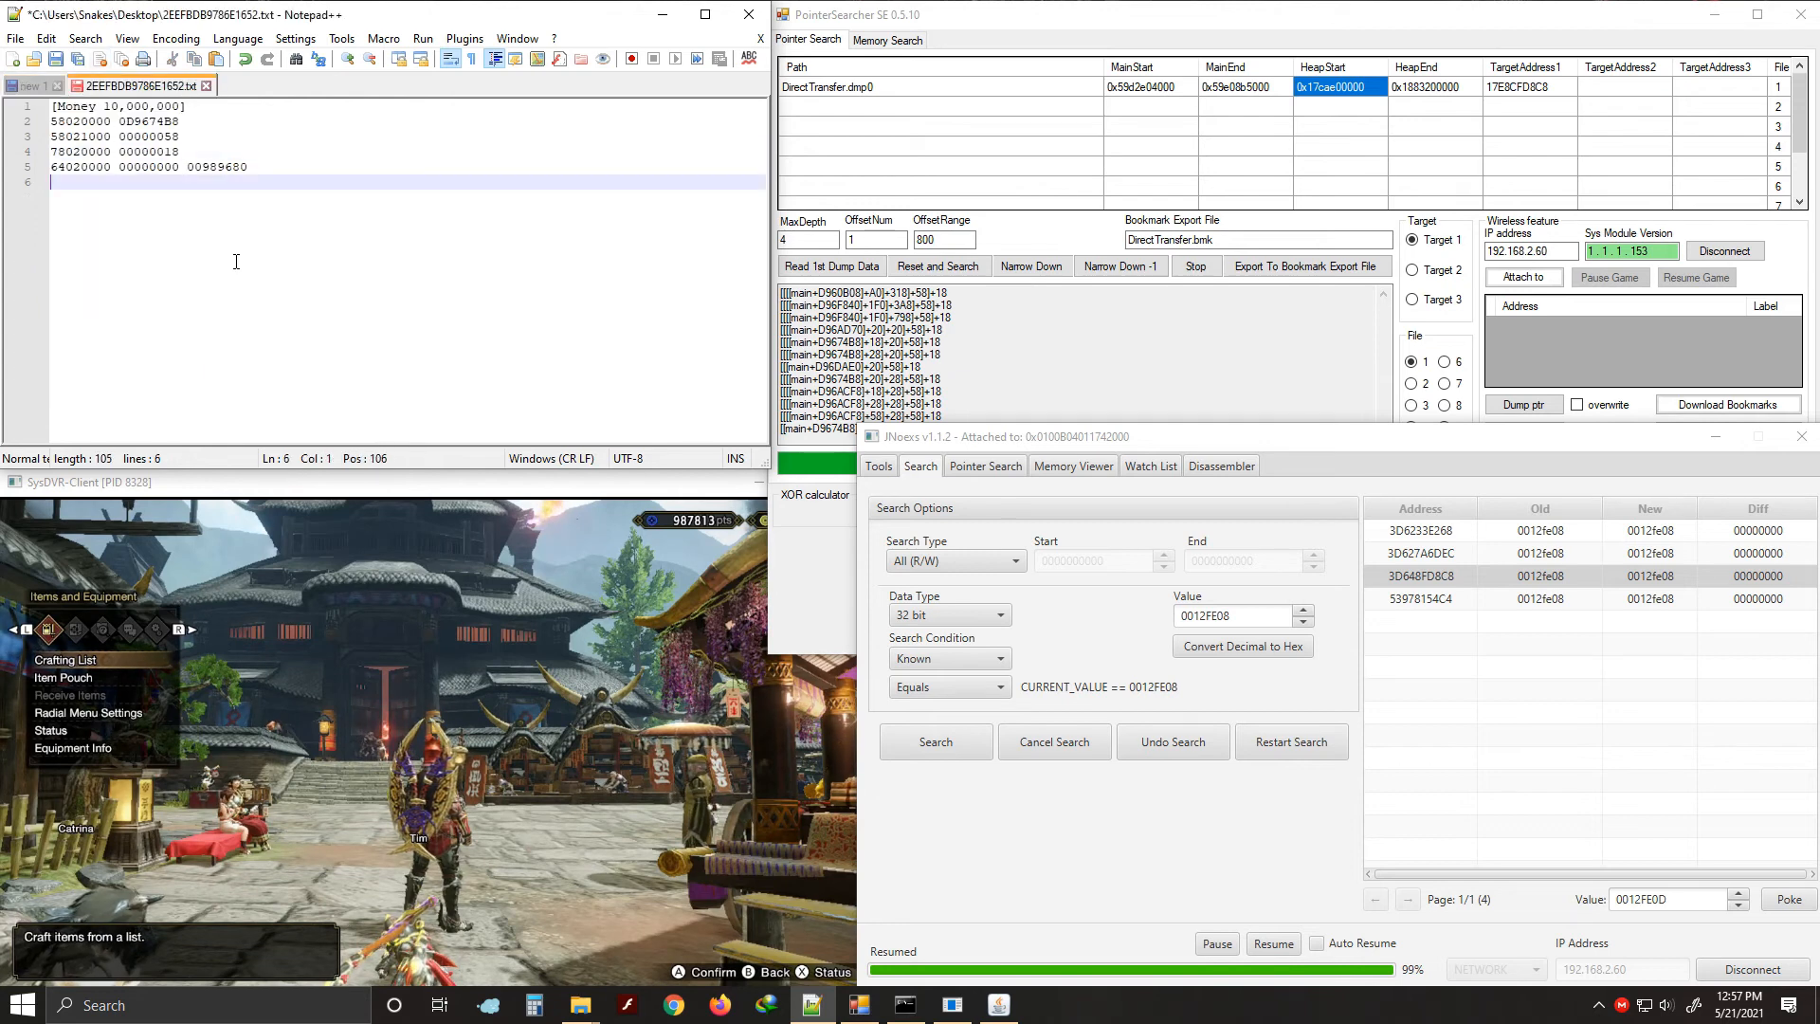
{"action": "key", "text": "Return"}
{"action": "key", "text": "Return"}
{"action": "key", "text": "ctrl+v"}
{"action": "key", "text": "Up"}
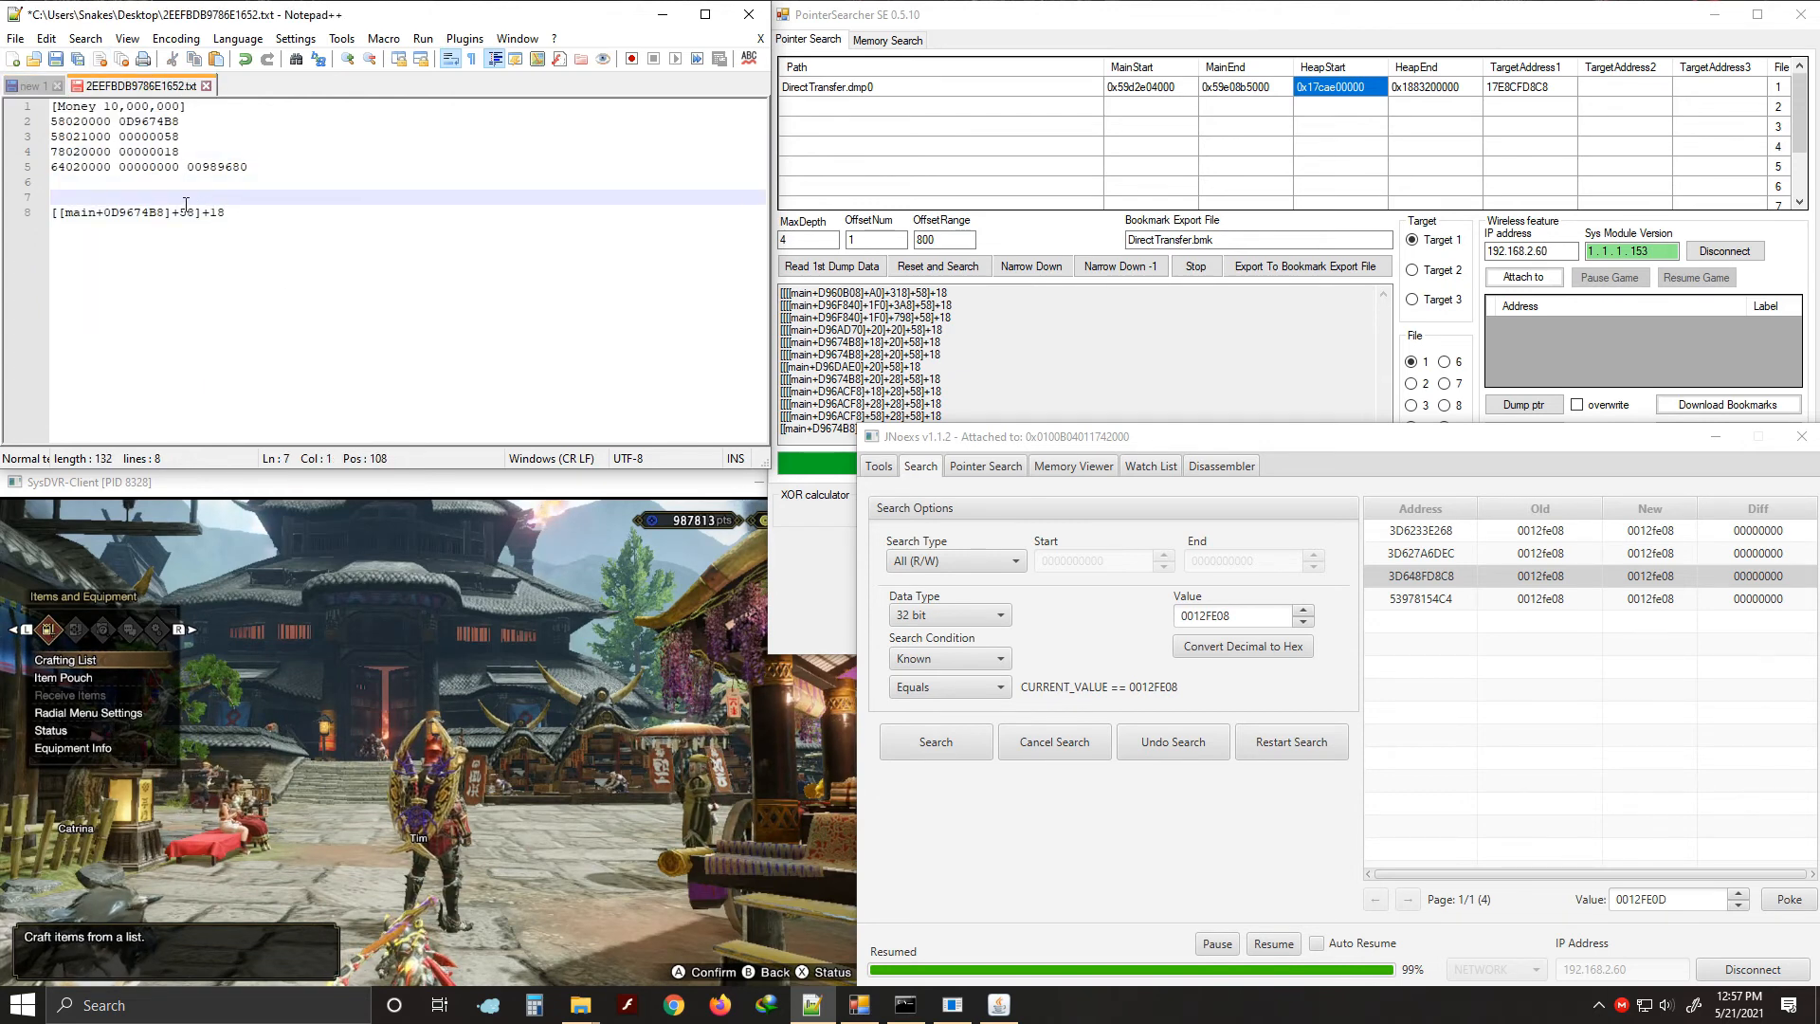
Remove the leading 0 from the main offset in the path on line 8, making it [[main+D9674B8]+58]+18
{"action": "left_click", "coordinate": [112, 213]}
{"action": "key", "text": "BackSpace"}
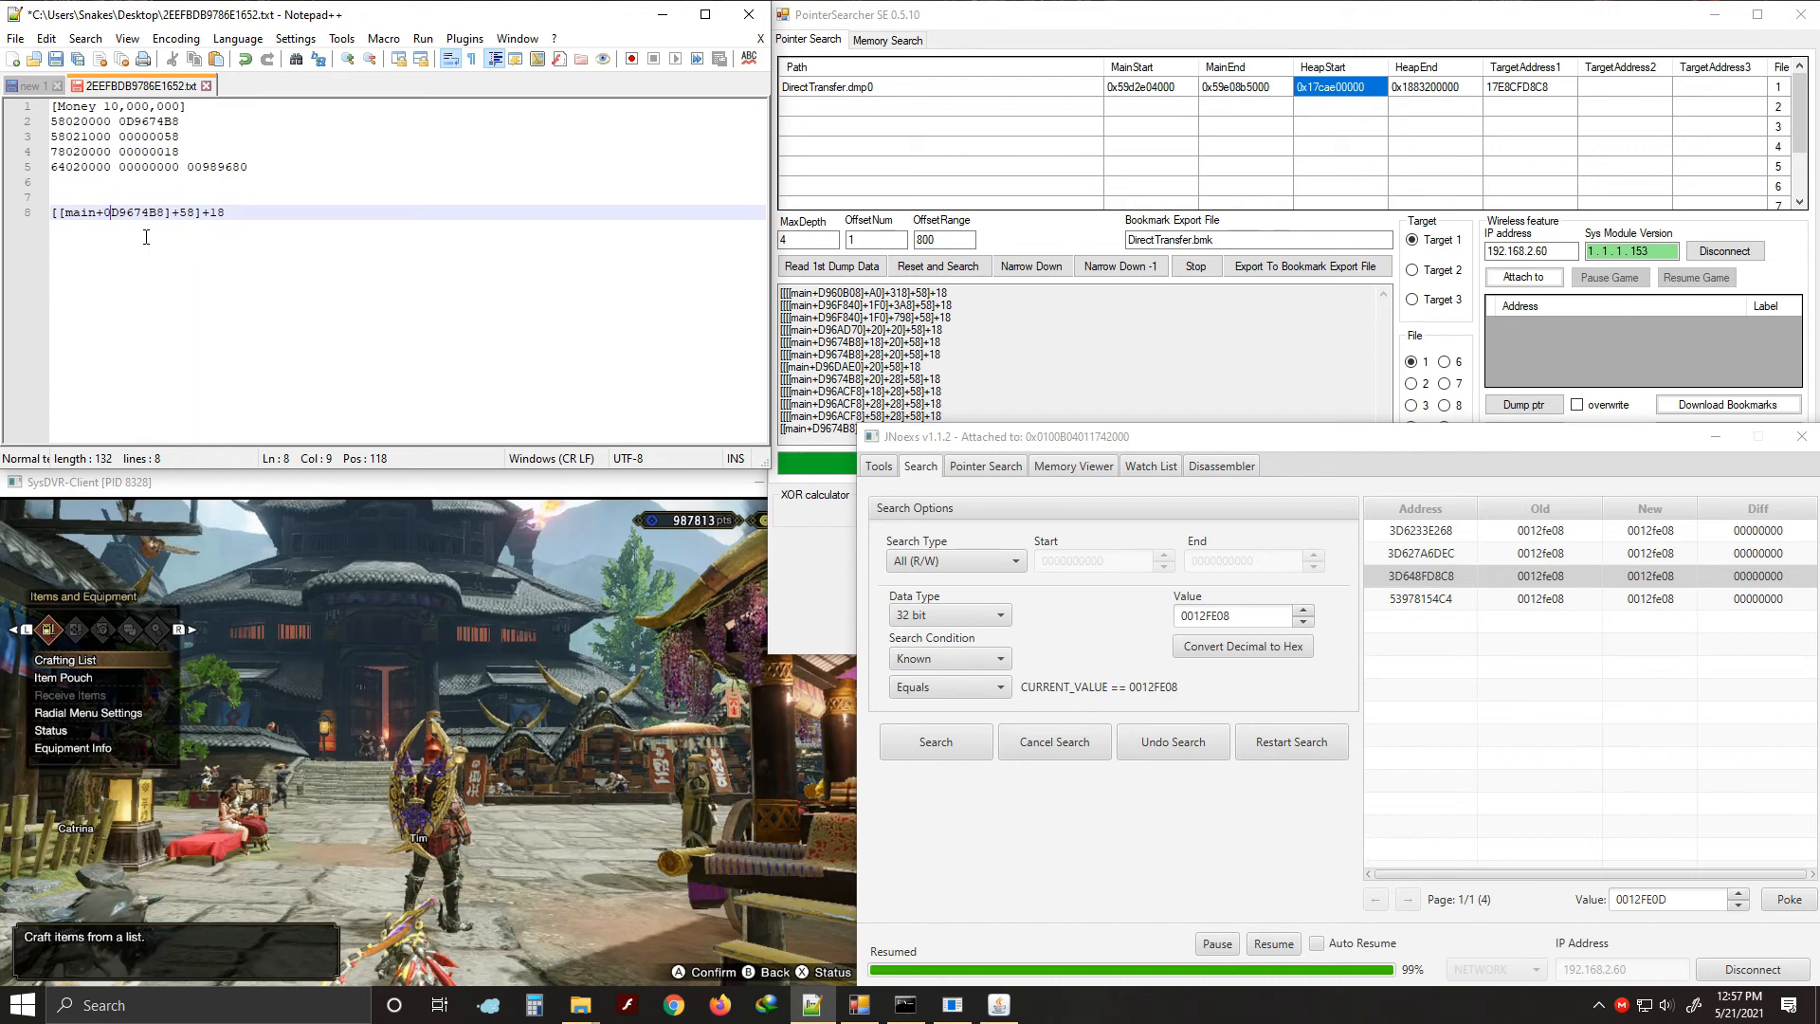
{"action": "left_click", "coordinate": [264, 228]}
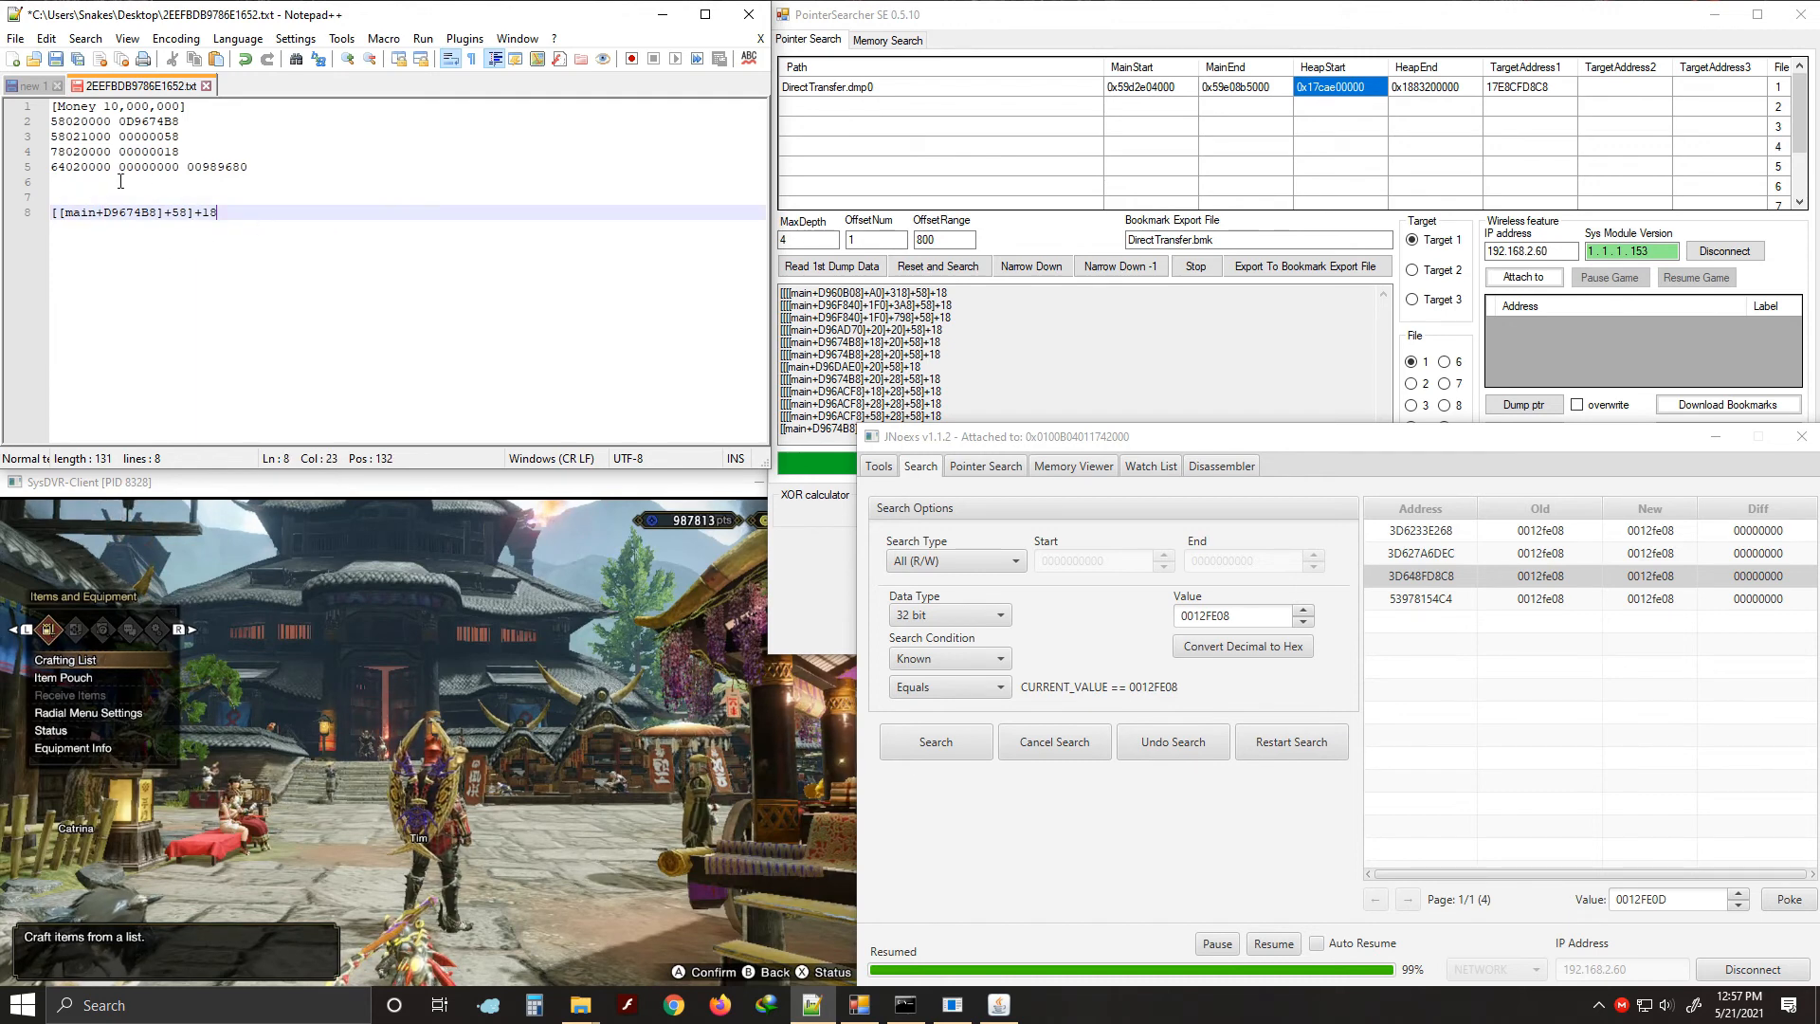
{"action": "key", "text": "Up"}
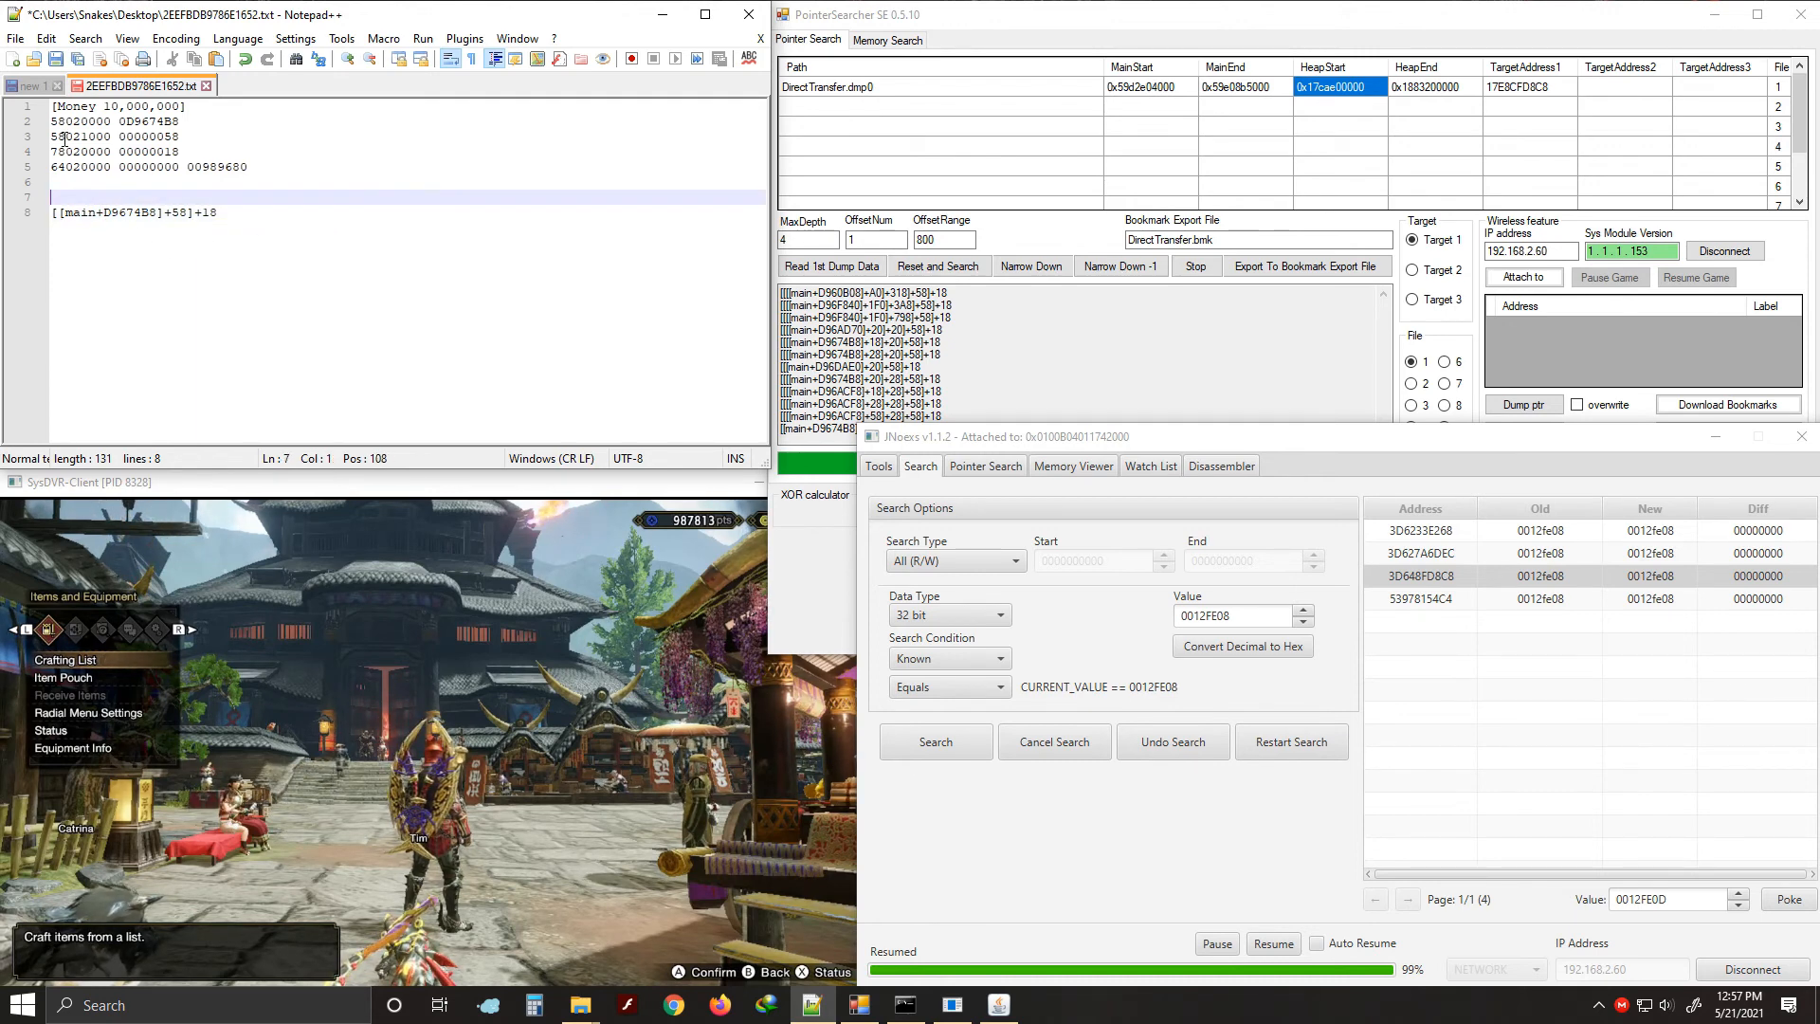
Examine the first eight-digit block of each instruction on lines 2 to 5 of the money code
{"action": "left_click_drag", "start_coordinate": [53, 122], "coordinate": [88, 154]}
{"action": "left_click", "coordinate": [95, 168]}
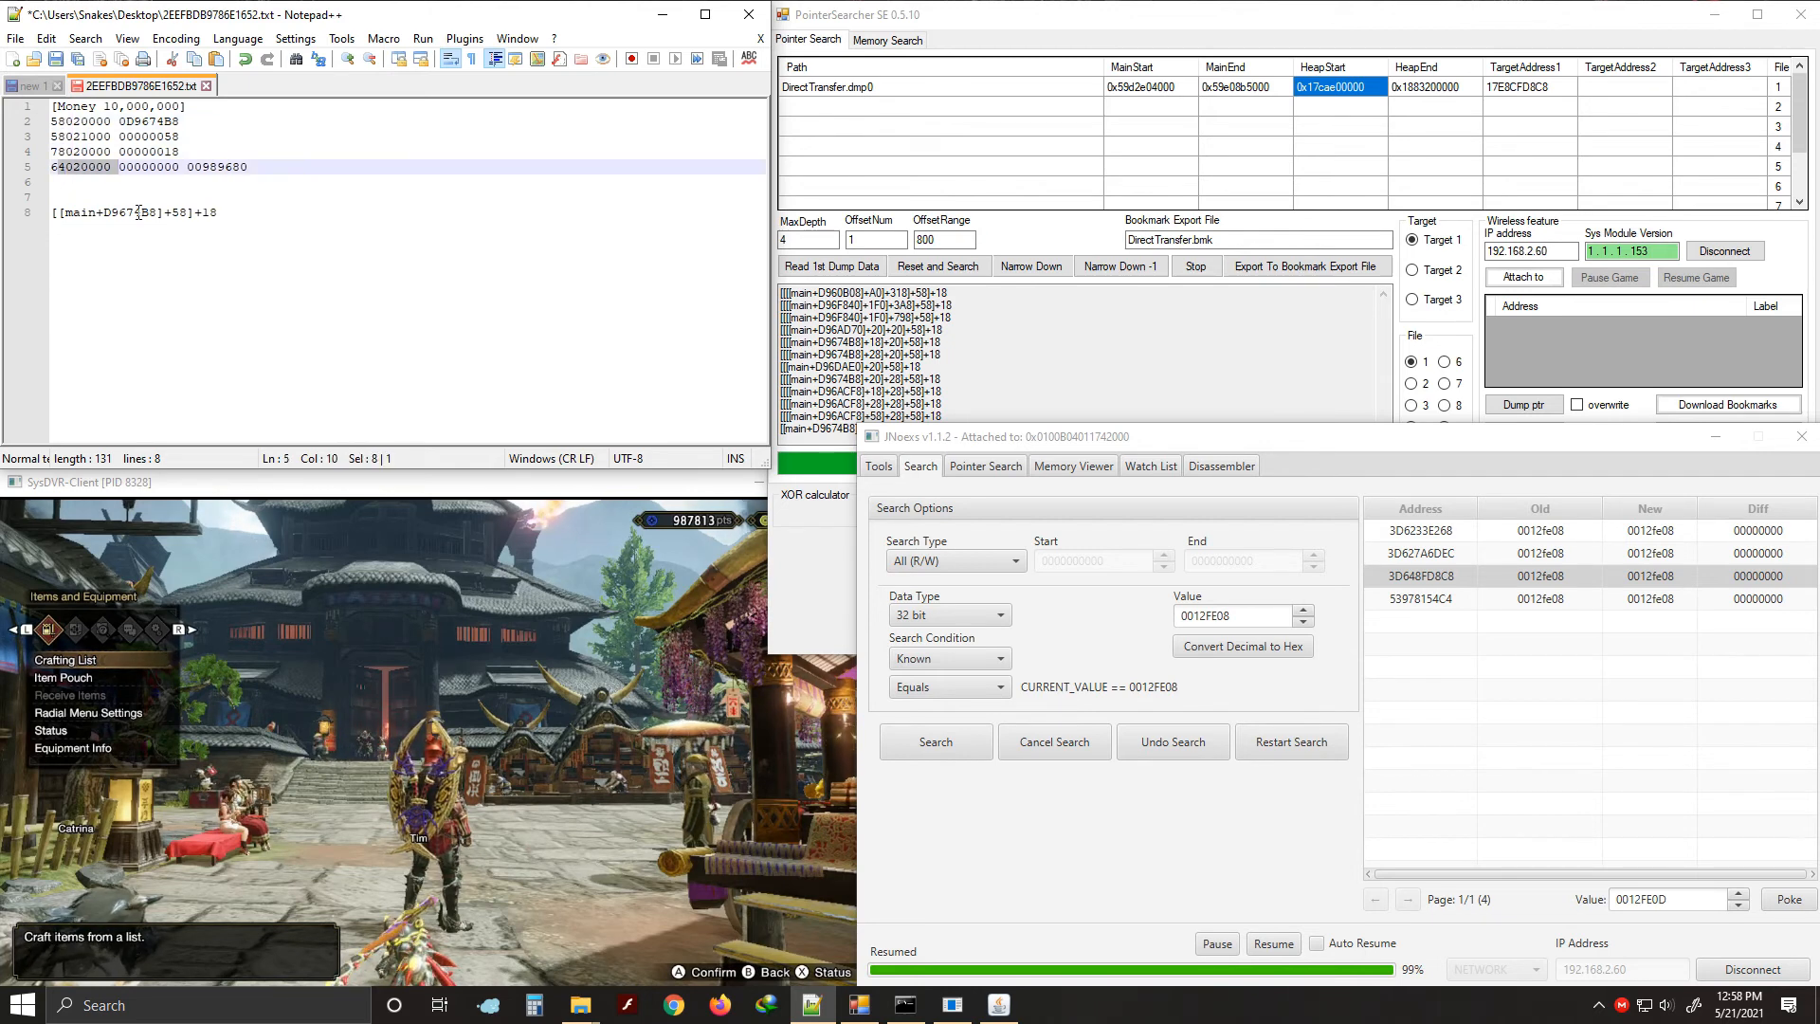
{"action": "left_click", "coordinate": [166, 198]}
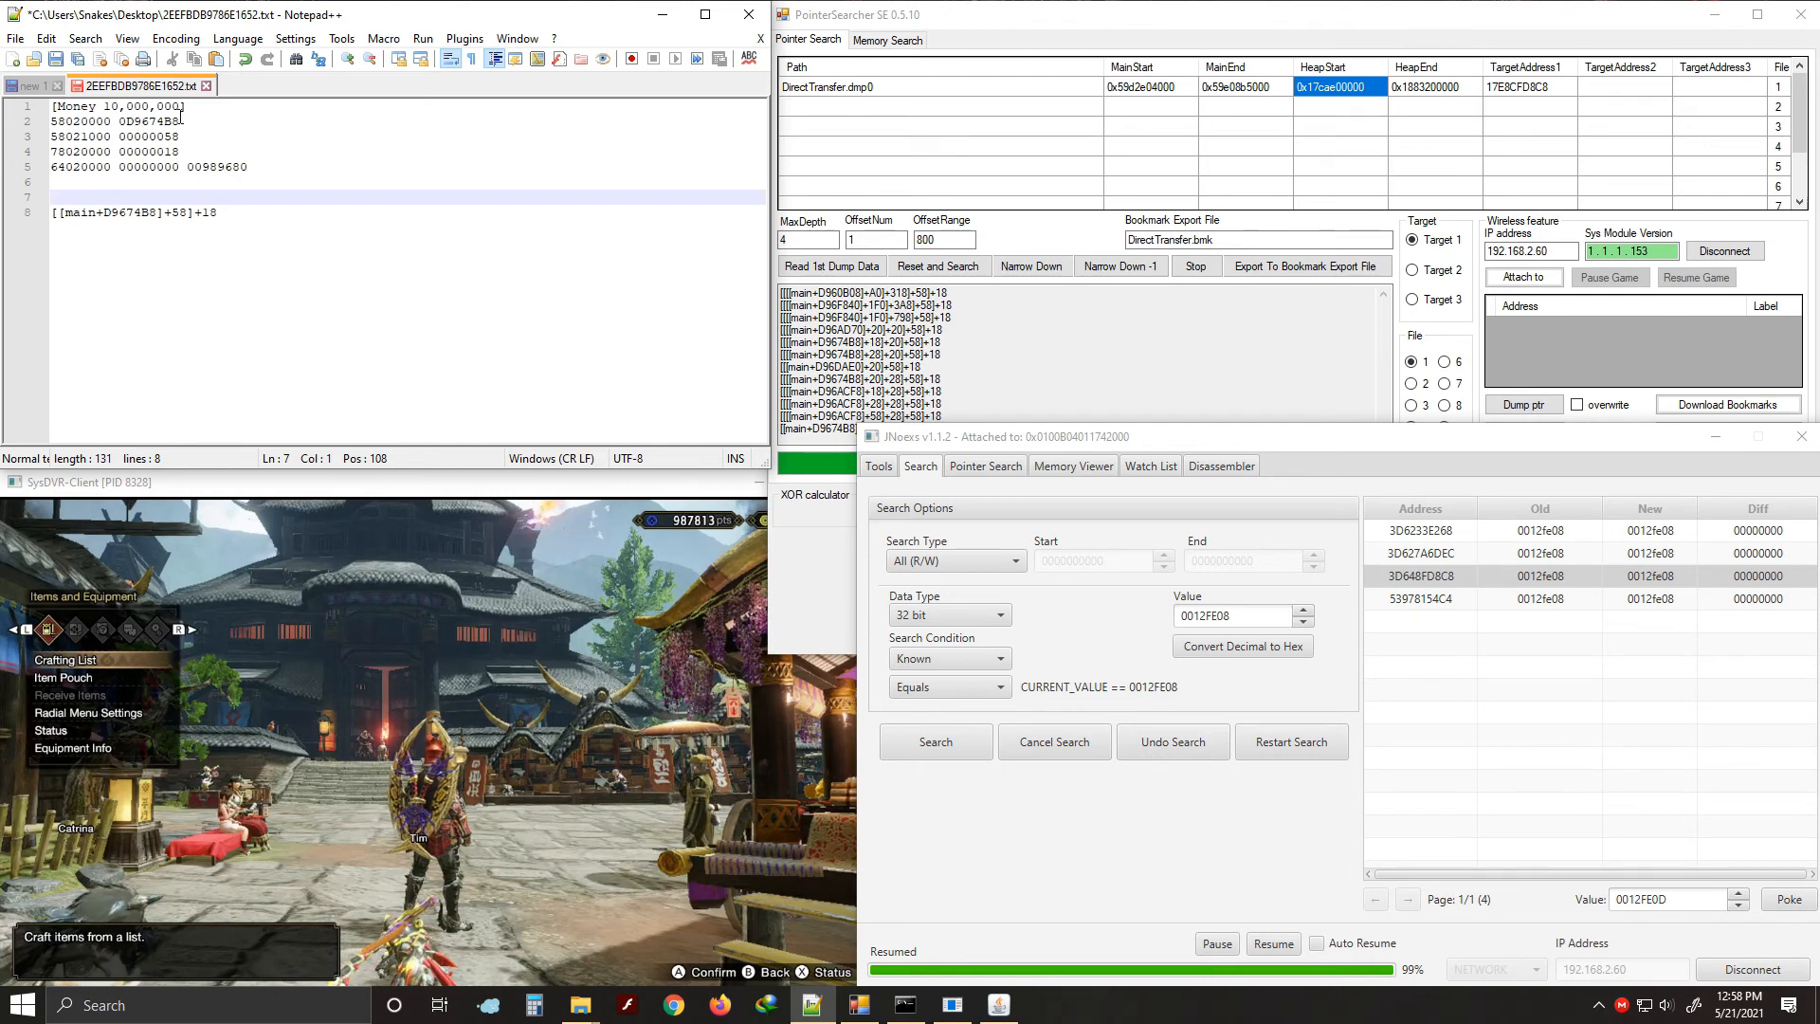
Compare the main offset block on line 2 of the money code with the main offset in the pointer path on line 8
{"action": "left_click", "coordinate": [143, 123]}
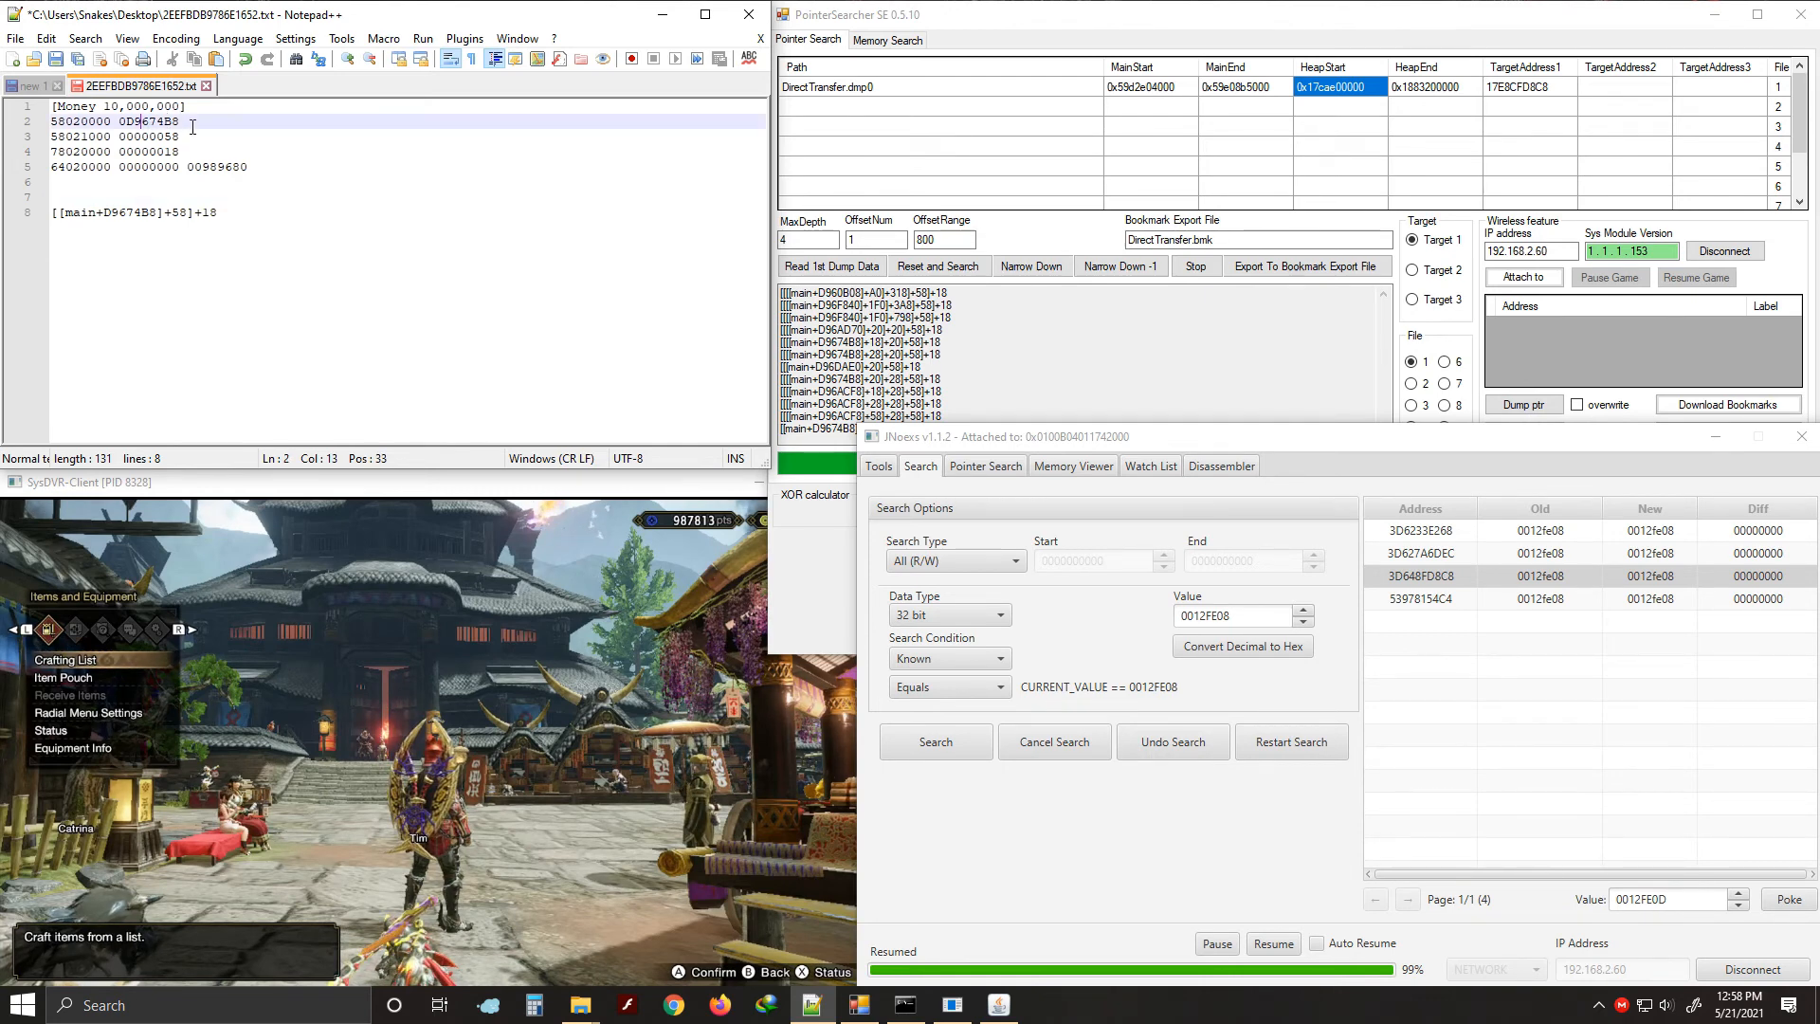
{"action": "left_click_drag", "start_coordinate": [180, 123], "coordinate": [121, 123]}
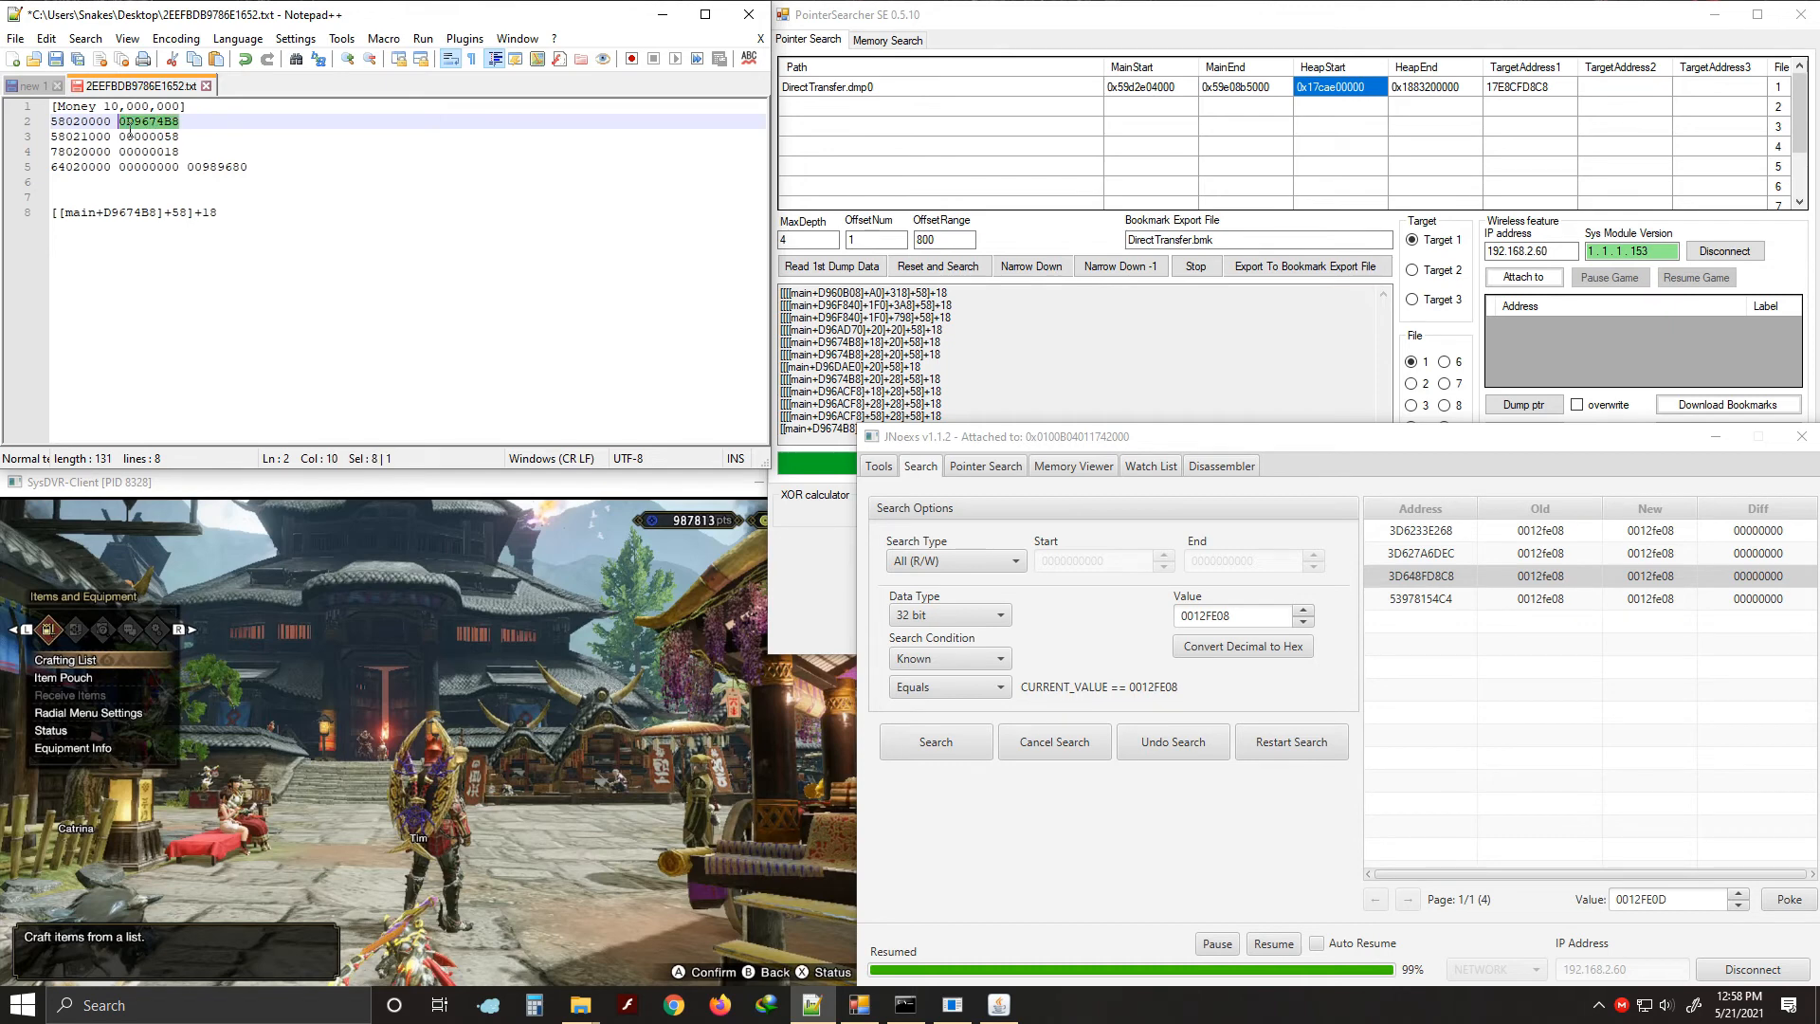
{"action": "left_click_drag", "start_coordinate": [157, 214], "coordinate": [105, 216]}
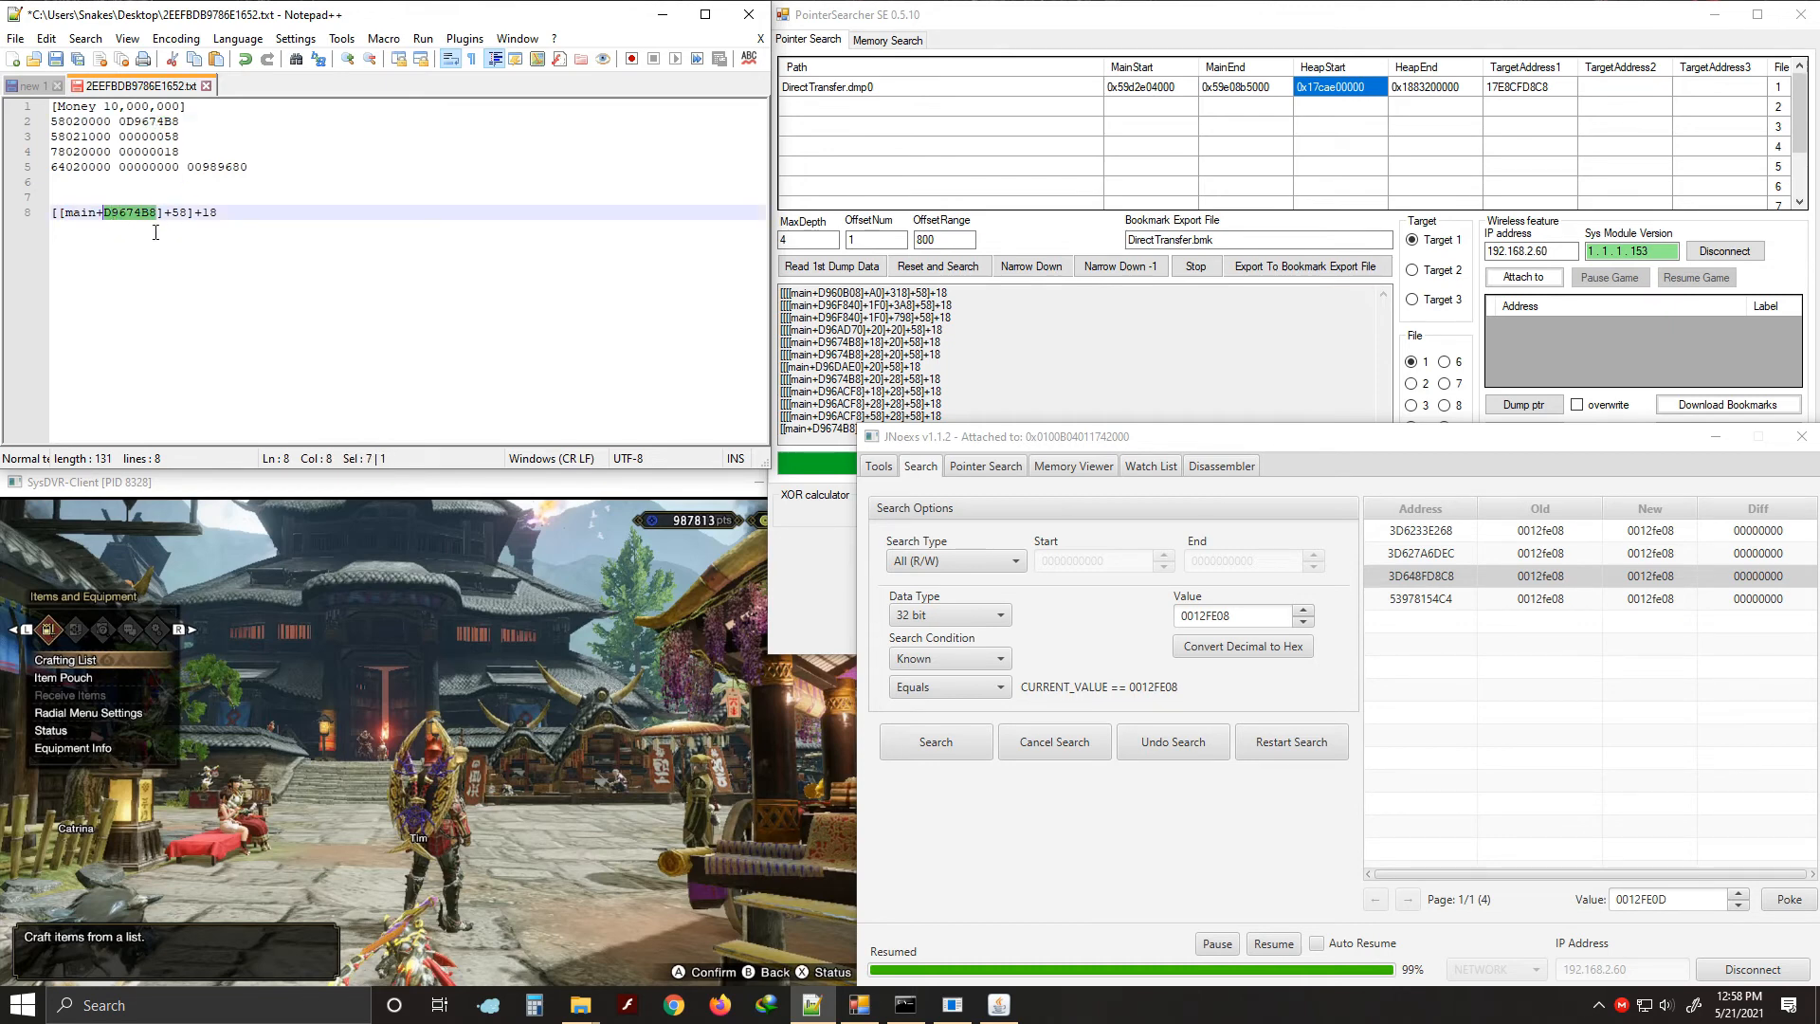
{"action": "left_click", "coordinate": [149, 124]}
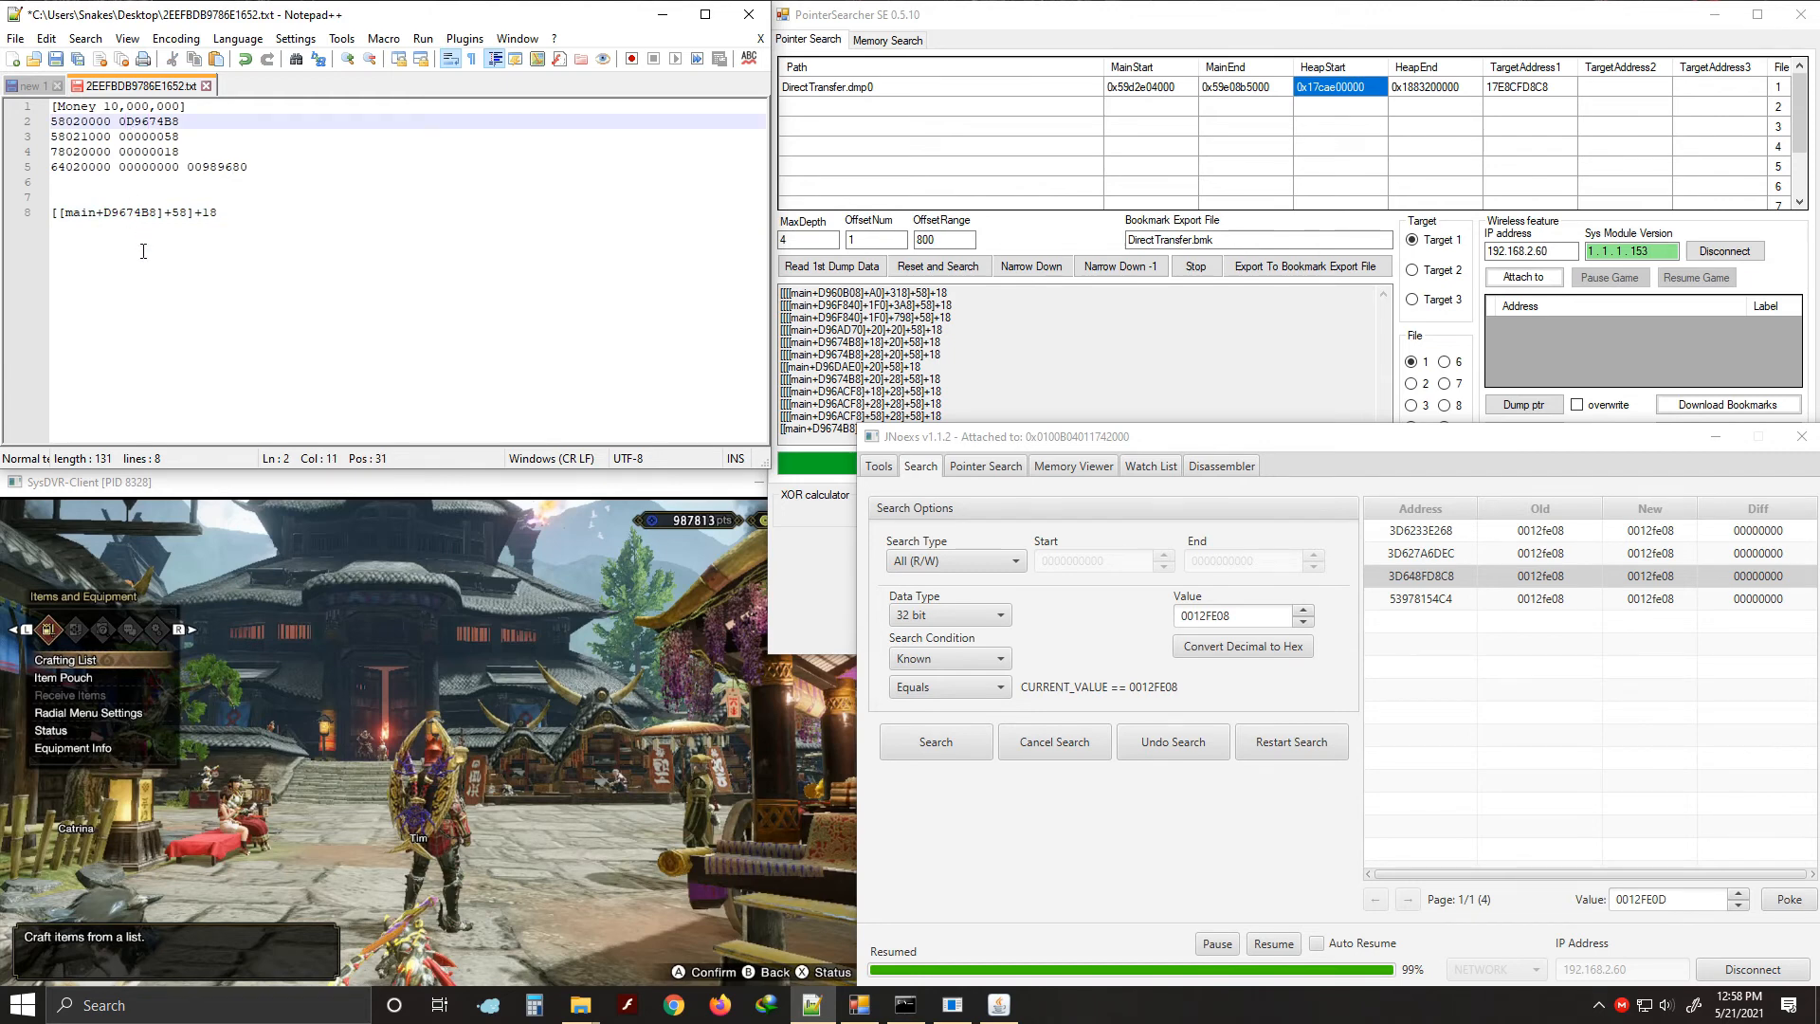
{"action": "left_click", "coordinate": [150, 136]}
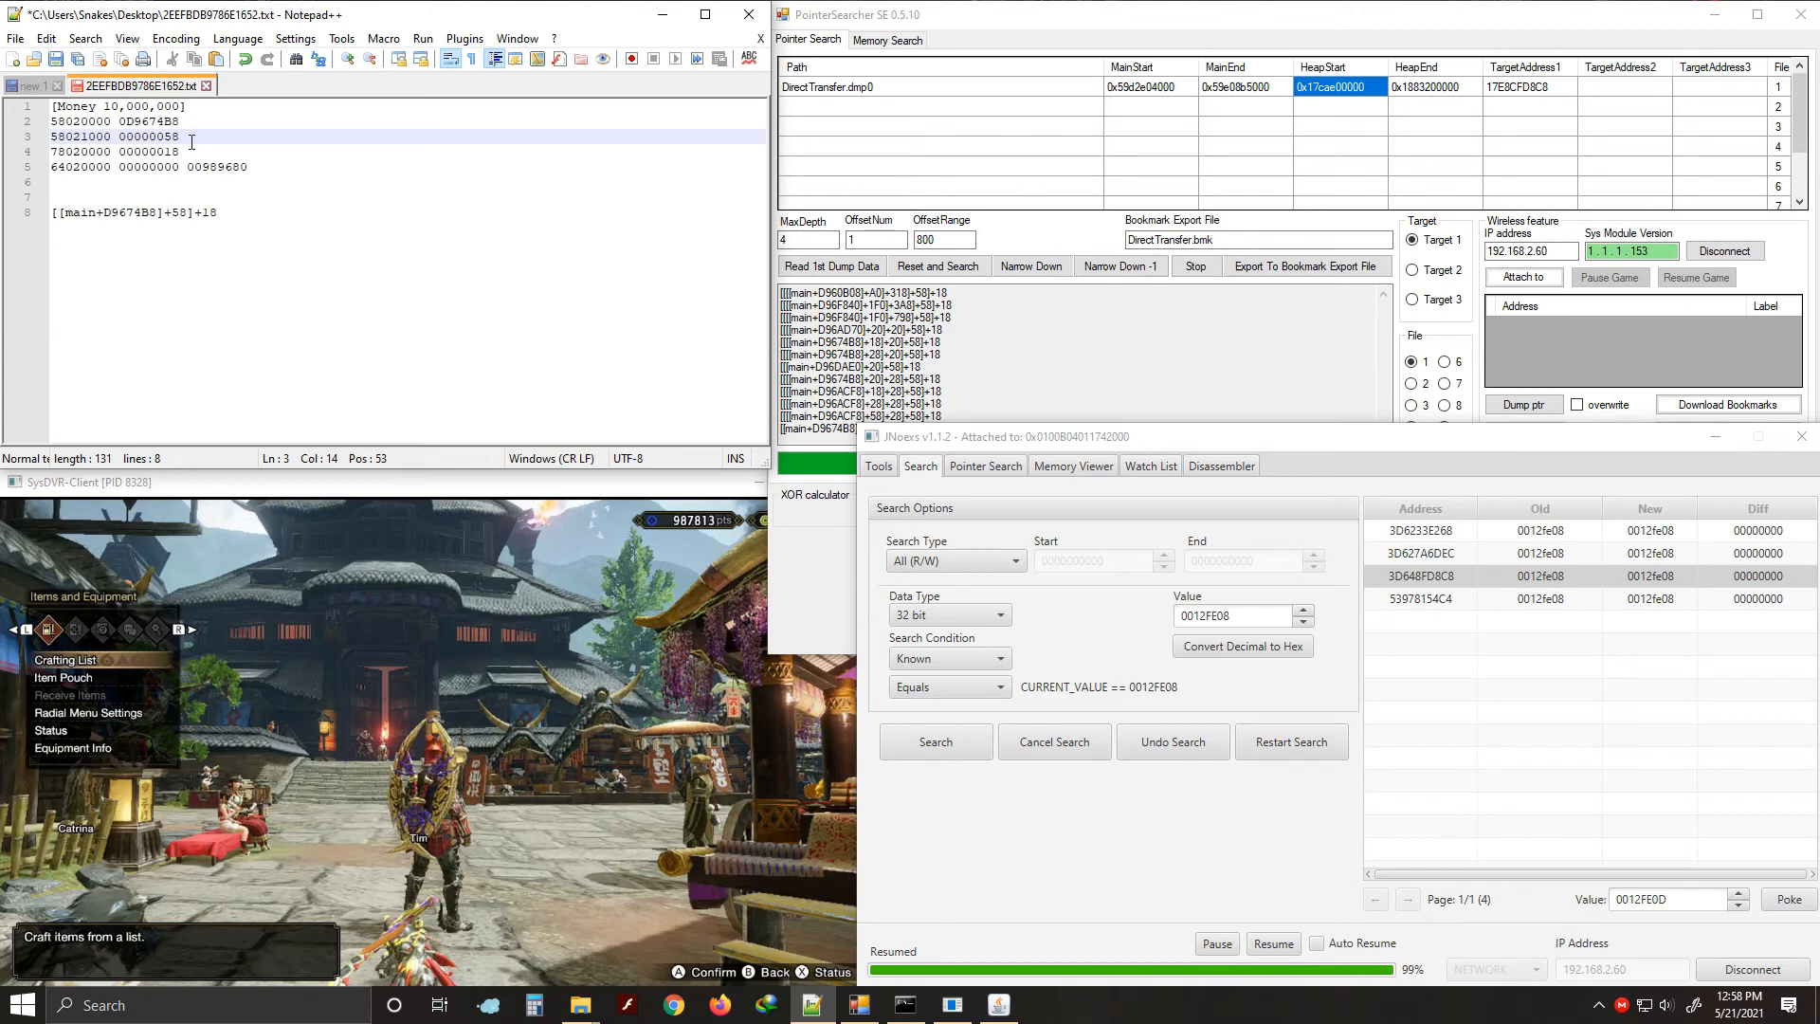
{"action": "left_click_drag", "start_coordinate": [180, 121], "coordinate": [122, 123]}
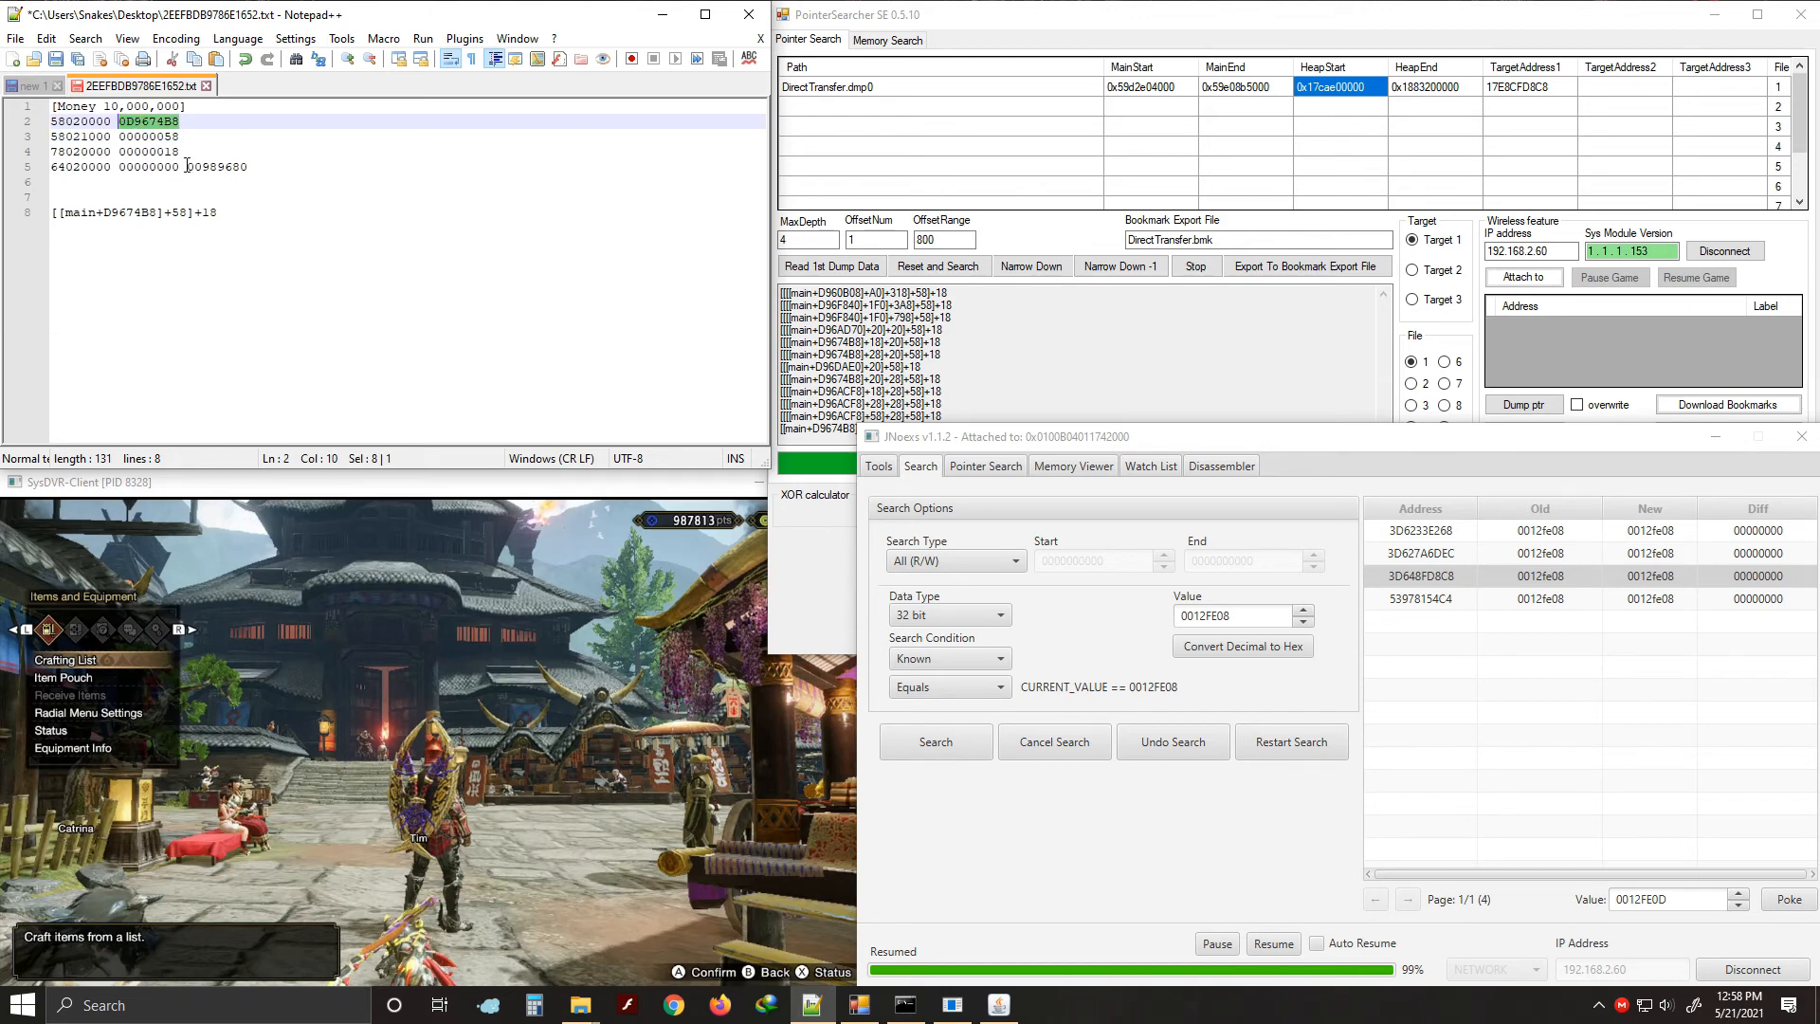
{"action": "double_click", "coordinate": [122, 219]}
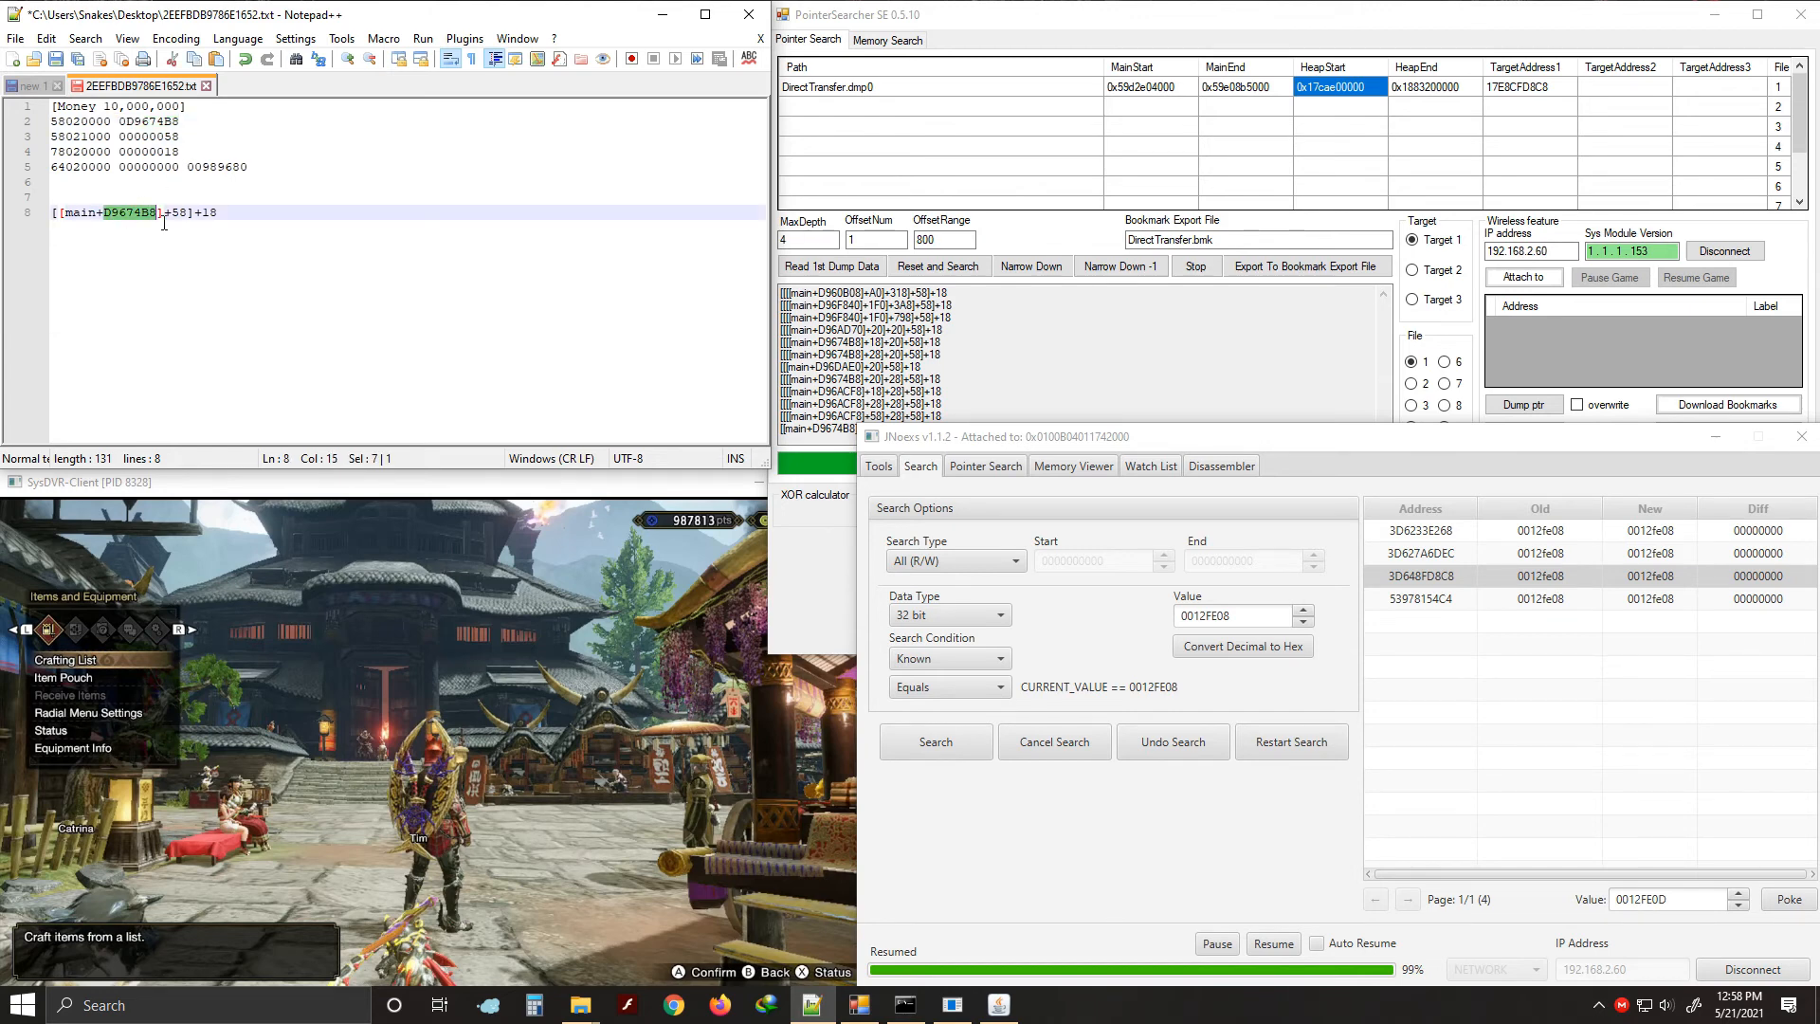
{"action": "left_click", "coordinate": [187, 247]}
{"action": "left_click", "coordinate": [158, 199]}
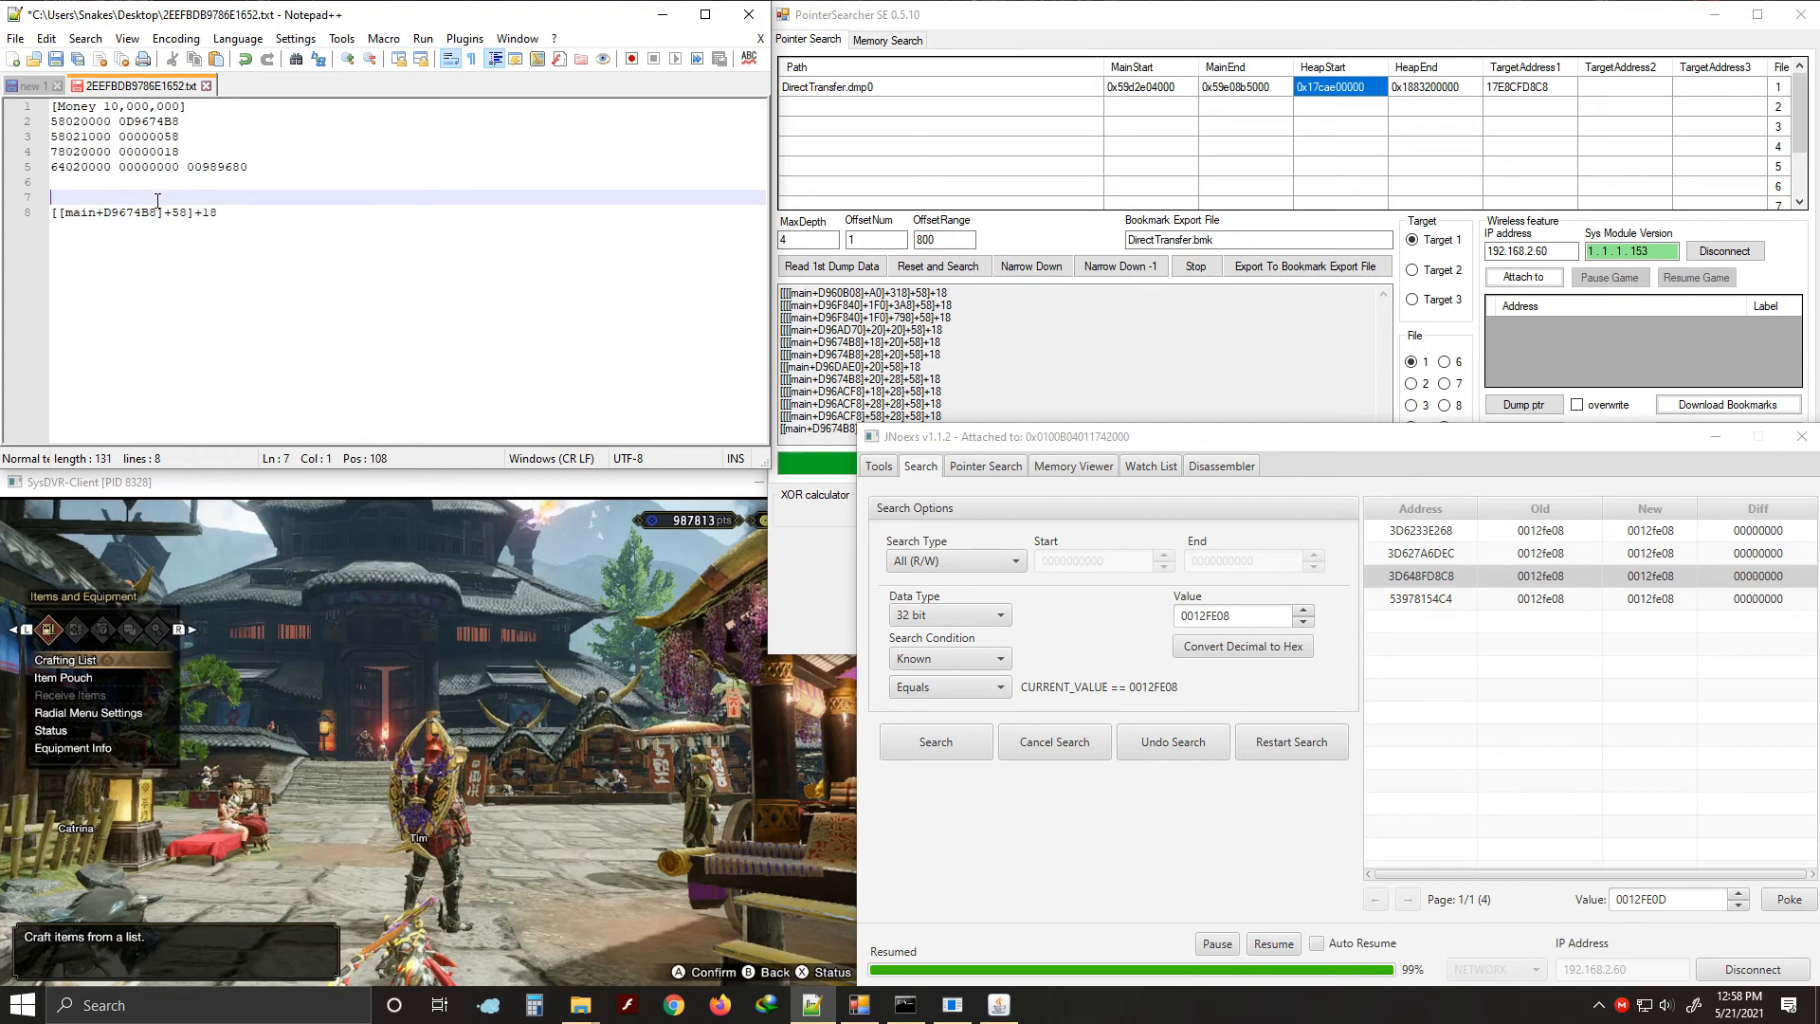
{"action": "left_click", "coordinate": [219, 277]}
{"action": "left_click", "coordinate": [135, 198]}
{"action": "left_click", "coordinate": [119, 226]}
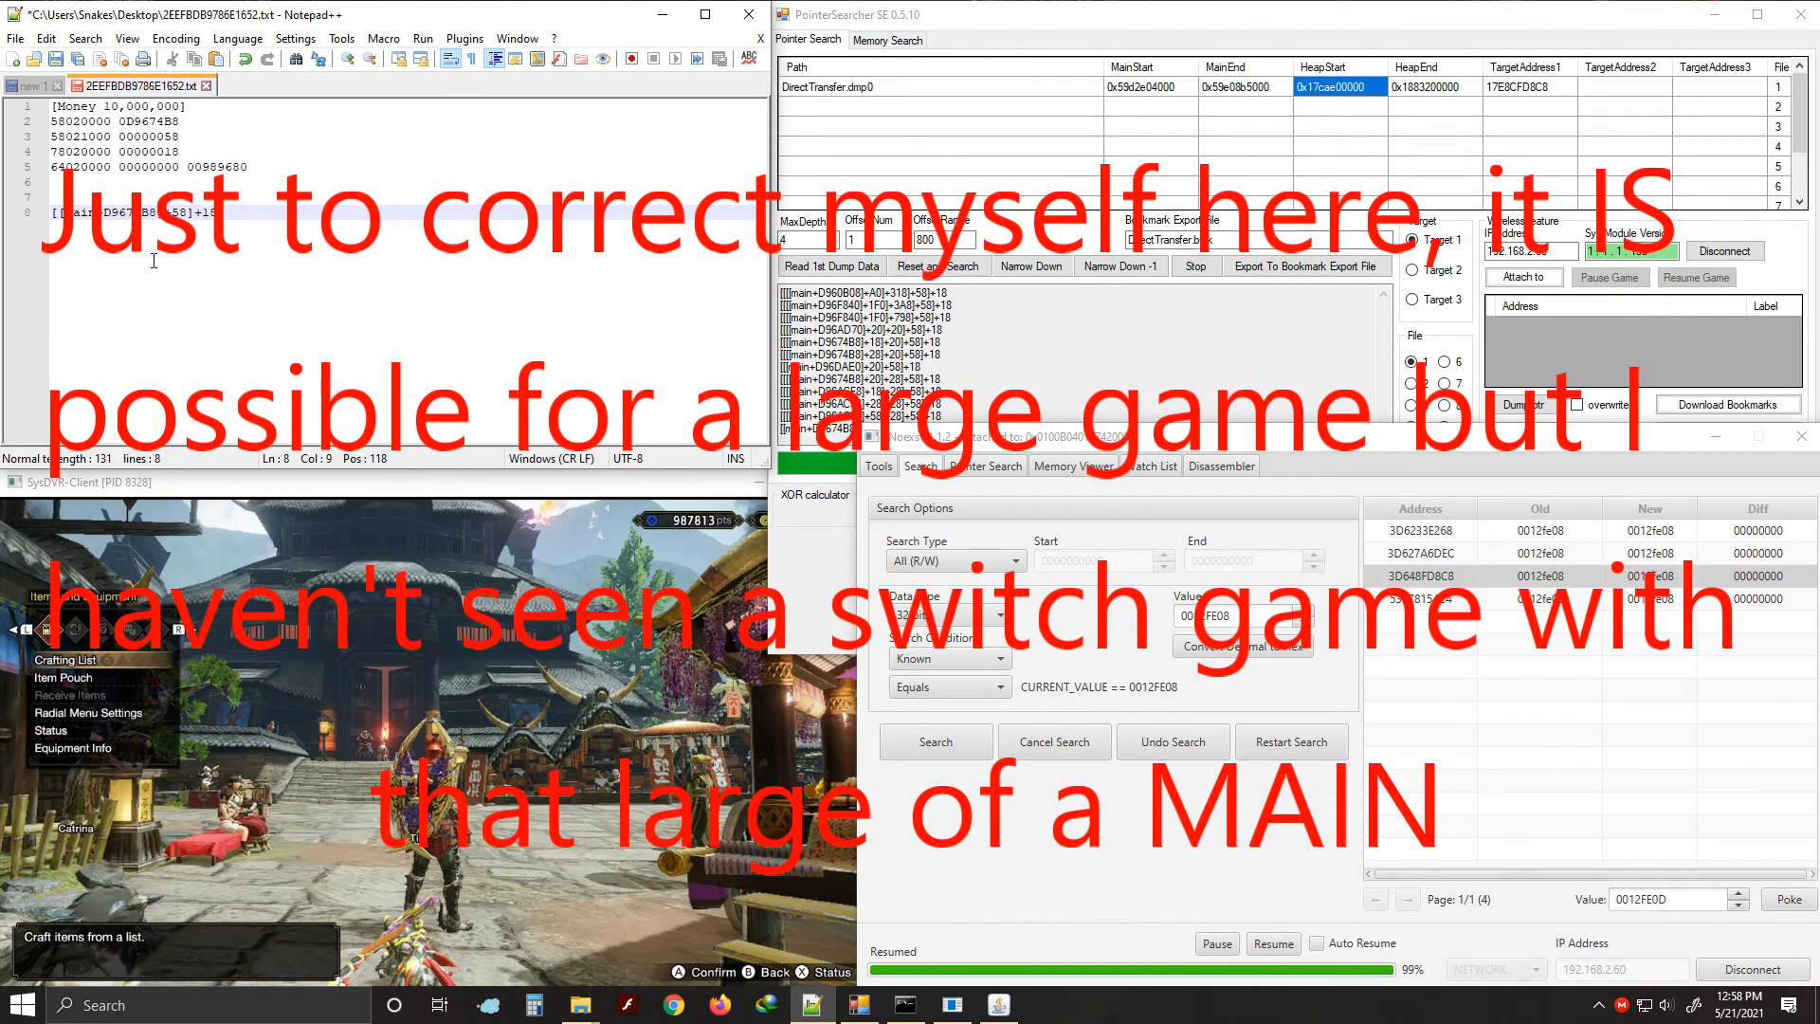
{"action": "key", "text": "Up"}
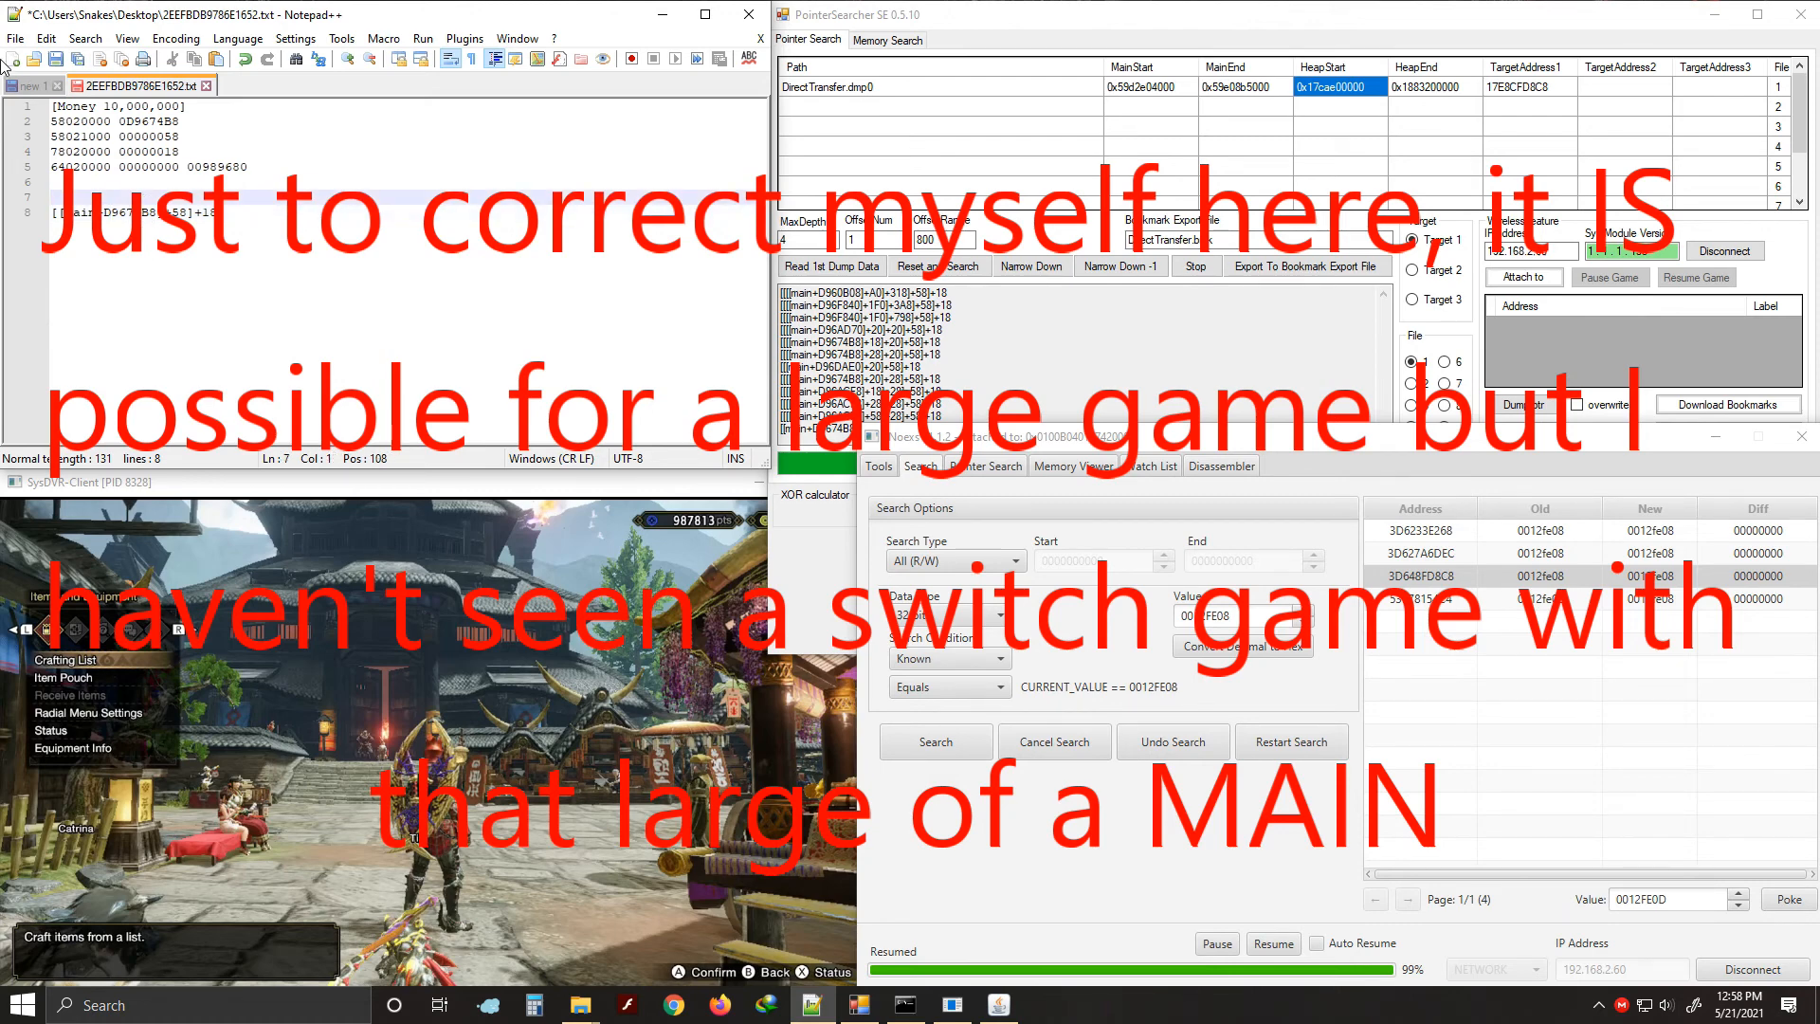
{"action": "left_click", "coordinate": [28, 86]}
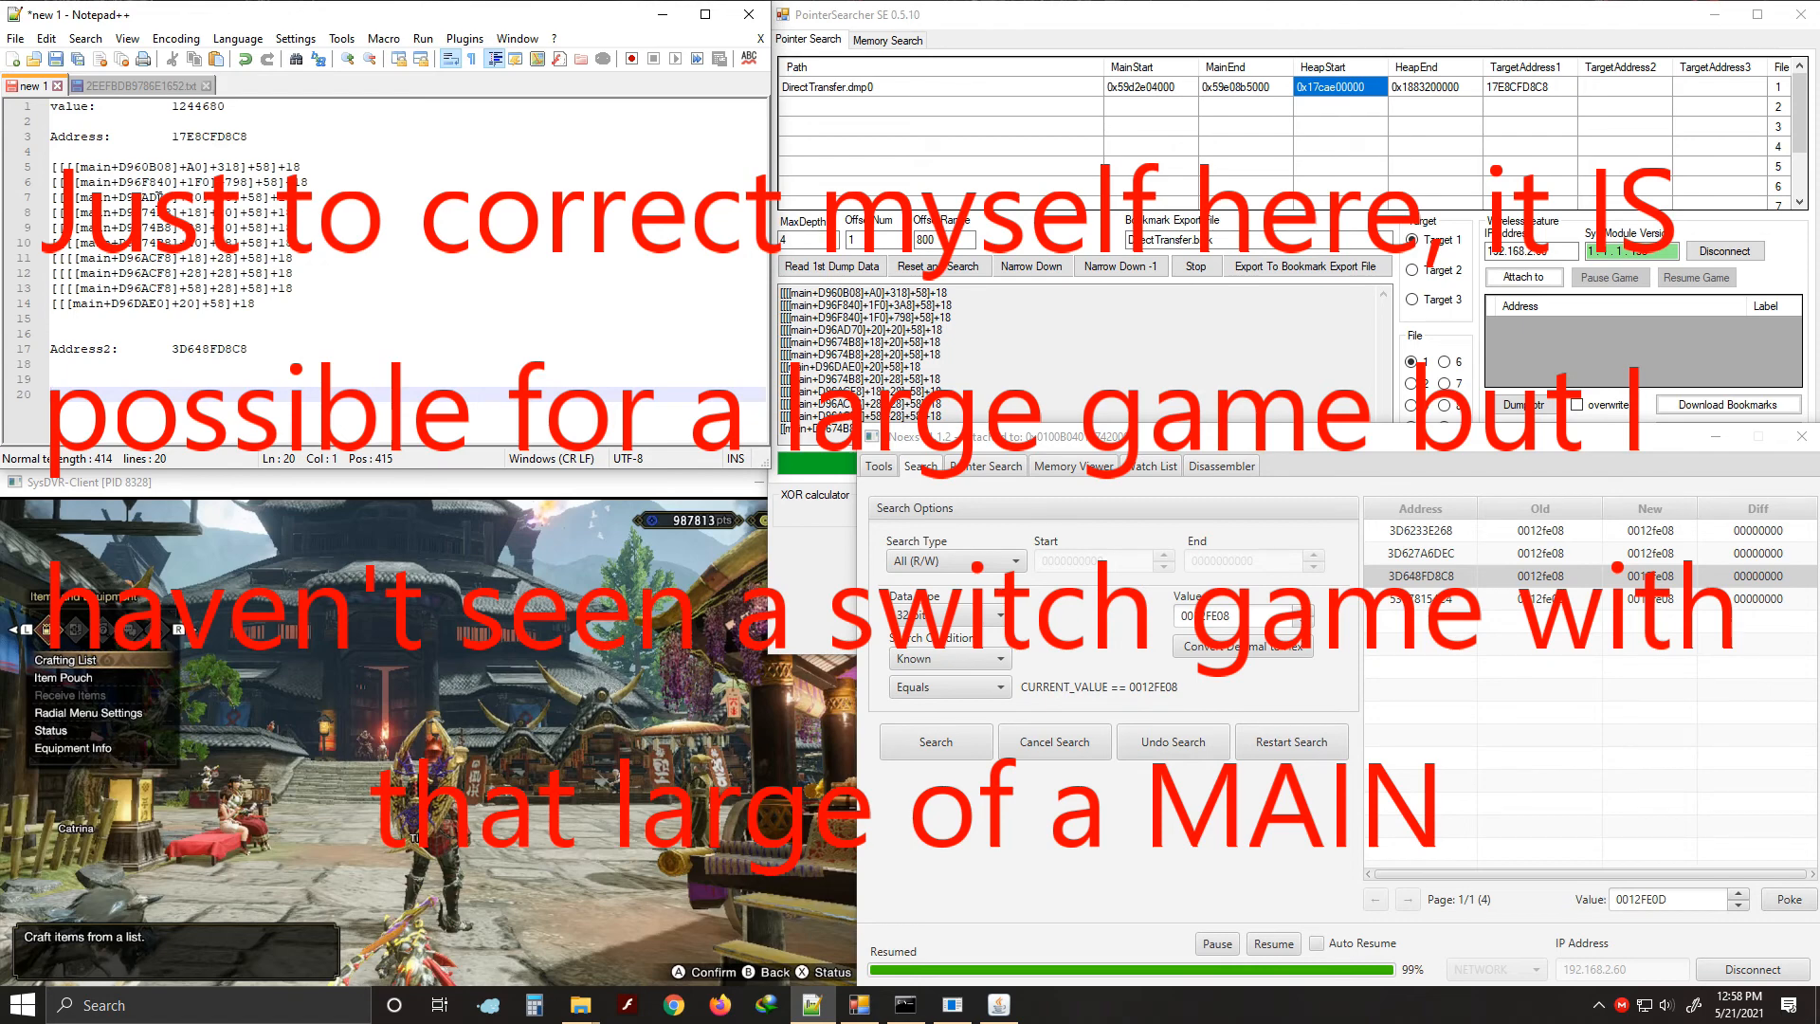
{"action": "left_click", "coordinate": [133, 85]}
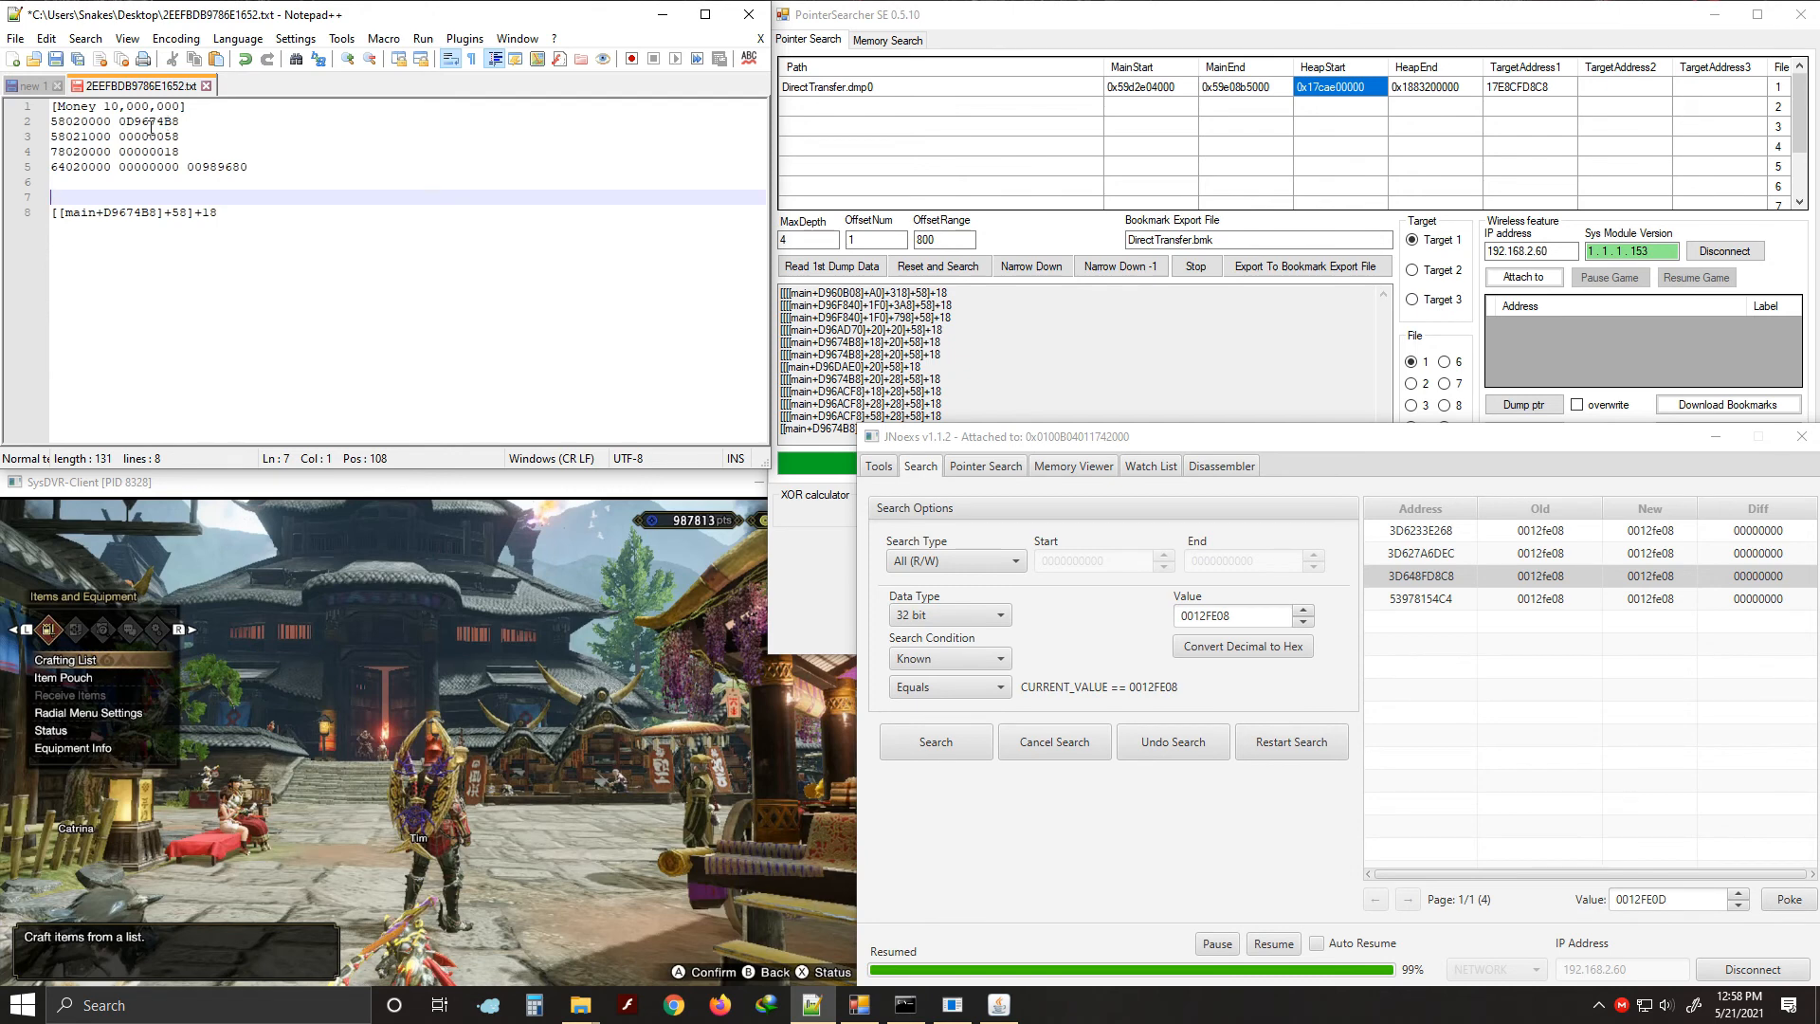
Examine the eight-digit padding of the offset blocks on lines 2 to 4 of the money code
{"action": "left_click_drag", "start_coordinate": [128, 128], "coordinate": [196, 127]}
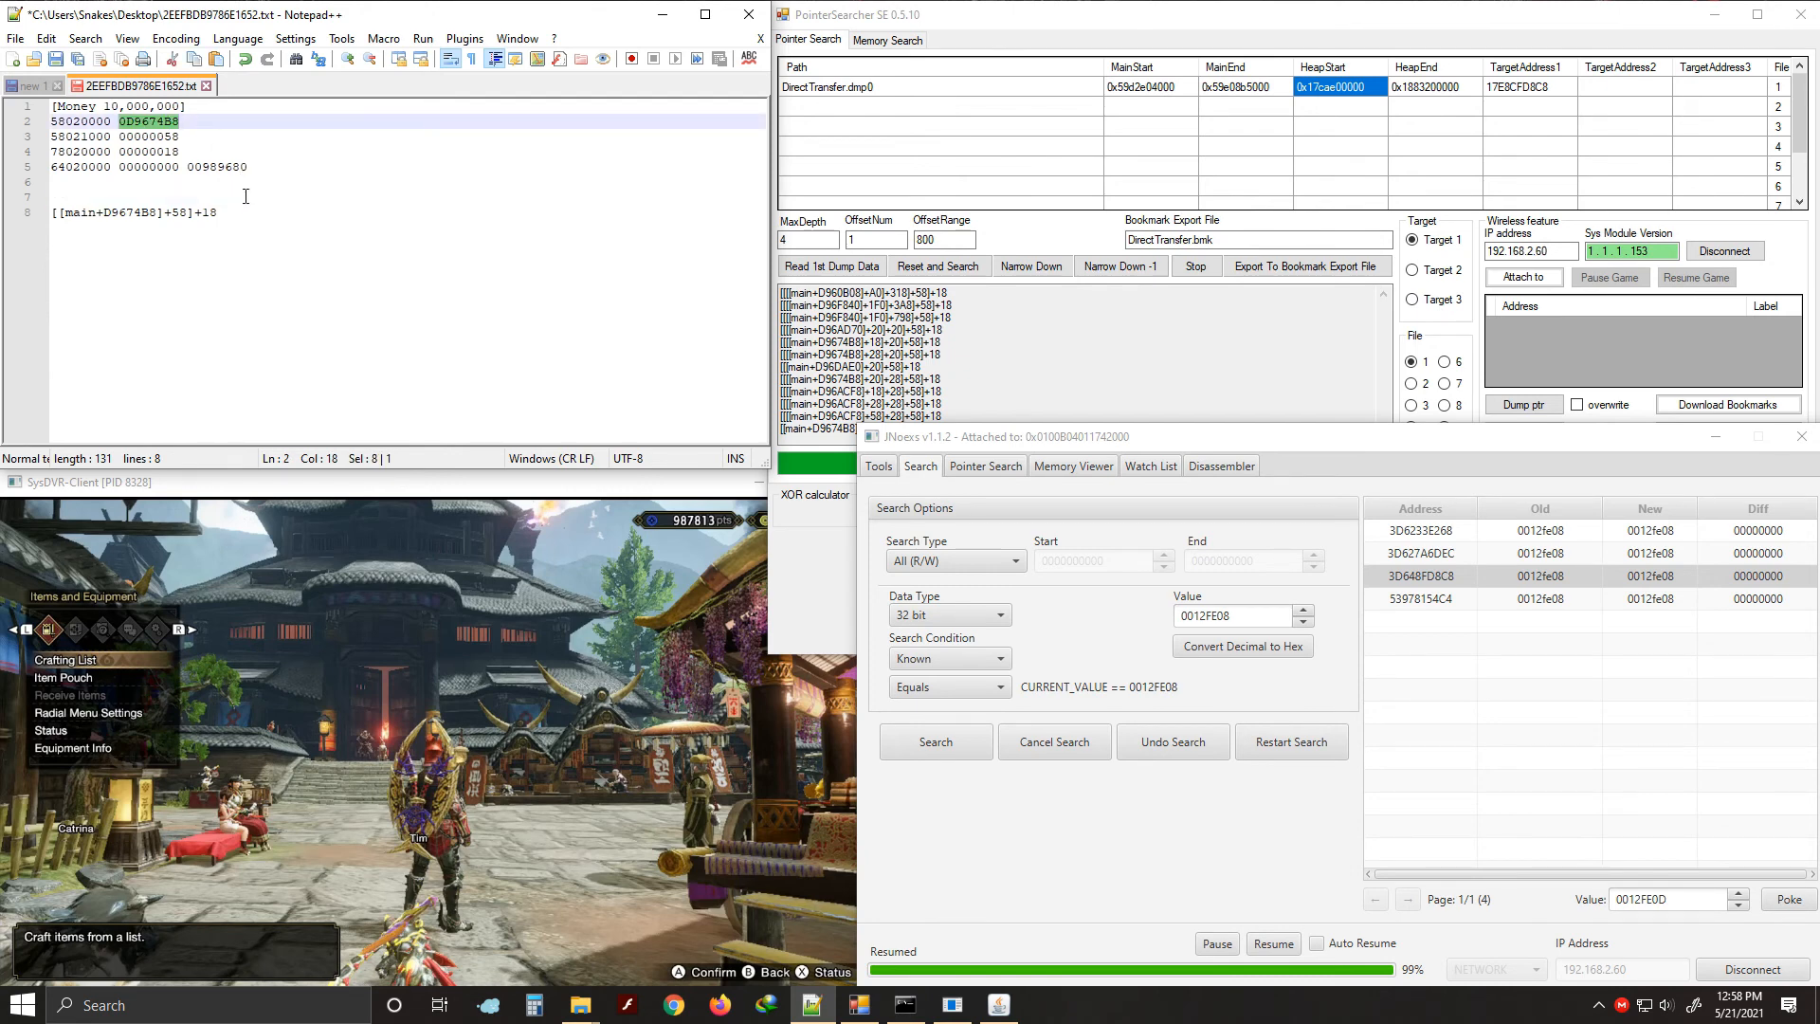
{"action": "left_click", "coordinate": [203, 141]}
{"action": "left_click_drag", "start_coordinate": [191, 127], "coordinate": [120, 125]}
{"action": "left_click", "coordinate": [136, 125]}
{"action": "left_click", "coordinate": [167, 137]}
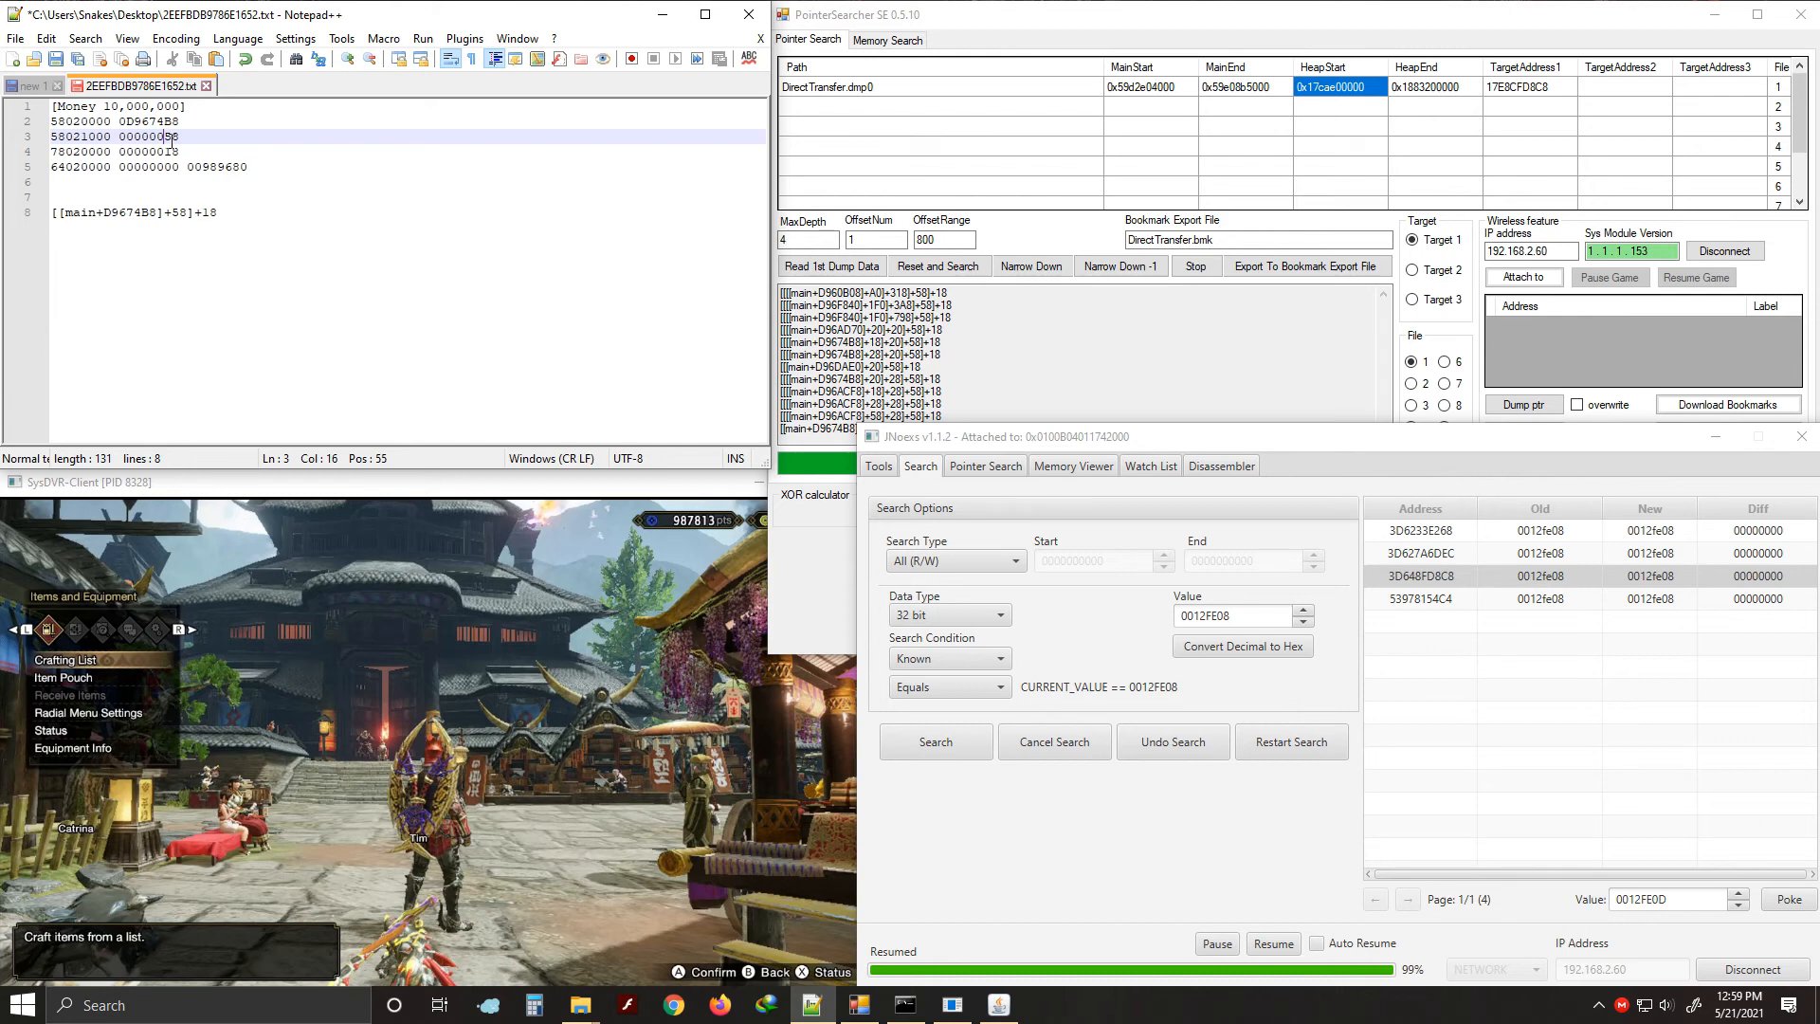
{"action": "left_click", "coordinate": [158, 125]}
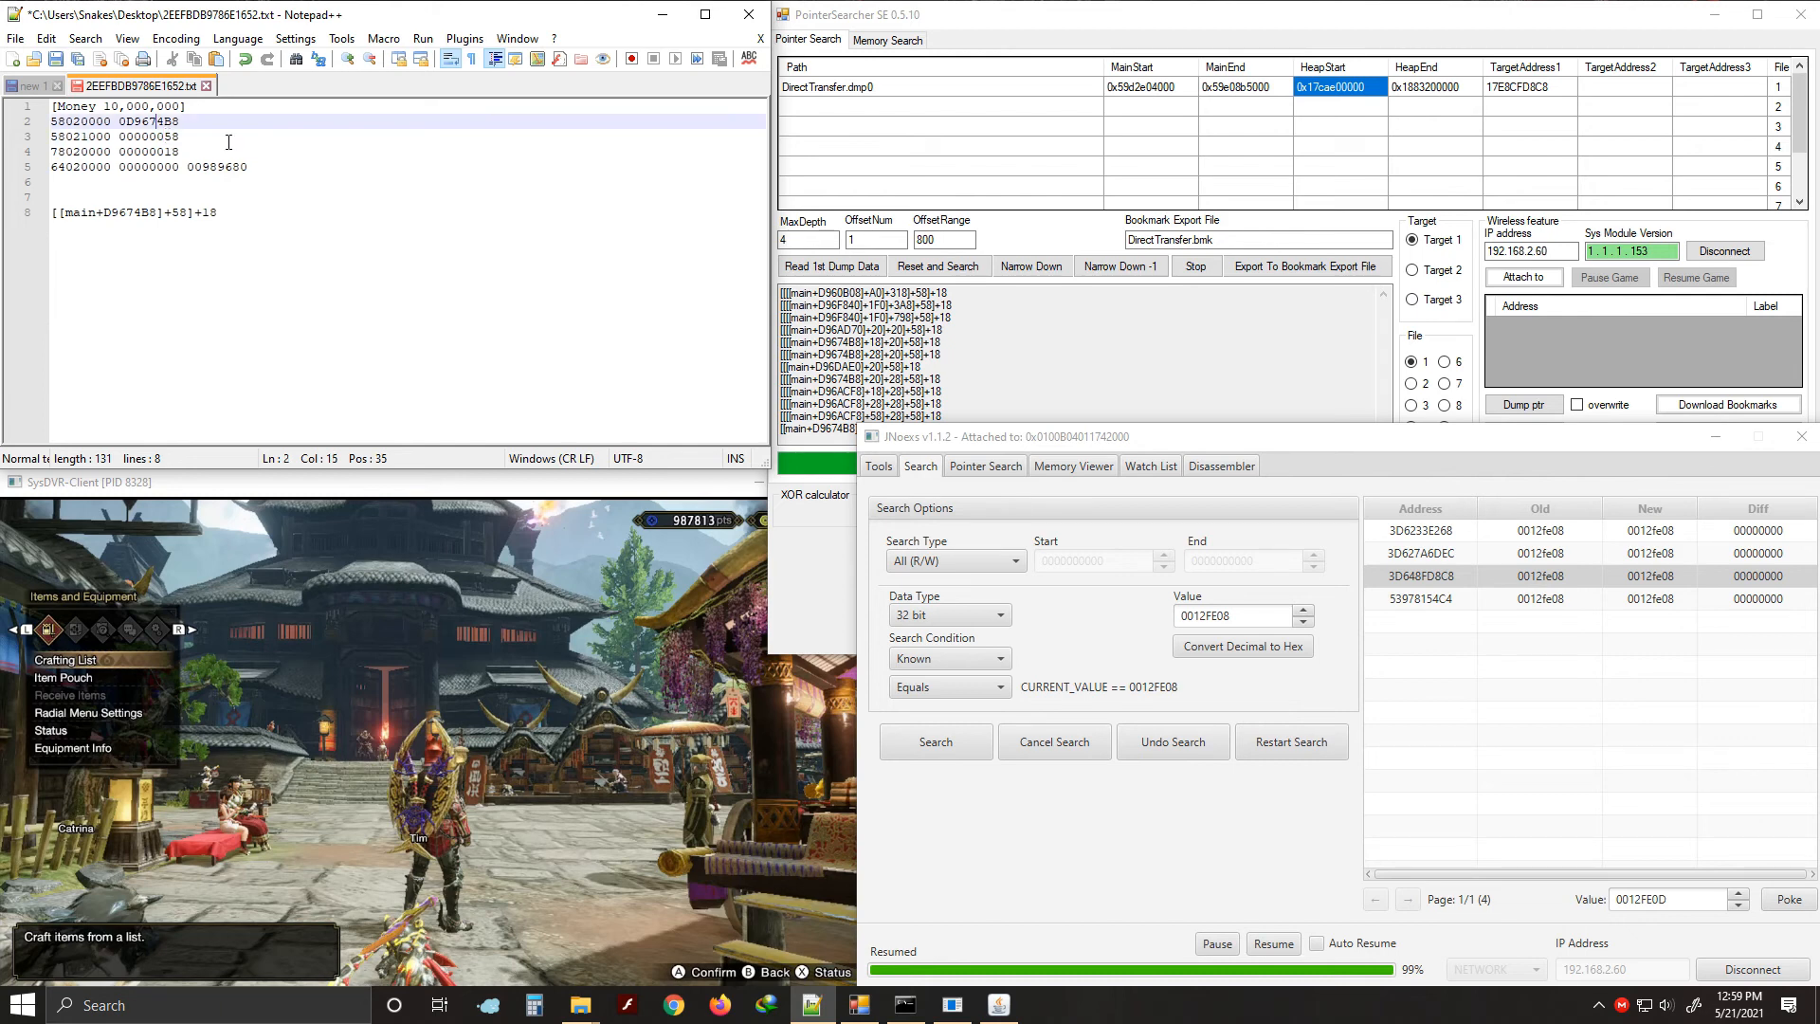
{"action": "left_click_drag", "start_coordinate": [197, 127], "coordinate": [131, 126]}
{"action": "left_click", "coordinate": [129, 126]}
{"action": "left_click_drag", "start_coordinate": [216, 127], "coordinate": [123, 125]}
{"action": "left_click", "coordinate": [208, 129]}
{"action": "left_click", "coordinate": [195, 154]}
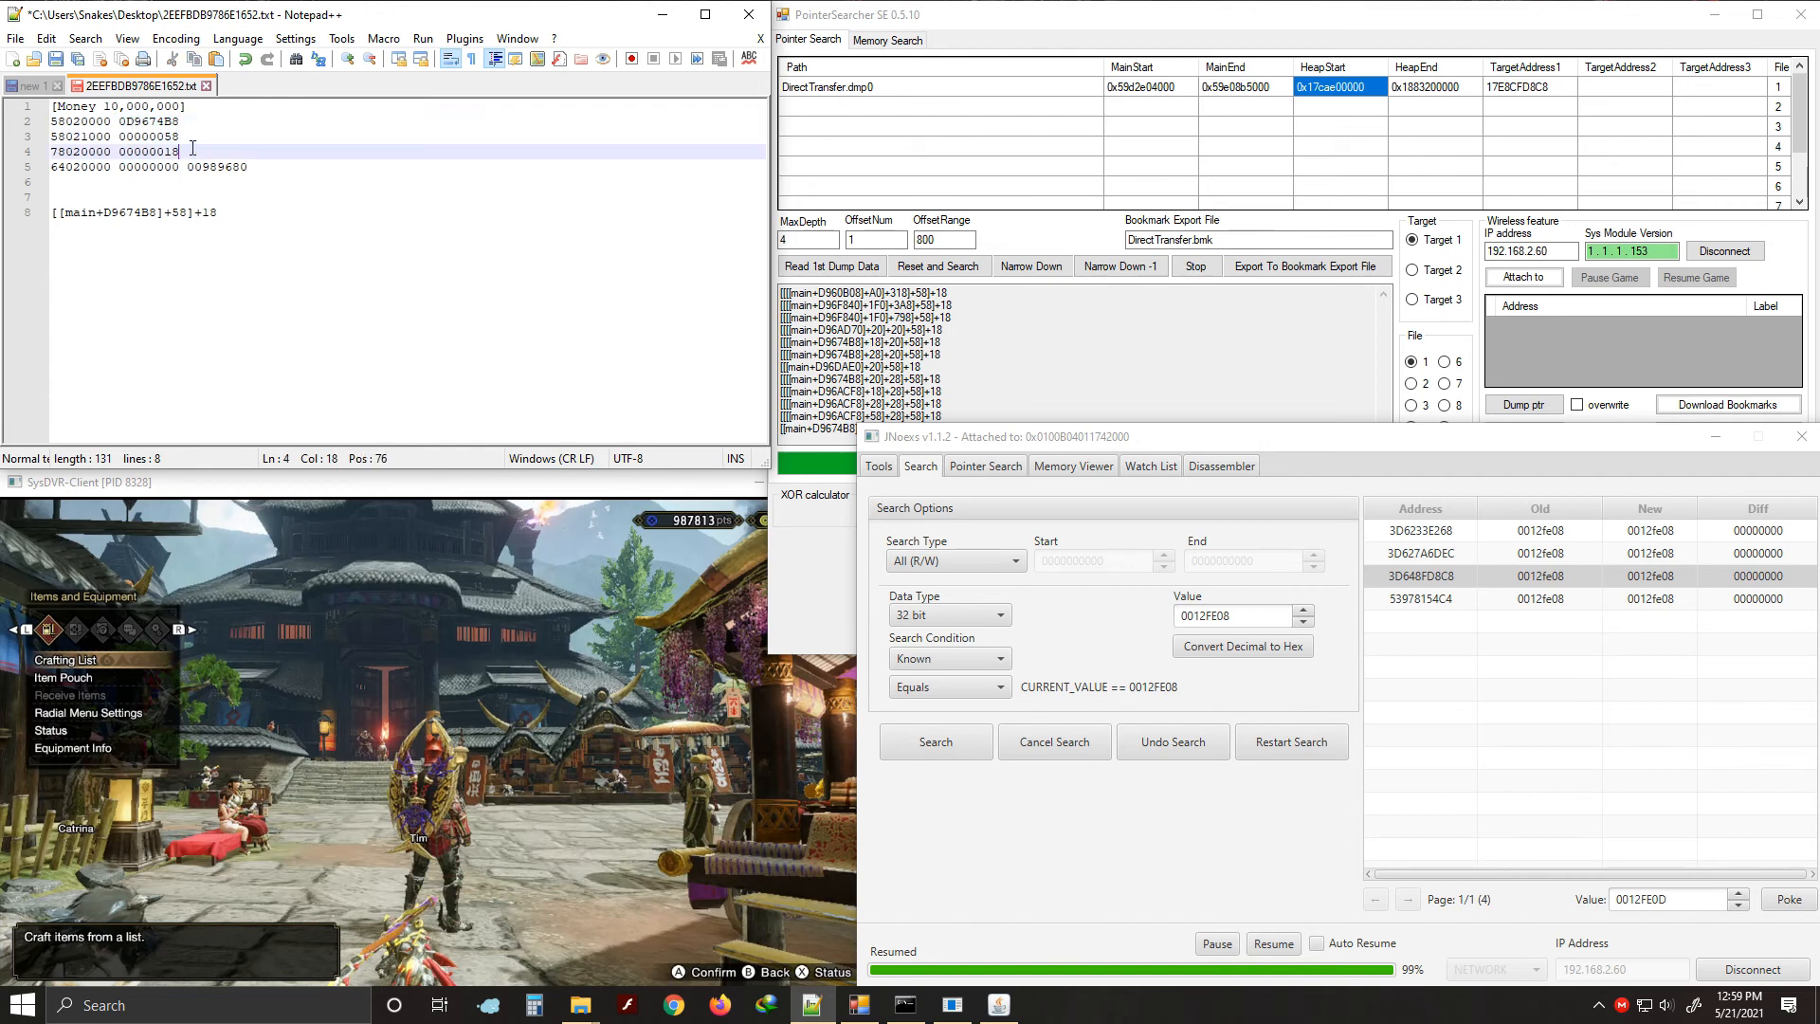
{"action": "left_click", "coordinate": [195, 141]}
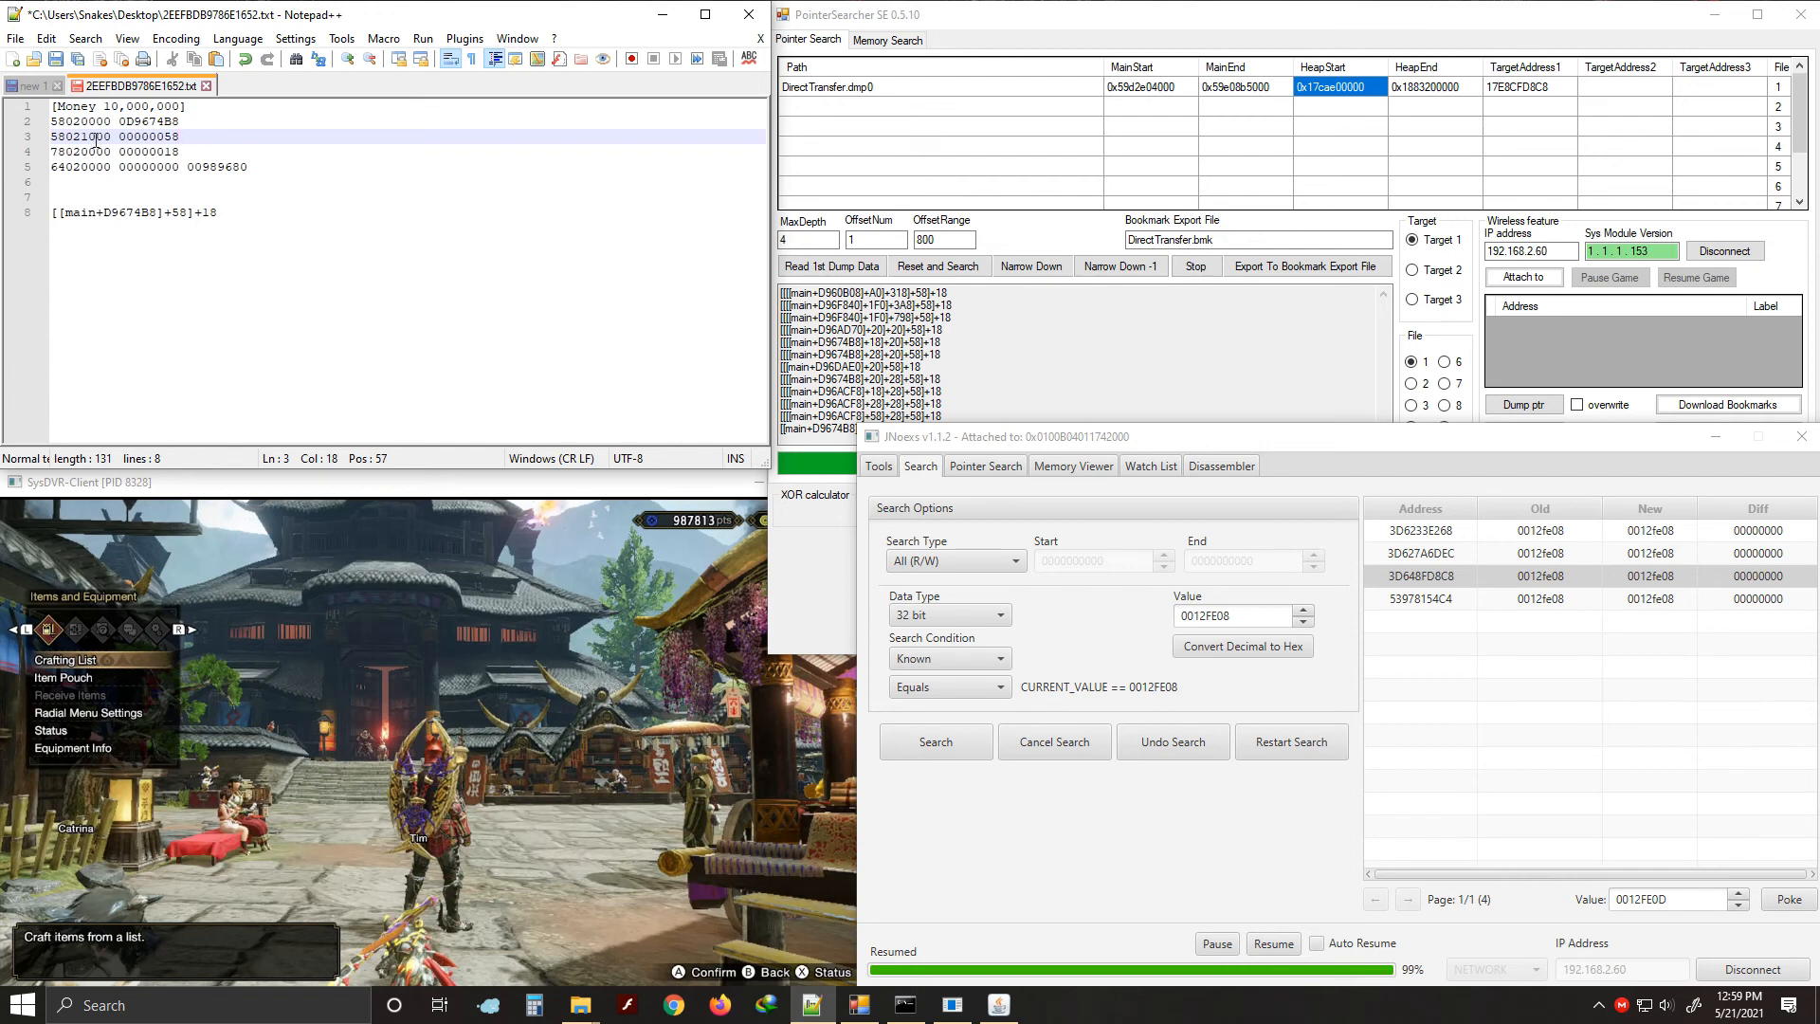
Match offsets 58 and 18 in the pointer path with lines 3 and 4, and examine the value-writing instruction on line 5
{"action": "key", "text": "Up"}
{"action": "key", "text": "Down"}
{"action": "left_click", "coordinate": [199, 213]}
{"action": "mouse_move", "coordinate": [187, 213]}
{"action": "left_mouse_down"}
{"action": "mouse_move", "coordinate": [172, 213]}
{"action": "mouse_move", "coordinate": [214, 212]}
{"action": "left_mouse_up"}
{"action": "left_click", "coordinate": [180, 152]}
{"action": "left_click", "coordinate": [243, 217]}
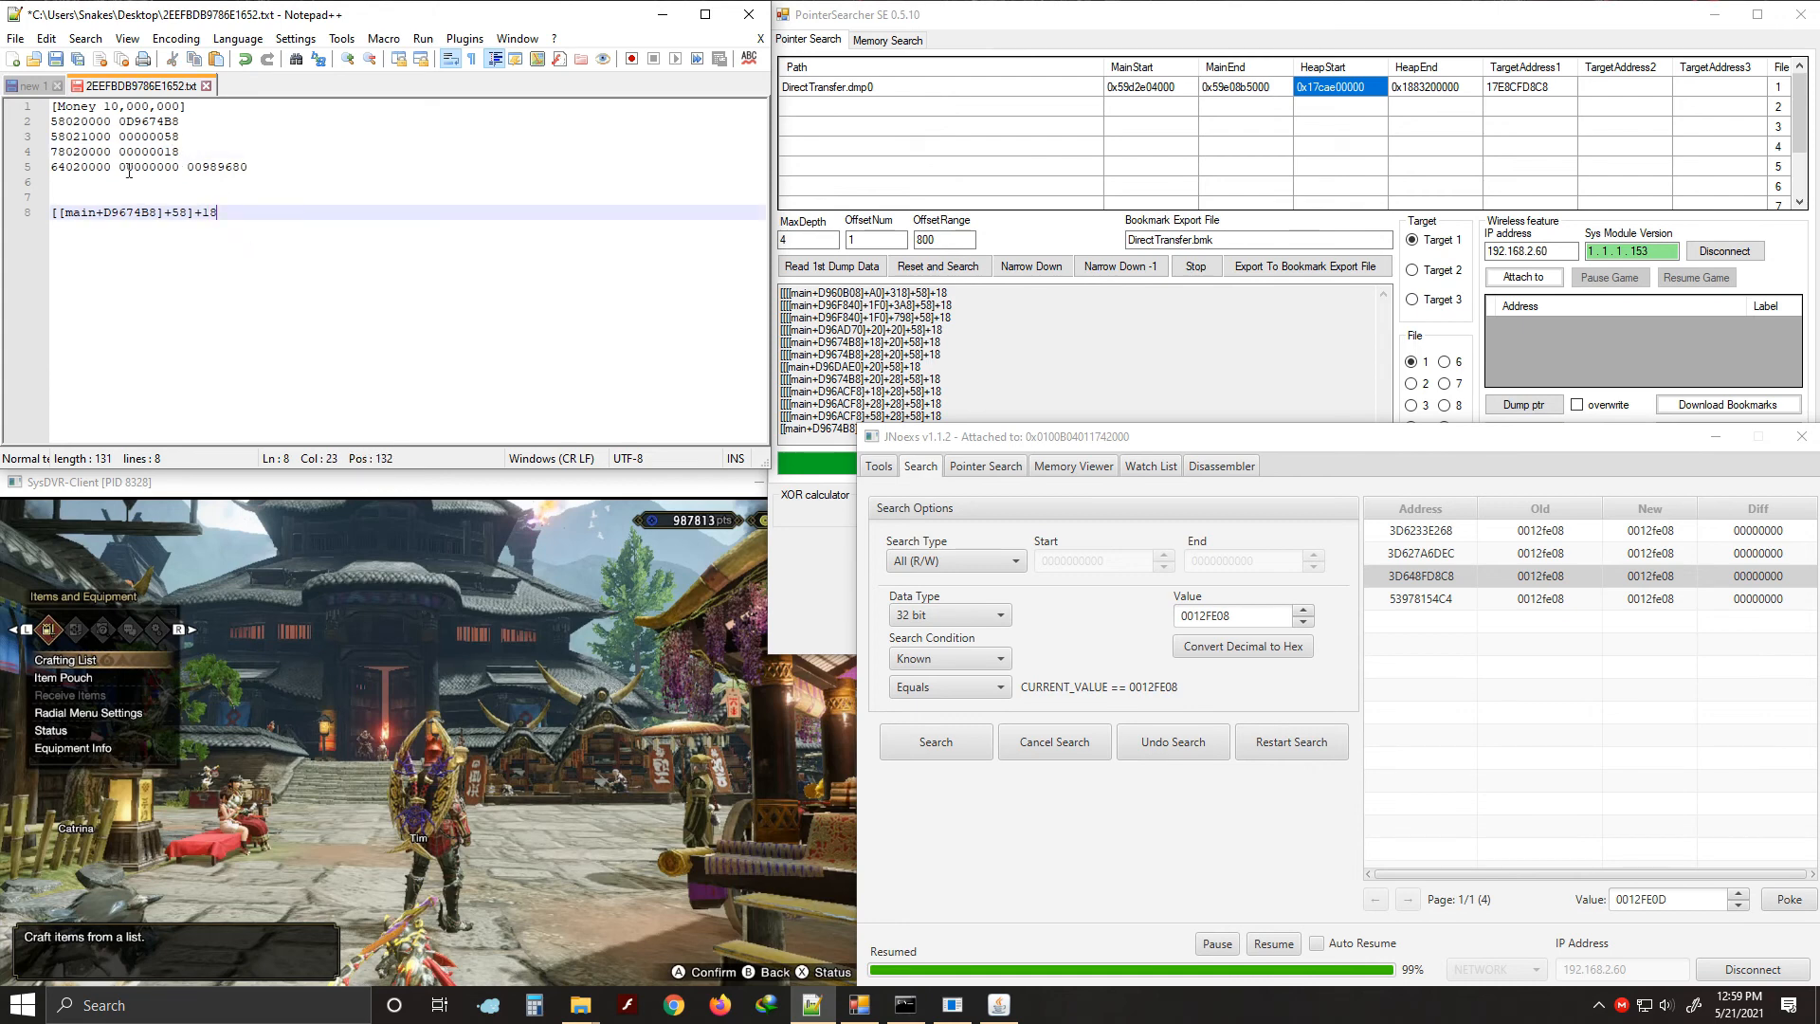
{"action": "left_click_drag", "start_coordinate": [250, 172], "coordinate": [67, 172]}
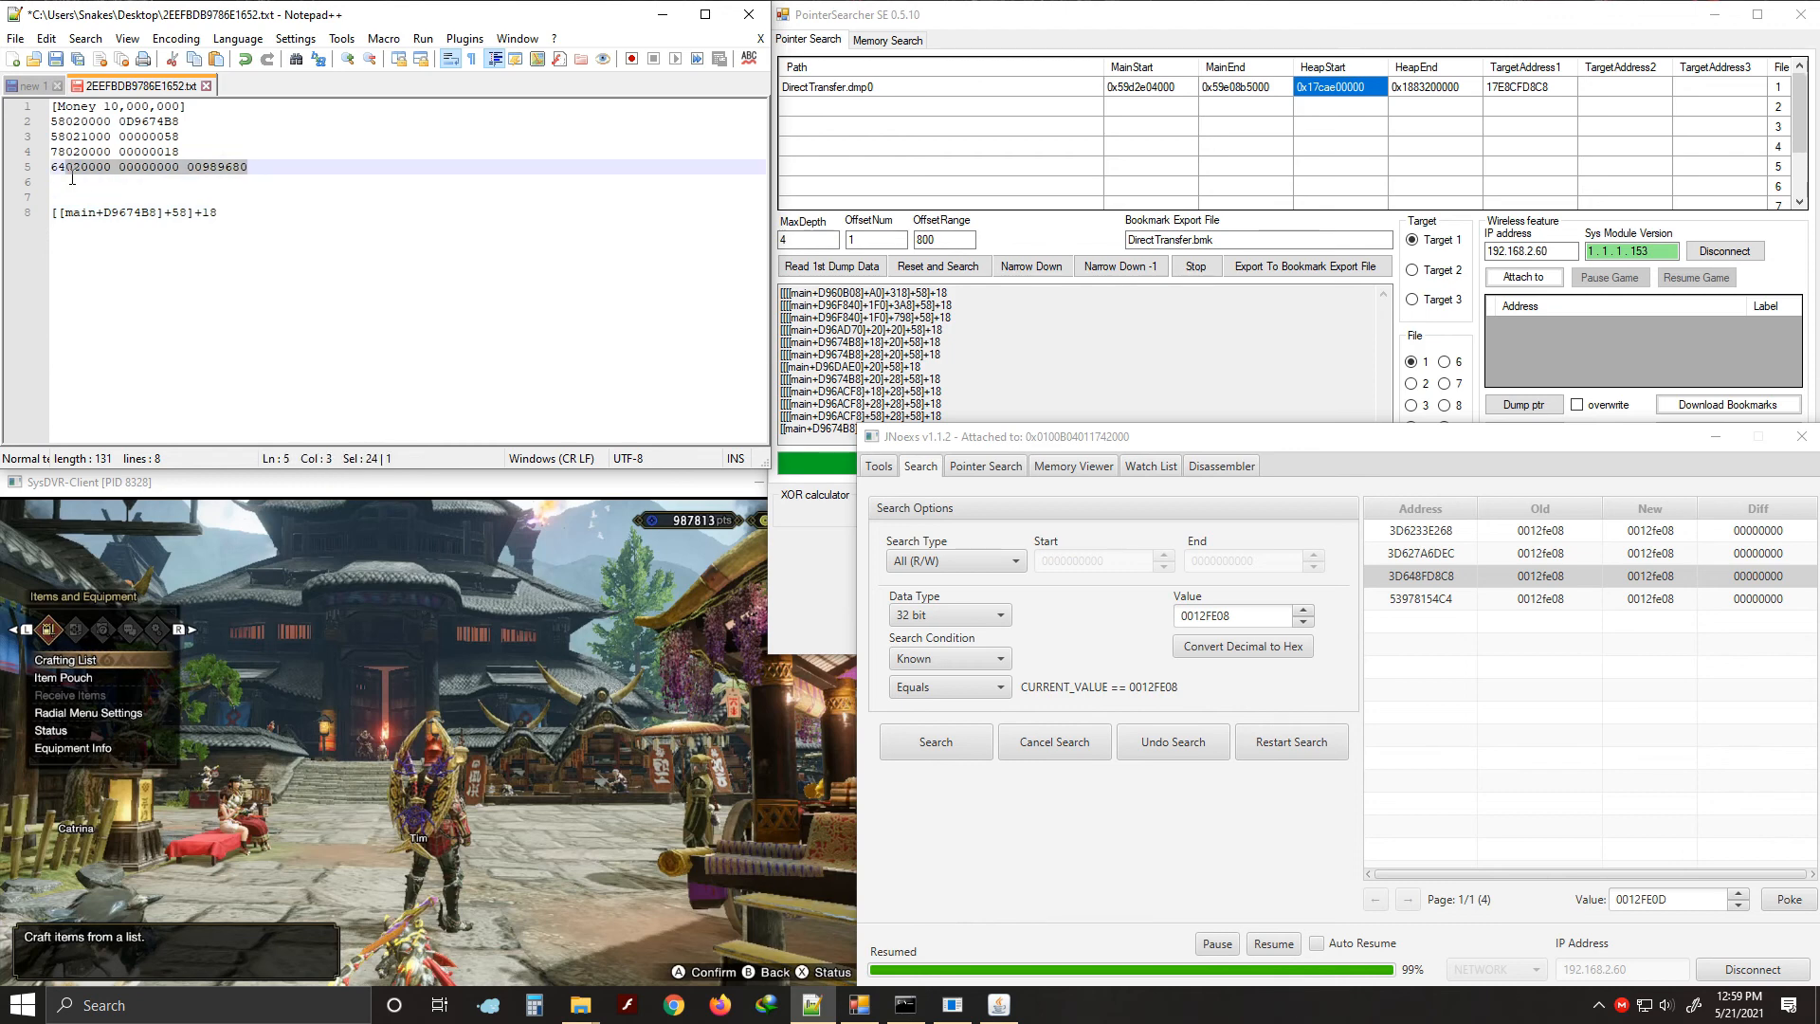
{"action": "left_click", "coordinate": [258, 171]}
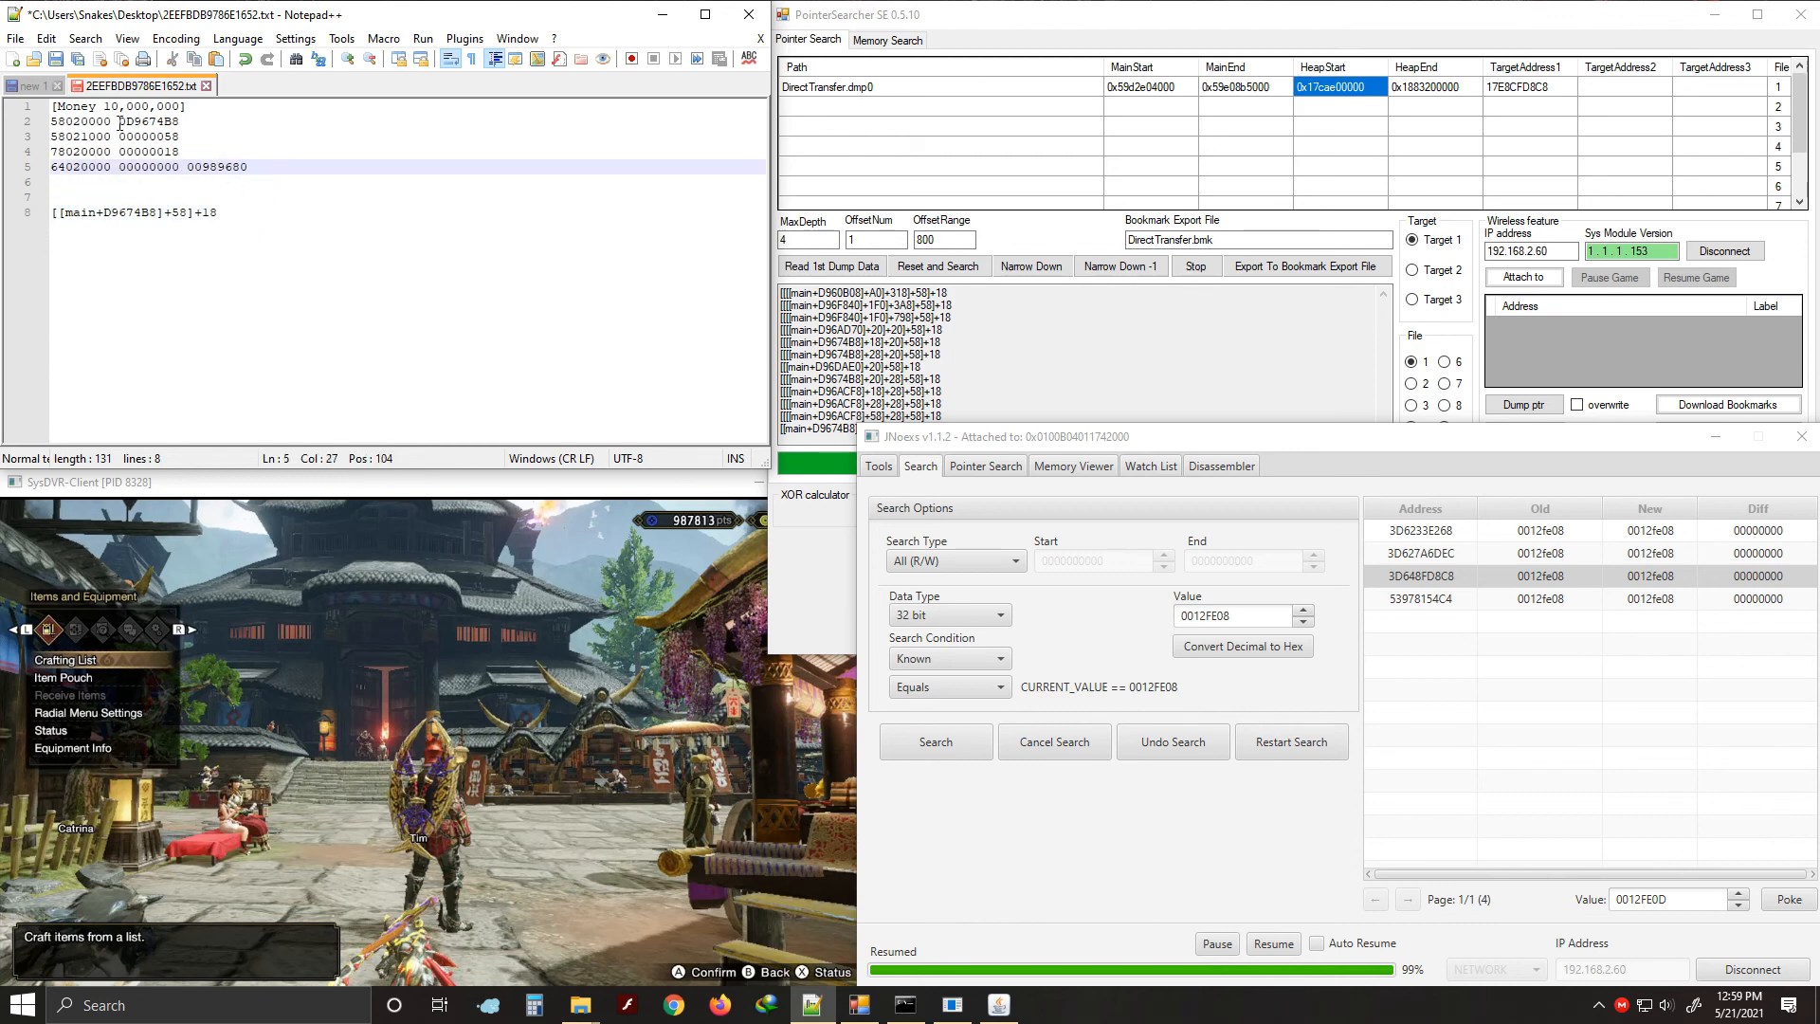
Copy 989680 from the value on line 5 and convert it from hexadecimal to decimal in Calculator's Programmer mode
{"action": "left_click_drag", "start_coordinate": [252, 172], "coordinate": [203, 174]}
{"action": "key", "text": "ctrl+c"}
{"action": "left_click", "coordinate": [535, 1005]}
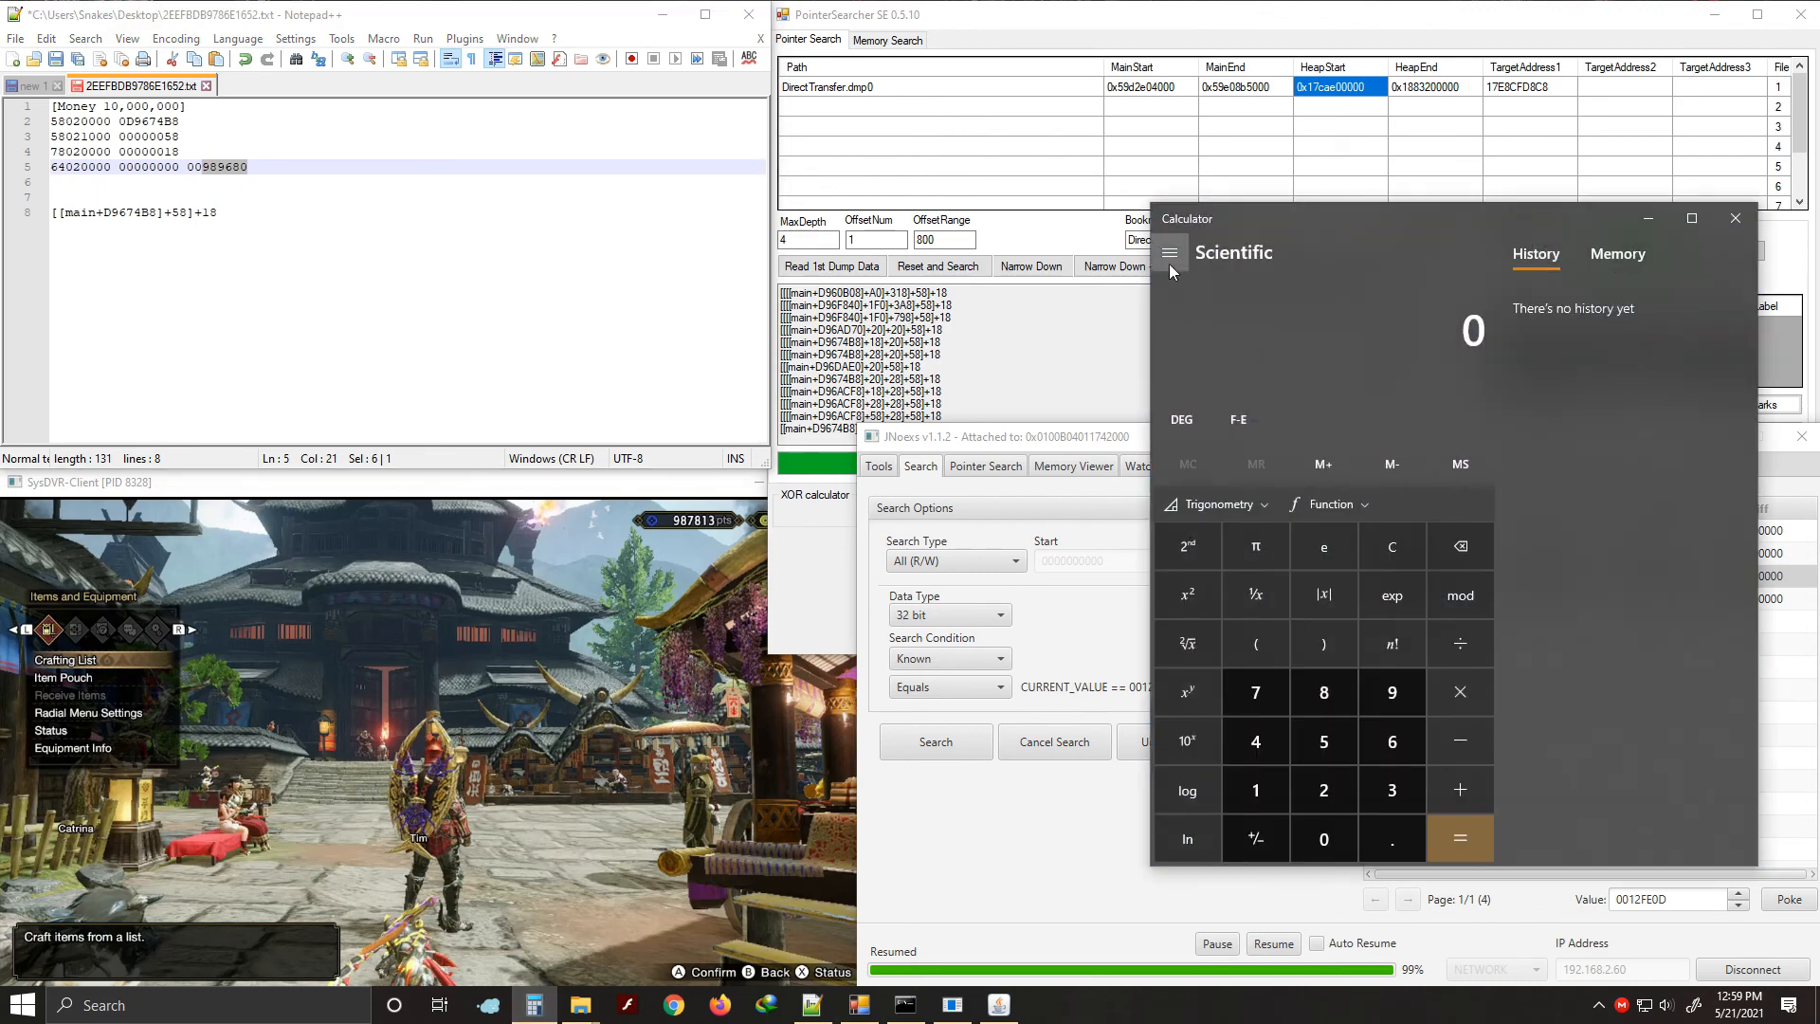
{"action": "left_click", "coordinate": [1170, 254]}
{"action": "left_click", "coordinate": [1255, 452]}
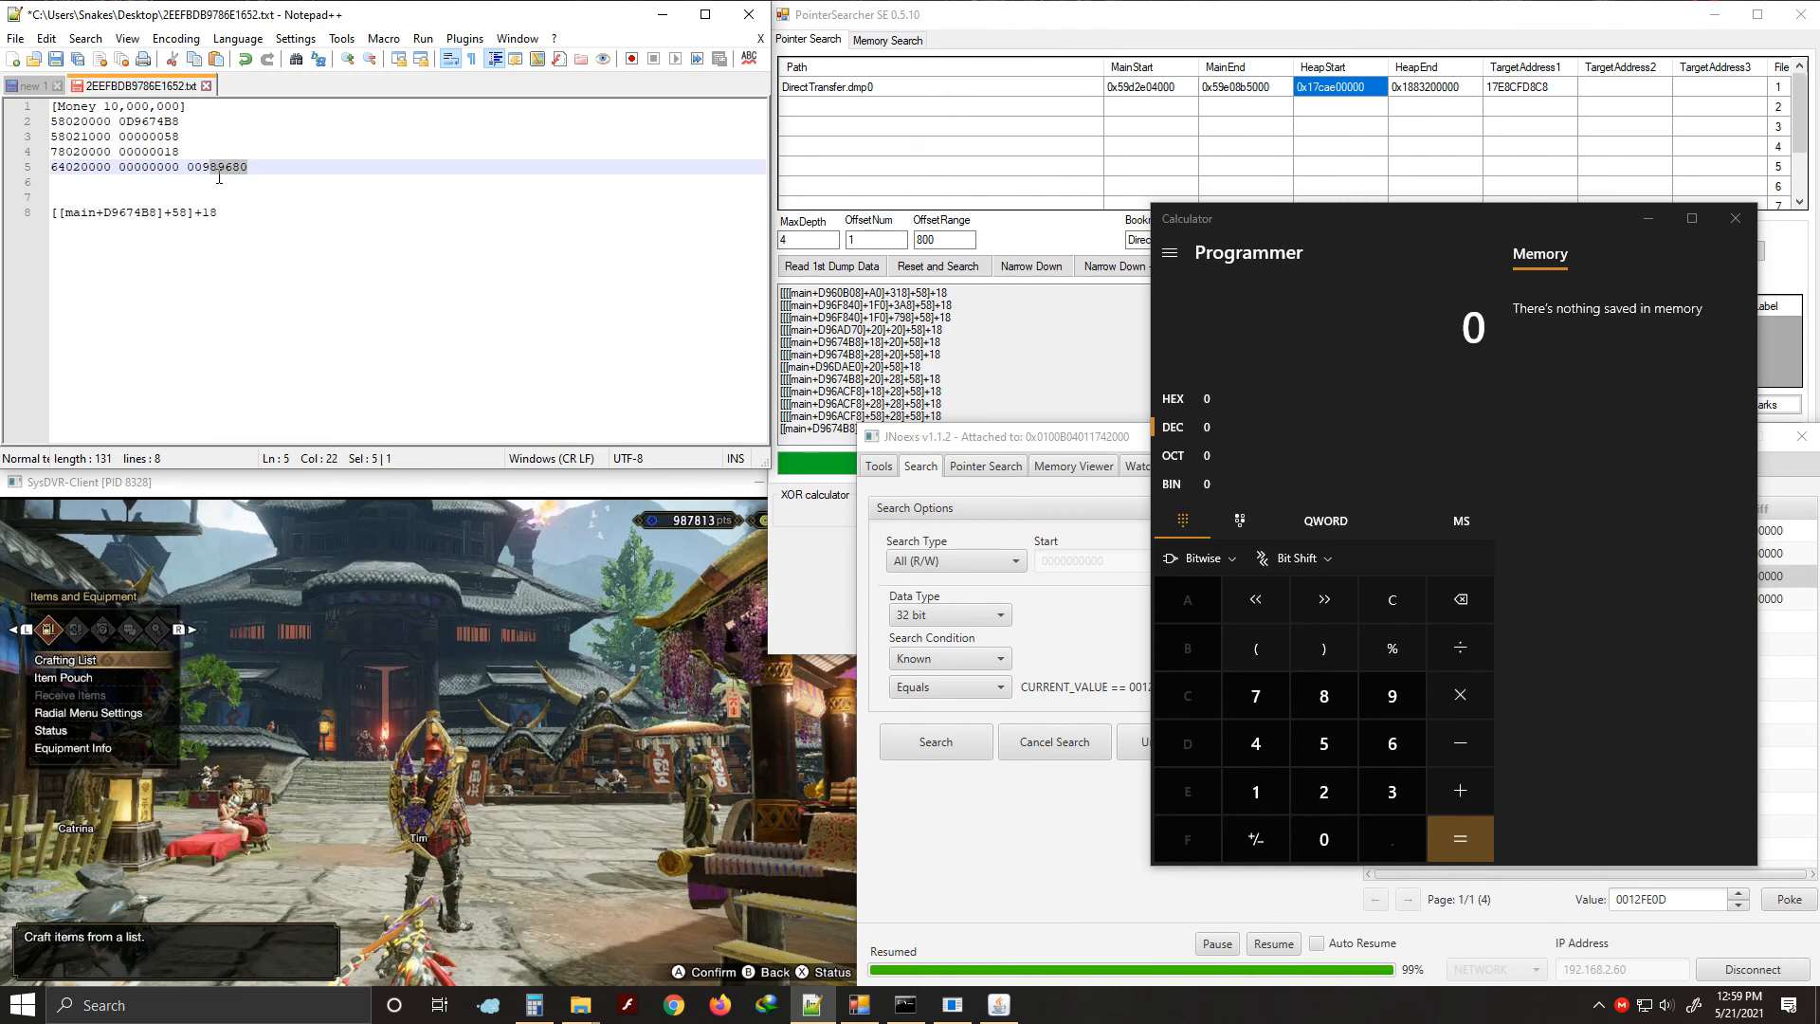
{"action": "left_click", "coordinate": [1214, 394]}
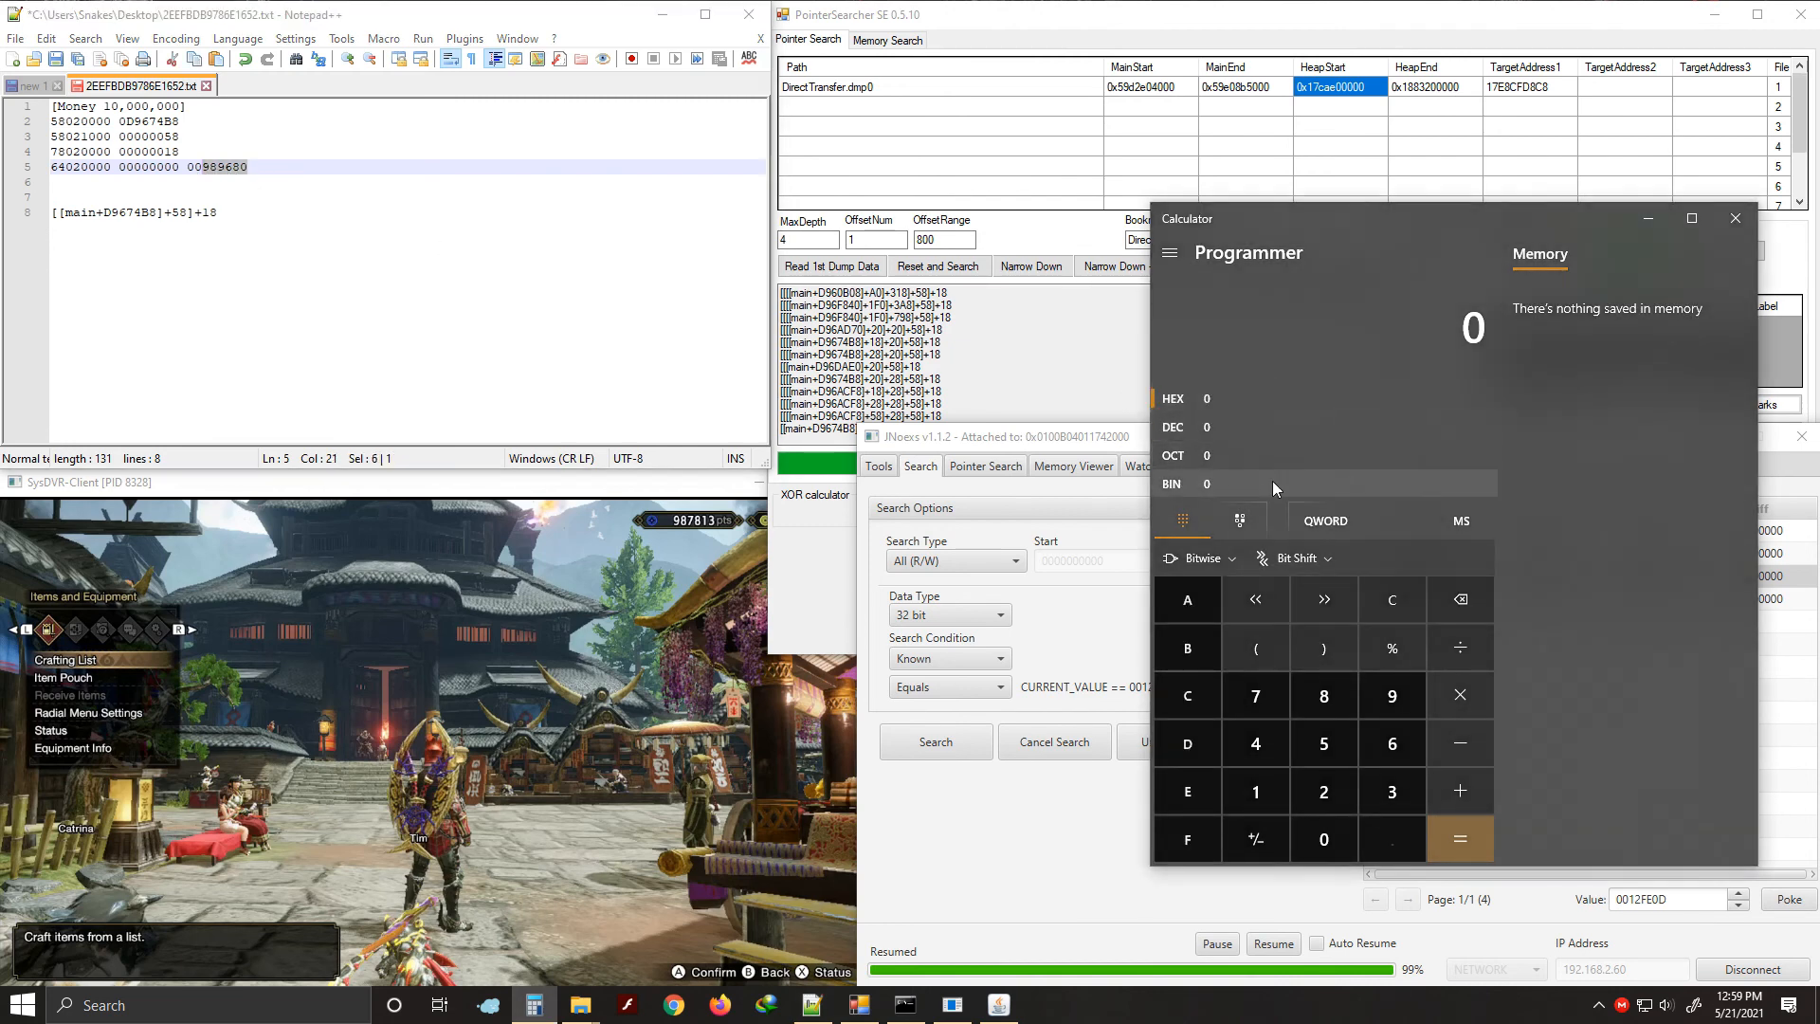
{"action": "key", "text": "ctrl+v"}
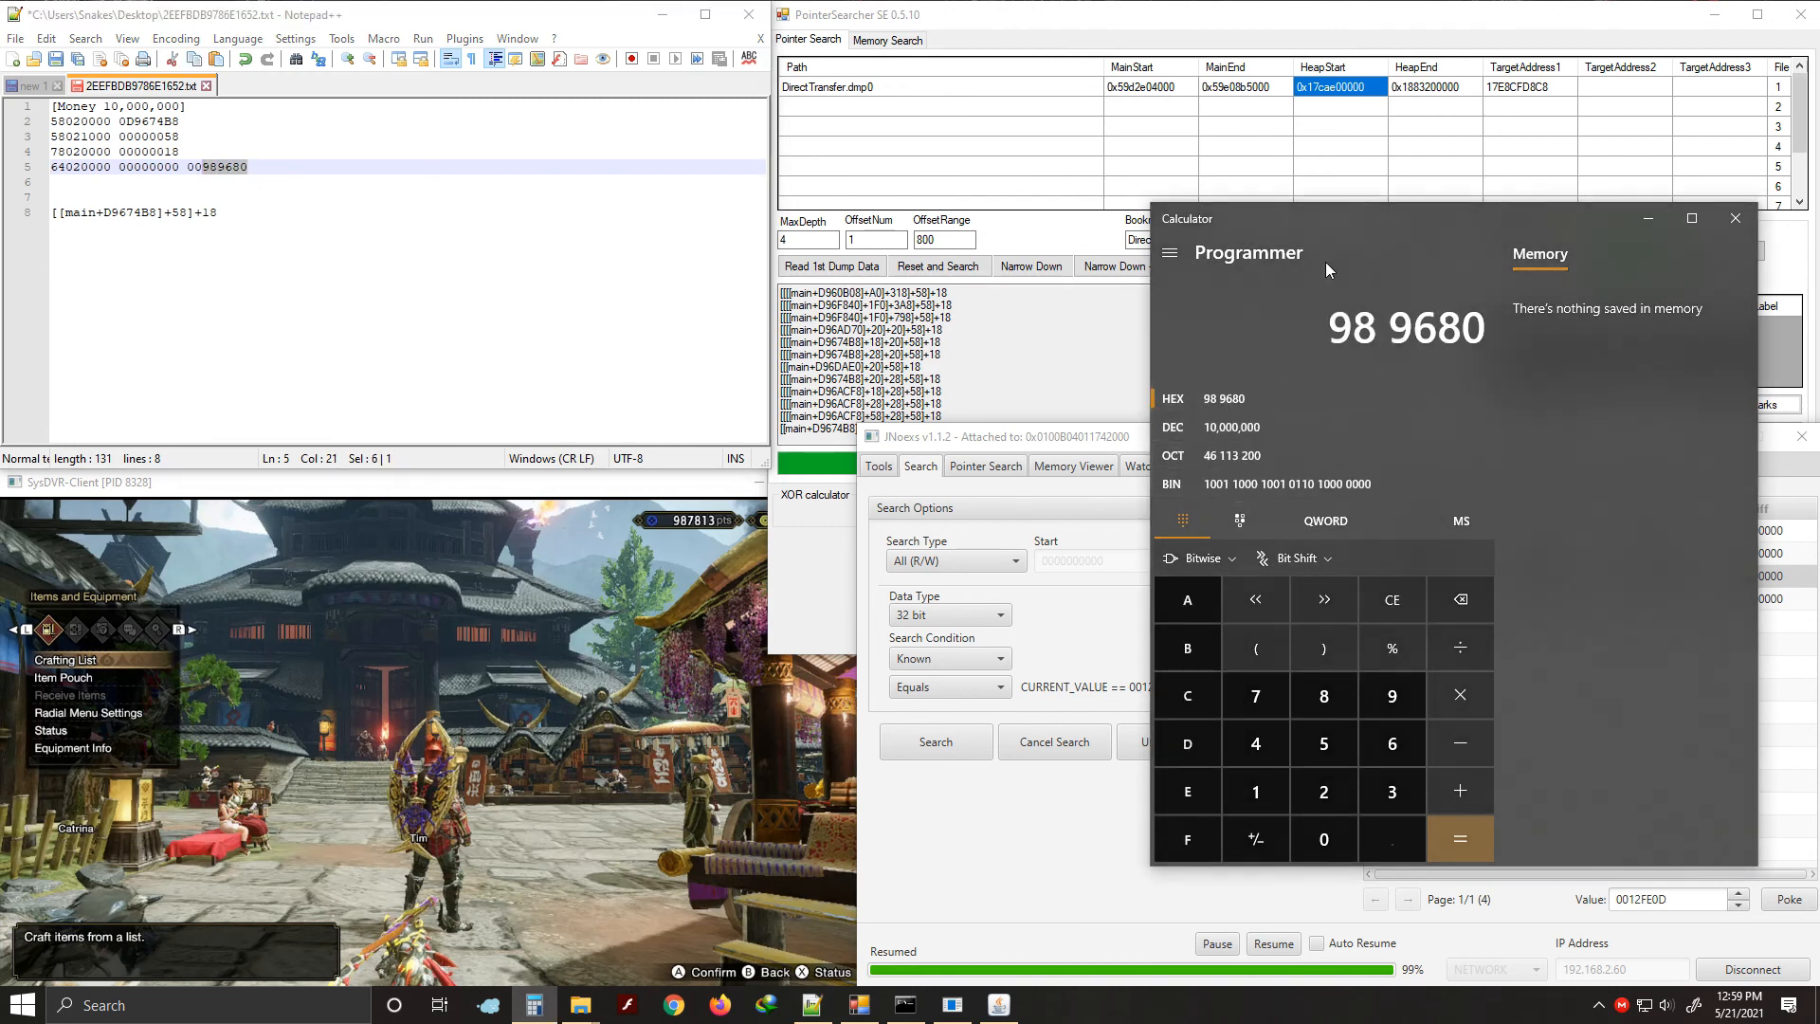
Convert decimal 750,000 to hexadecimal in the calculator and copy the hexadecimal result
{"action": "left_click", "coordinate": [1199, 427]}
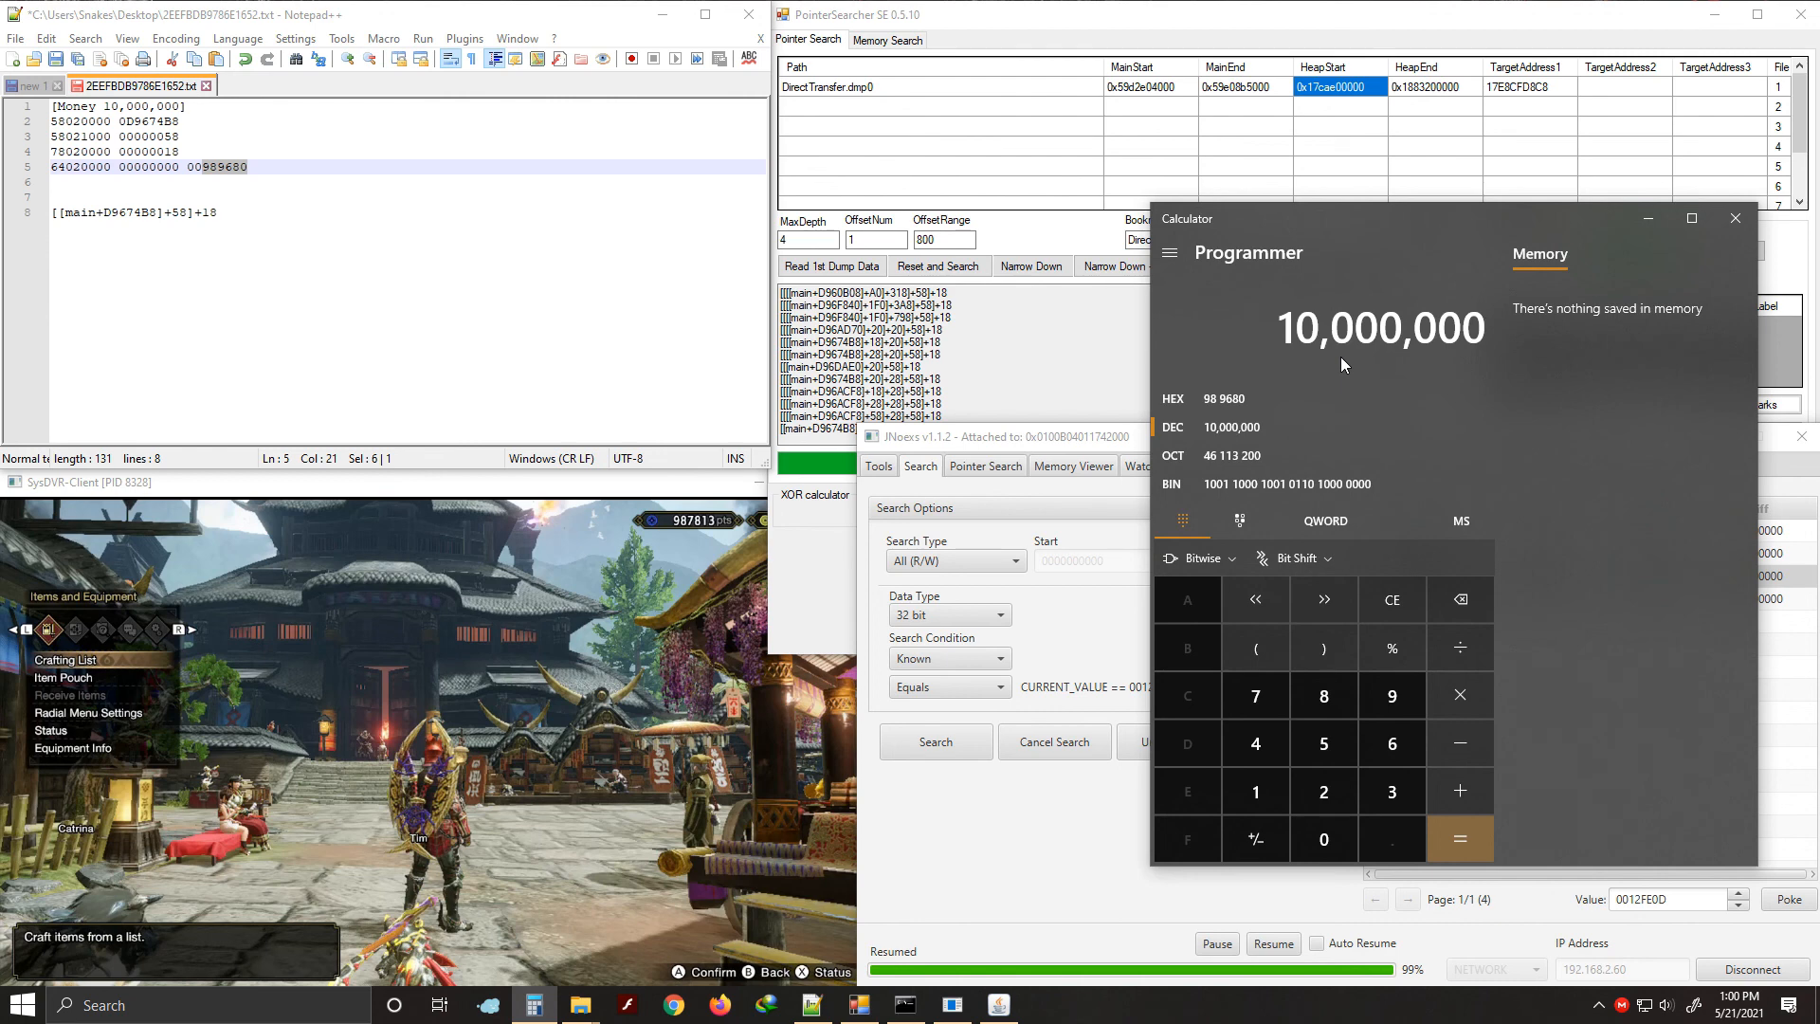
{"action": "type", "text": "7"}
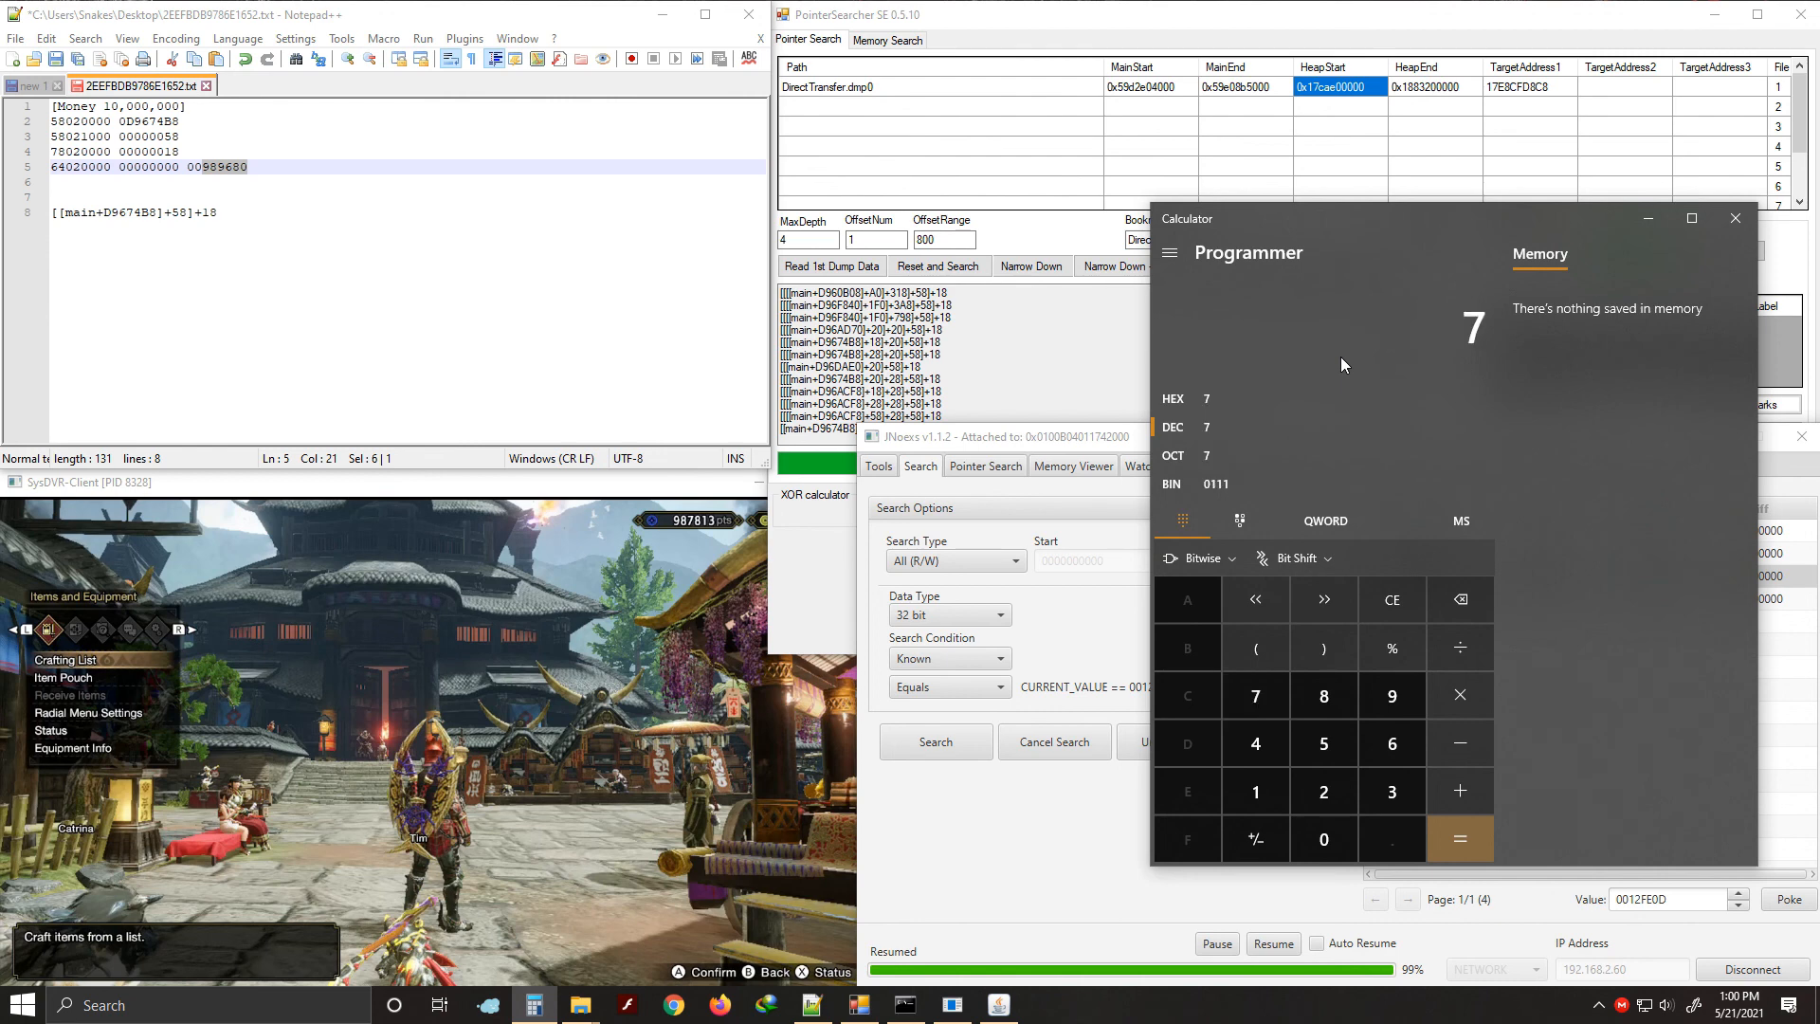
{"action": "type", "text": "50,000"}
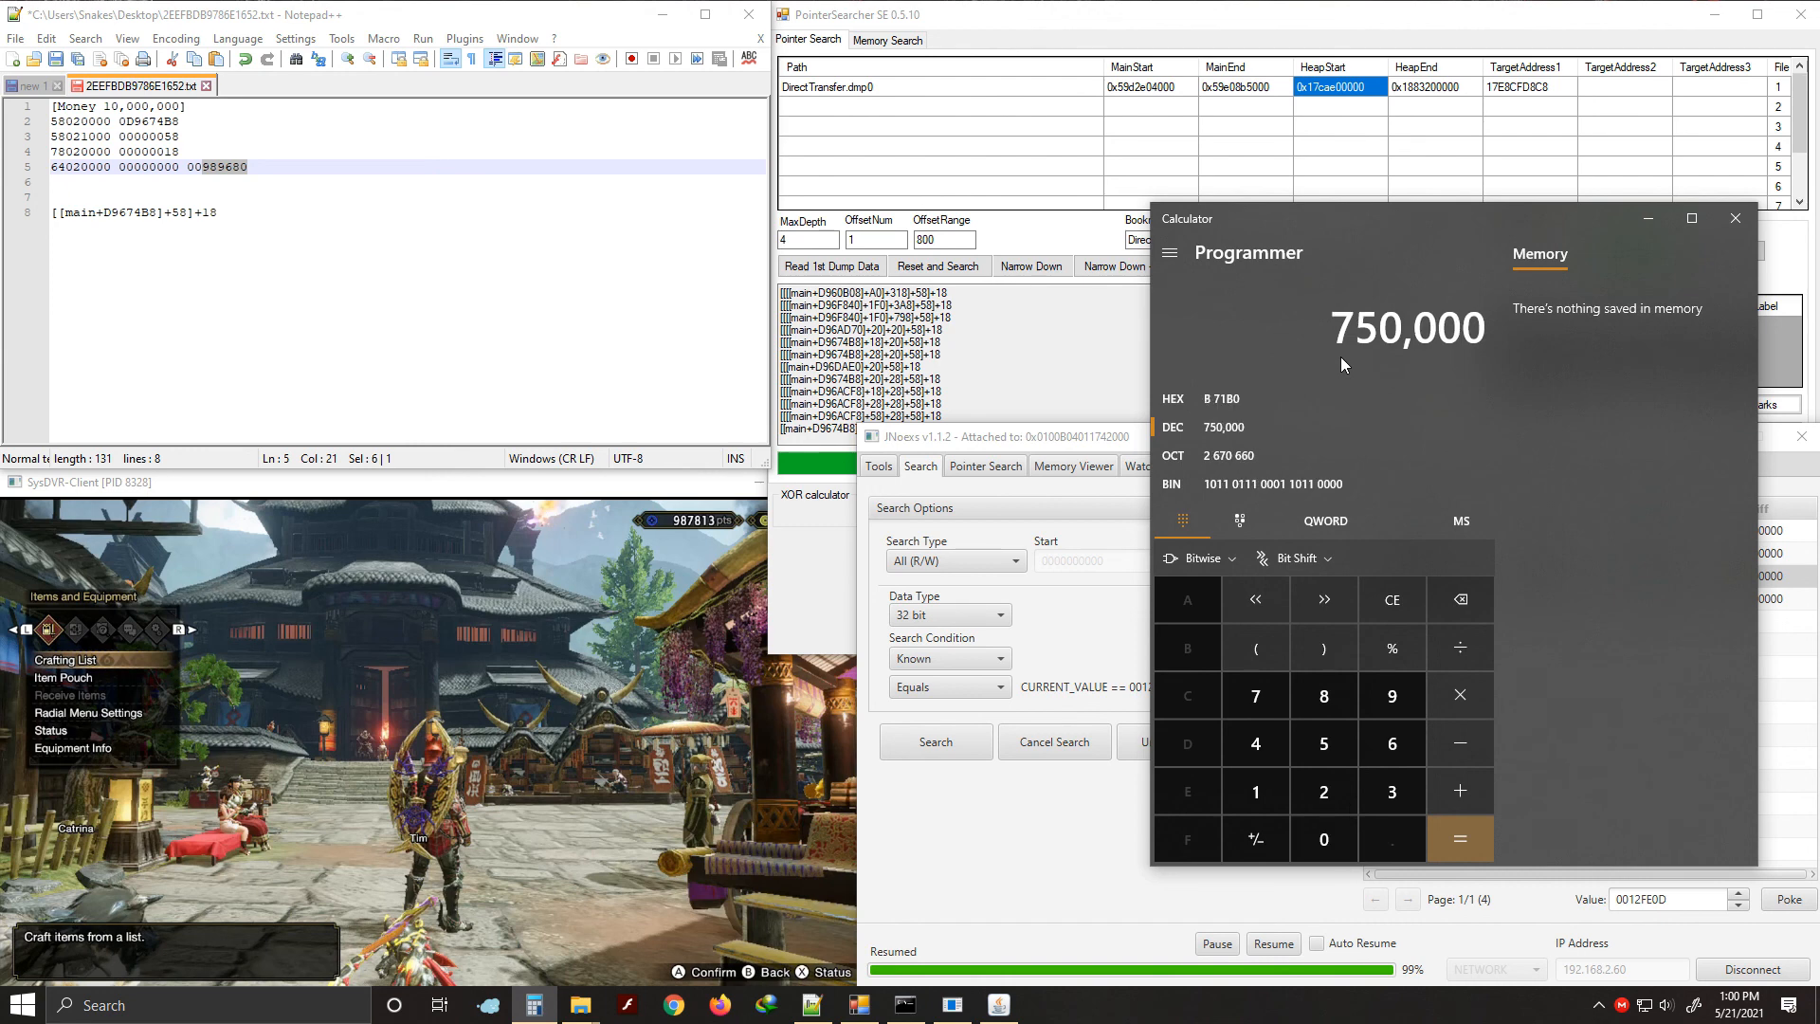
{"action": "left_click", "coordinate": [1242, 401]}
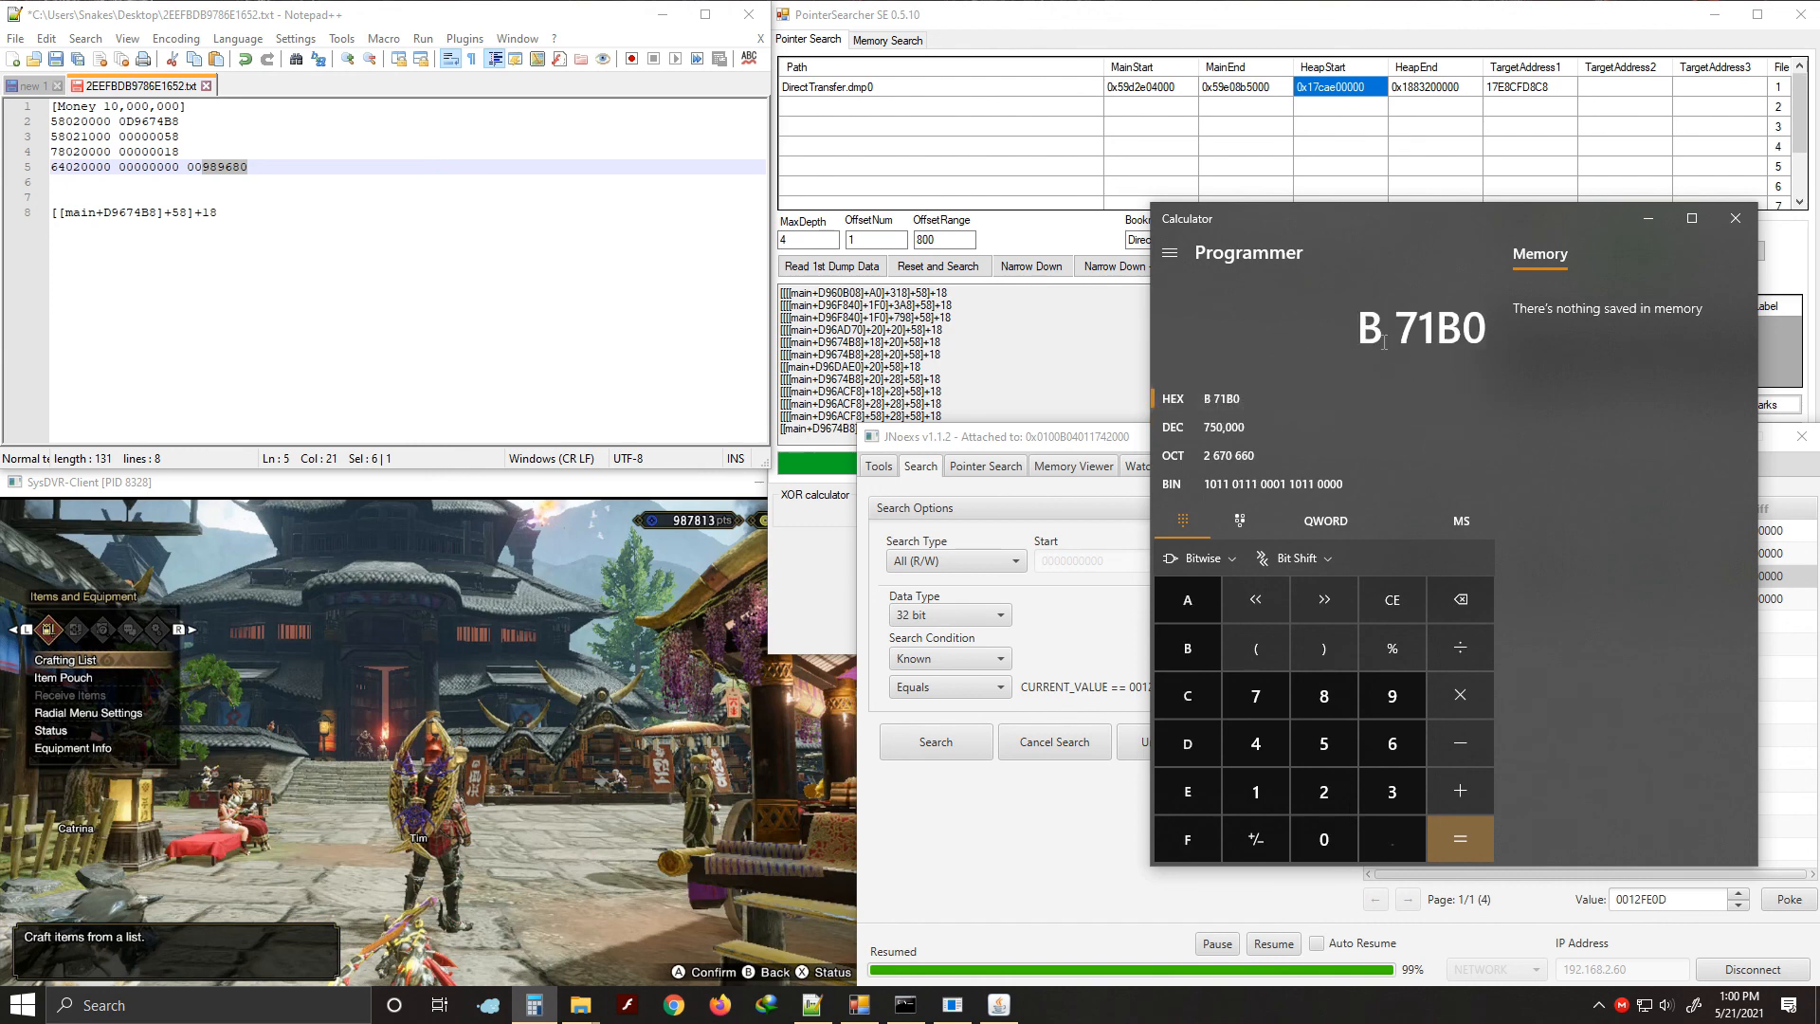
{"action": "left_click_drag", "start_coordinate": [1359, 329], "coordinate": [1489, 337]}
{"action": "key", "text": "ctrl+c"}
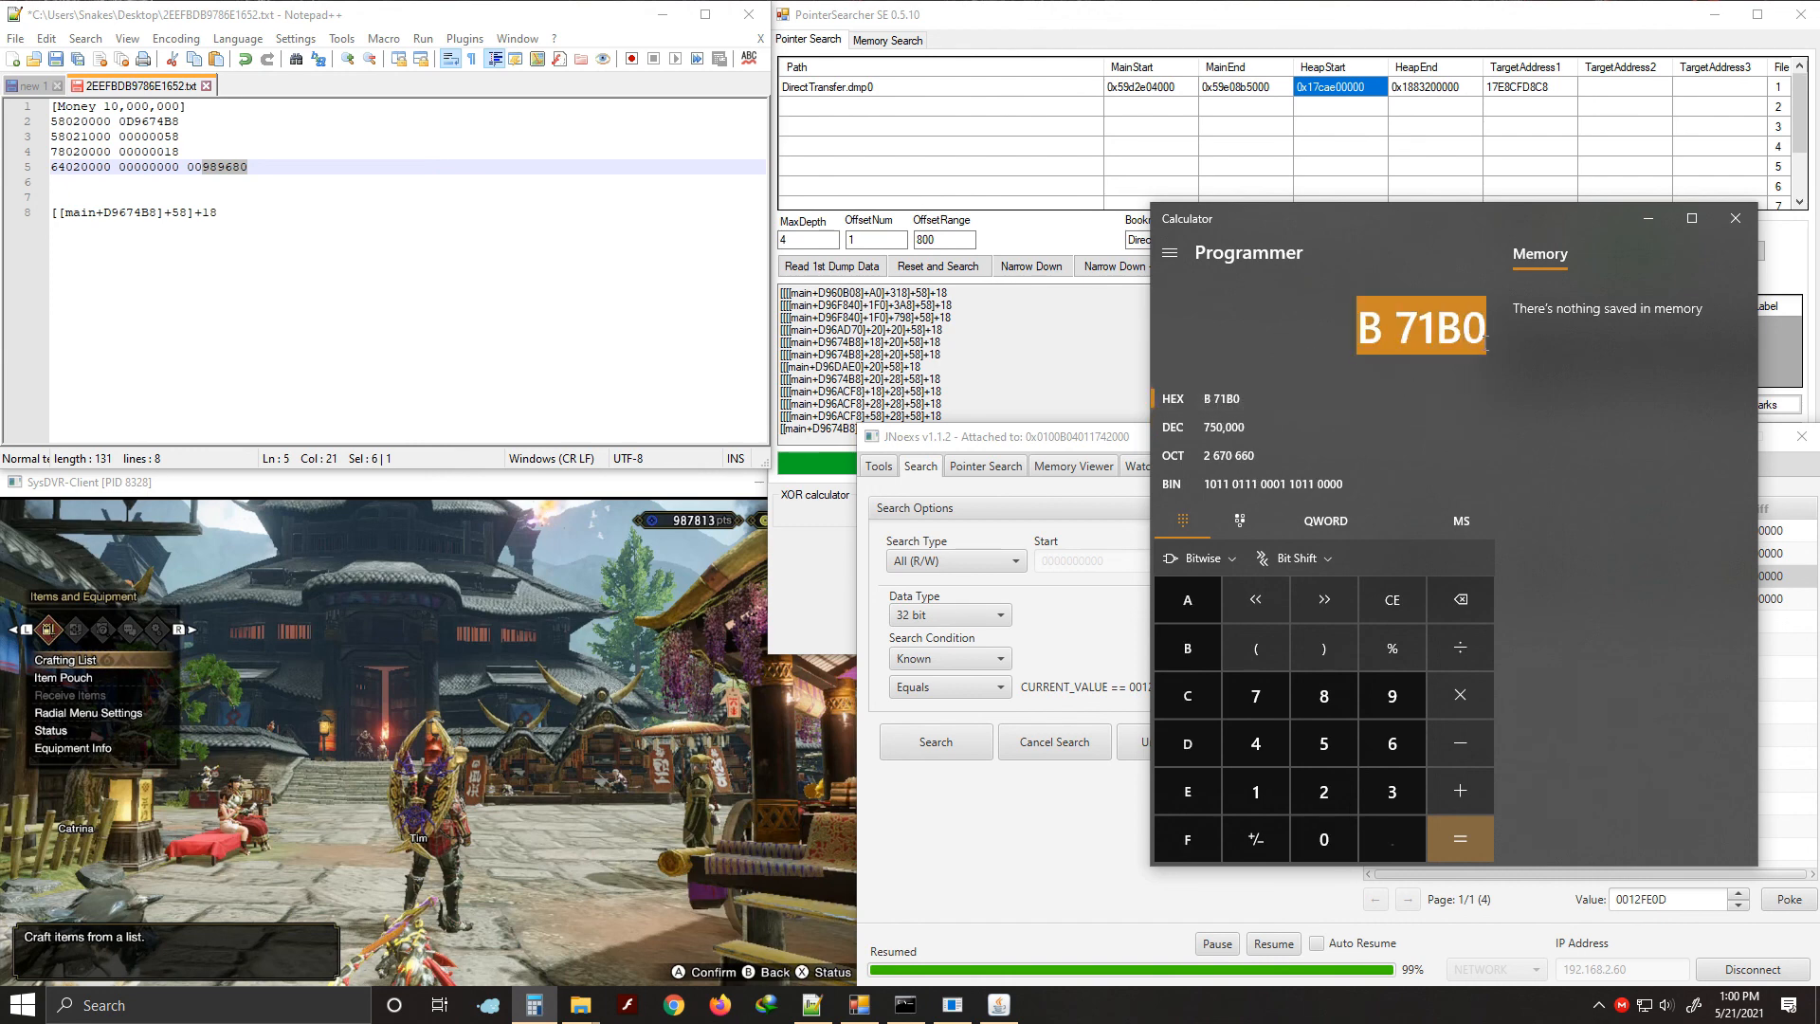
Switch to Notepad++ and replace the money value on line 5 with the copied B71B0, zero-padded to 000B71B0
{"action": "left_click", "coordinate": [262, 172]}
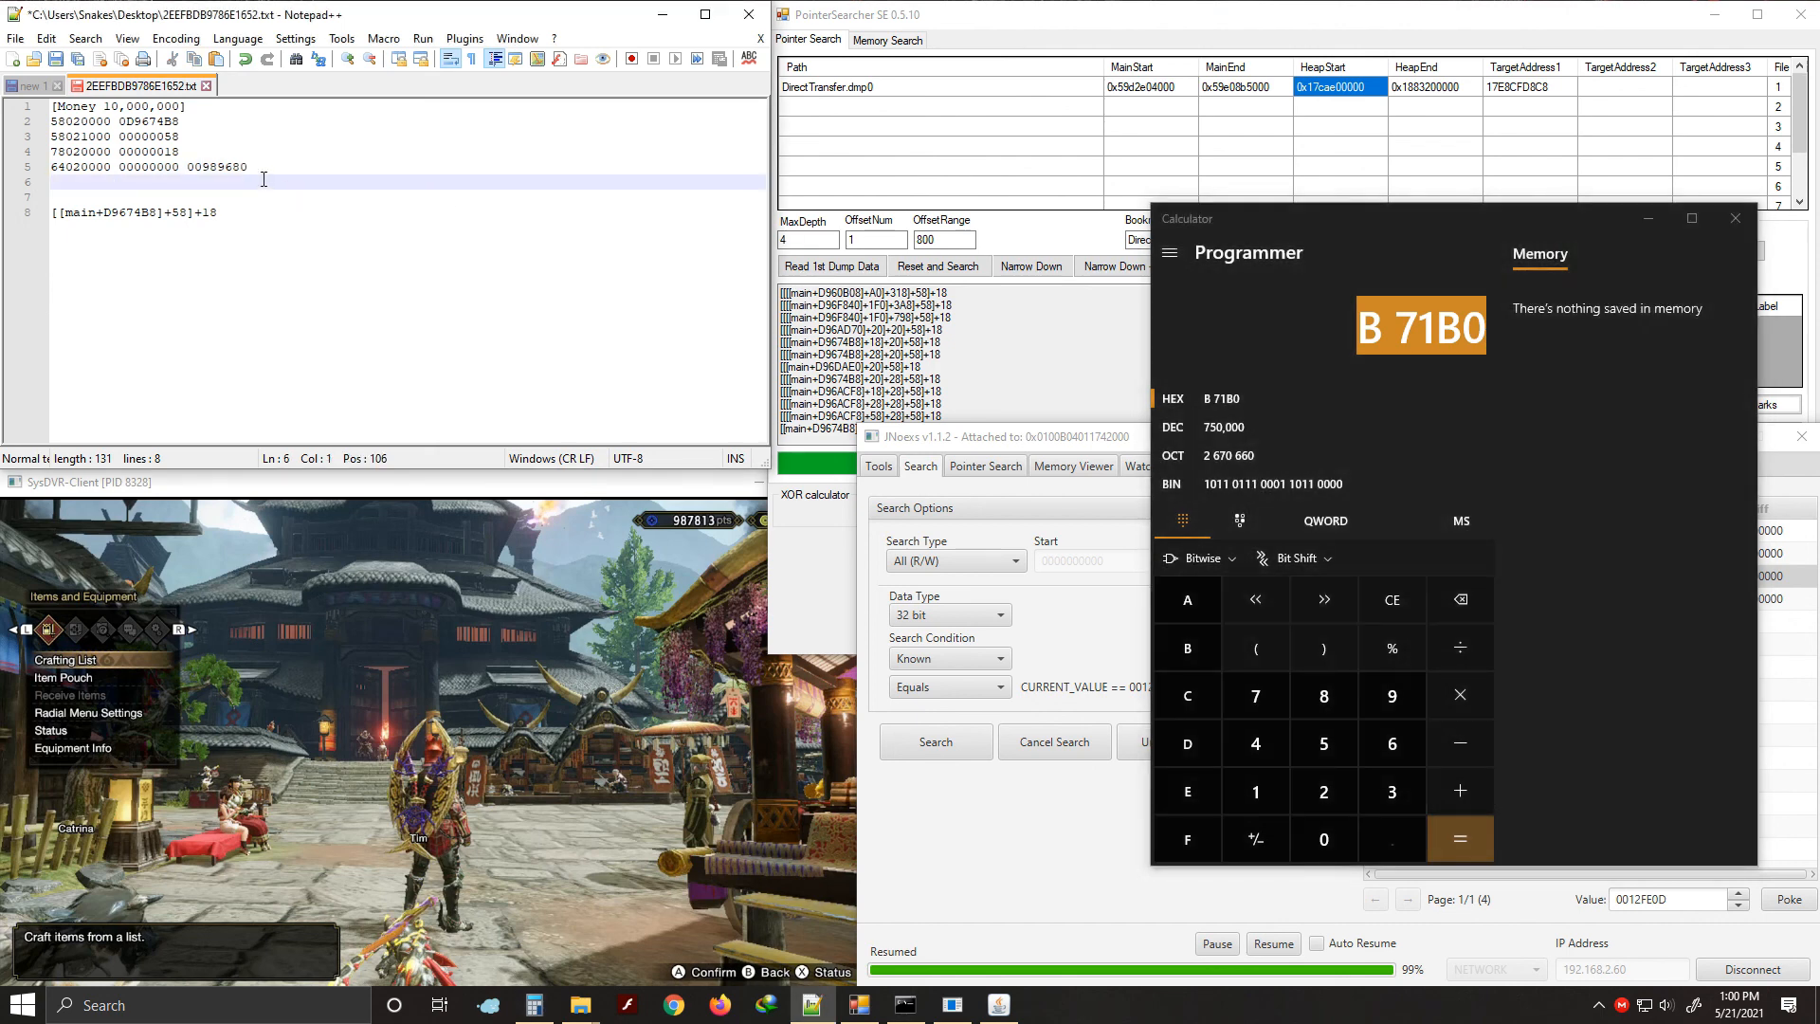
{"action": "left_click_drag", "start_coordinate": [262, 174], "coordinate": [202, 173]}
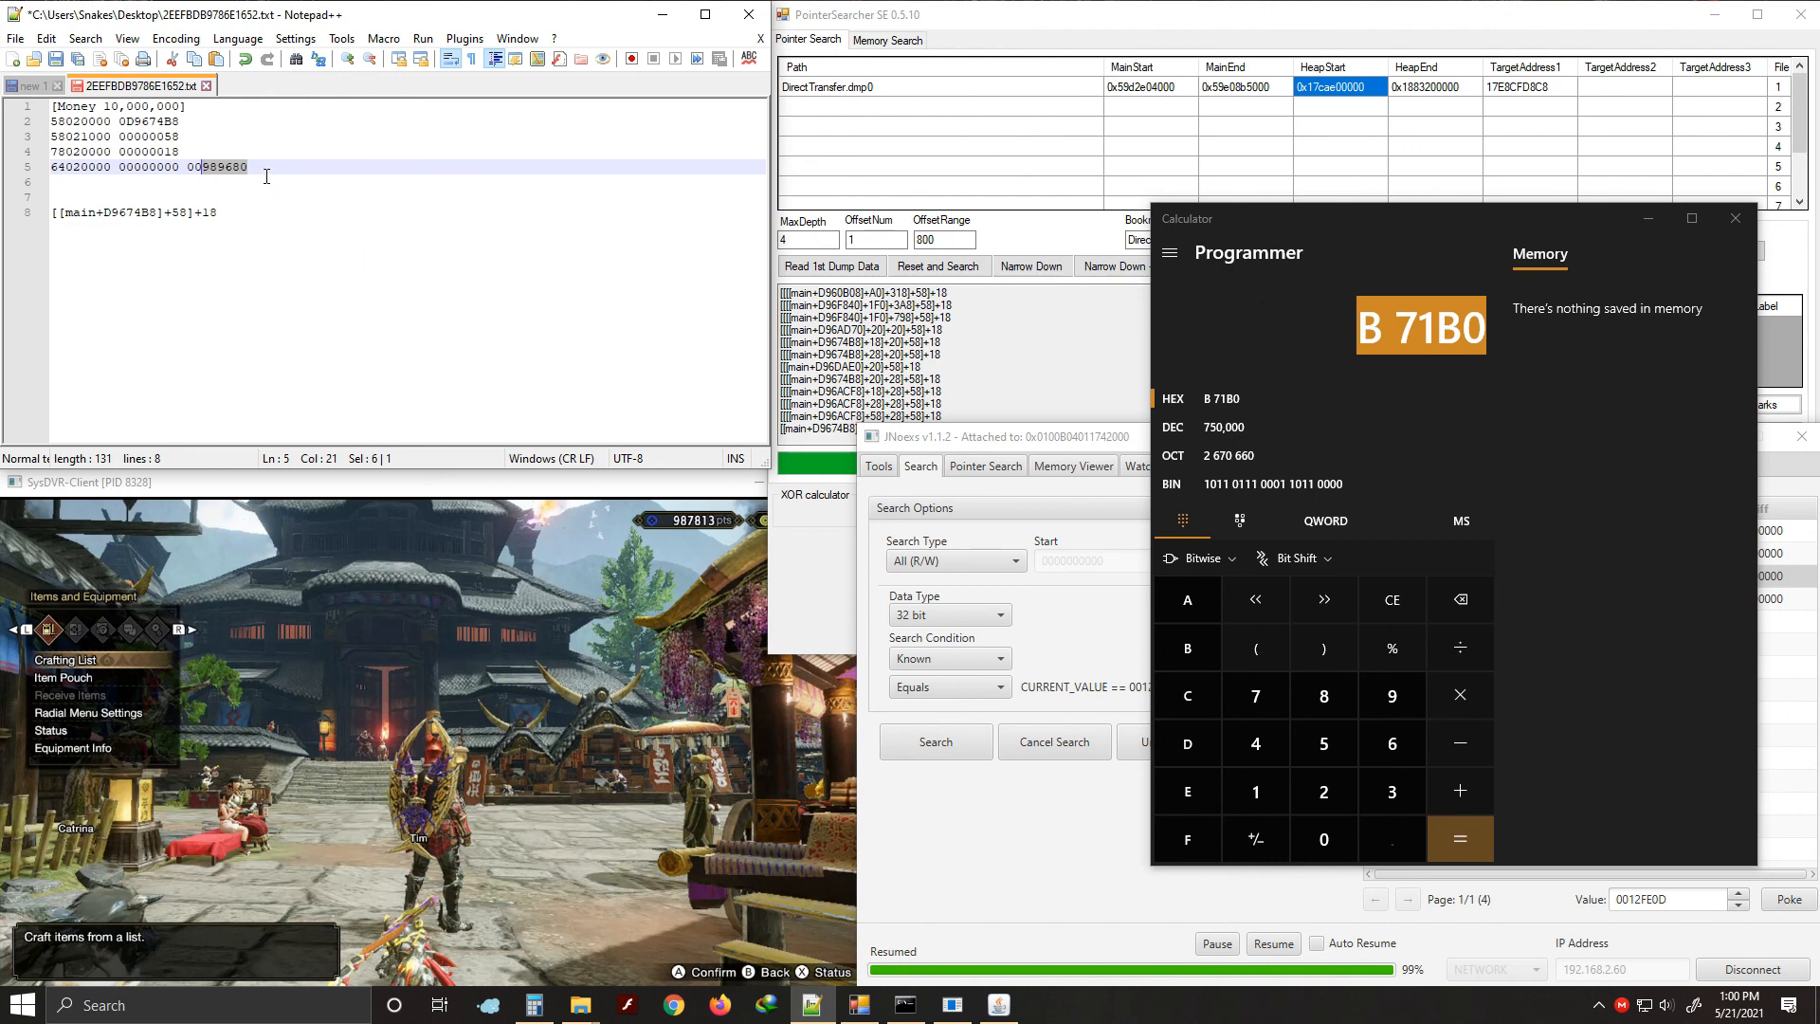
{"action": "key", "text": "ctrl+v"}
{"action": "left_click", "coordinate": [219, 174]}
{"action": "key", "text": "BackSpace"}
{"action": "left_click_drag", "start_coordinate": [243, 172], "coordinate": [236, 169]}
{"action": "left_click", "coordinate": [236, 169]}
{"action": "key", "text": "Left"}
{"action": "type", "text": "0"}
{"action": "left_click", "coordinate": [245, 230]}
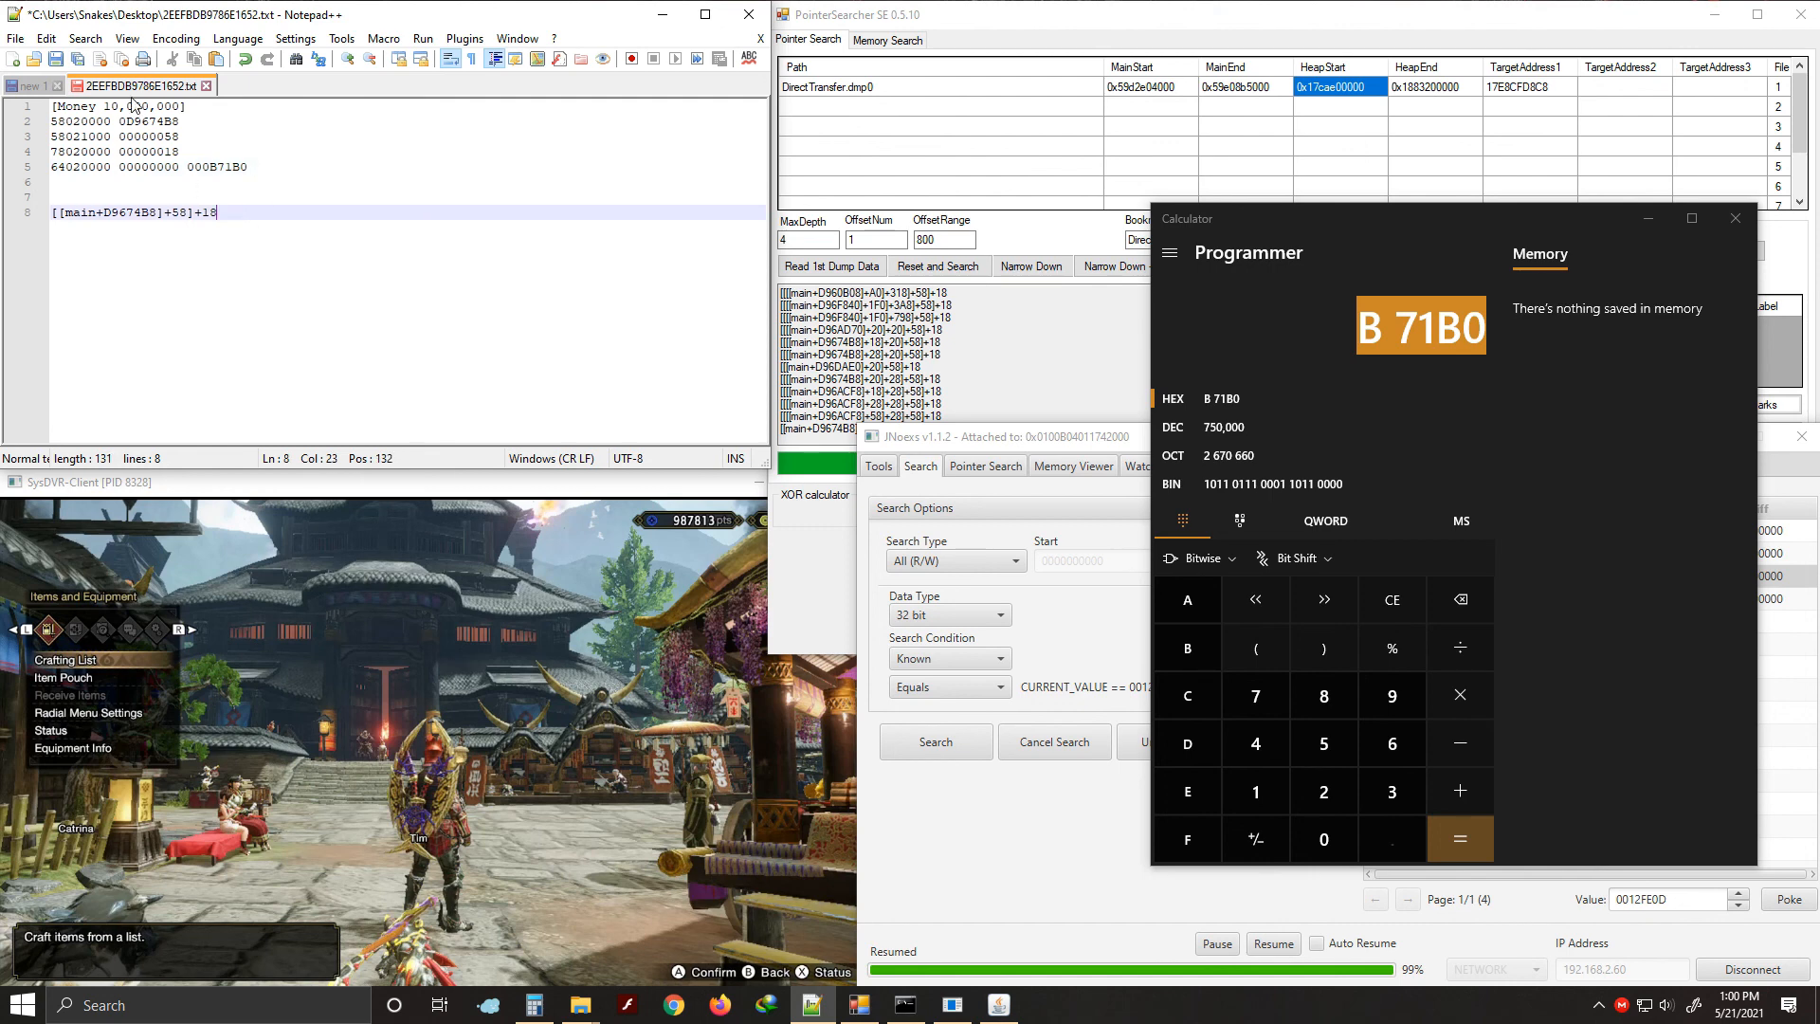
Change the cheat code's title on line 1 to [Money 750,000]
{"action": "left_click_drag", "start_coordinate": [104, 111], "coordinate": [144, 112]}
{"action": "left_click", "coordinate": [144, 113]}
{"action": "type", "text": "75"}
{"action": "left_click", "coordinate": [342, 295]}
{"action": "left_click", "coordinate": [75, 177]}
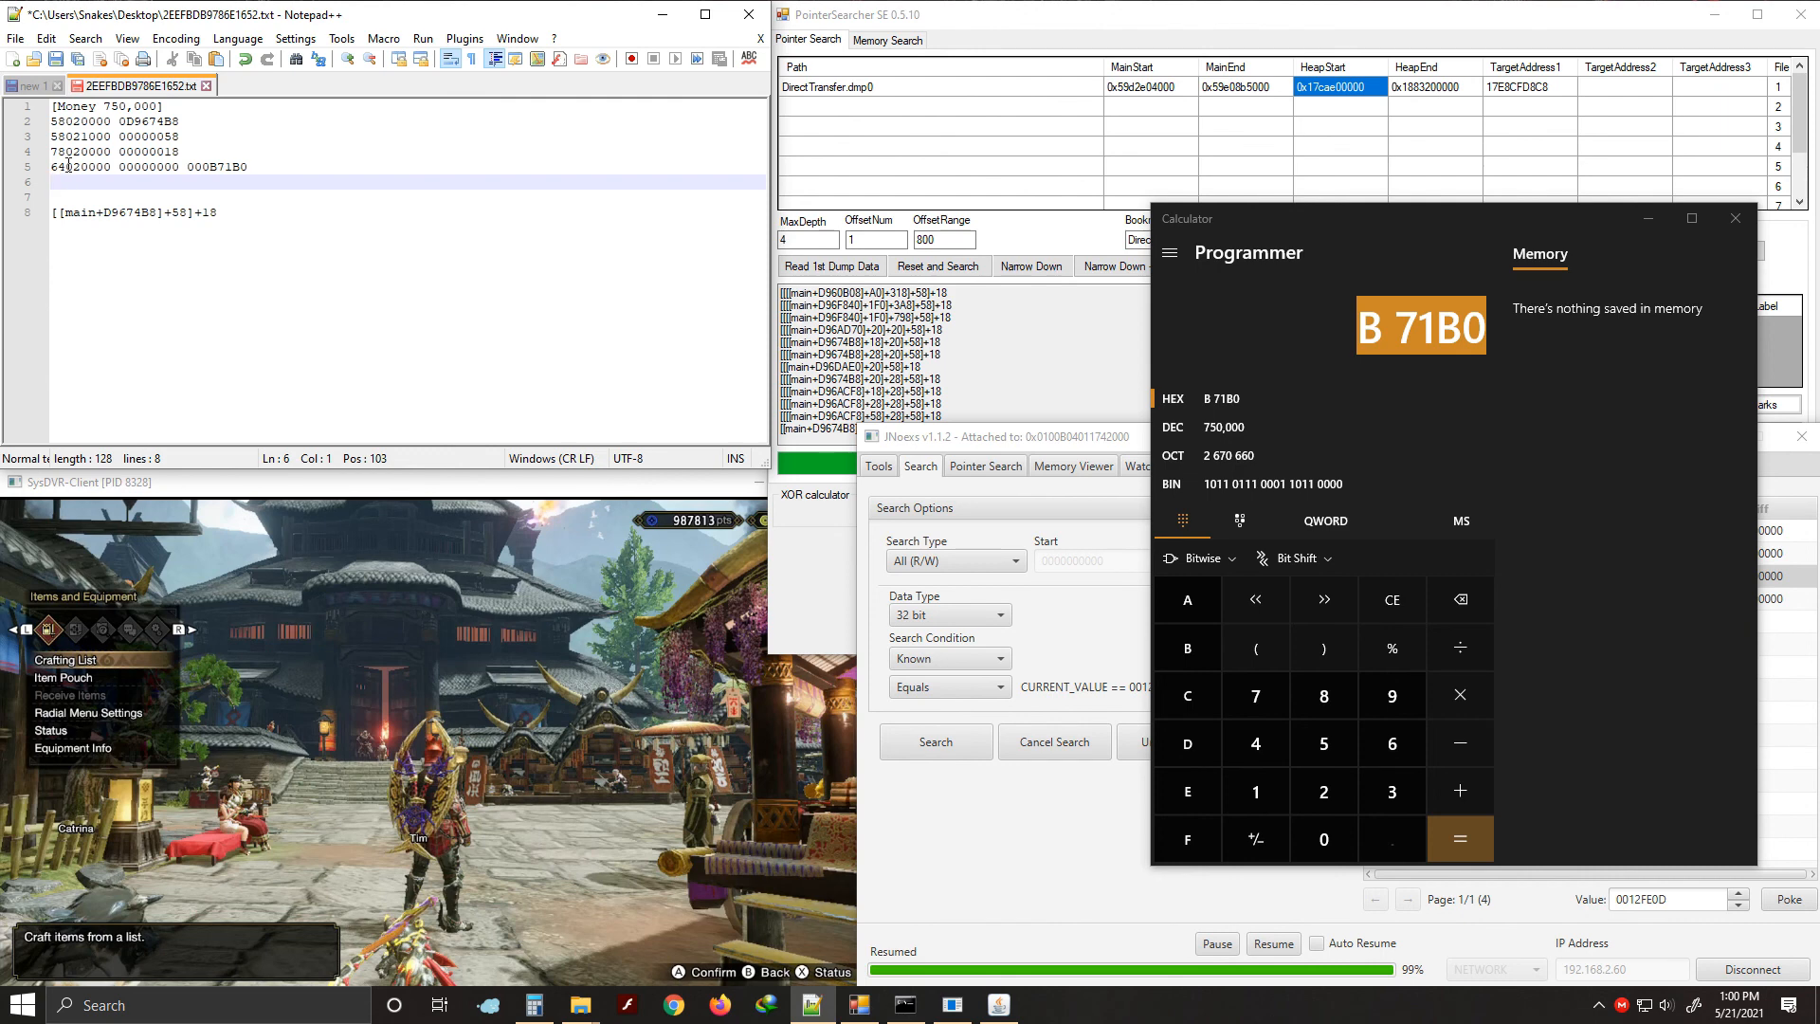